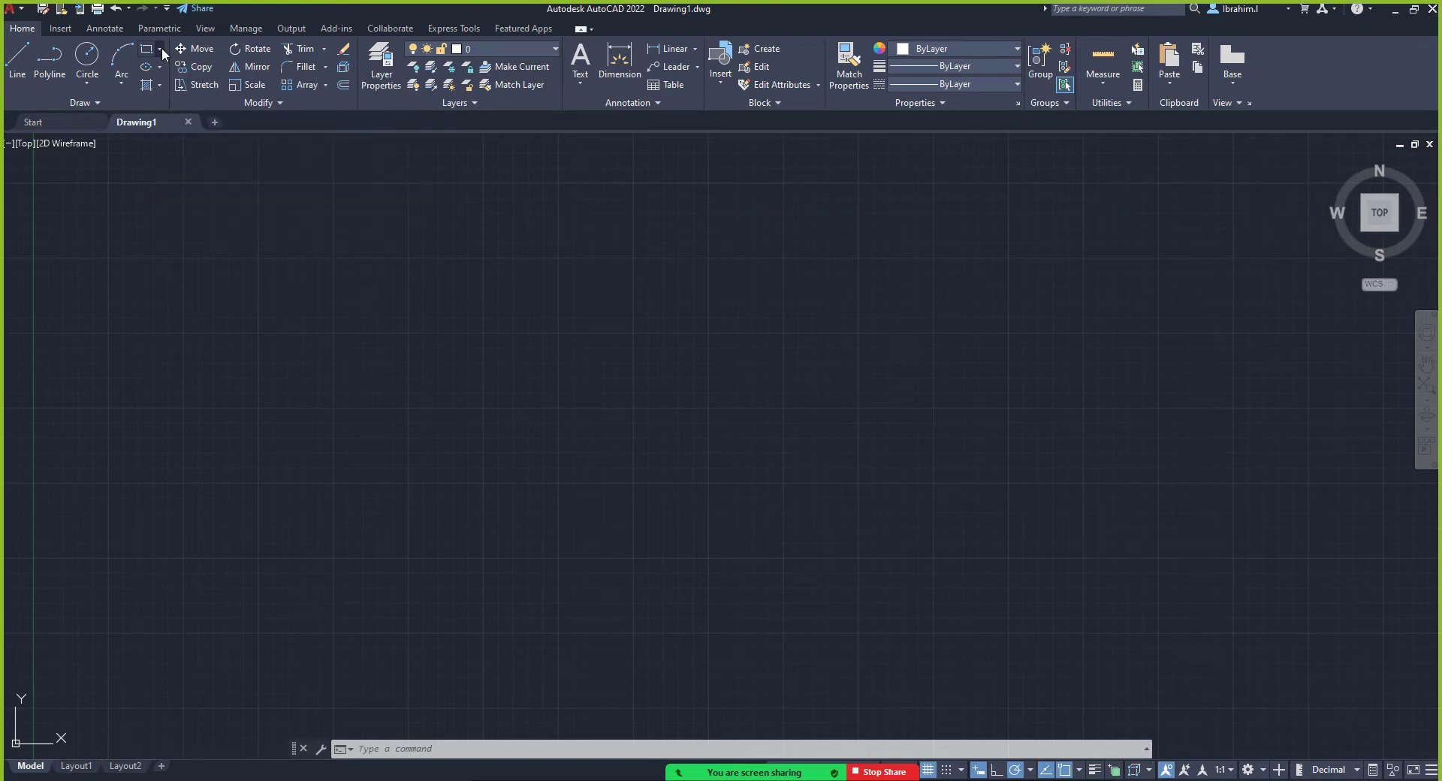
Look through the variants of the rectangle and ellipse tools and the additional drawing tools
click(161, 49)
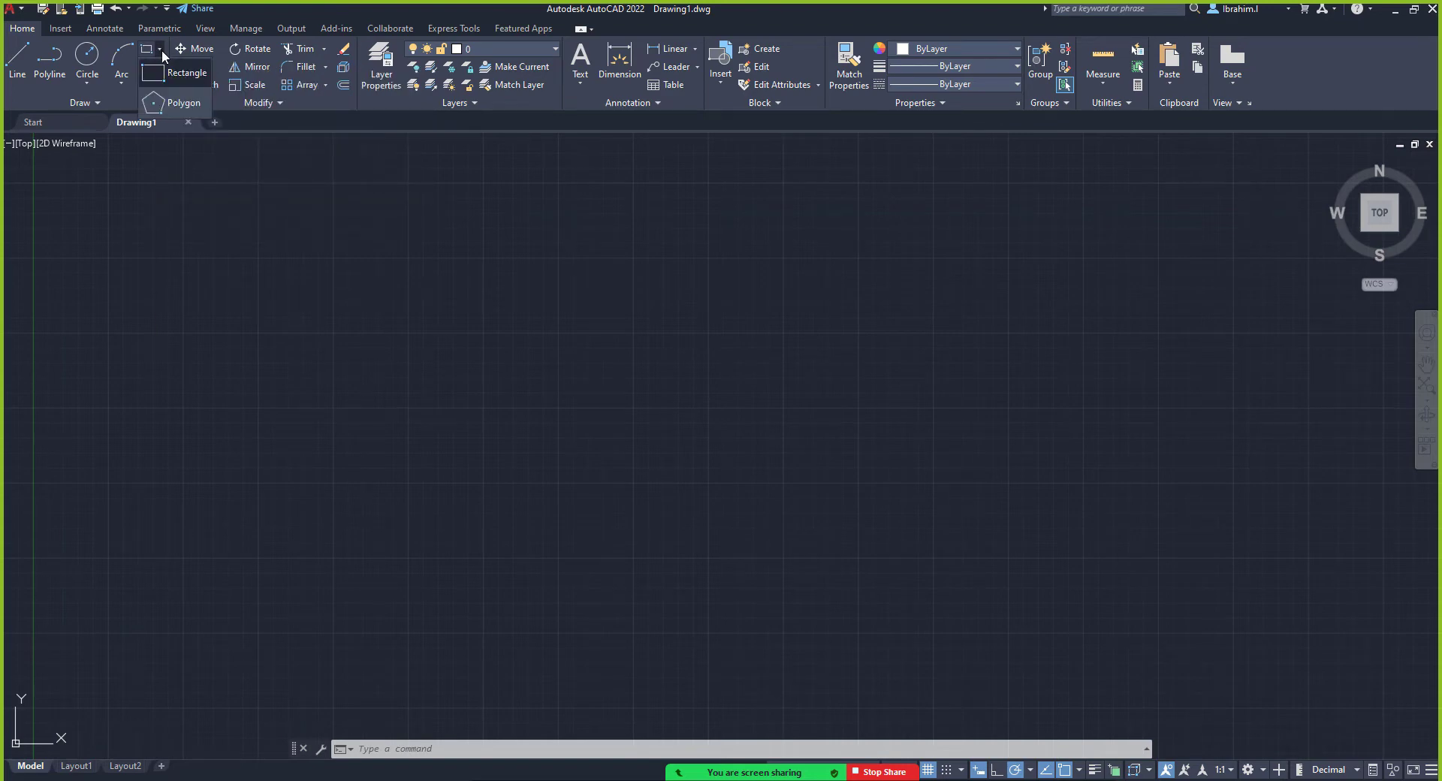
click(161, 49)
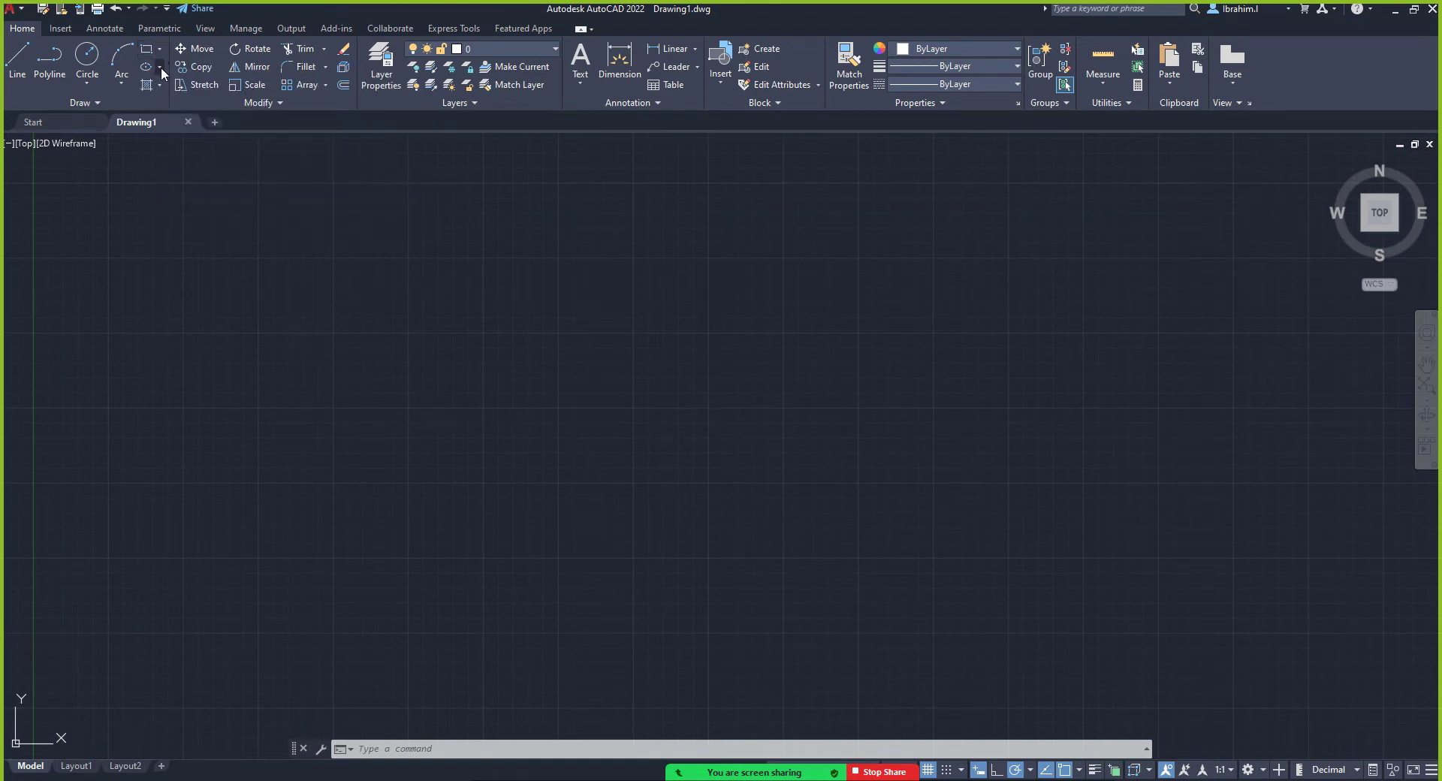
click(160, 66)
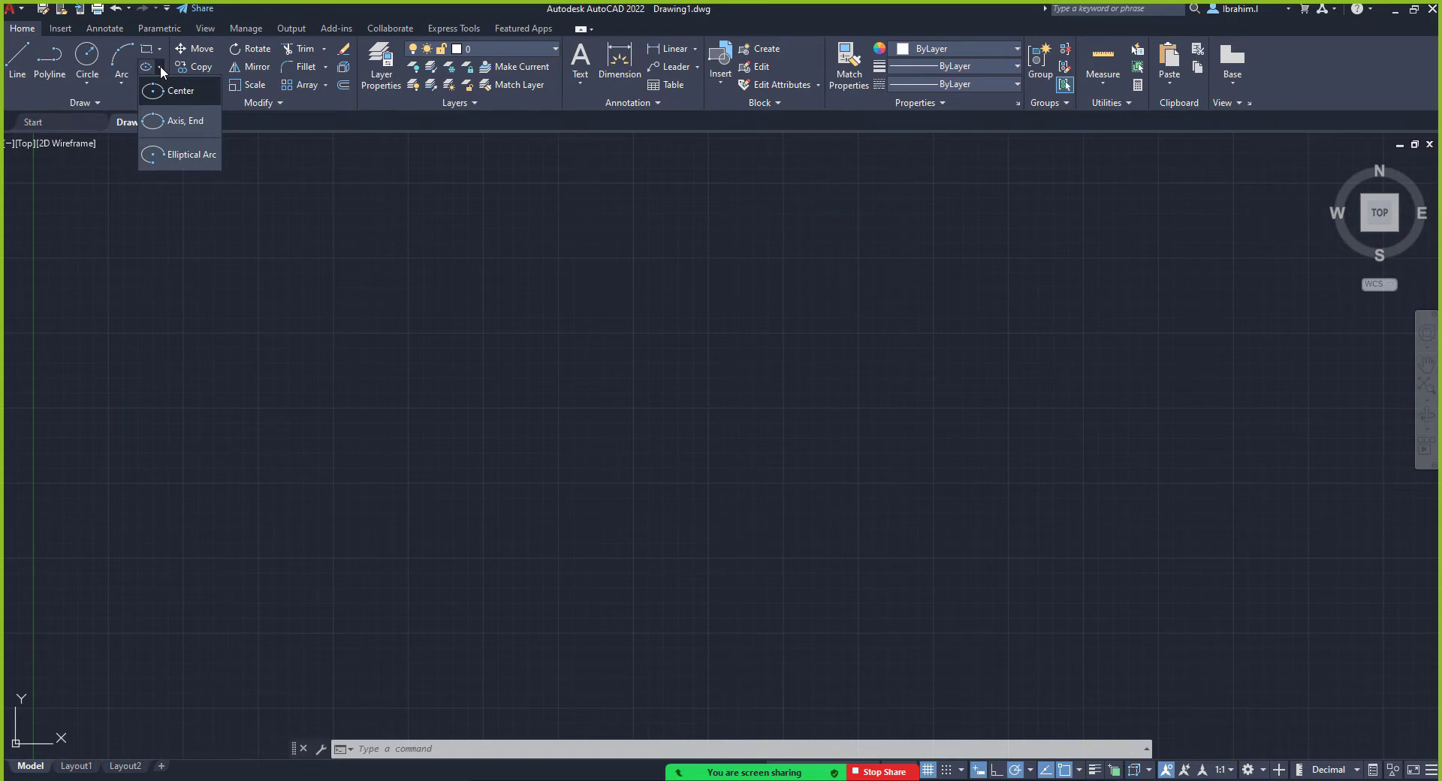
click(115, 98)
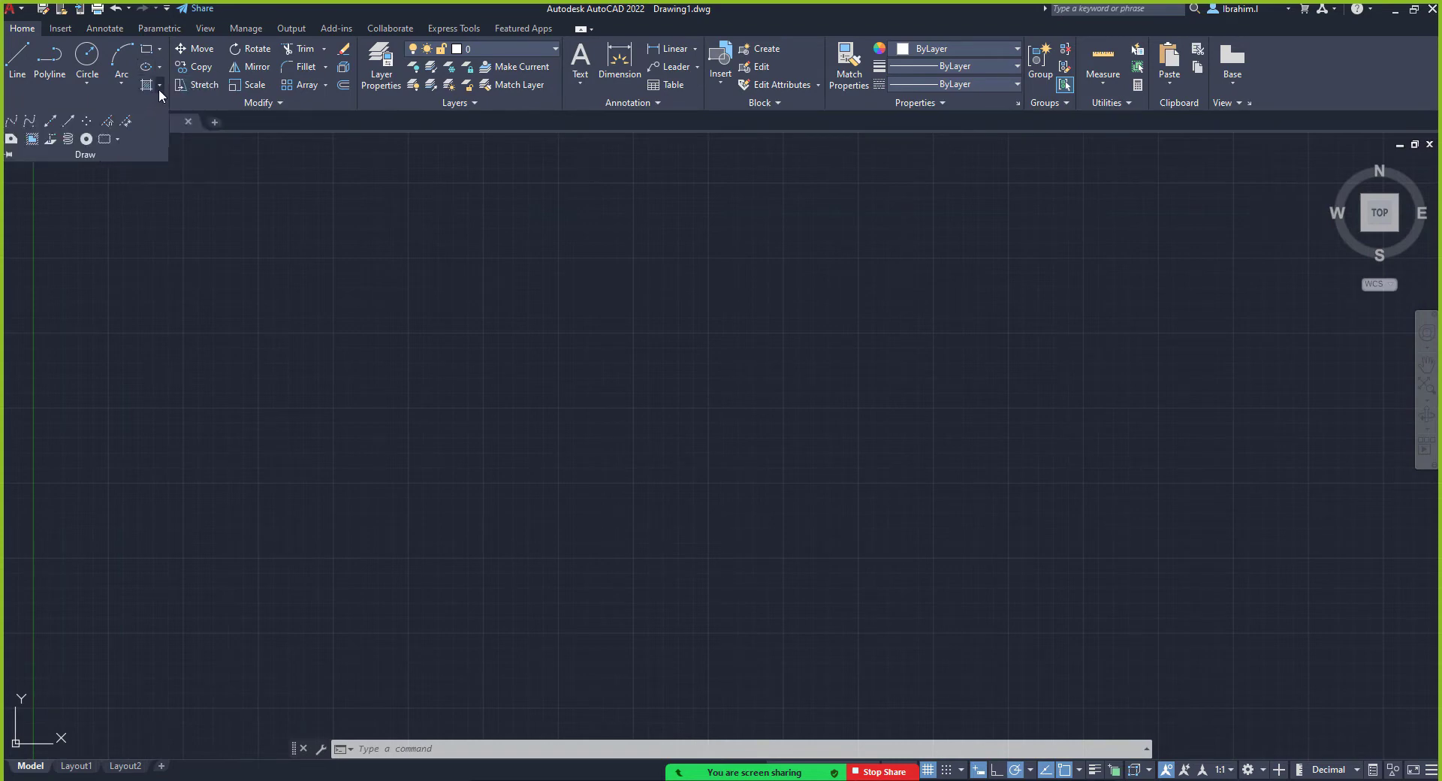
click(159, 85)
click(160, 84)
click(94, 90)
click(95, 90)
click(133, 219)
click(126, 197)
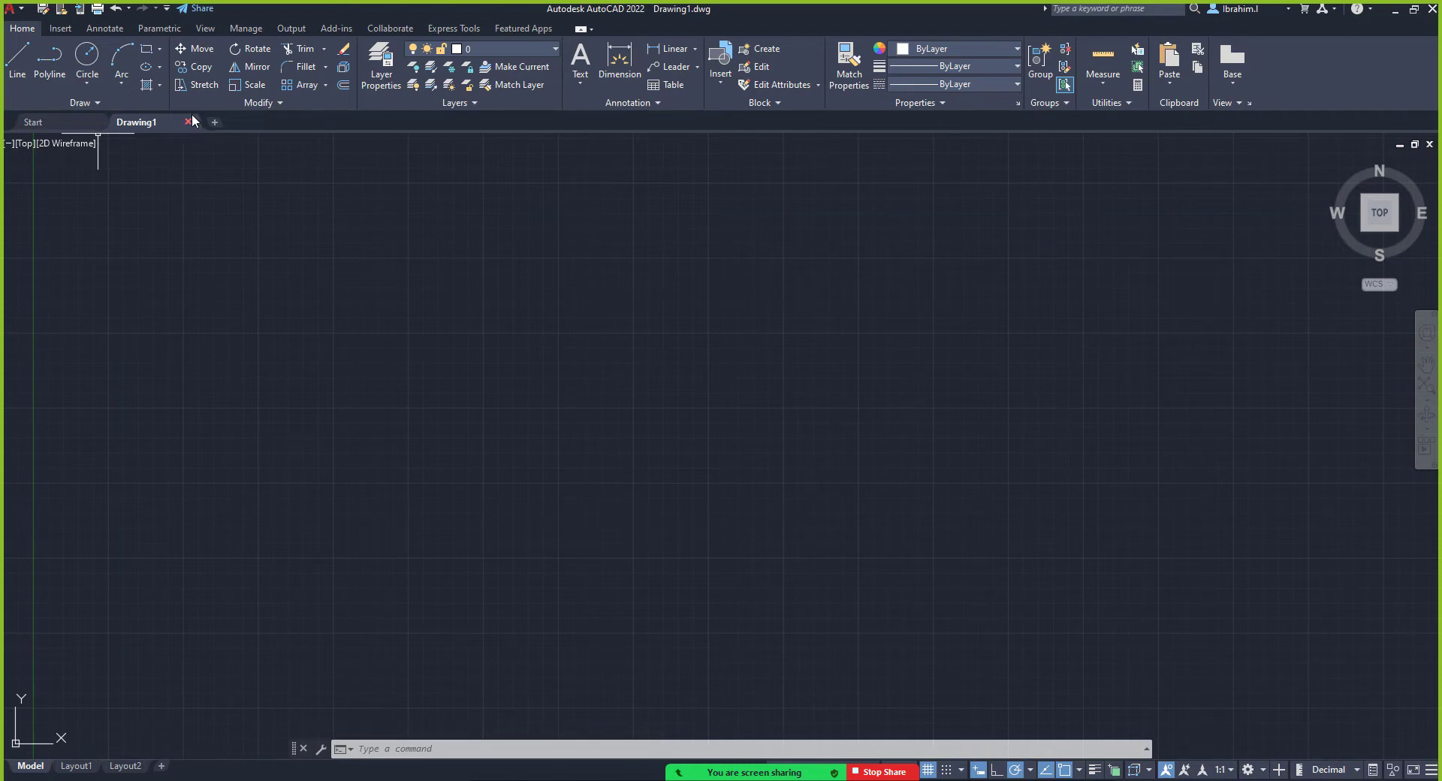
click(26, 56)
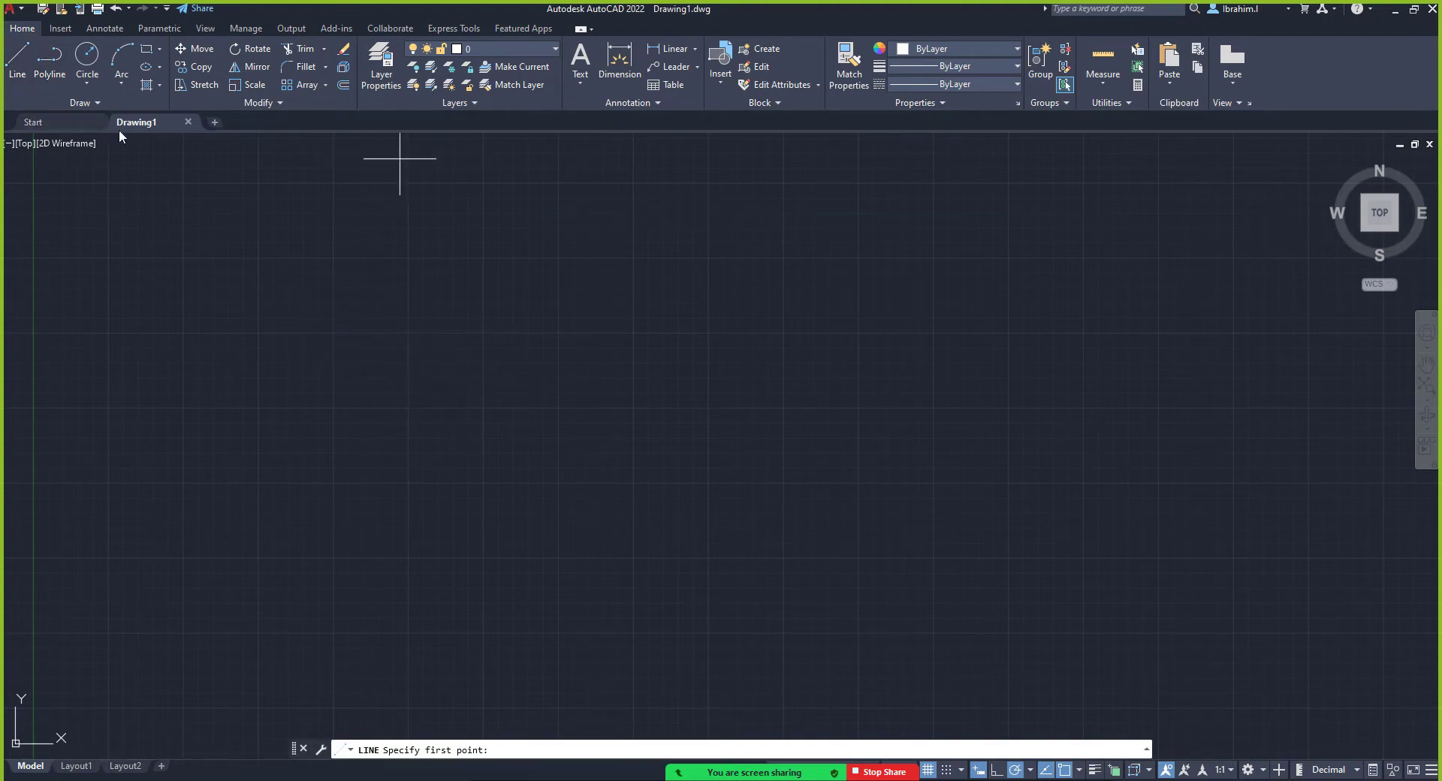
key(Escape)
key(Escape)
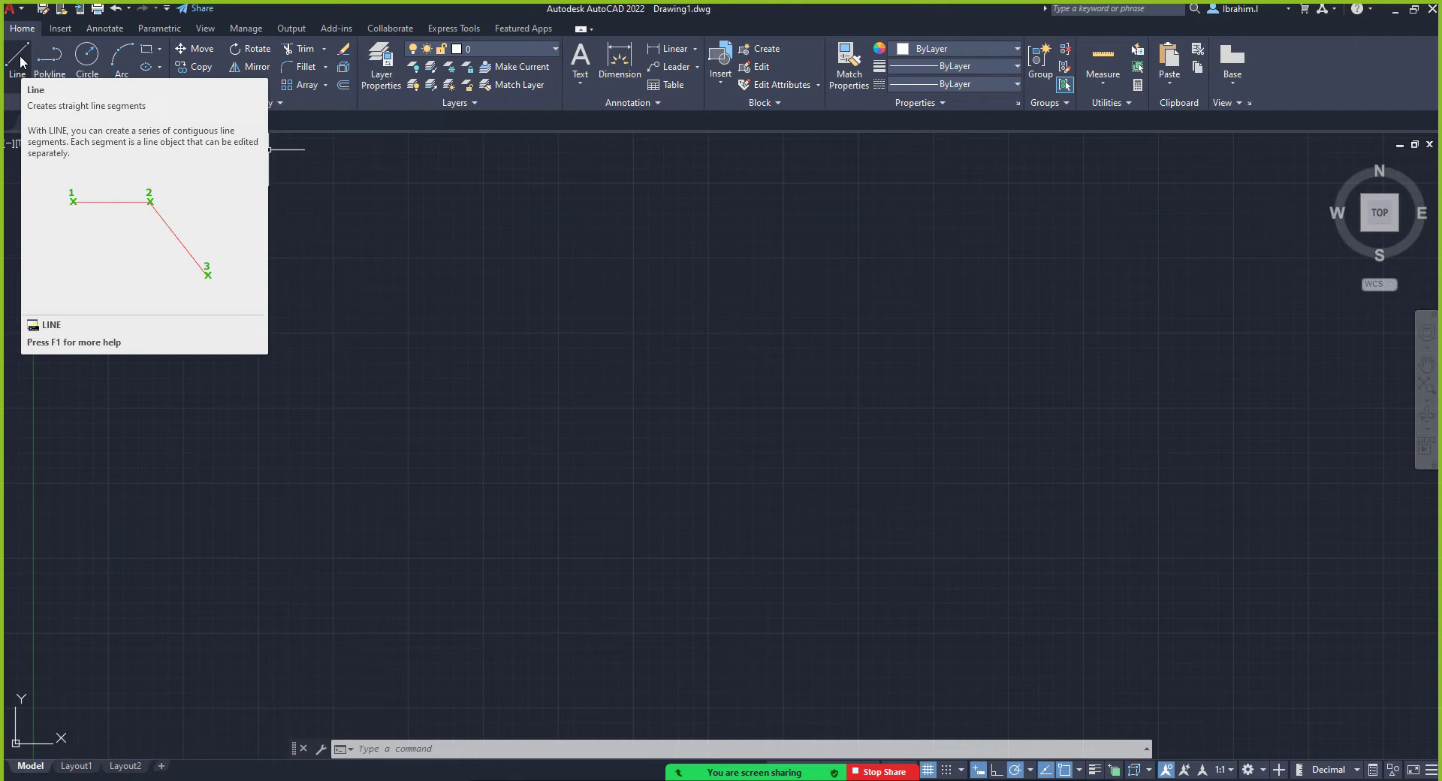
Draw a closed, diamond-like four-sided outline with the Line tool, its upper-left edge about 16 units long, using the Close option
click(18, 57)
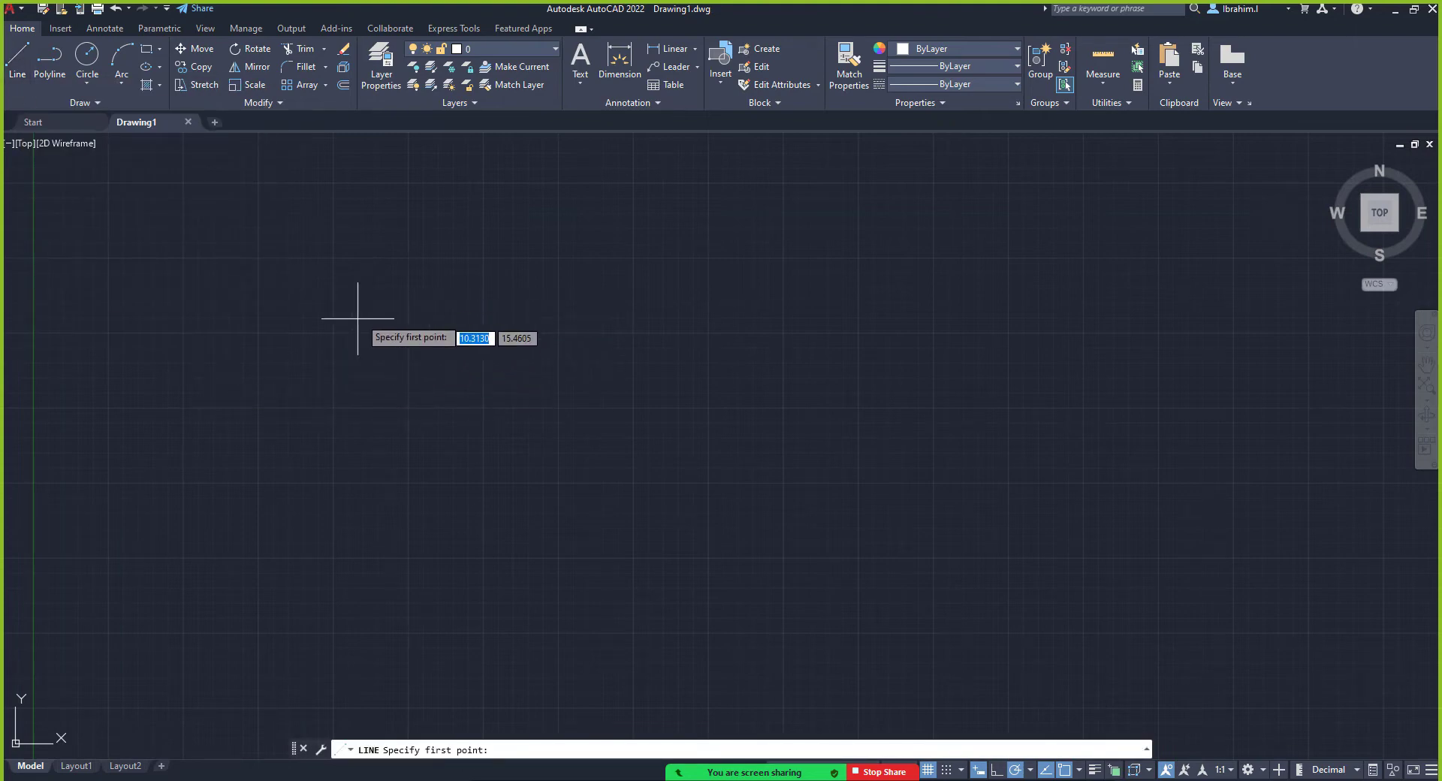
click(18, 57)
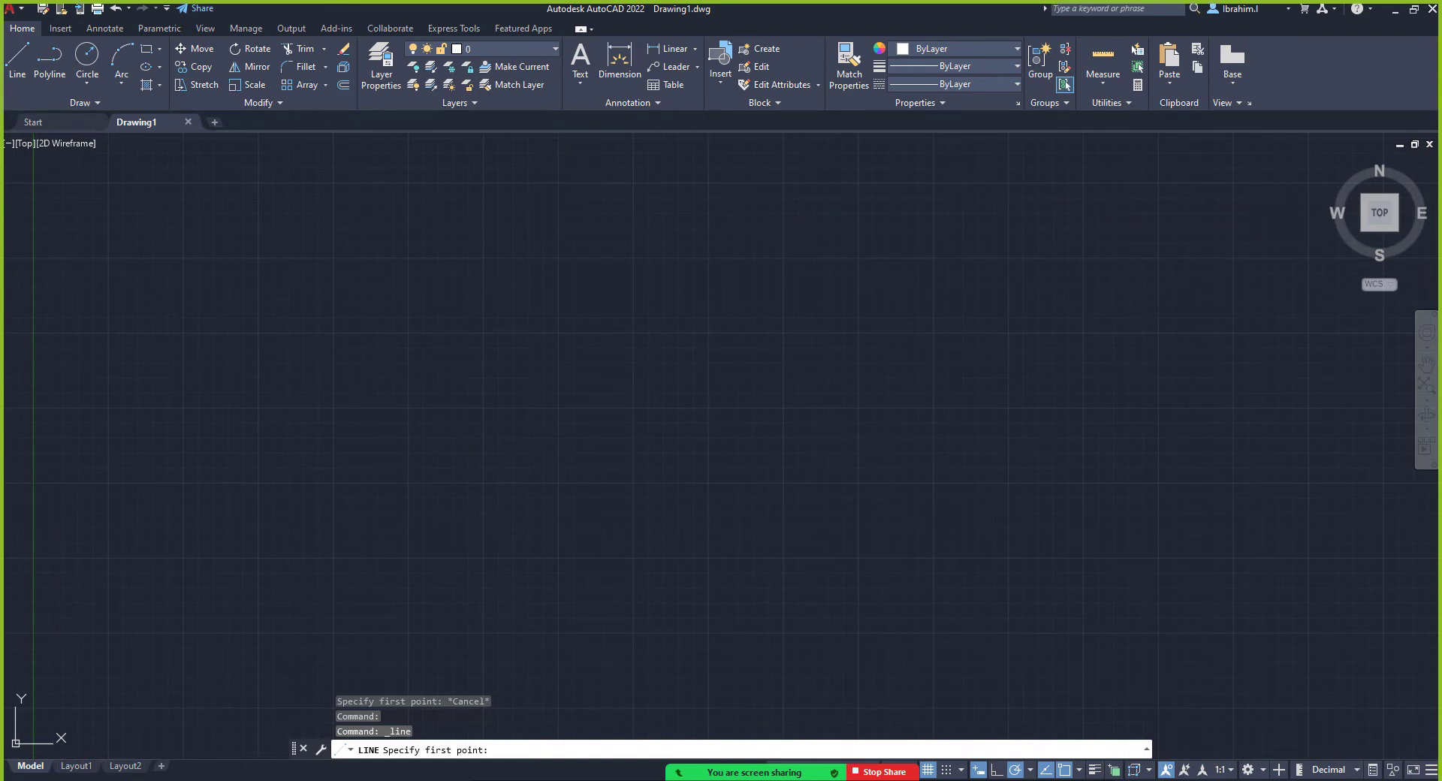
click(374, 428)
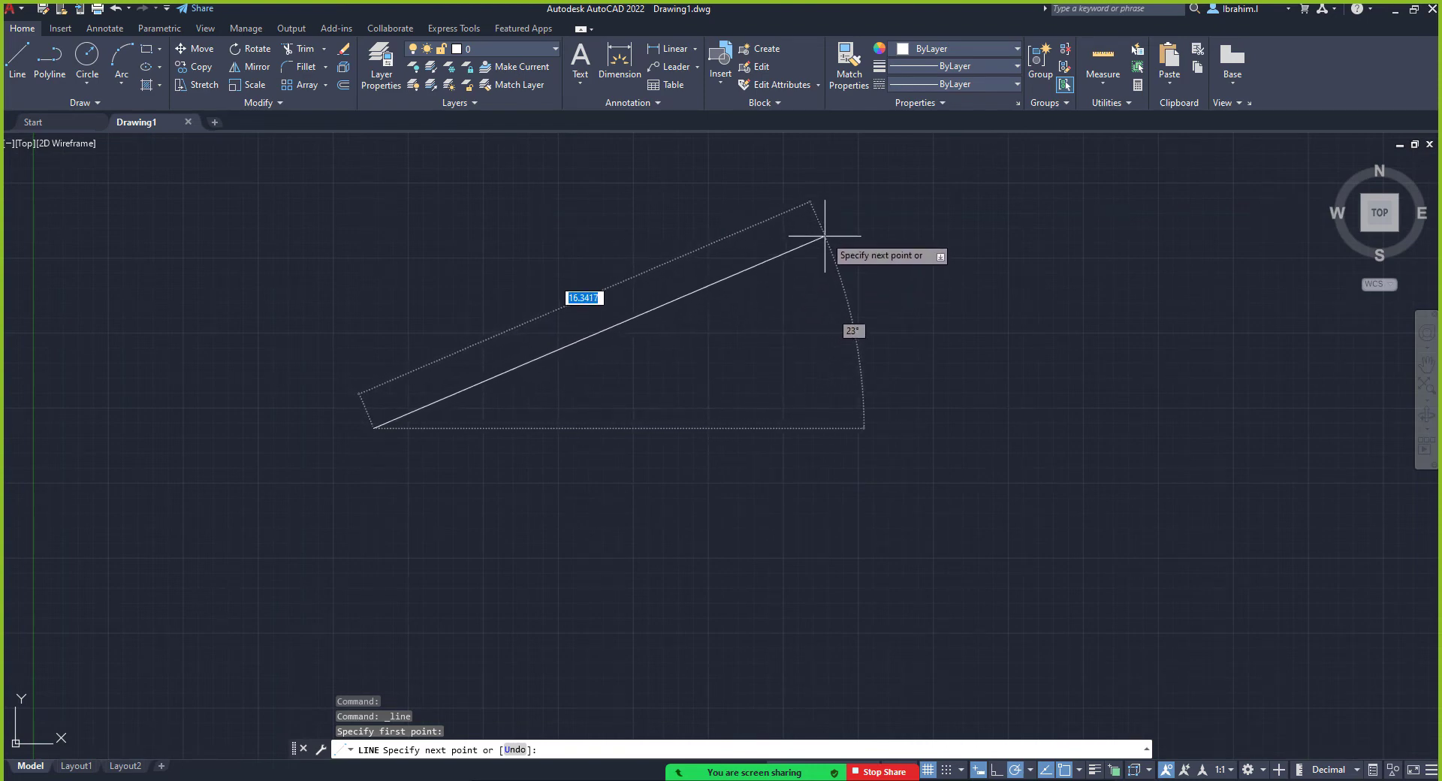
click(827, 229)
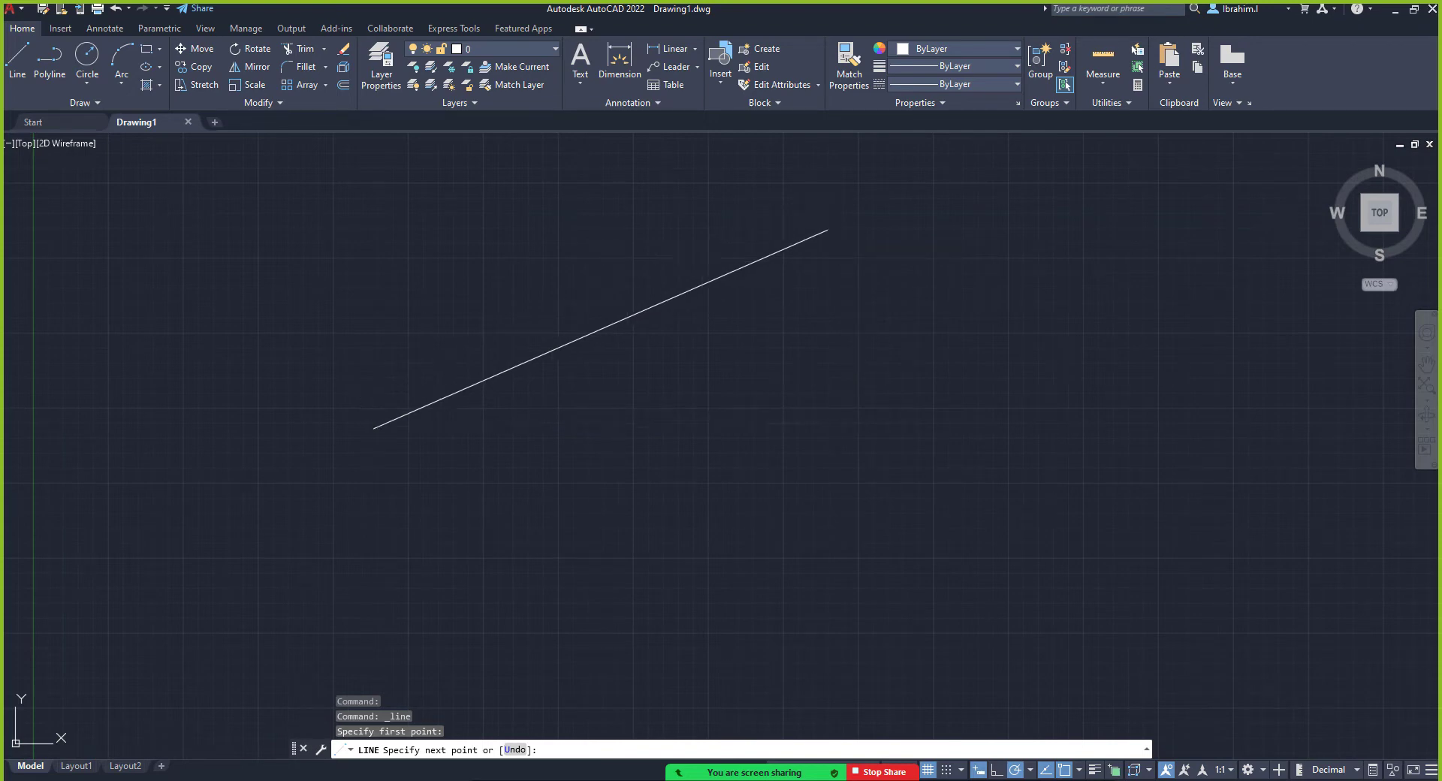
click(1139, 431)
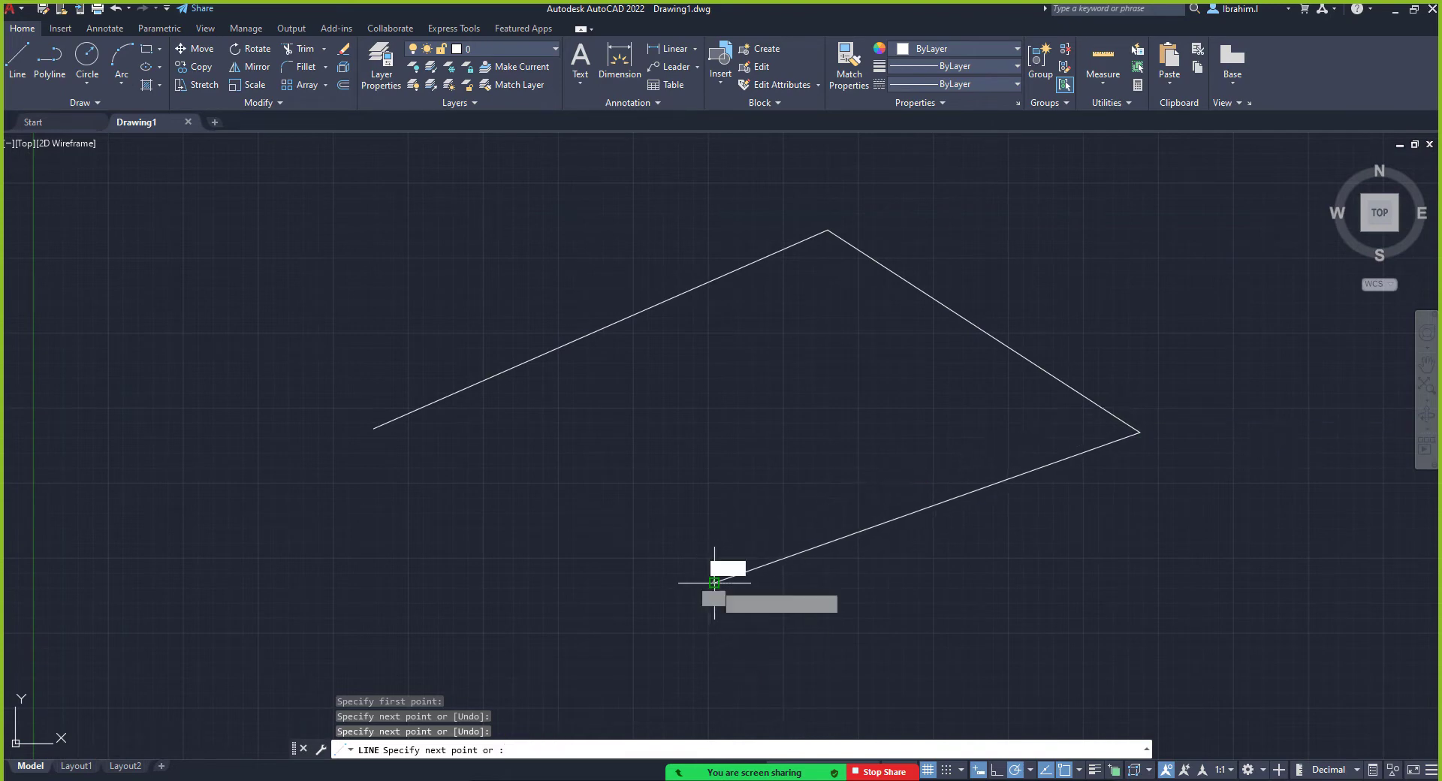
click(713, 582)
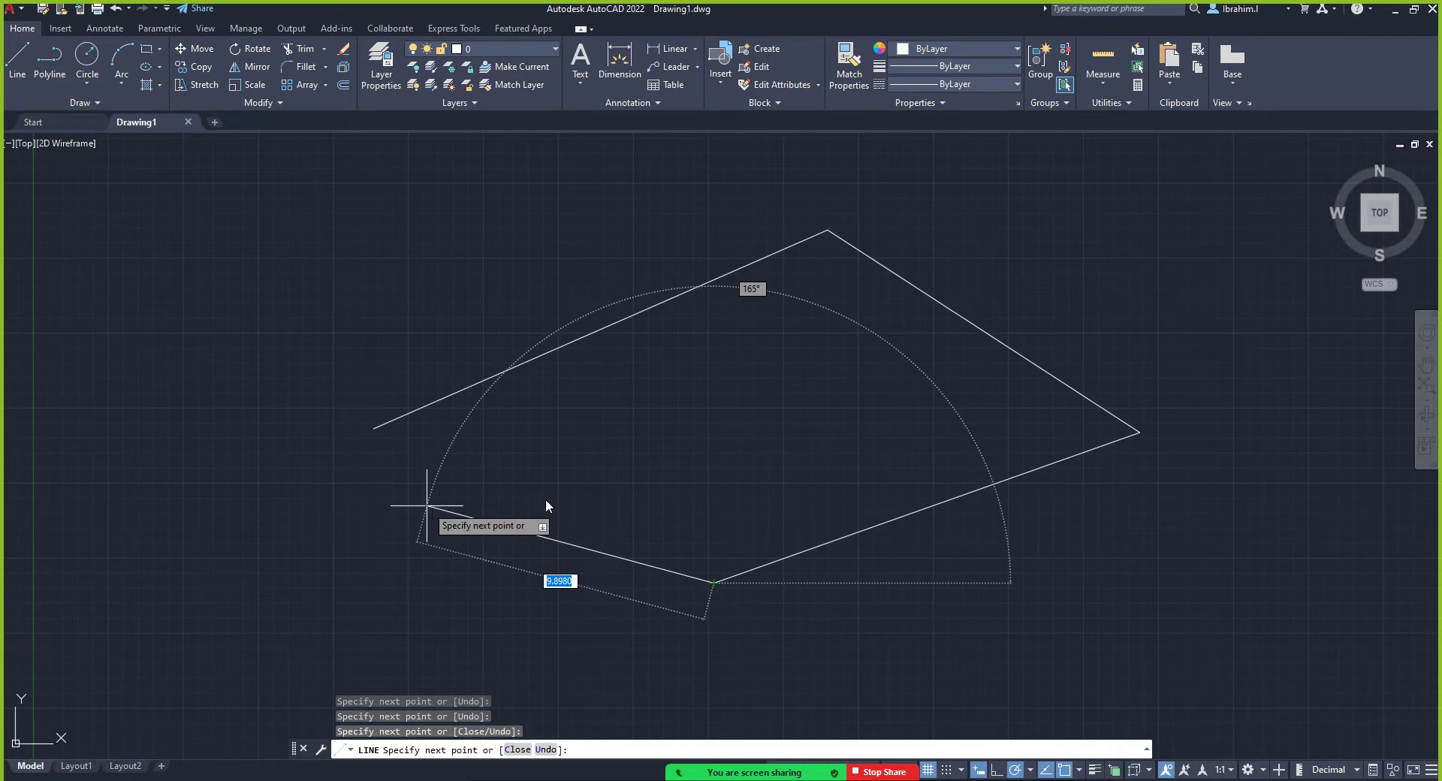
right_click(427, 505)
click(465, 571)
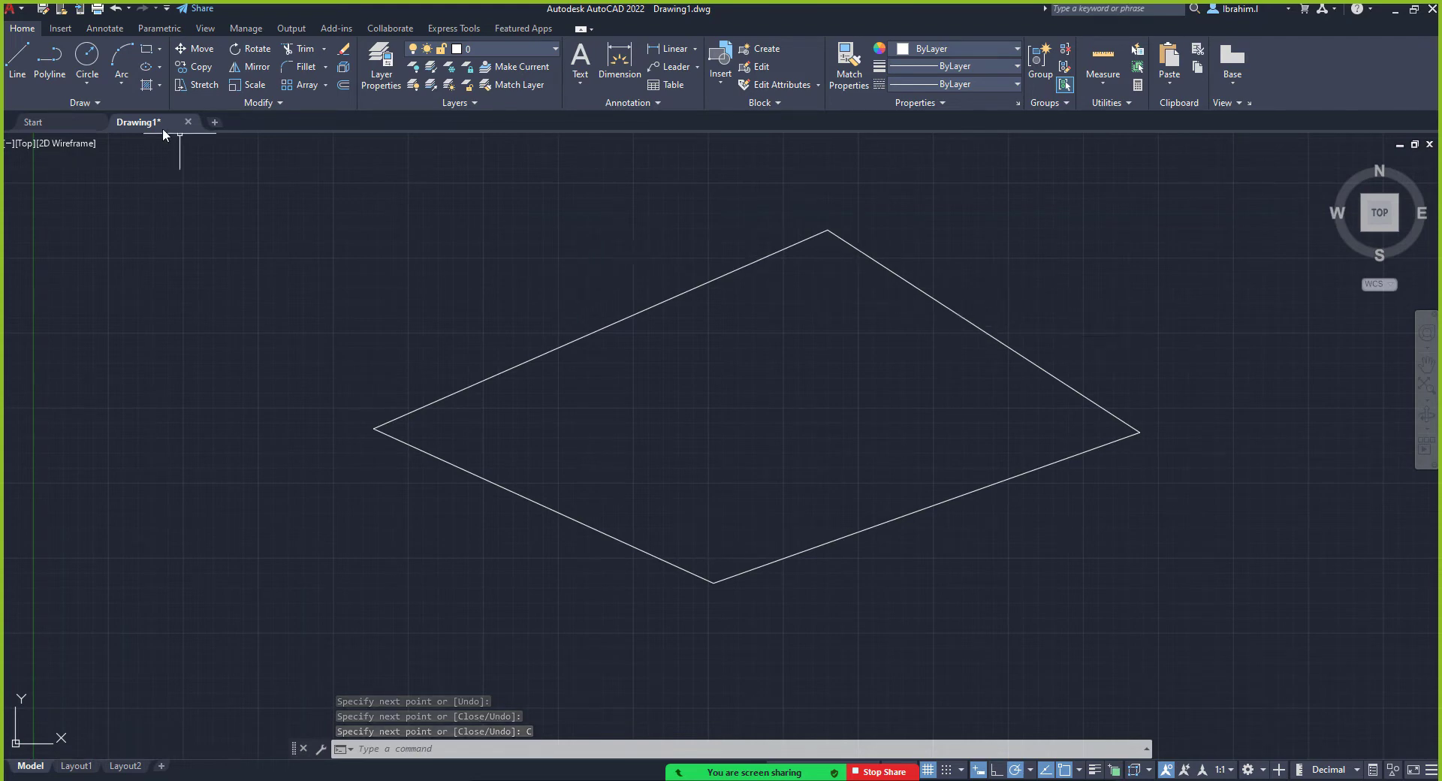
Select three of the outline's edges one at a time to check whether each is a separate line
click(589, 334)
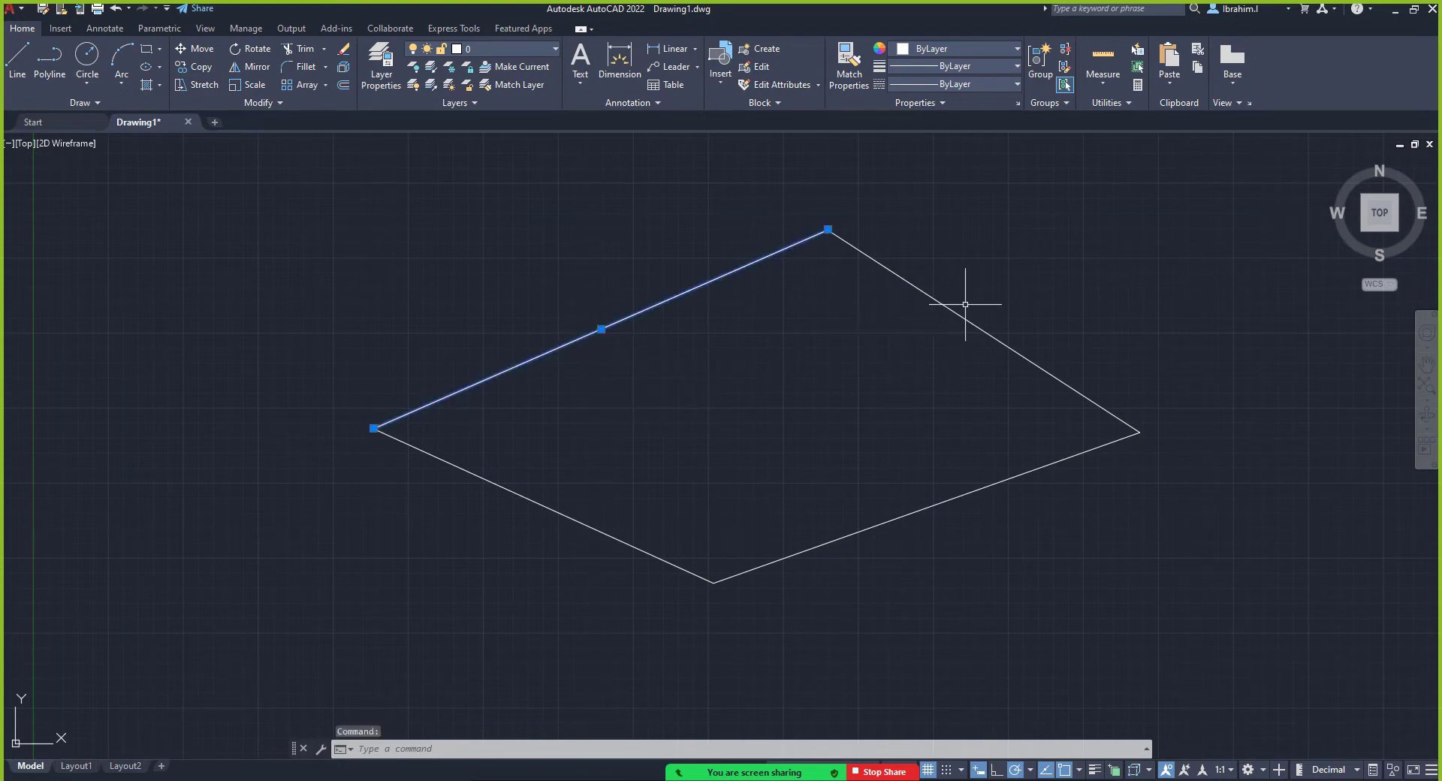
key(Escape)
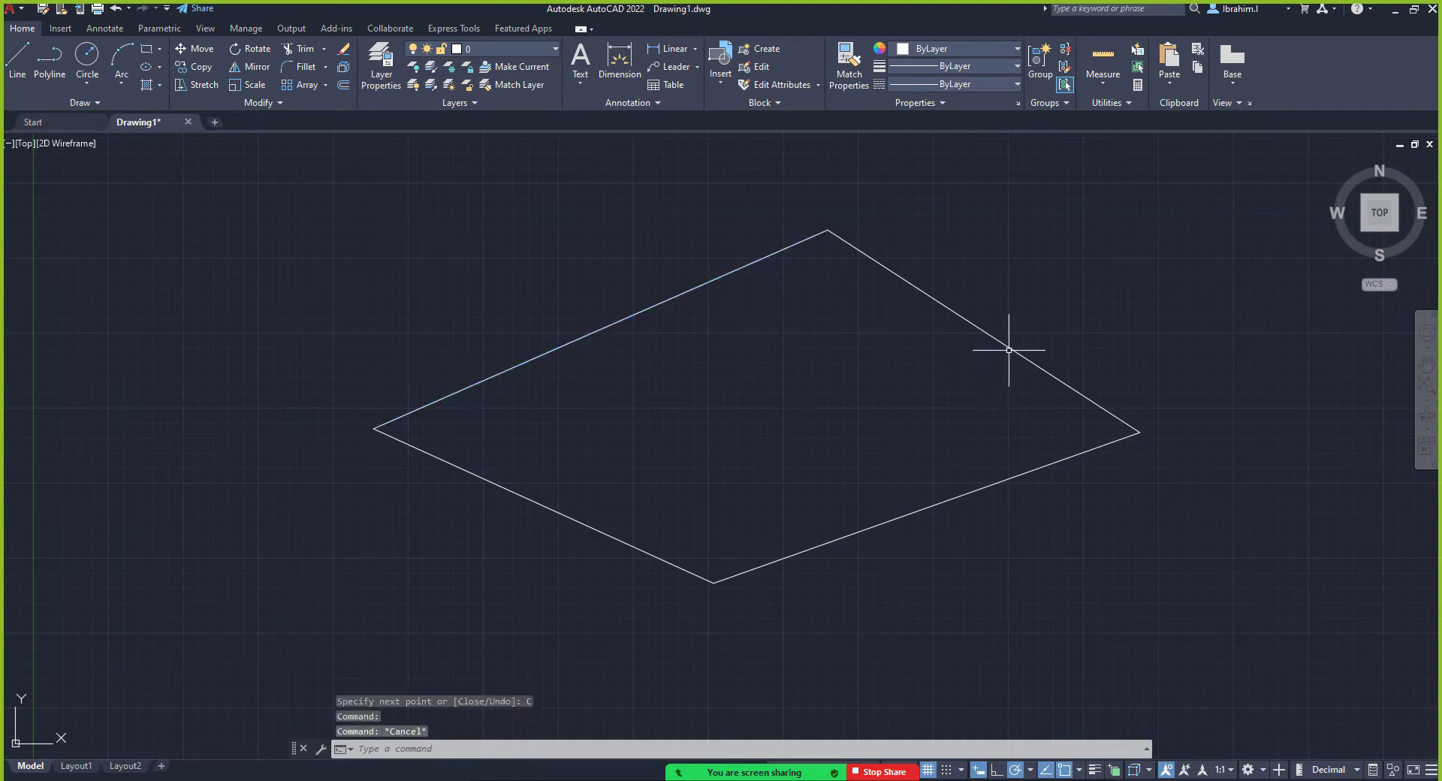
click(1008, 349)
key(Escape)
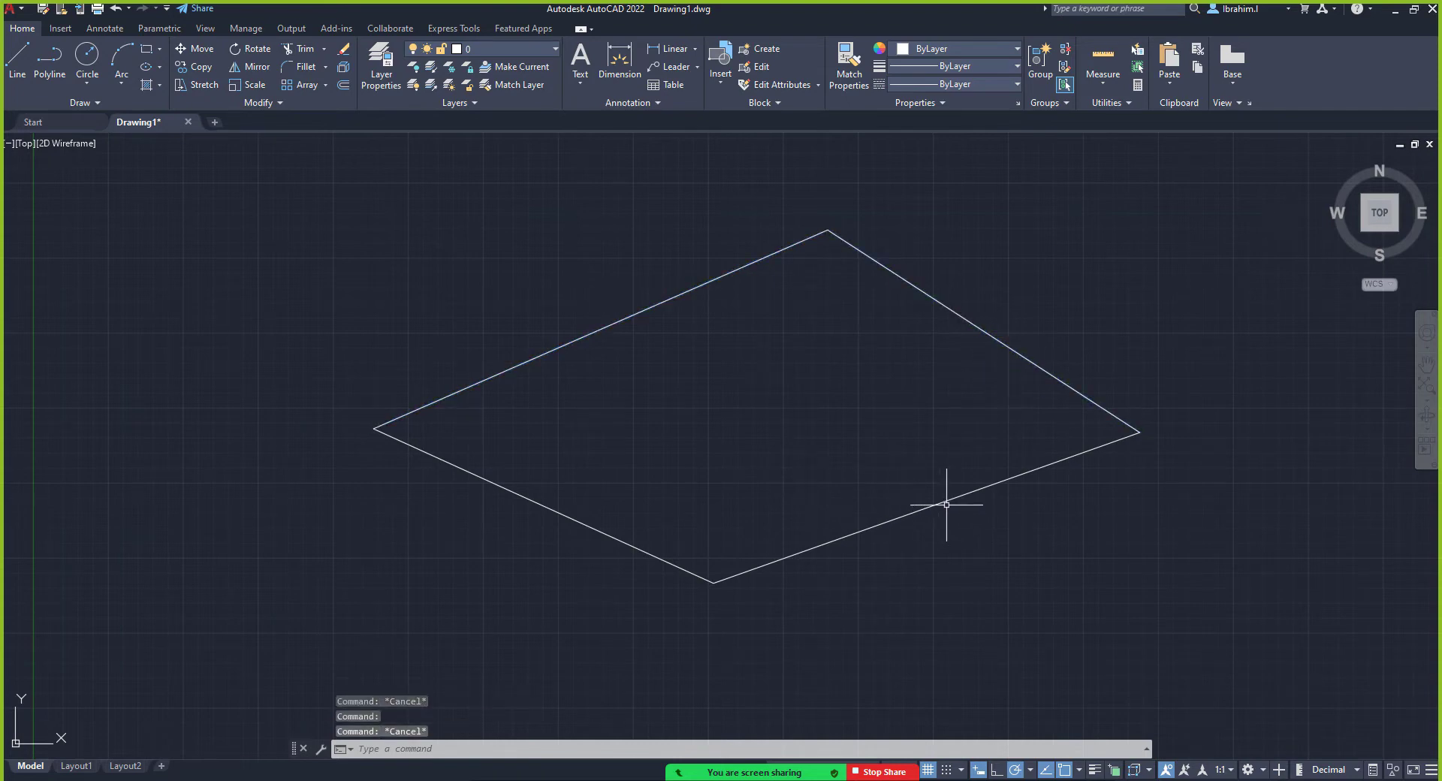
click(946, 505)
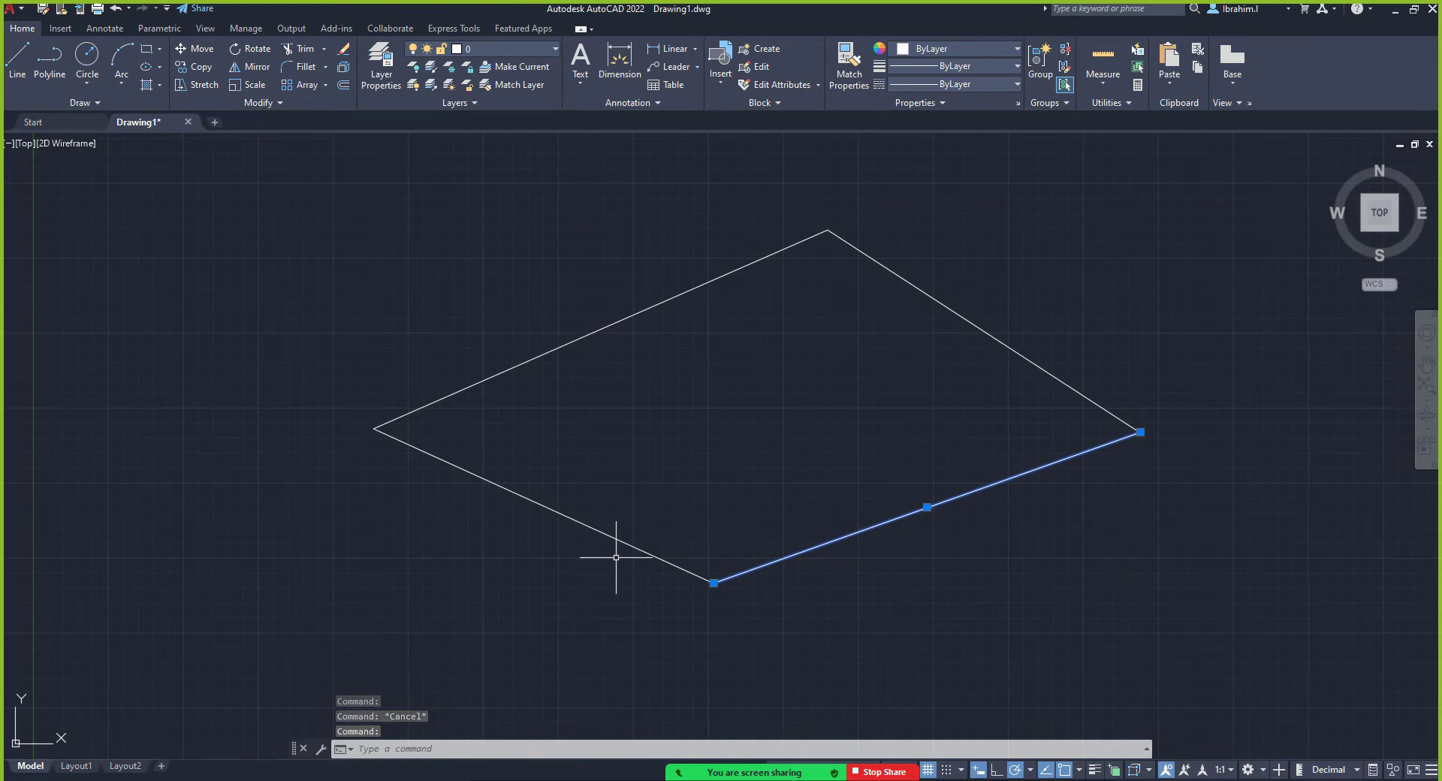
key(Escape)
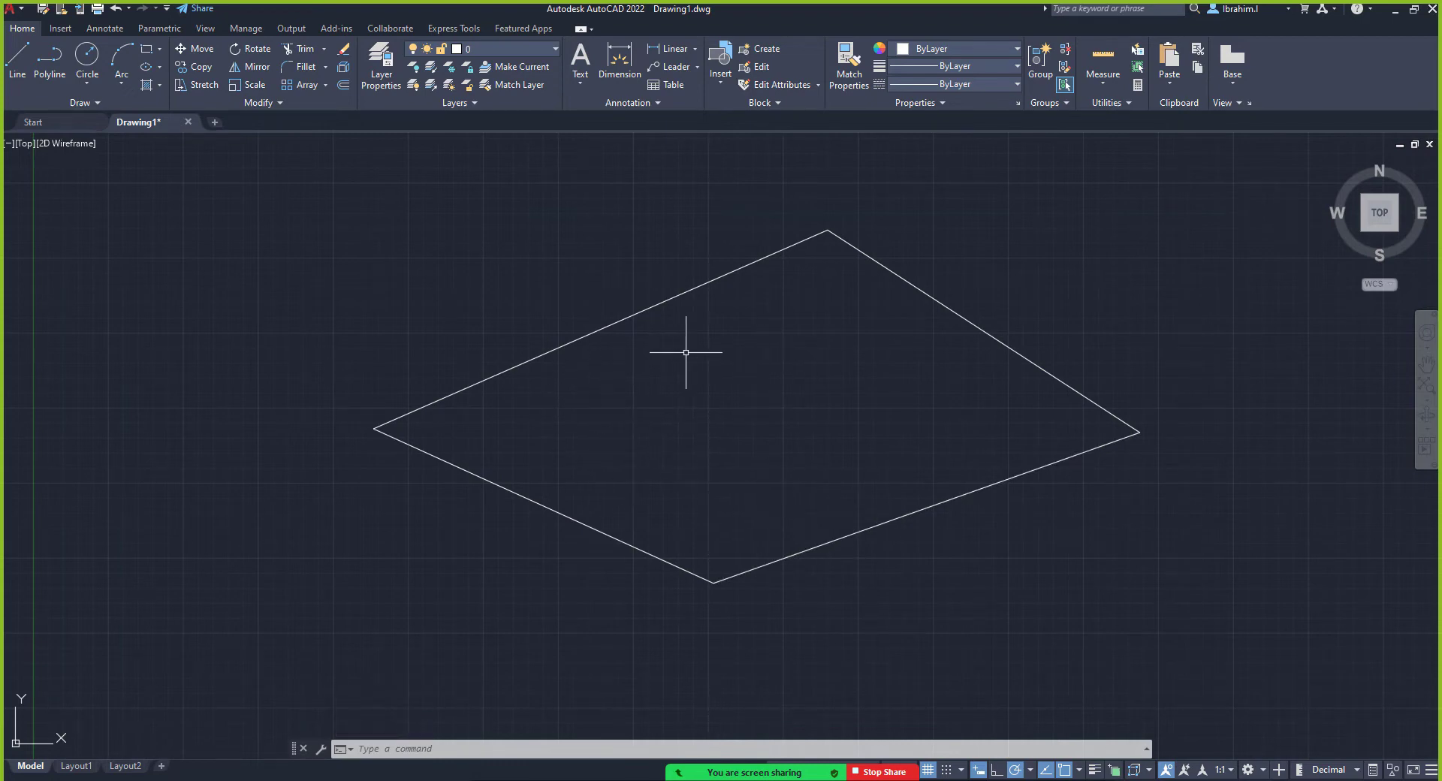
Delete all four lines of the outline together
scroll(460, 322, down, 4)
scroll(431, 335, up, 2)
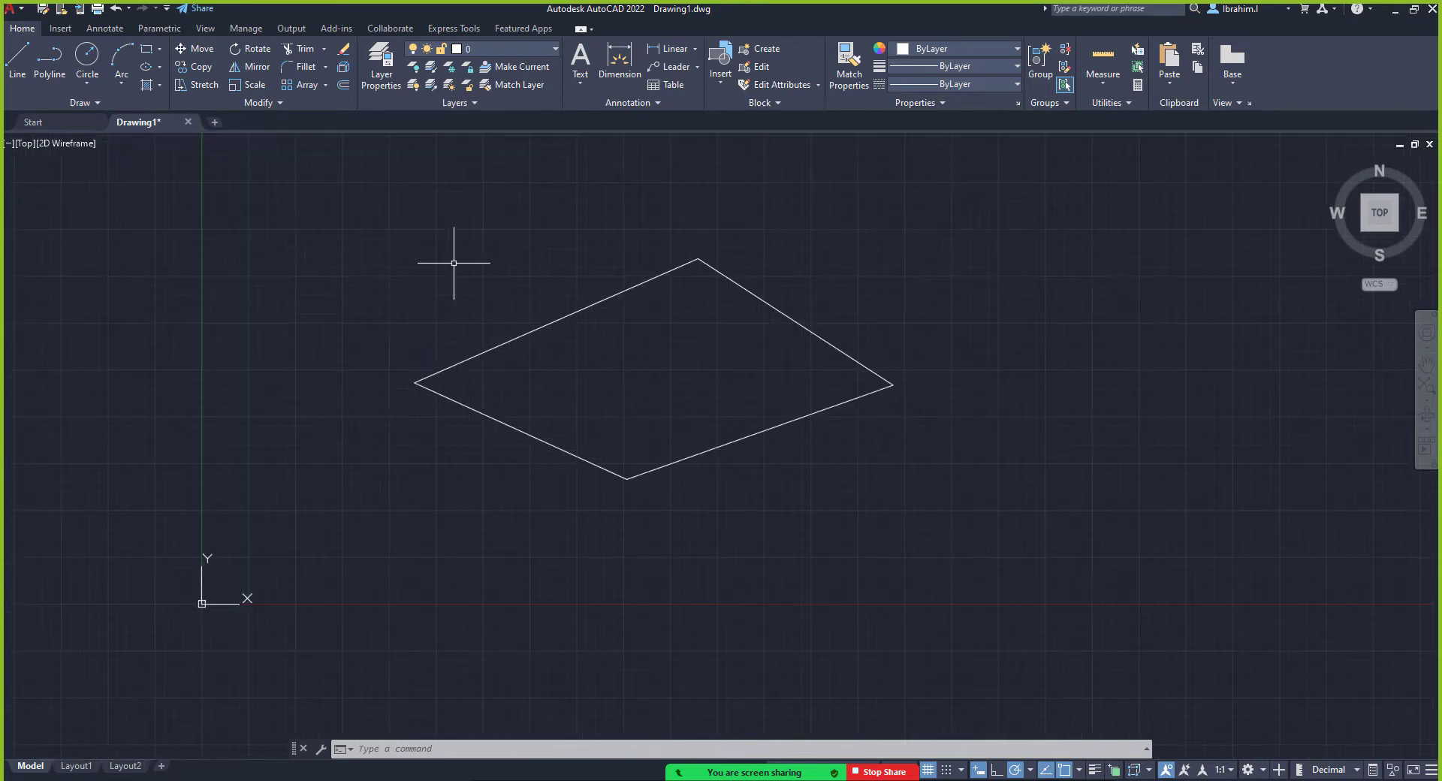
click(364, 232)
click(1040, 558)
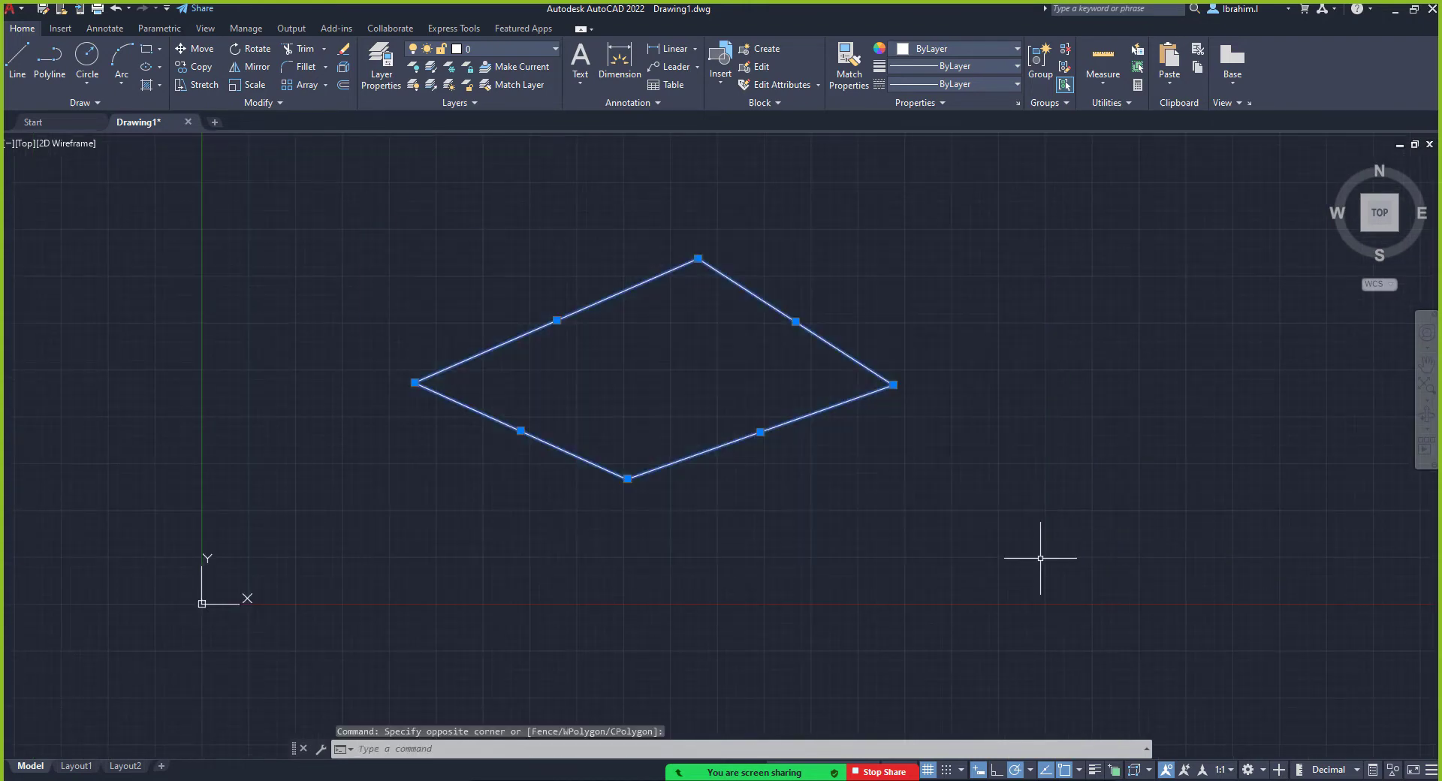
key(Delete)
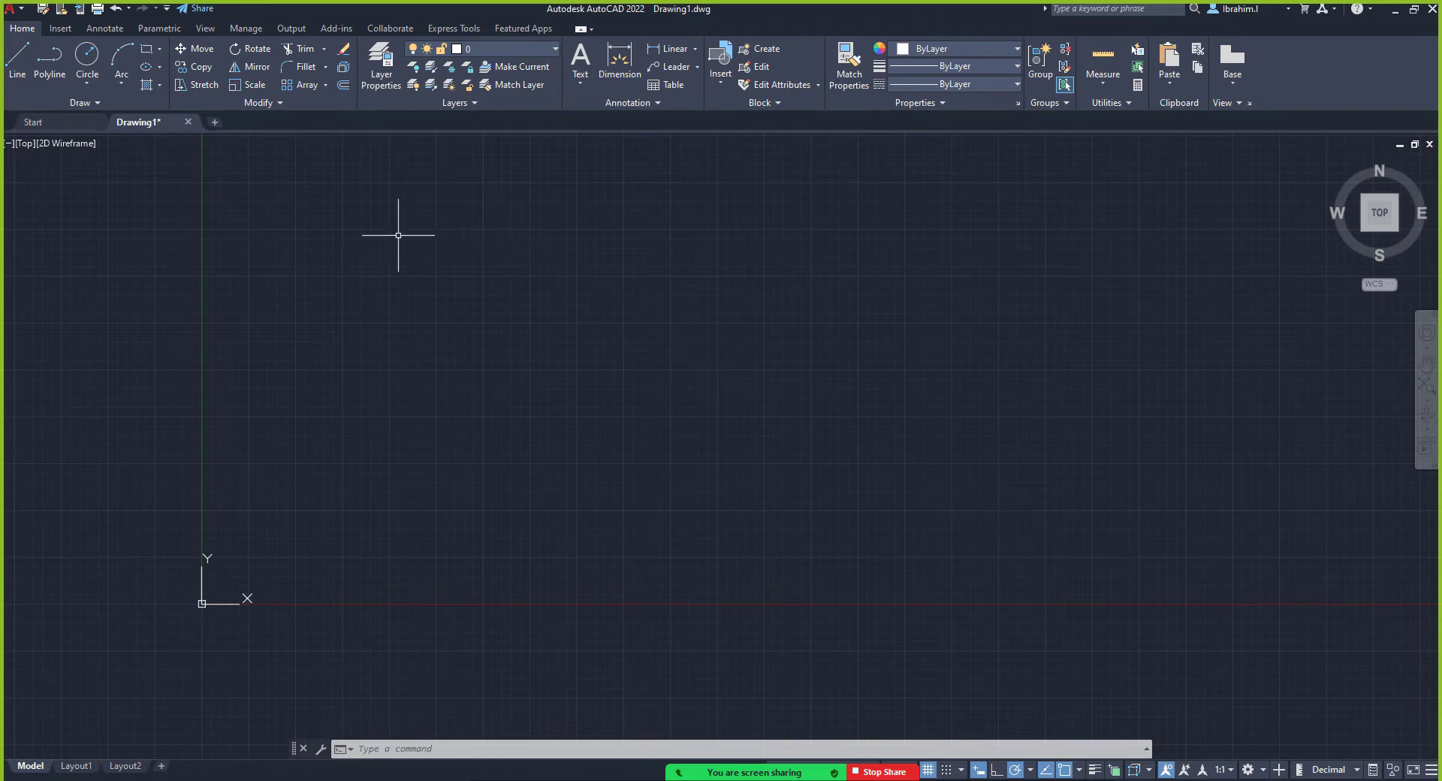
click(22, 71)
click(348, 197)
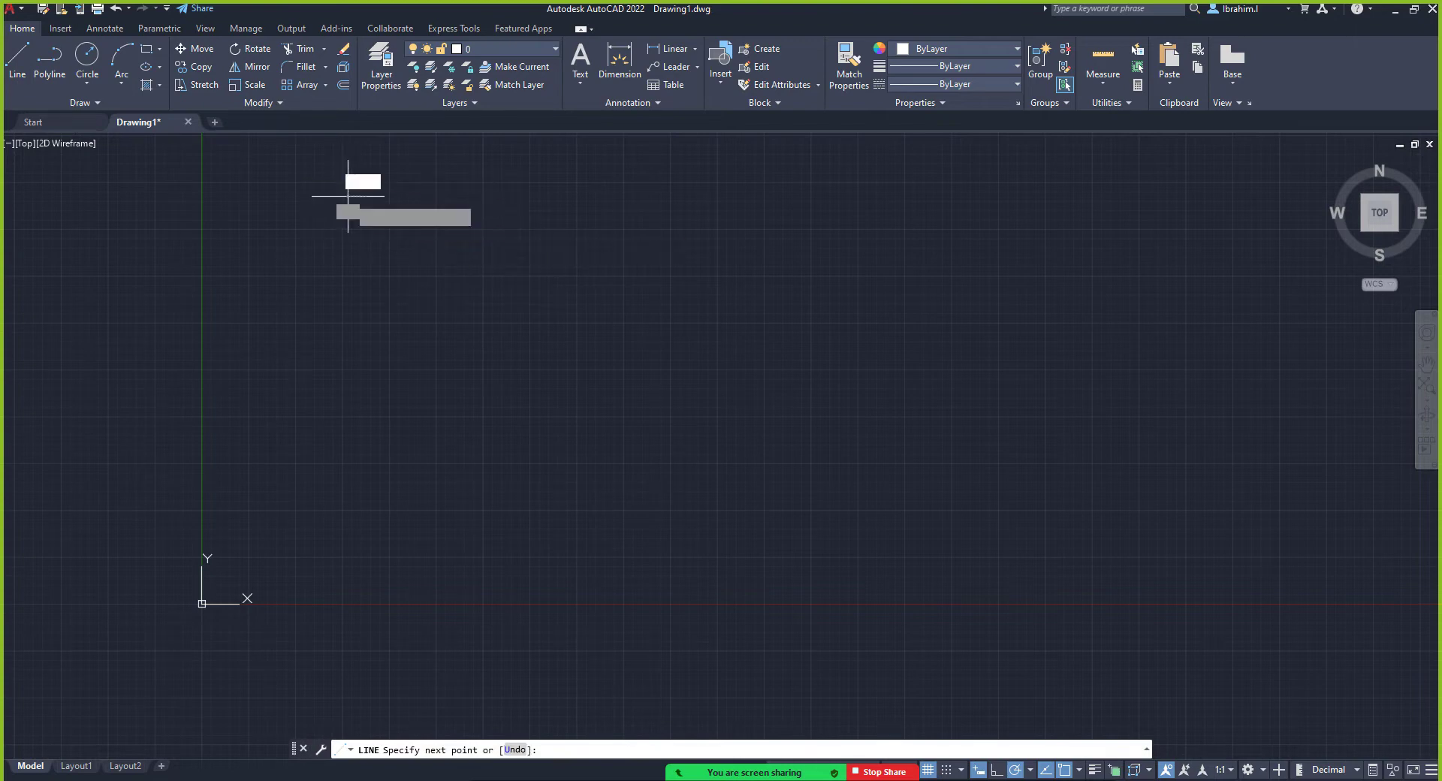
key(Escape)
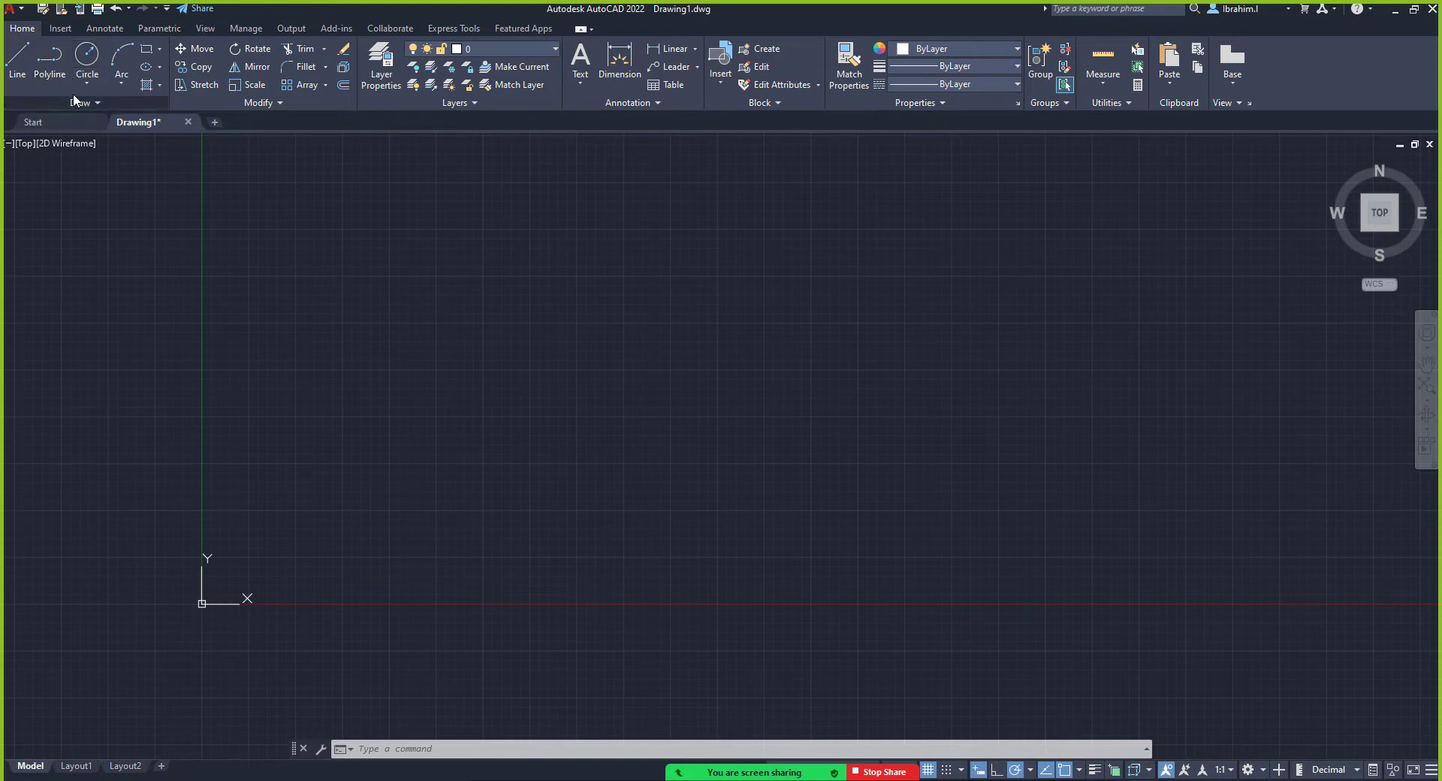
Start a line at the origin, with coordinates 0,0
click(18, 60)
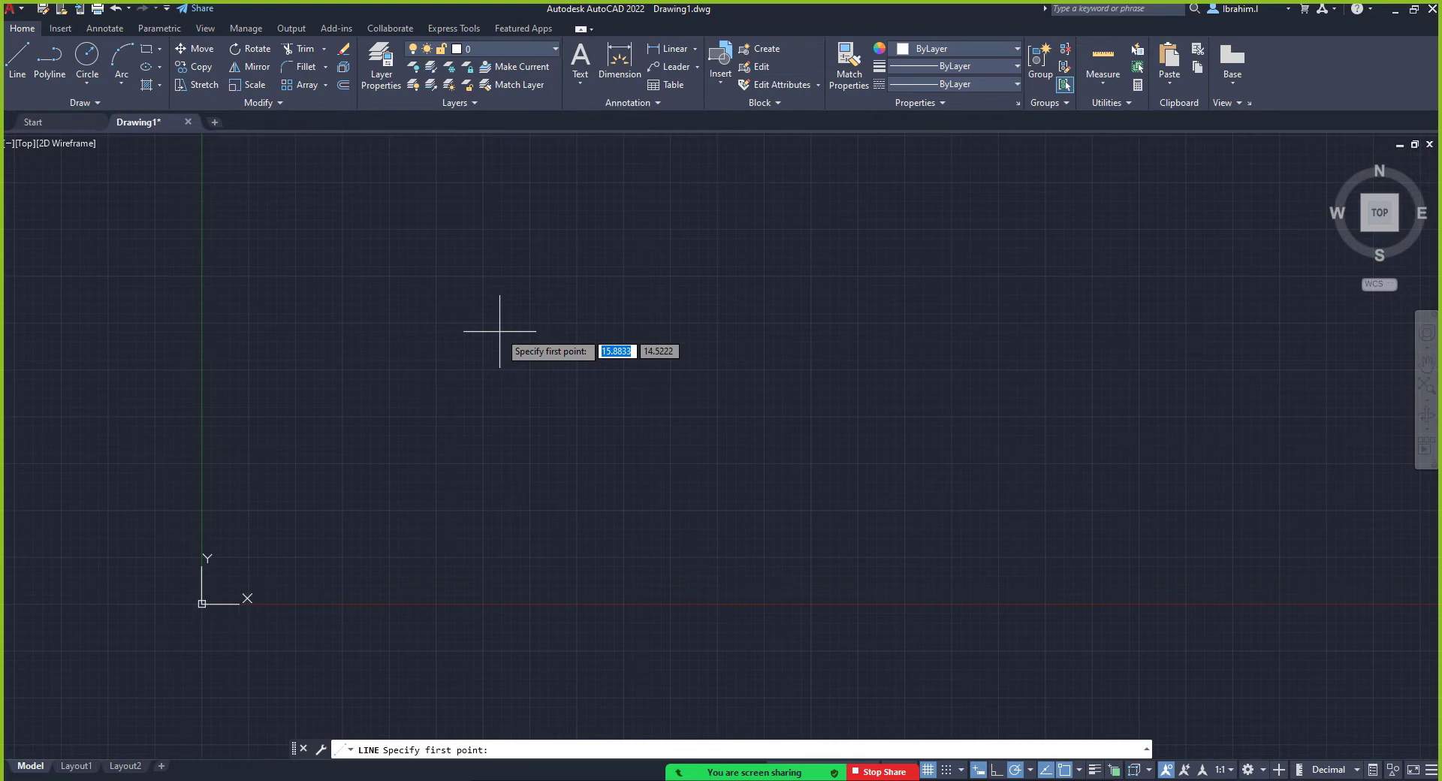
text(0)
key(Tab)
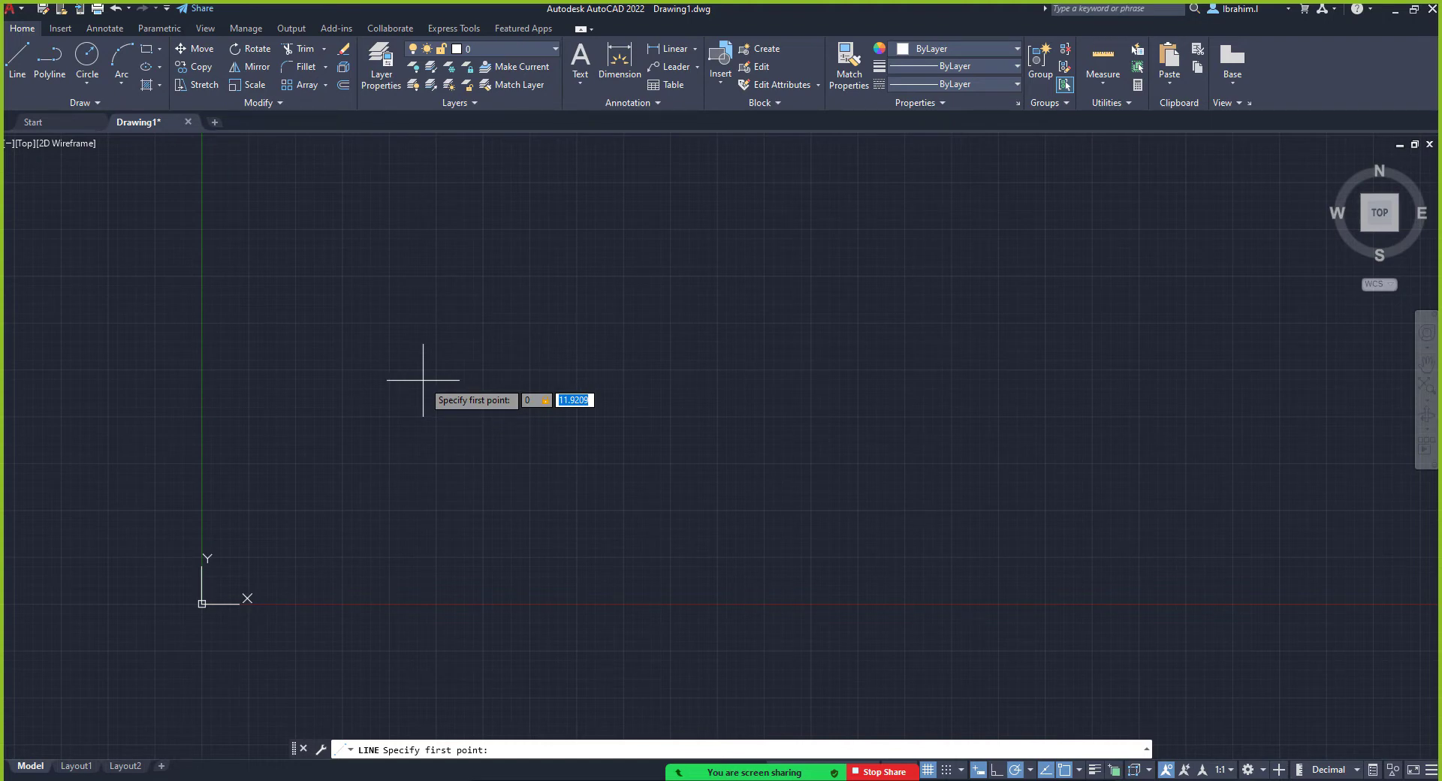
text(0)
key(Return)
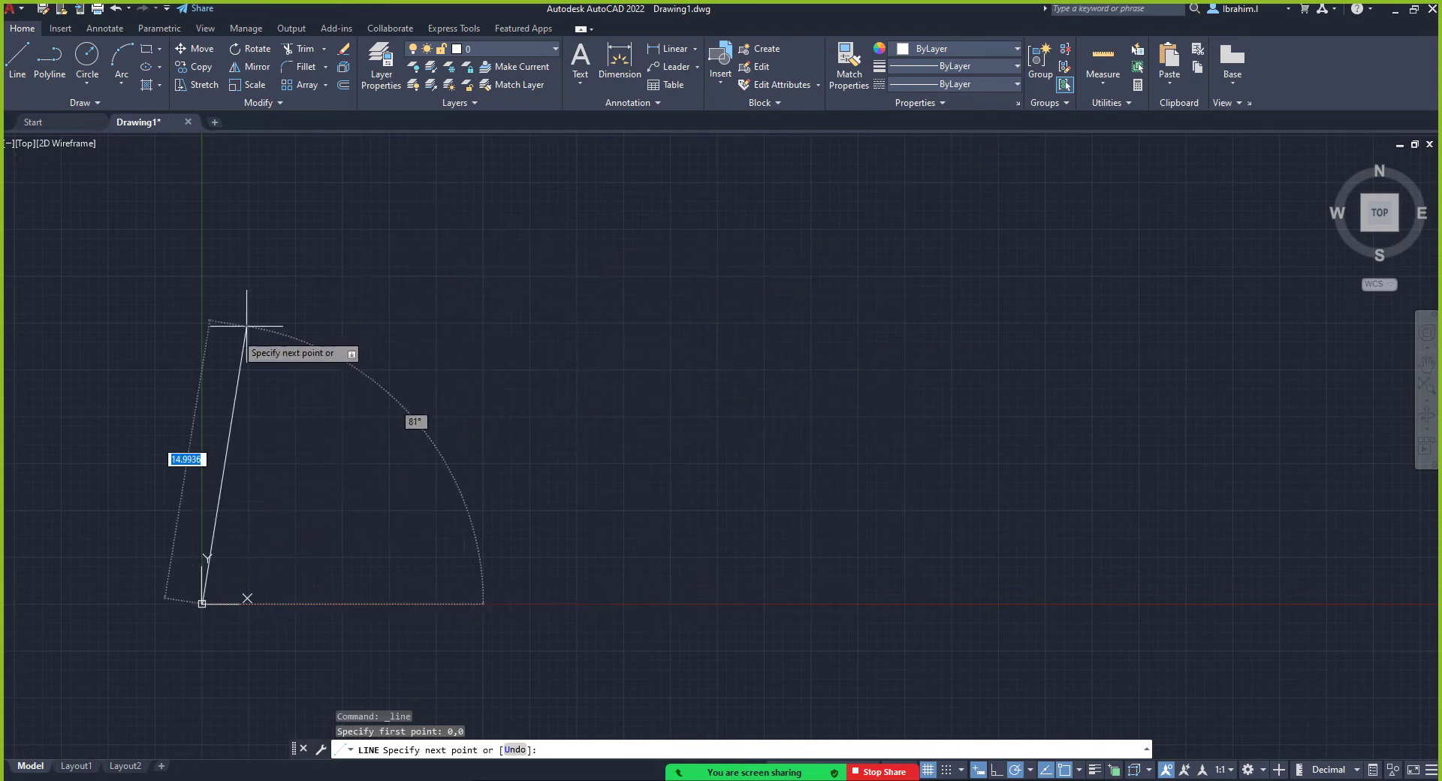
Set the line's length to 10 with the line pointing straight up, and alternate repeatedly between its length and angle values
scroll(225, 589, up, 5)
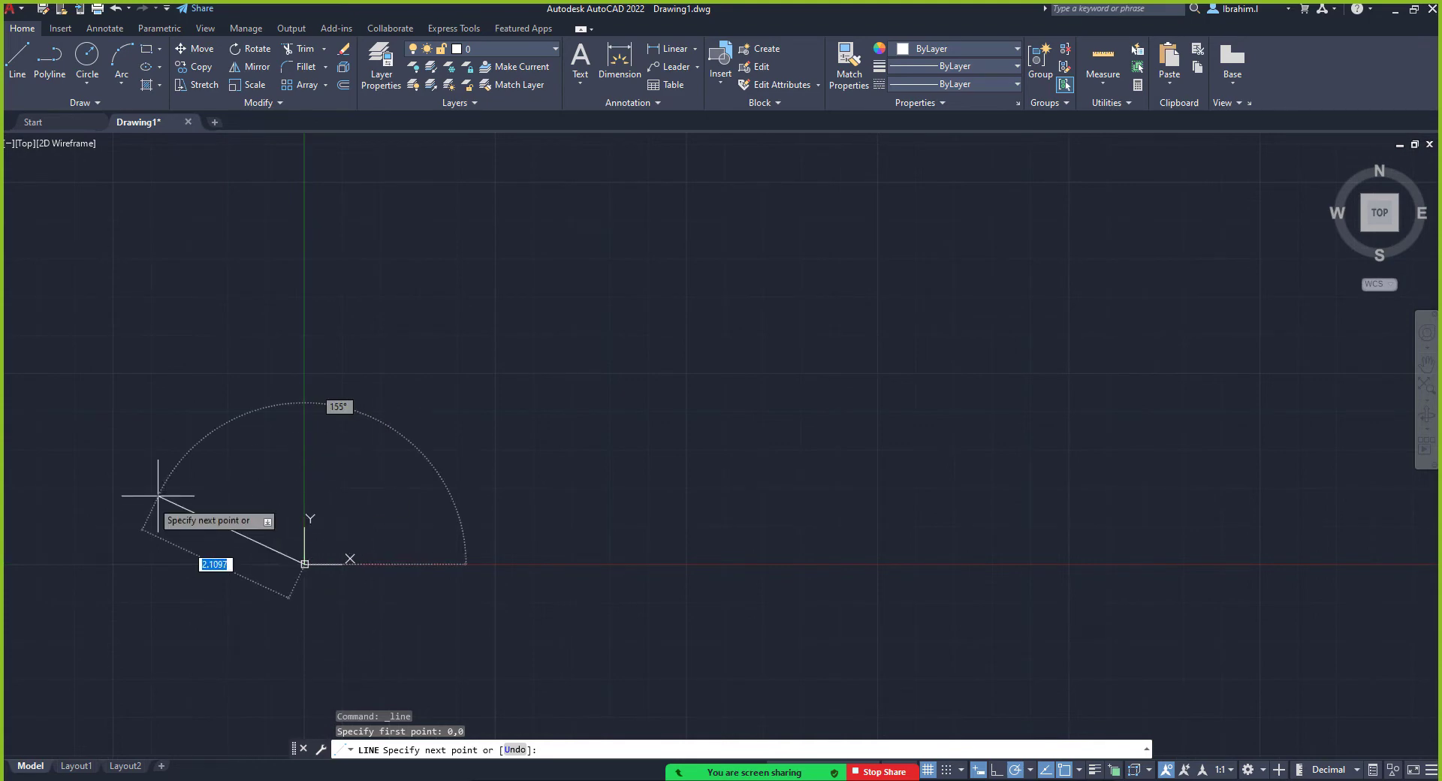
scroll(208, 570, up, 2)
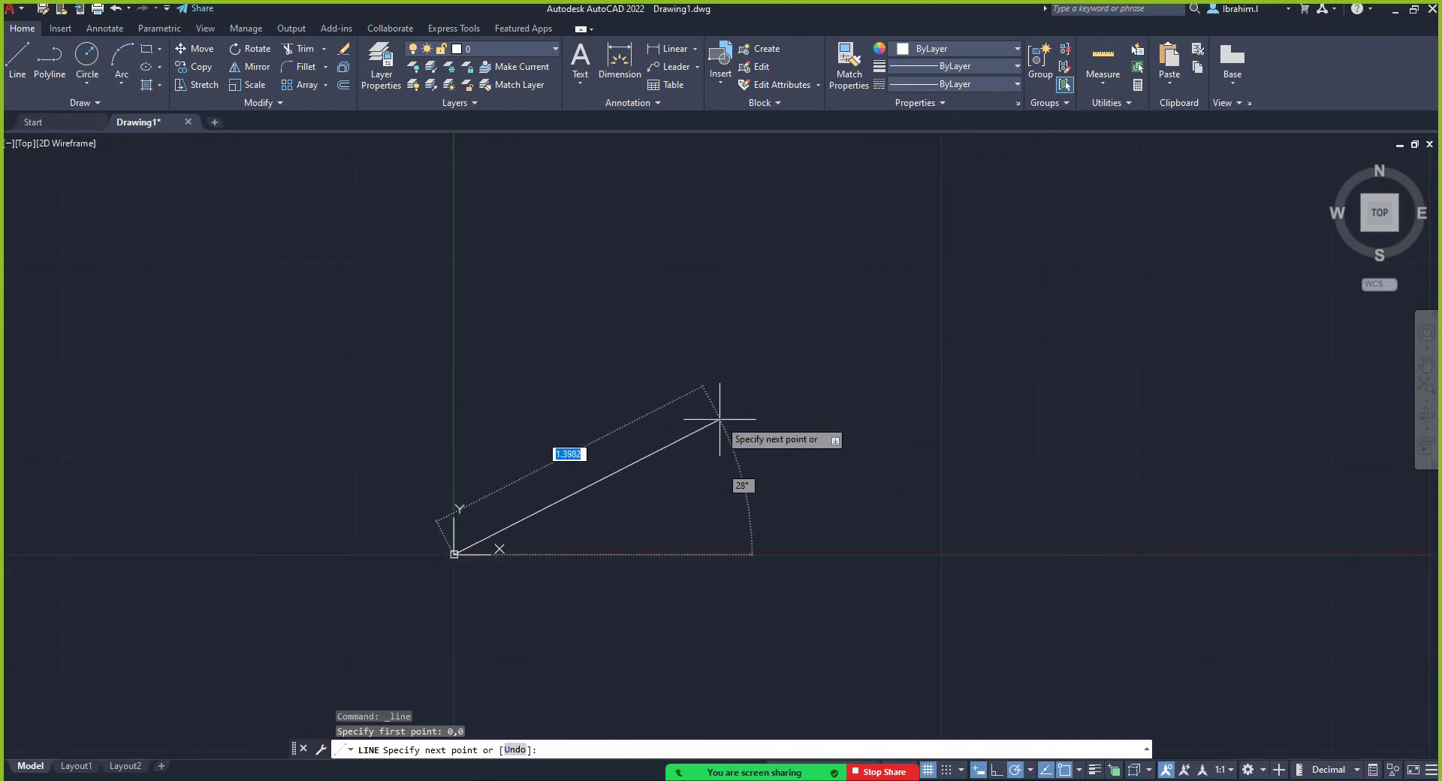
scroll(484, 346, down, 4)
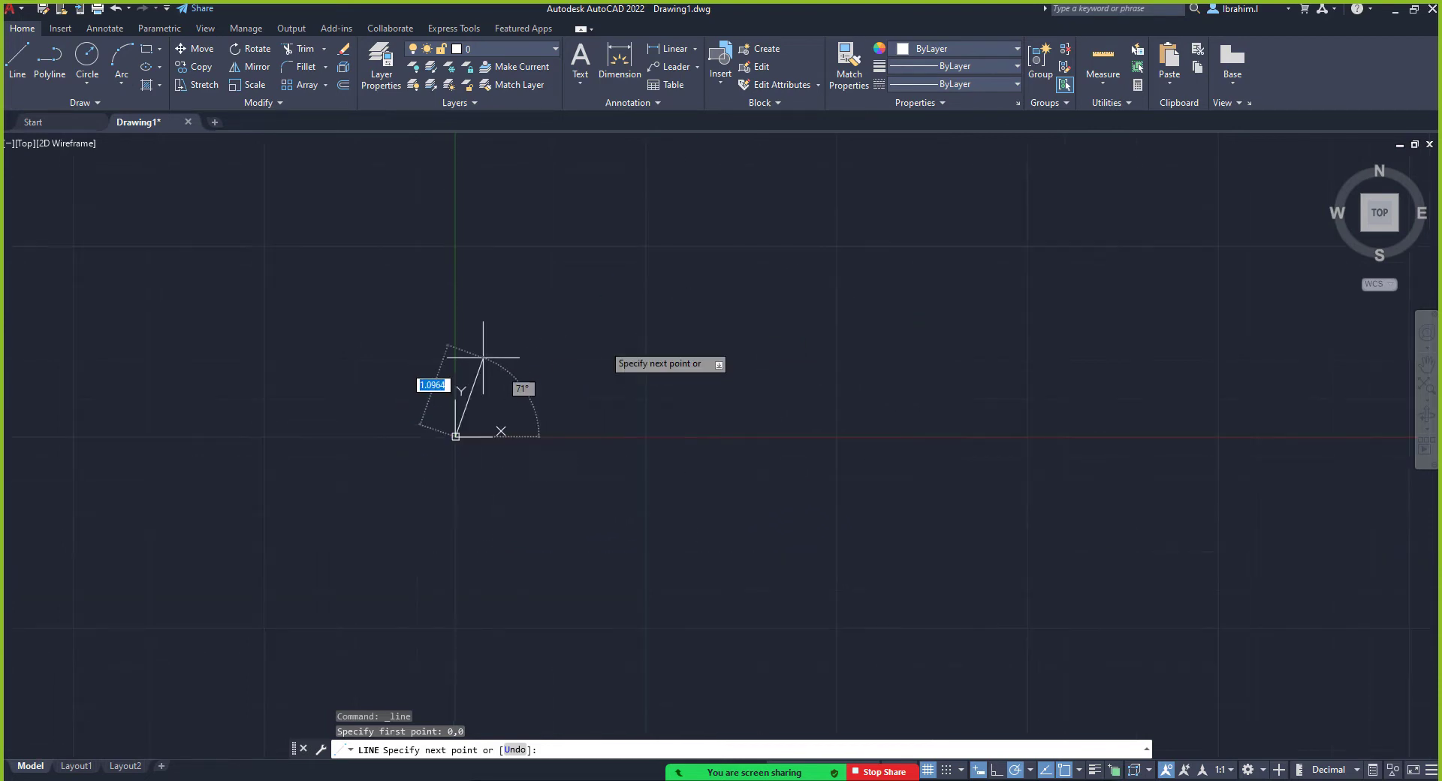
scroll(526, 345, down, 3)
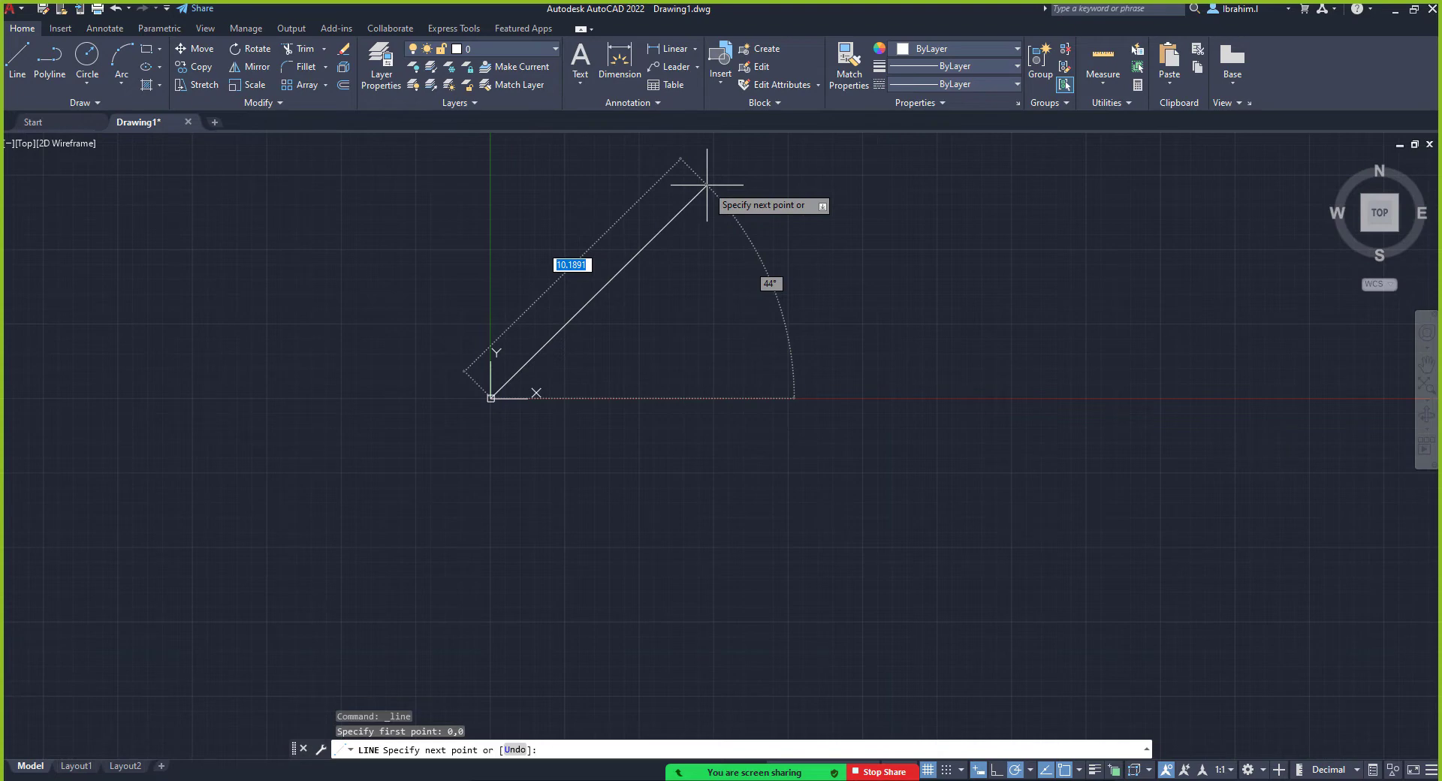
scroll(522, 282, down, 2)
scroll(554, 204, up, 3)
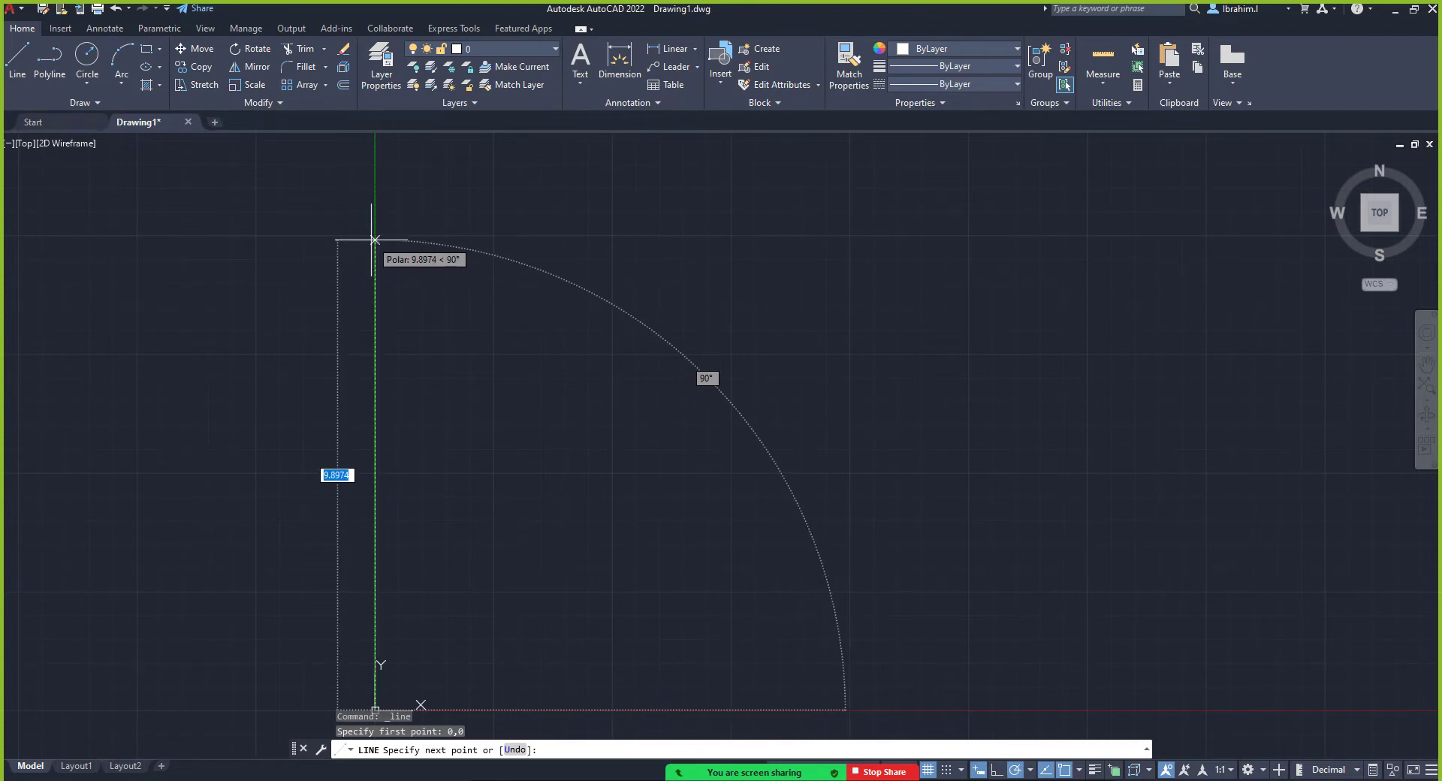
text(10)
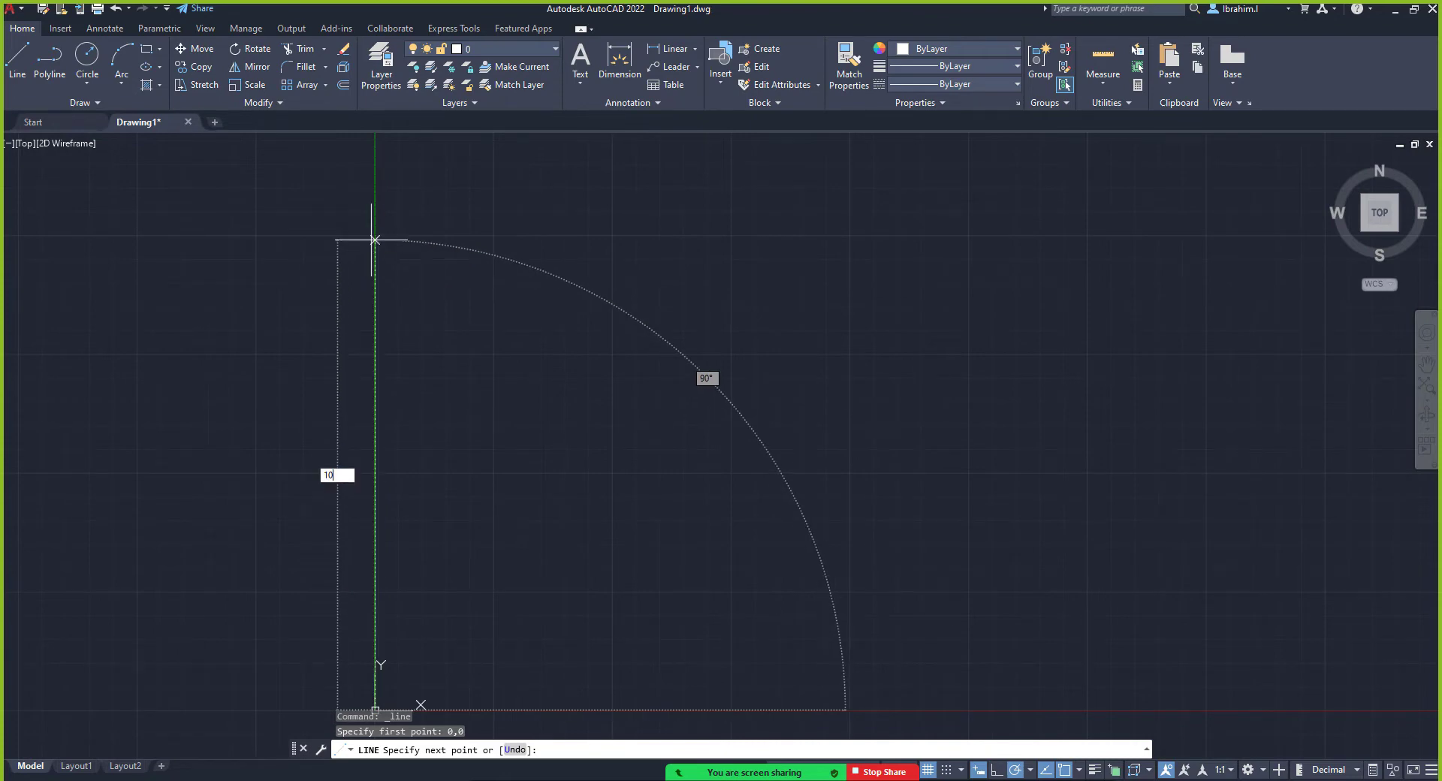
key(Tab)
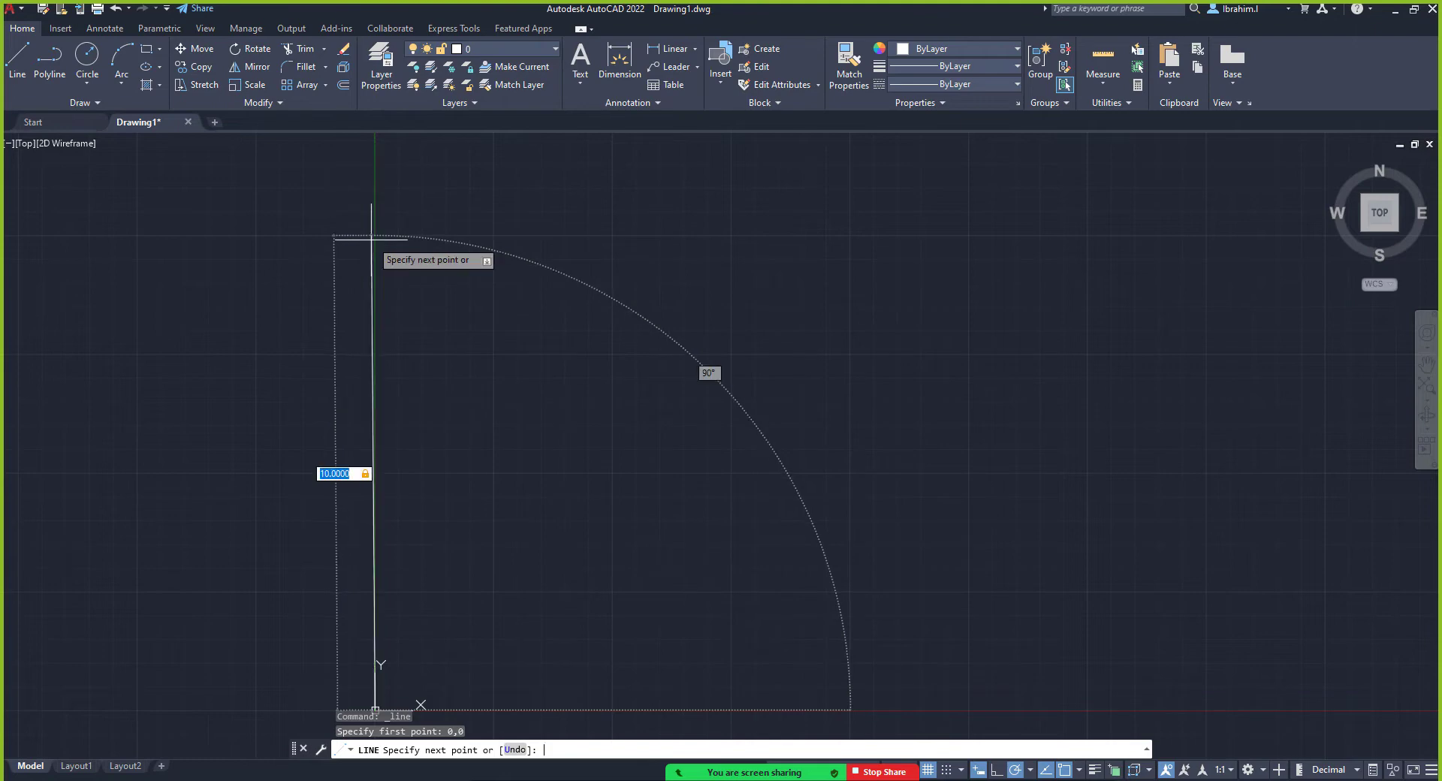
key(Tab)
key(Tab)
key(Tab)
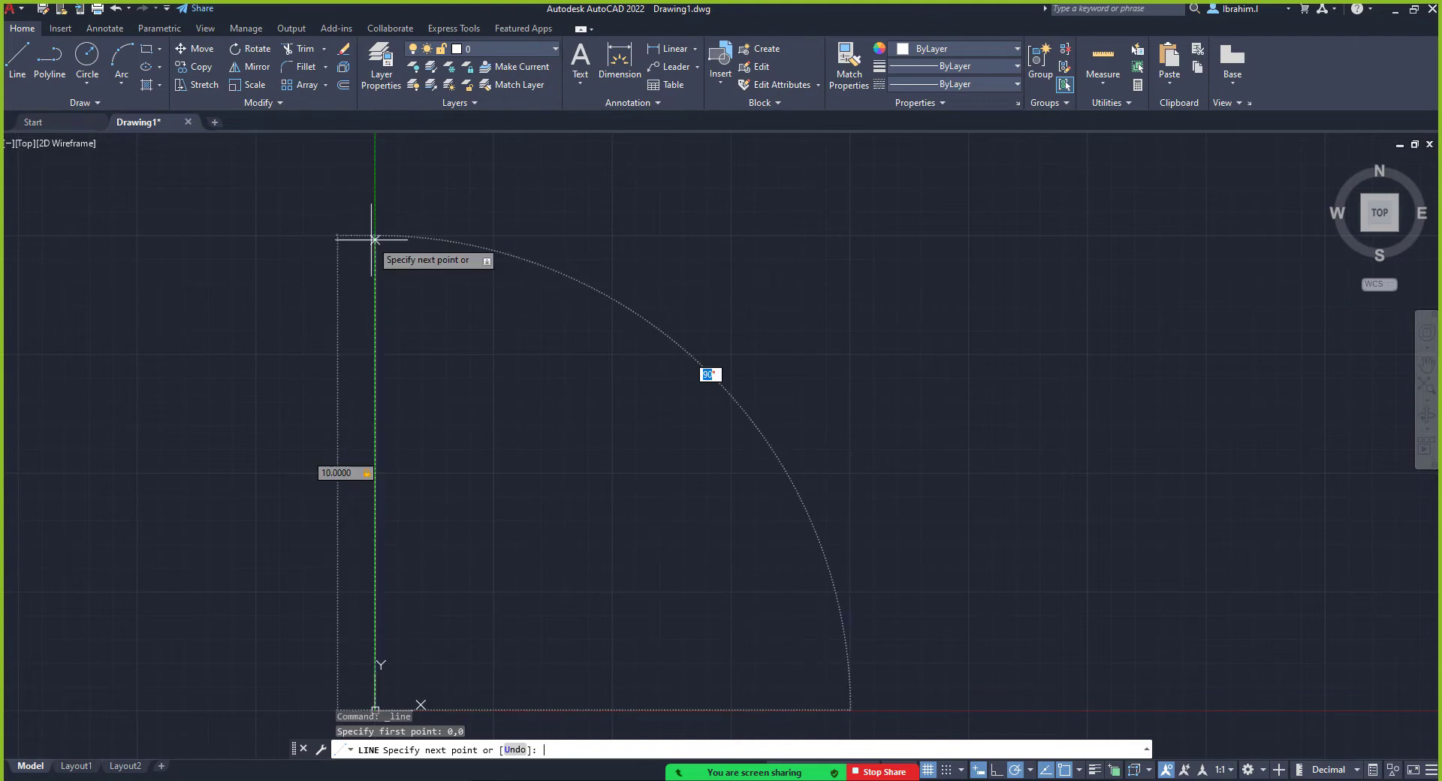
key(Tab)
key(Tab)
key(Tab)
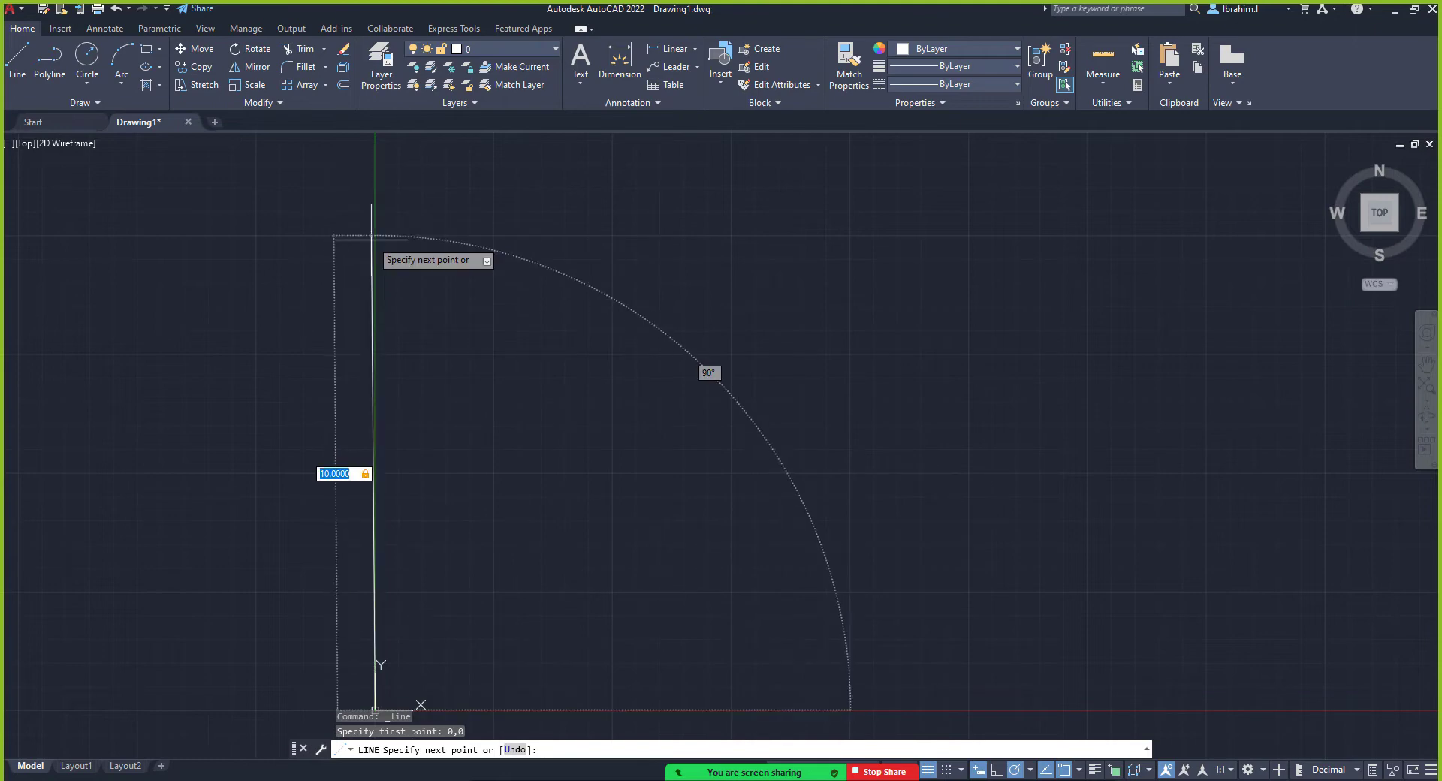
key(Tab)
key(Tab)
key(Tab)
key(Tab)
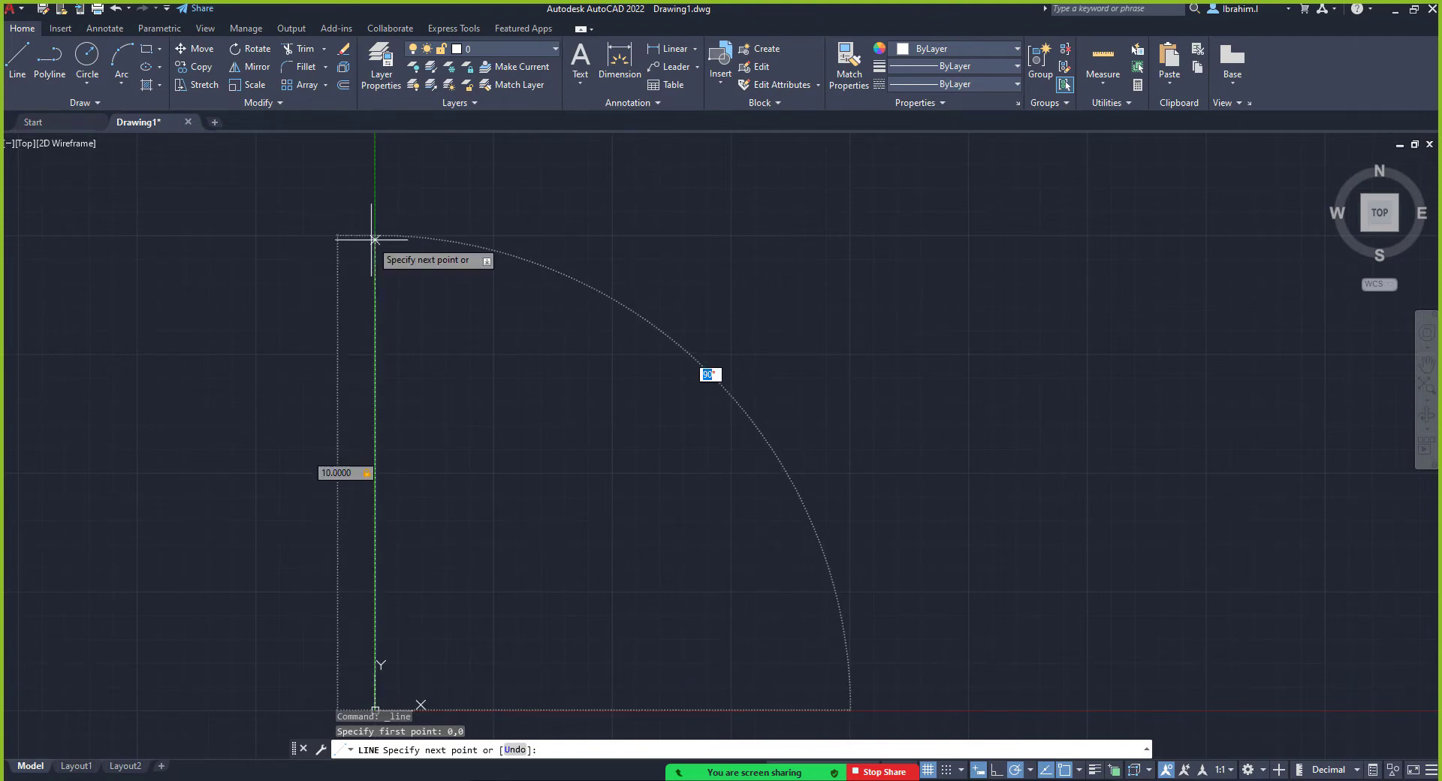
key(Tab)
key(Tab)
key(Tab)
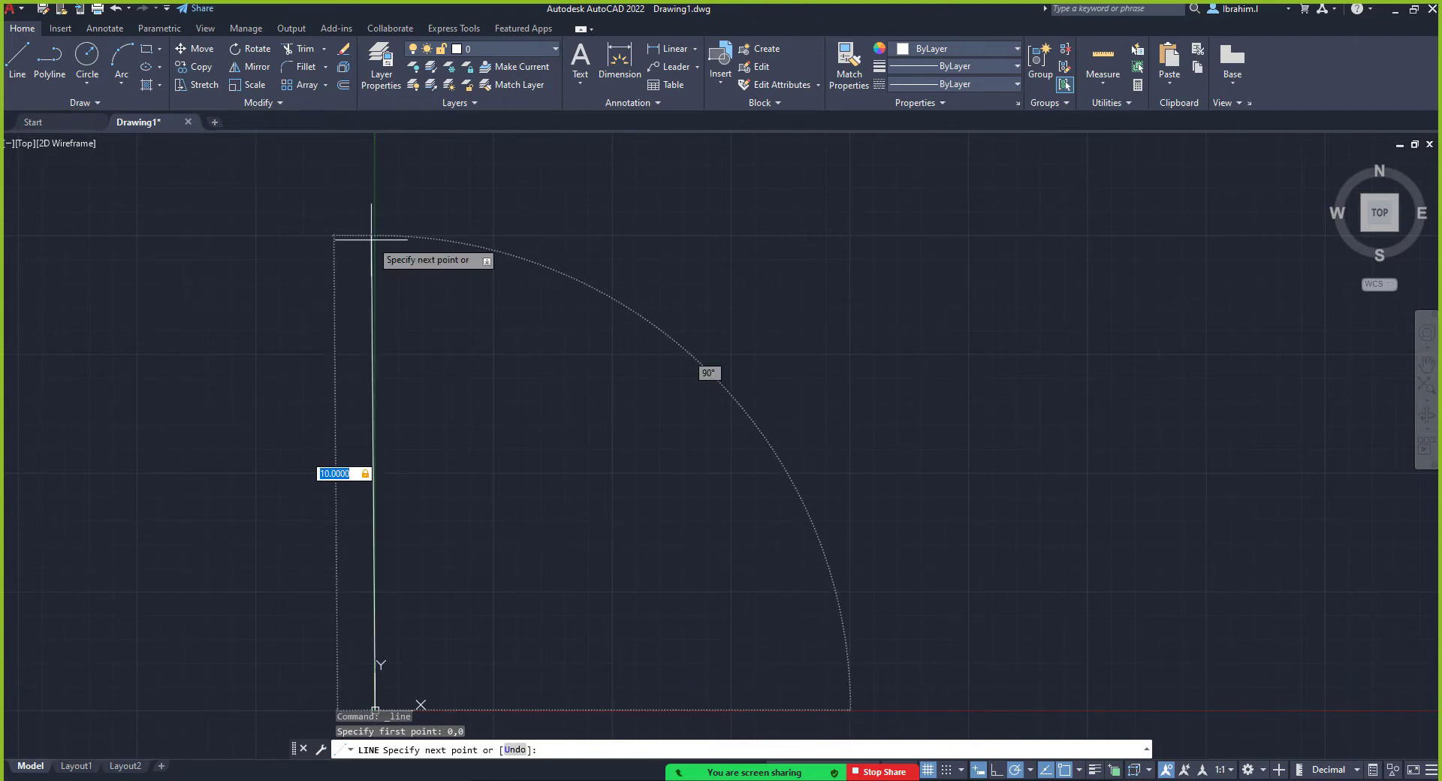
Enter 10 again as the line's length and set its angle to 45 degrees
text(10)
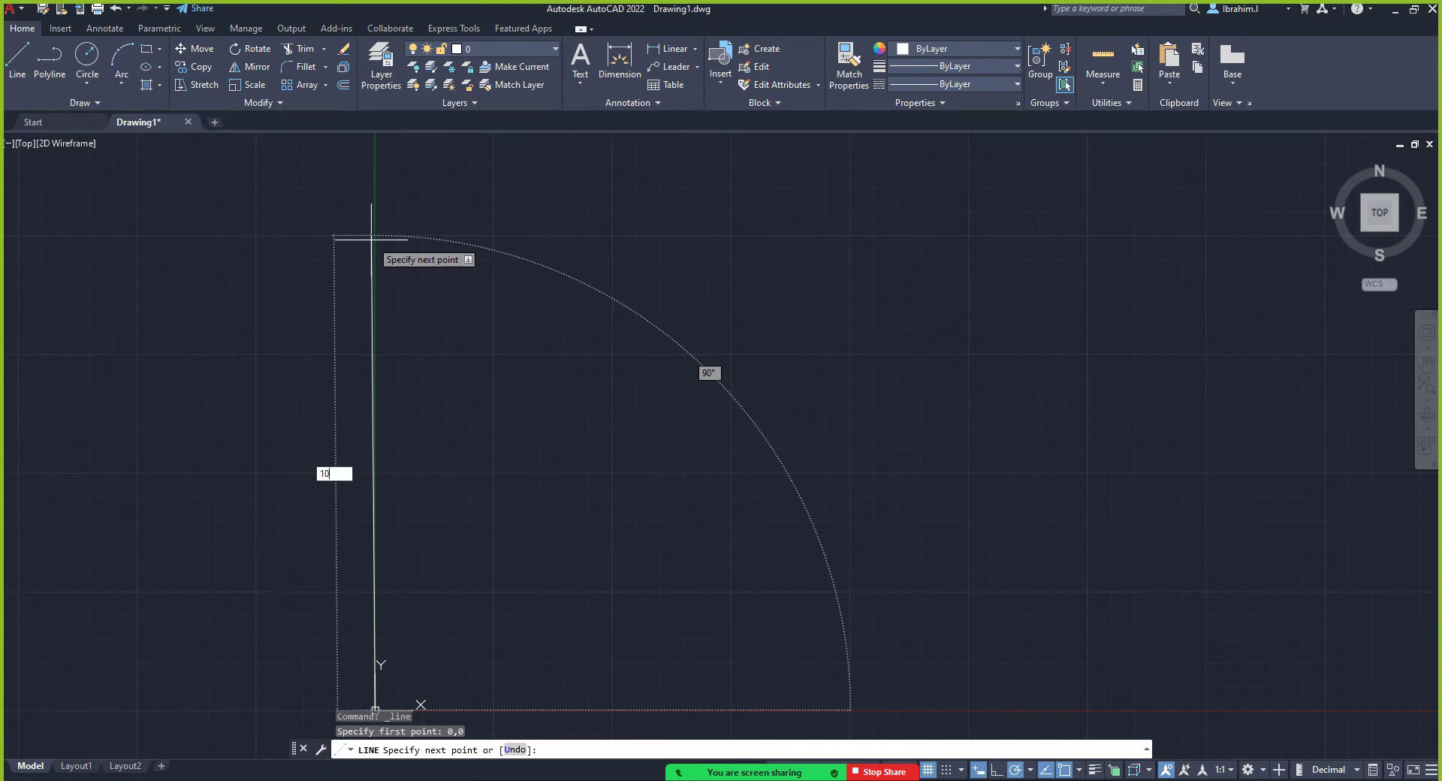
key(Tab)
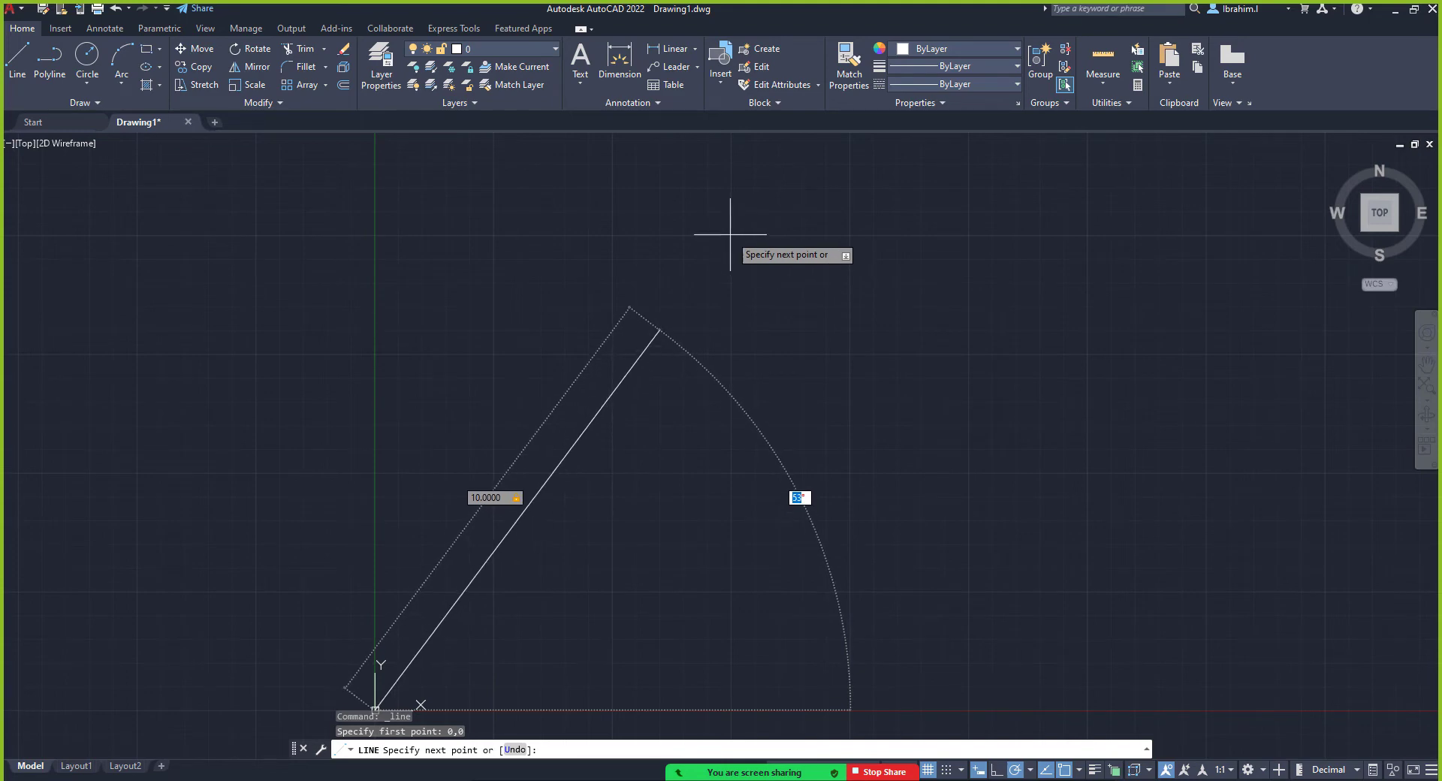
scroll(714, 233, down, 3)
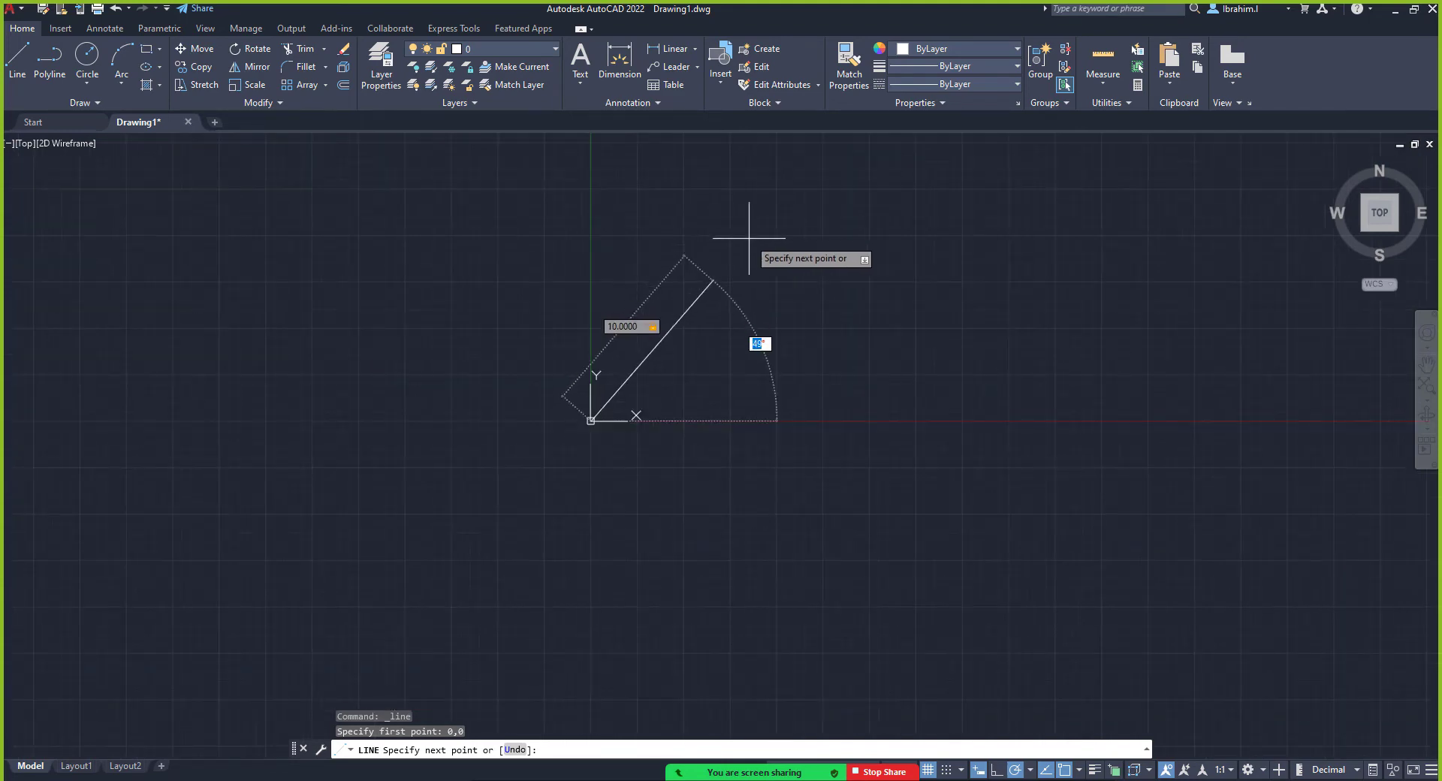
scroll(753, 241, up, 3)
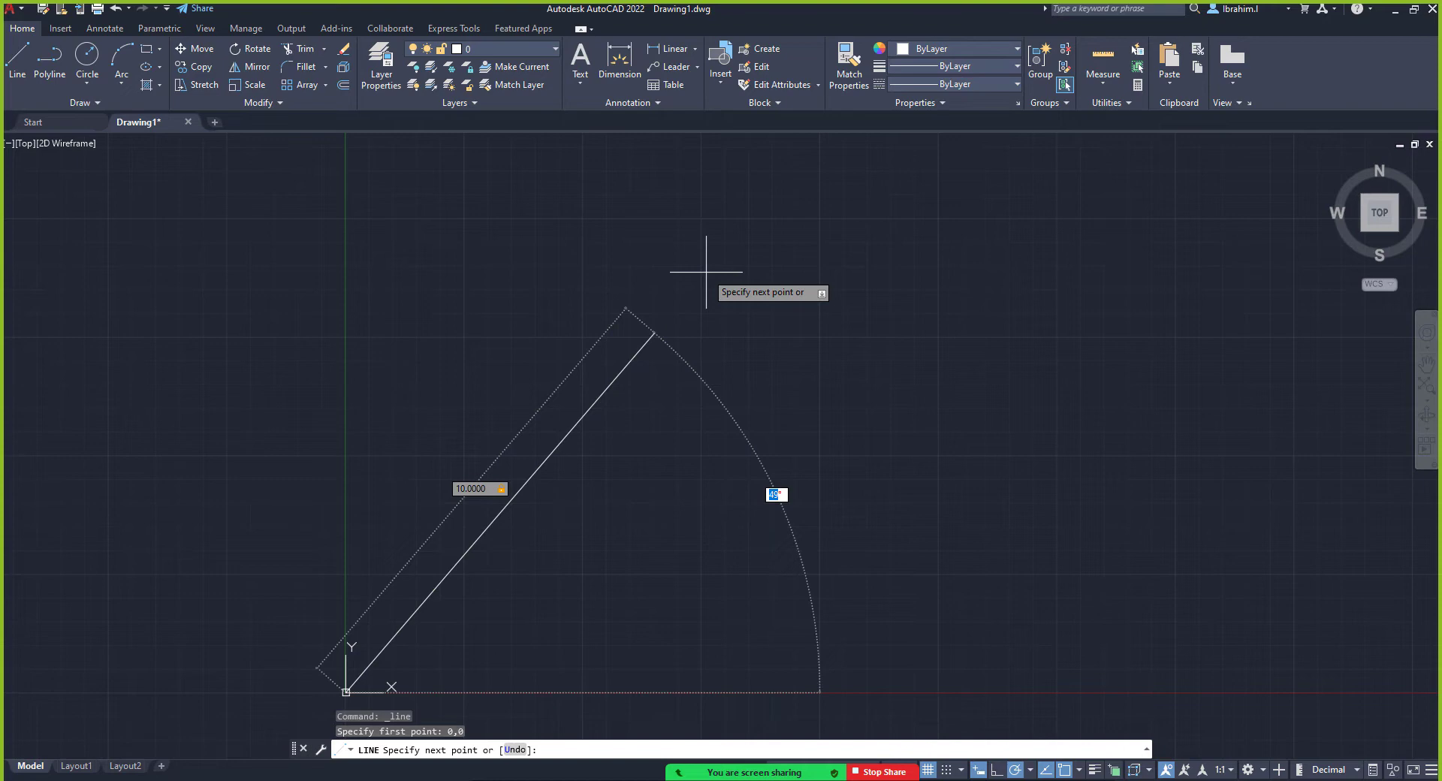
text(45)
key(Tab)
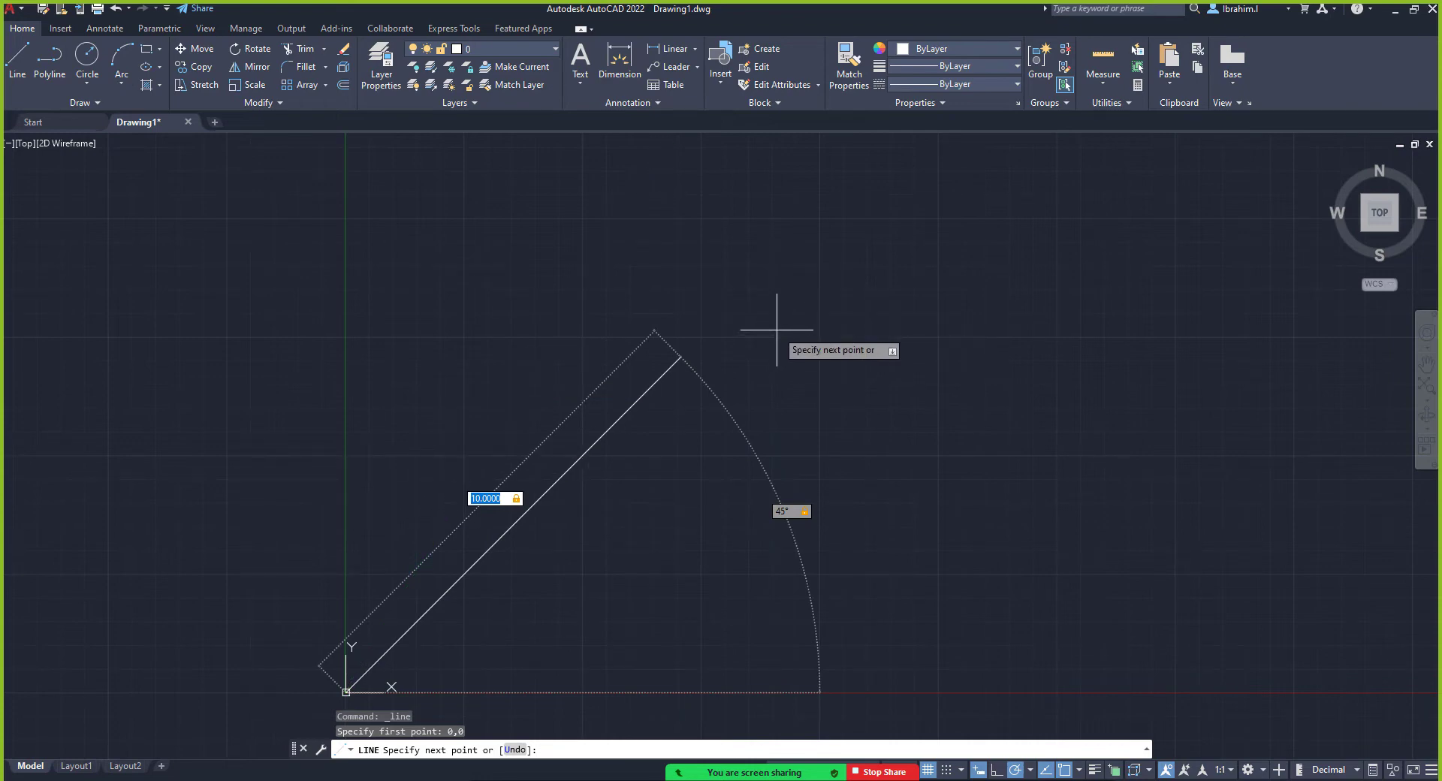
Change the line's length to 20, place its endpoint and end the Line command
text(2)
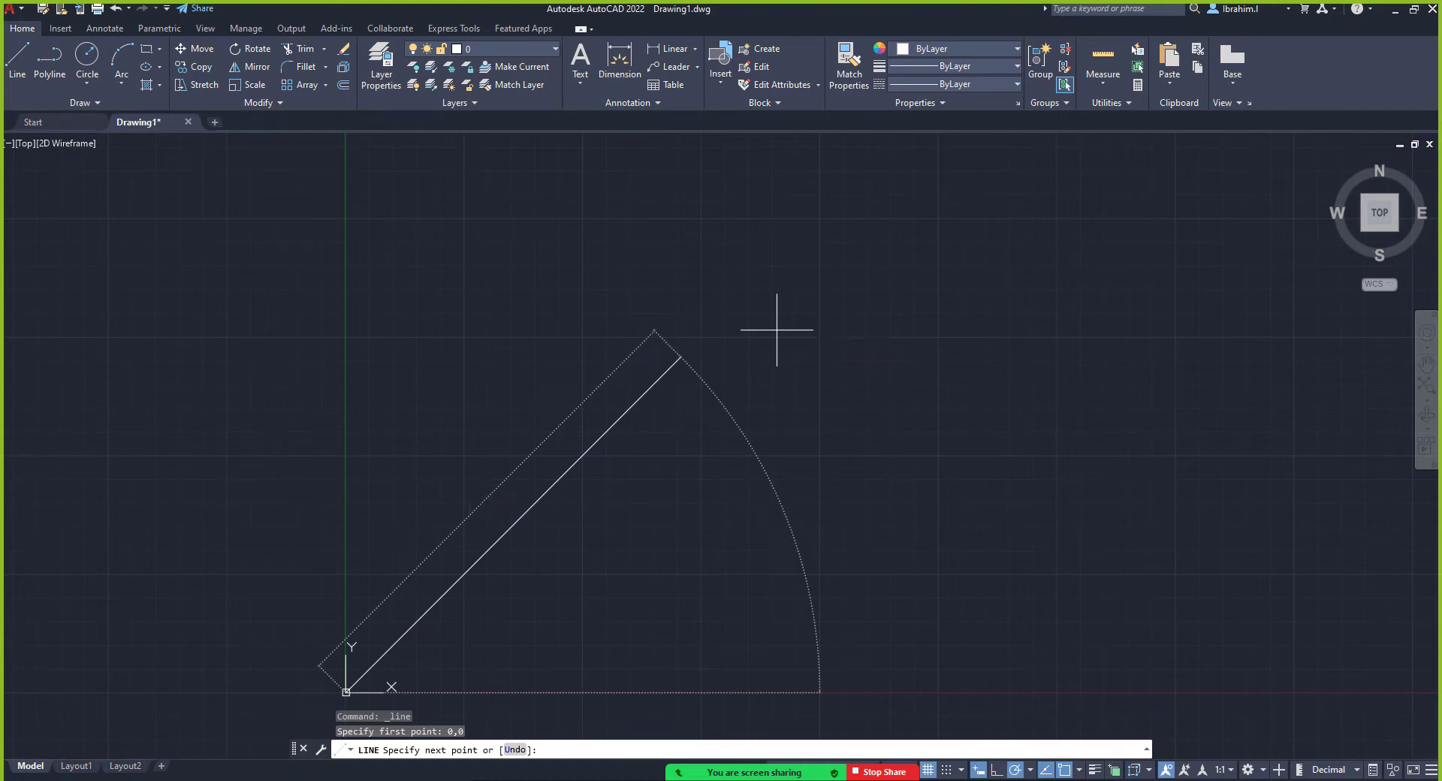
key(Return)
scroll(616, 505, down, 8)
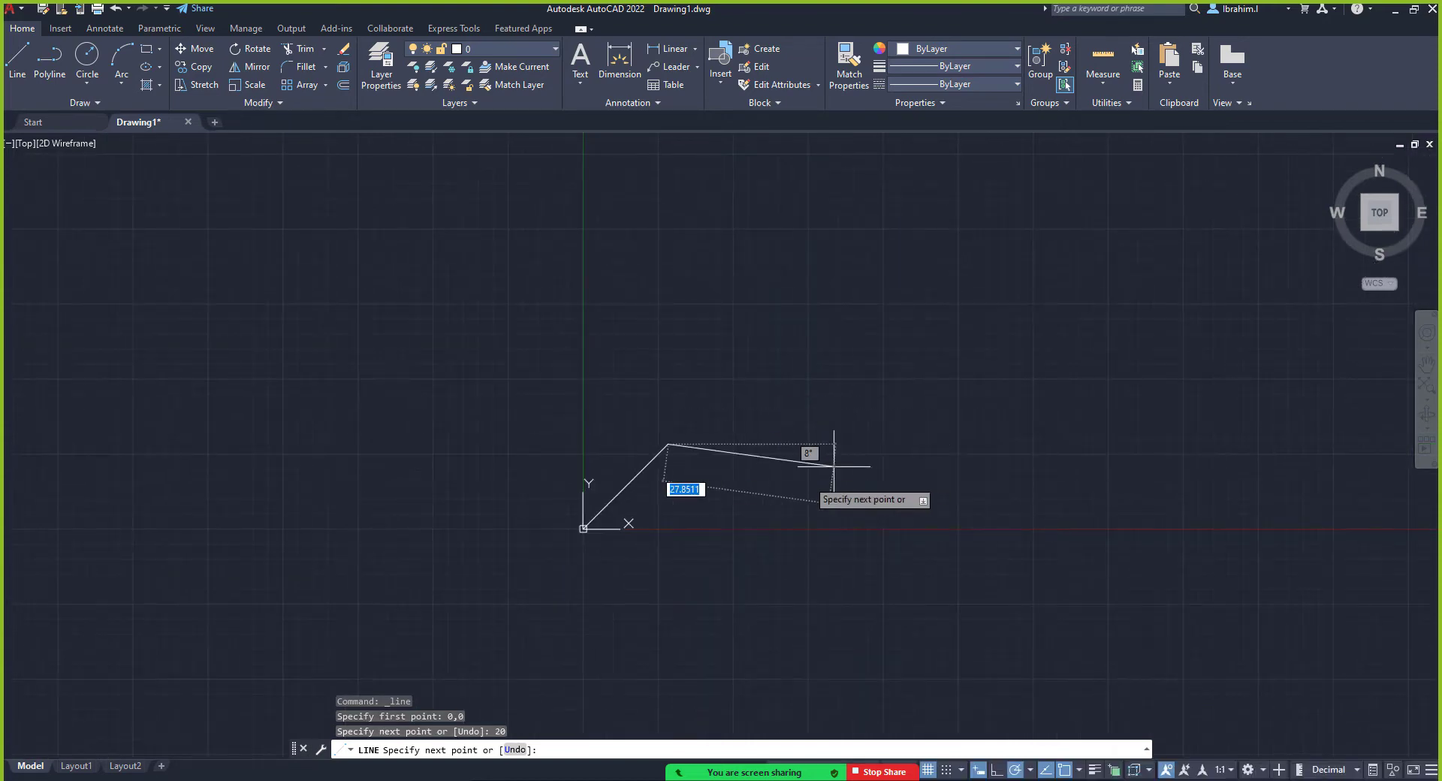
scroll(803, 458, up, 4)
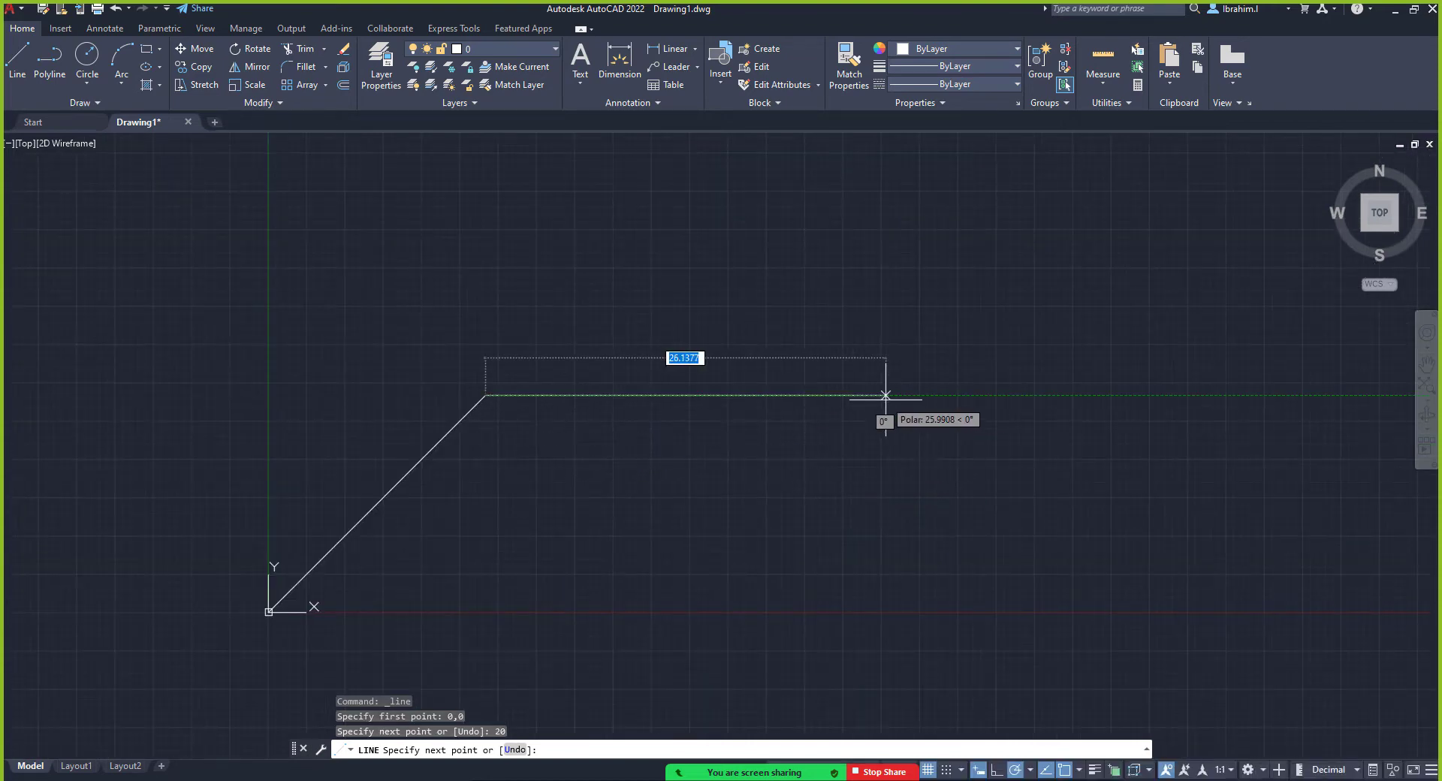
key(Escape)
Select the finished diagonal line and inspect it from the origin to its far end
scroll(260, 599, up, 4)
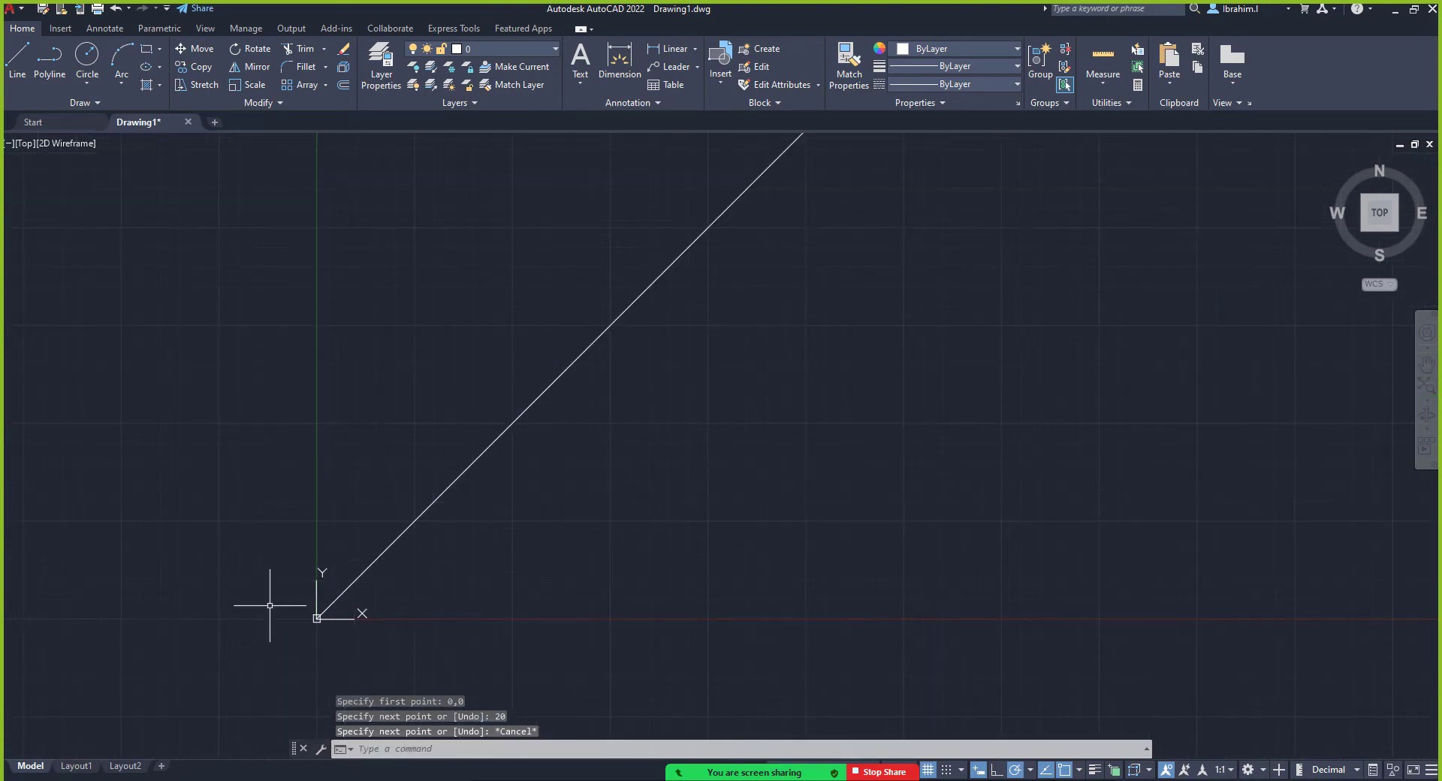
click(361, 570)
scroll(413, 529, down, 4)
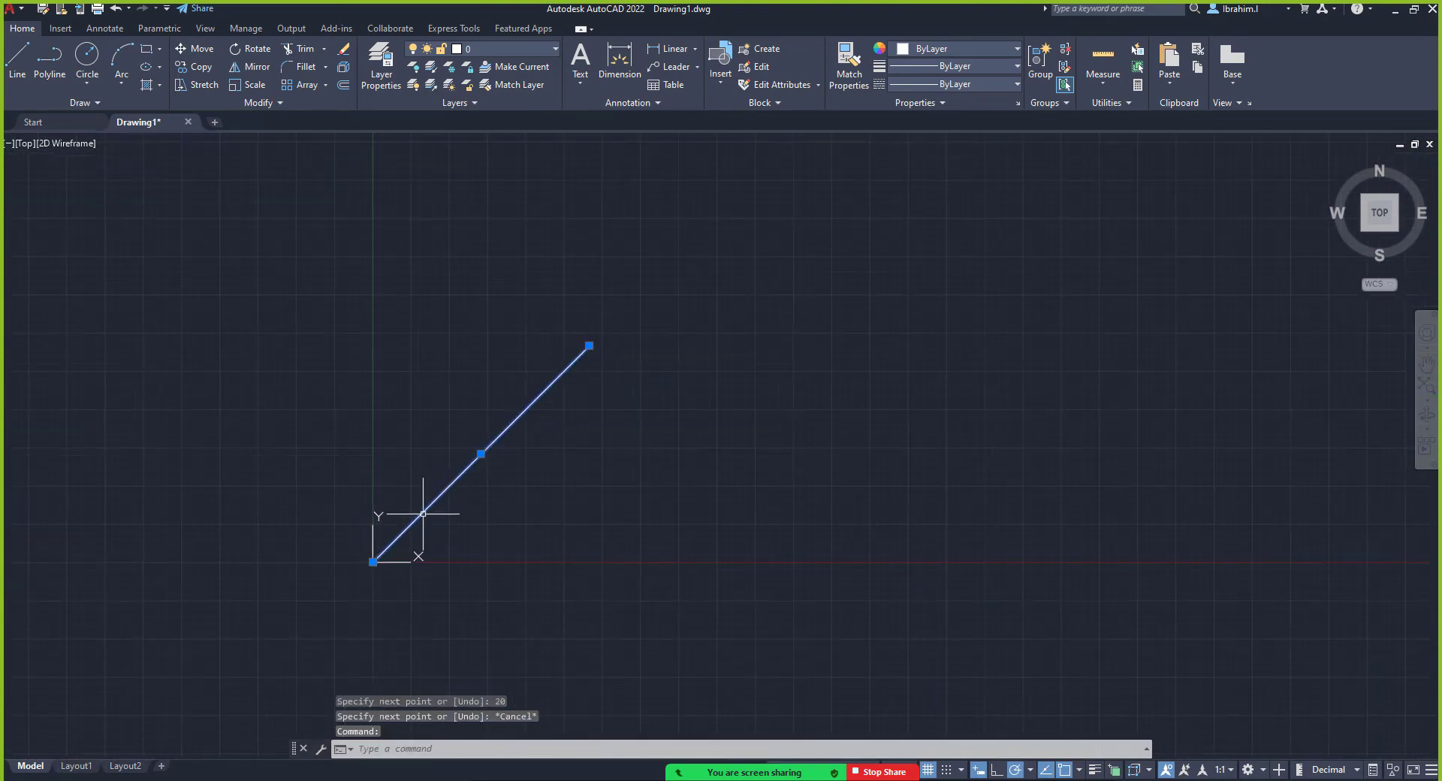
scroll(430, 506, up, 2)
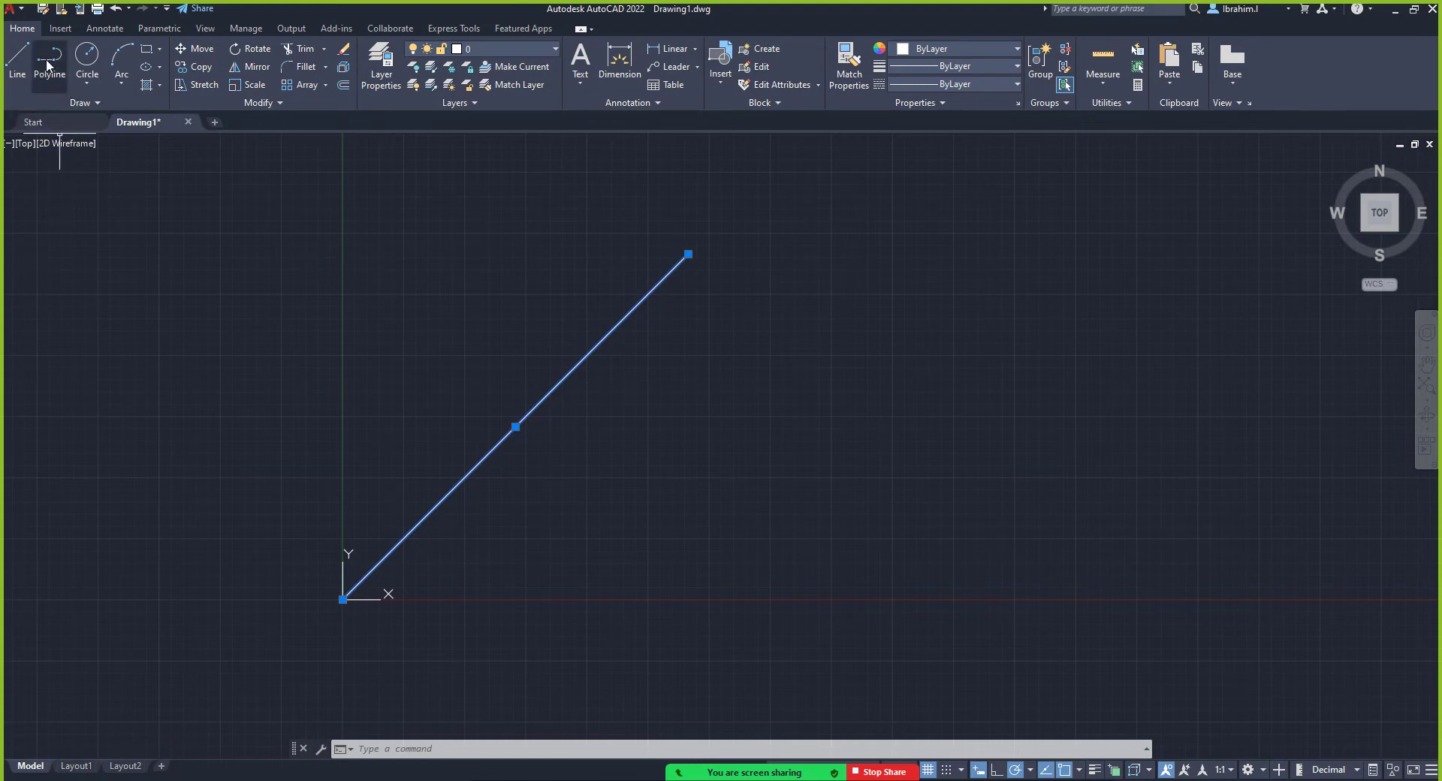
Draw a horizontal reference line from the origin along the positive X axis with the Line tool
click(17, 58)
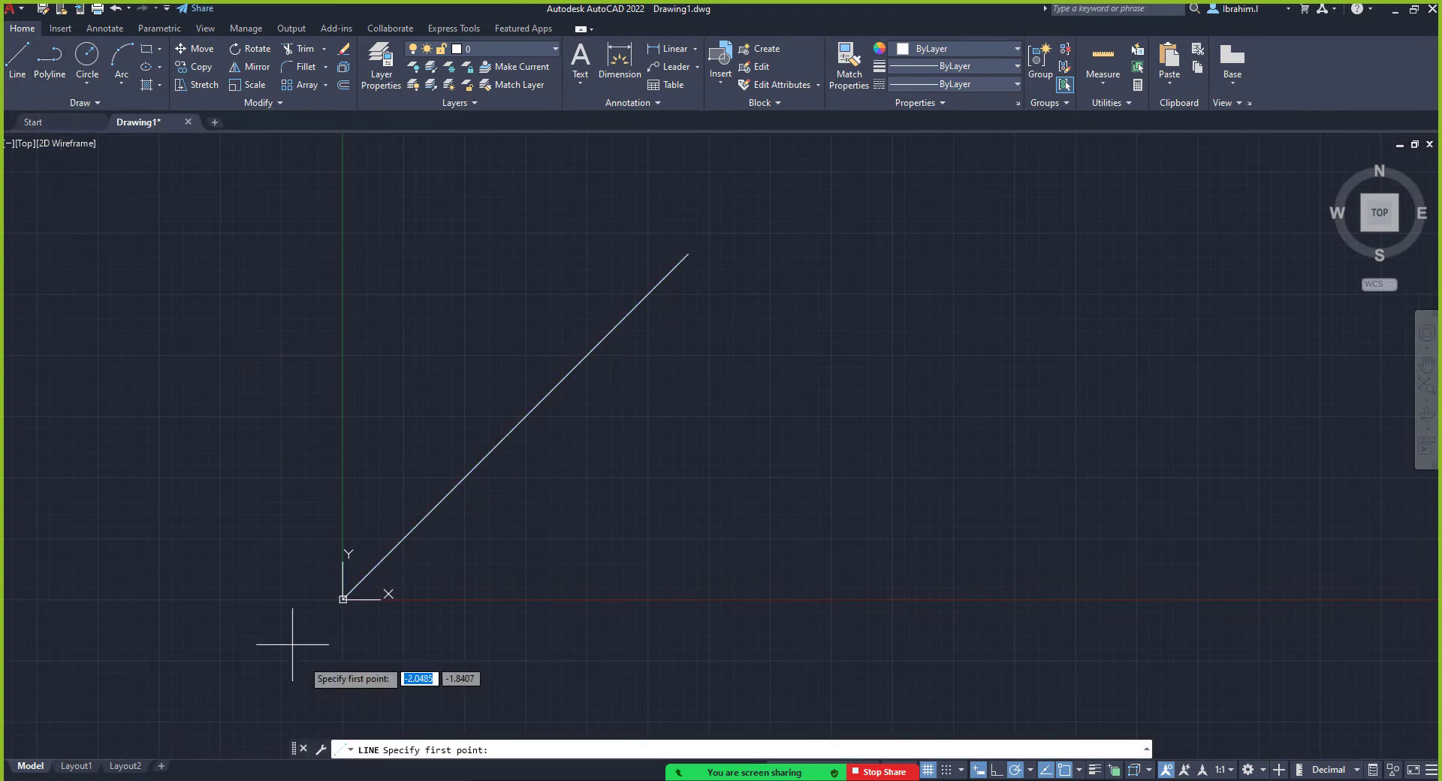
click(343, 599)
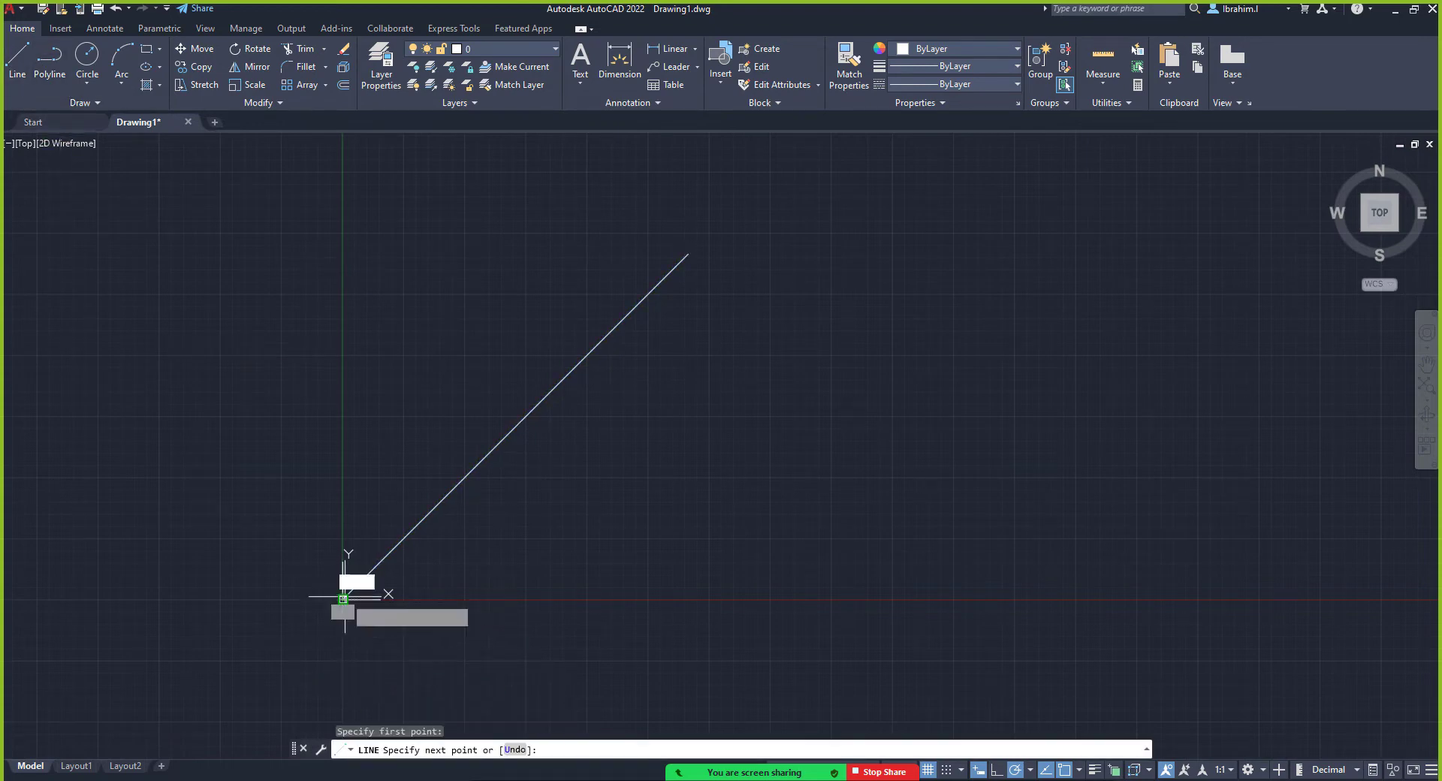
click(809, 598)
key(Escape)
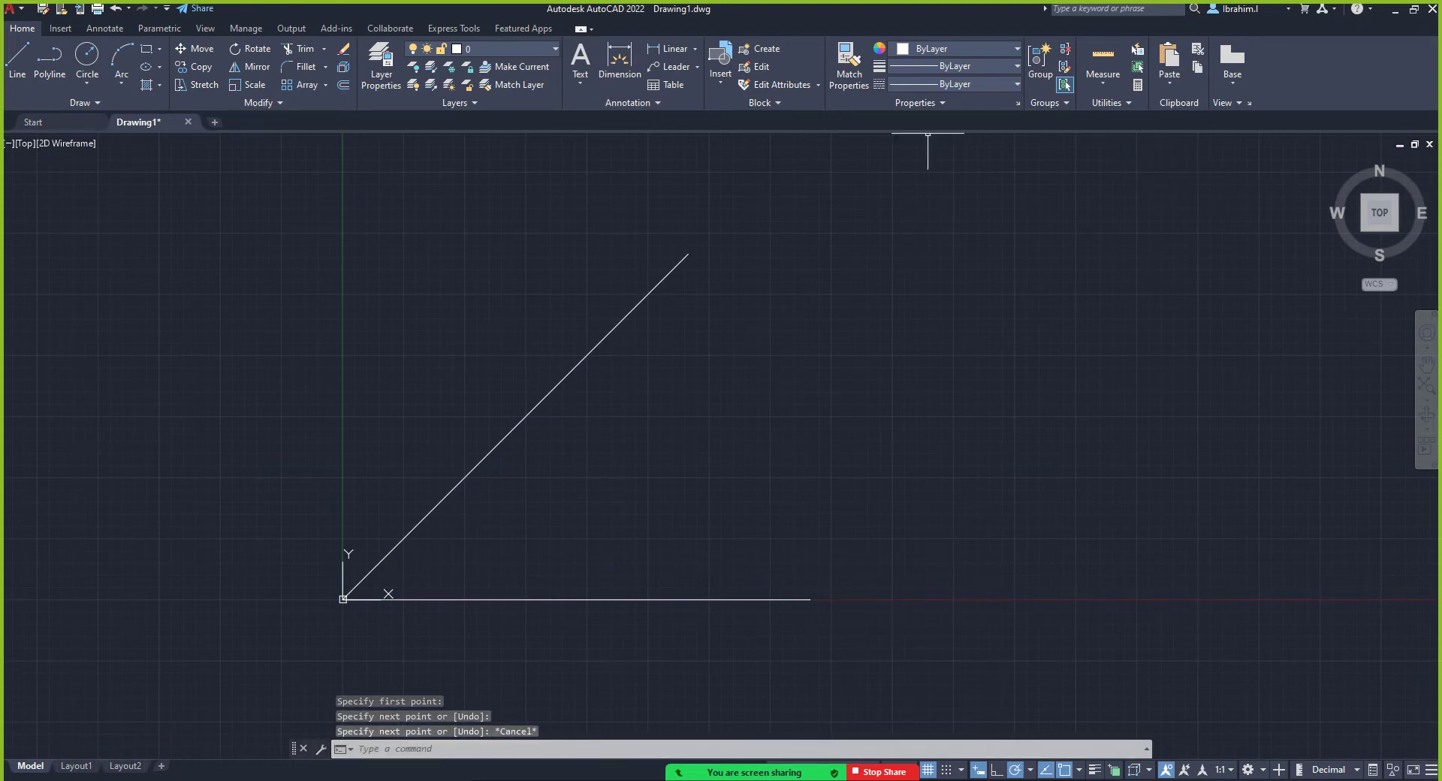
Measure the angle between the diagonal line and the horizontal line
click(696, 49)
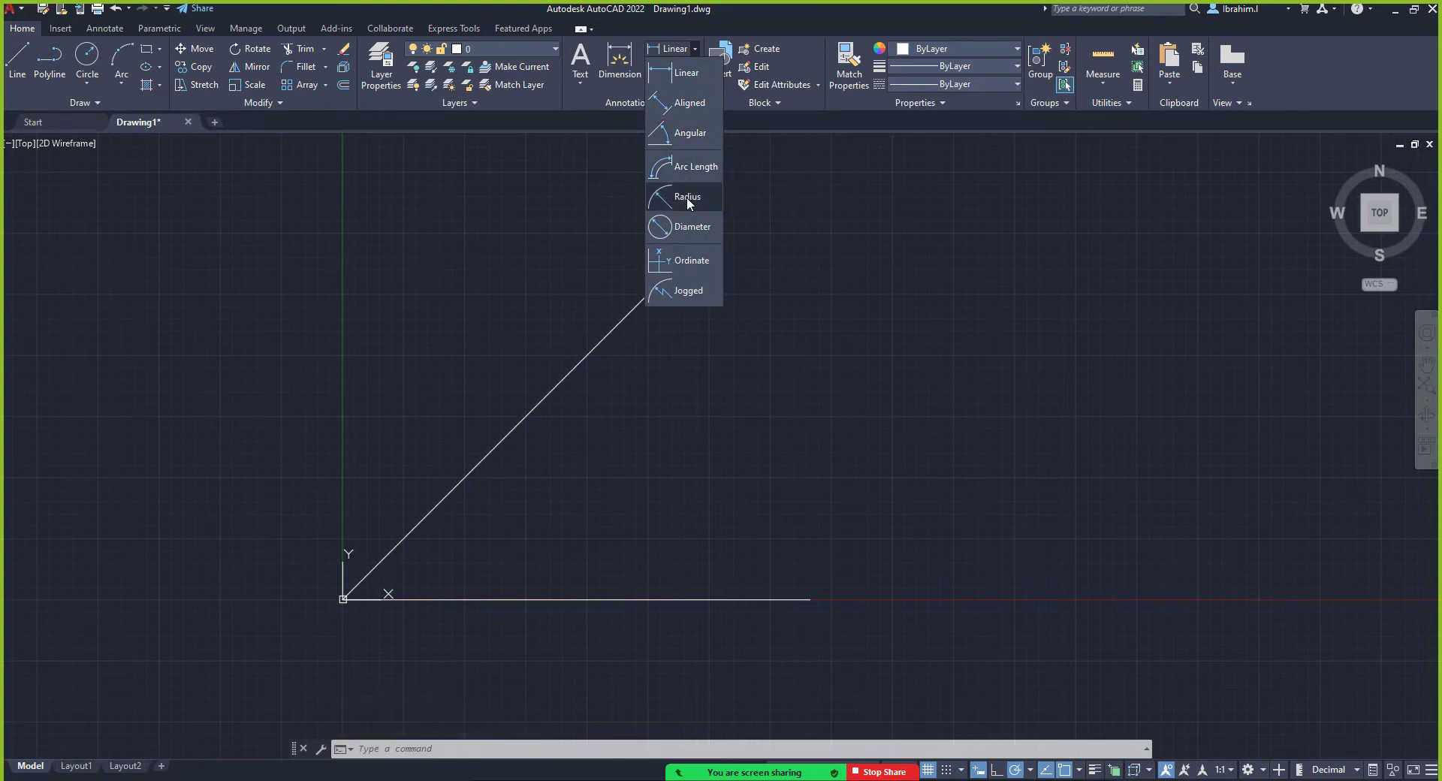
click(1101, 85)
click(1106, 85)
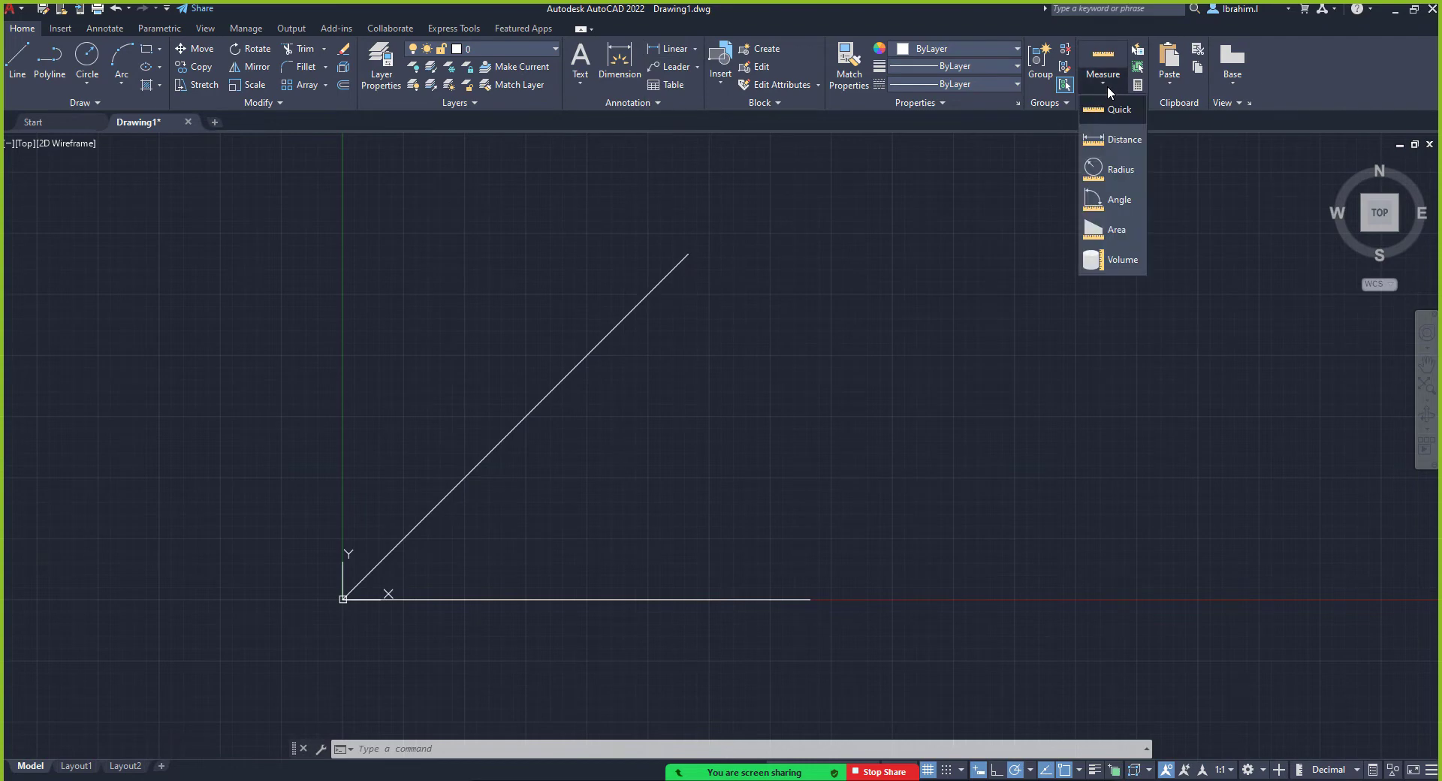
click(1112, 200)
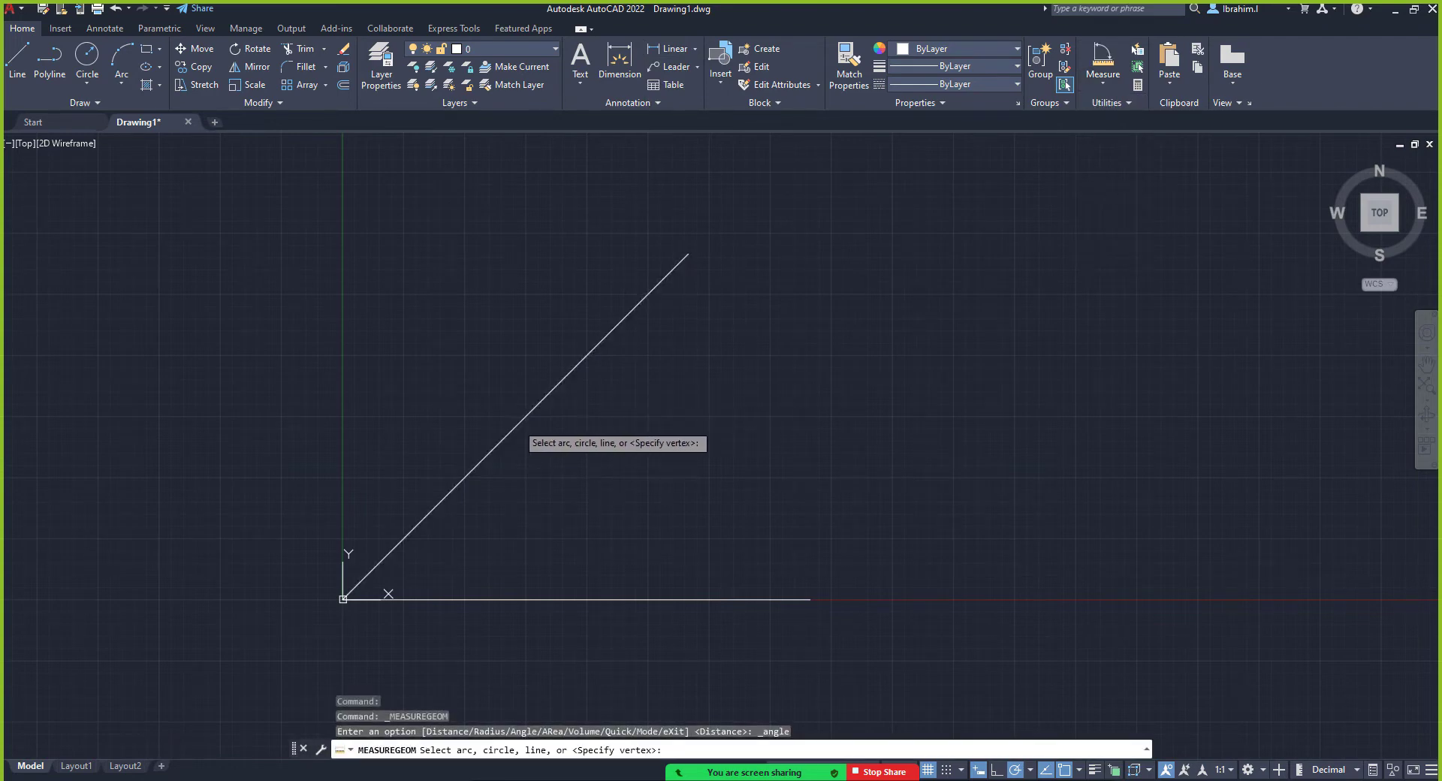
click(515, 422)
click(555, 599)
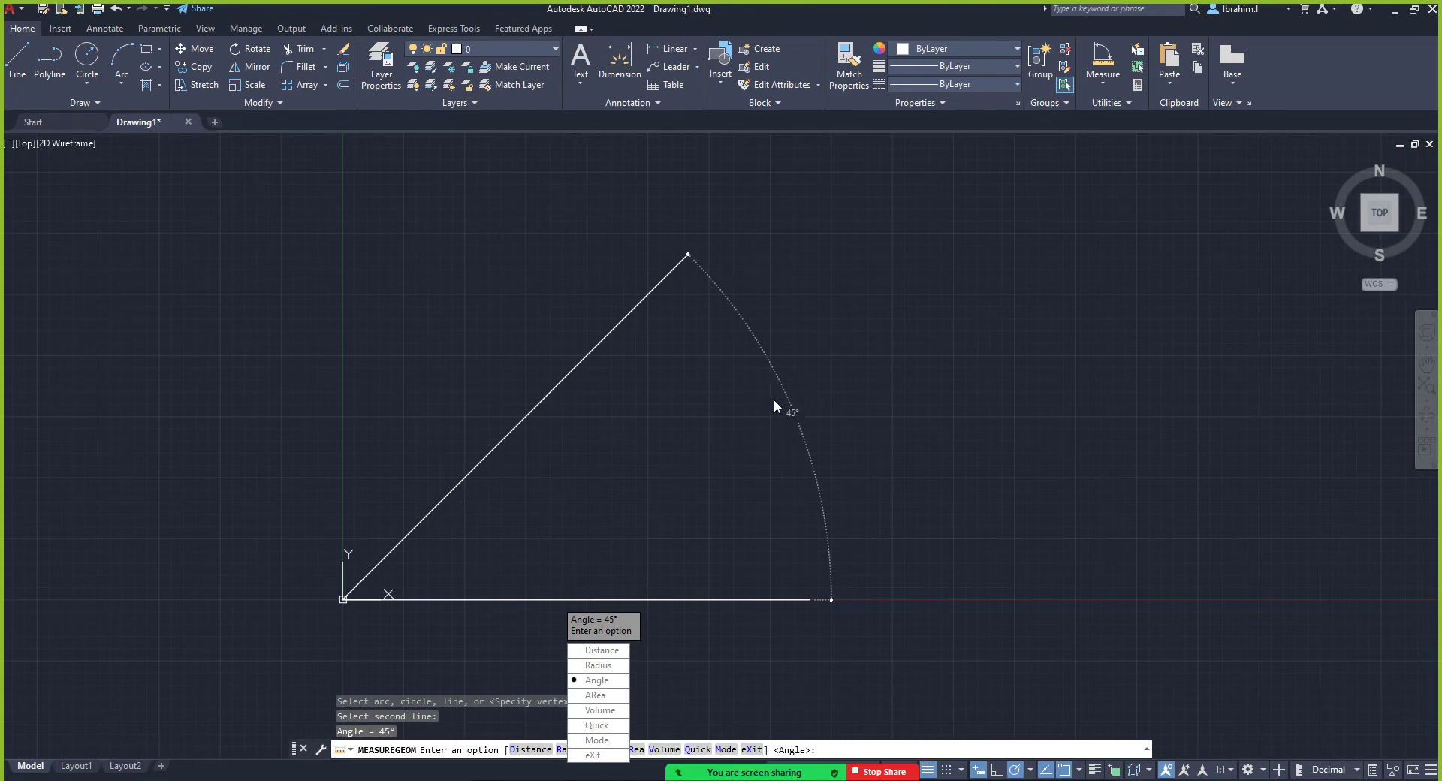
key(Escape)
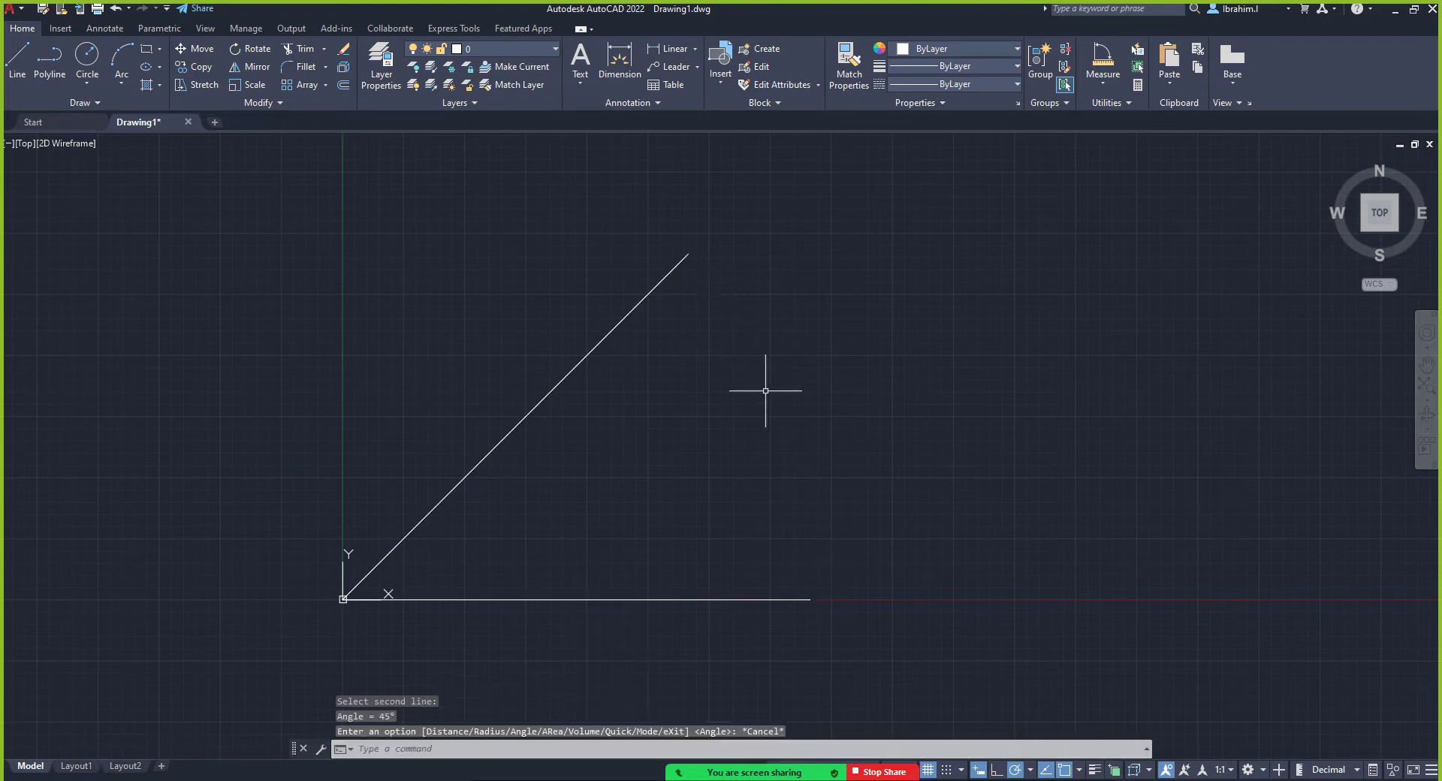
Delete the horizontal reference line, keeping the diagonal line
click(644, 587)
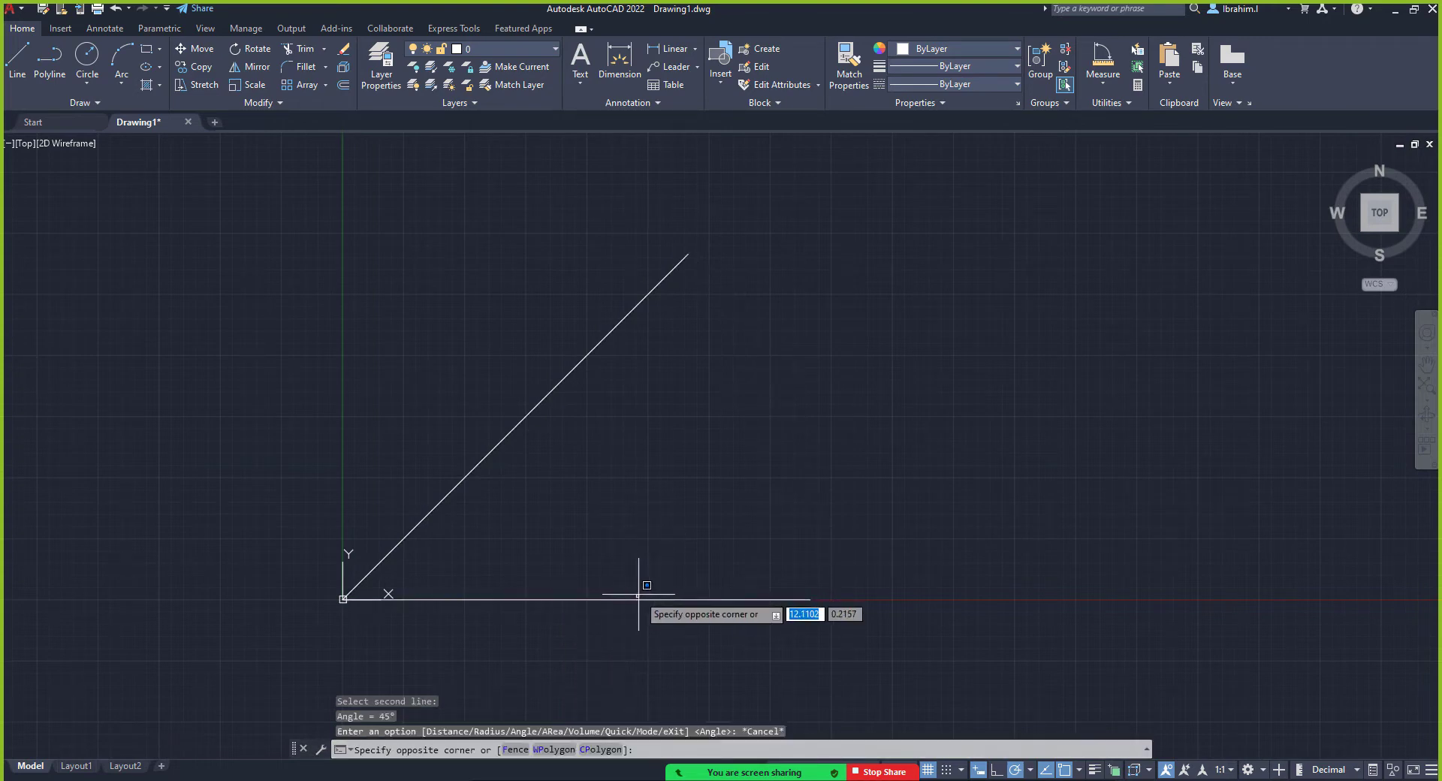
key(Escape)
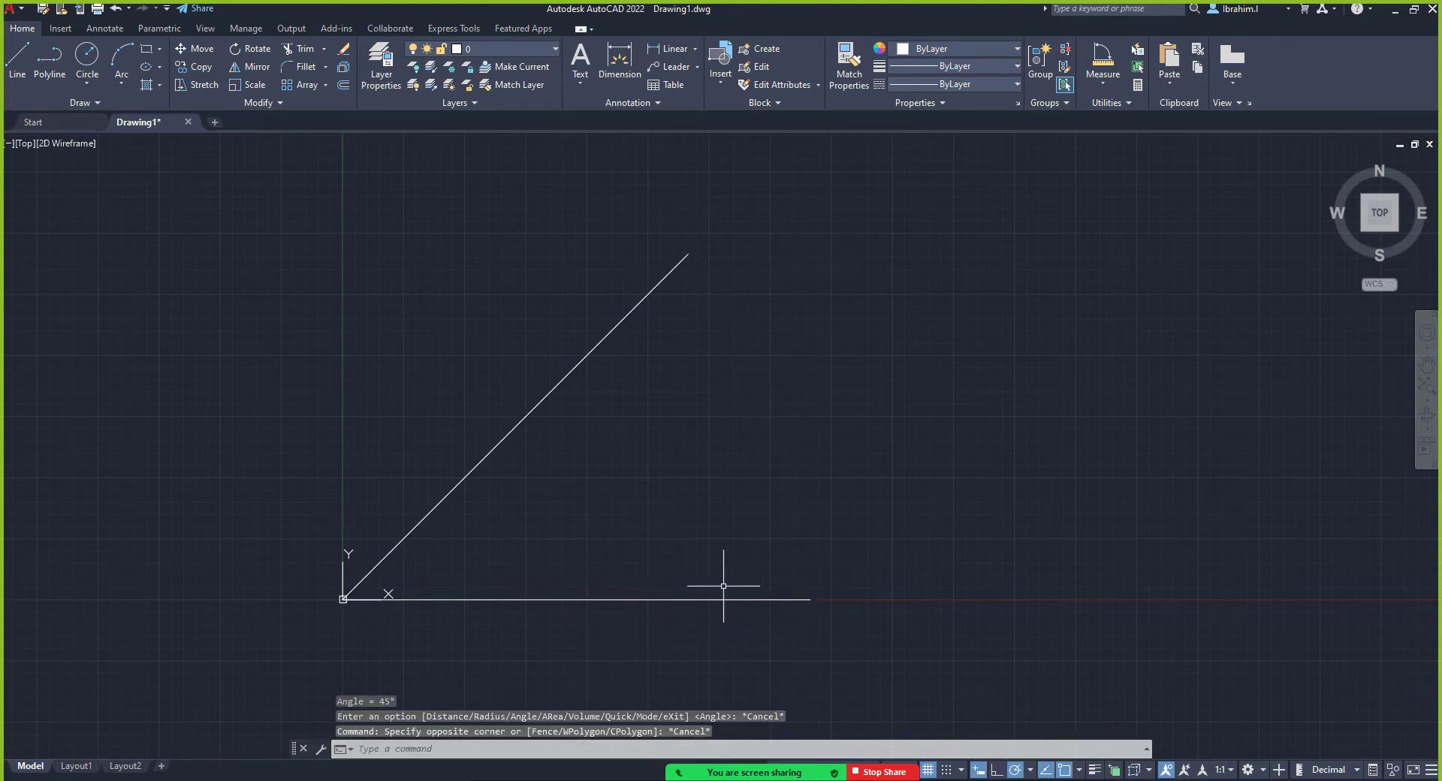
click(618, 590)
click(622, 605)
key(Escape)
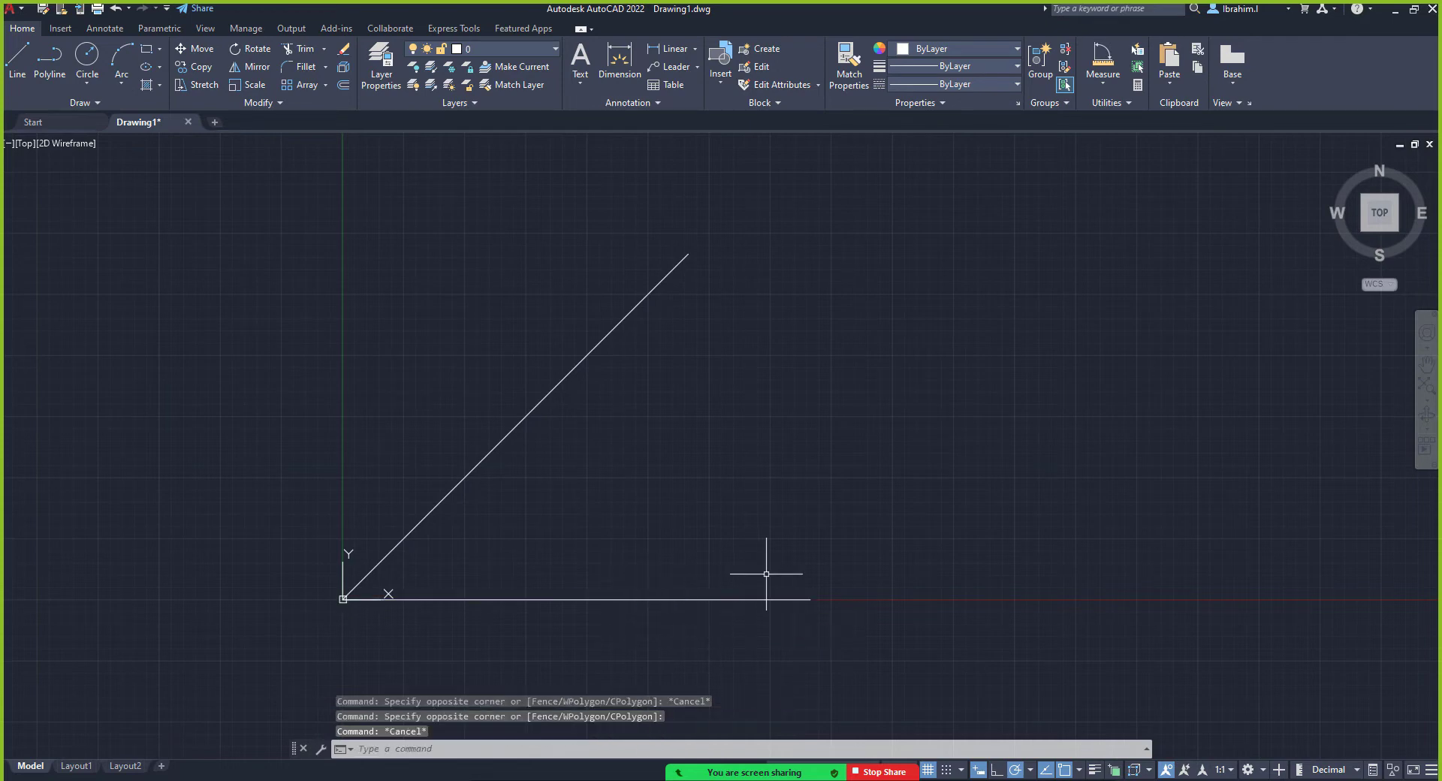
click(707, 601)
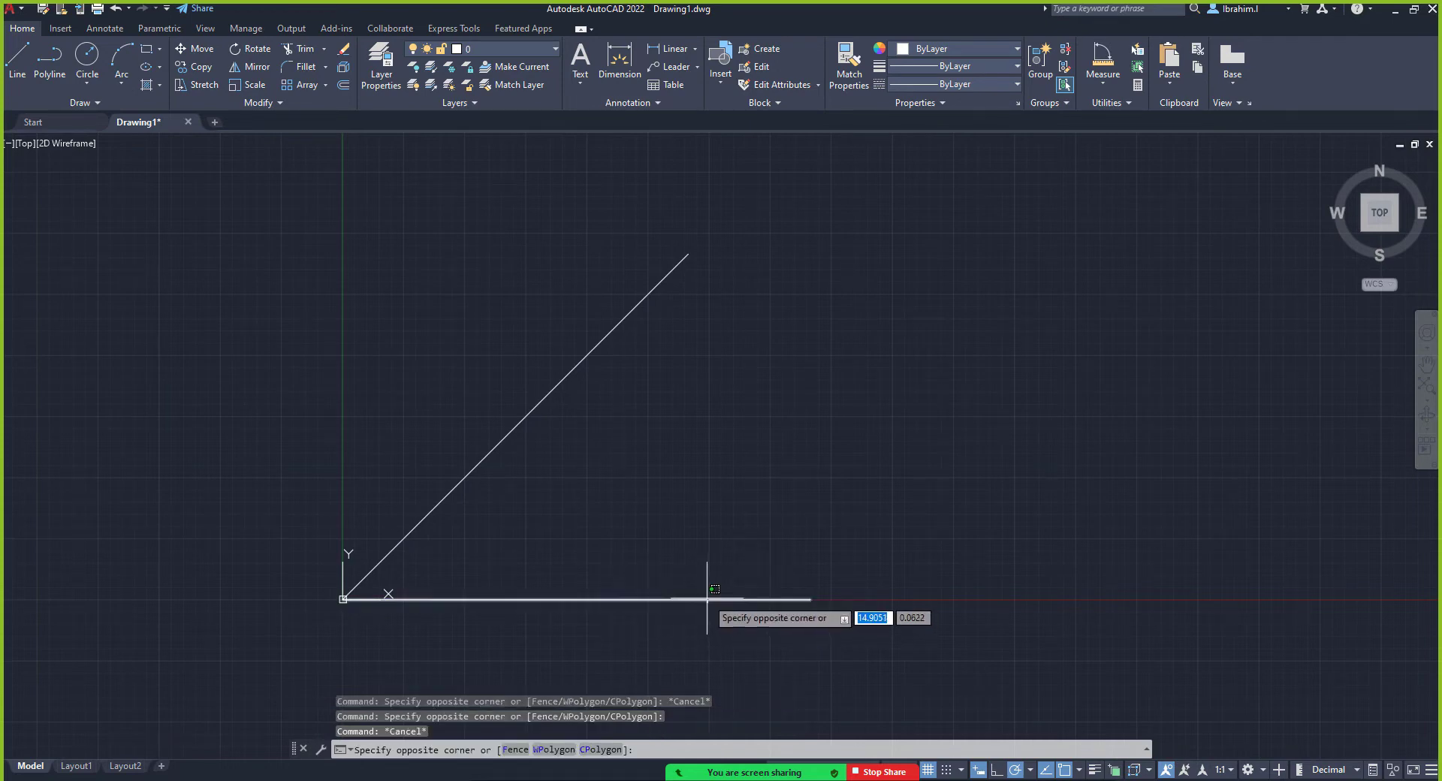
click(704, 598)
key(Delete)
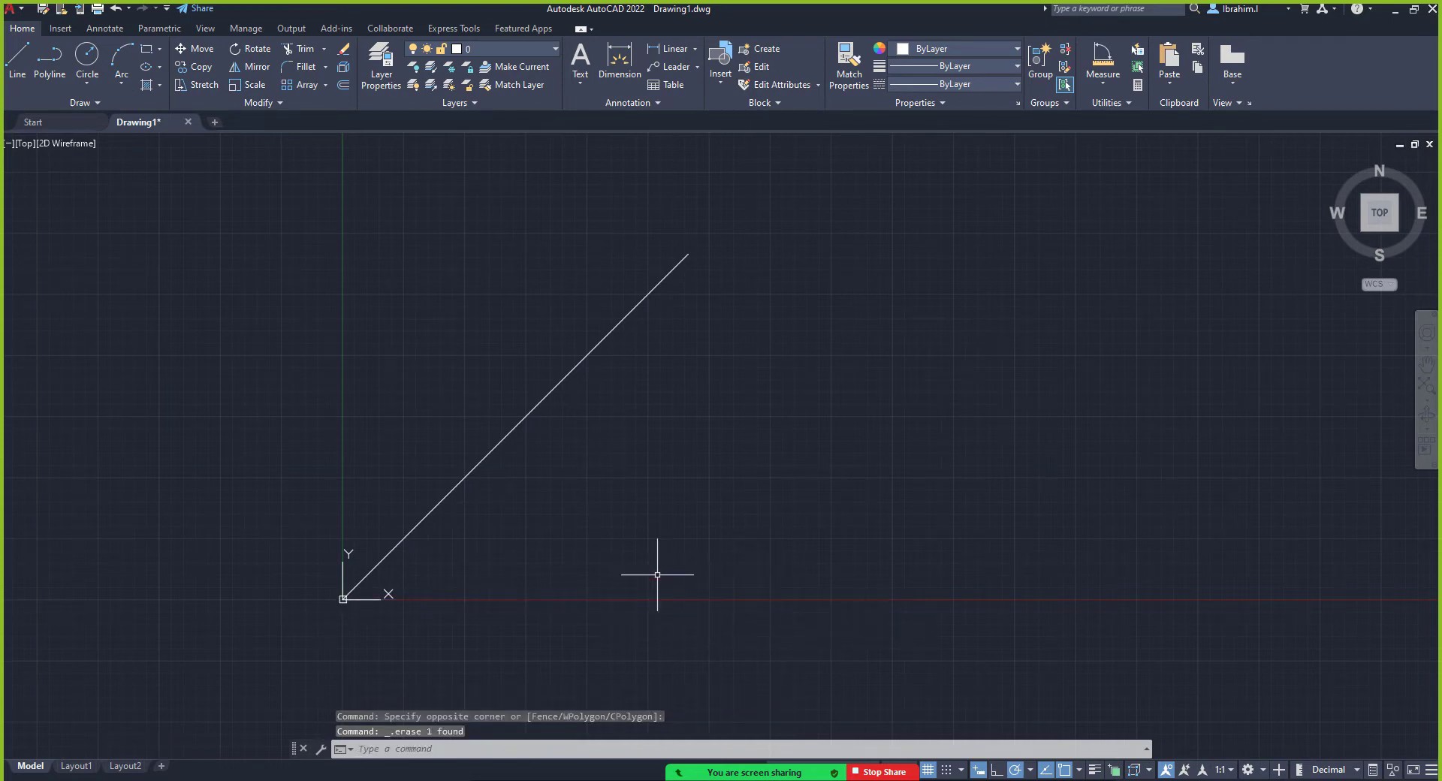
Try to draw a line locked at a 65° angle from a free point beside the diagonal line
click(508, 434)
key(Escape)
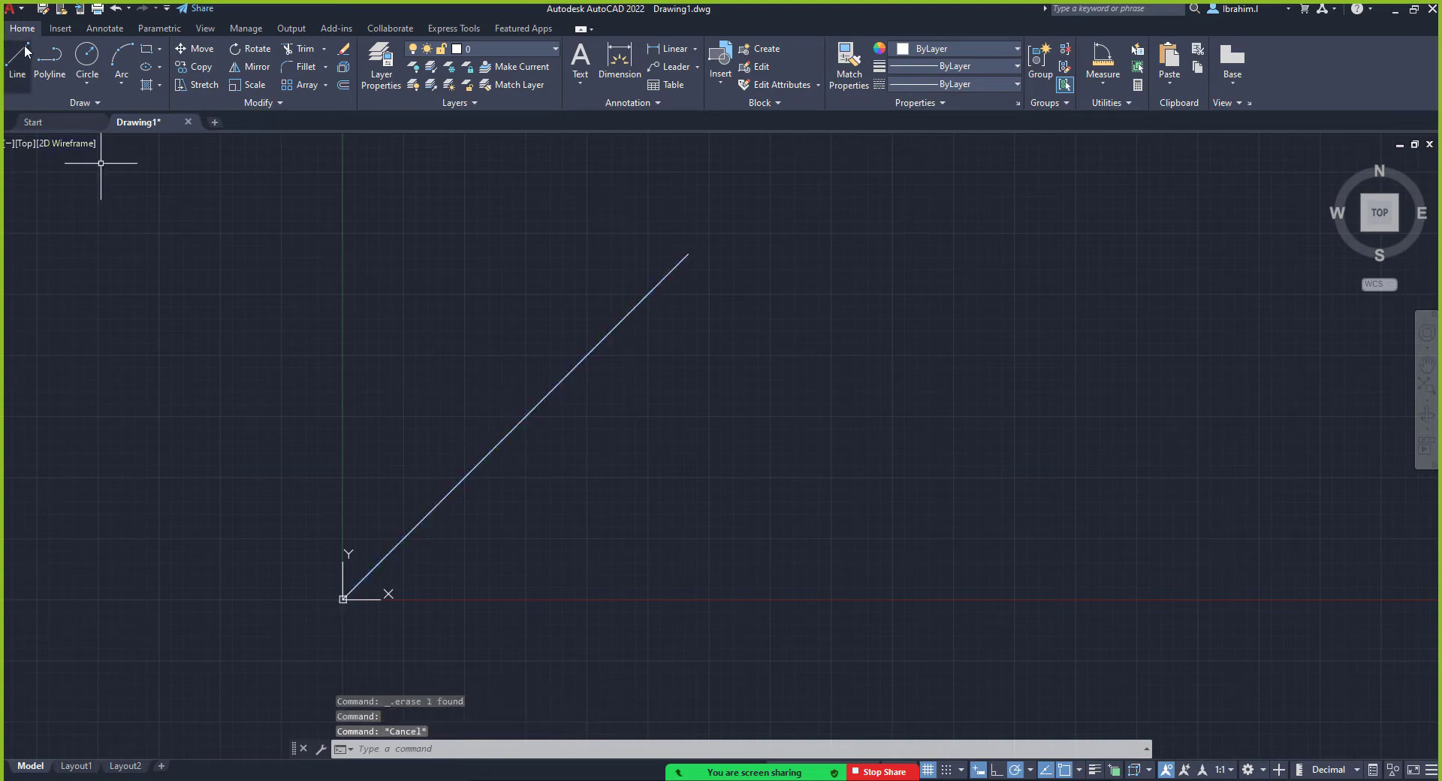
click(24, 45)
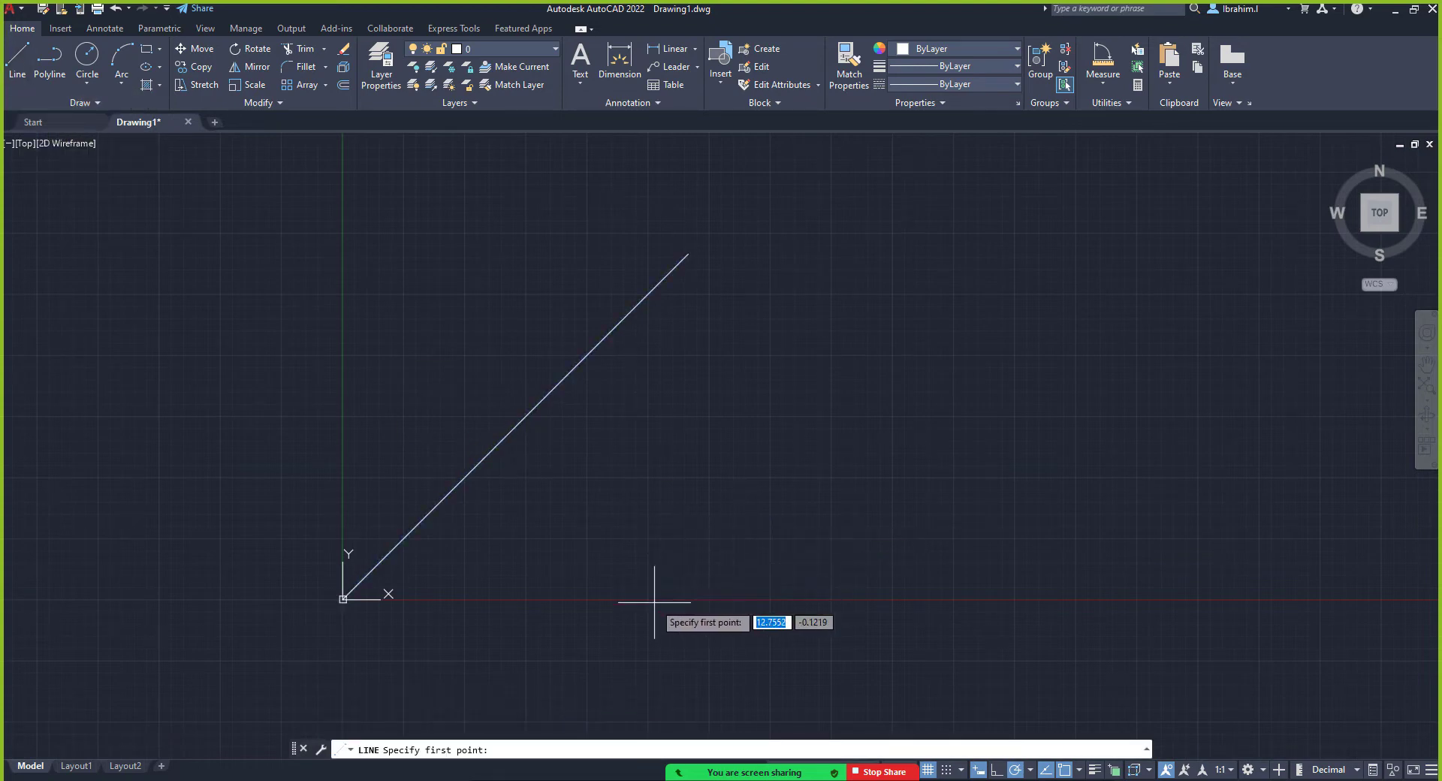
click(633, 553)
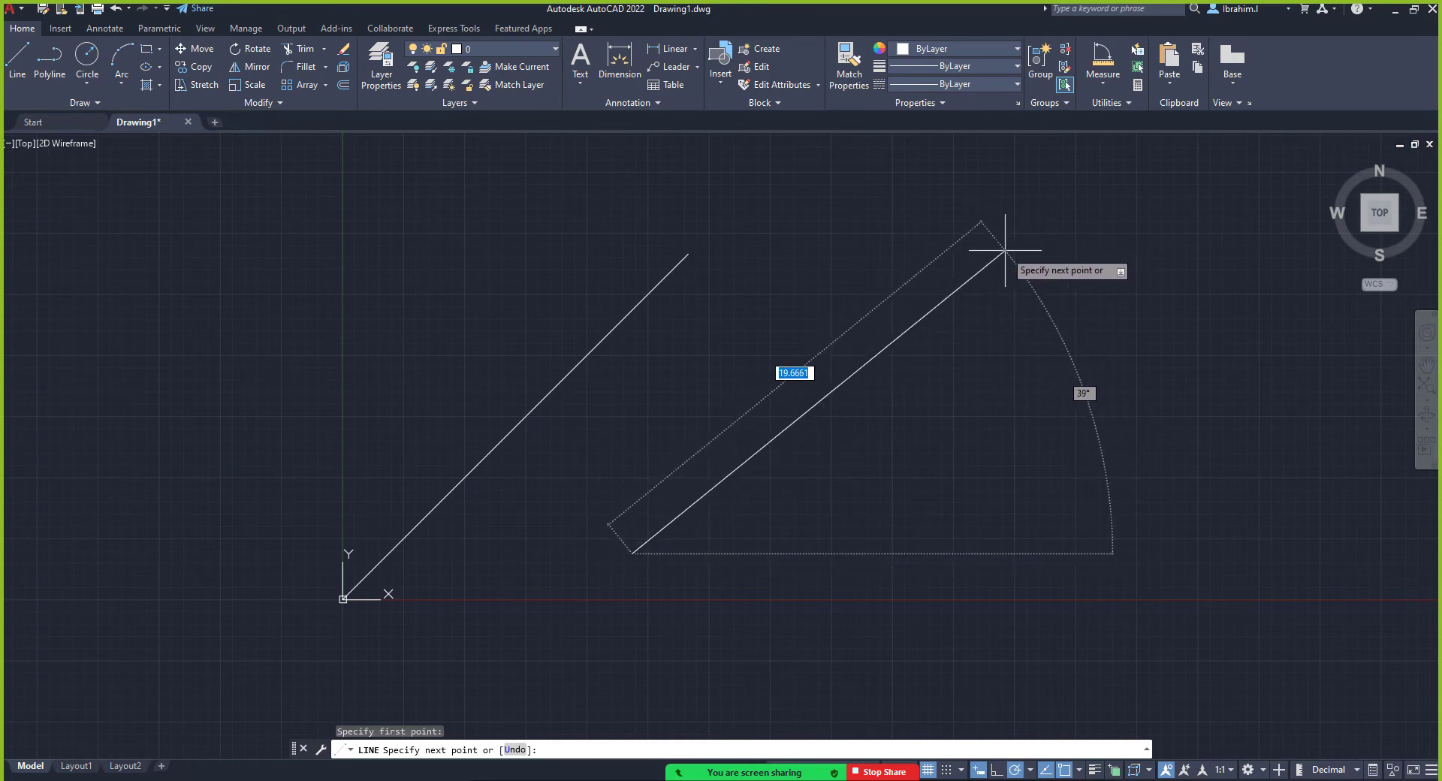
key(Tab)
text(65)
key(Tab)
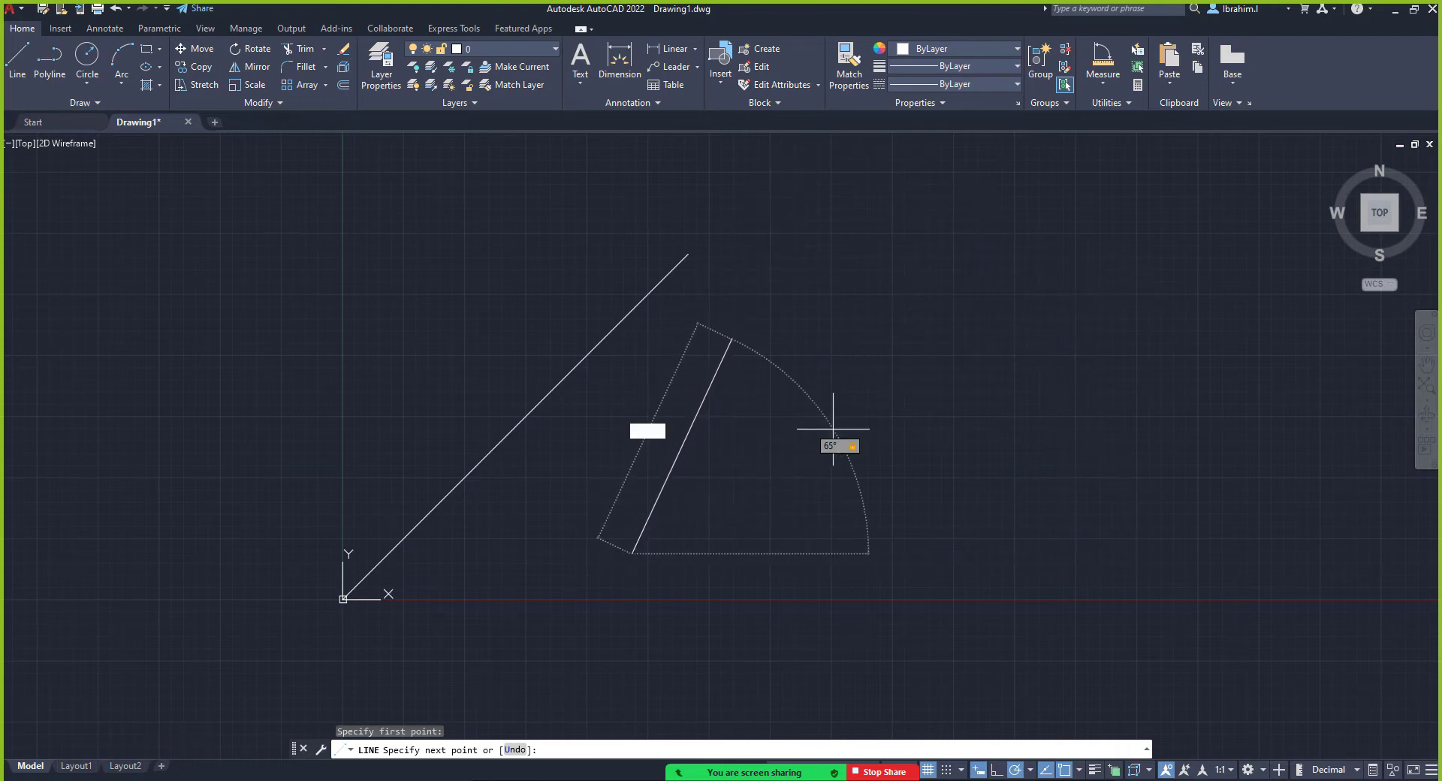
scroll(844, 424, down, 4)
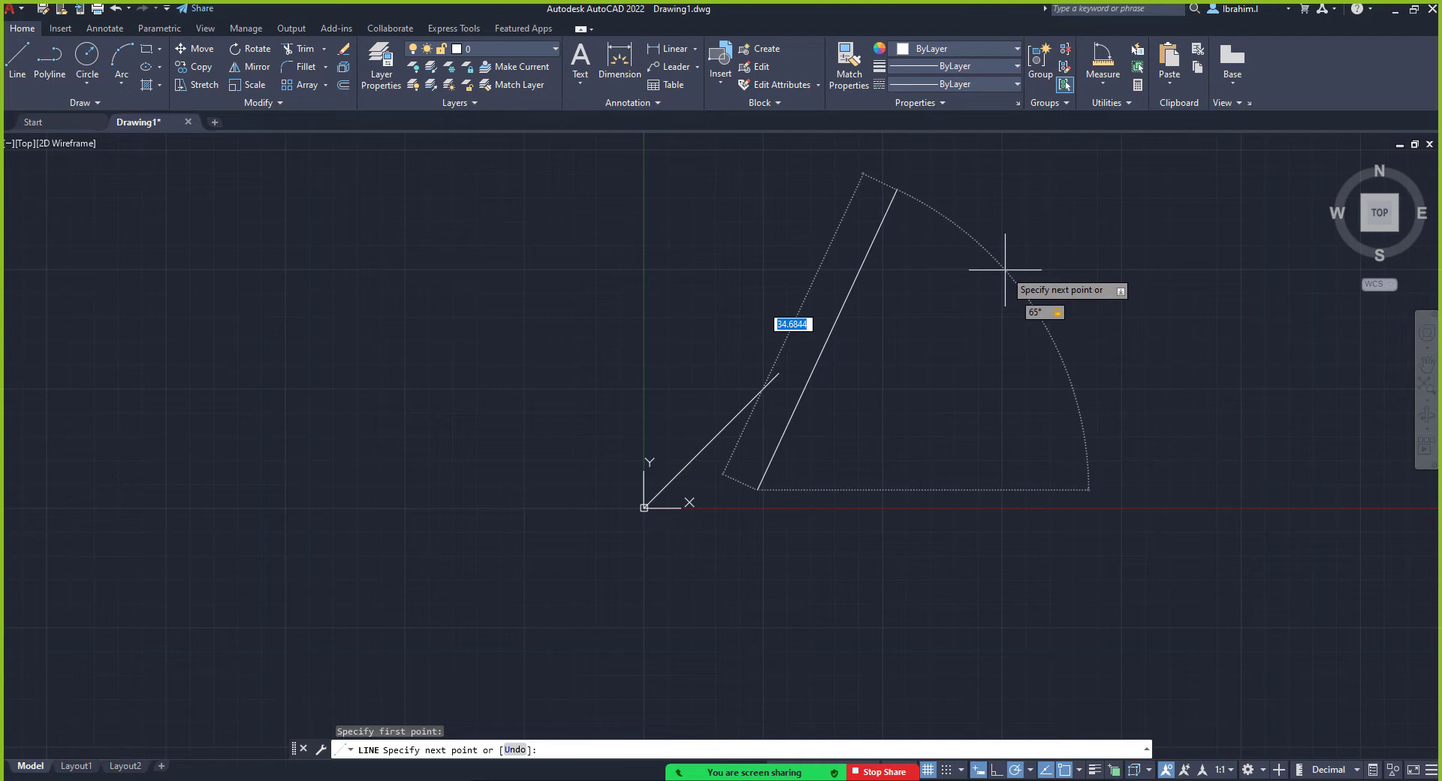
key(Escape)
key(Escape)
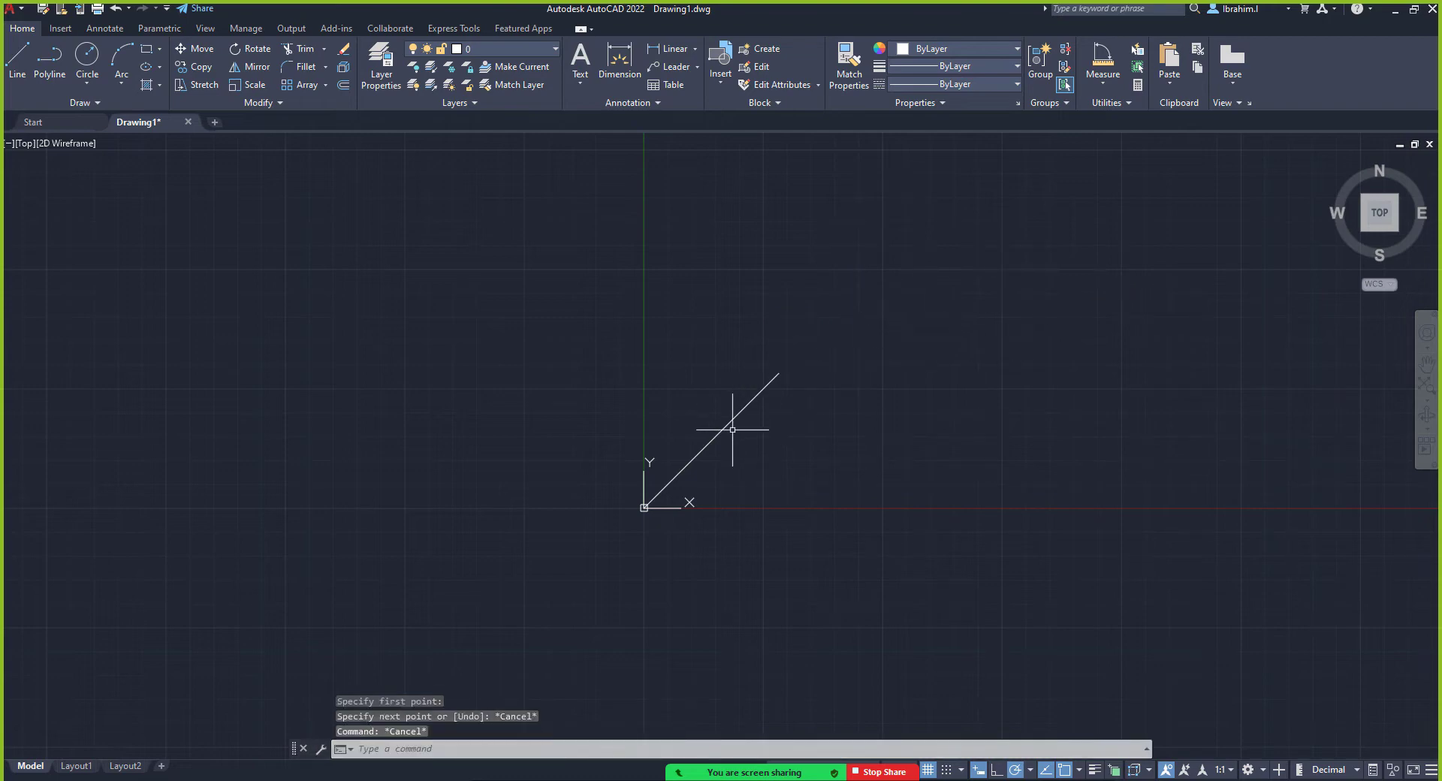
scroll(718, 453, up, 1)
scroll(668, 457, up, 1)
scroll(601, 431, down, 2)
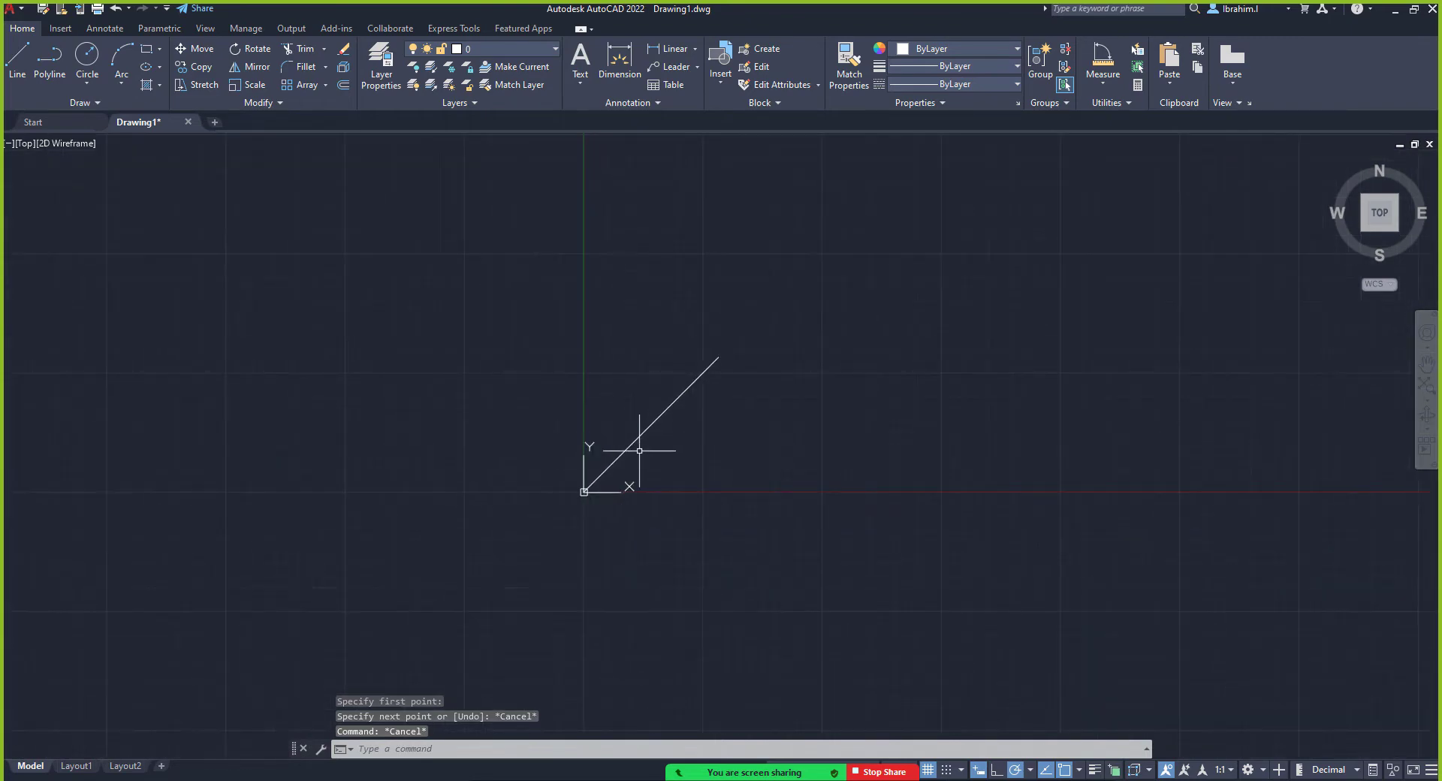
scroll(676, 481, up, 2)
click(628, 402)
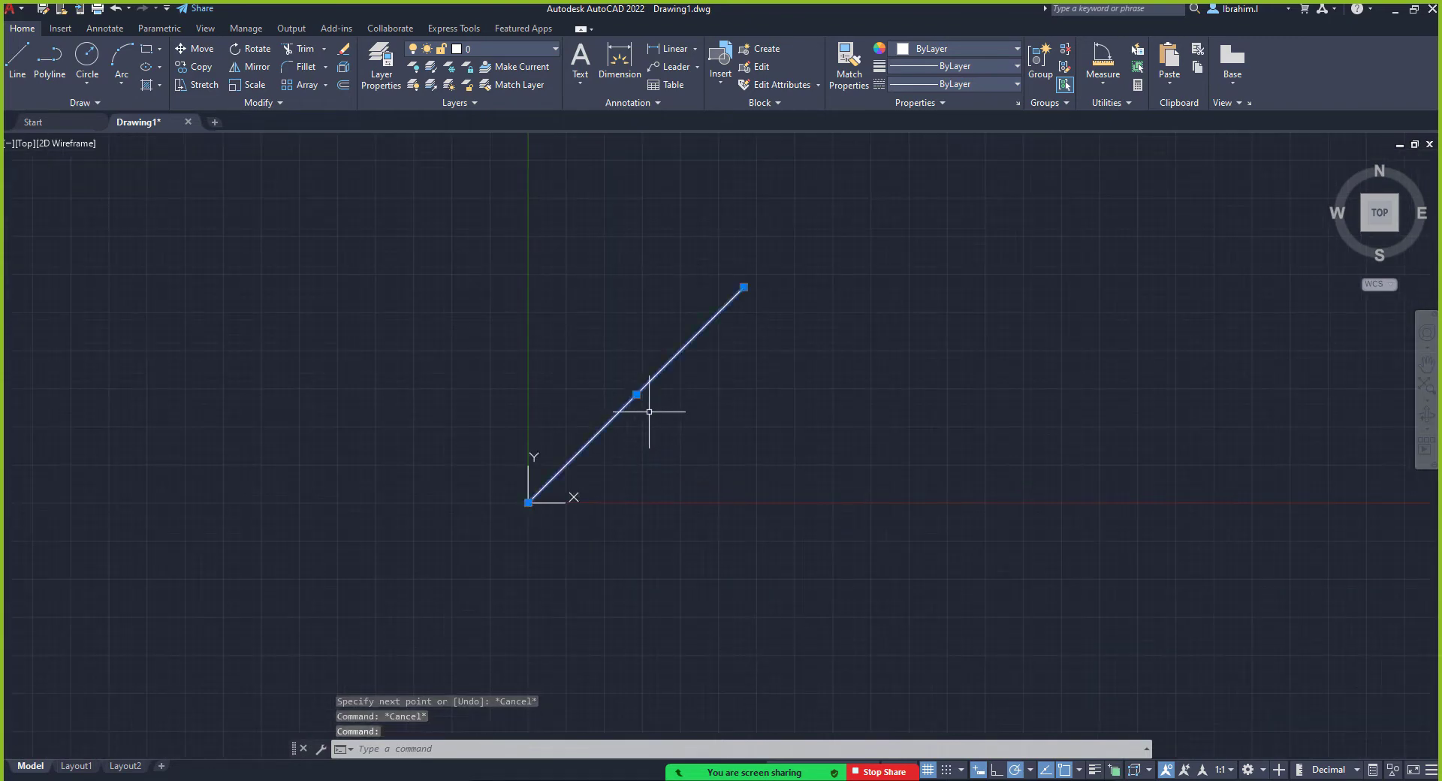
scroll(705, 447, down, 2)
scroll(705, 438, up, 4)
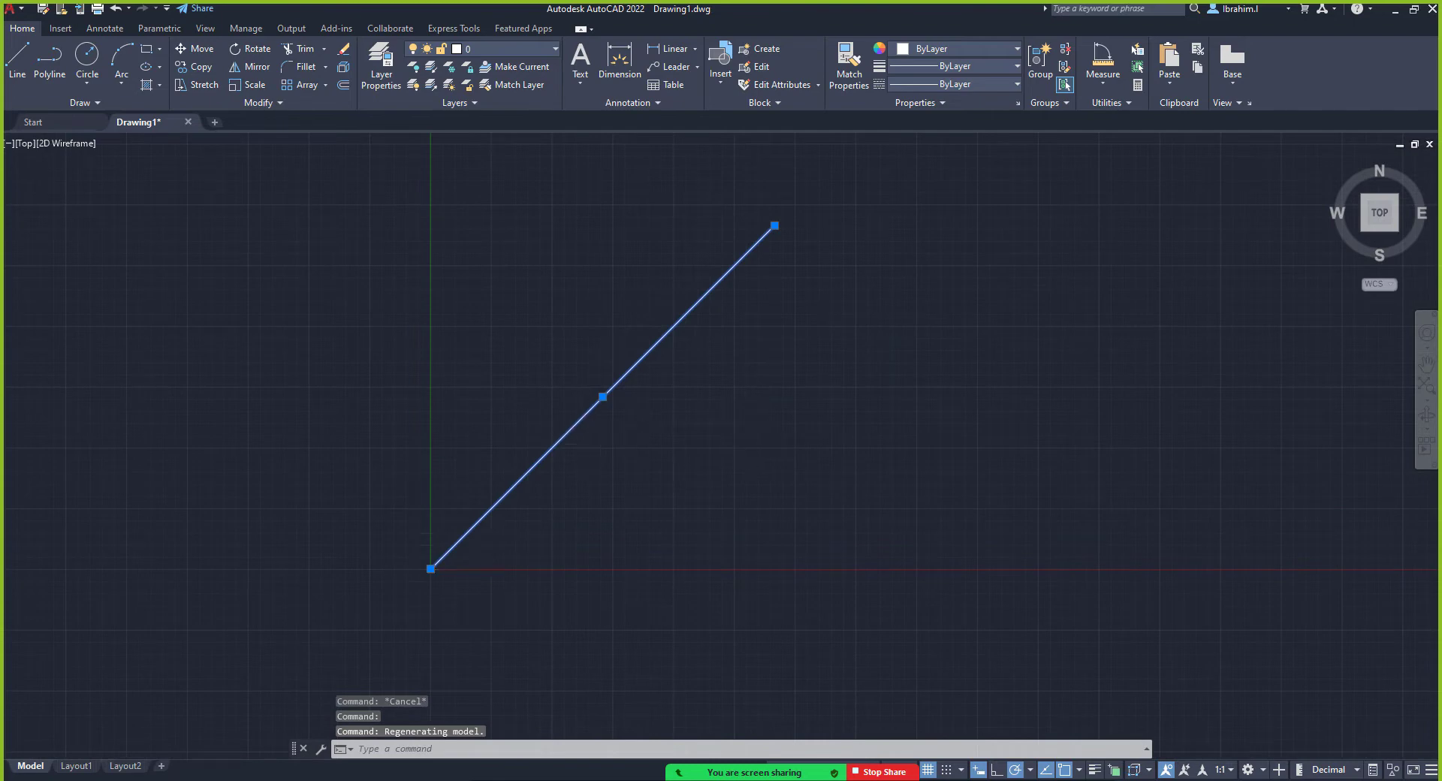
scroll(654, 384, down, 3)
scroll(650, 401, up, 3)
scroll(614, 402, down, 2)
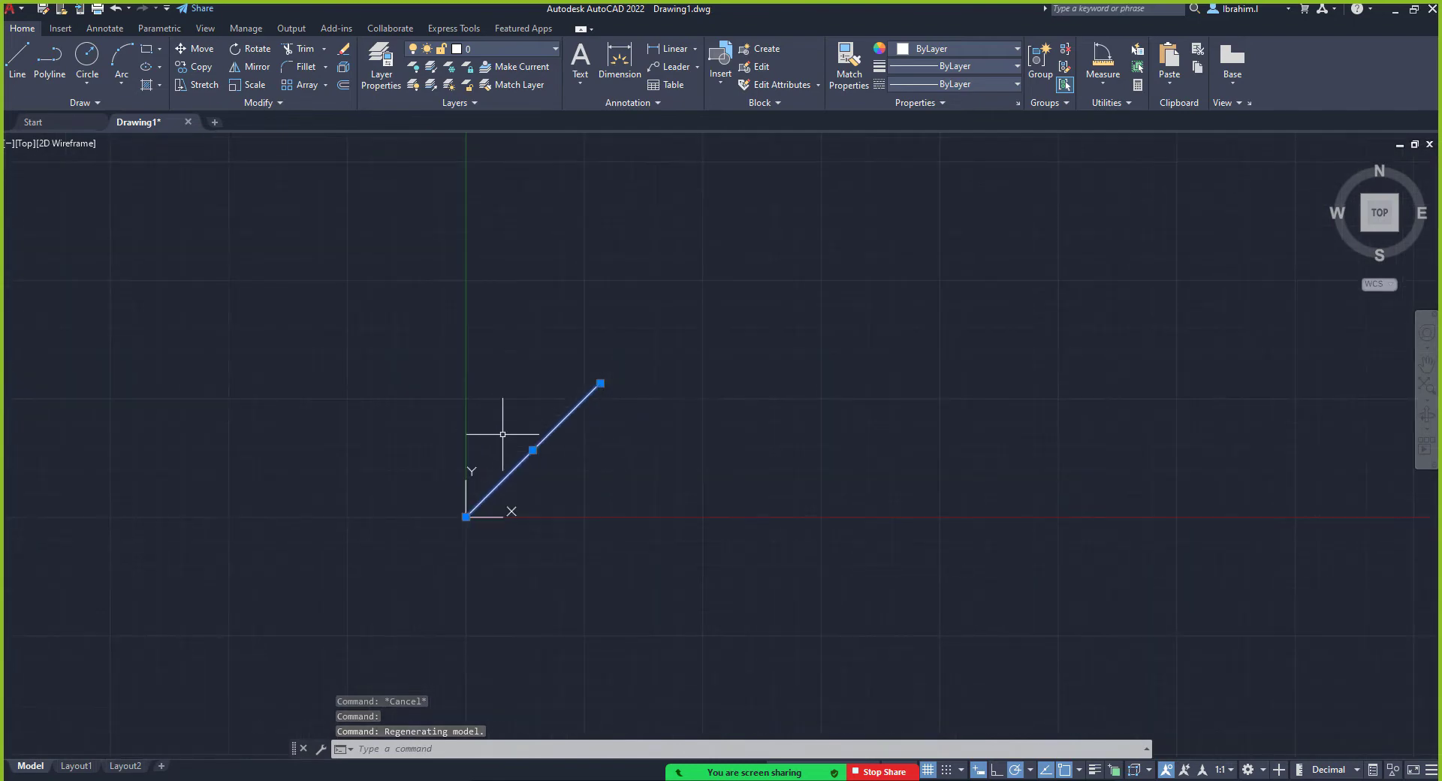
scroll(565, 430, up, 4)
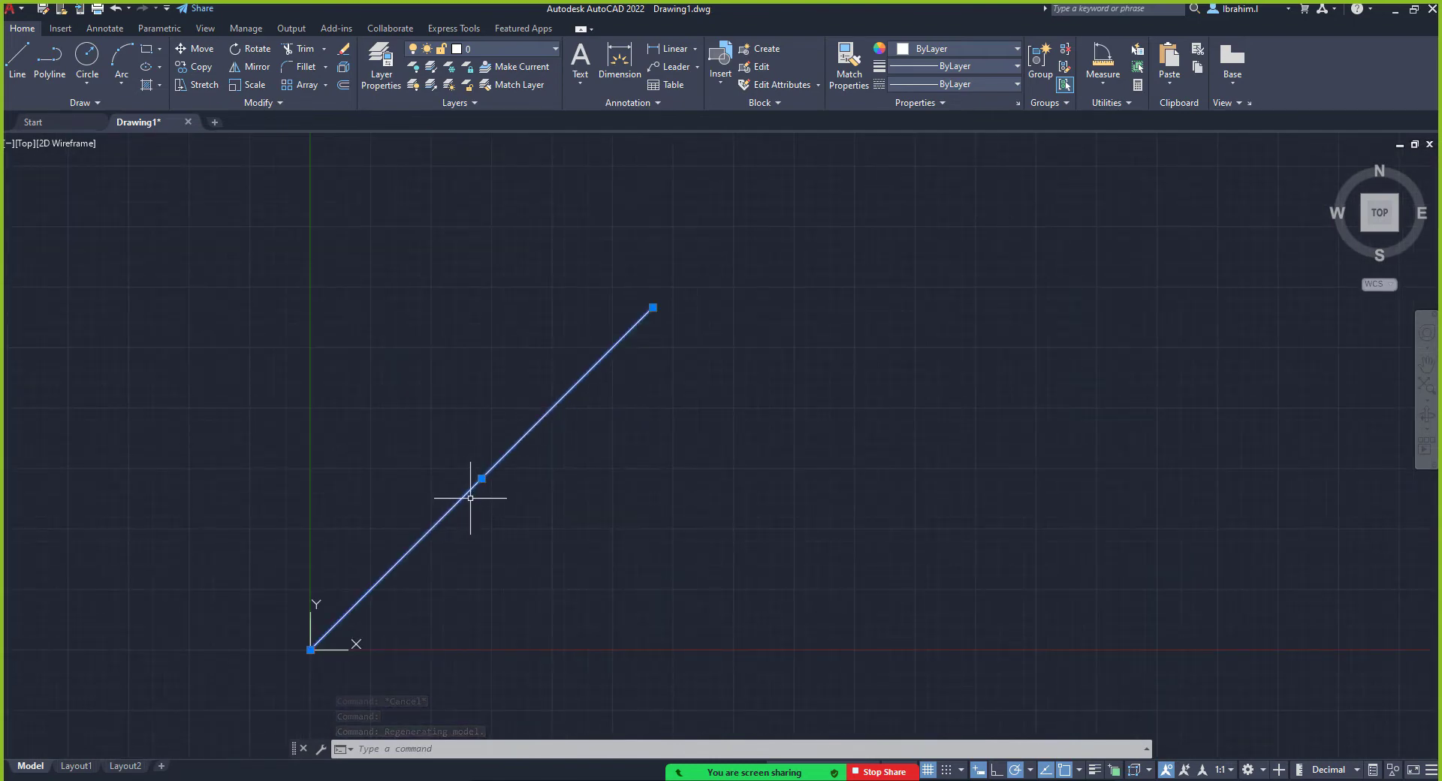
key(Escape)
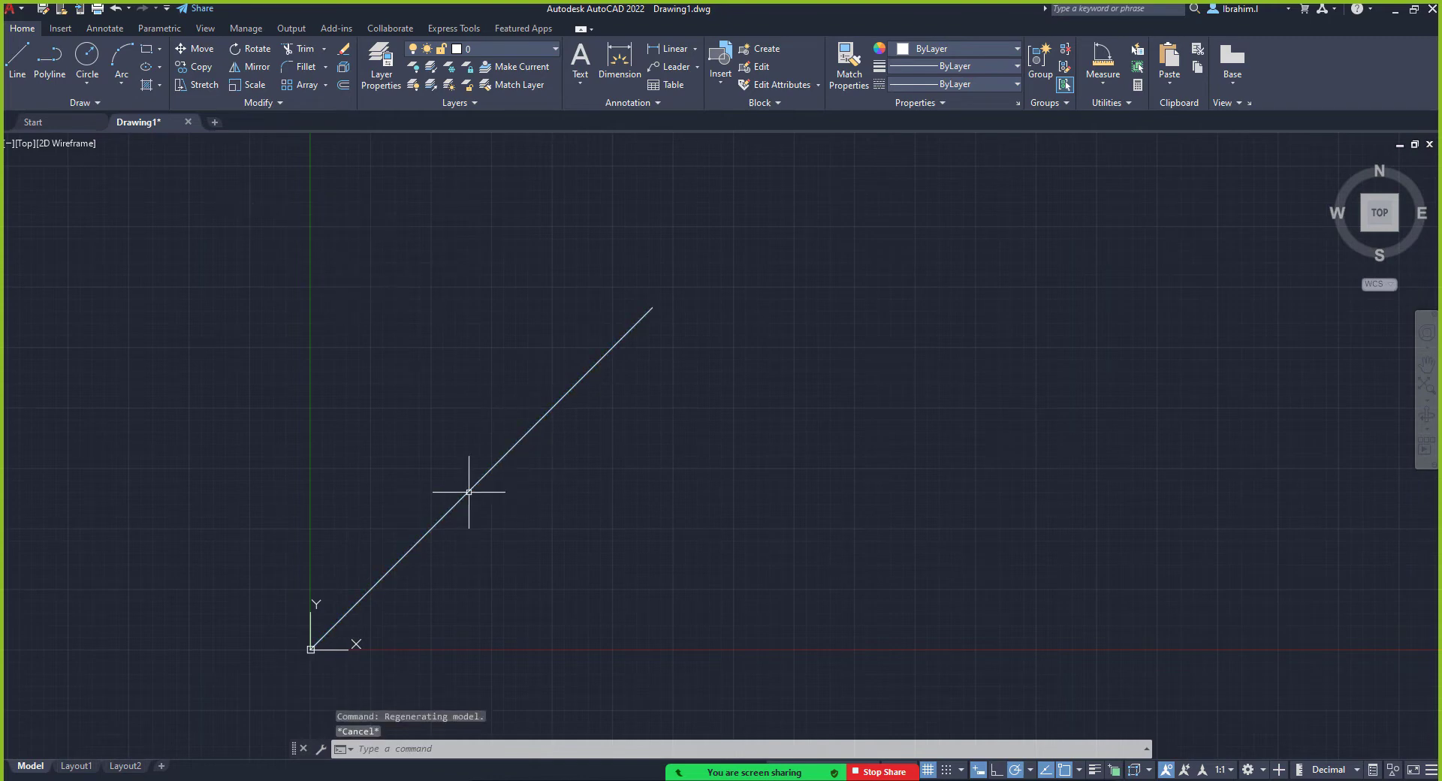
Delete the diagonal line that starts at the origin
click(453, 498)
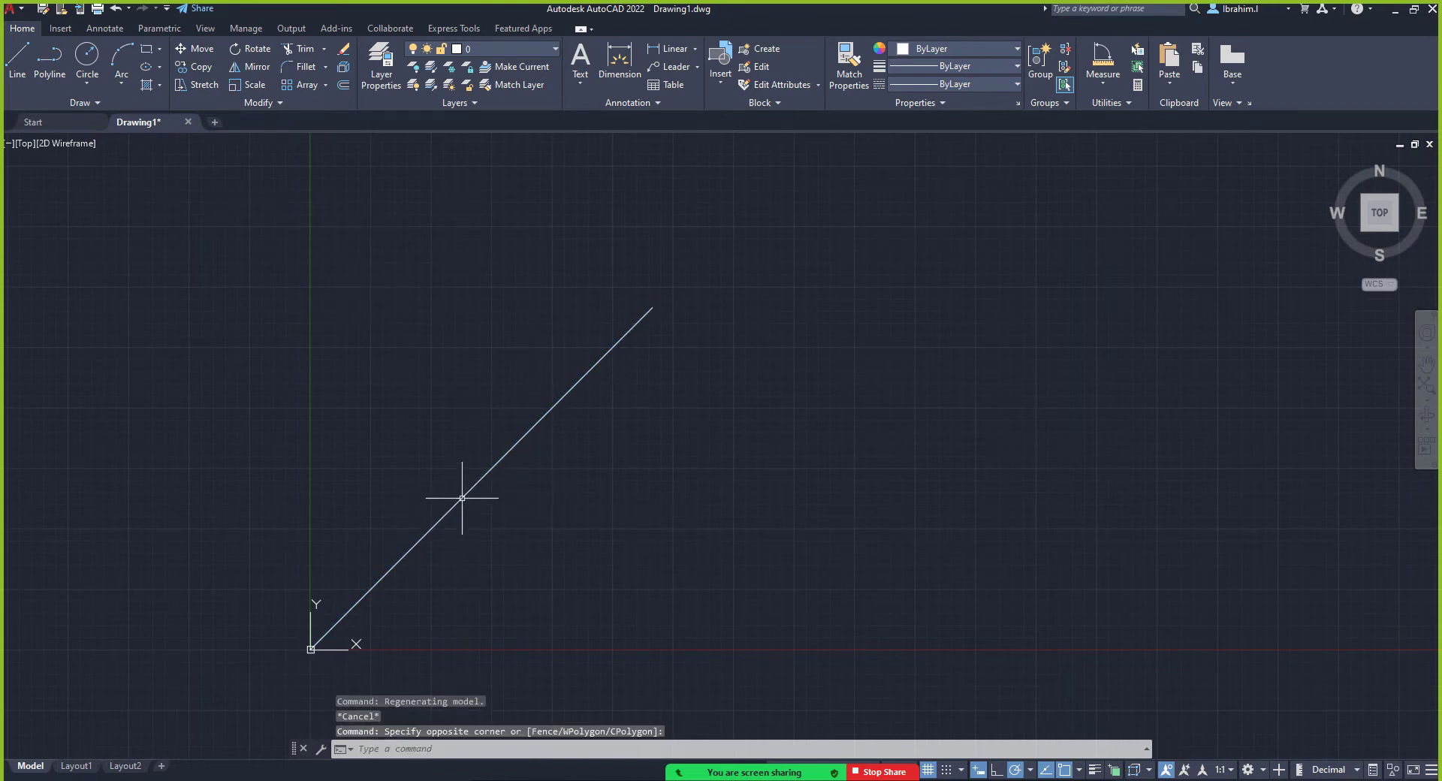
click(462, 497)
key(Delete)
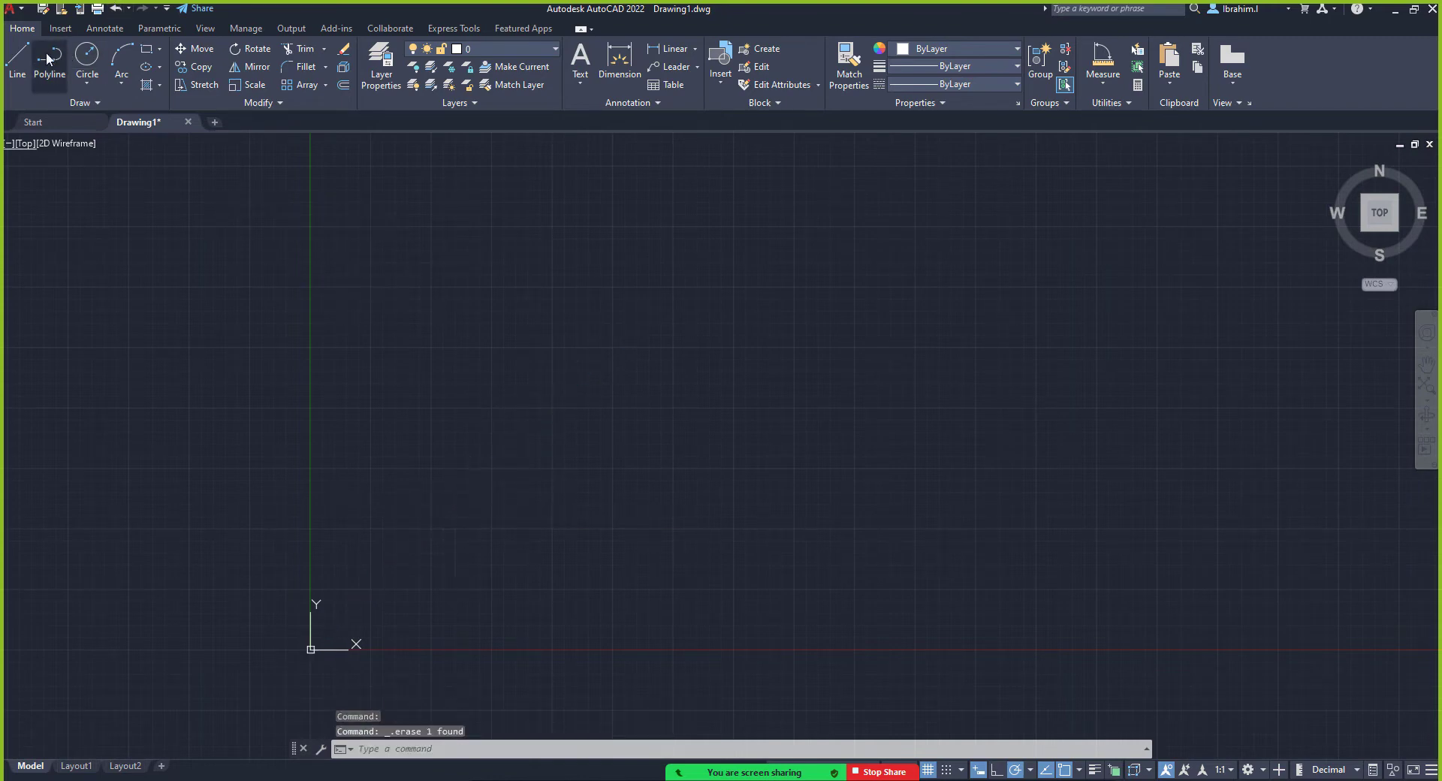
Draw a line segment from the origin (0,0) with a length of 10 and an angle of 15°
click(18, 57)
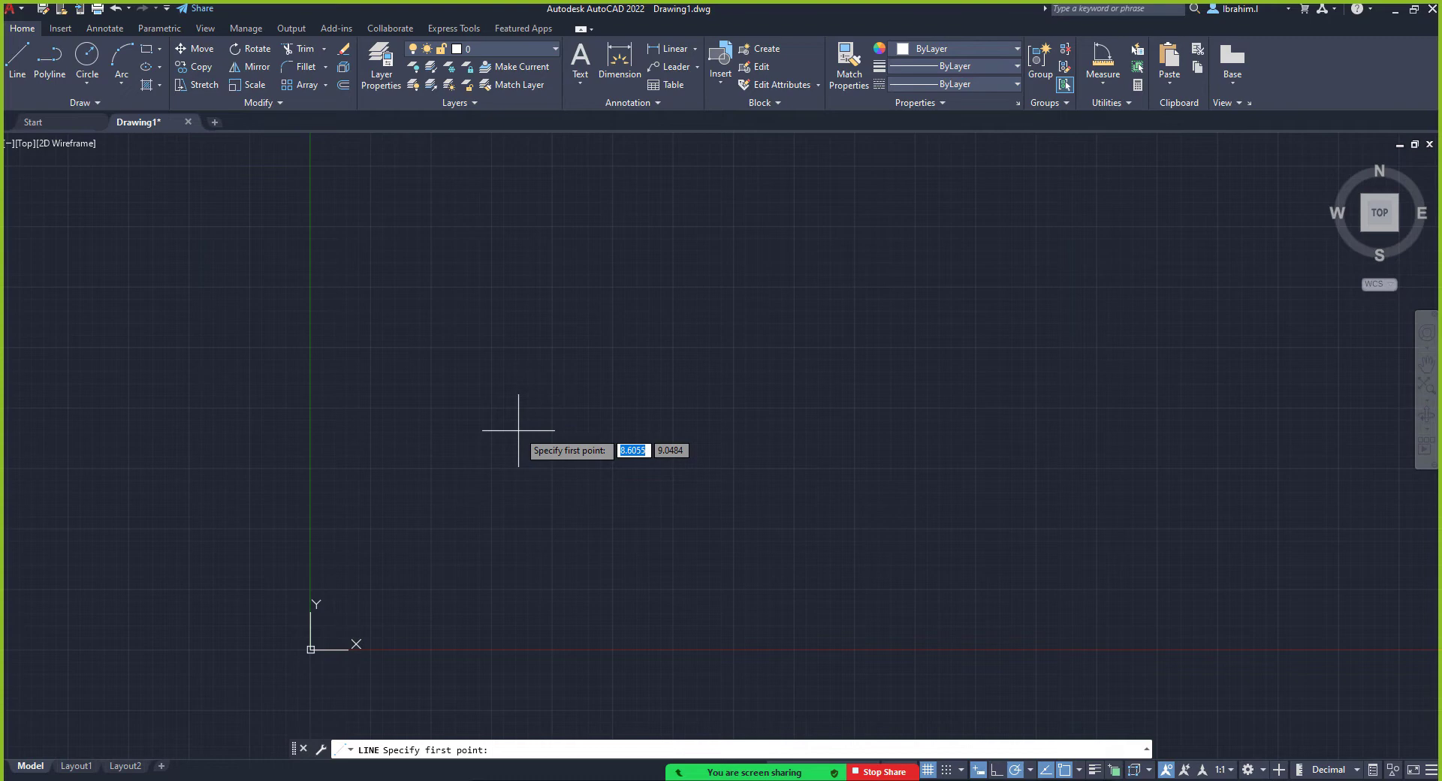
text(0)
key(Tab)
text(0)
key(Return)
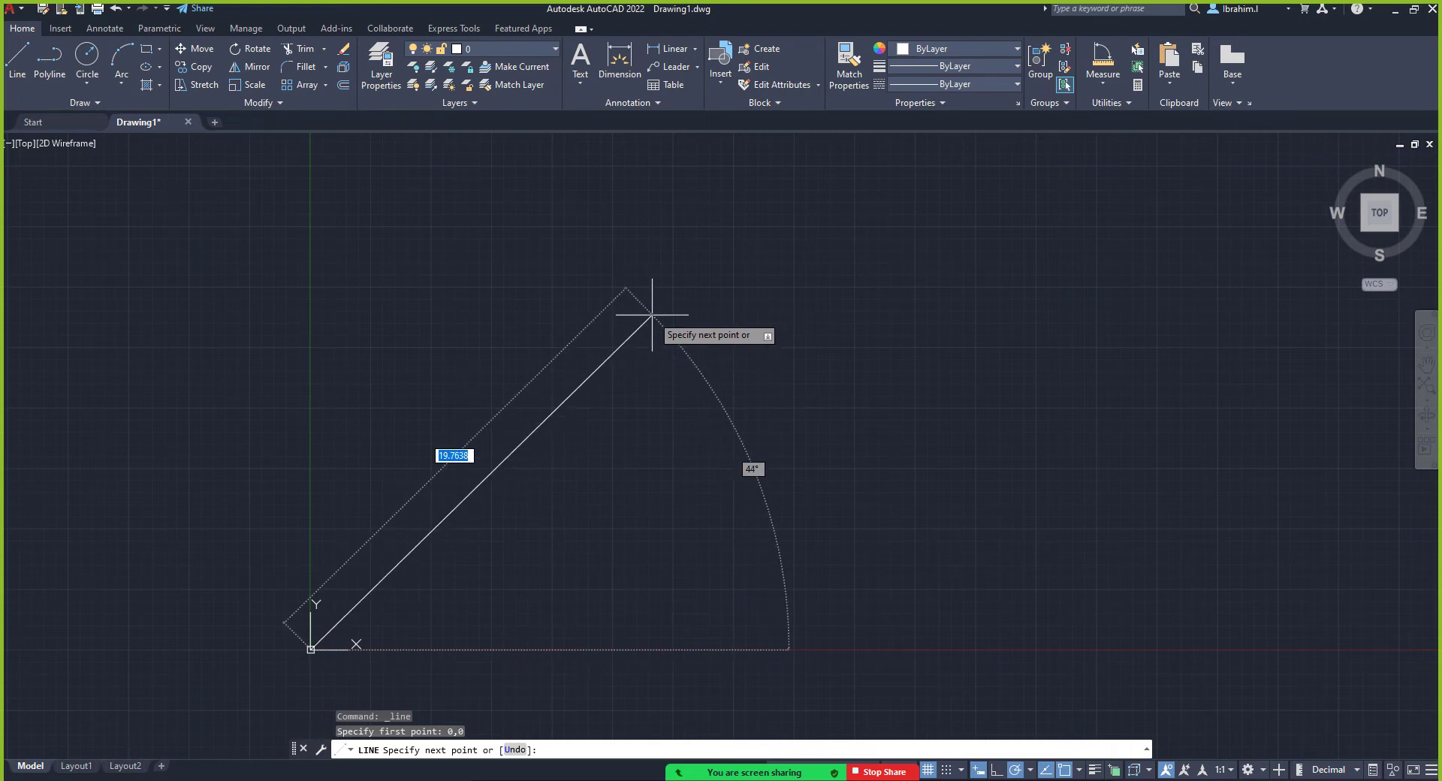
text(10)
key(Tab)
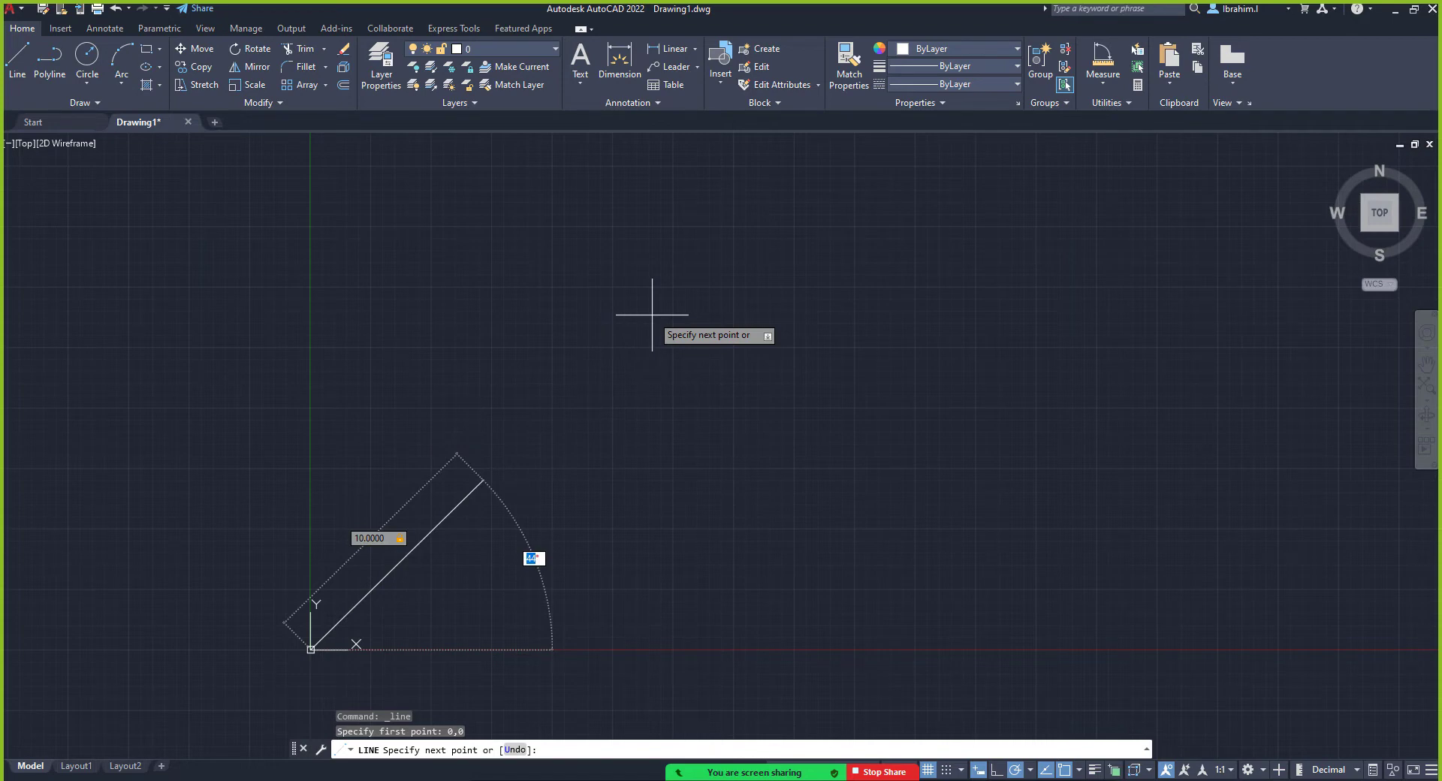
text(4)
key(BackSpace)
text(15)
key(Return)
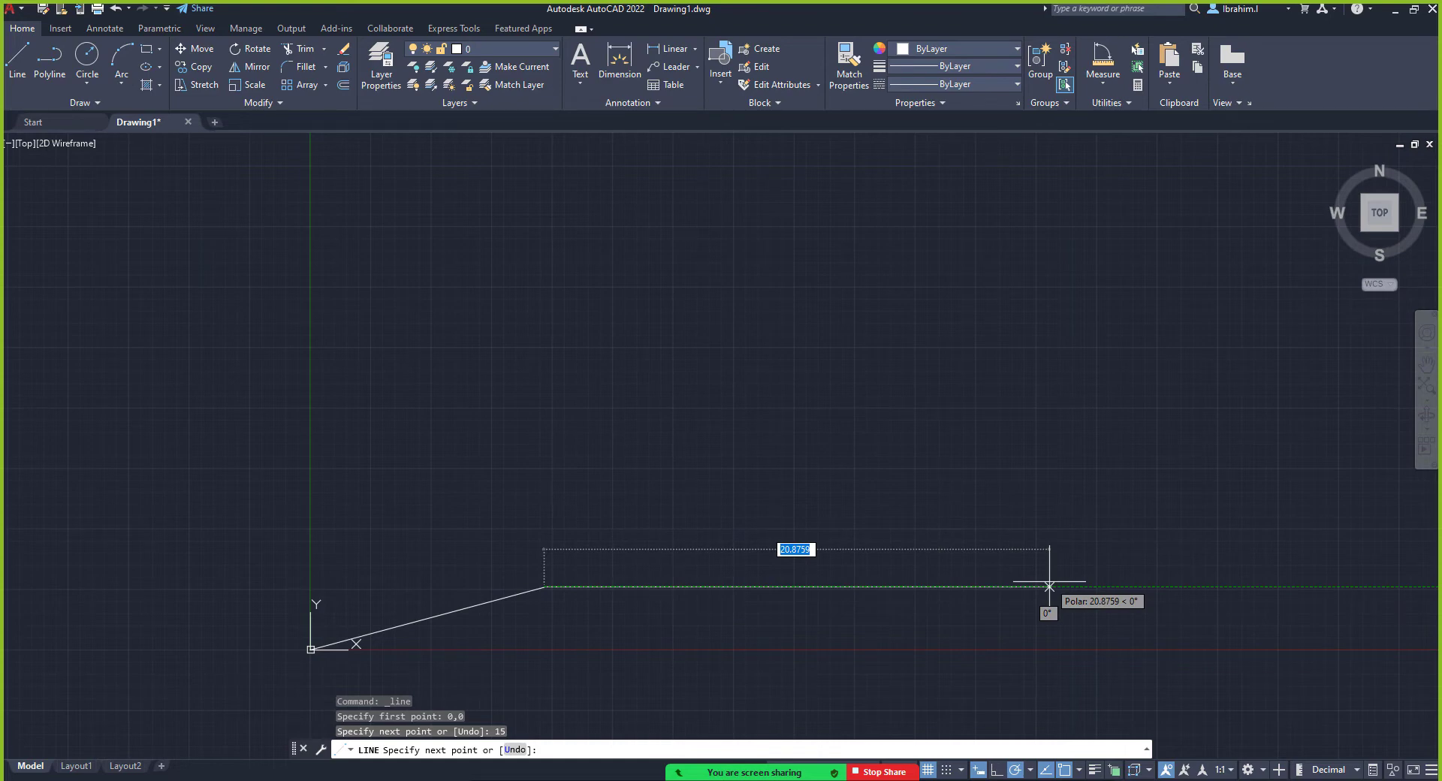
Continue with a horizontal segment 20 units long in the positive X direction and end the line
text(20)
key(Return)
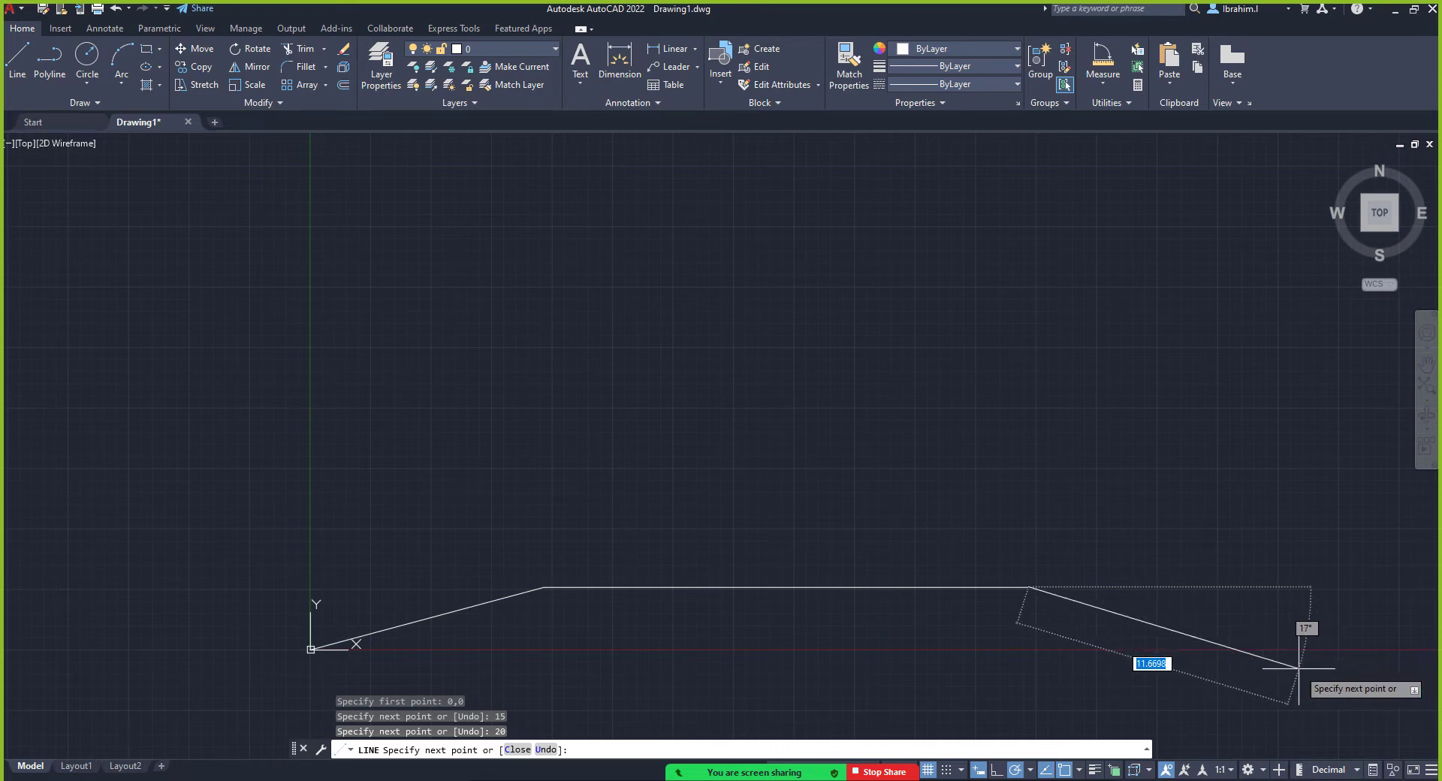
scroll(1267, 663, down, 2)
scroll(1268, 664, up, 6)
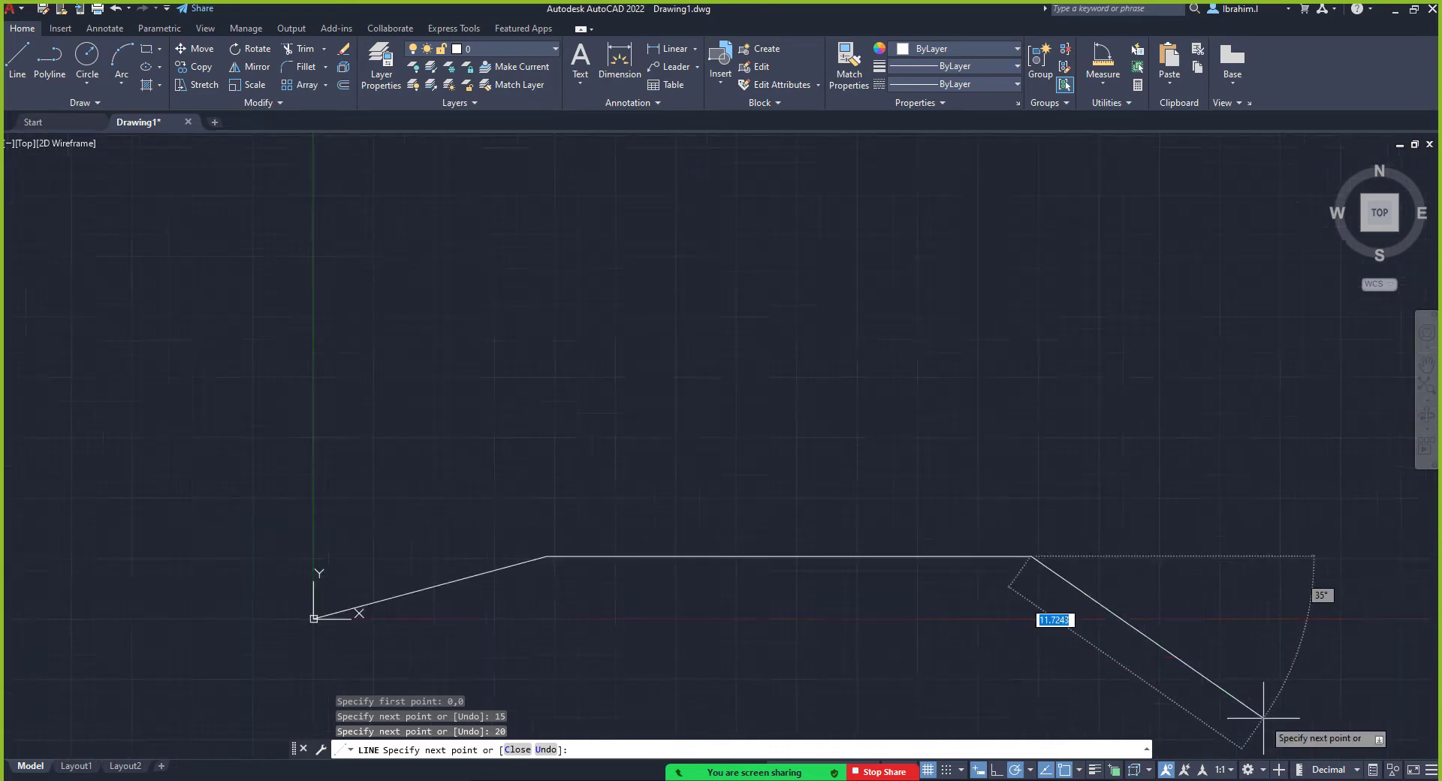
scroll(1201, 587, down, 2)
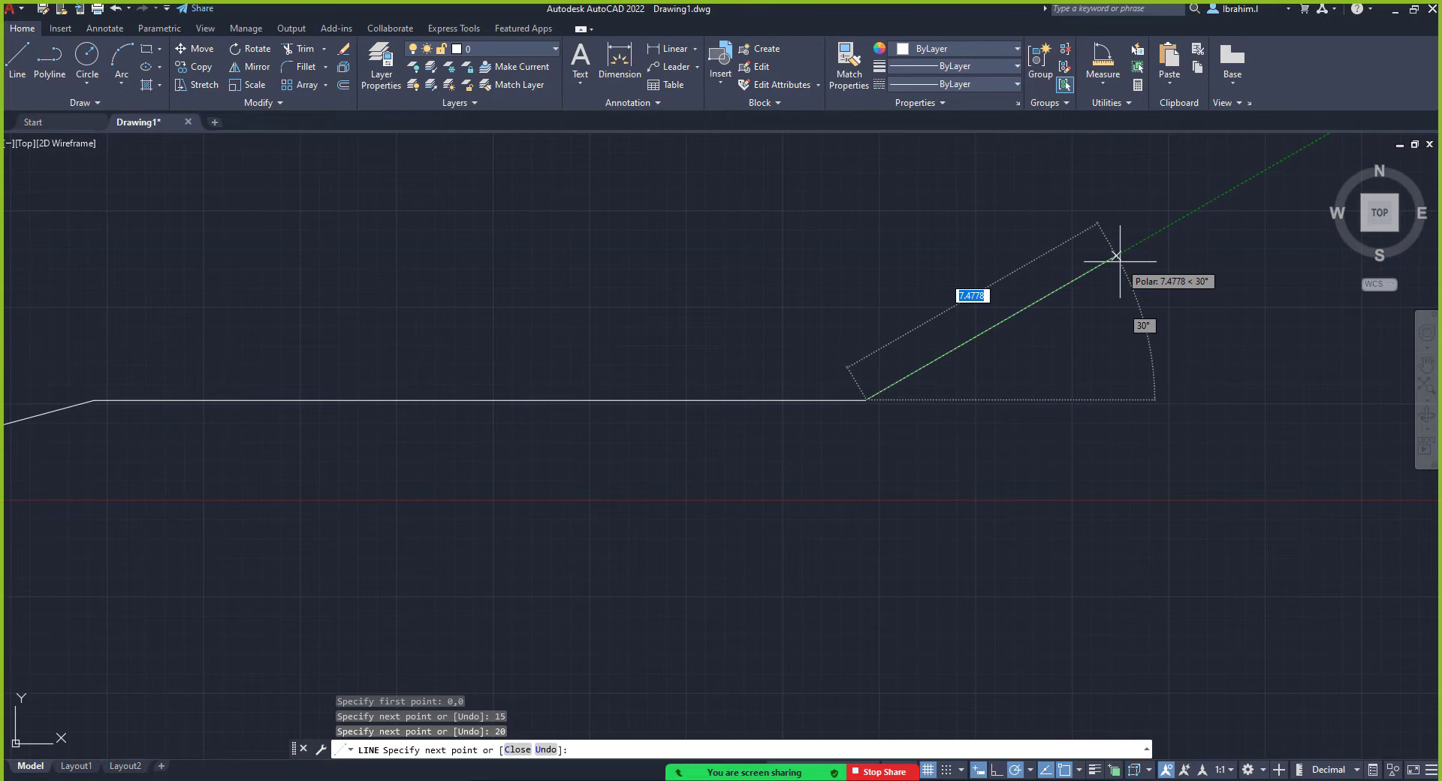
key(Escape)
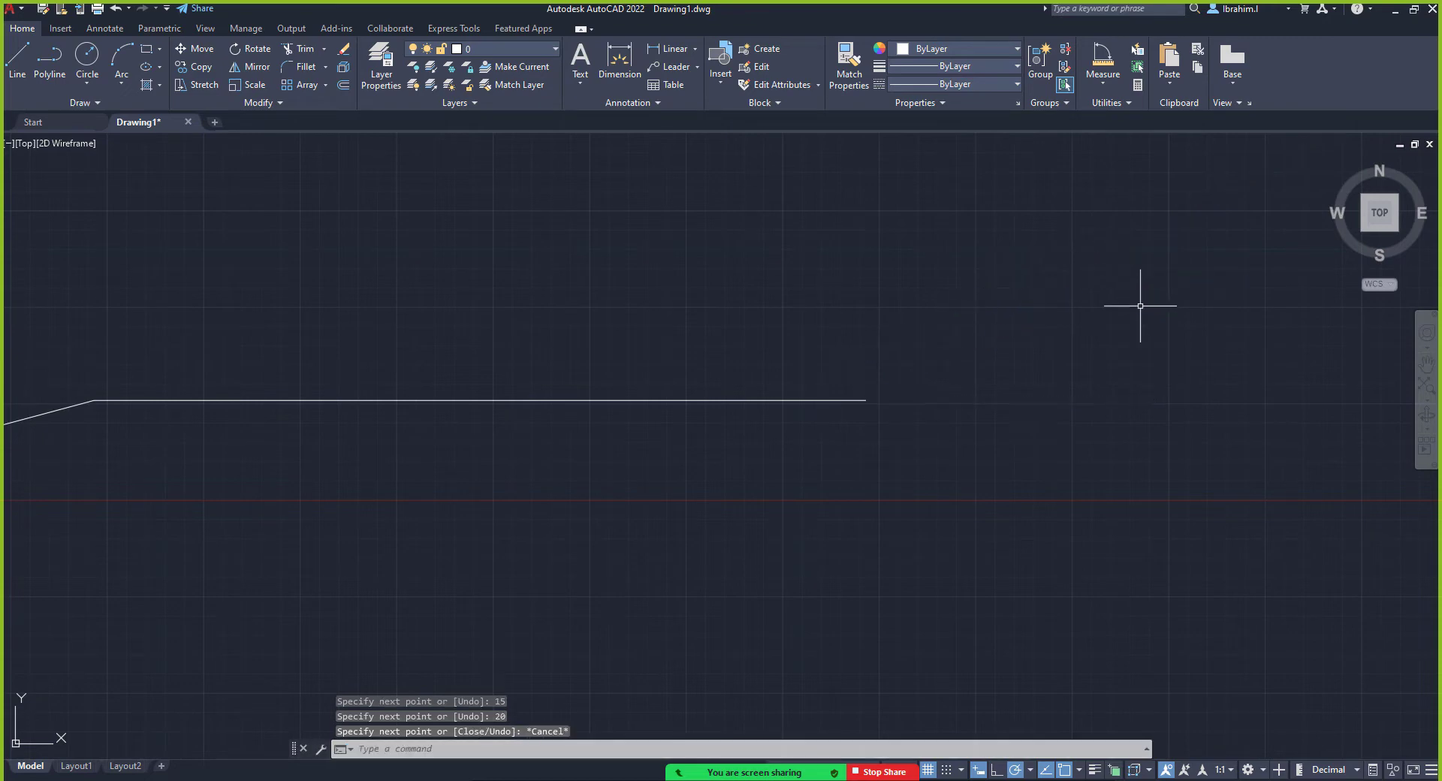
click(87, 60)
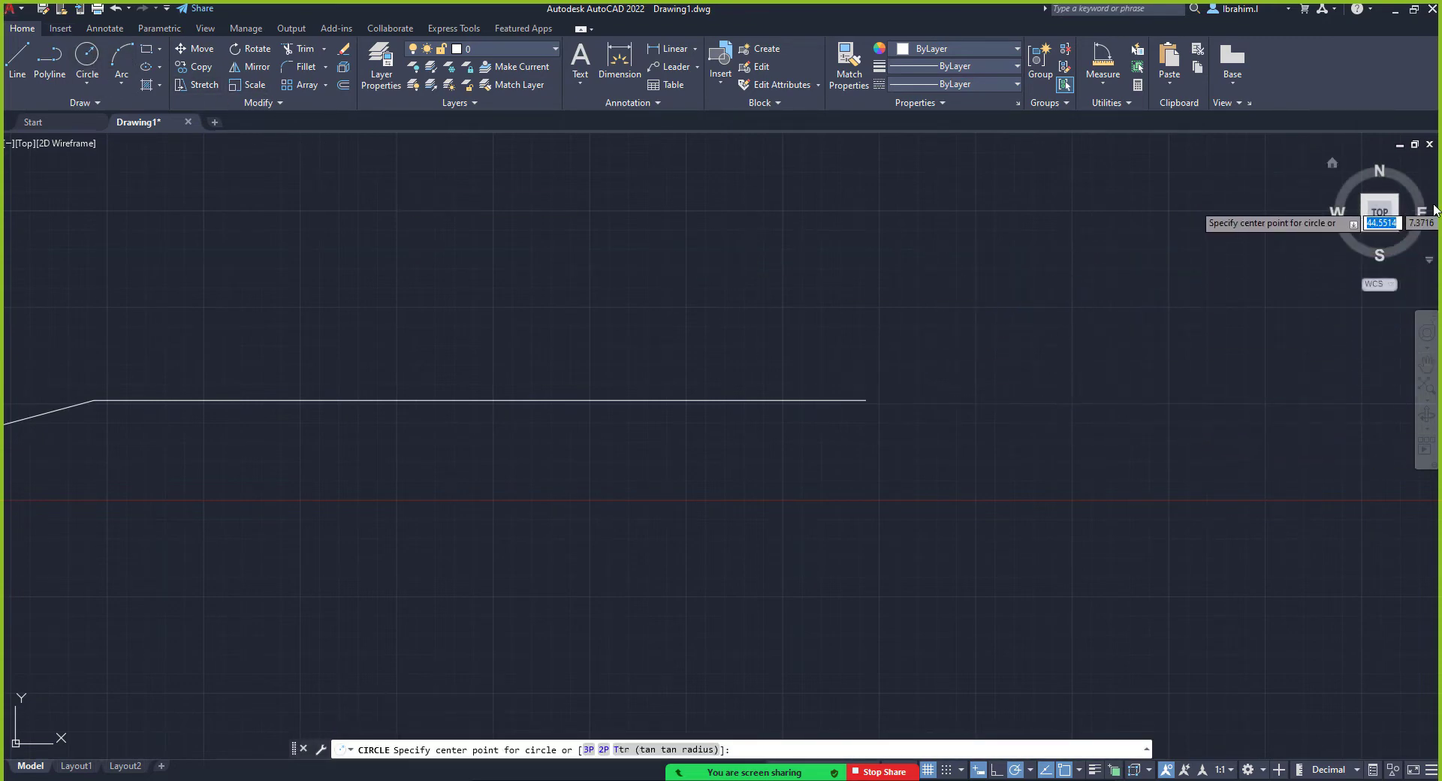
key(Escape)
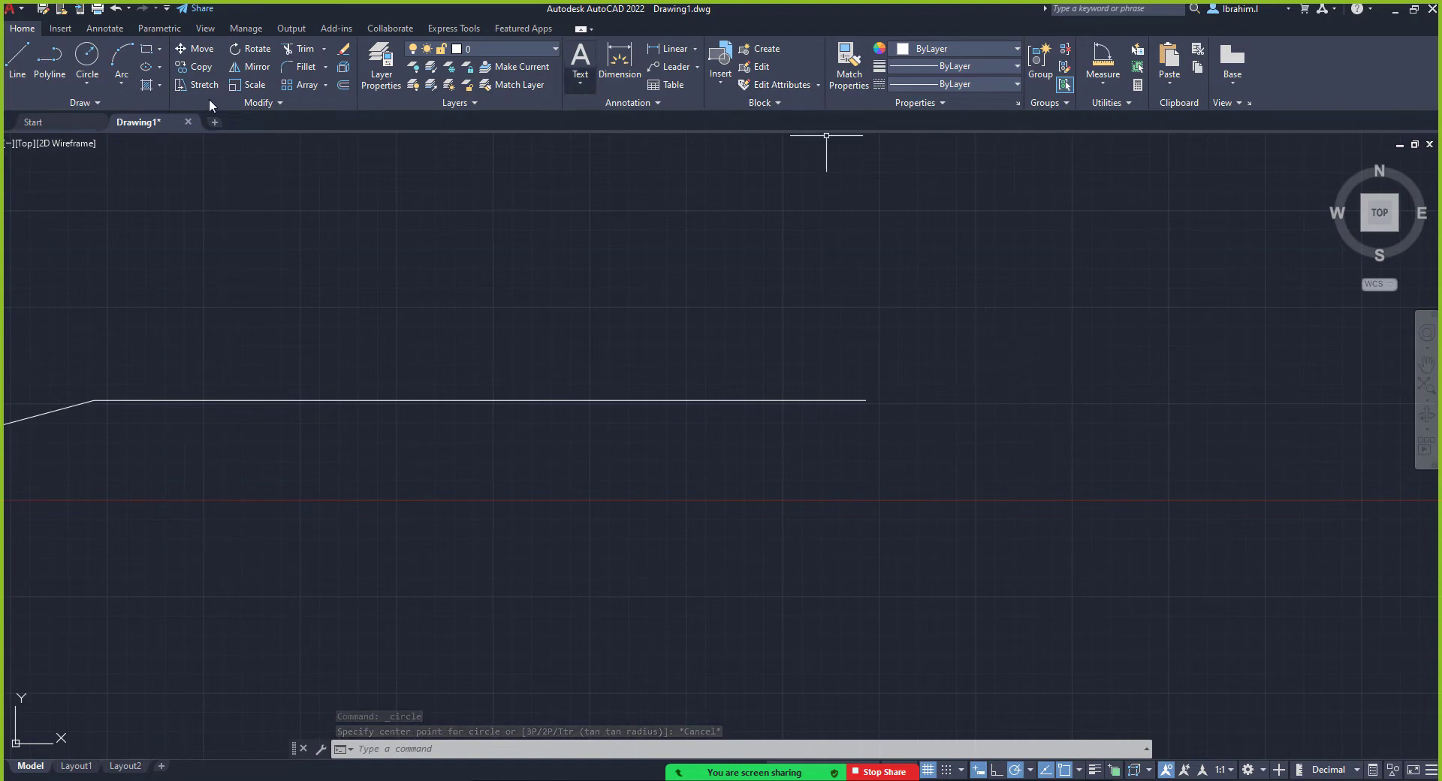
click(15, 72)
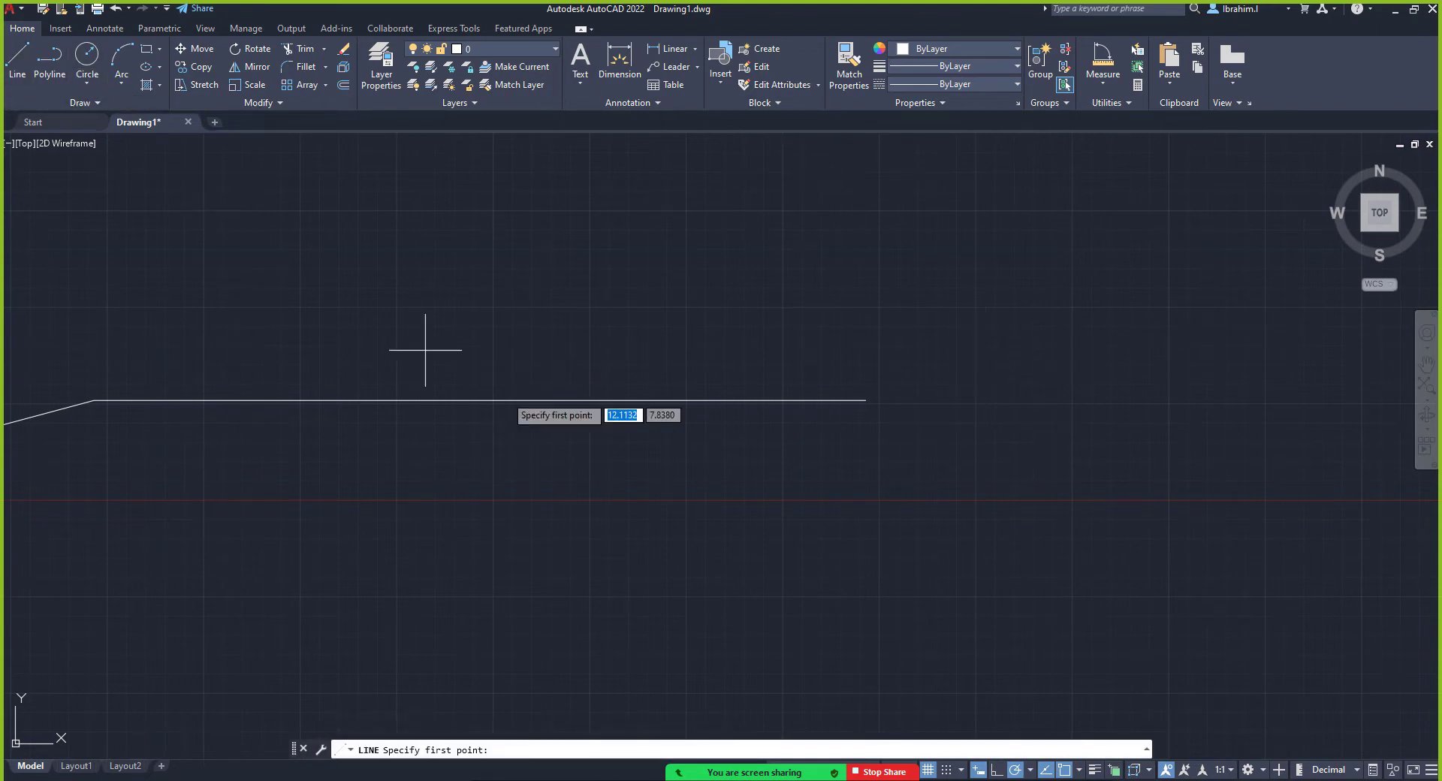
click(703, 528)
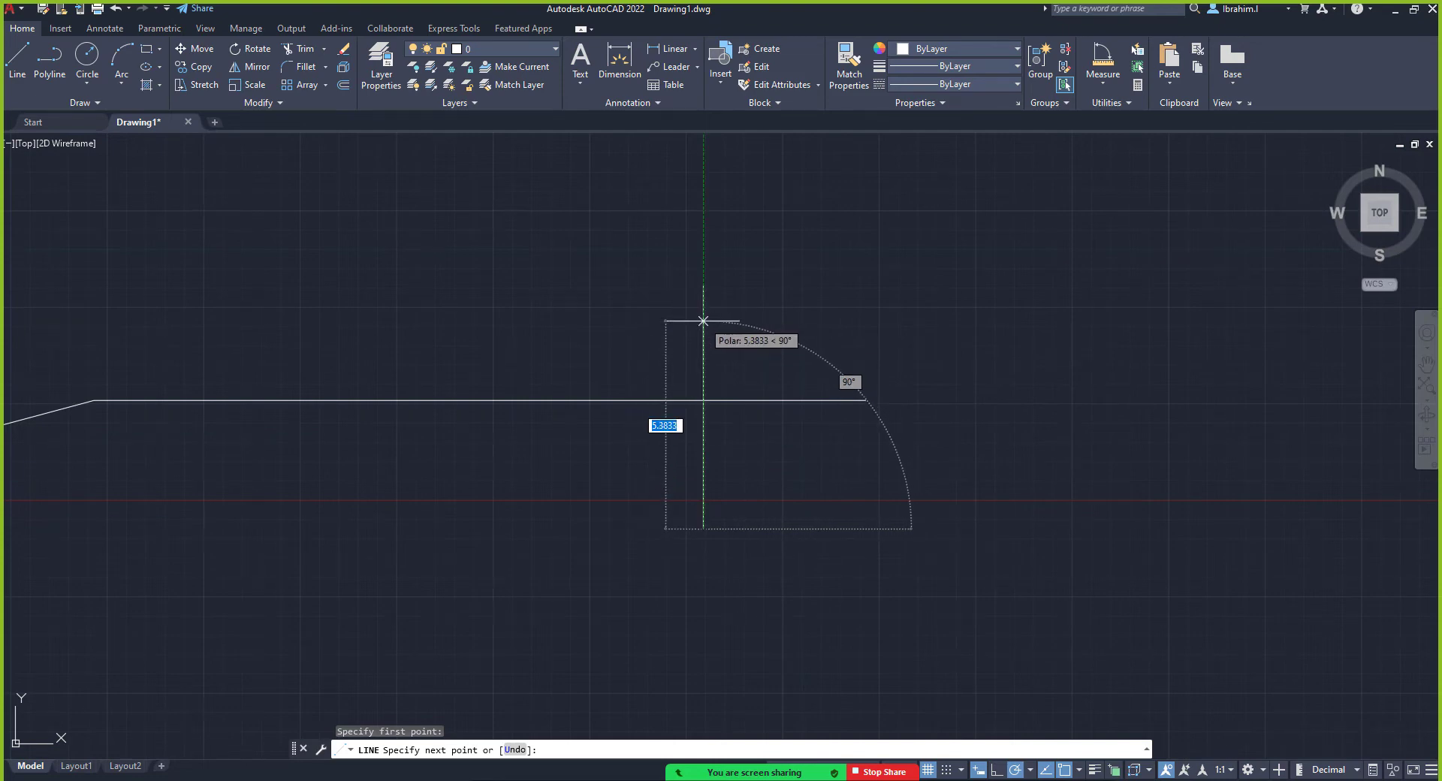
key(Escape)
Draw a closed rectangle about 35 by 13 units below the X axis with the Polyline tool, aligning its last corner with the start point
scroll(1005, 383, down, 3)
scroll(1082, 413, down, 2)
scroll(1017, 399, up, 5)
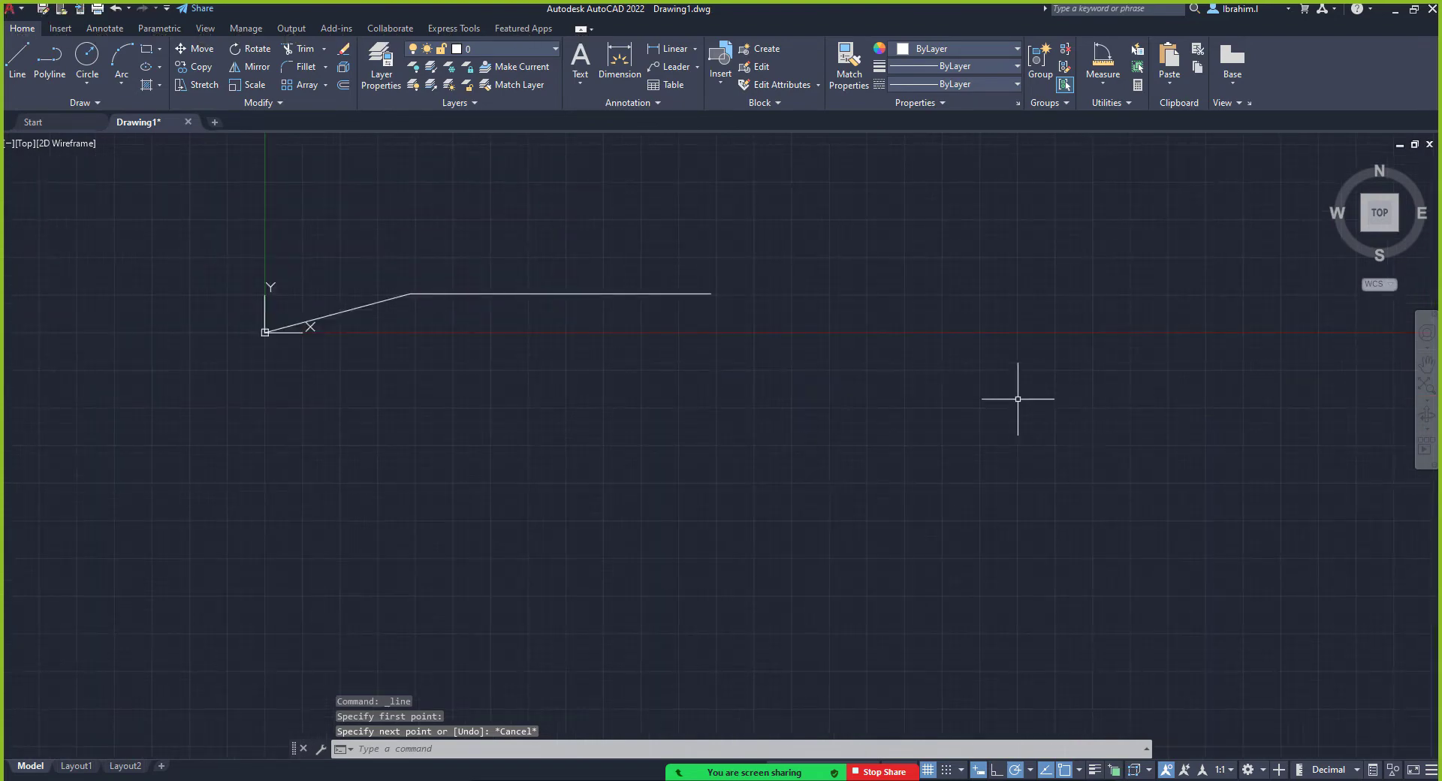
click(50, 68)
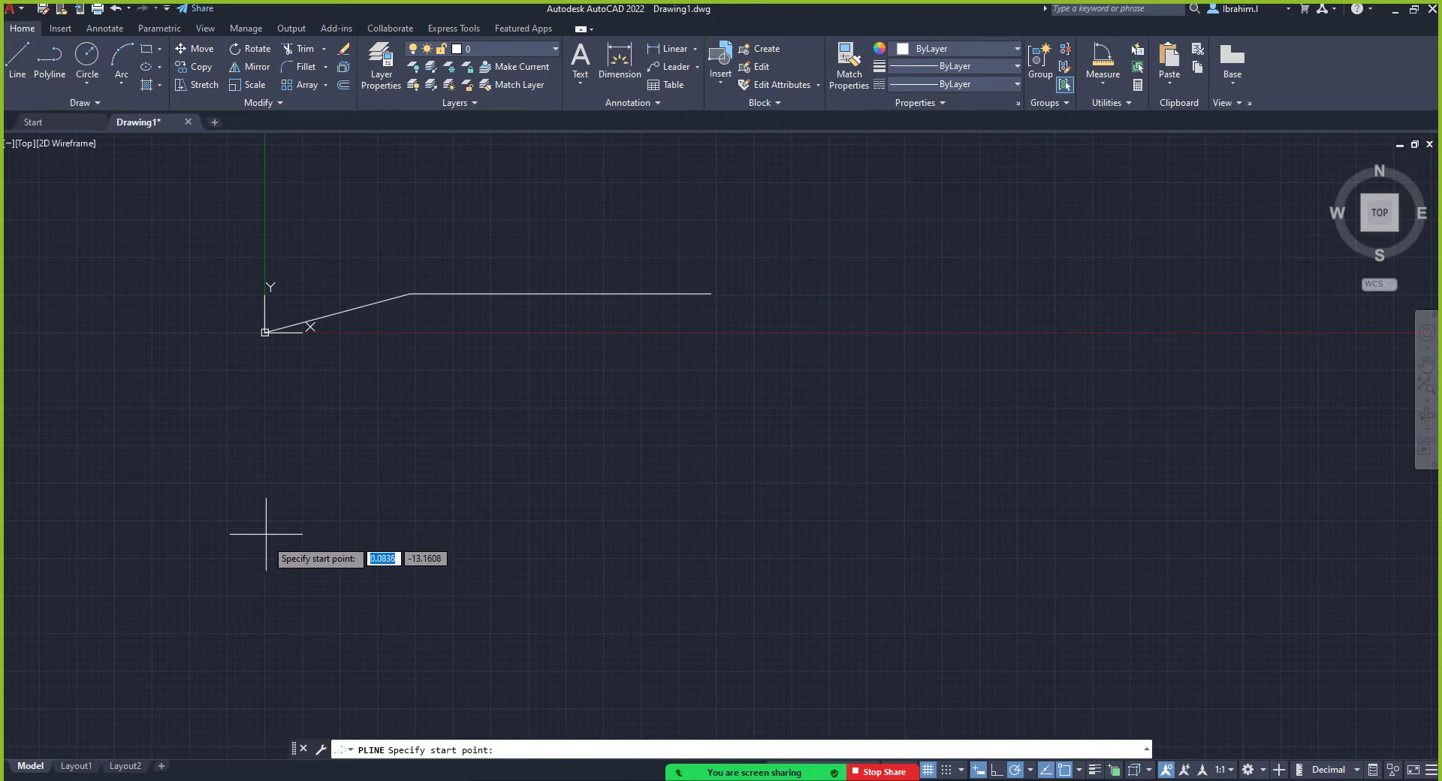
click(266, 633)
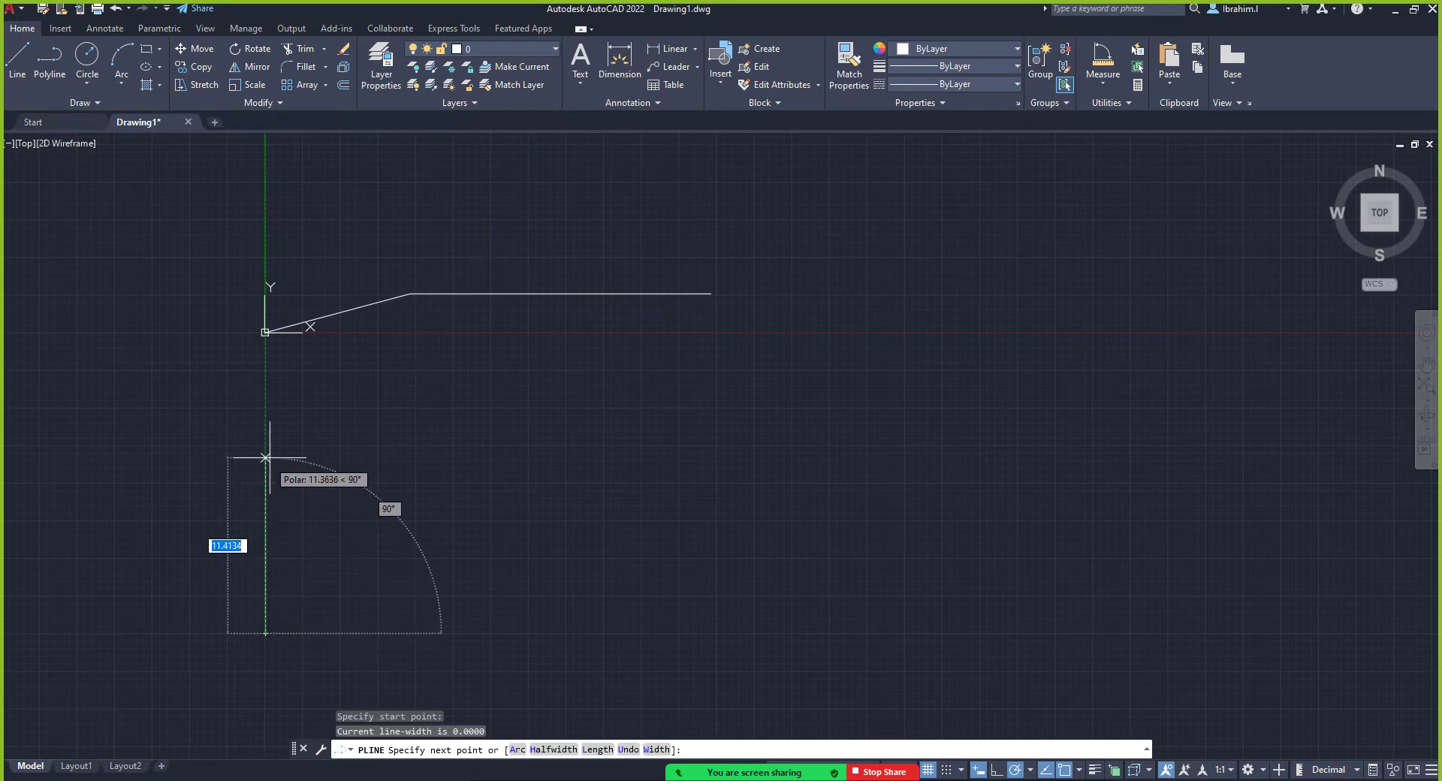
click(265, 431)
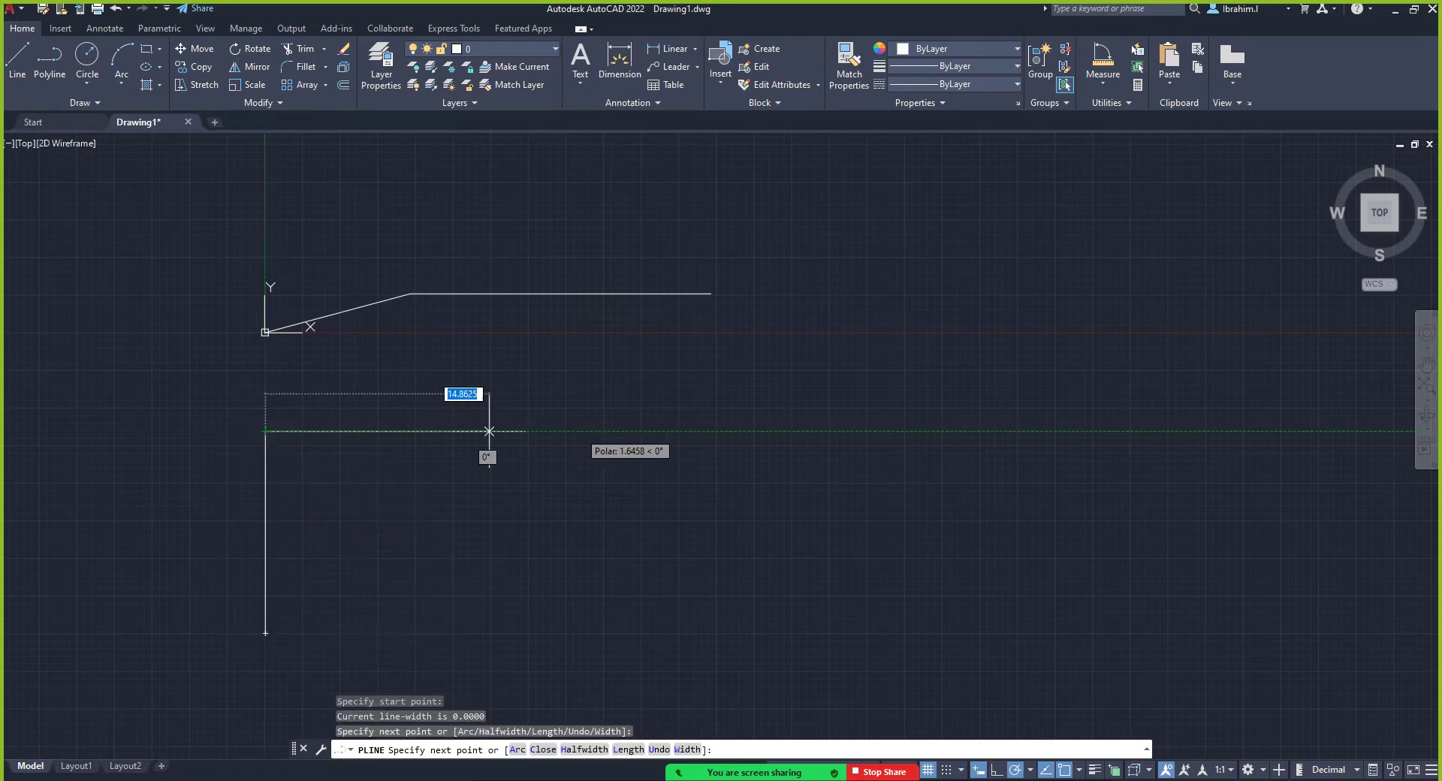
click(796, 431)
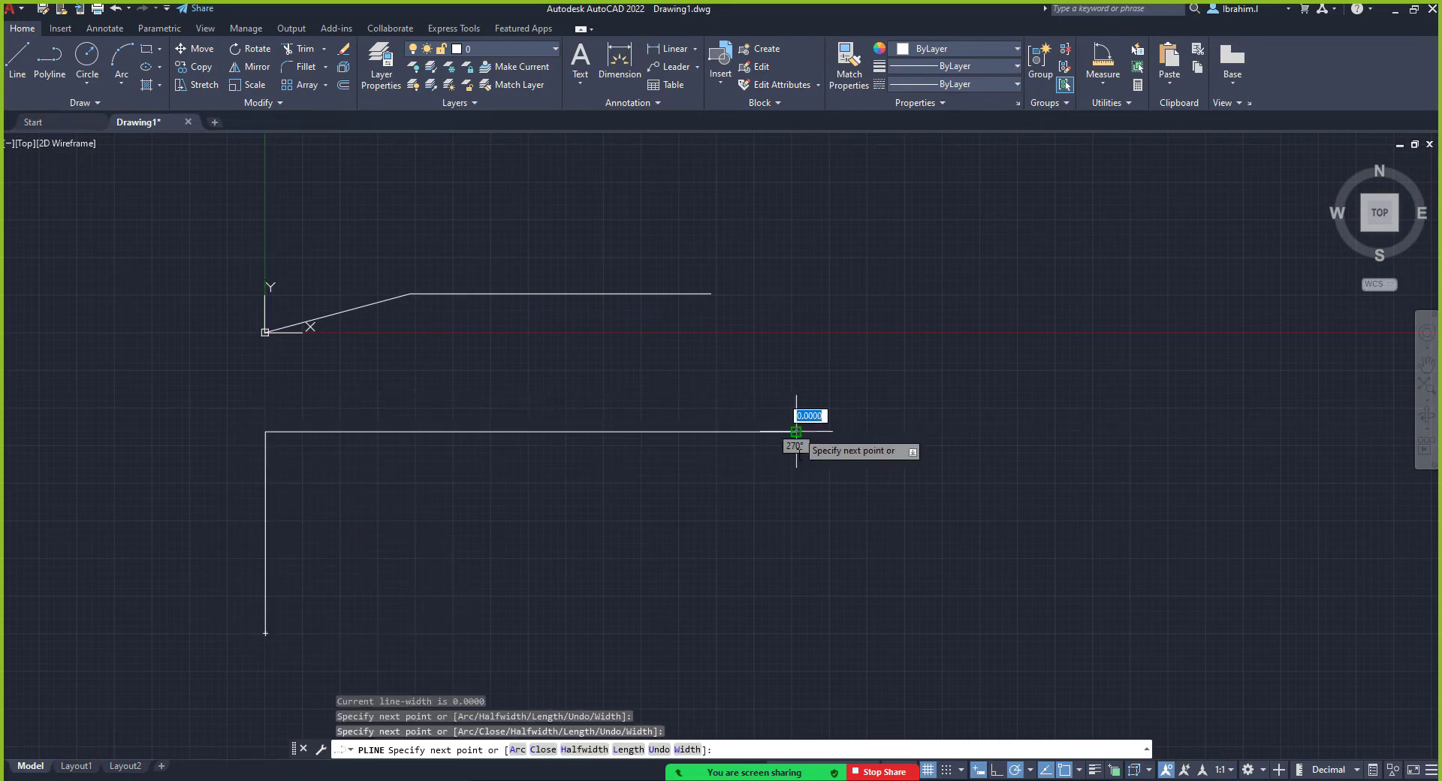
click(796, 676)
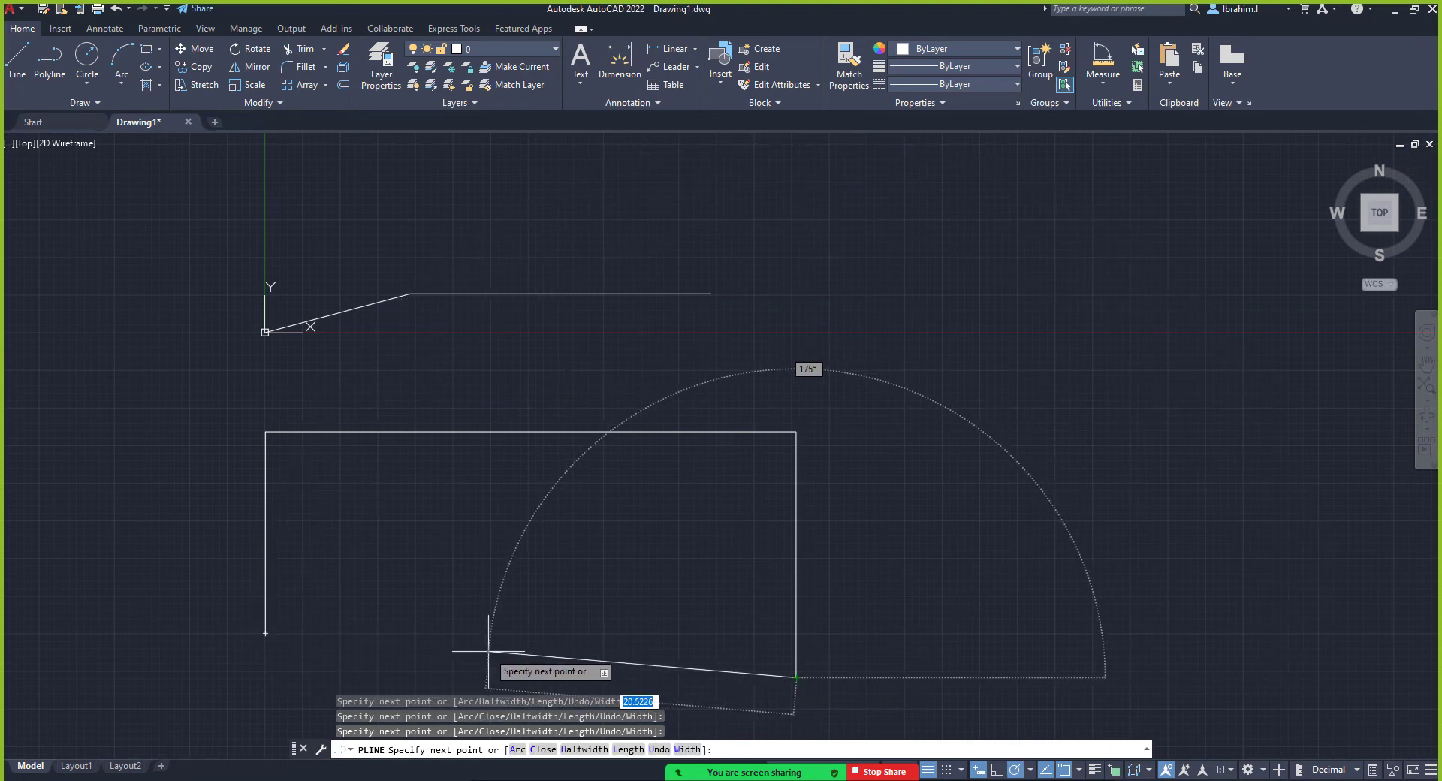
key(ctrl+z)
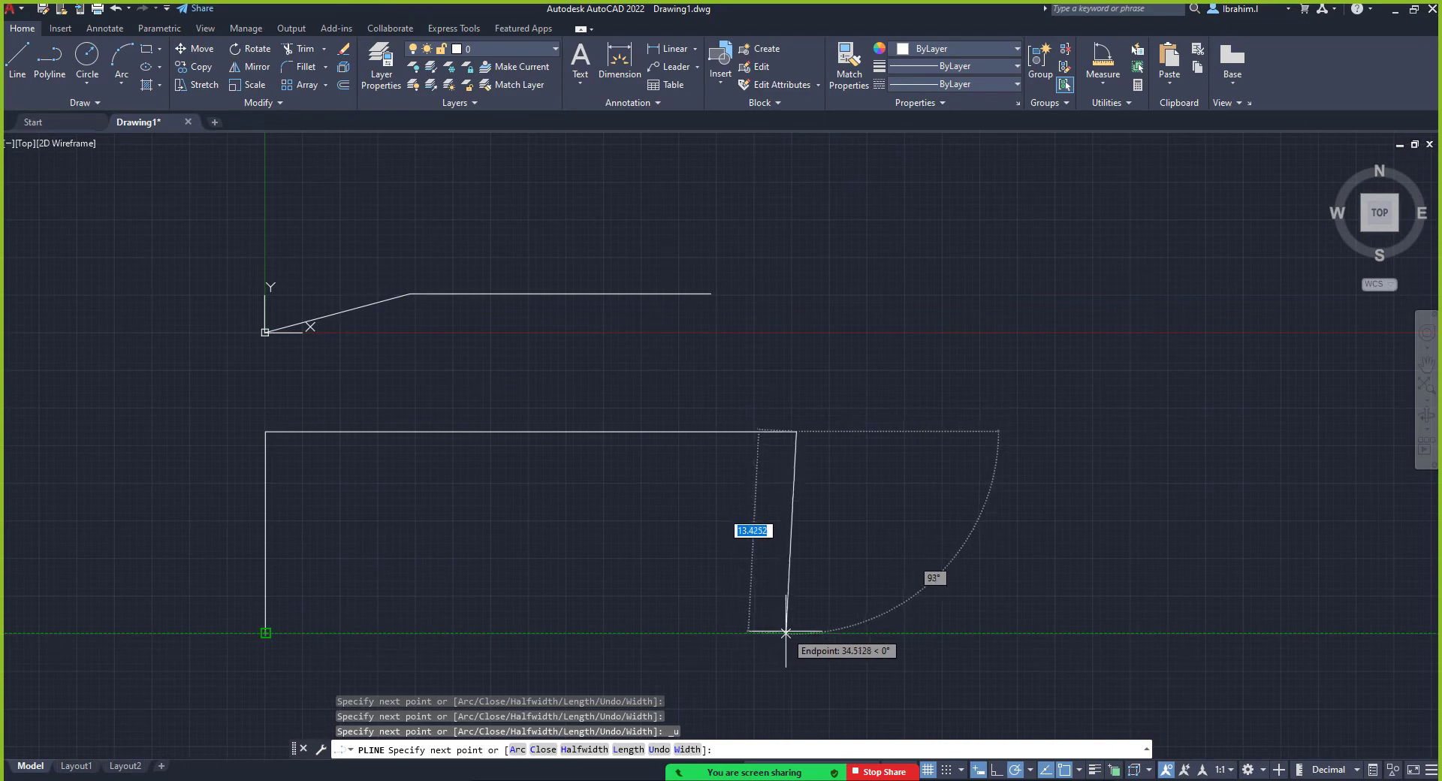
click(796, 633)
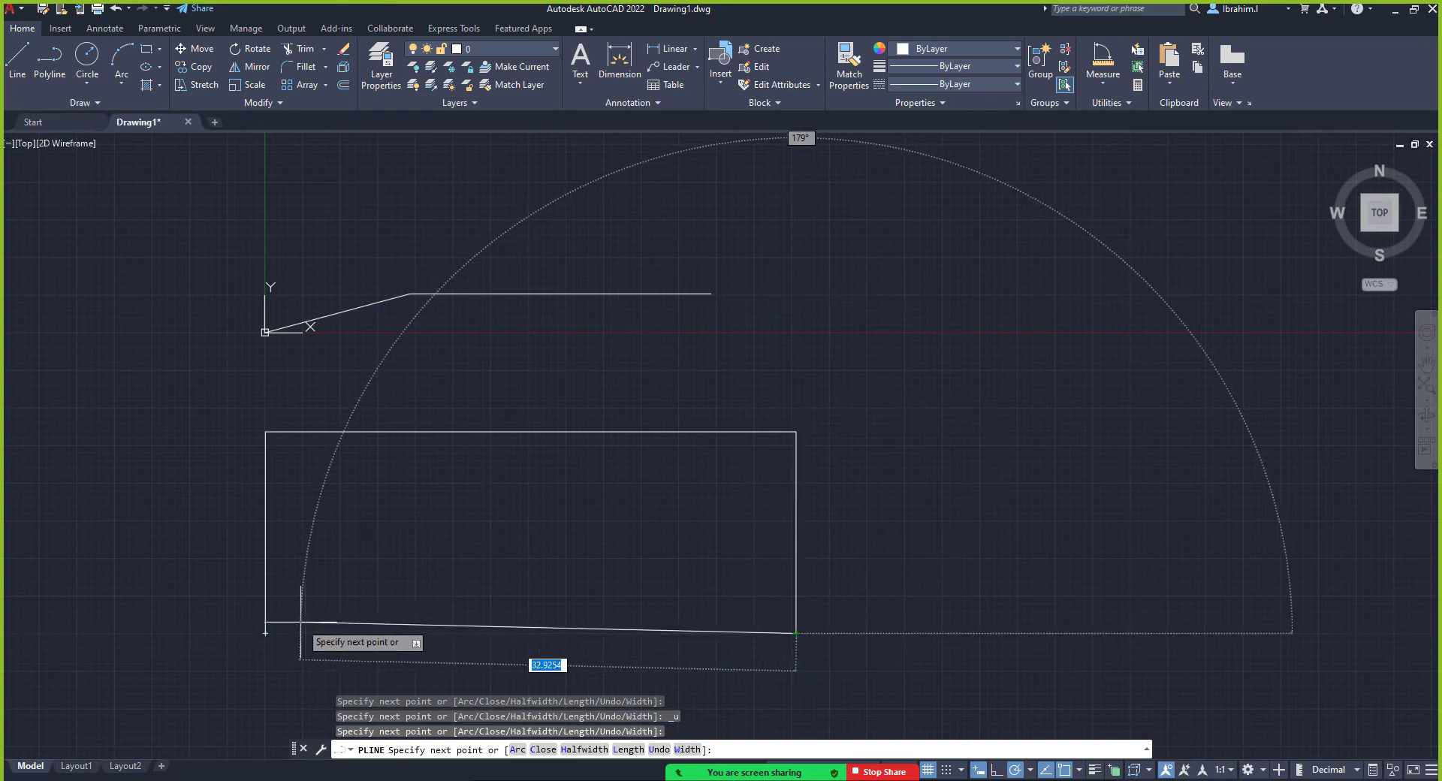
right_click(384, 601)
click(417, 428)
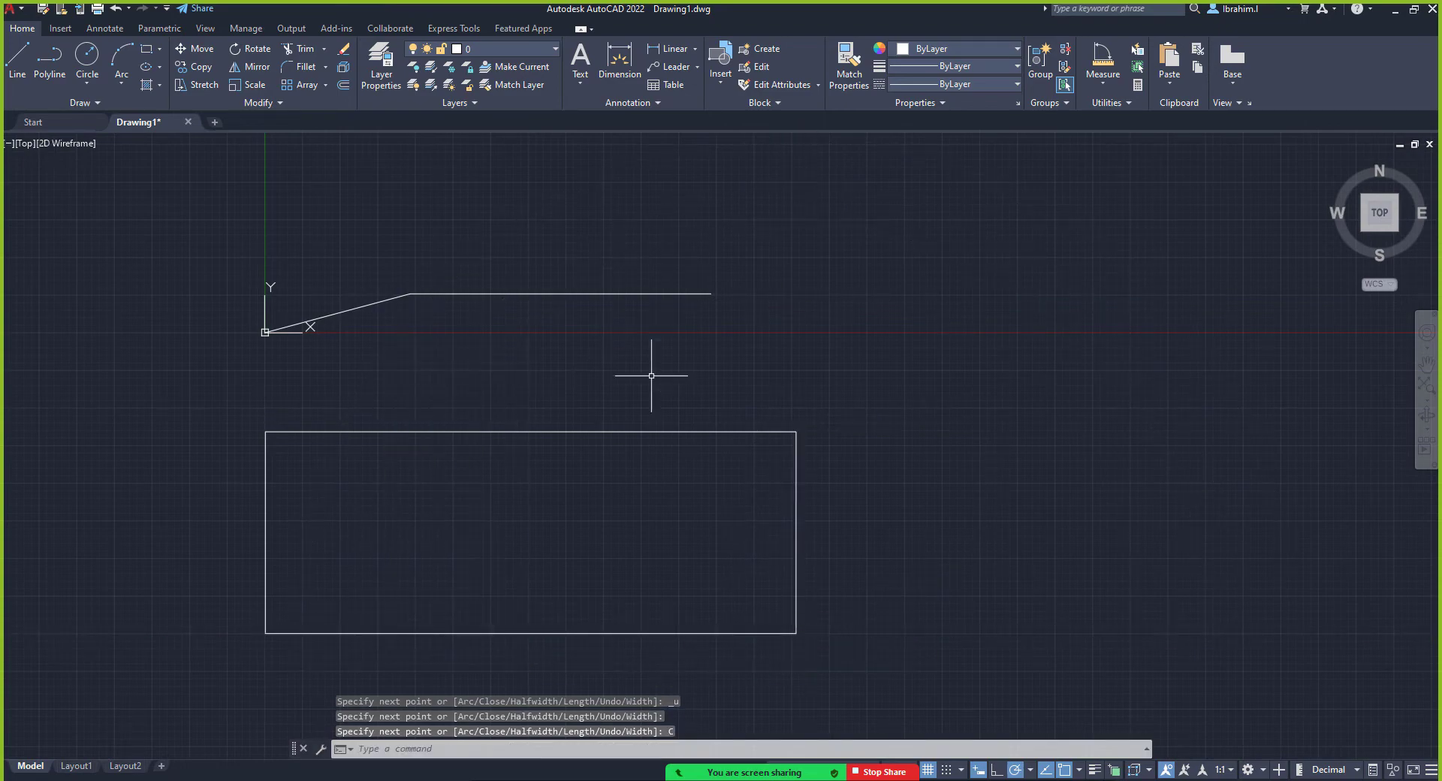
Draw a closed rectangle about 32 by 13 units with the Line tool beside the polyline rectangle, level with its upper and lower edges
click(17, 60)
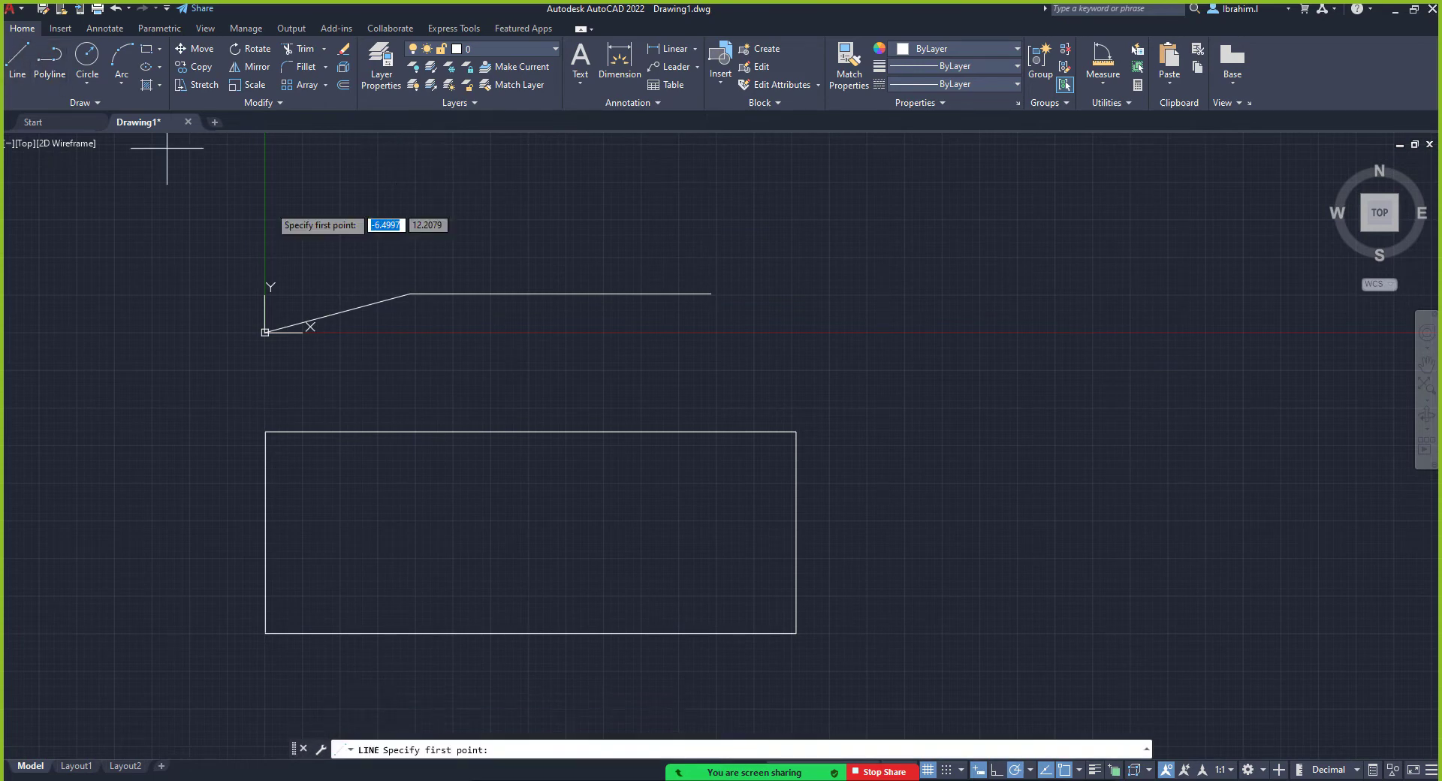
mouse_move(795, 432)
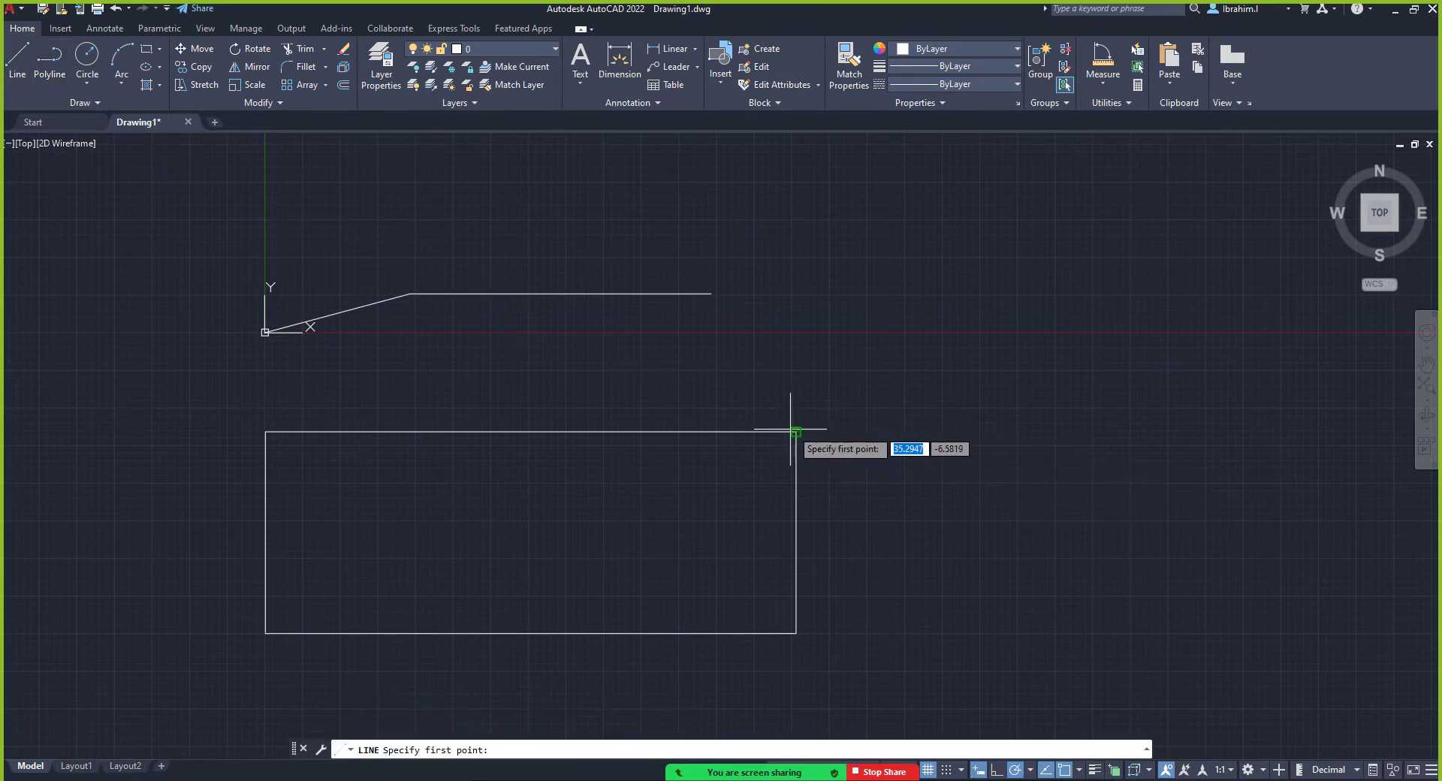
click(910, 432)
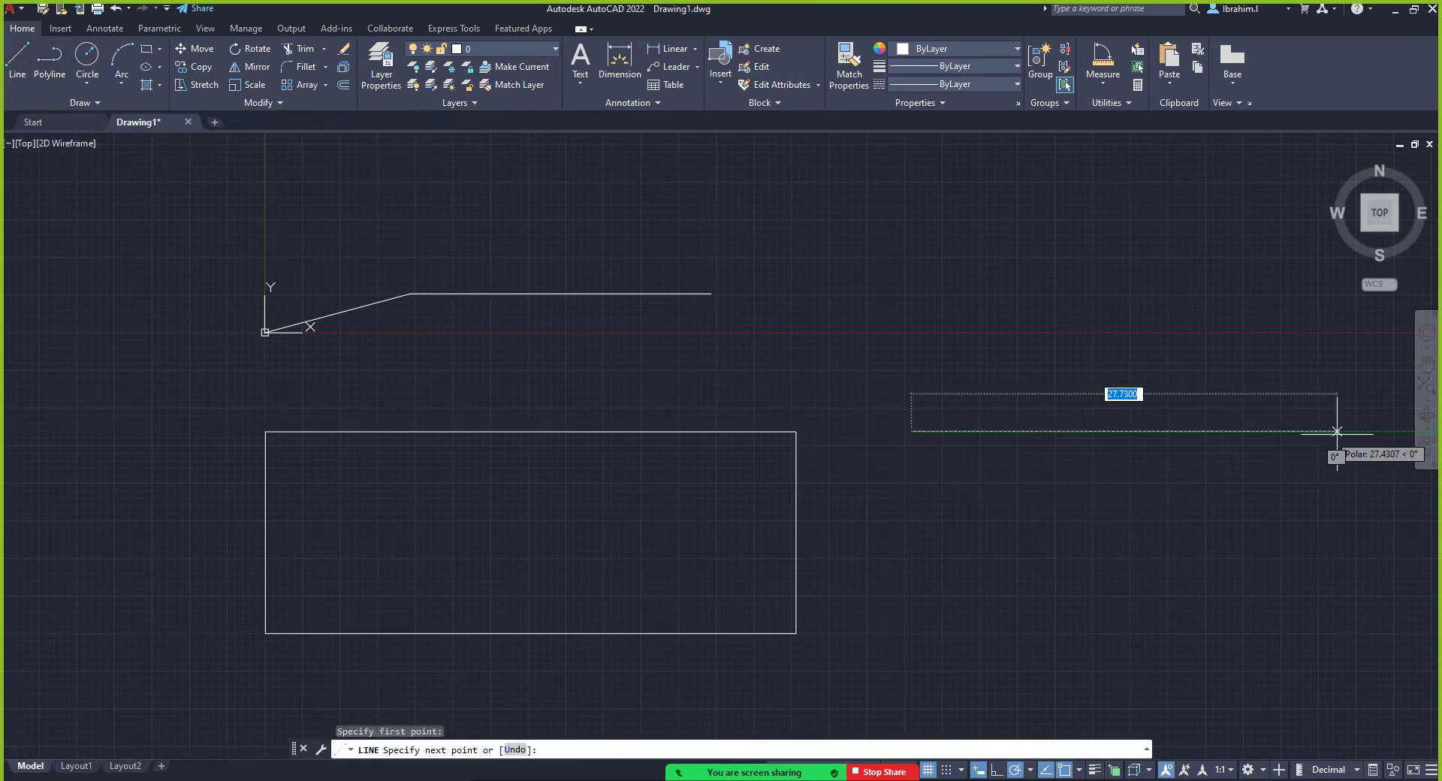
click(1392, 431)
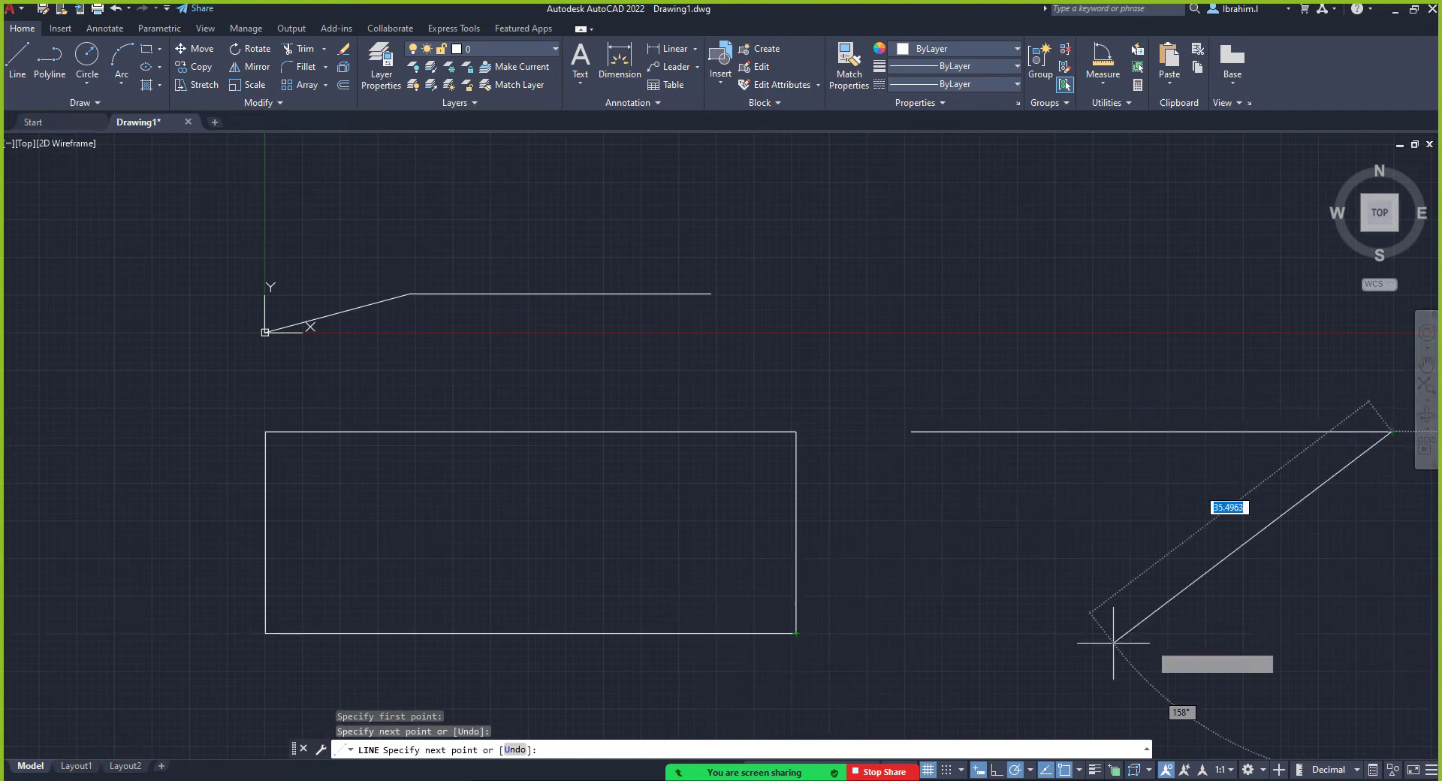
click(1391, 633)
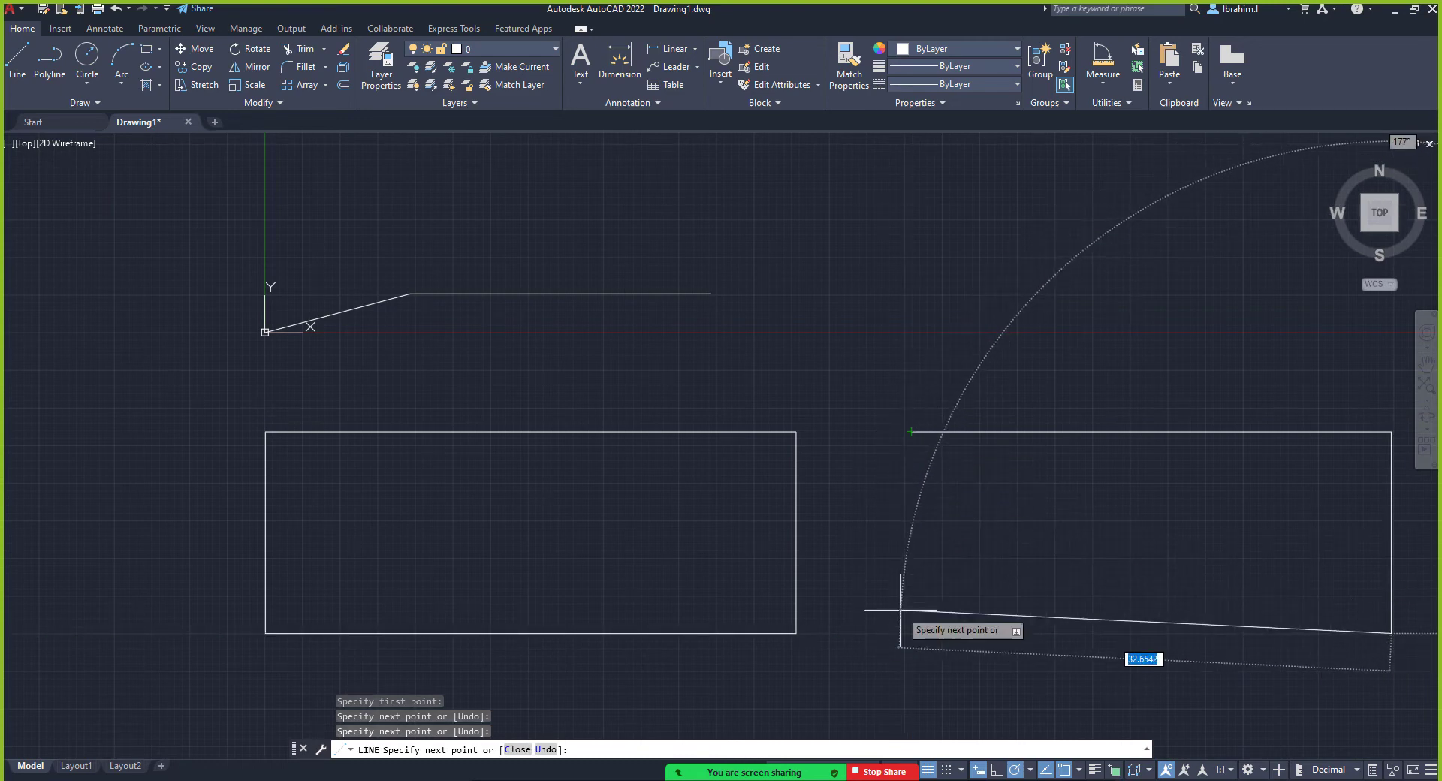
click(911, 633)
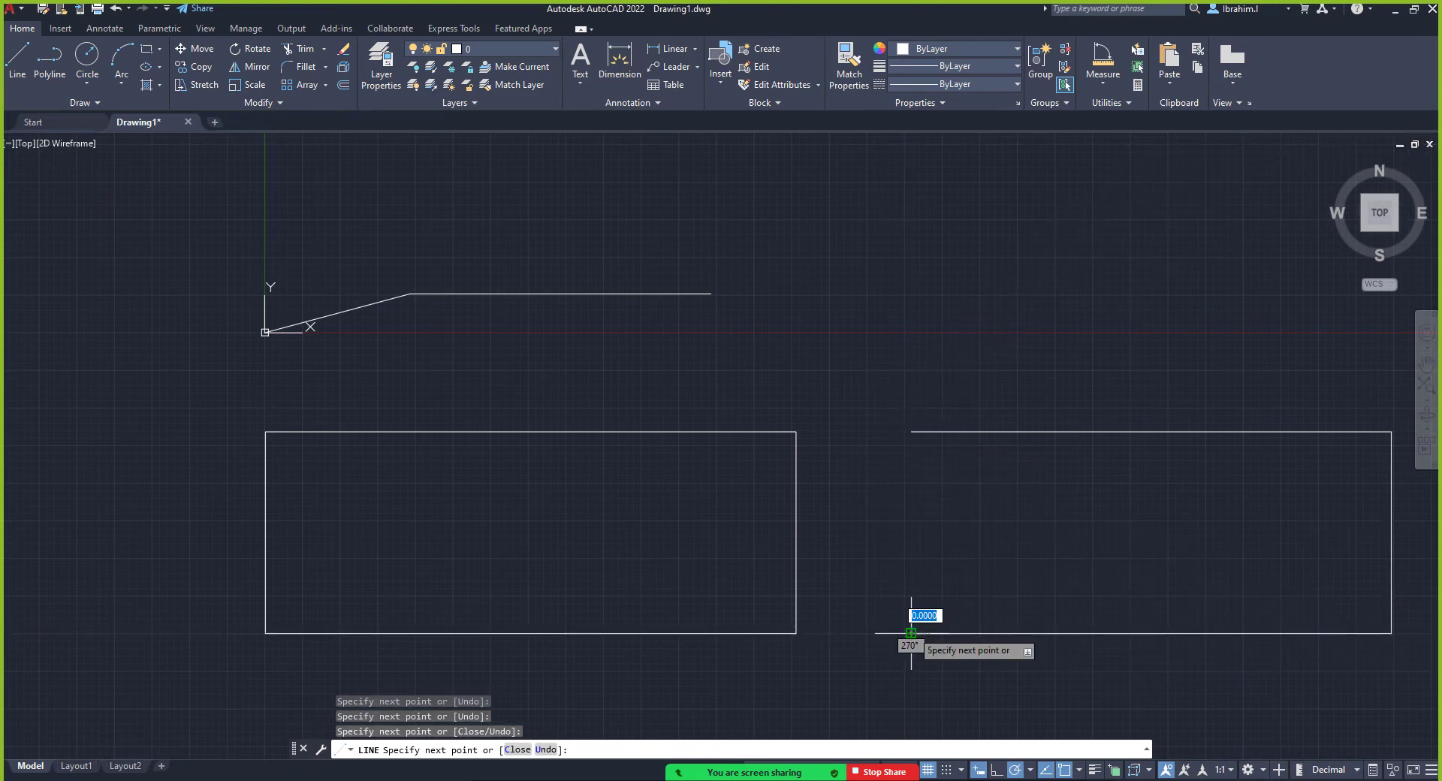
right_click(911, 551)
click(947, 616)
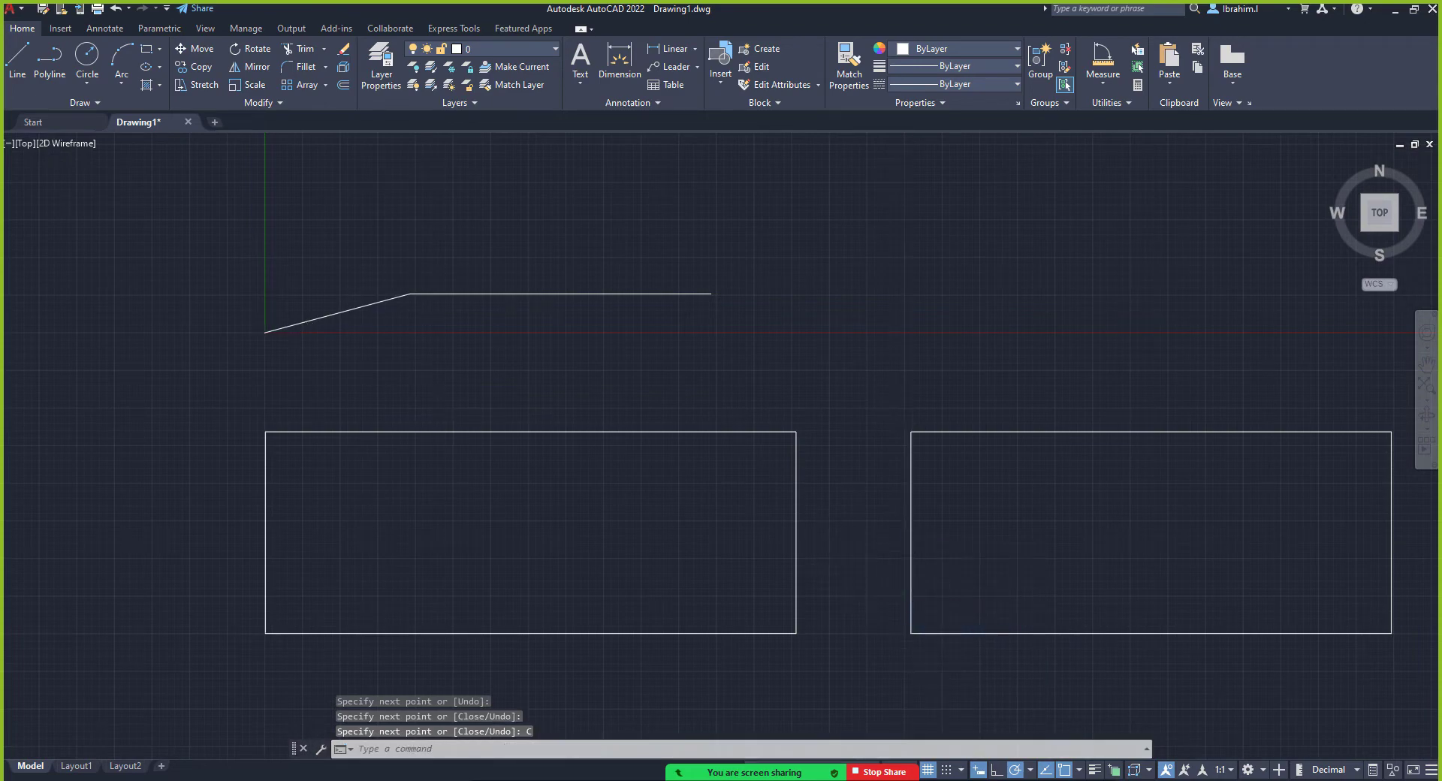
Compare how the polyline rectangle and the separate edges of the line-drawn rectangle are selected
scroll(408, 364, down, 2)
scroll(418, 428, up, 2)
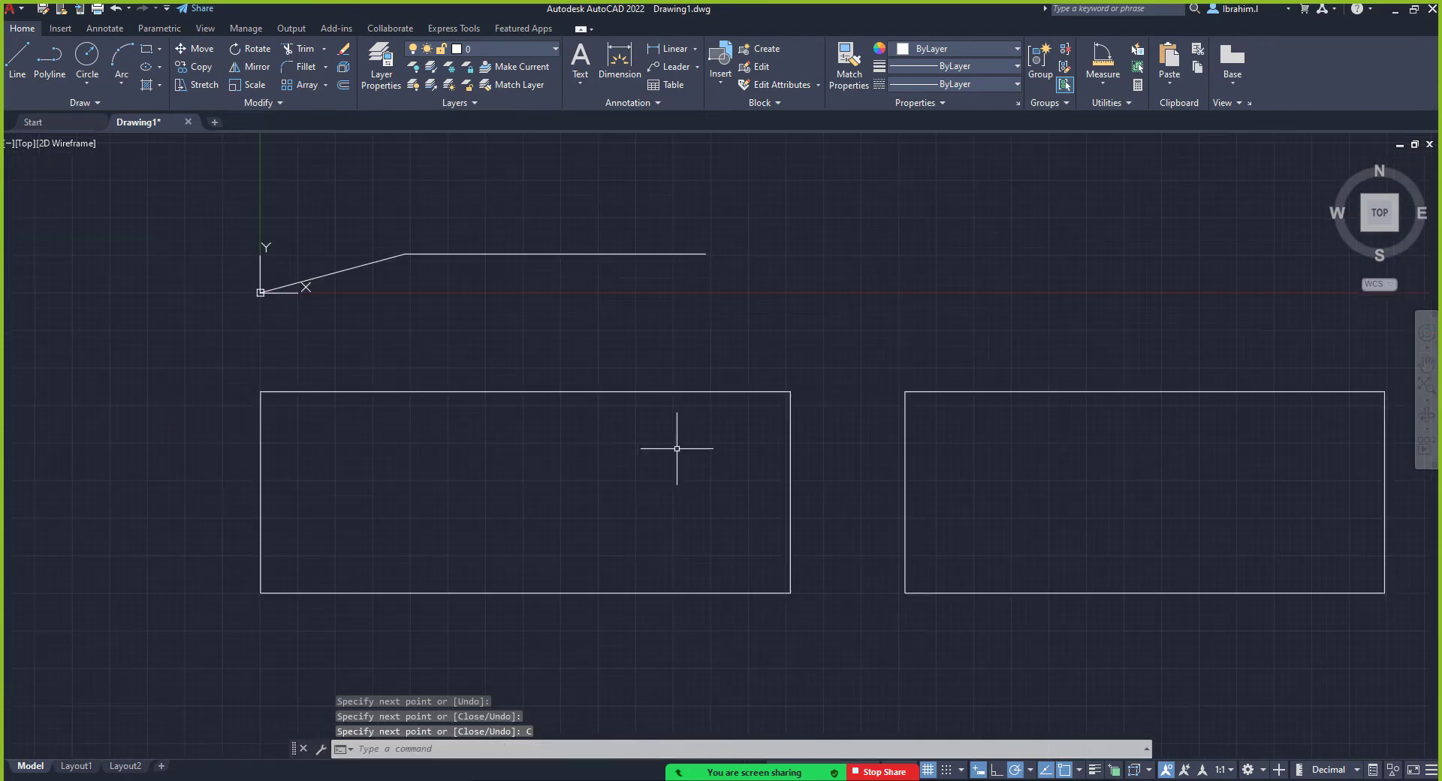
click(660, 391)
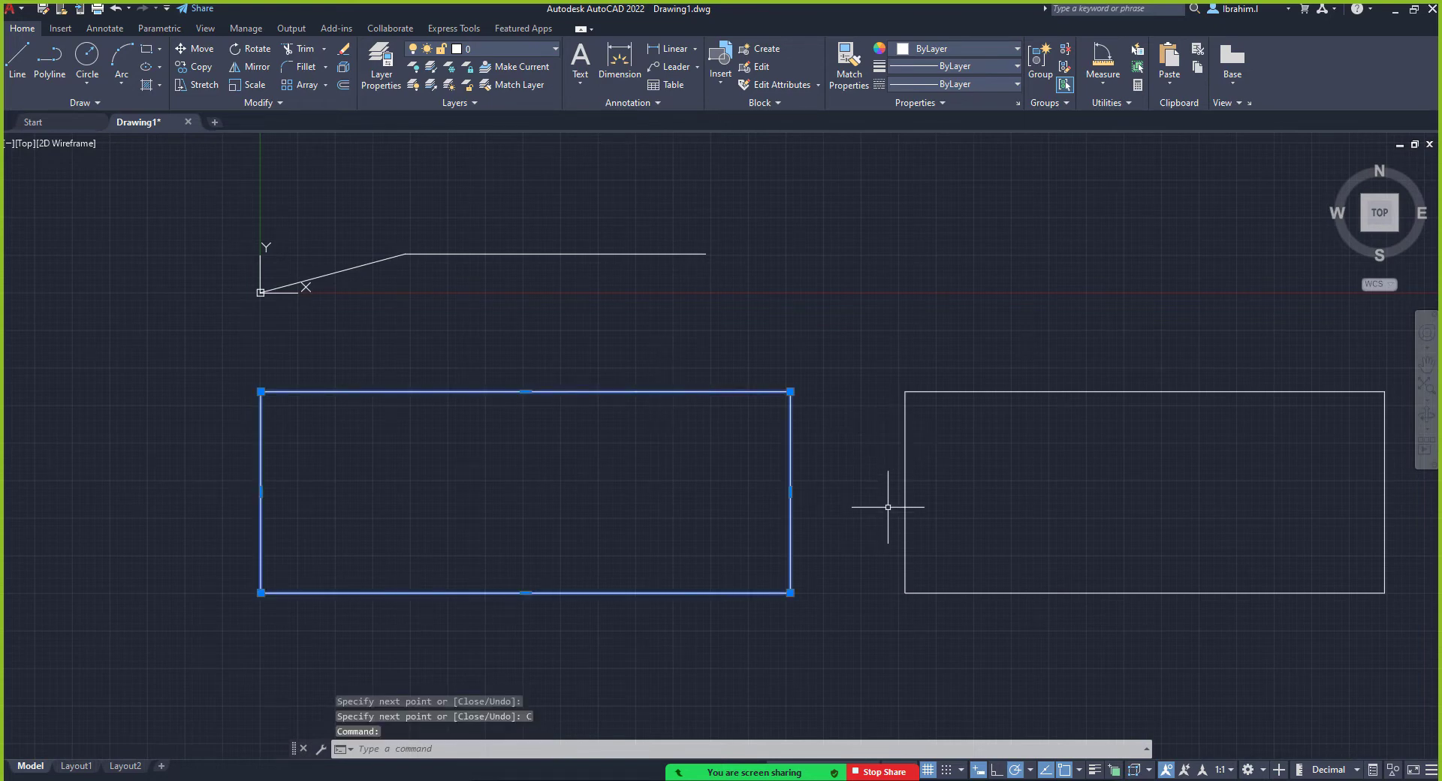
key(Escape)
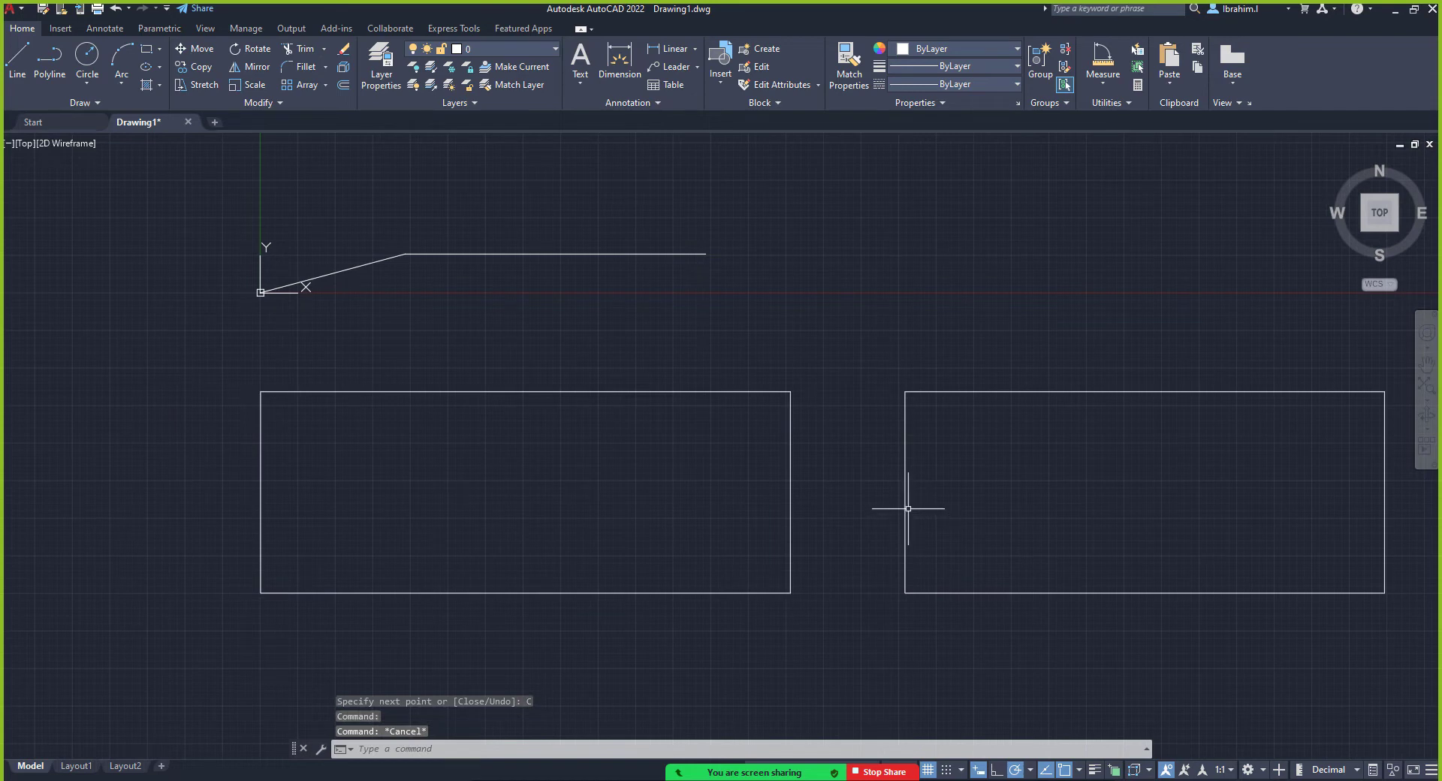
click(906, 508)
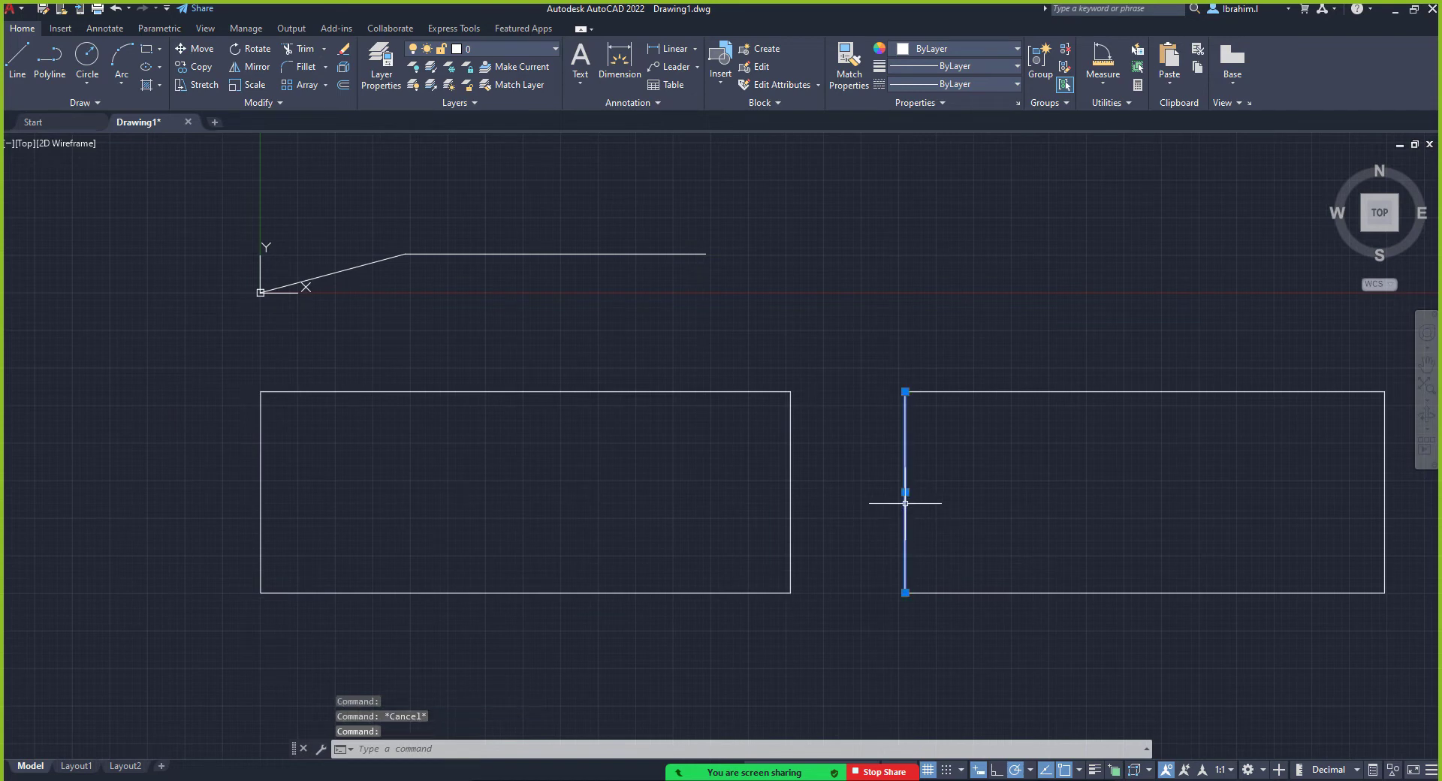
key(Escape)
click(1083, 392)
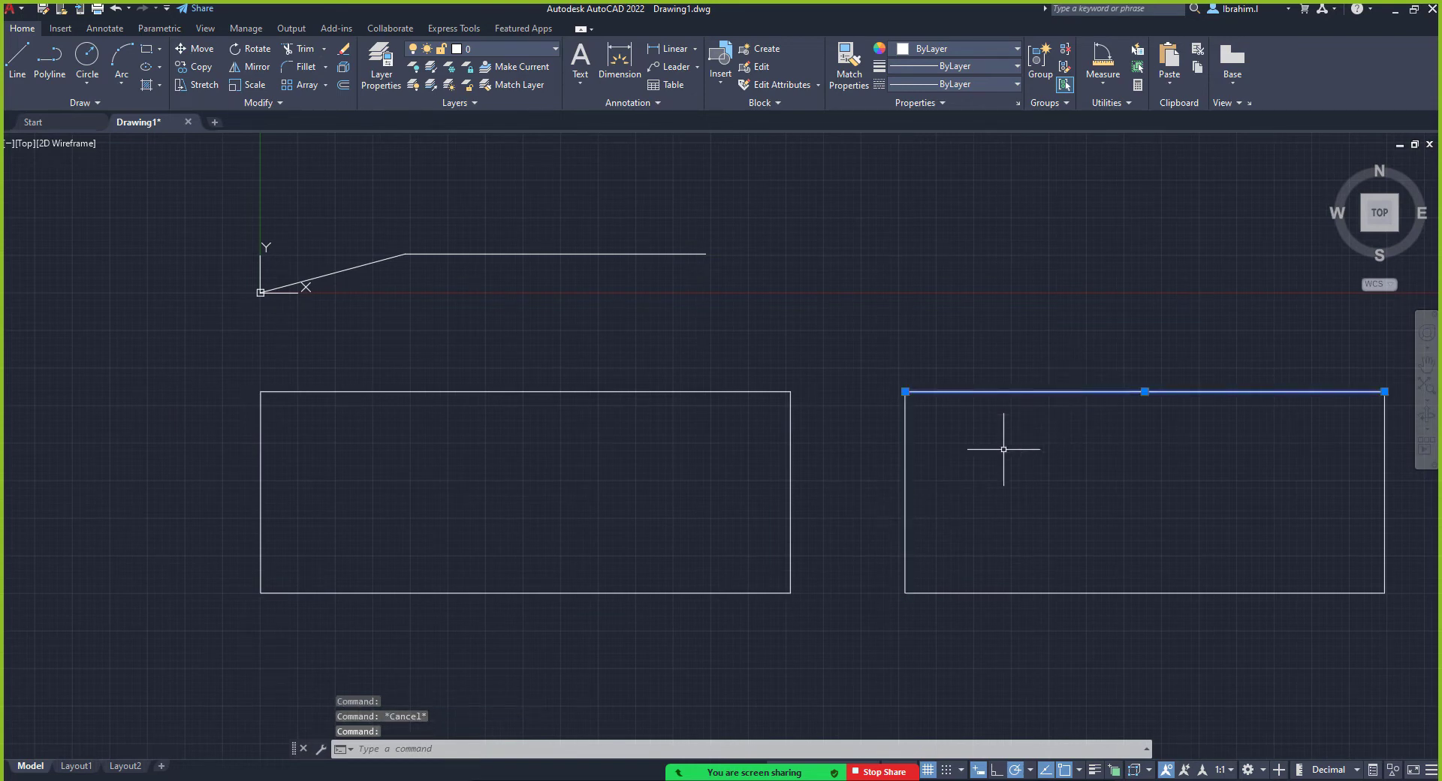
Start a polyline below the first rectangle, aligned with its left edge, and draw a 30-unit horizontal segment in the positive X direction
scroll(766, 450, down, 8)
scroll(786, 453, up, 4)
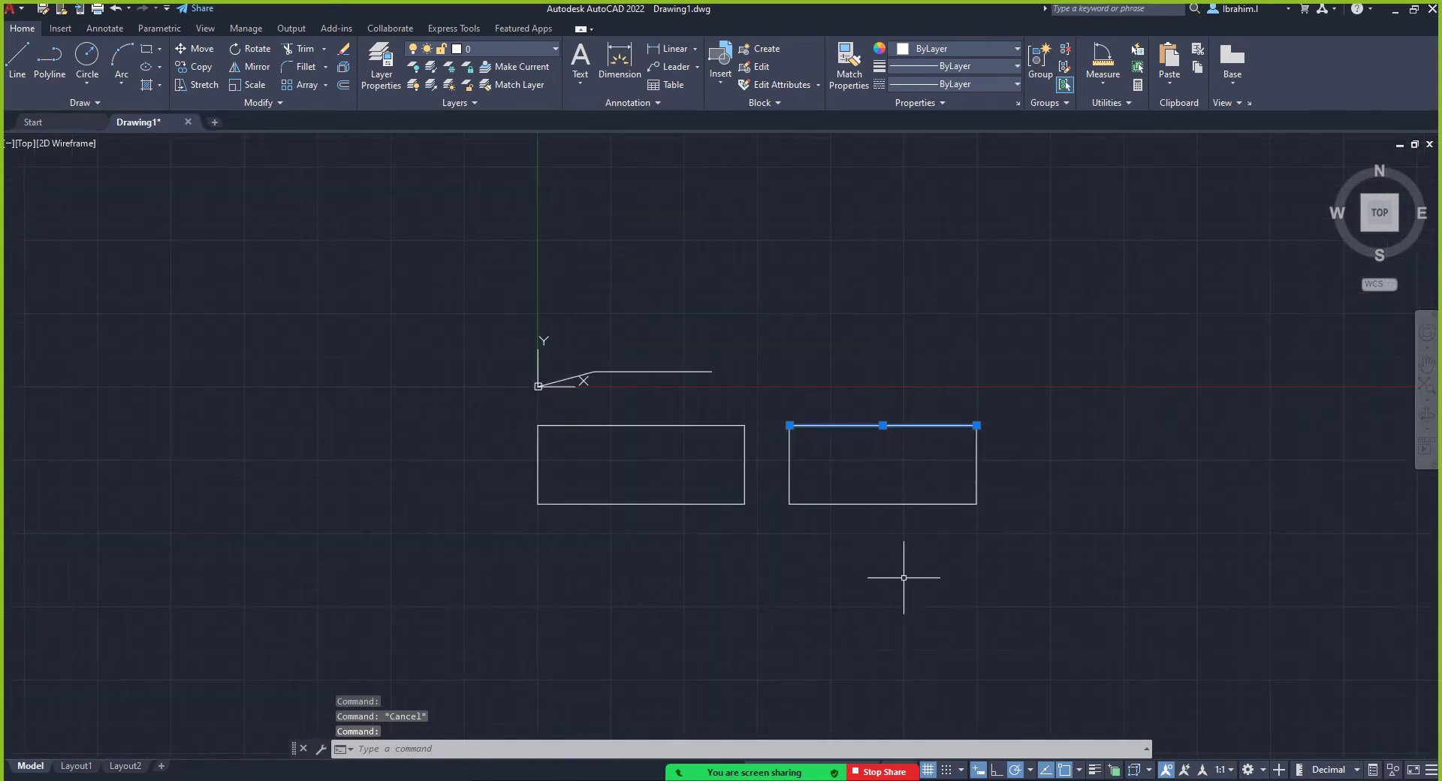
scroll(904, 578, up, 4)
scroll(908, 563, down, 4)
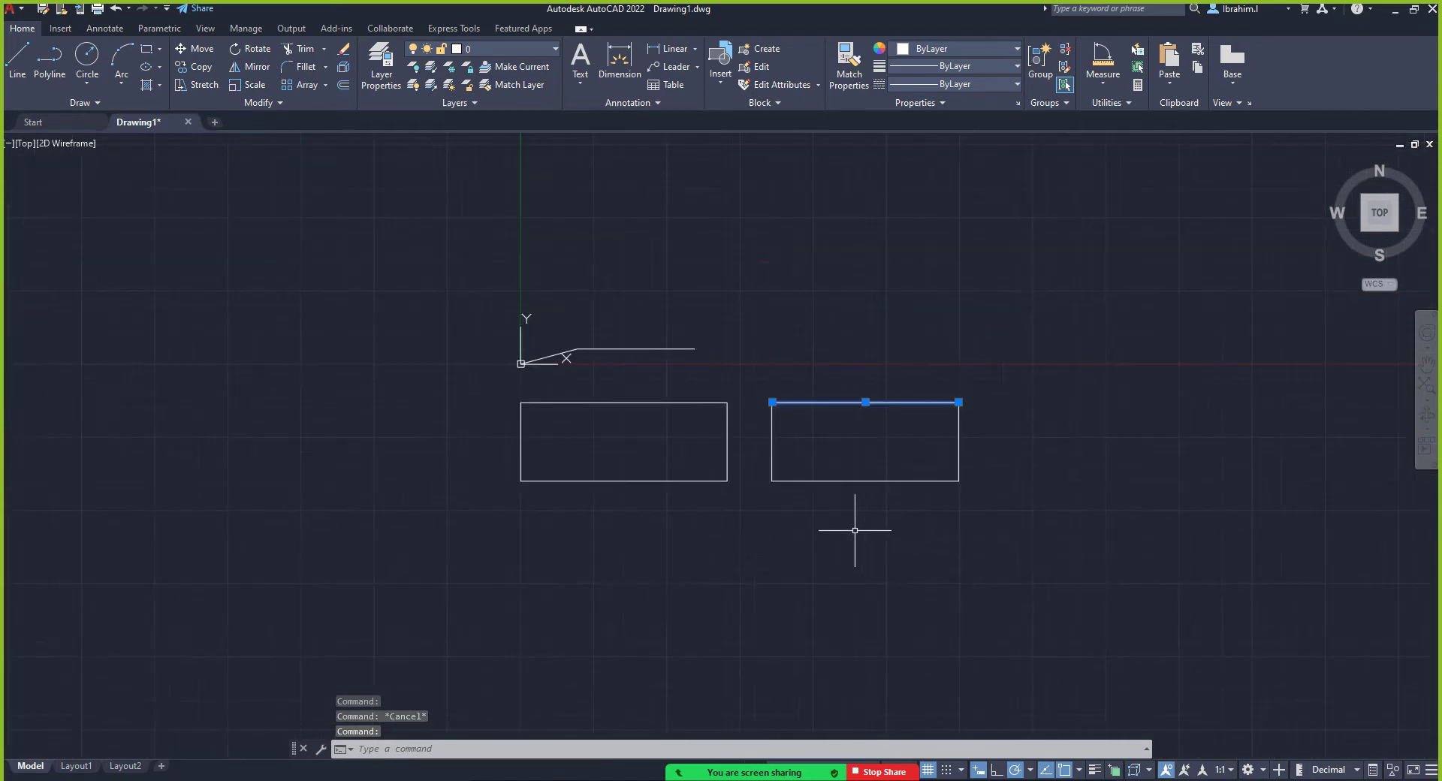
click(38, 73)
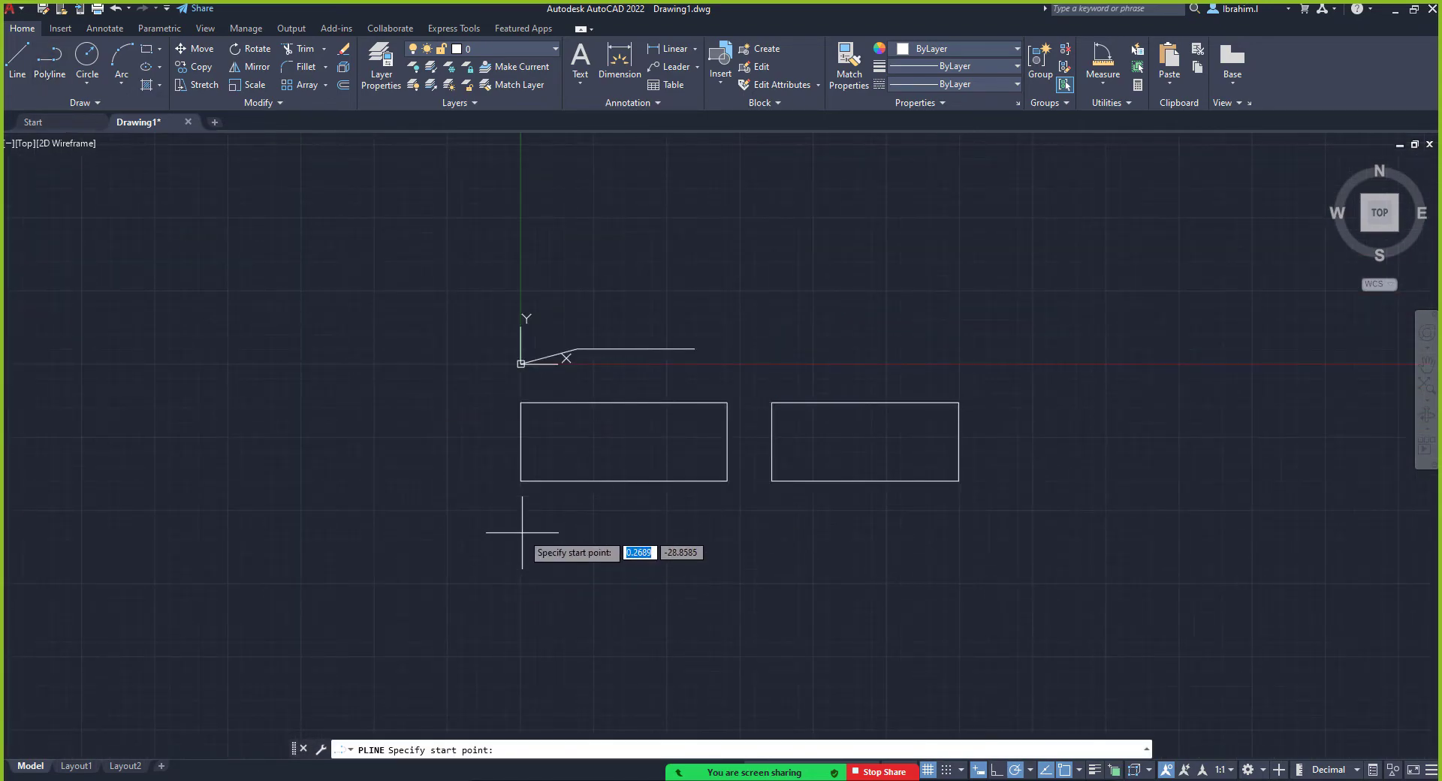
click(519, 575)
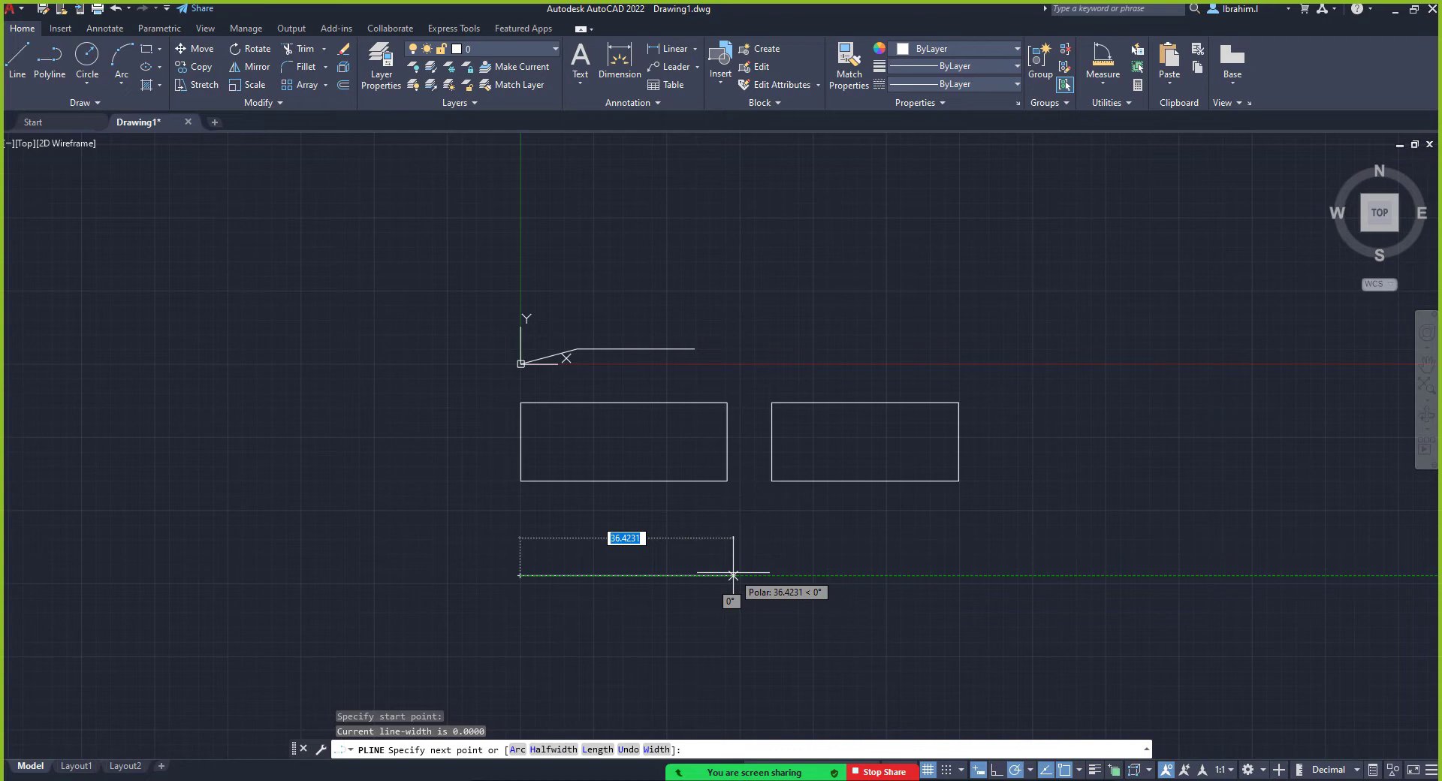
scroll(733, 575, up, 4)
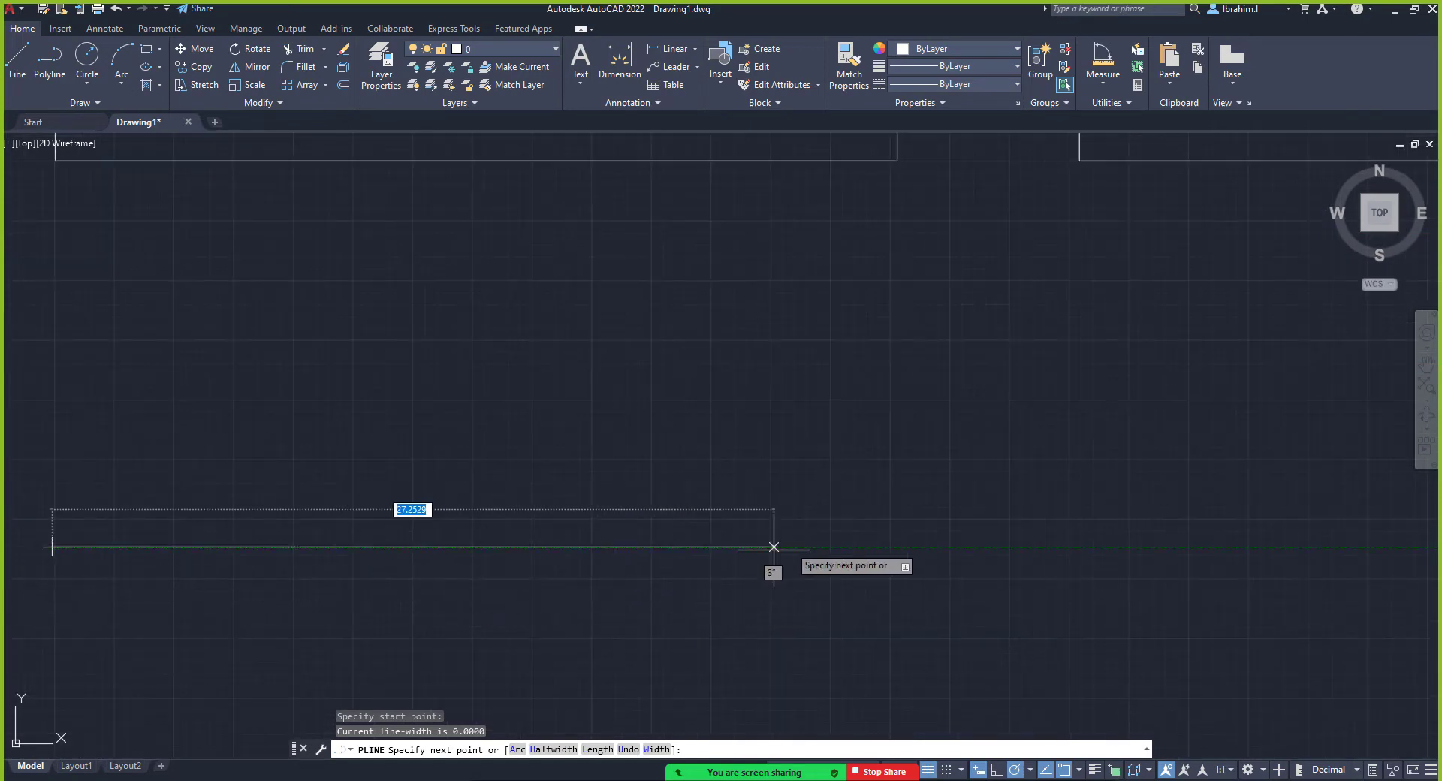
scroll(844, 533, down, 4)
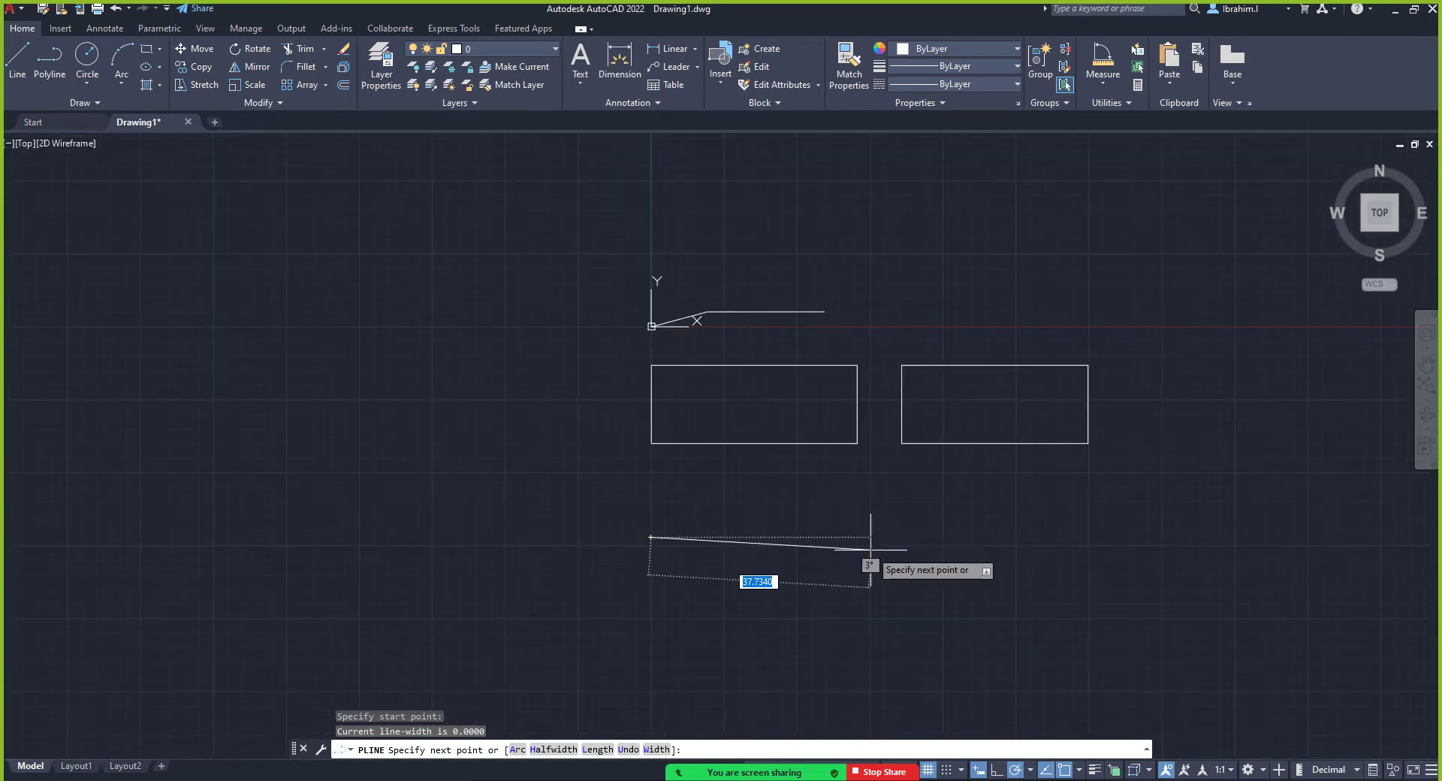
text(30)
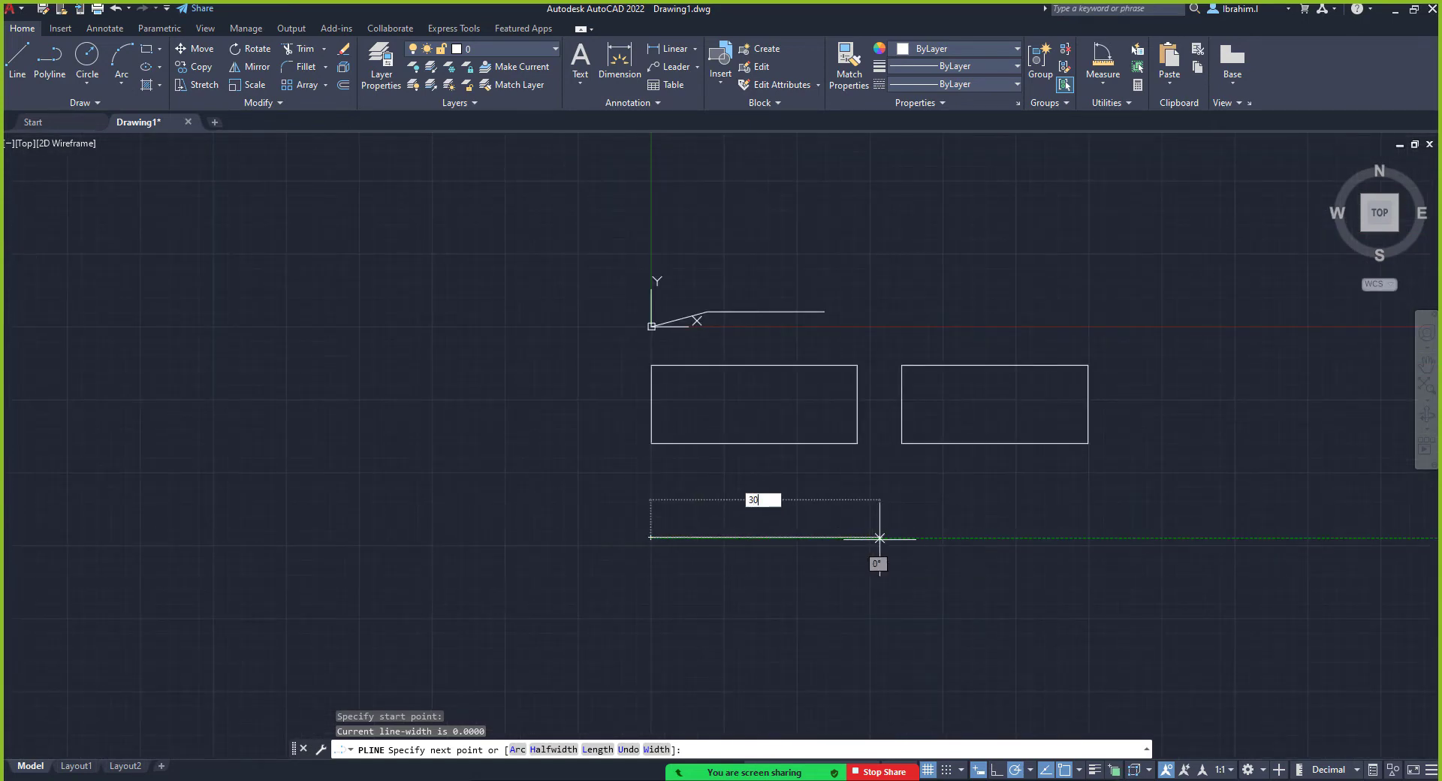
key(Return)
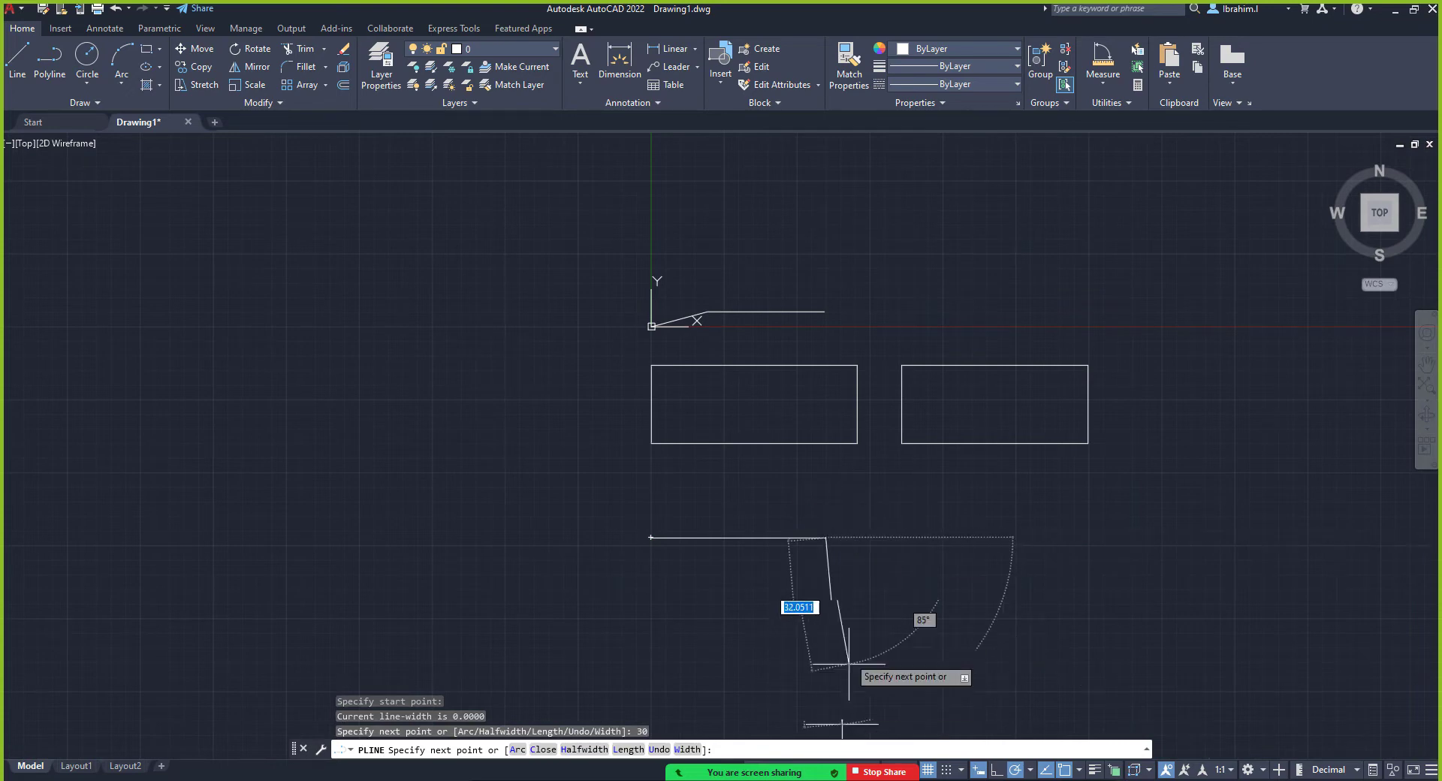
Continue the polyline with a 20-unit segment straight down and a 30-unit horizontal segment back toward the left
scroll(826, 661, up, 5)
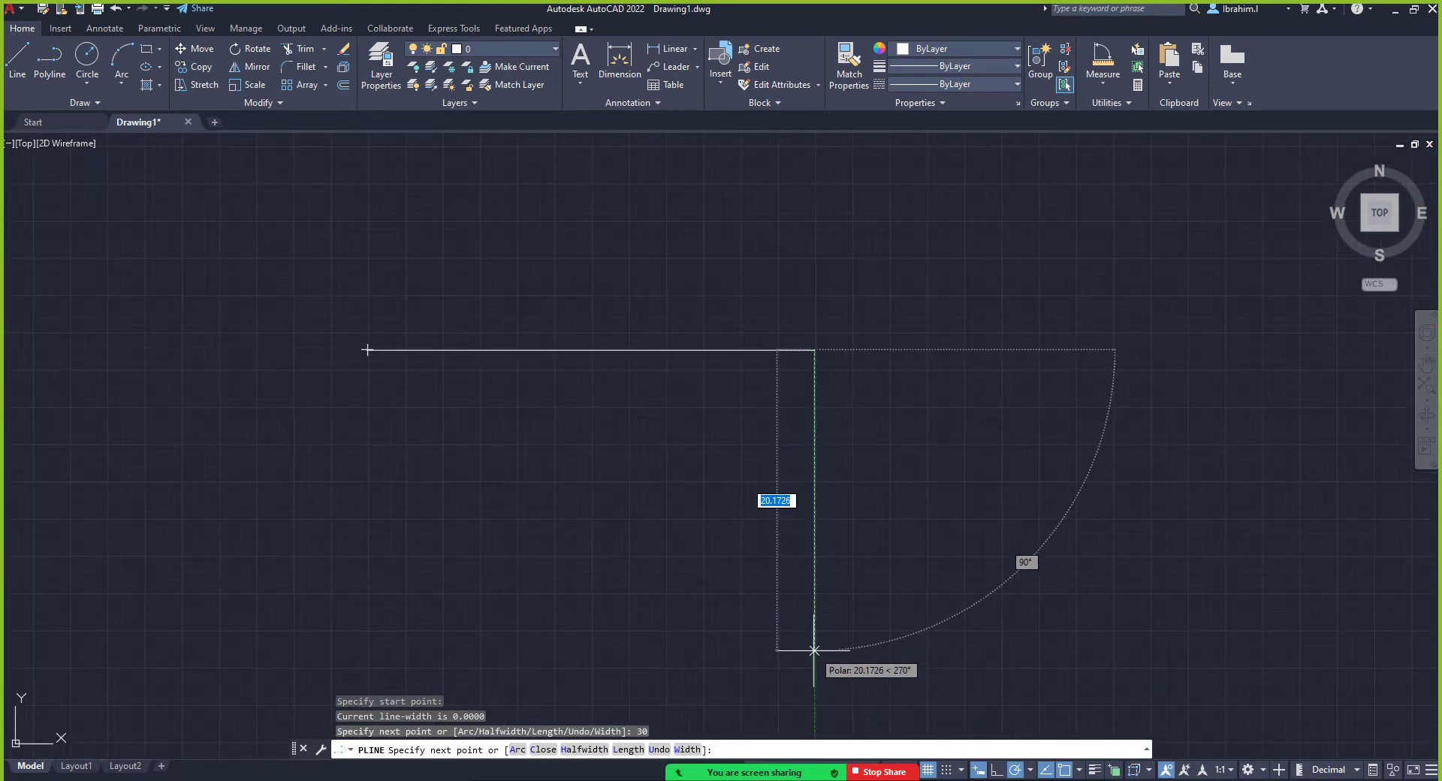
text(20)
key(Return)
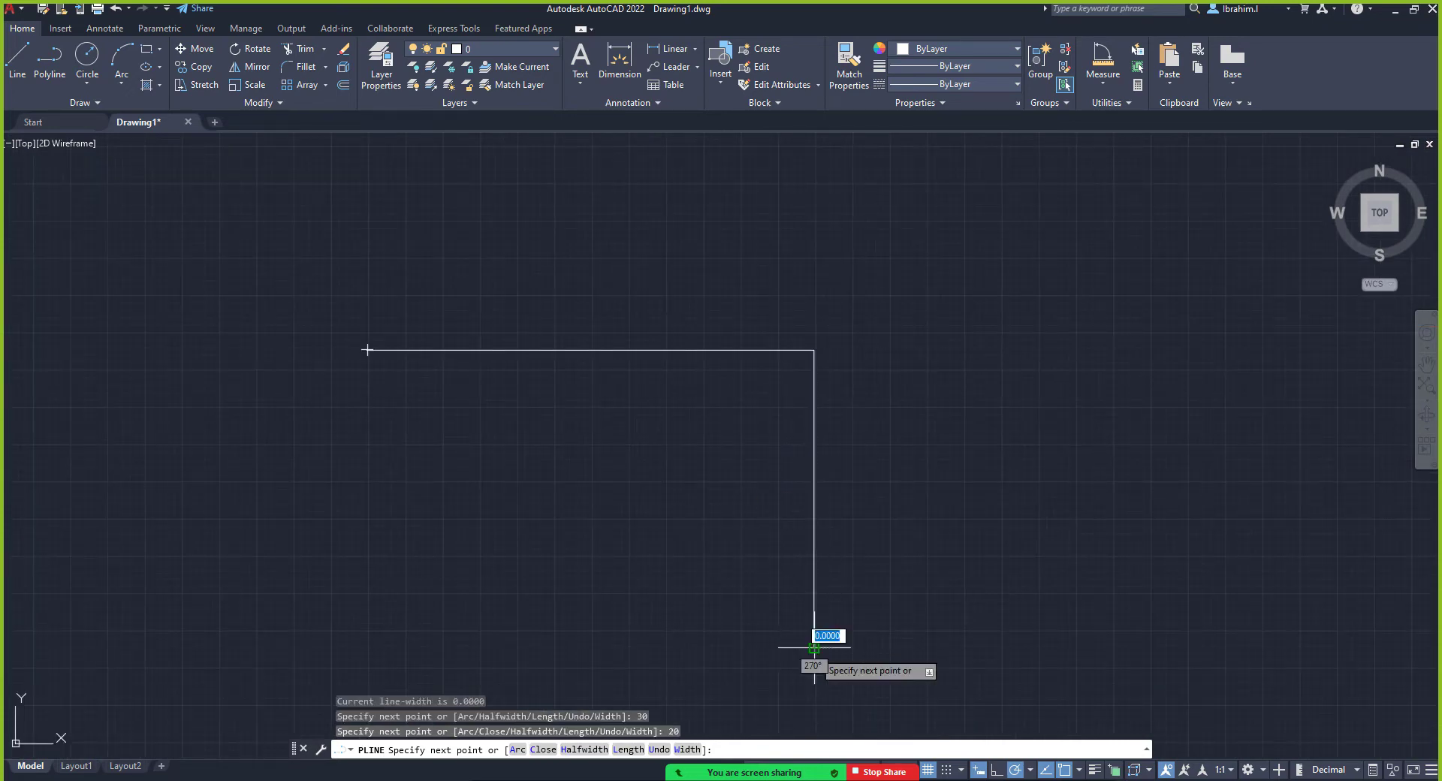
scroll(694, 650, down, 4)
scroll(589, 614, up, 2)
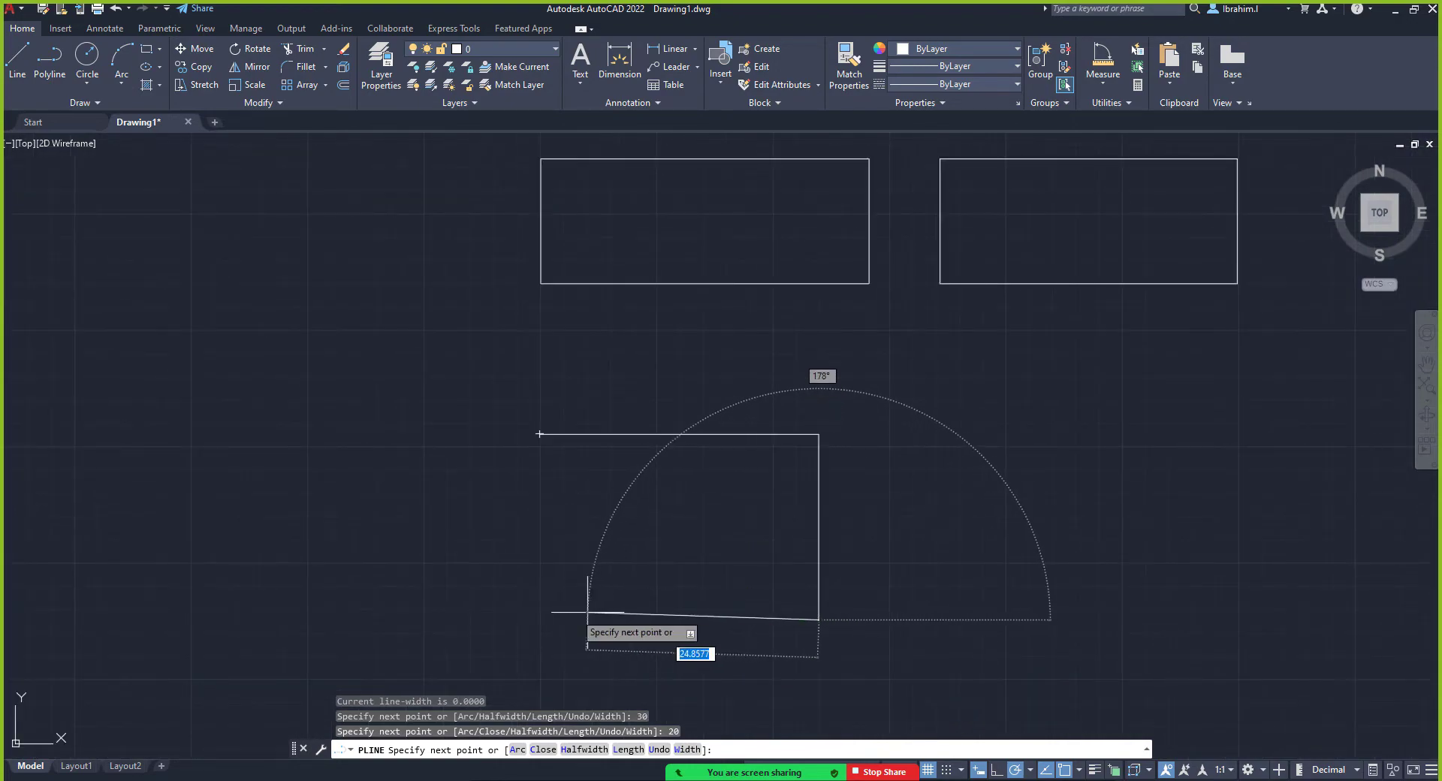
text(30)
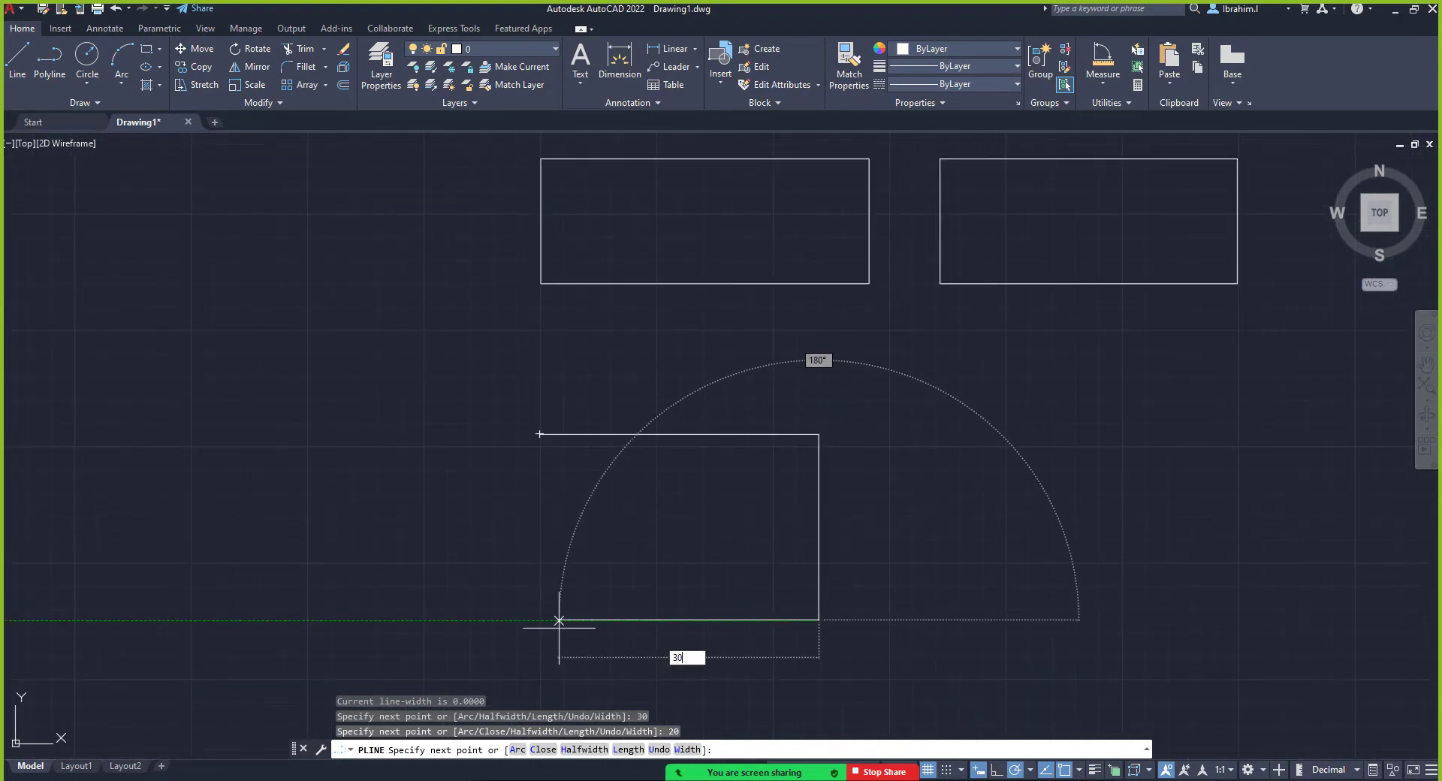
key(Return)
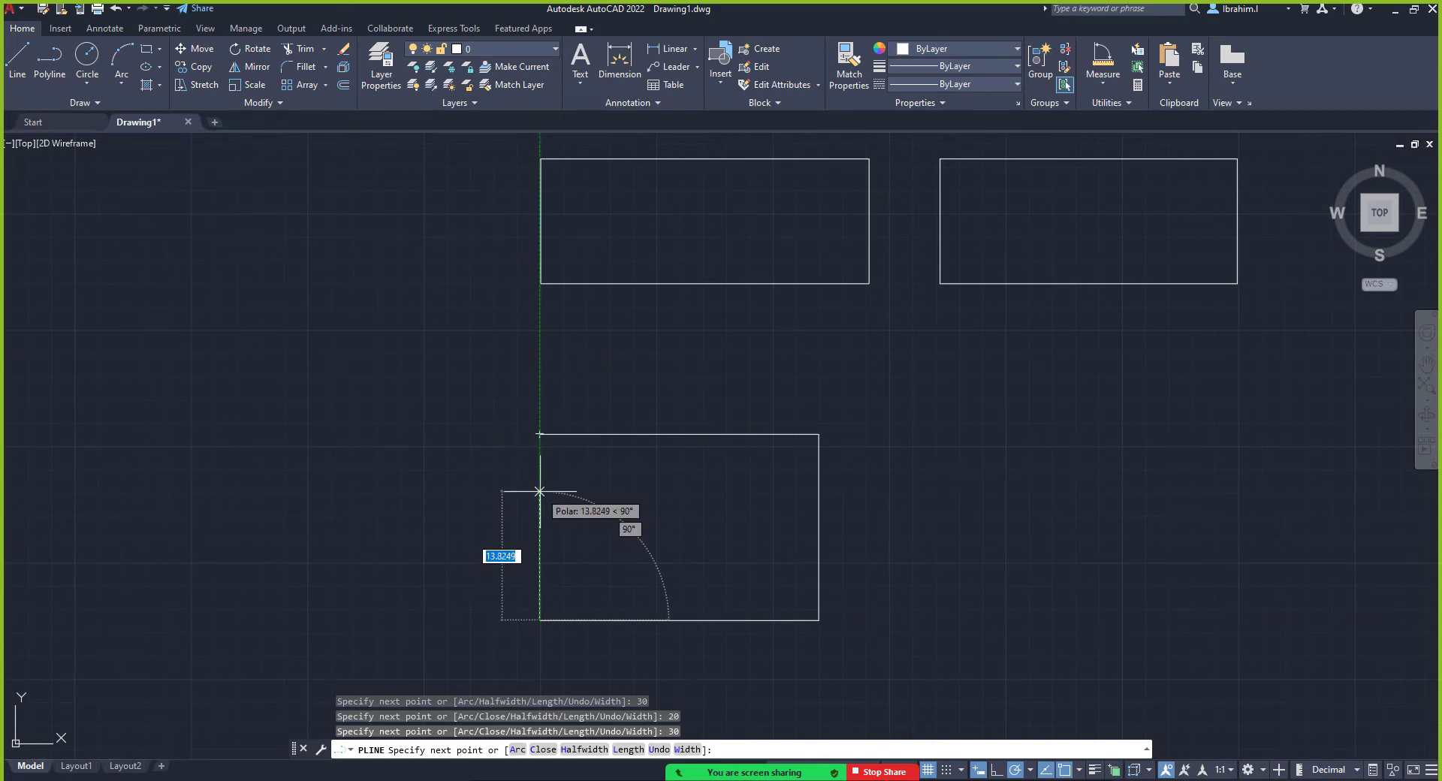
Switch the polyline to arc mode, close the open left side with an arc ending at the start point, and end the command
right_click(539, 491)
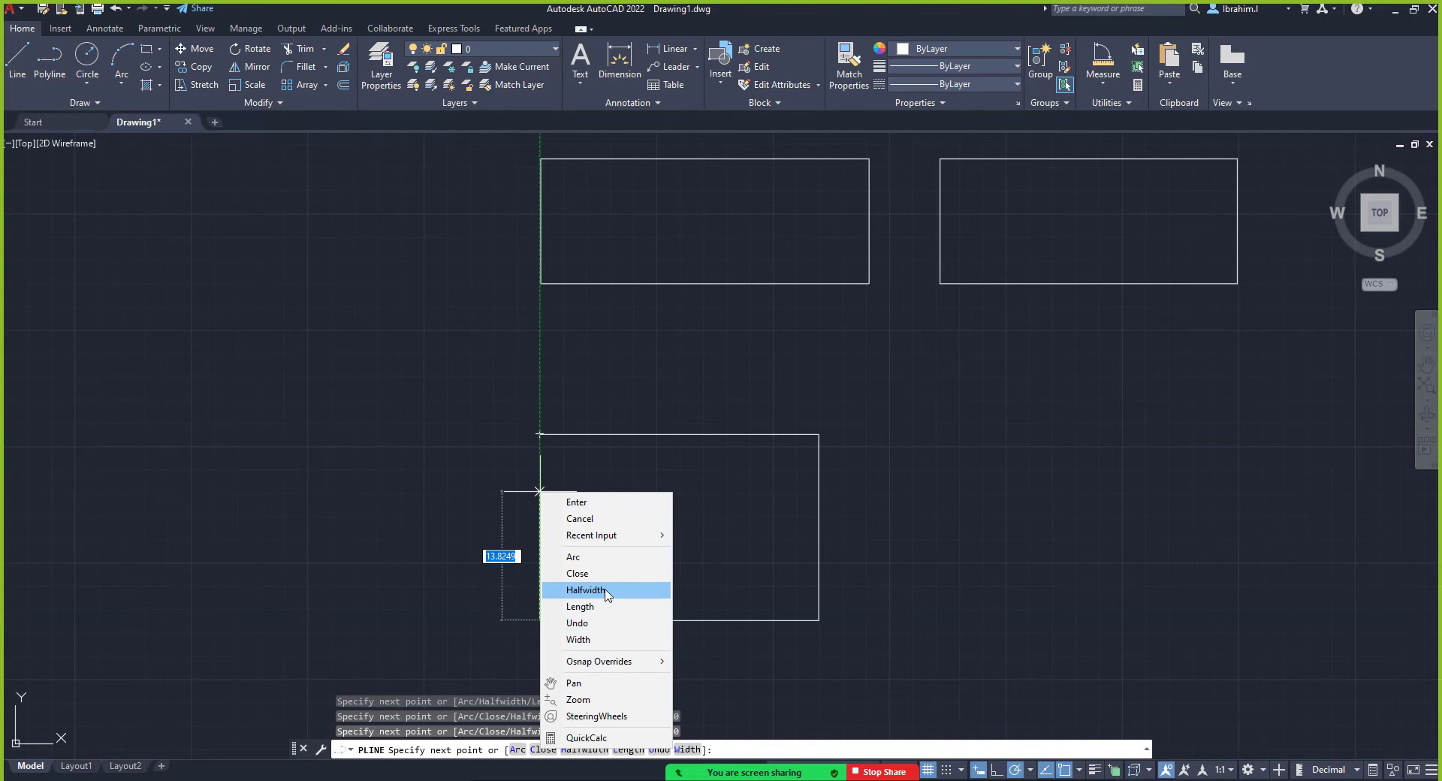
click(573, 556)
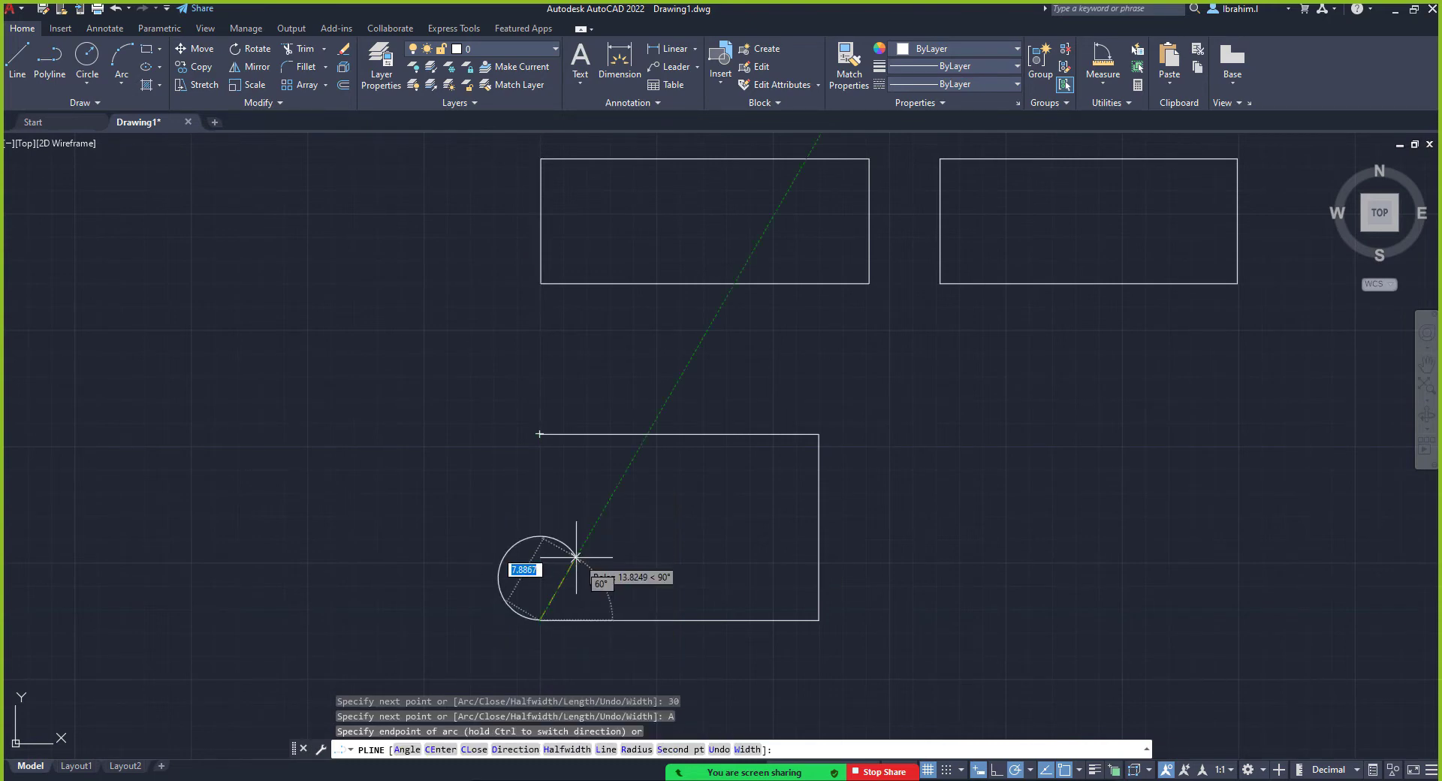
click(539, 434)
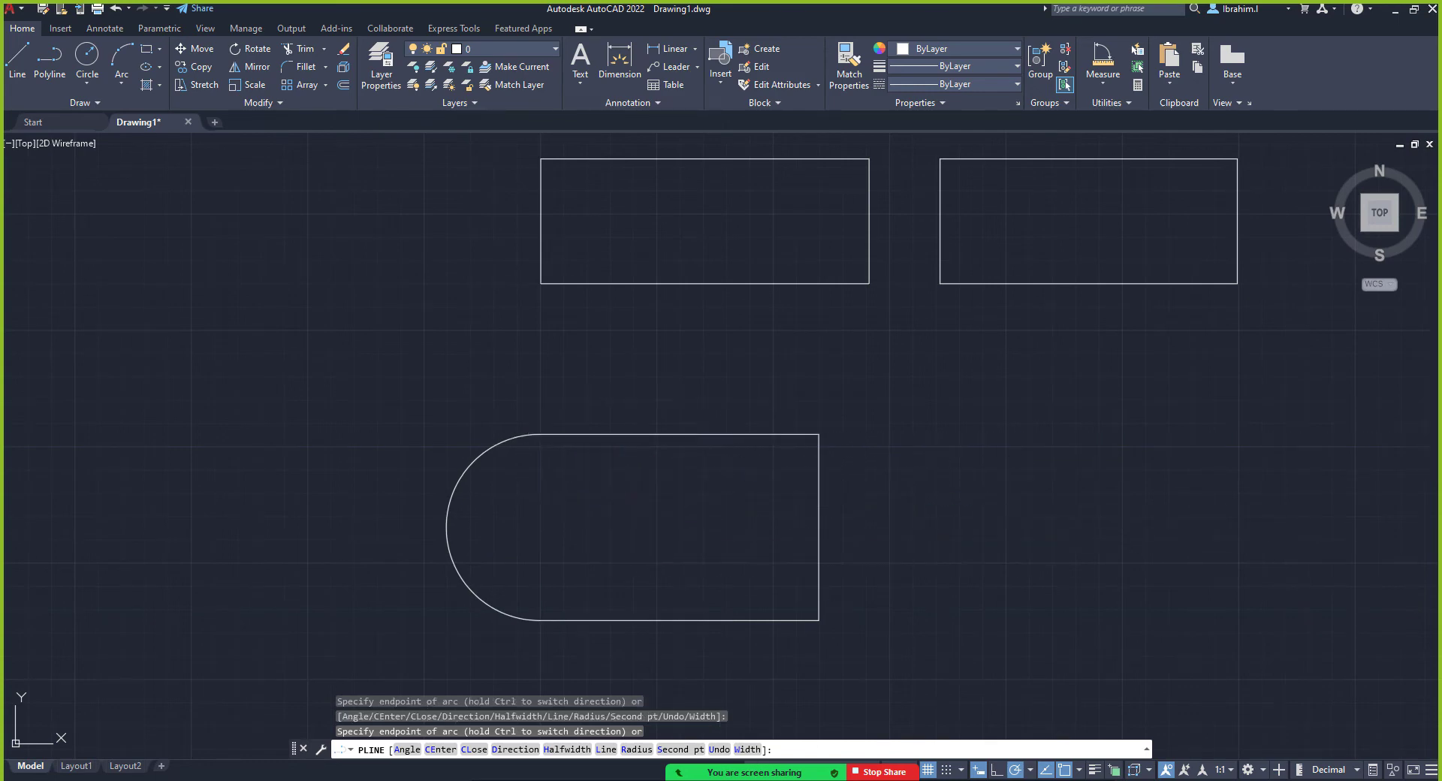
key(Escape)
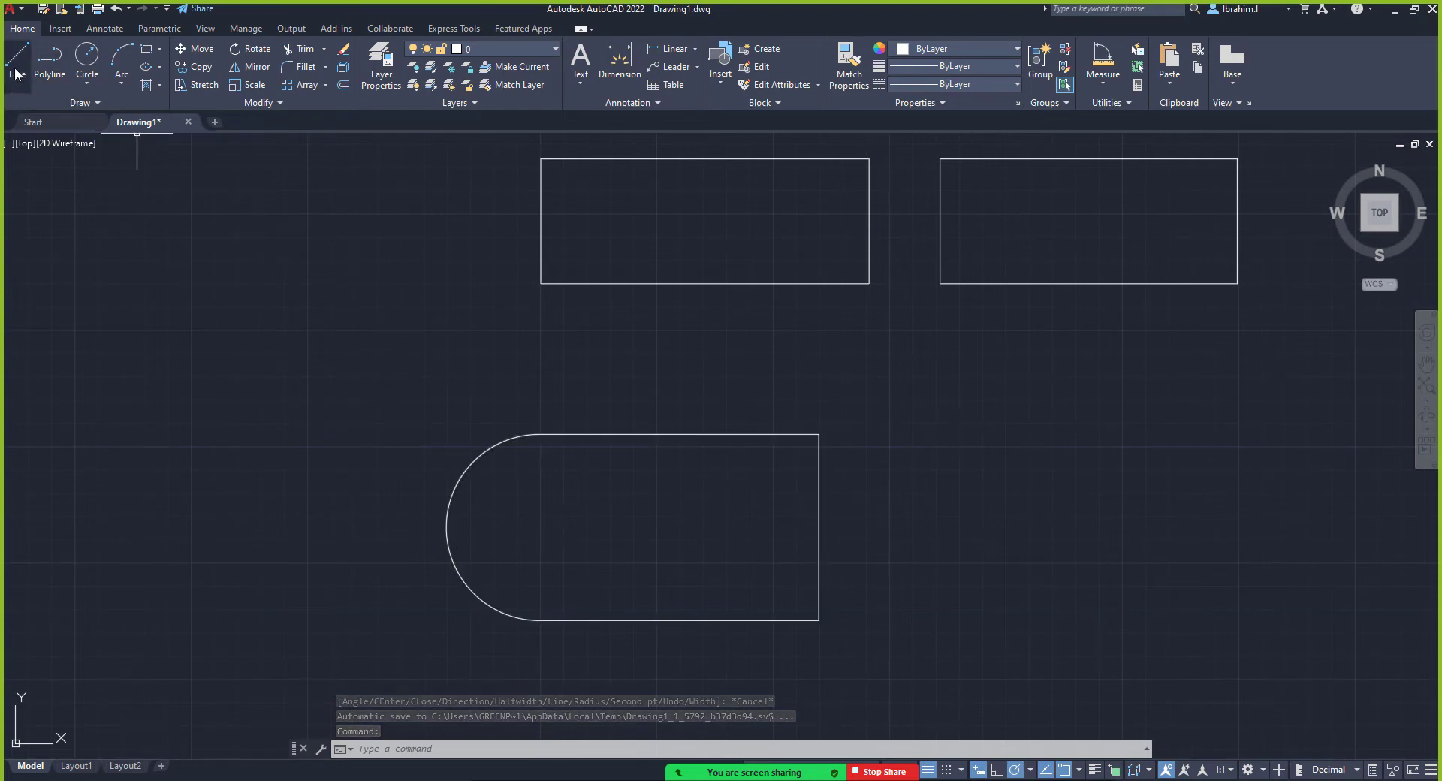
Start a polyline to the right of the arc-ended shape, with its starting and ending widths both set to 10
click(49, 60)
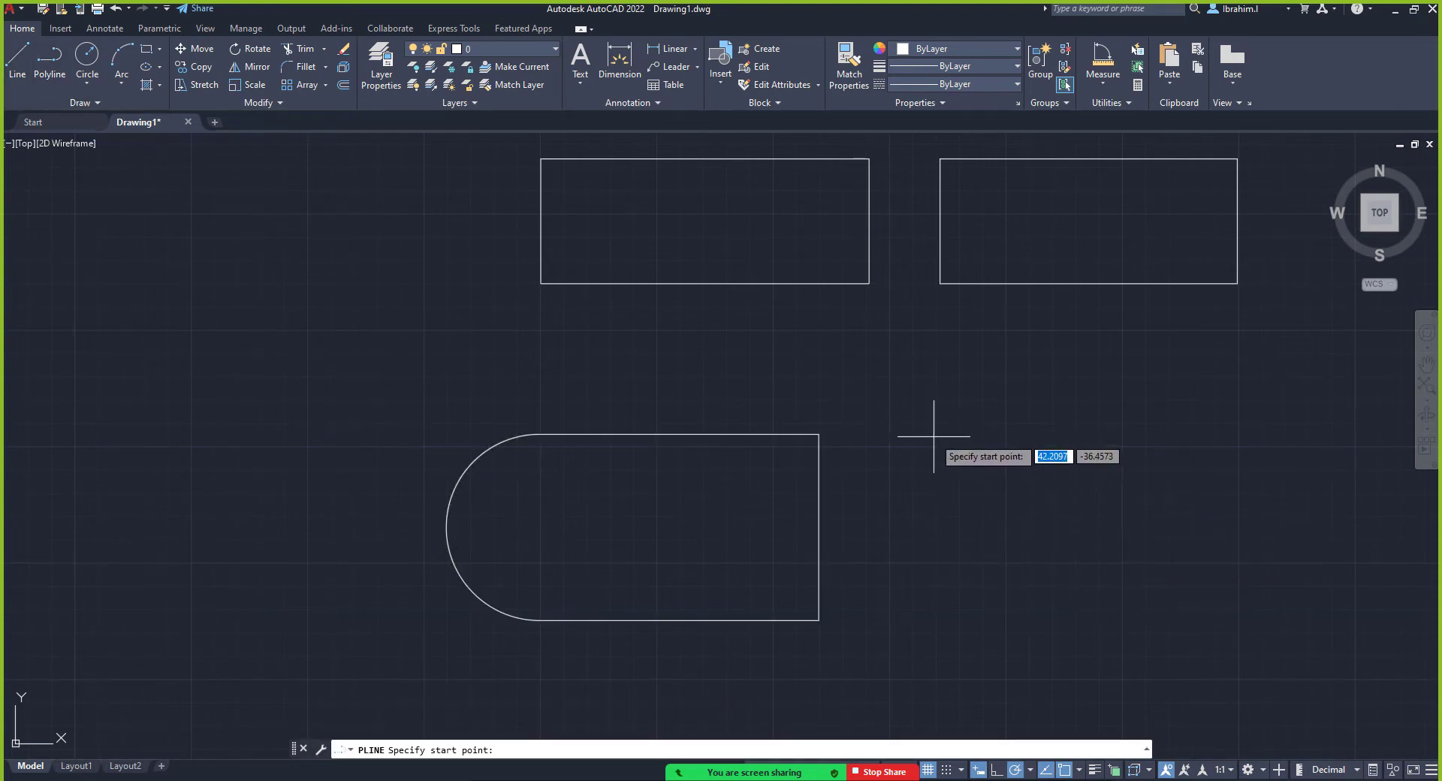
click(946, 434)
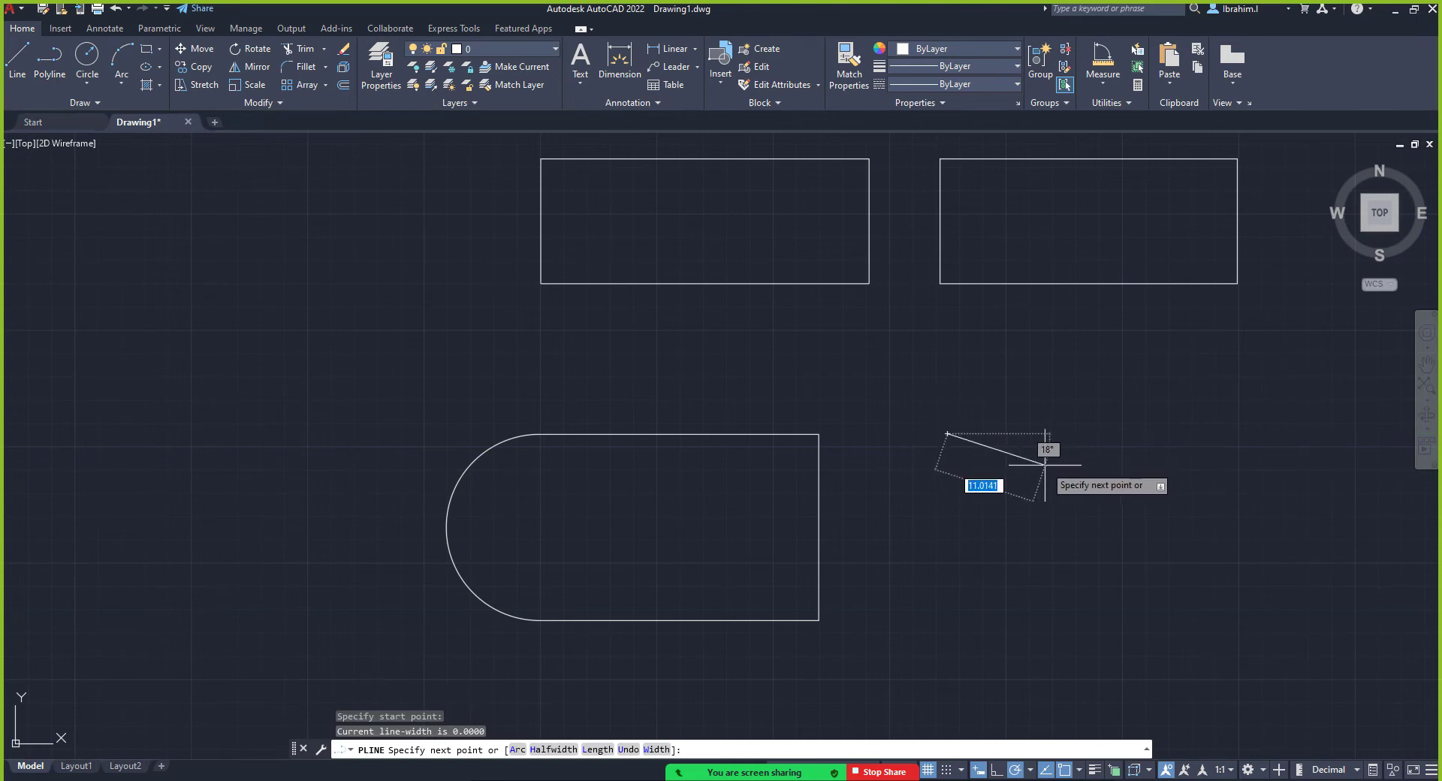
right_click(1124, 434)
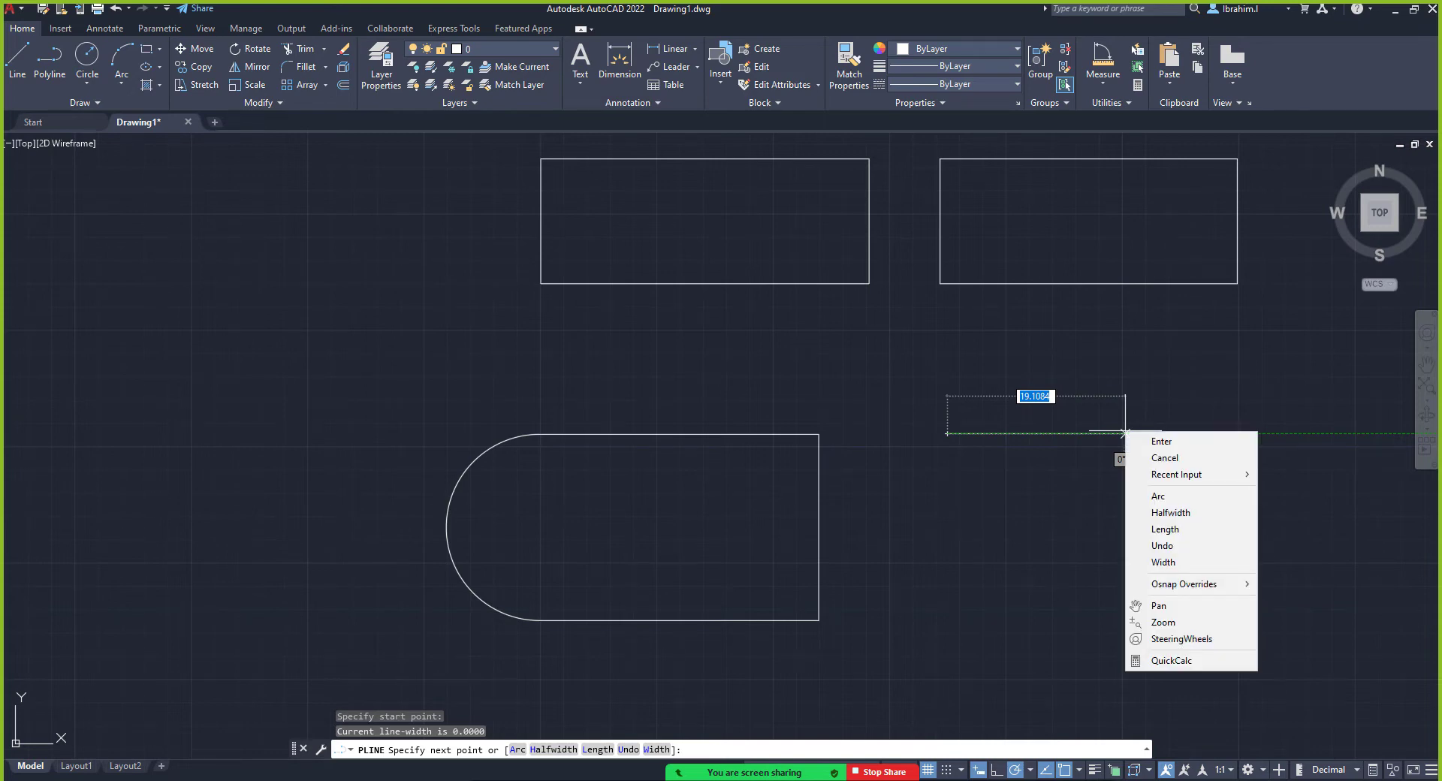
click(1175, 564)
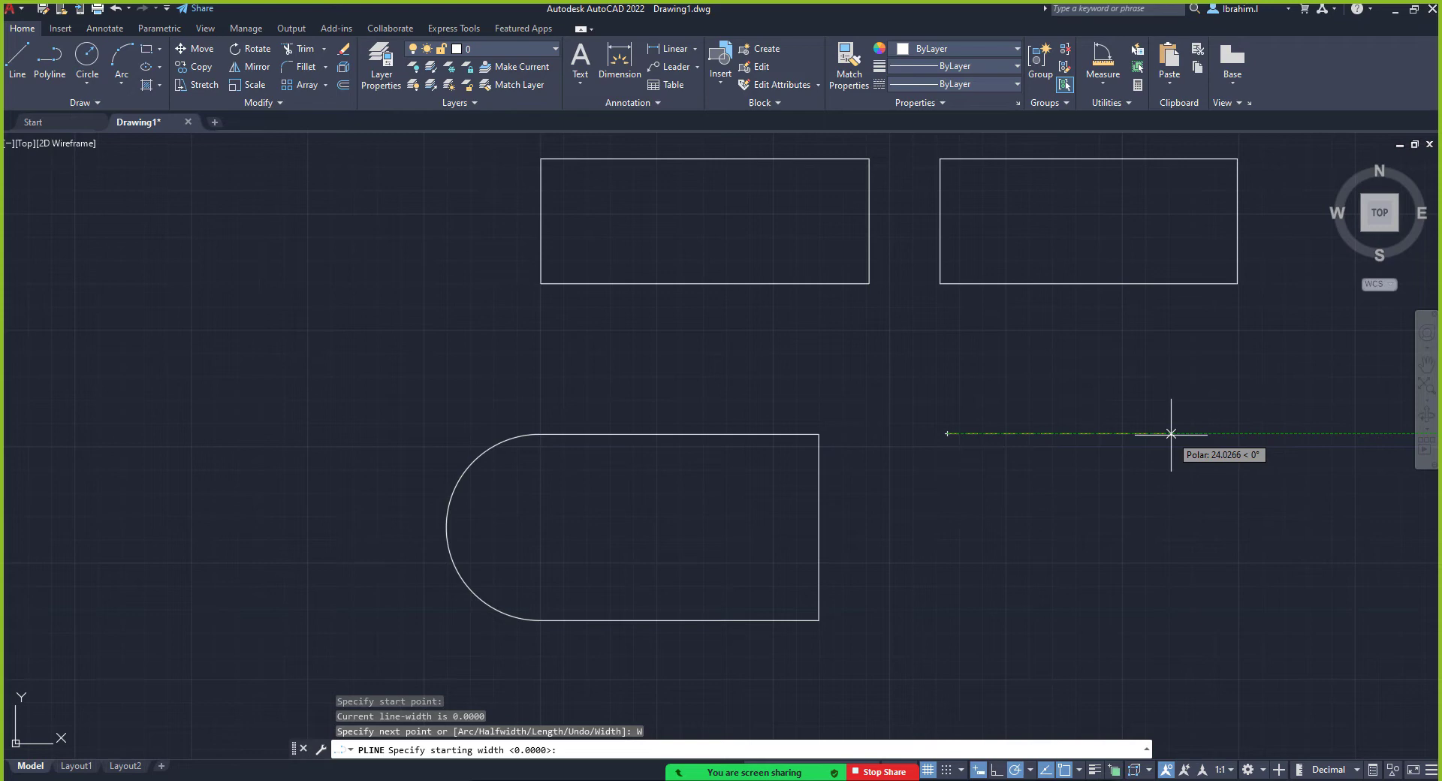
text(10)
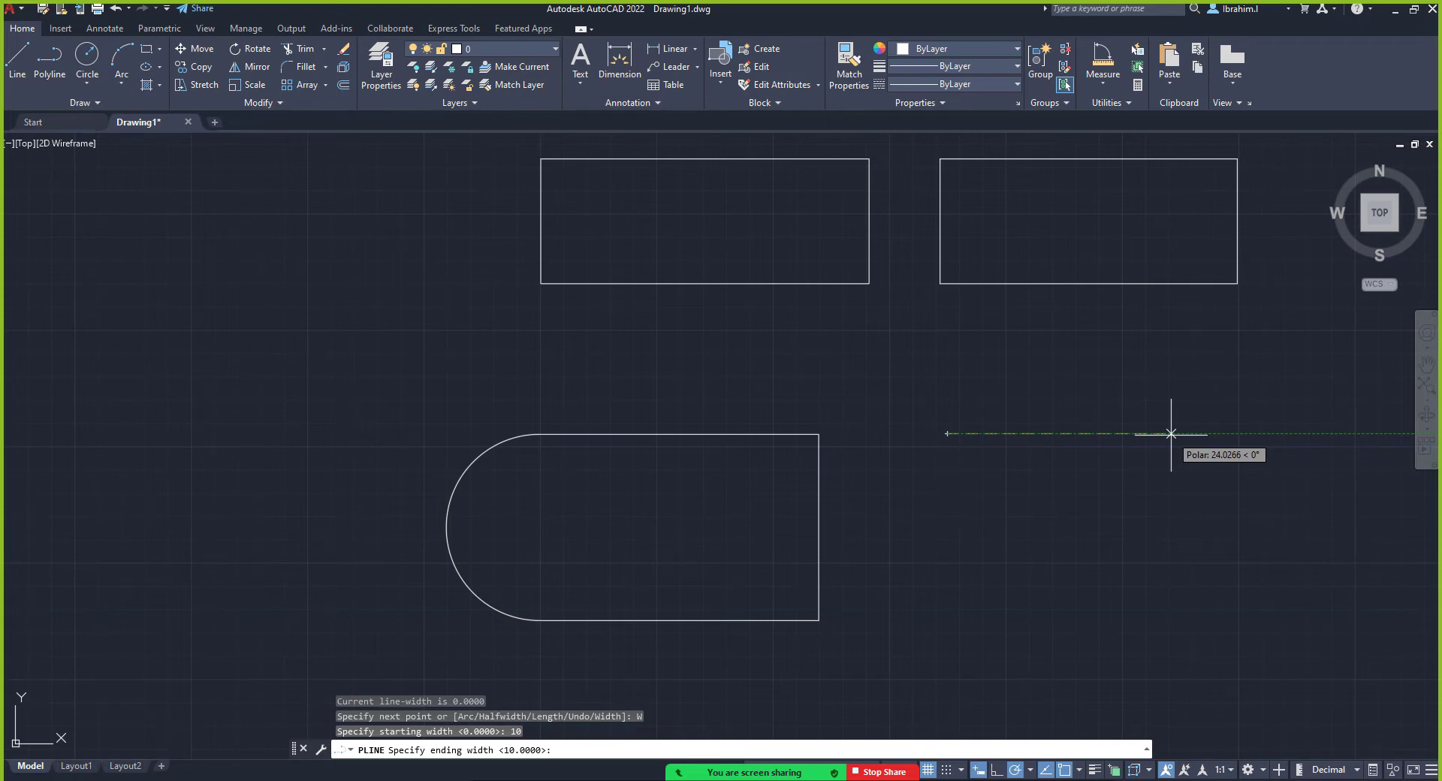
text(10)
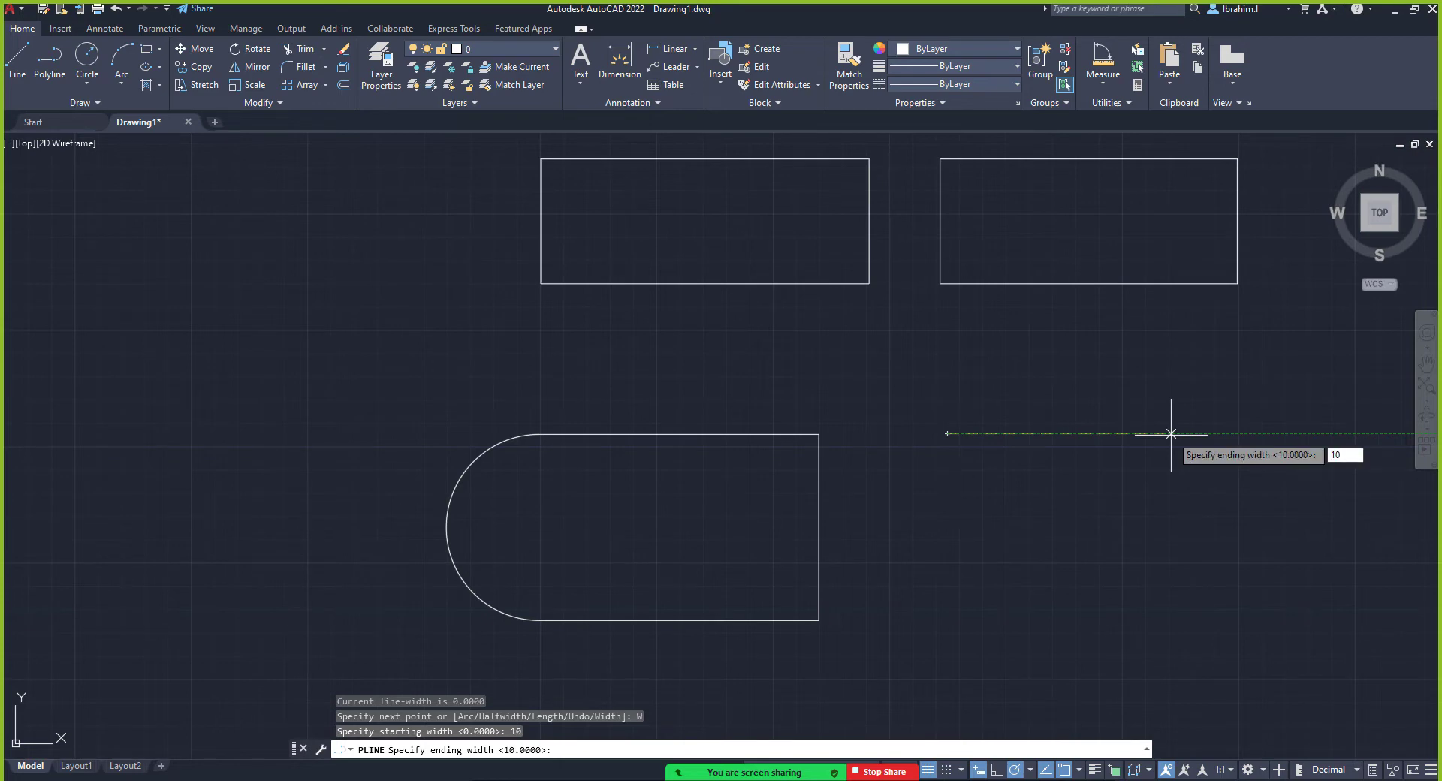
key(Return)
Draw the thick polyline horizontally in positive X, 50 units straight down and back below its start point, closing it into a rectangle
scroll(1121, 453, down, 4)
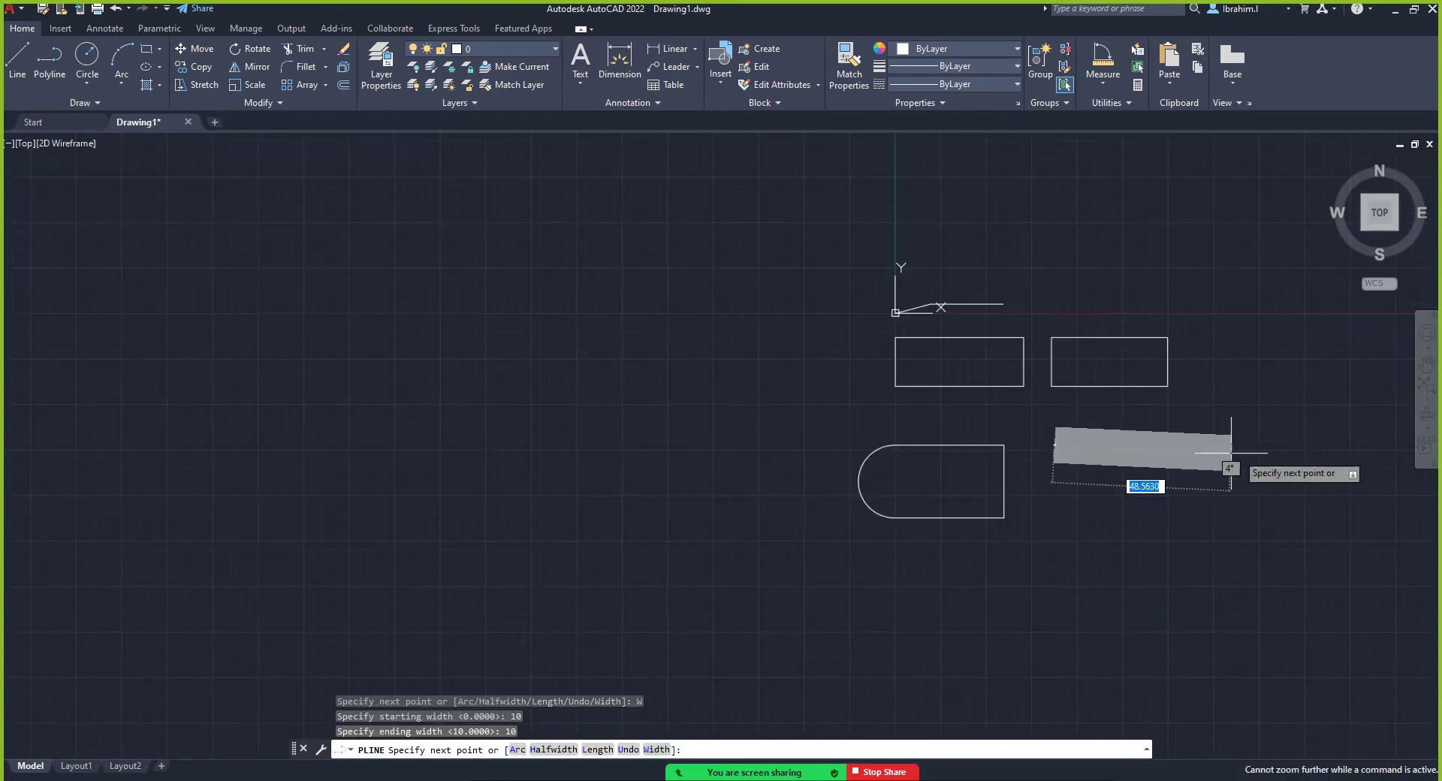
click(1350, 445)
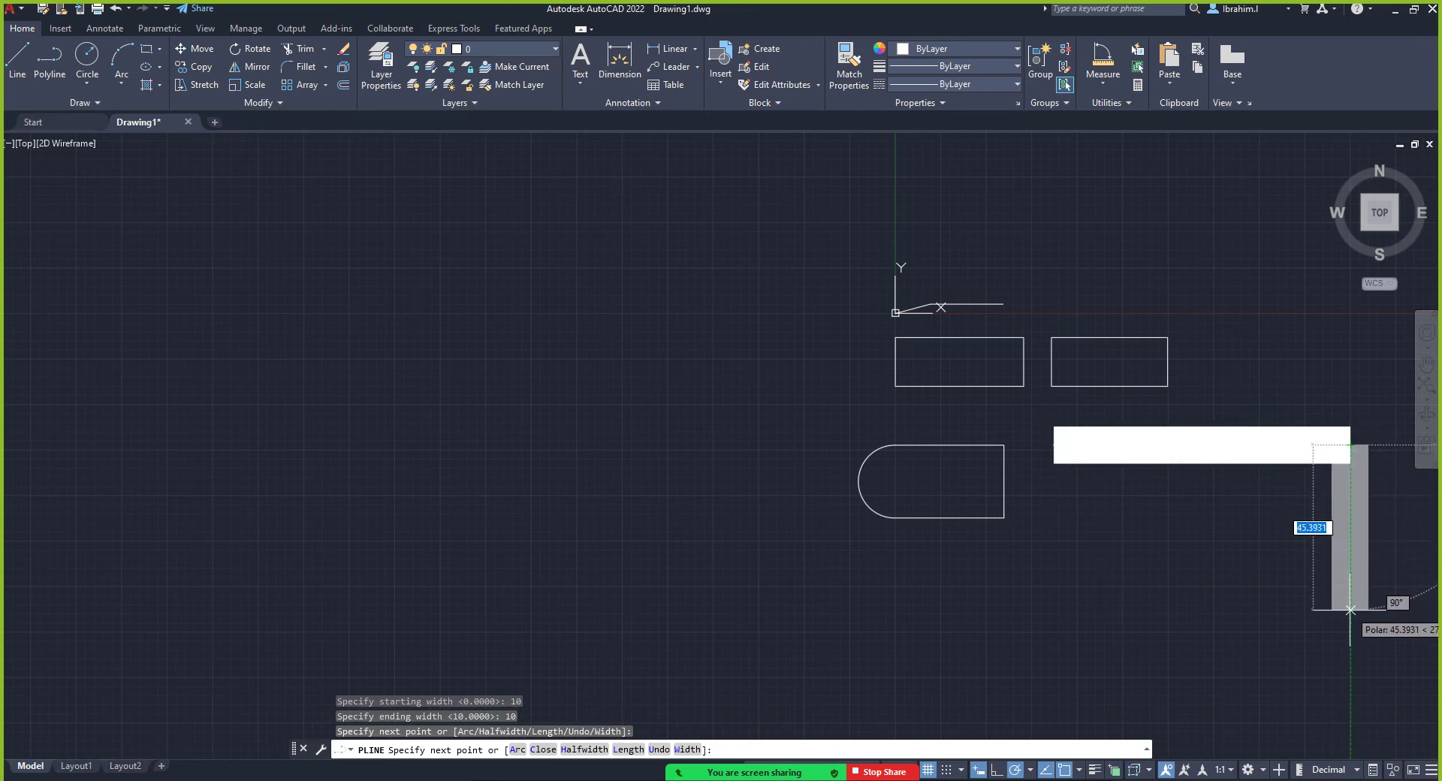
text(50)
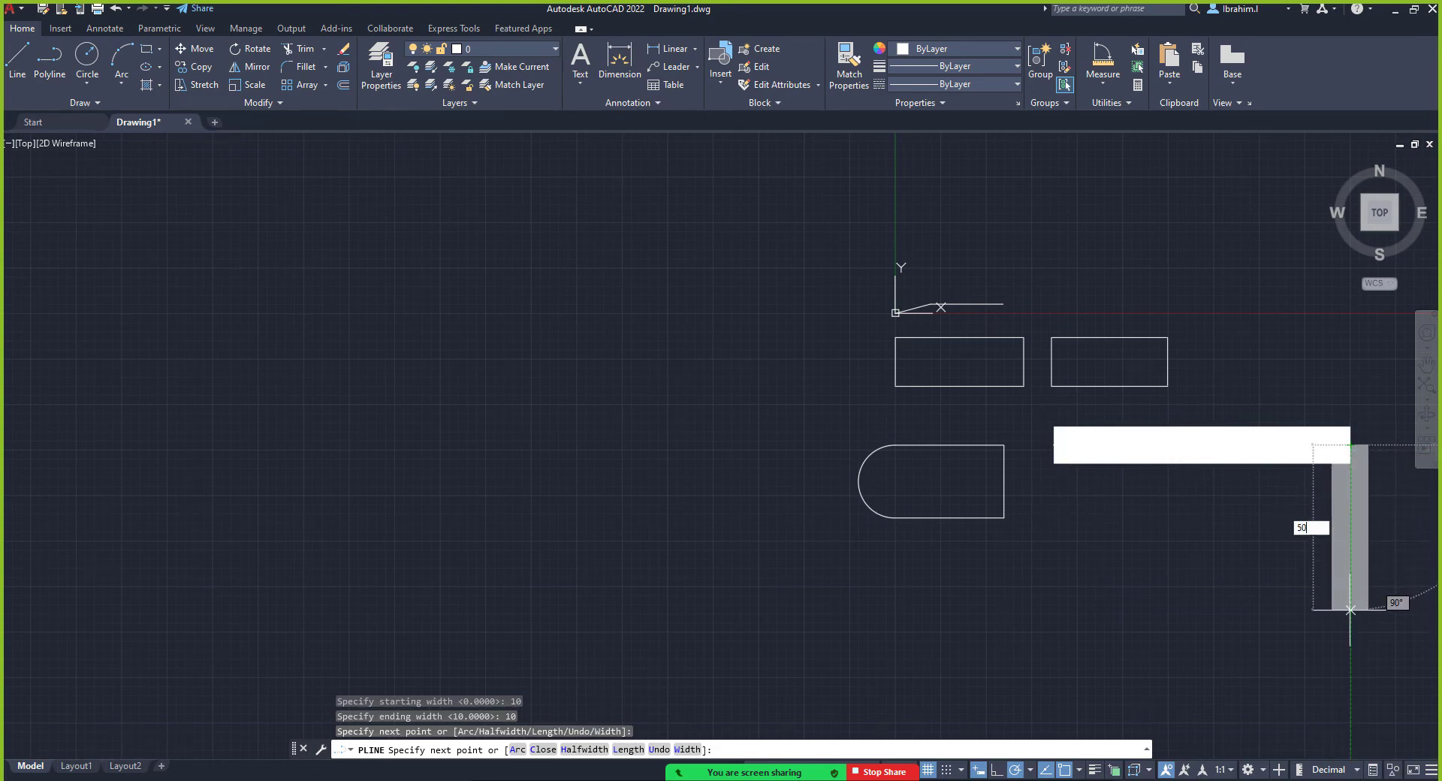
key(Return)
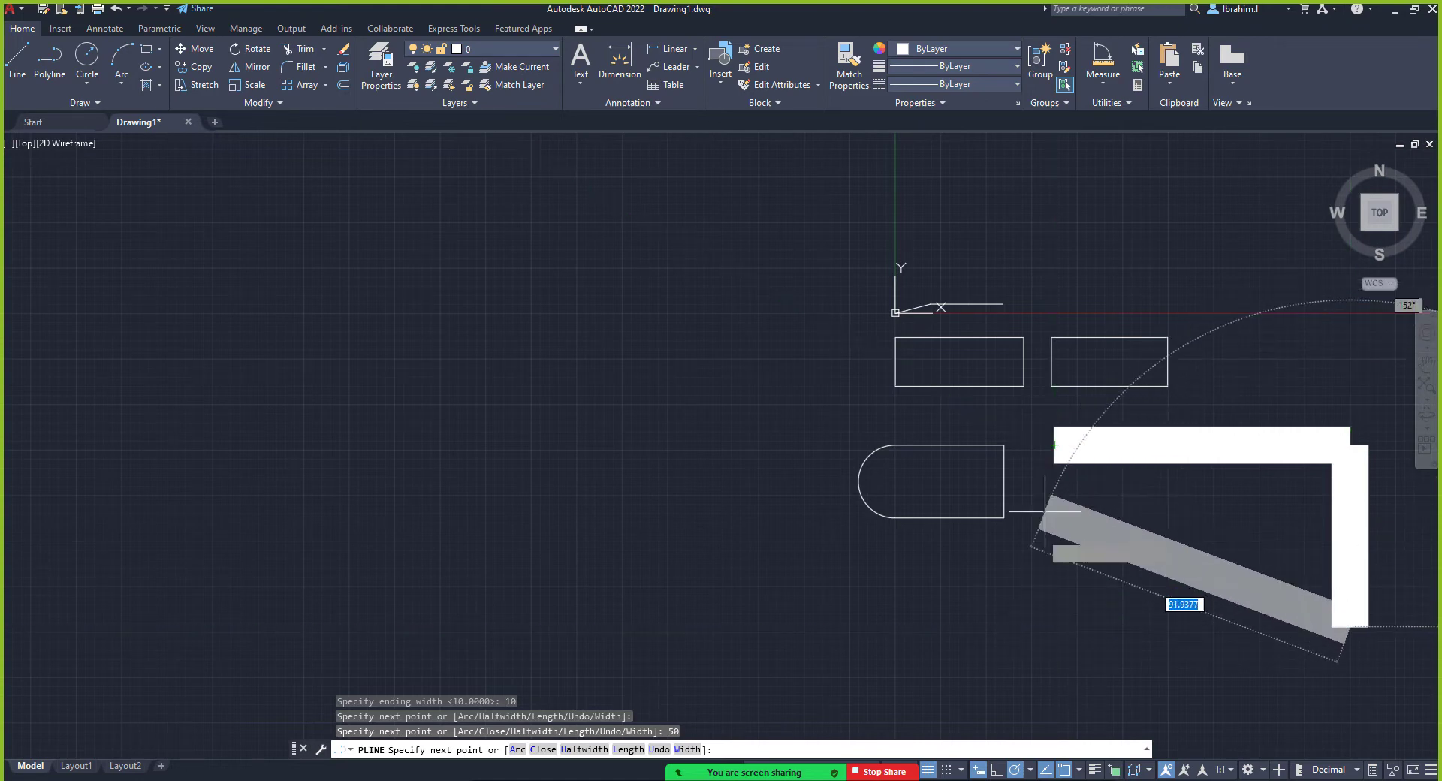
click(1054, 625)
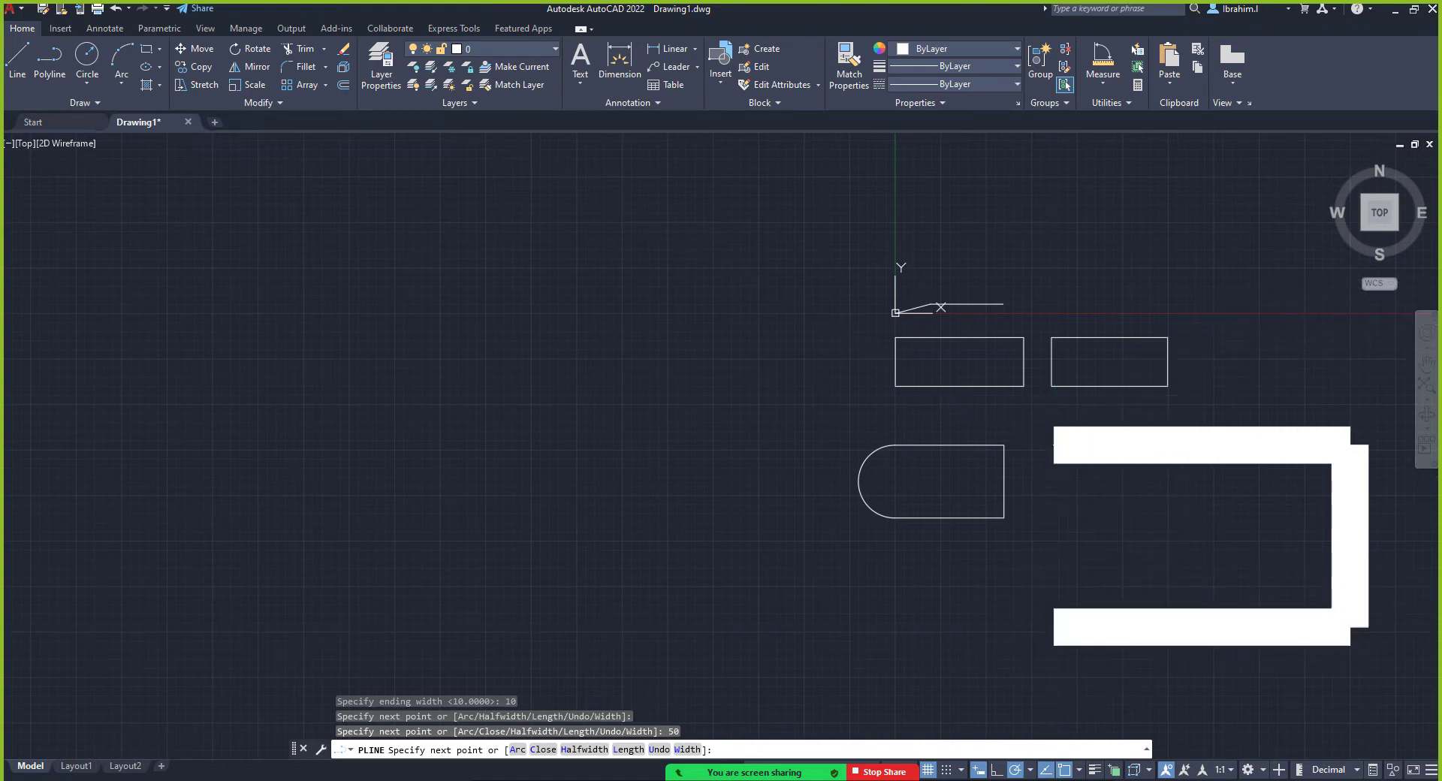
right_click(1055, 542)
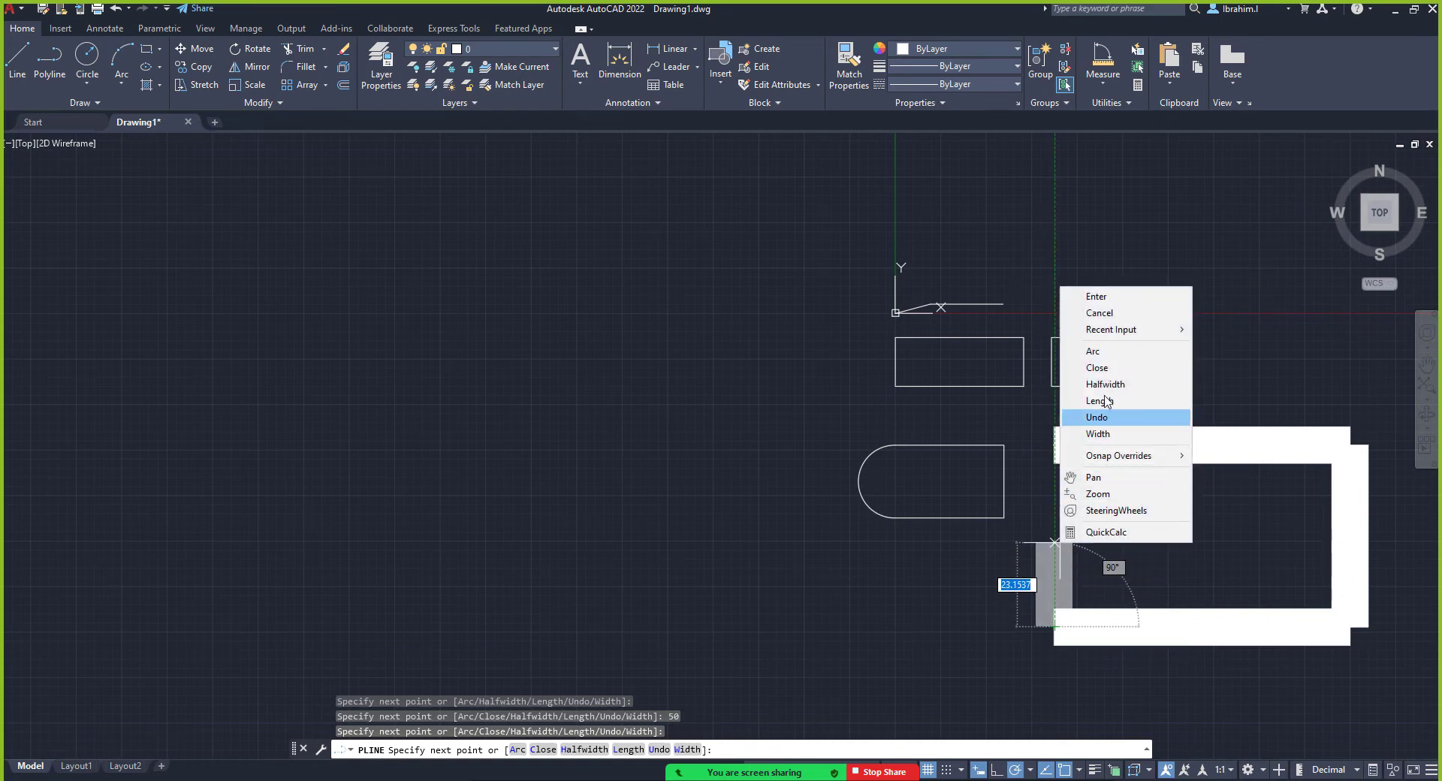
click(1097, 367)
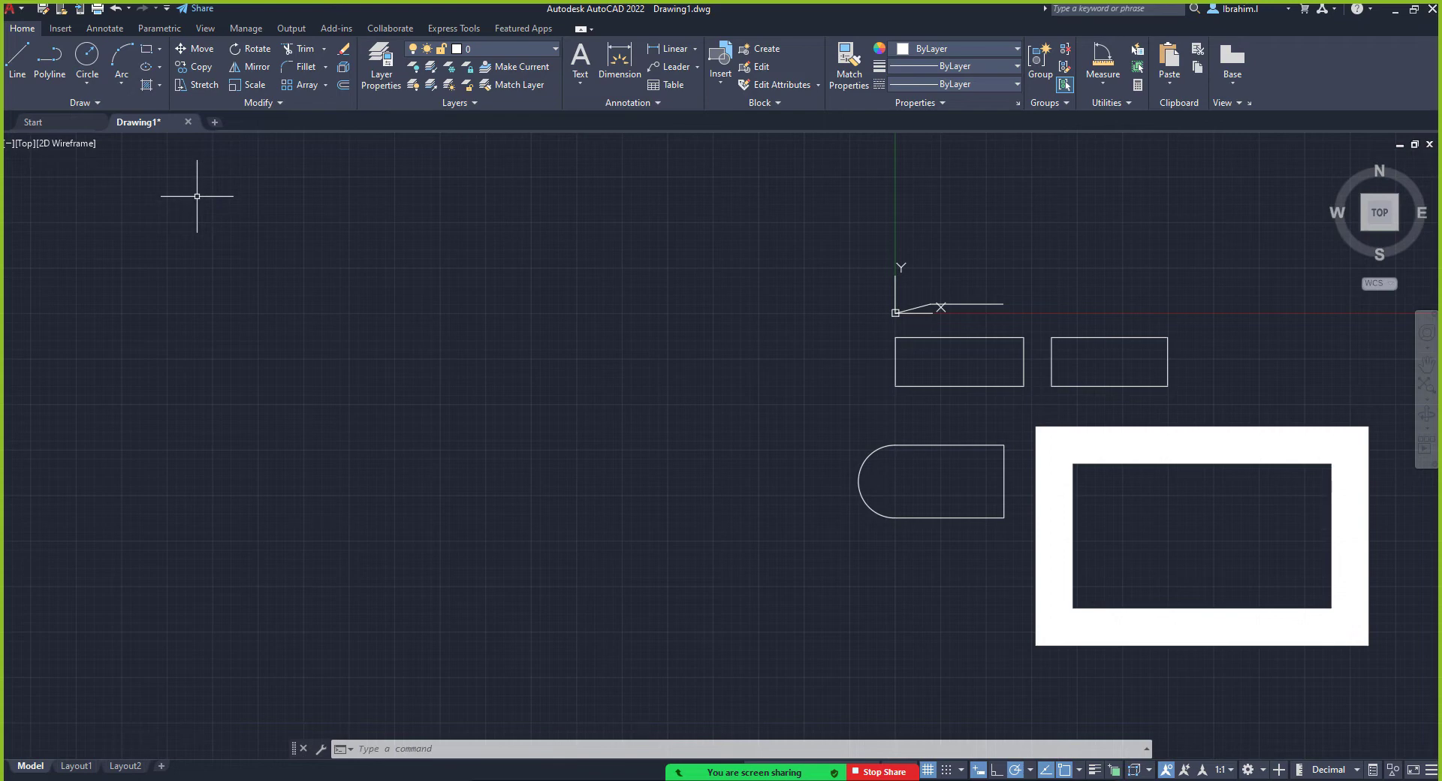
Draw a large rectangle from two opposite corners in the empty area left of the existing shapes
click(17, 58)
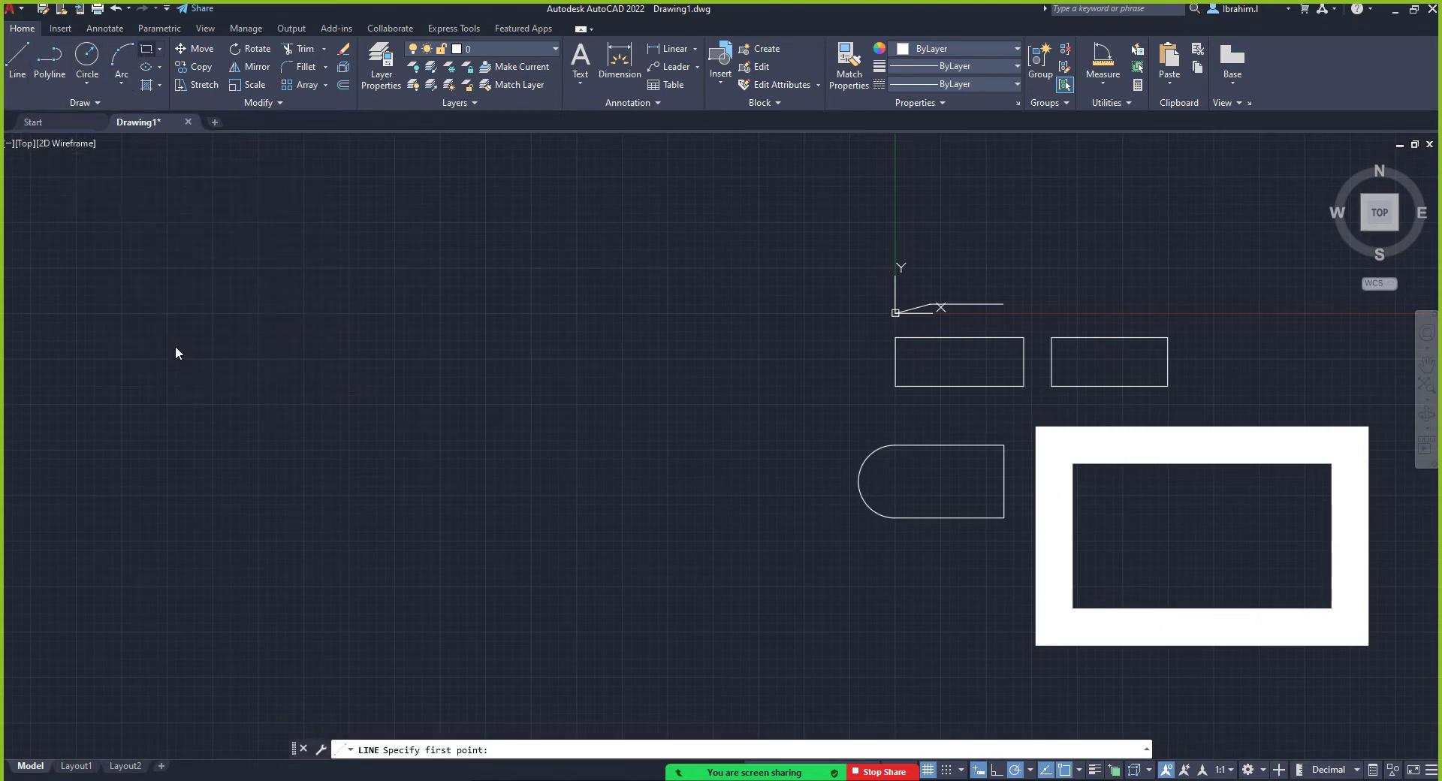
click(76, 205)
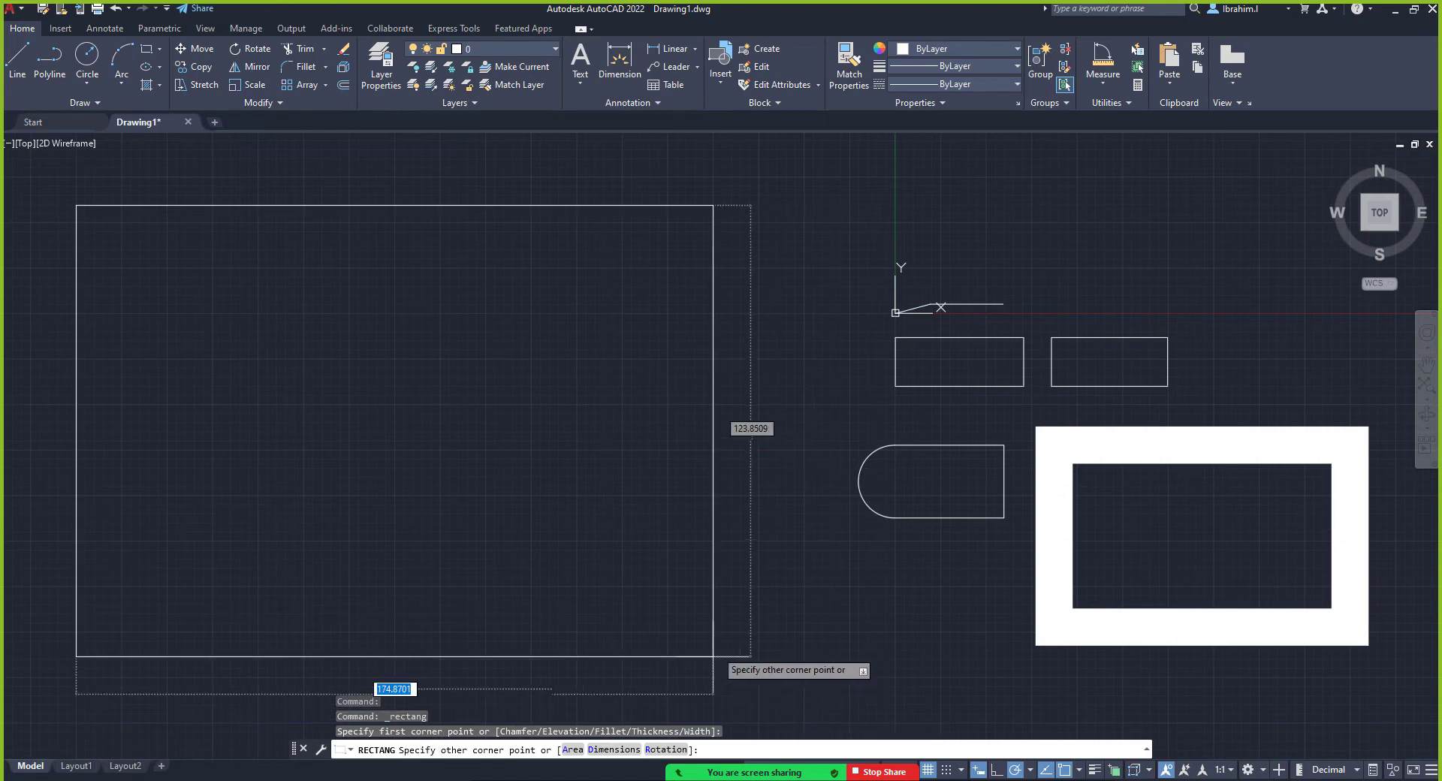
click(736, 618)
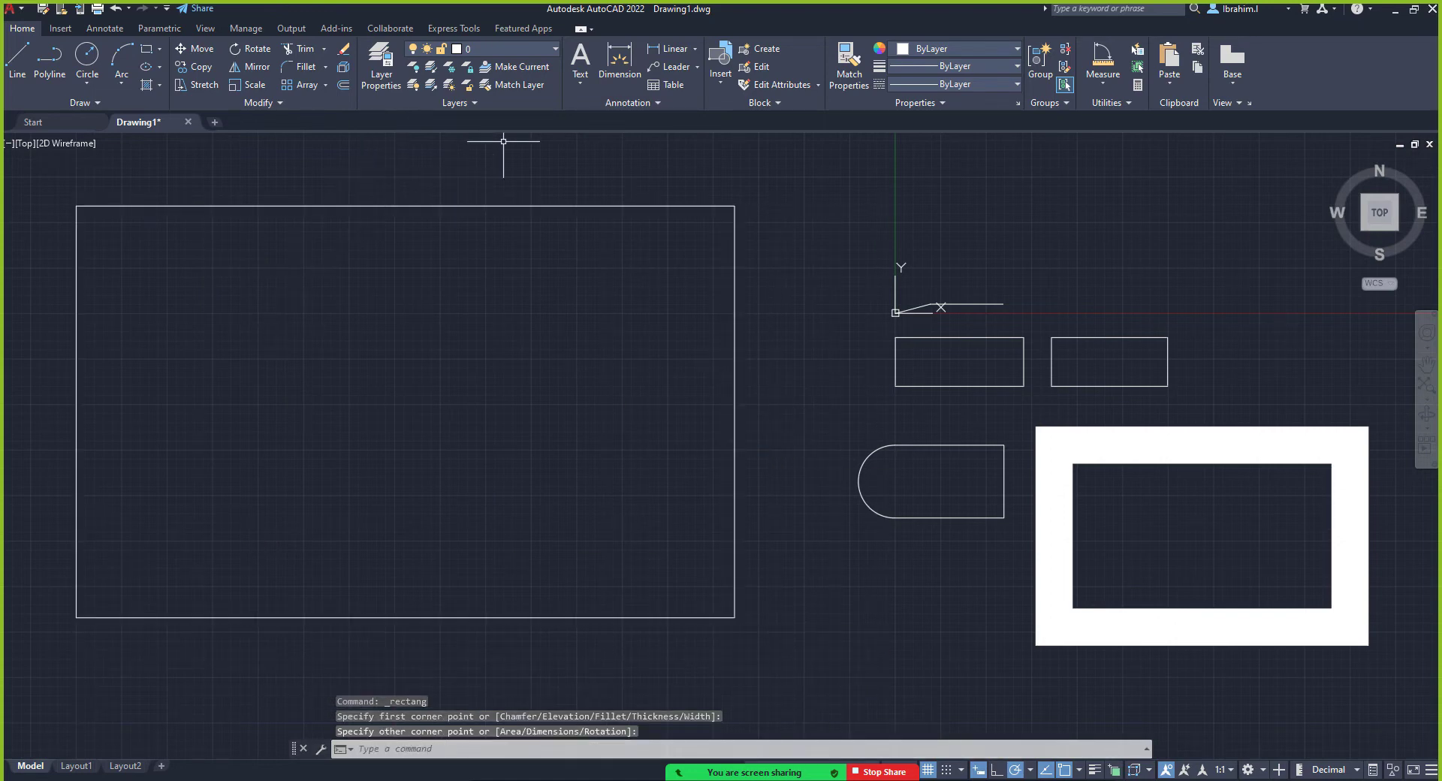
Offset the large rectangle inward by 5 units and end the command
click(473, 205)
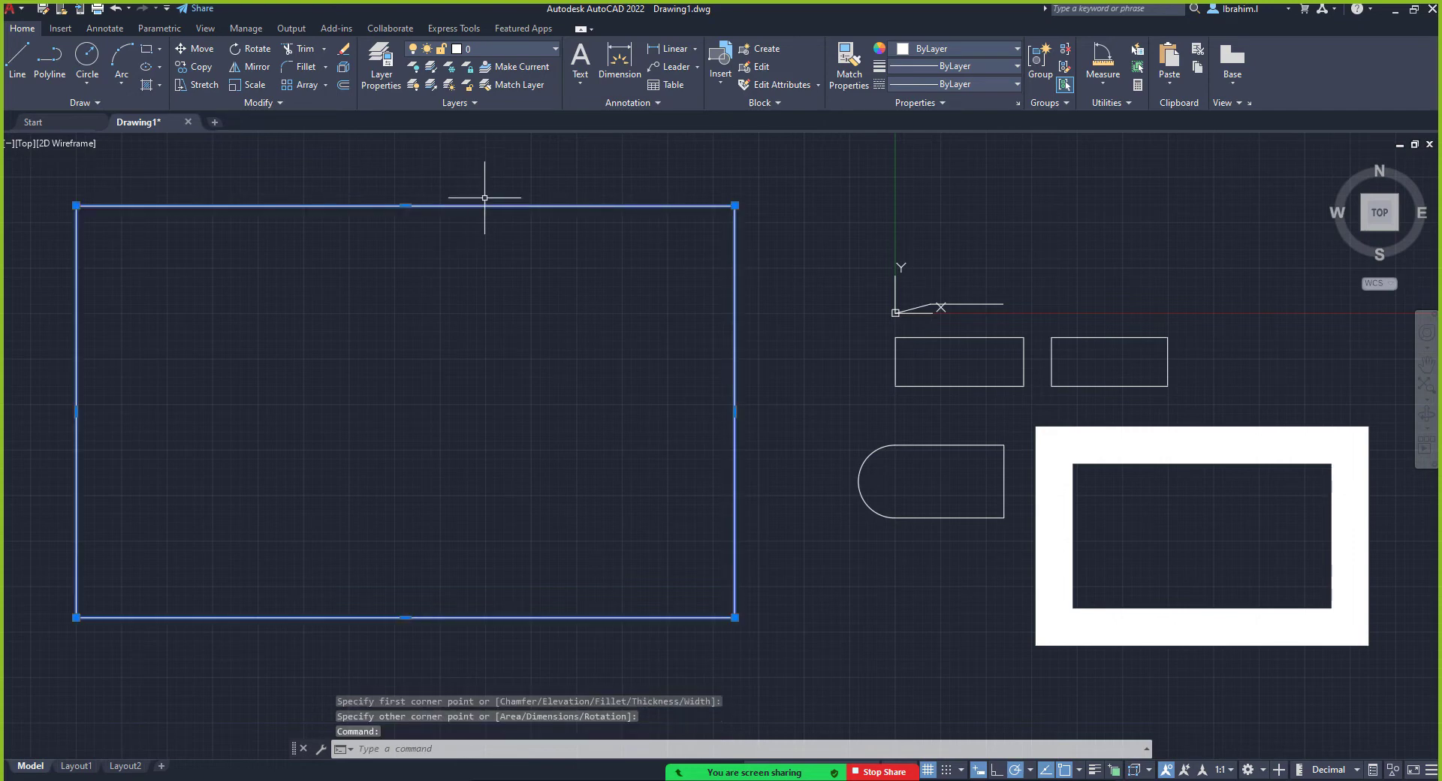
click(344, 84)
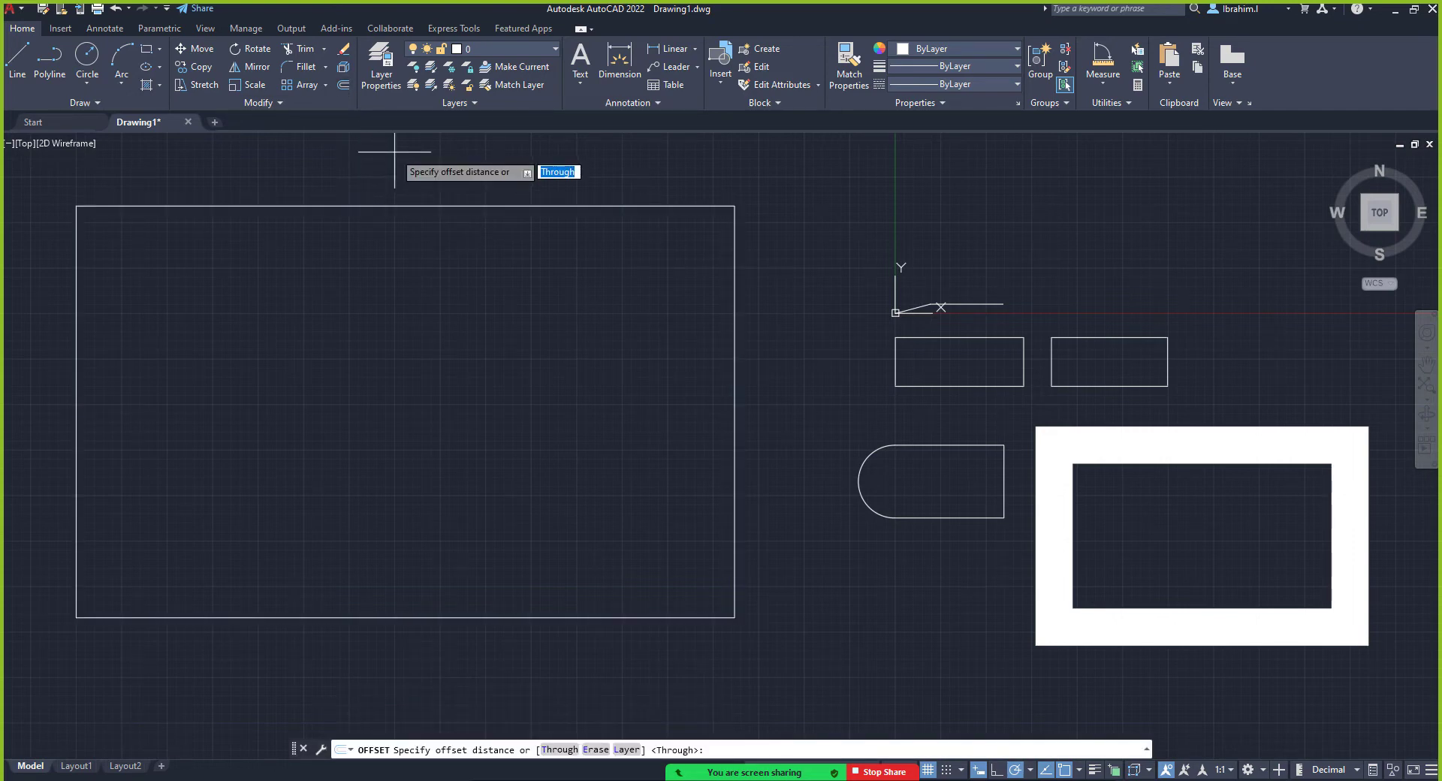
text(5)
key(Return)
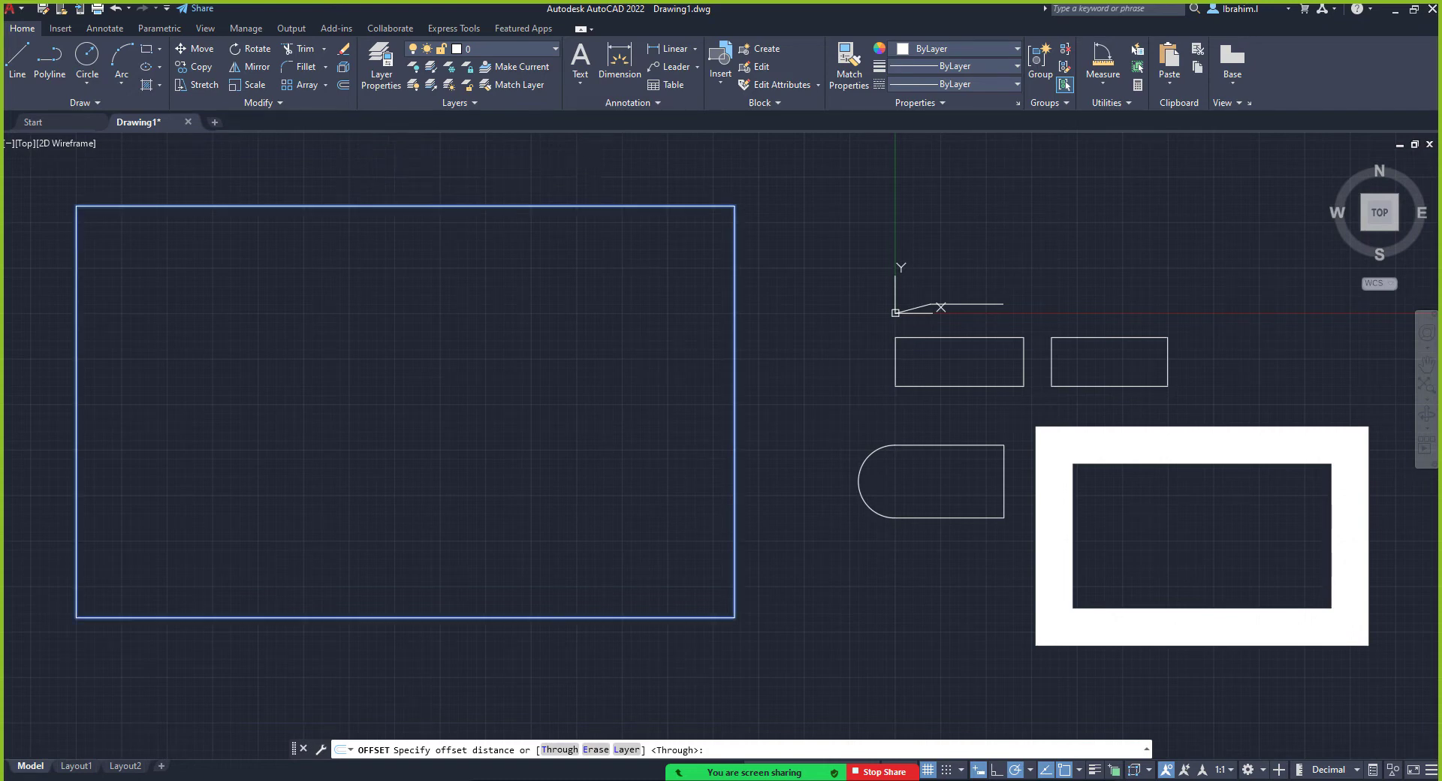
click(394, 205)
click(381, 502)
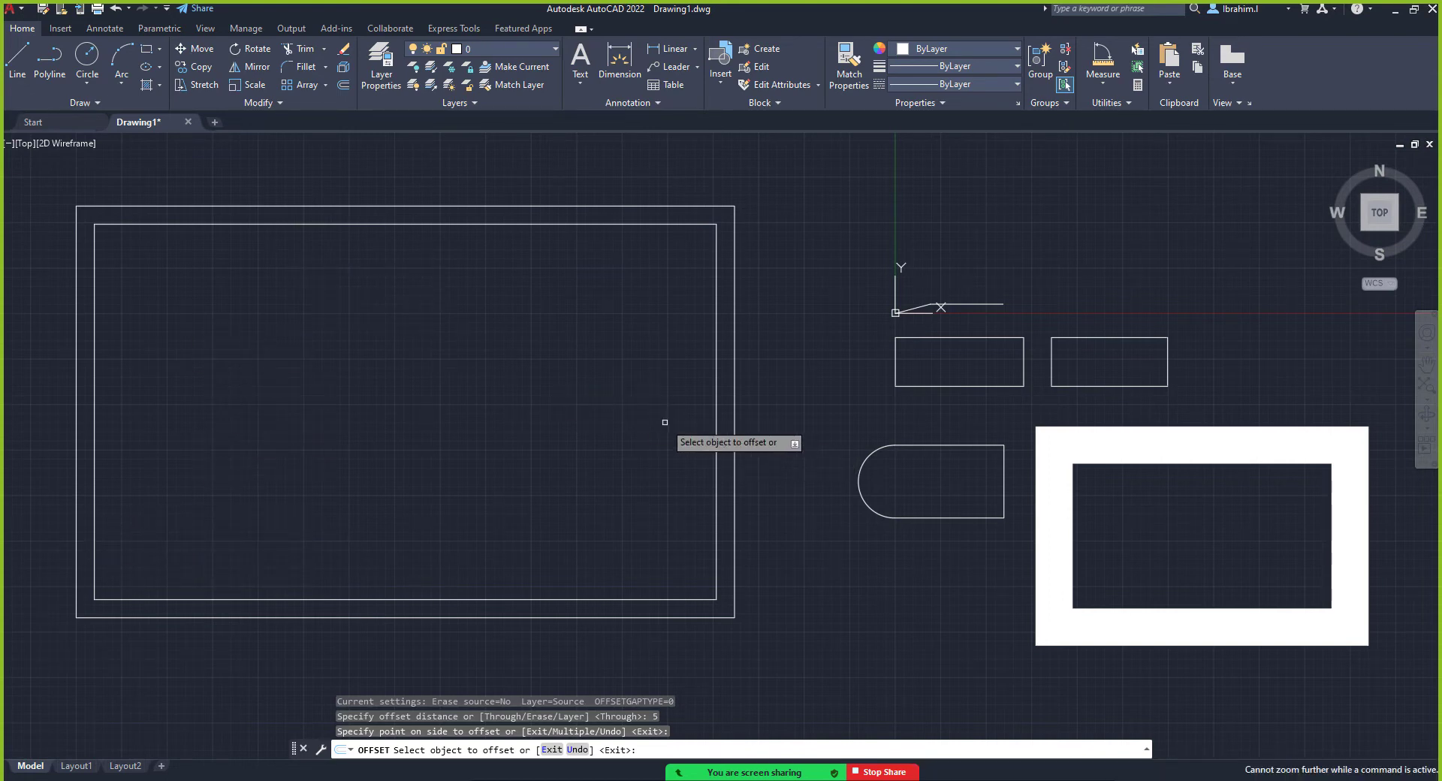
key(Escape)
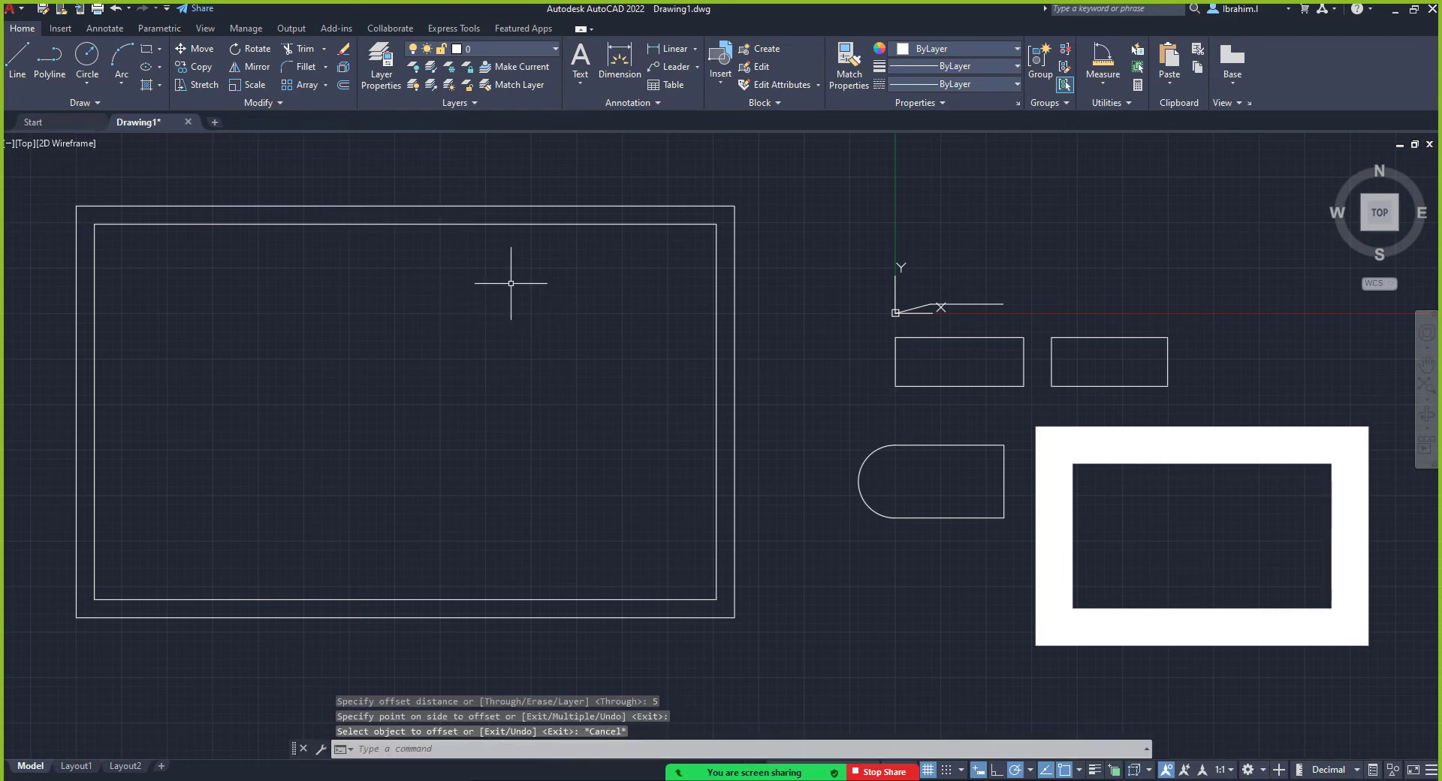
Select the large rectangle and its offset copy together to inspect them as separate outlines, and clear the selection
click(796, 291)
click(654, 191)
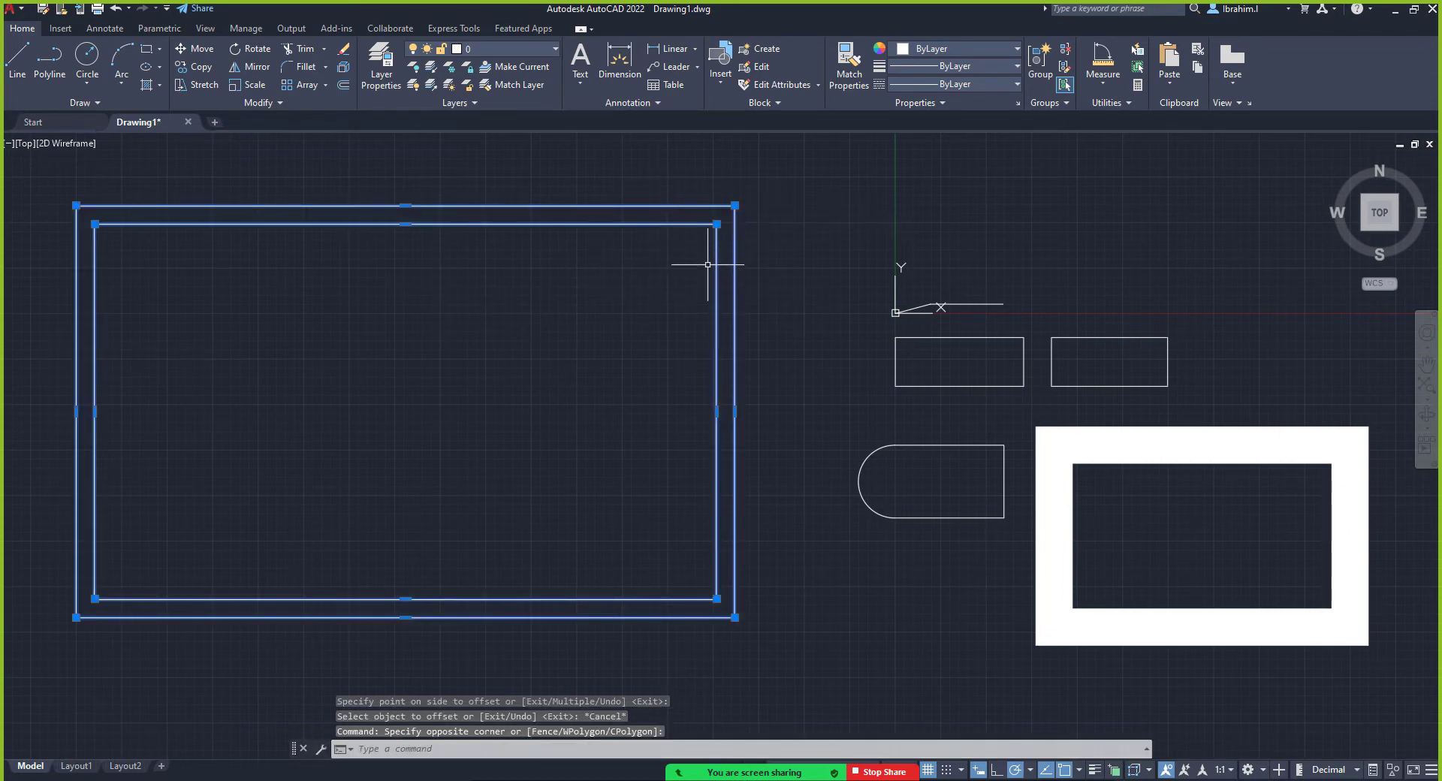
key(Escape)
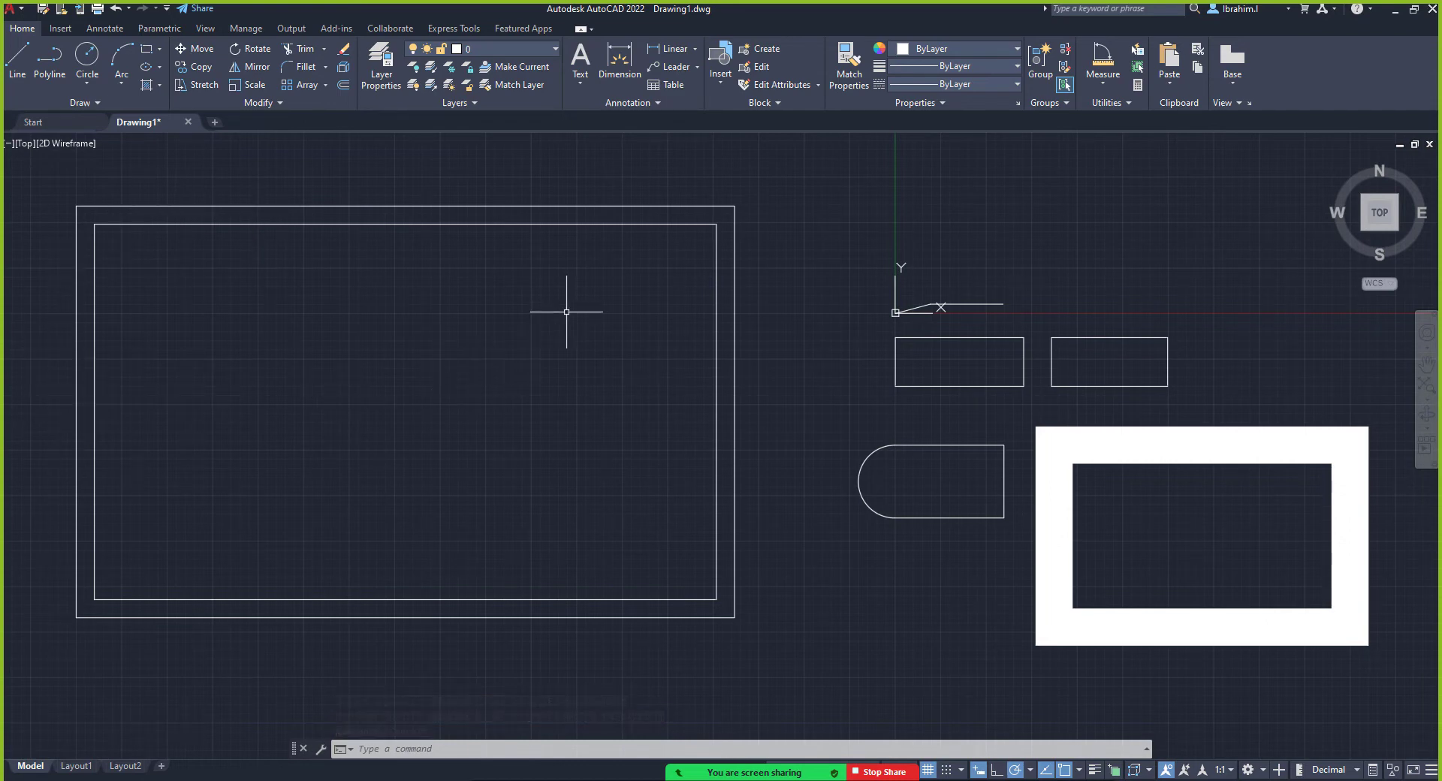
Start a polyline below the lower-left corner of the double rectangle, with its starting and ending widths both set to 5
scroll(566, 311, down, 2)
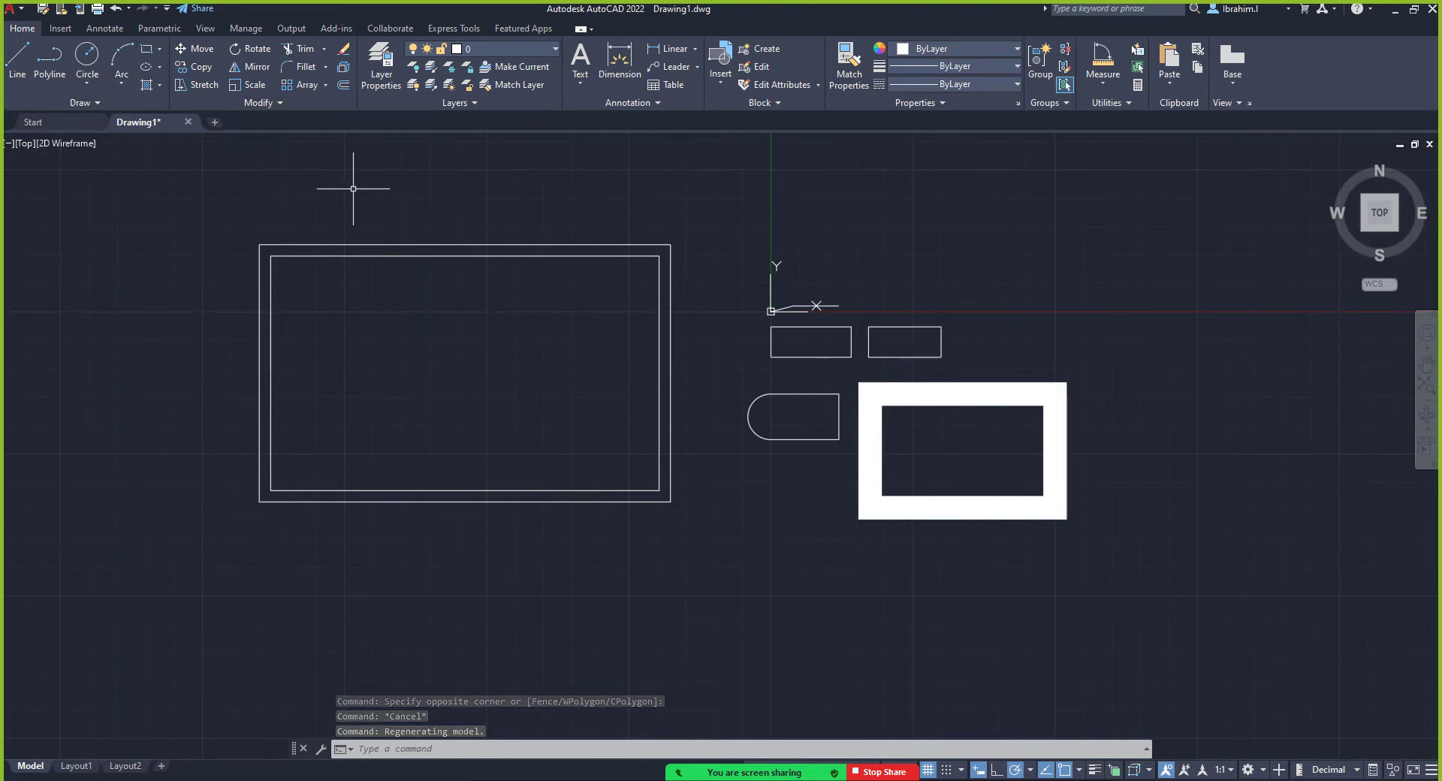
scroll(333, 352, down, 2)
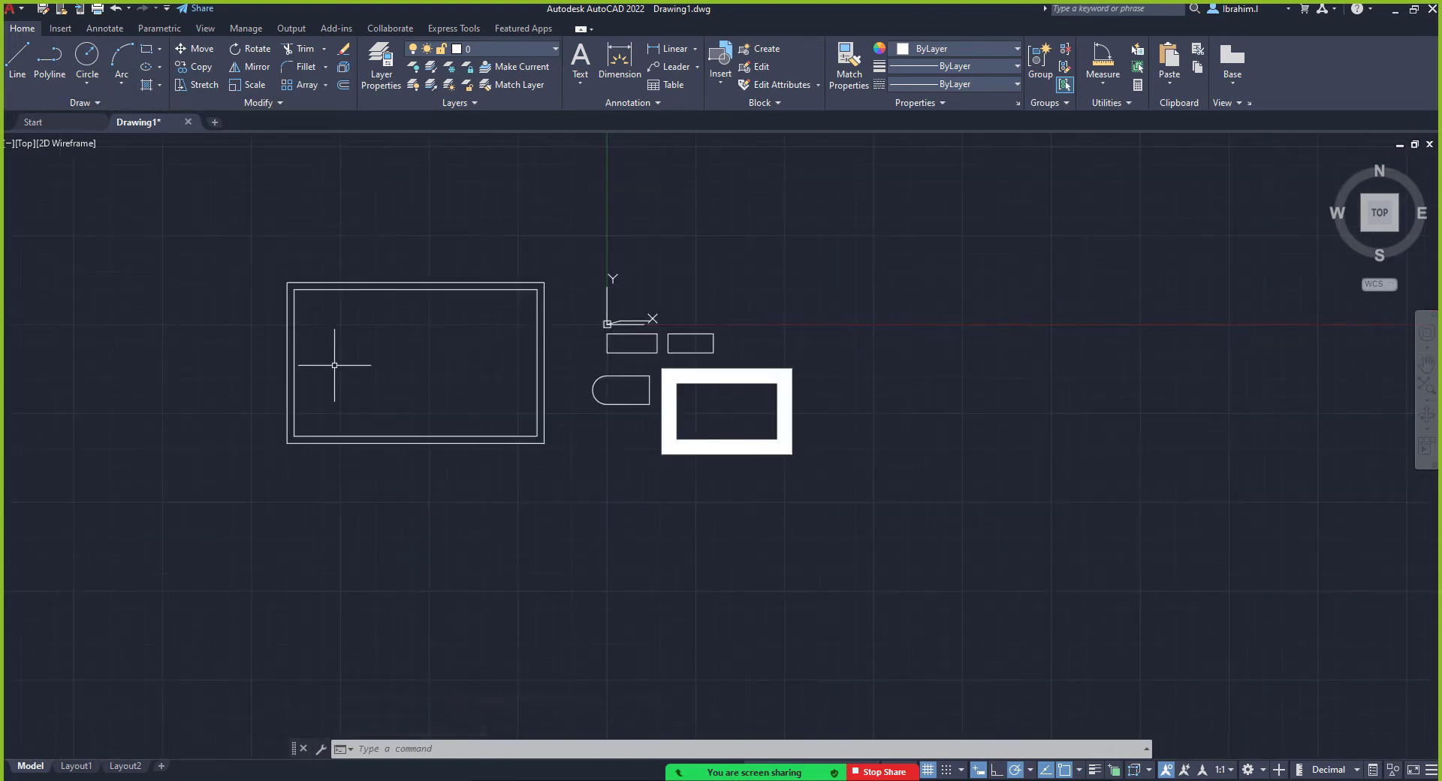
scroll(337, 480, up, 2)
click(49, 62)
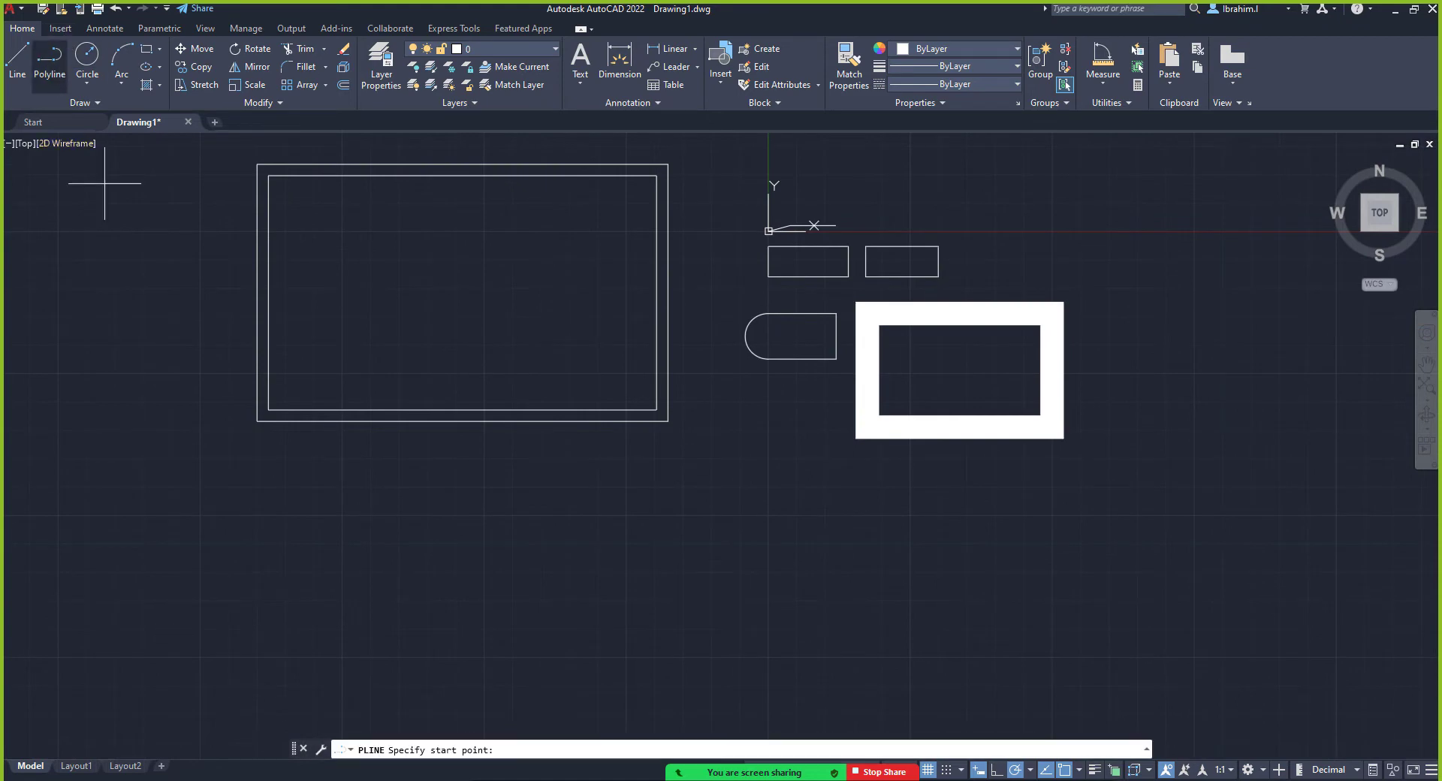
click(265, 499)
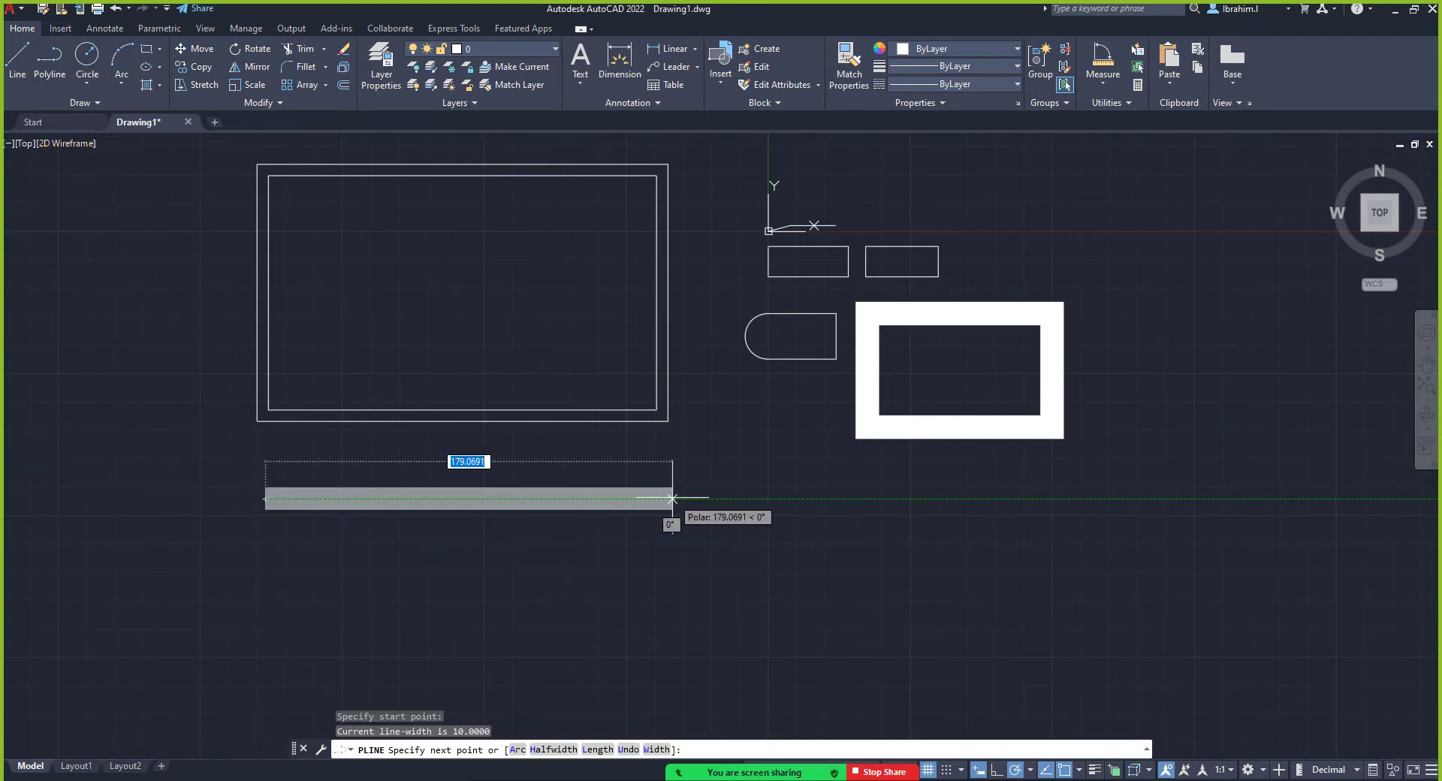
text(w)
key(Return)
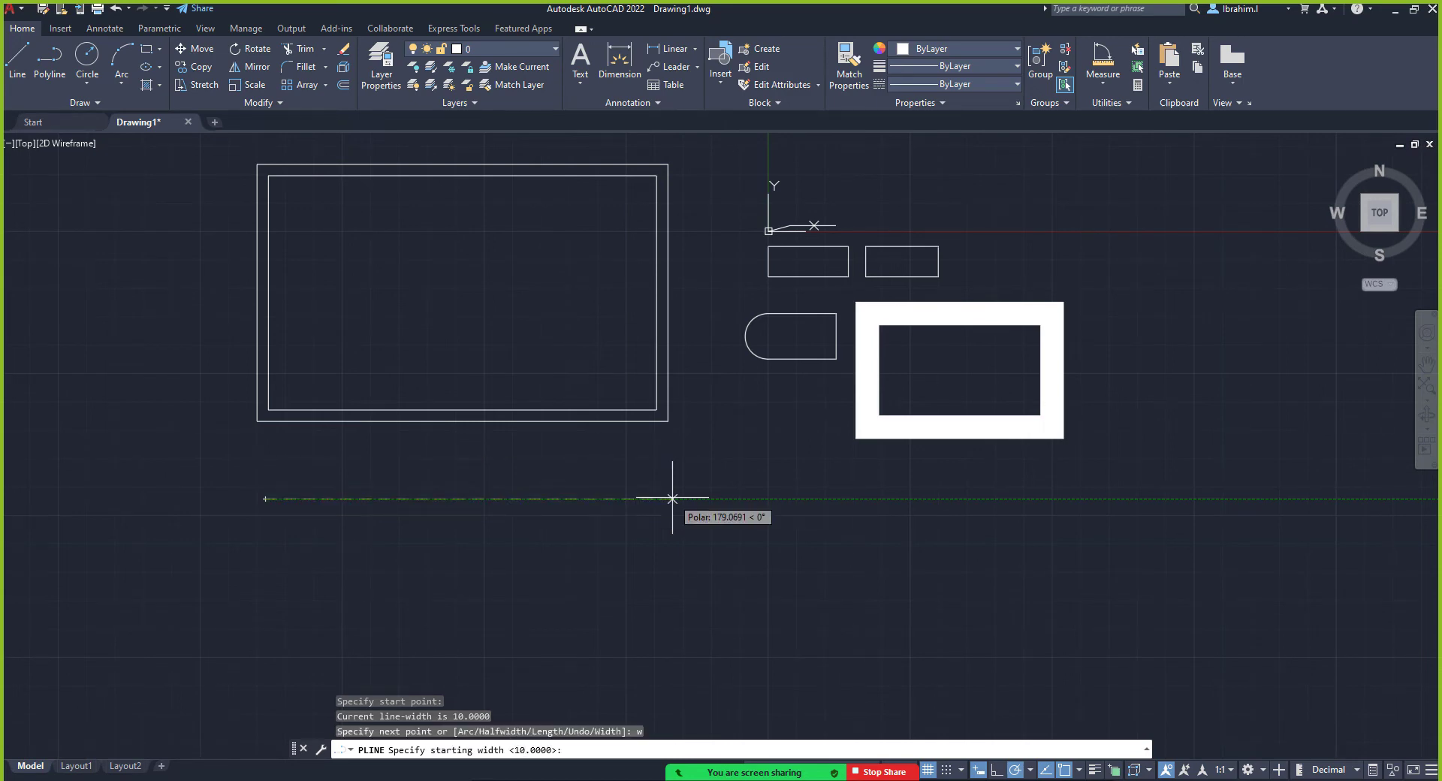
text(5)
key(Return)
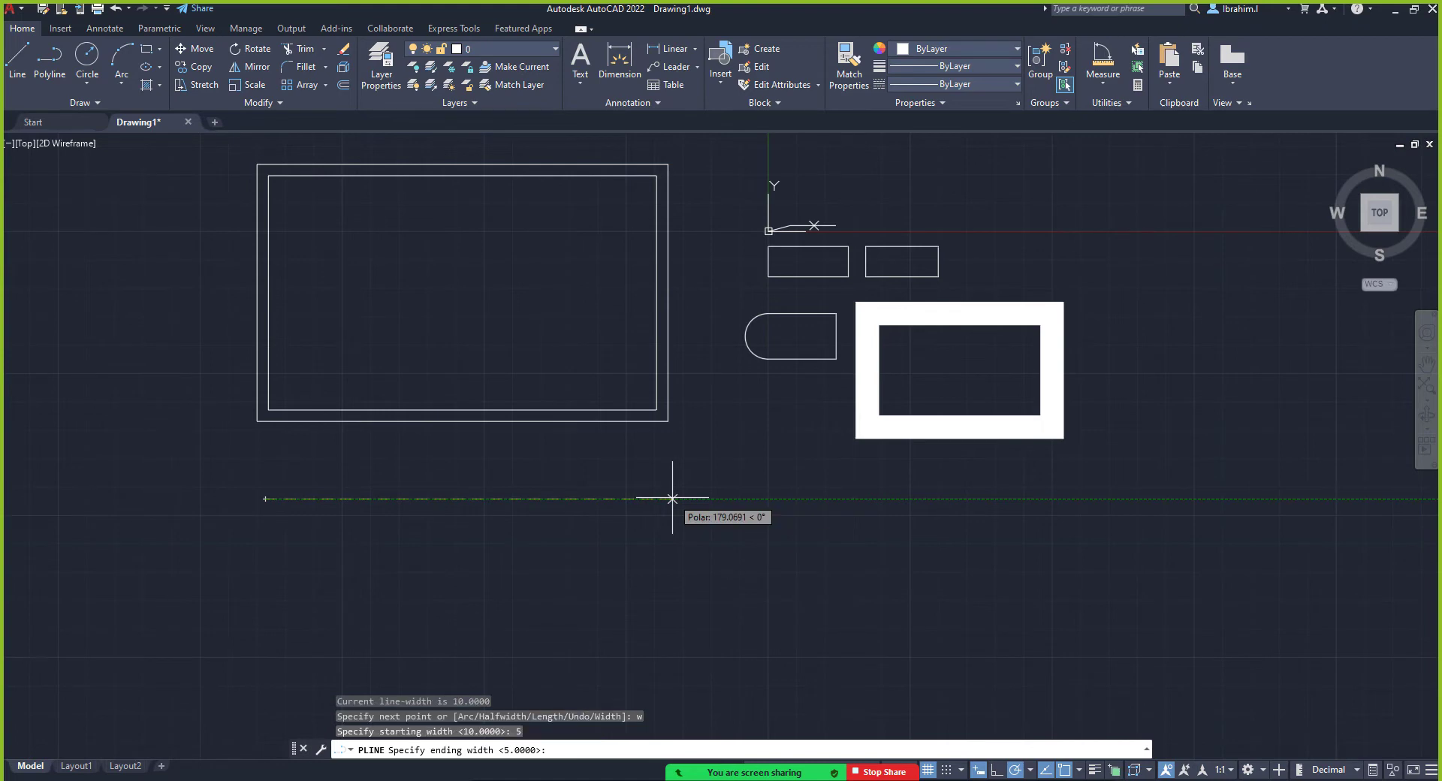
text(5)
key(Return)
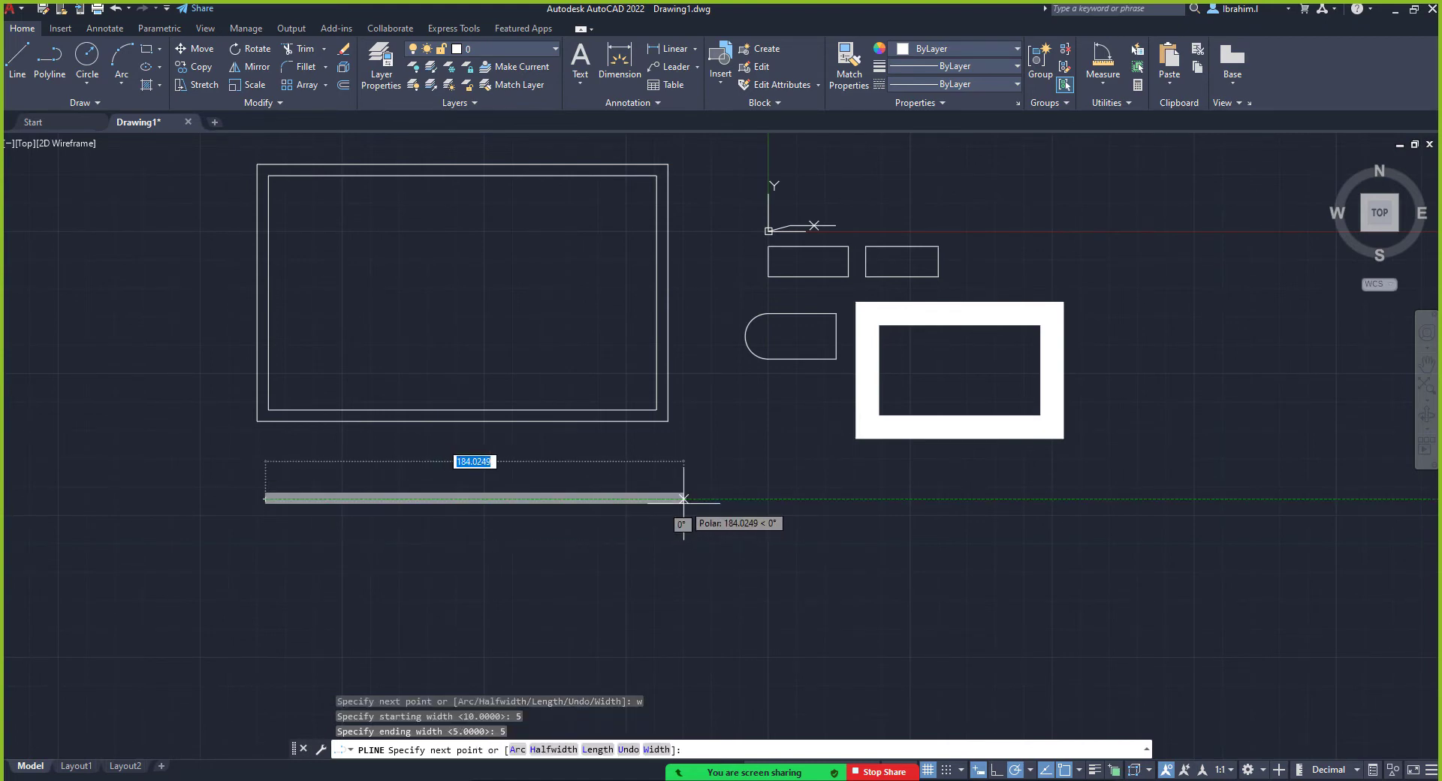
Draw the wide polyline's four sides as a rectangle below the double rectangle, returning to its start point, and end the command
click(669, 499)
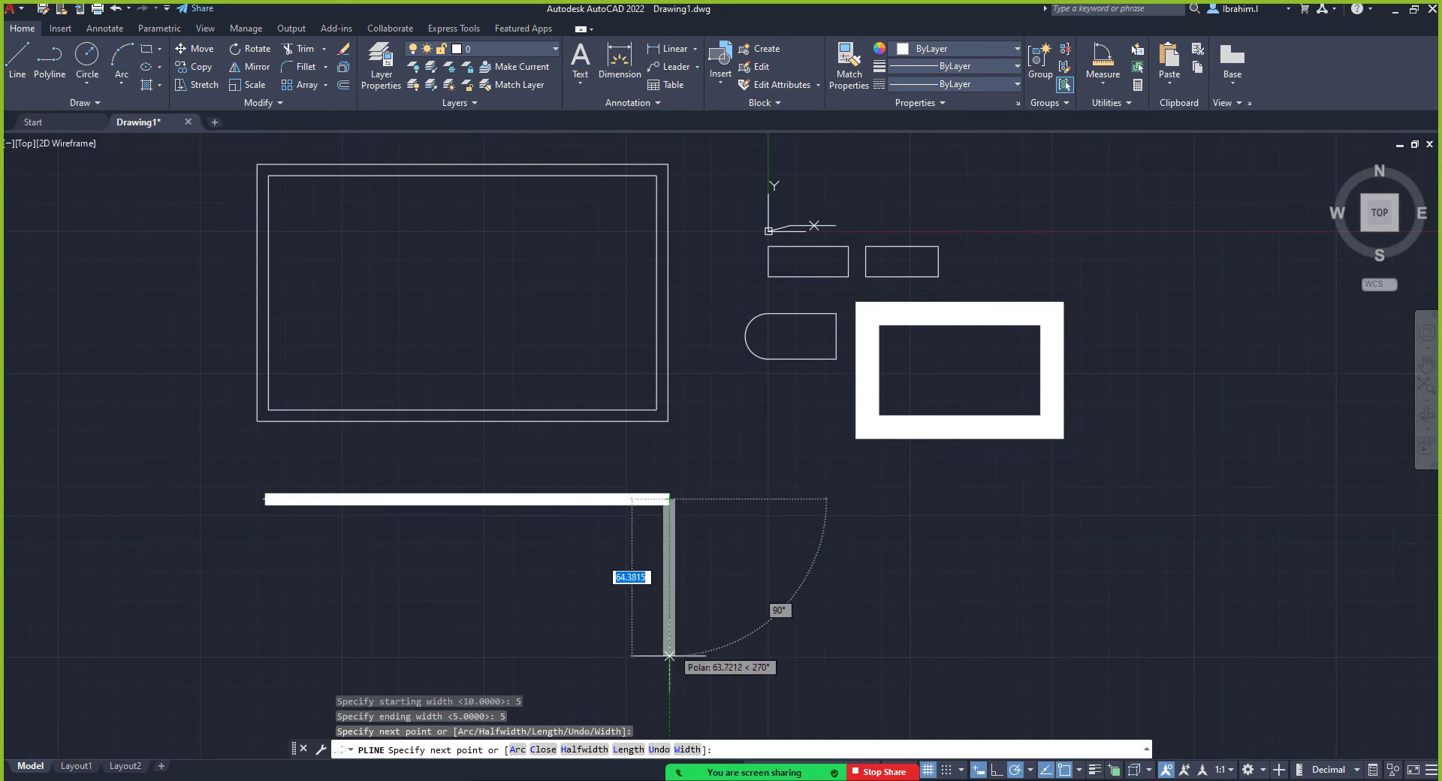
click(669, 714)
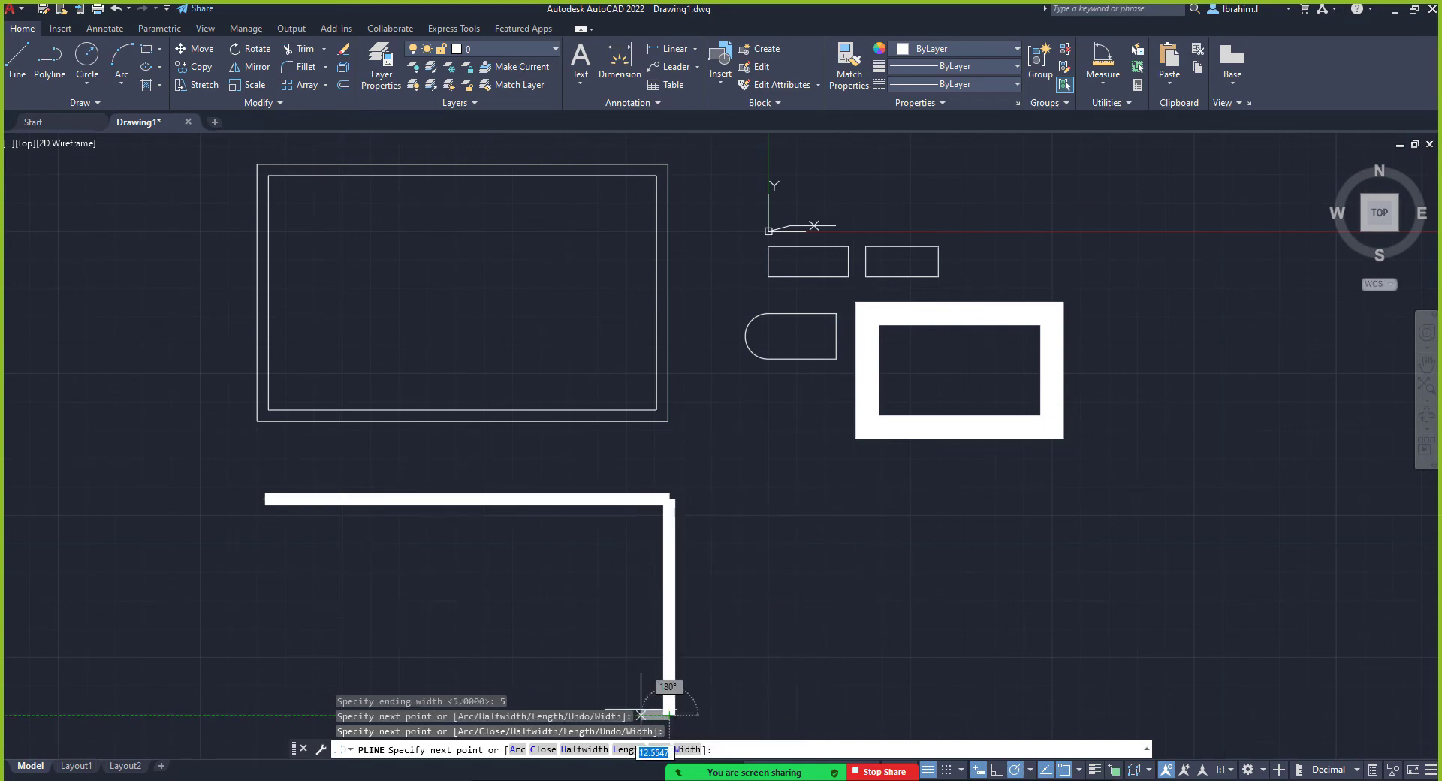
scroll(210, 696, down, 2)
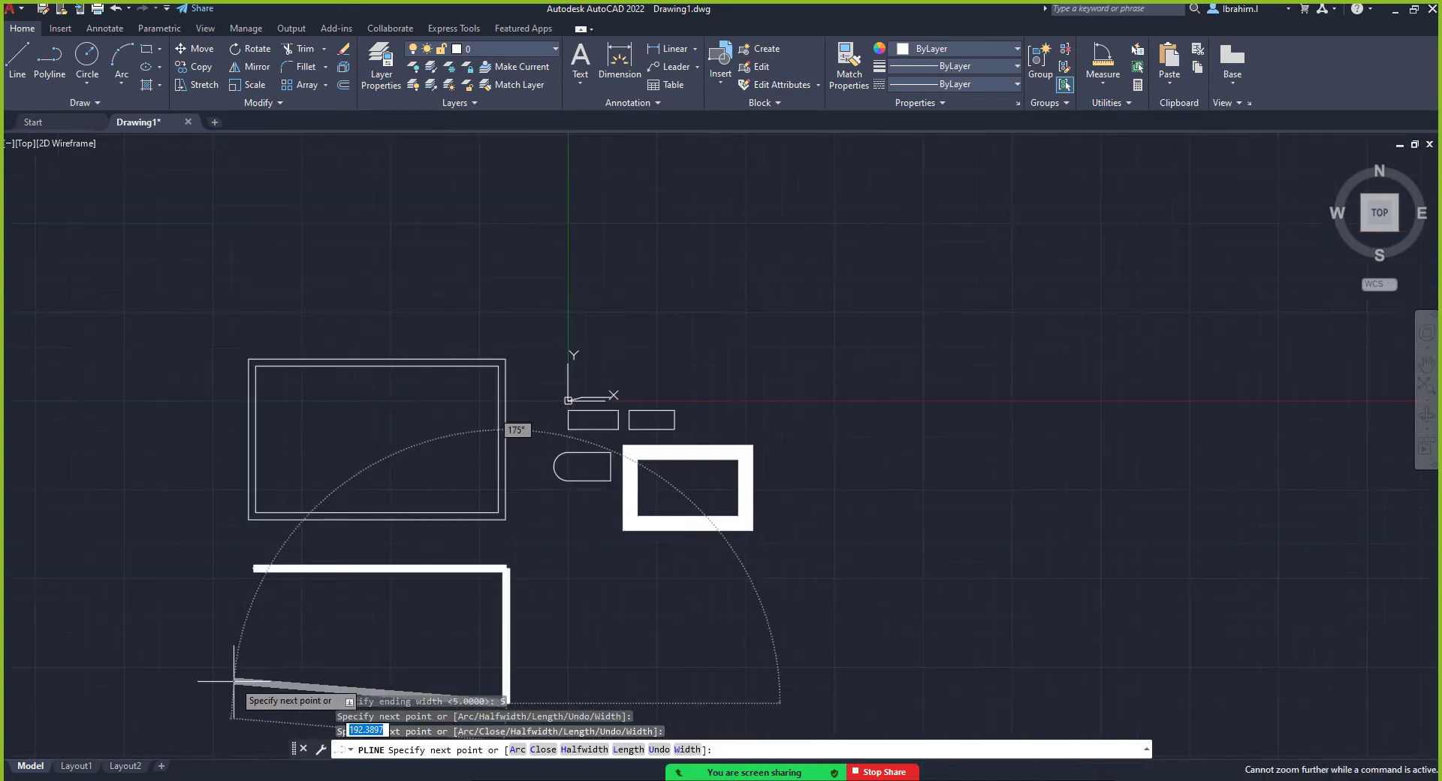
scroll(225, 691, up, 4)
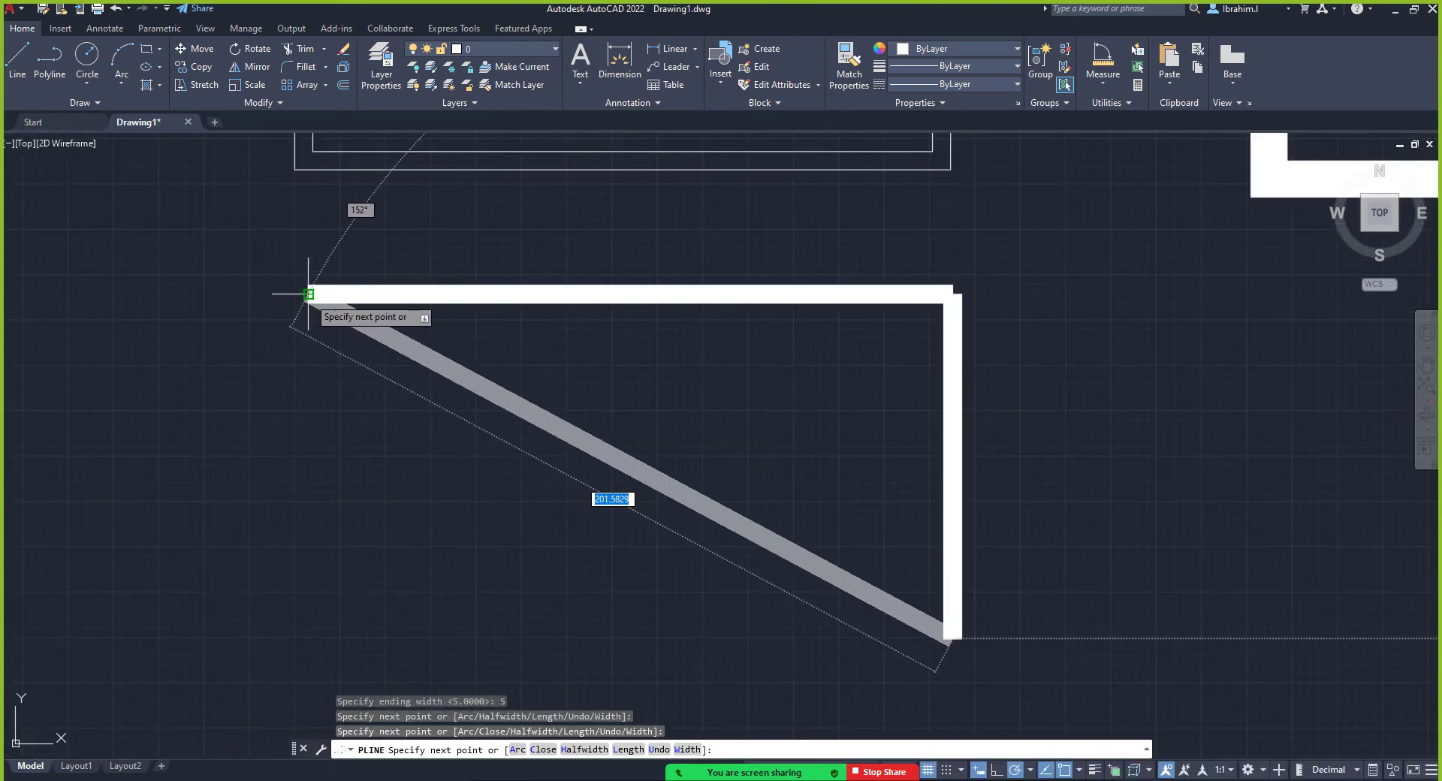
click(308, 638)
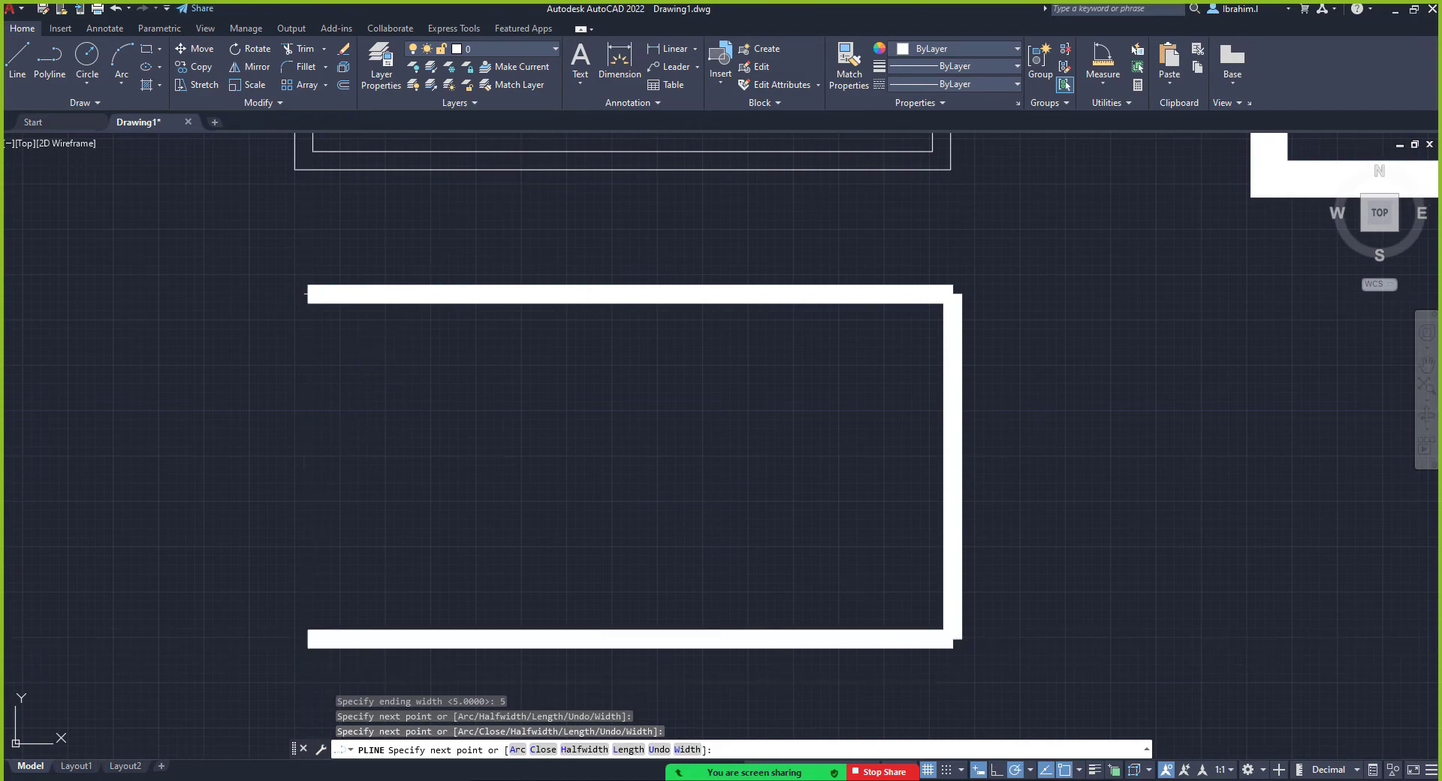
click(308, 284)
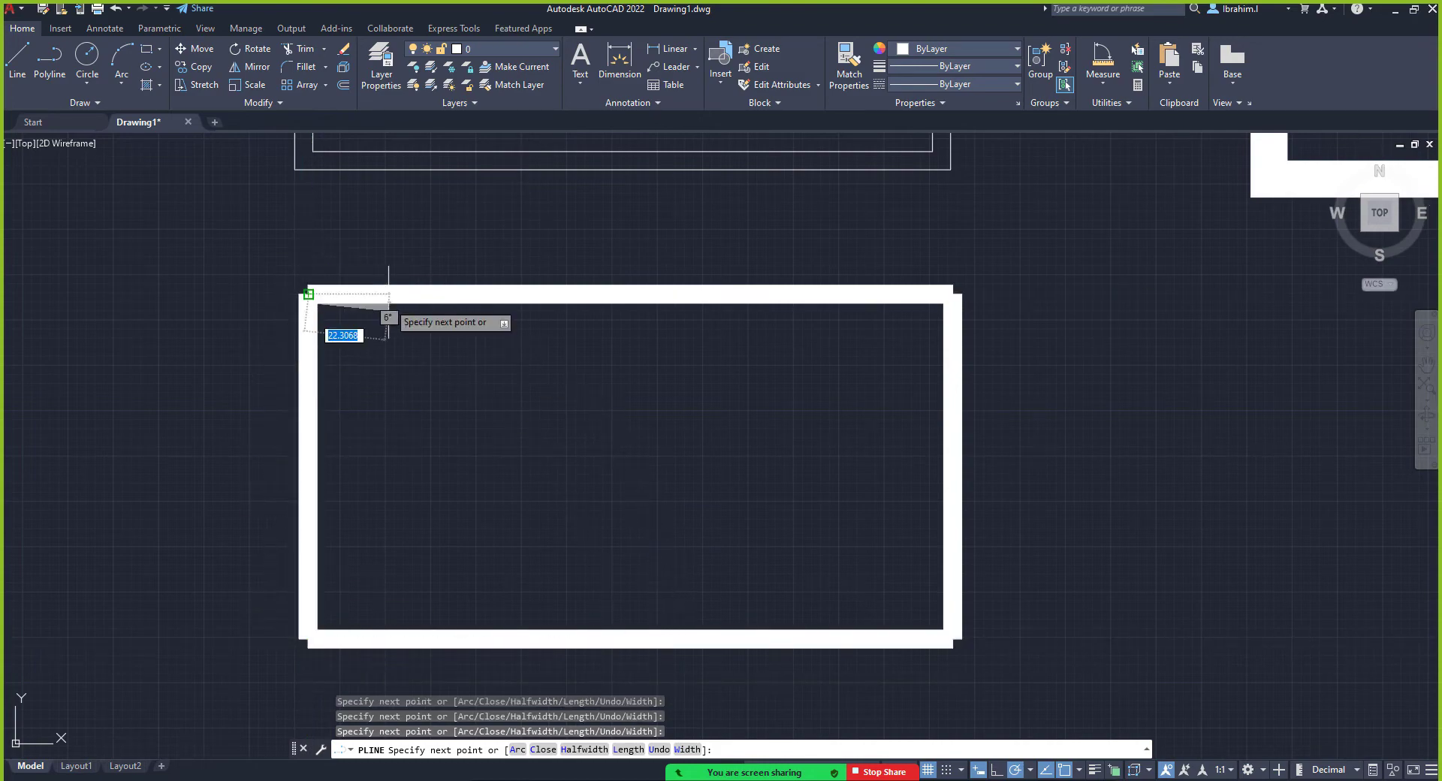
key(Escape)
scroll(275, 427, down, 8)
scroll(395, 467, up, 4)
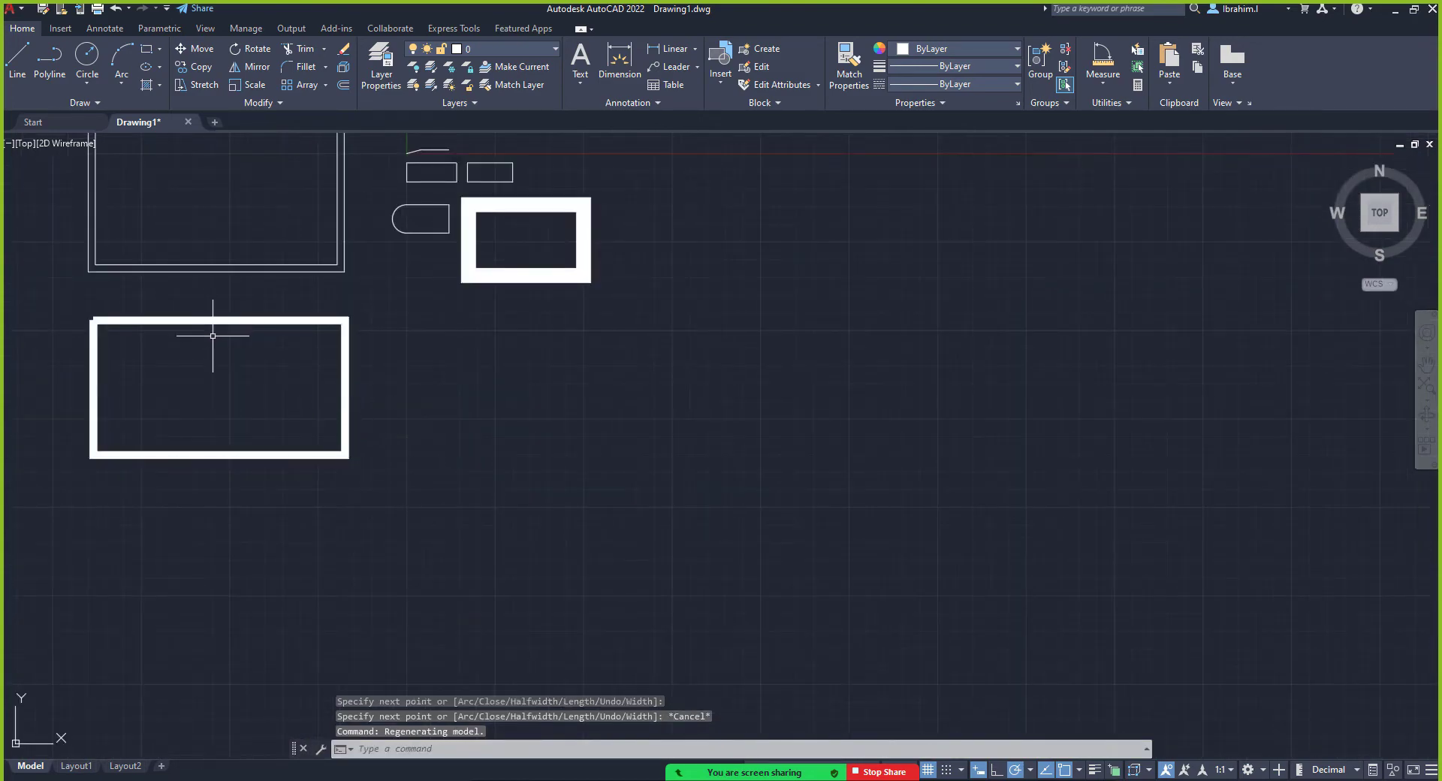
Start a polyline in the empty area right of the wide rectangle, with a starting width of 20 and an ending width of 10
click(51, 63)
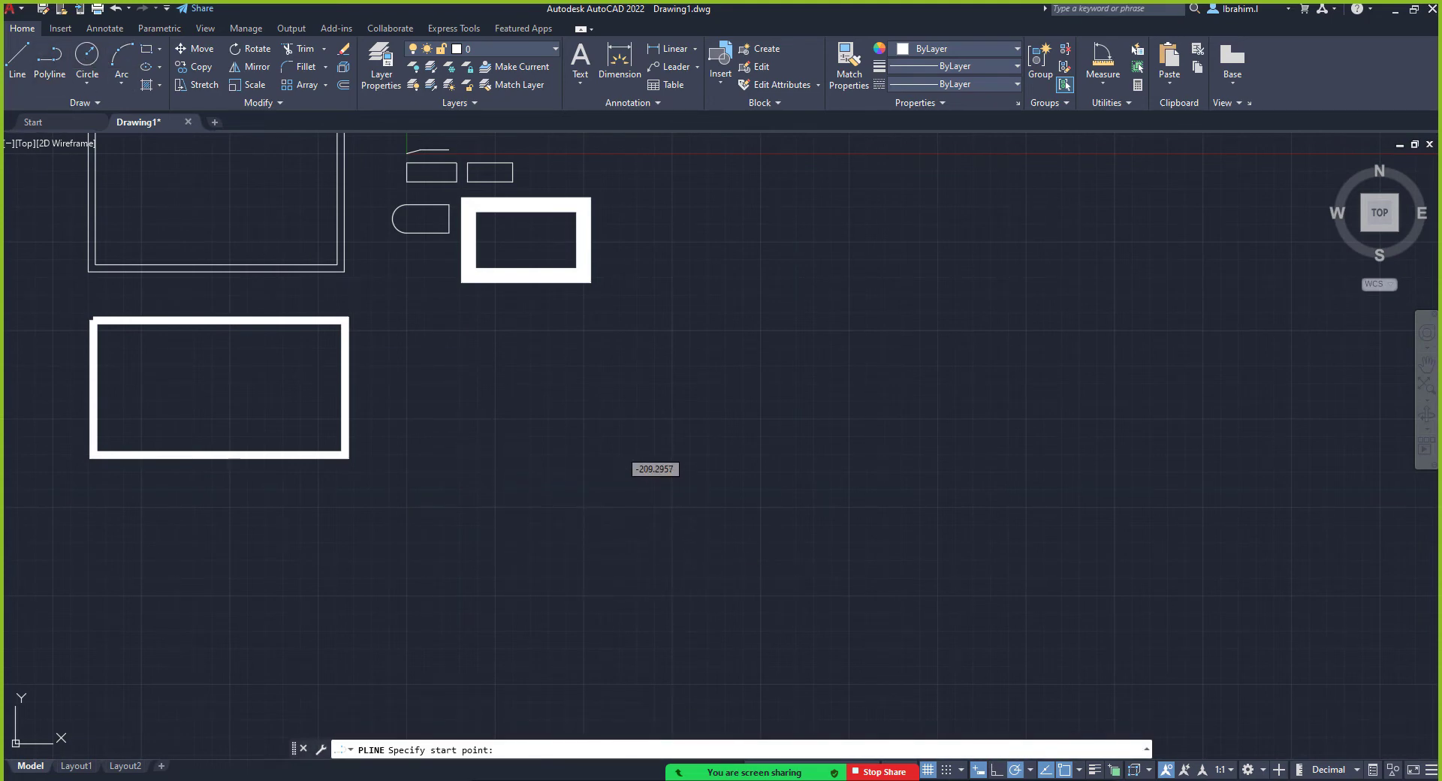
click(489, 449)
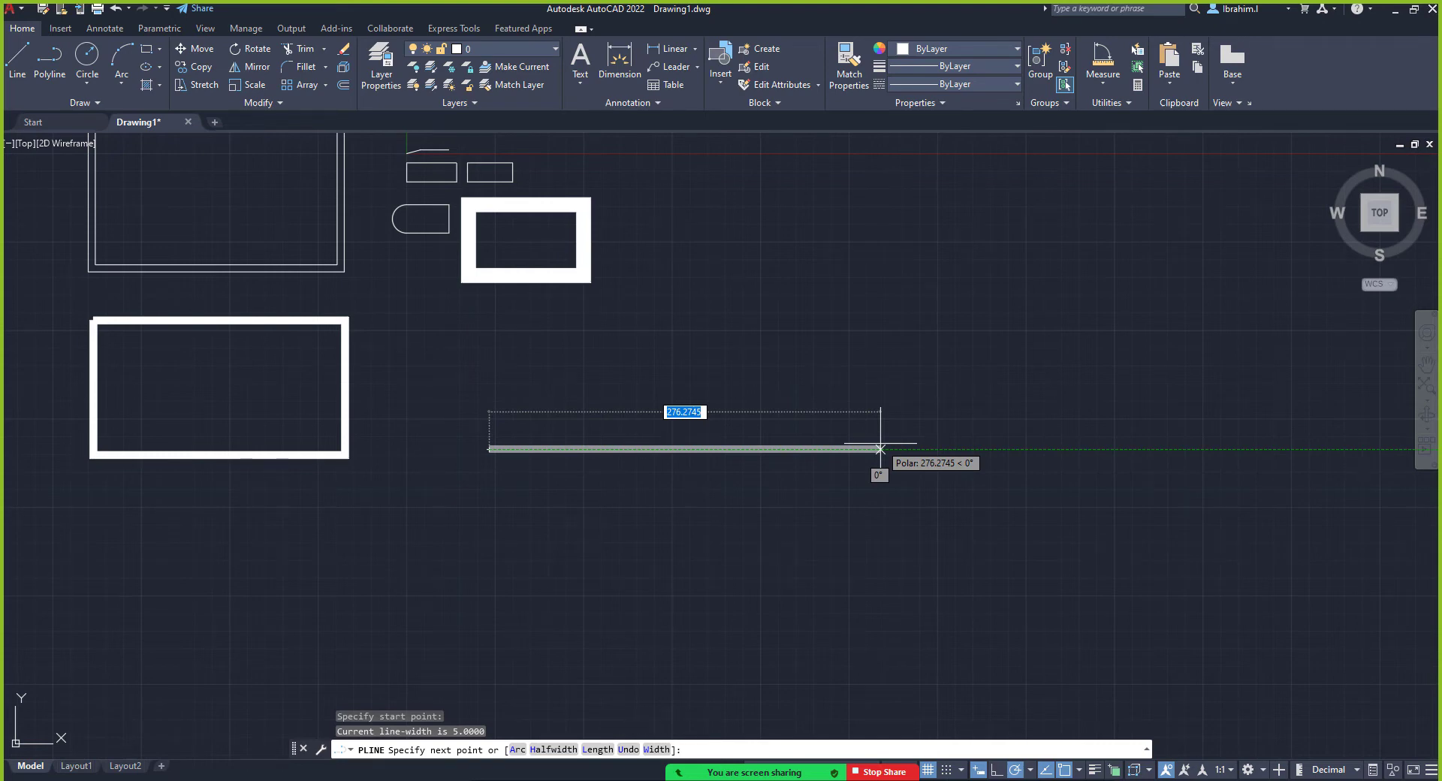
right_click(880, 449)
click(934, 559)
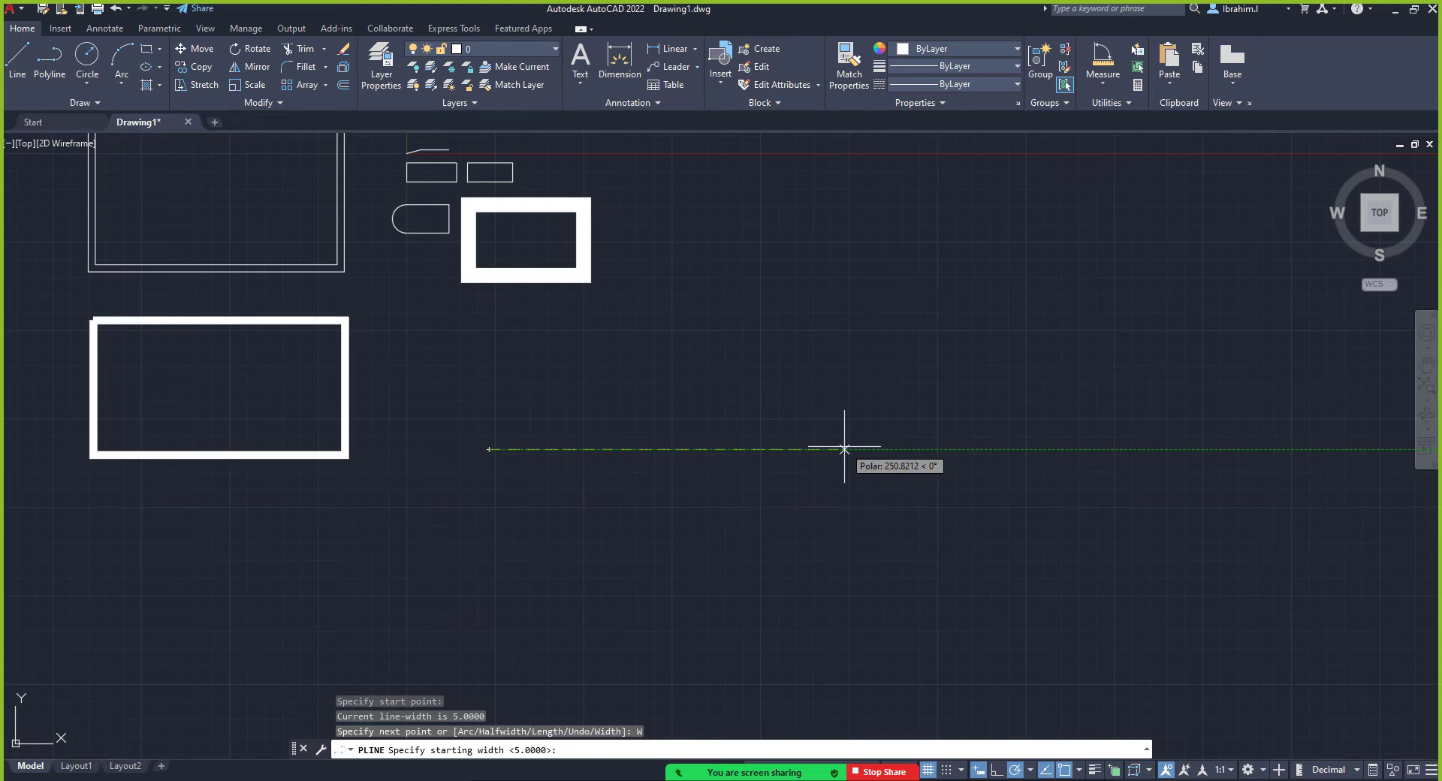
text(20)
key(Return)
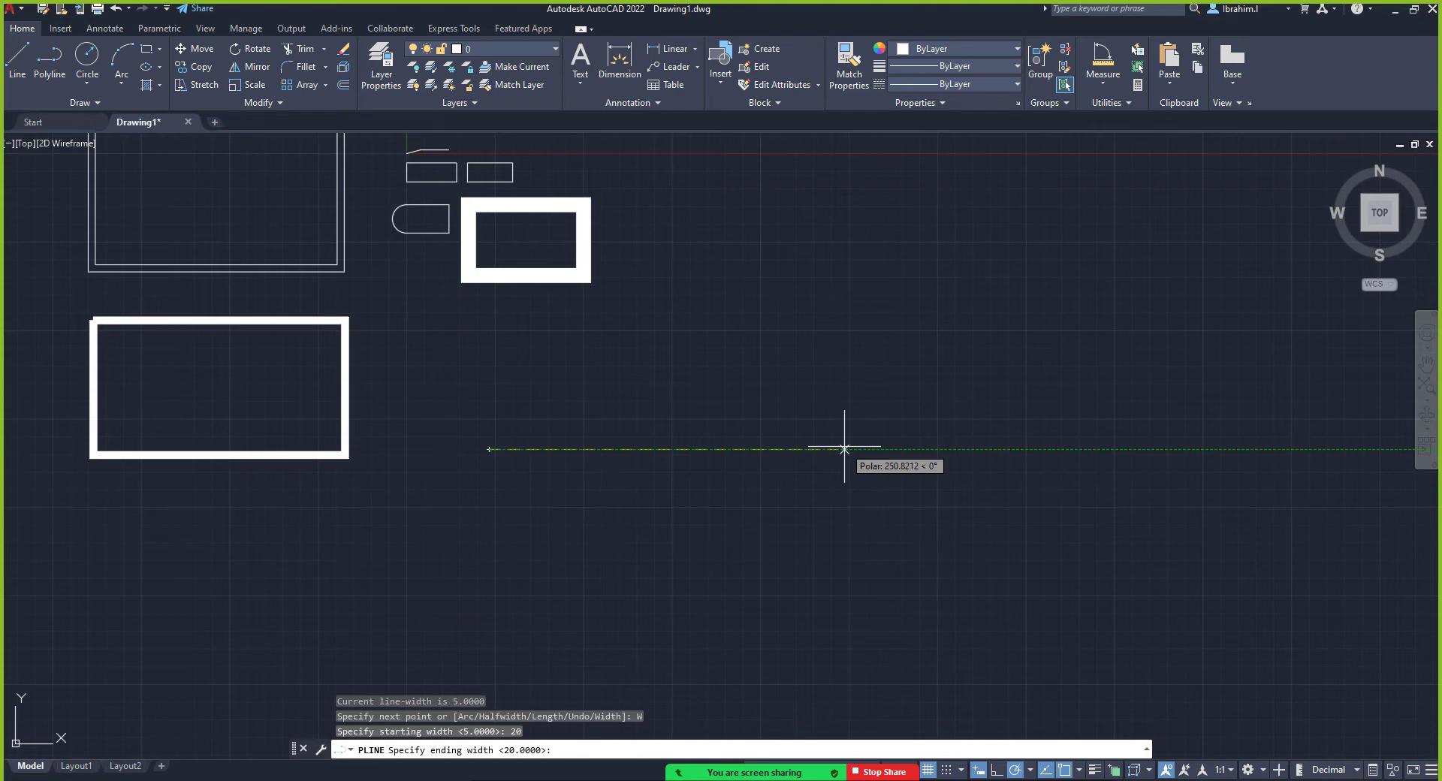
text(1)
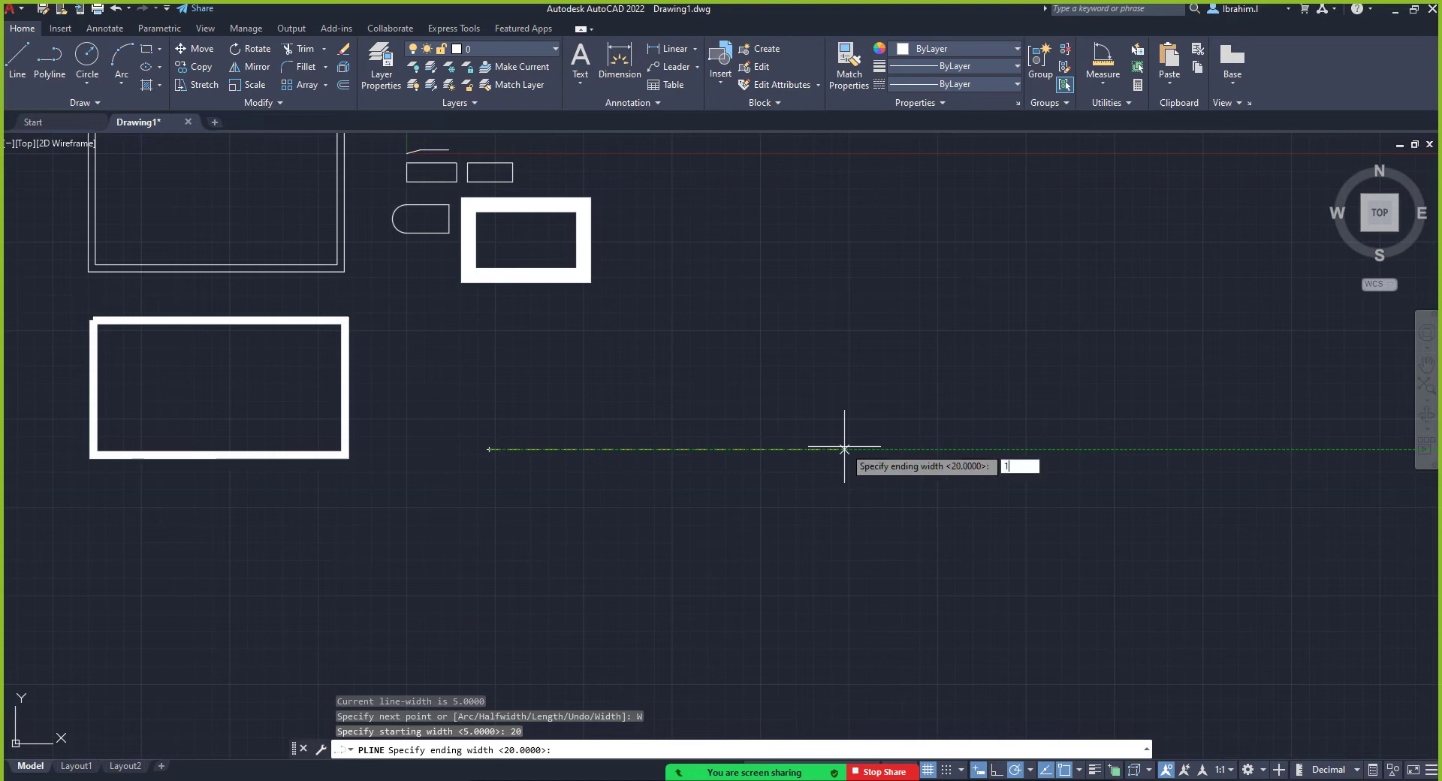
text(0)
key(Return)
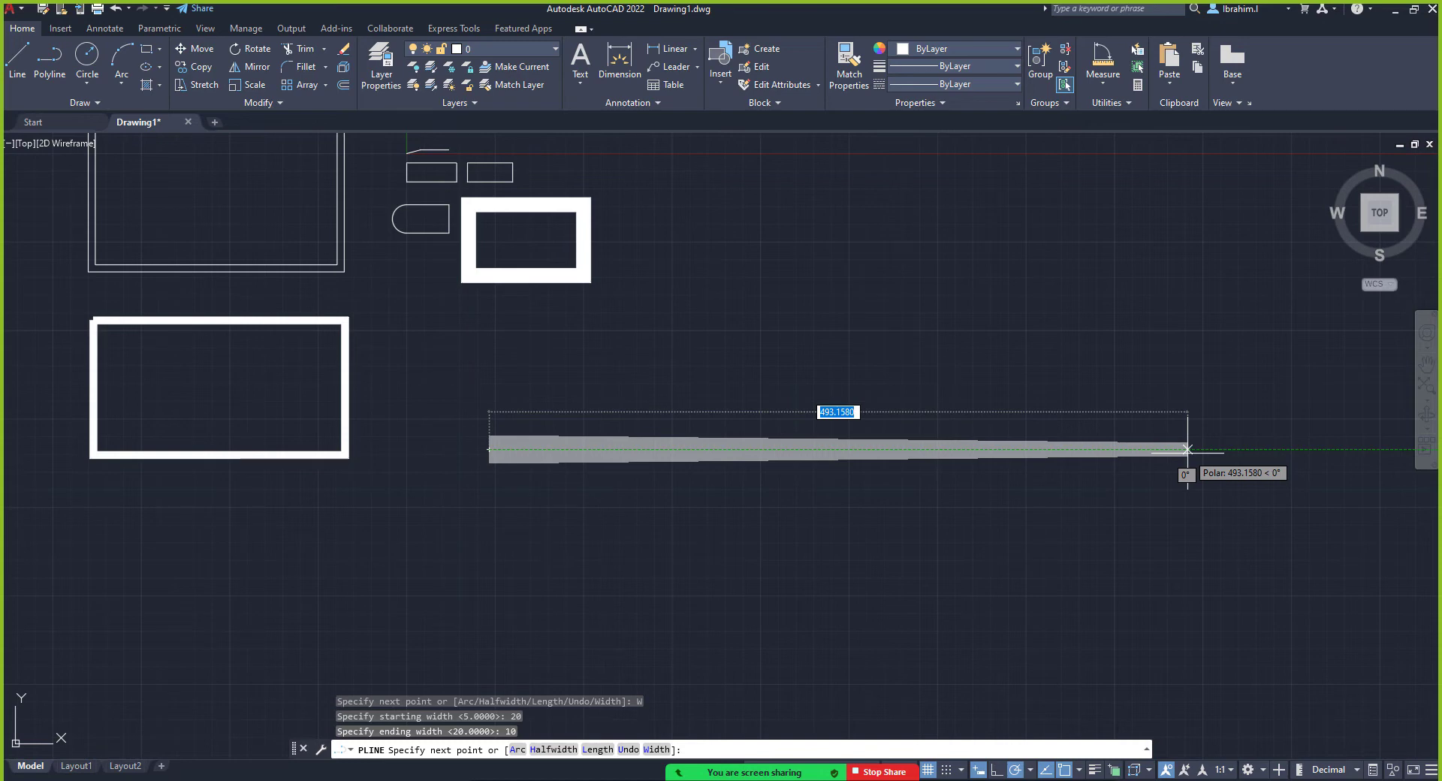
Place the endpoint of the tapered segment far to the right along the horizontal and end the polyline
click(1175, 449)
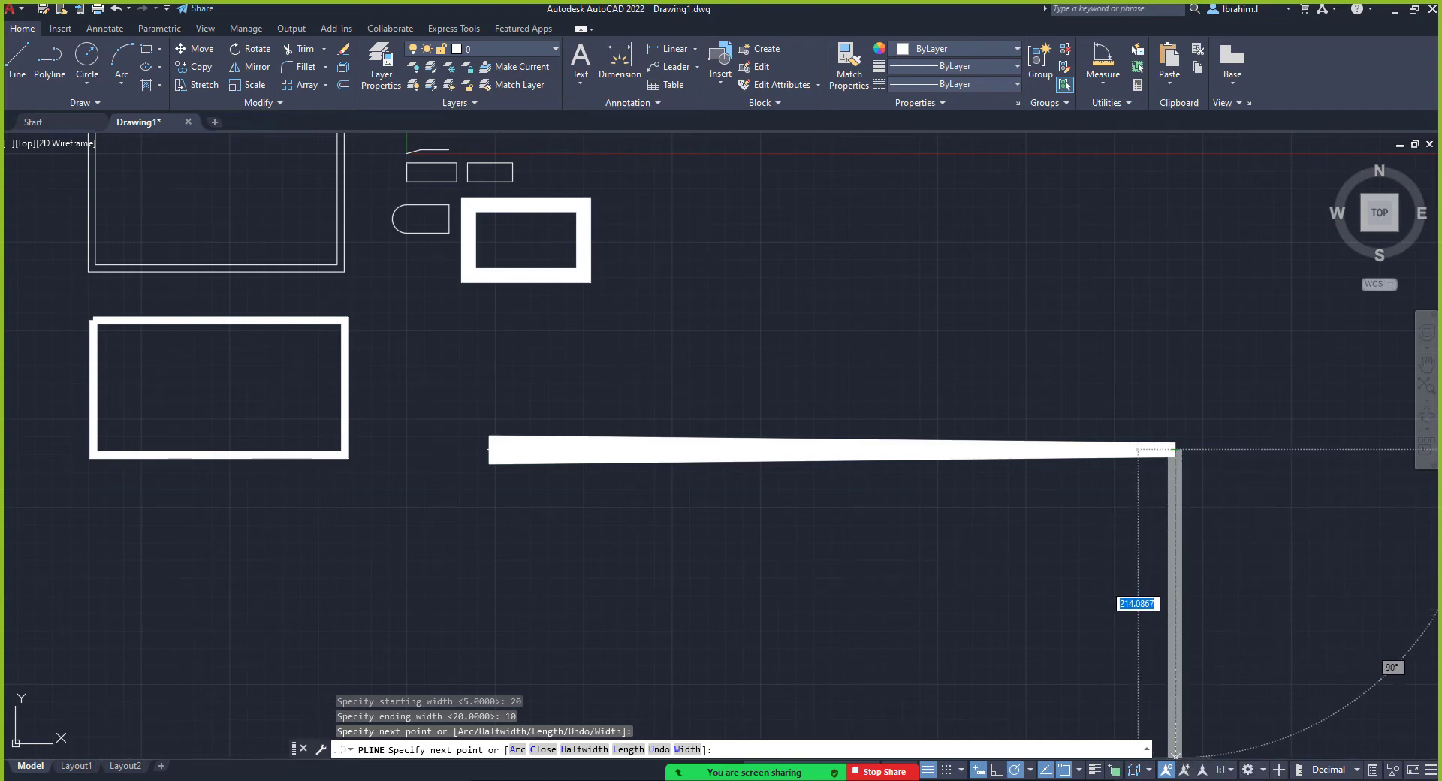
scroll(1178, 676, down, 4)
scroll(1184, 708, up, 3)
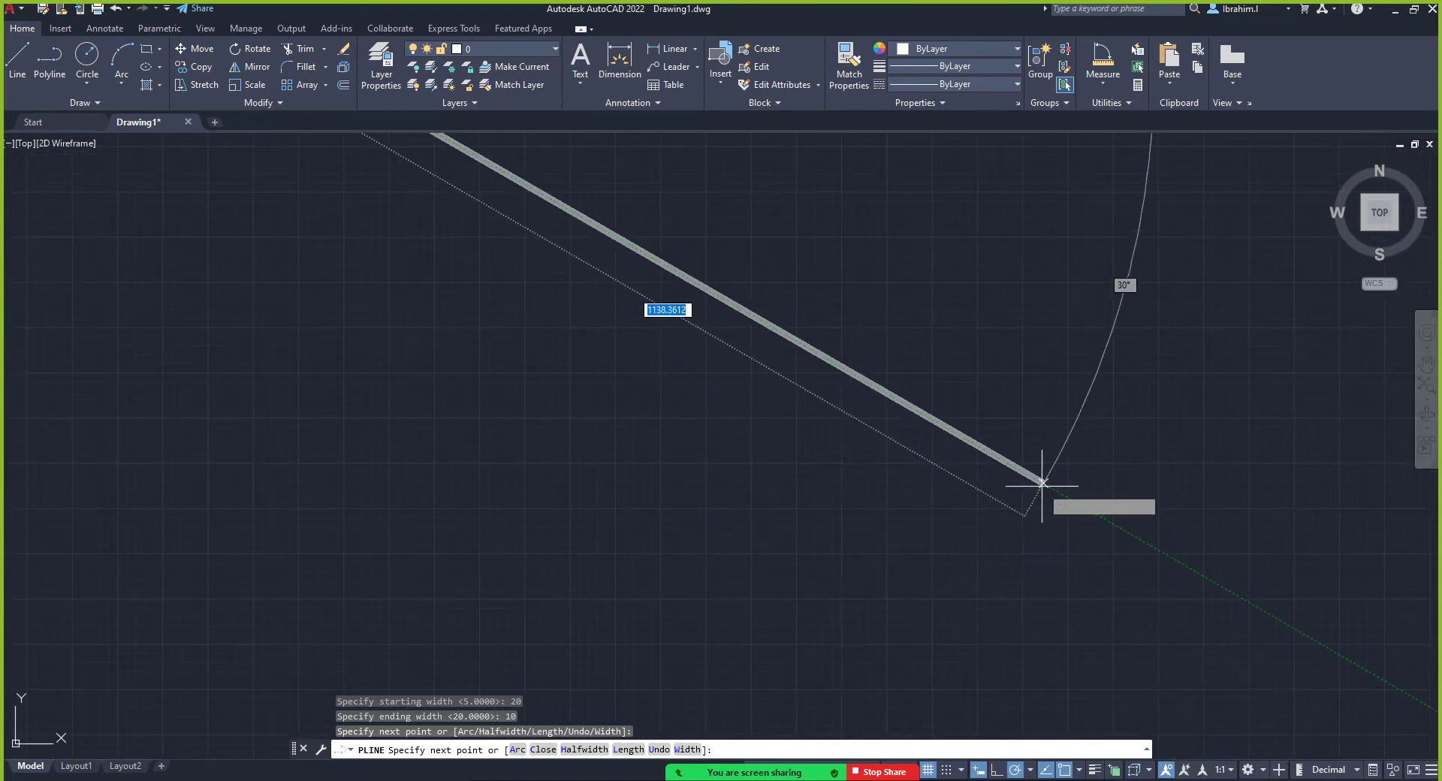
scroll(1042, 485, up, 2)
key(alt)
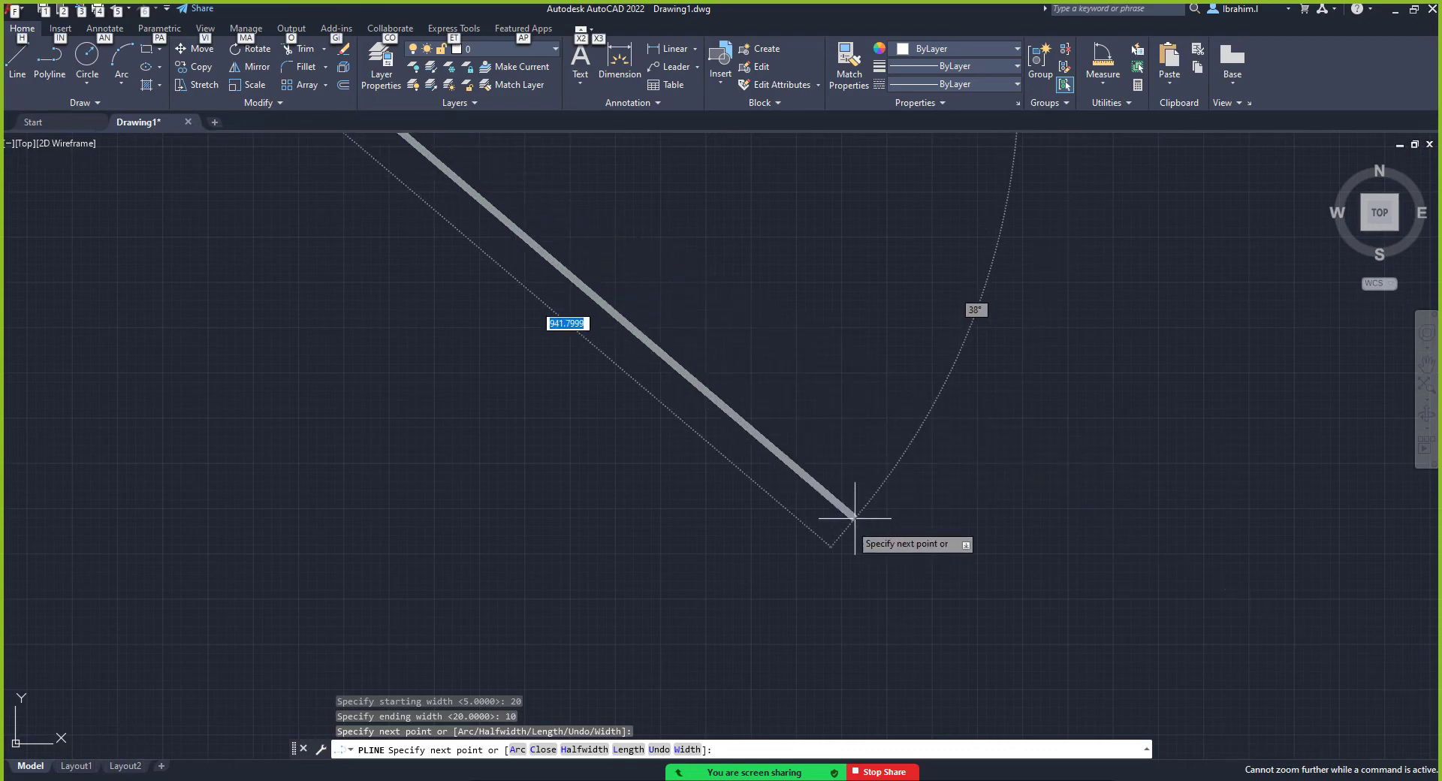
key(Escape)
key(Escape)
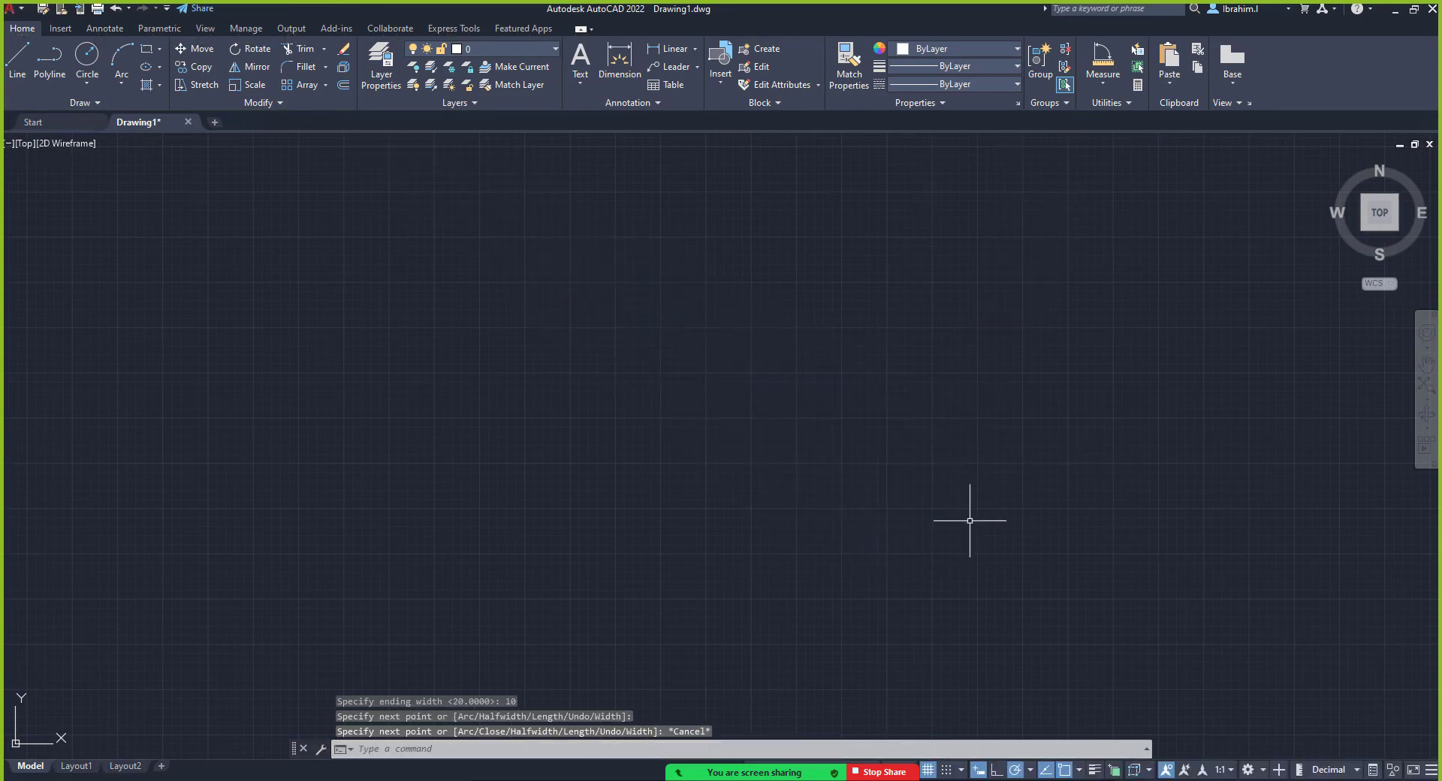
scroll(970, 520, down, 4)
scroll(499, 435, up, 4)
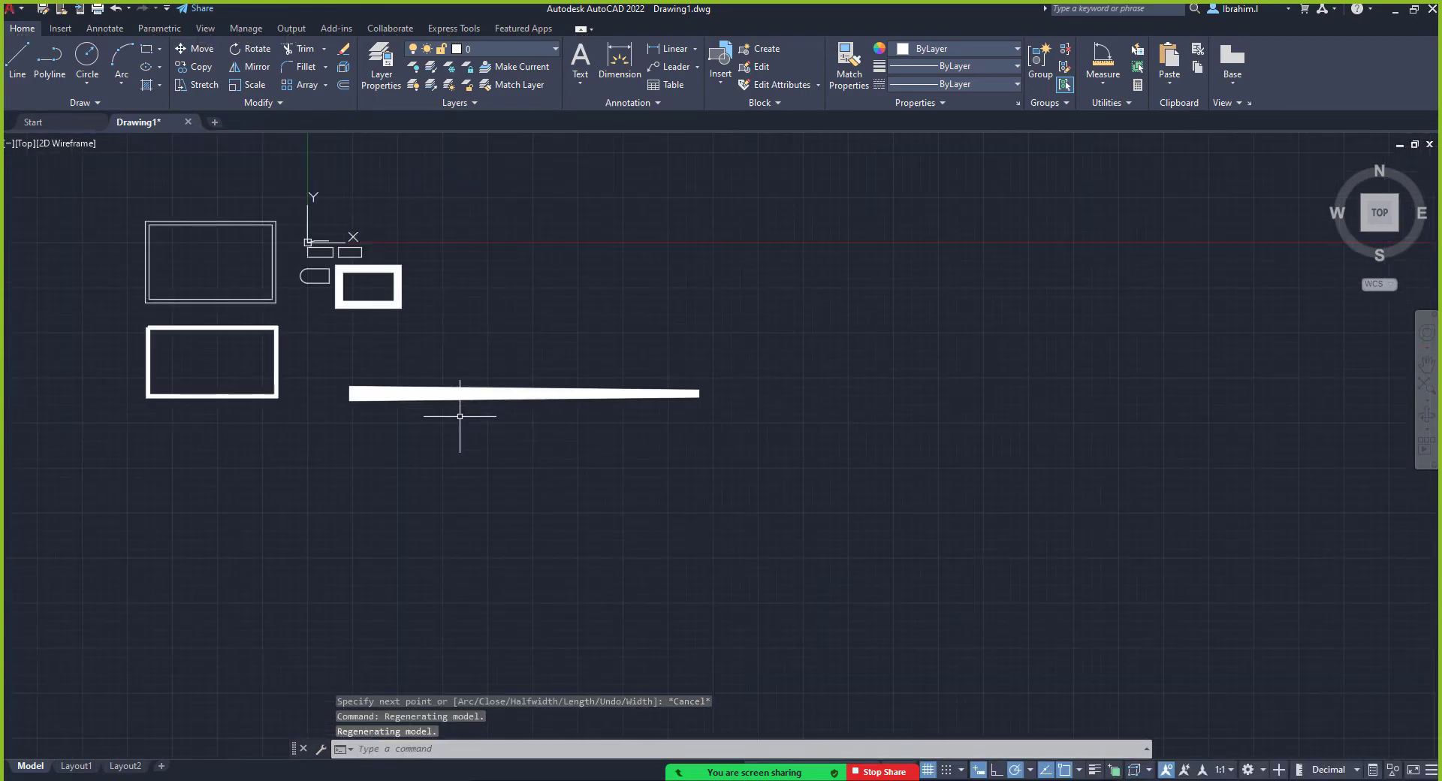
scroll(417, 405, up, 2)
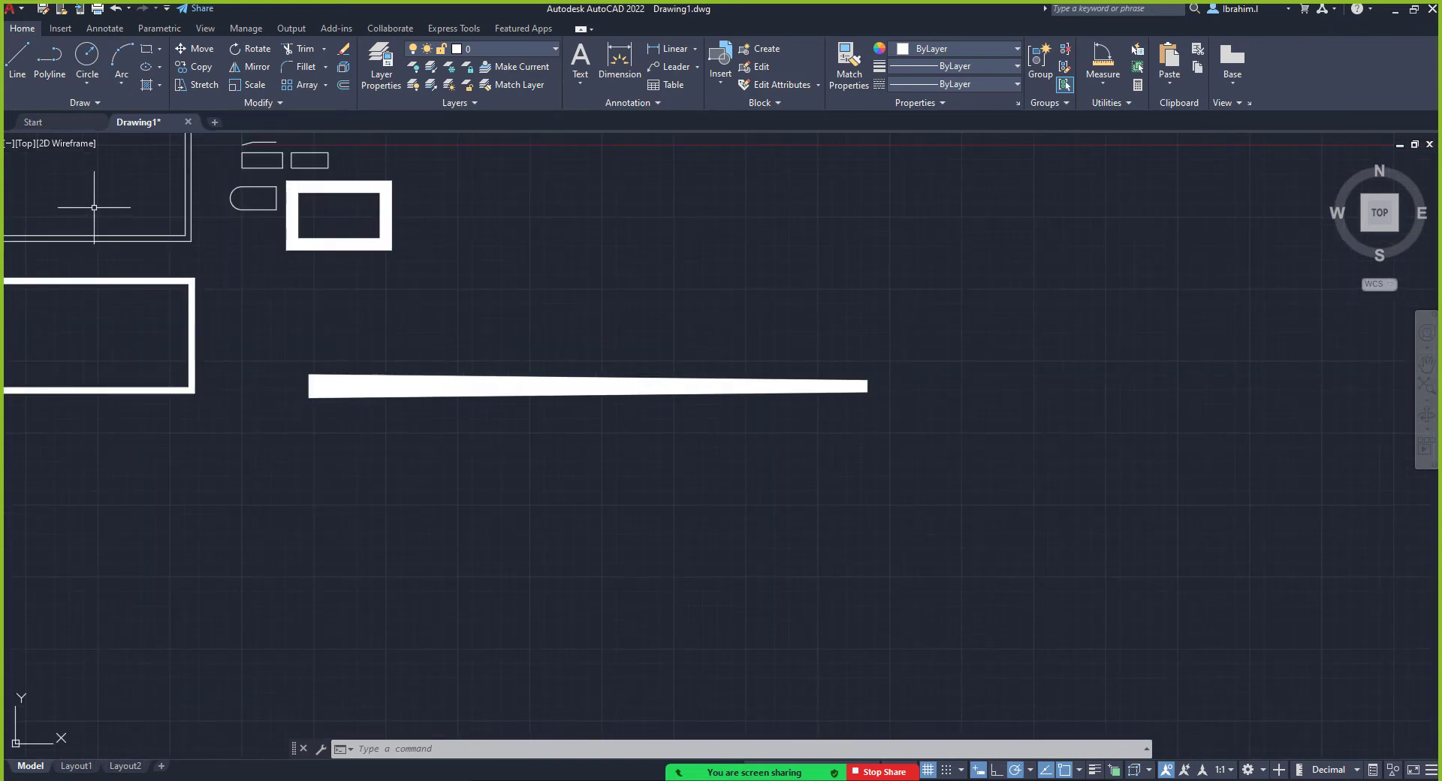
click(46, 66)
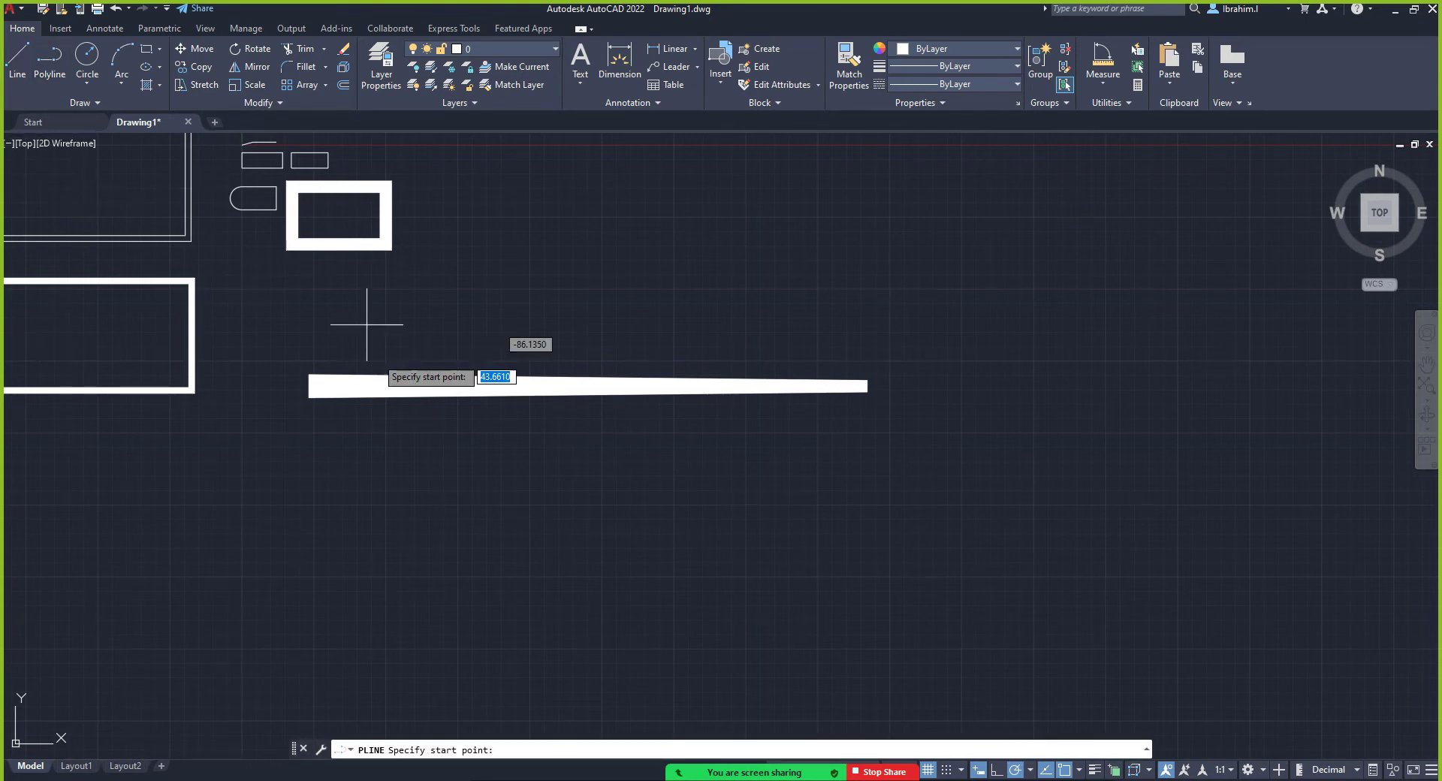
scroll(623, 488, down, 4)
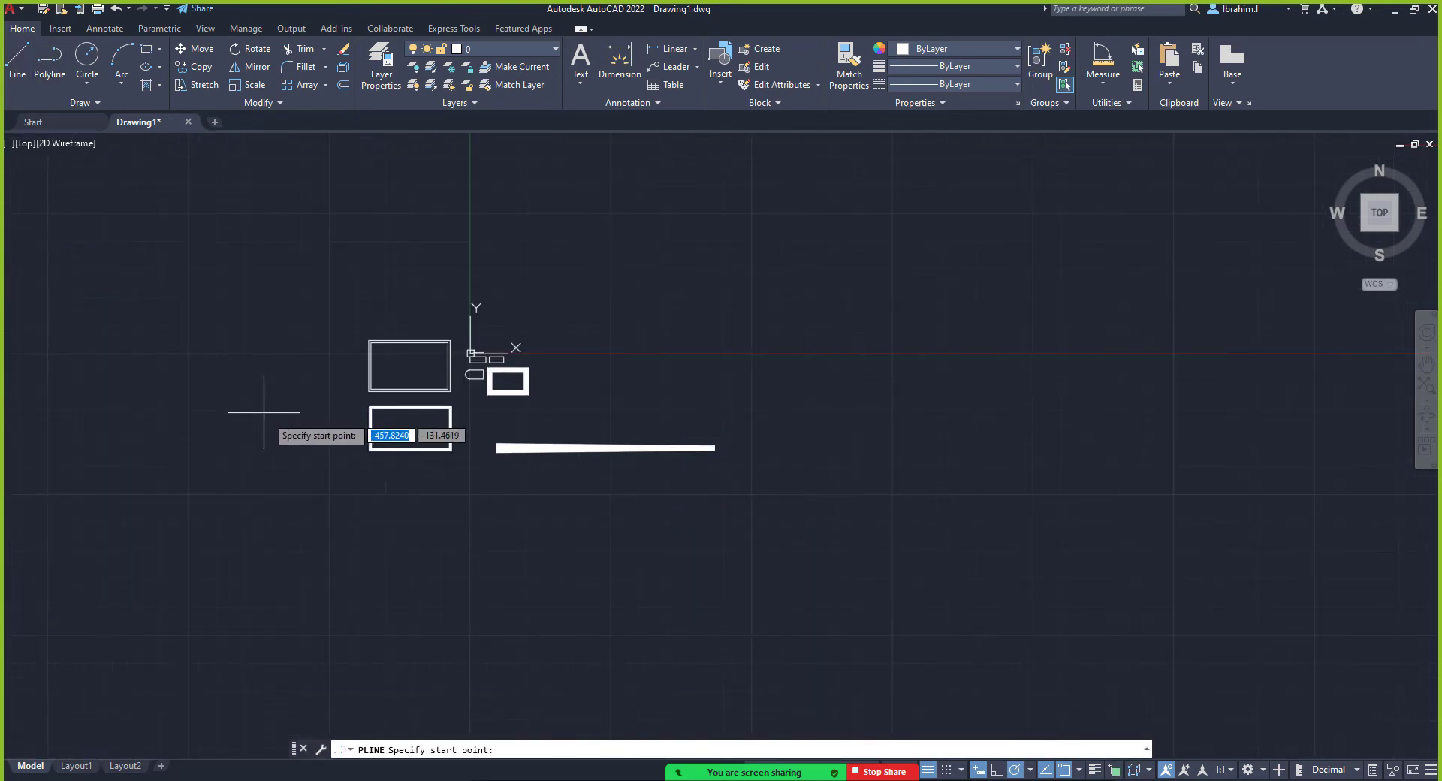
scroll(625, 428, up, 2)
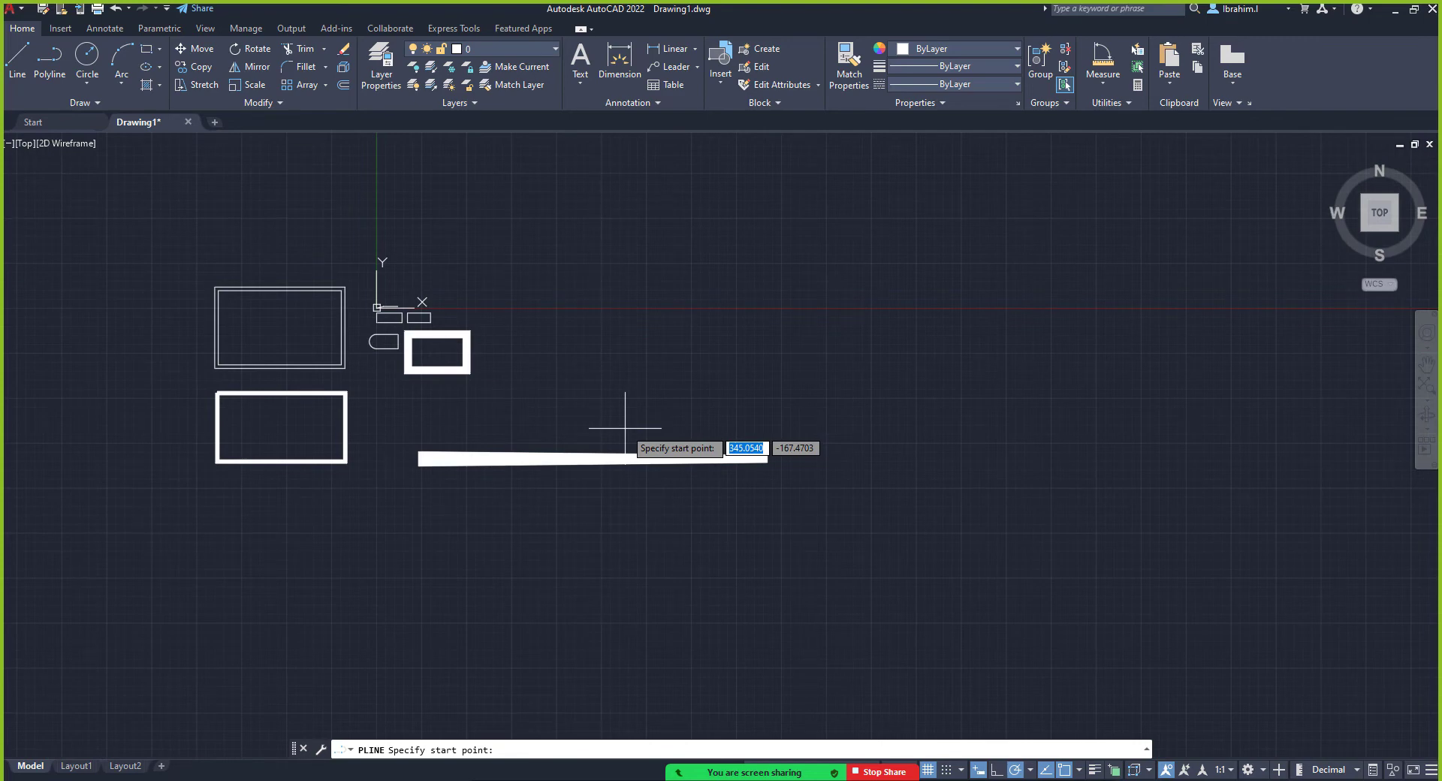
scroll(212, 403, up, 2)
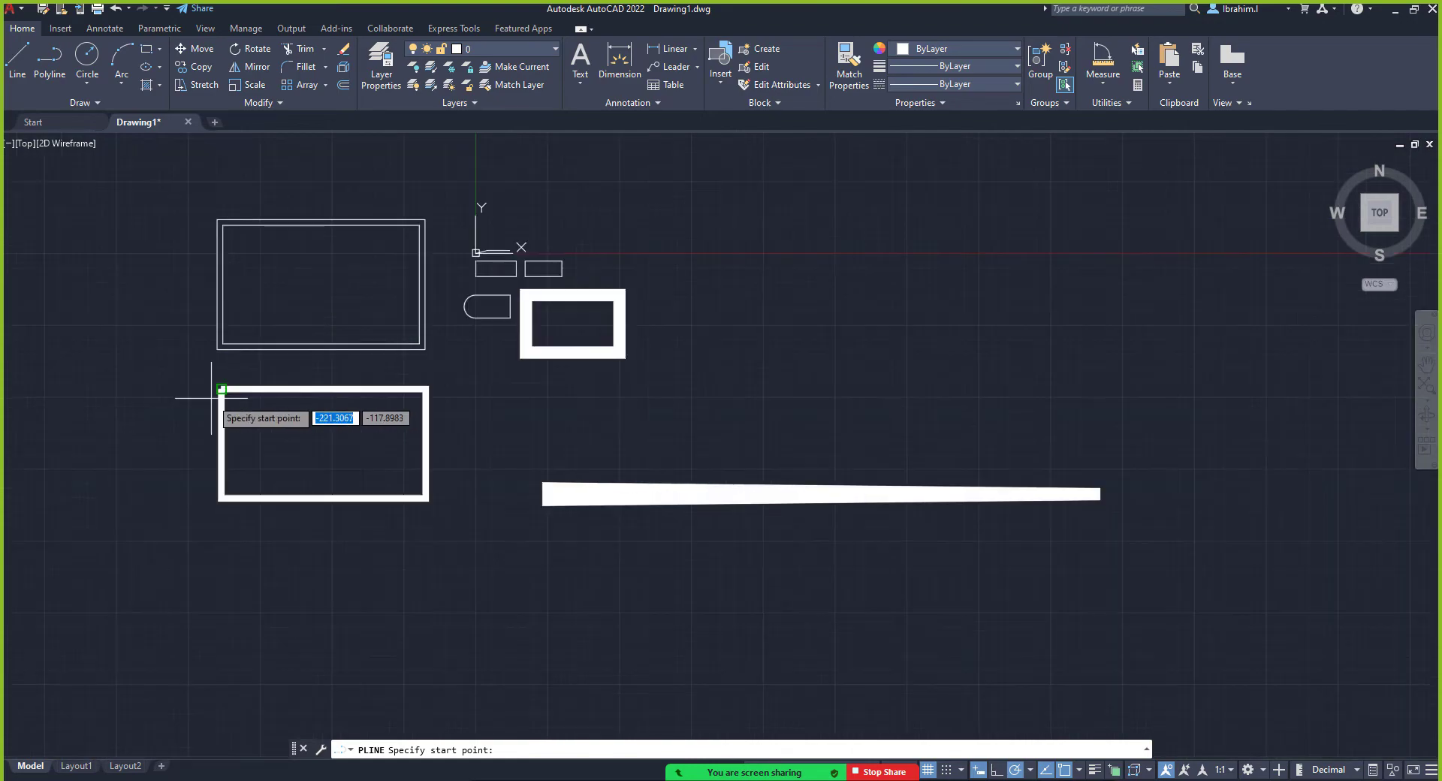
scroll(252, 443, up, 2)
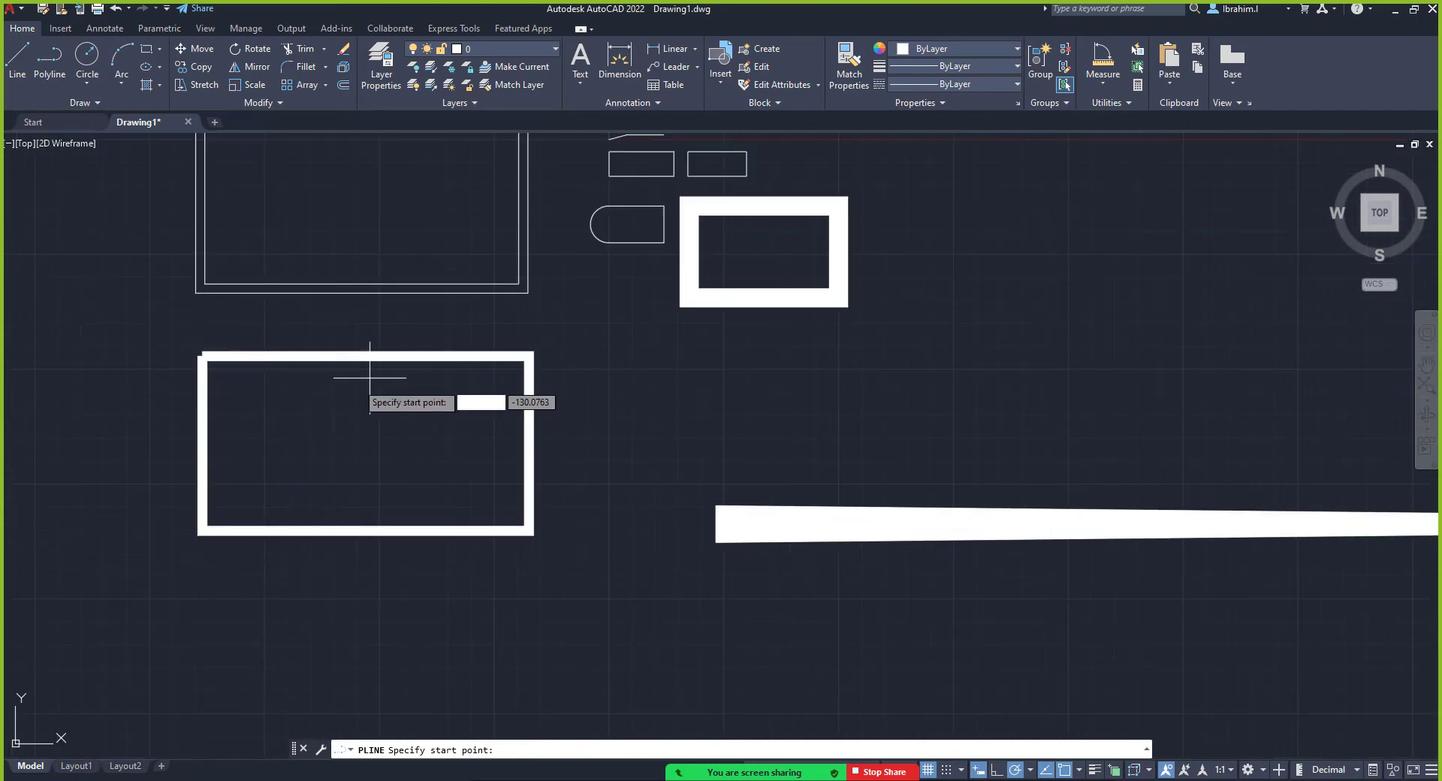
scroll(502, 402, up, 4)
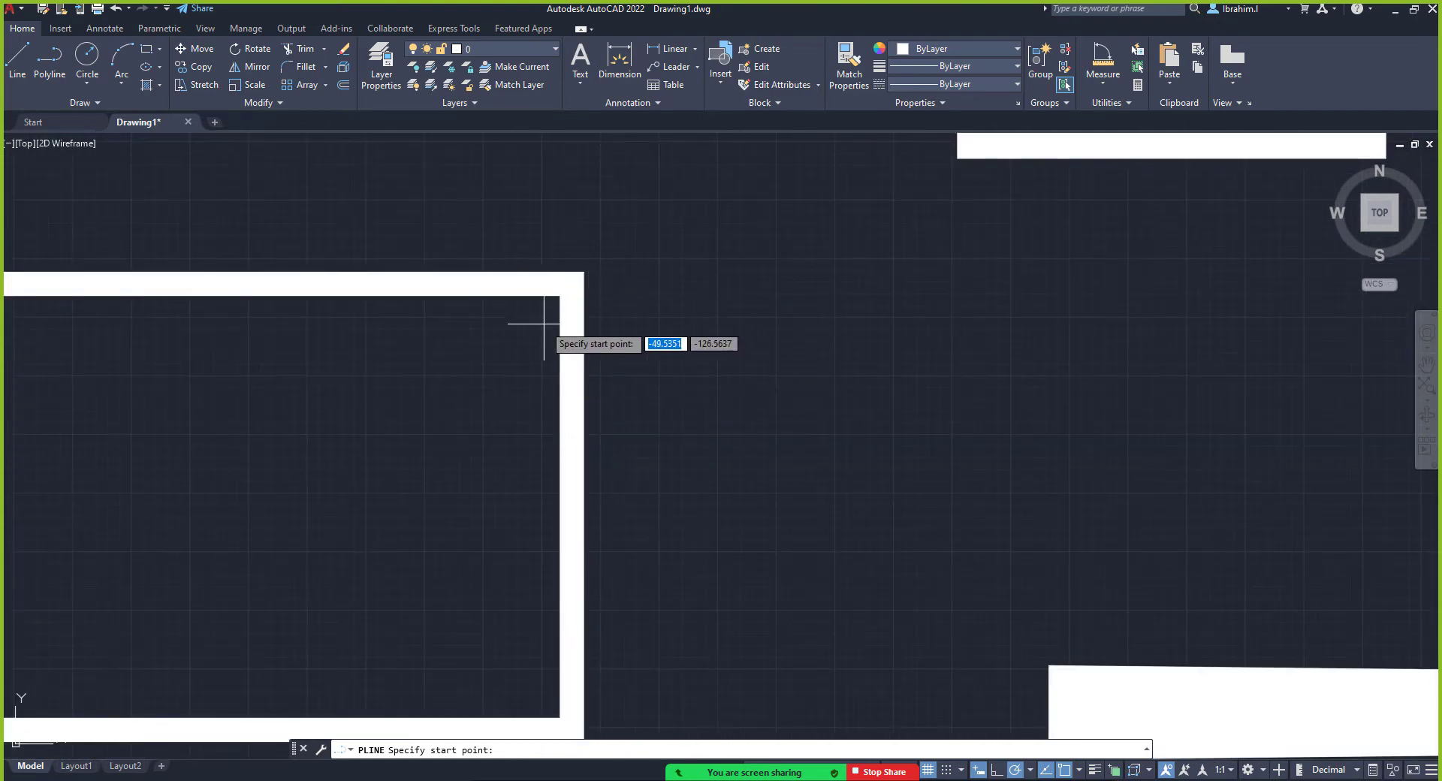
key(Escape)
Erase the wide-polyline rectangle below the double rectangle
scroll(594, 358, down, 6)
scroll(560, 275, up, 4)
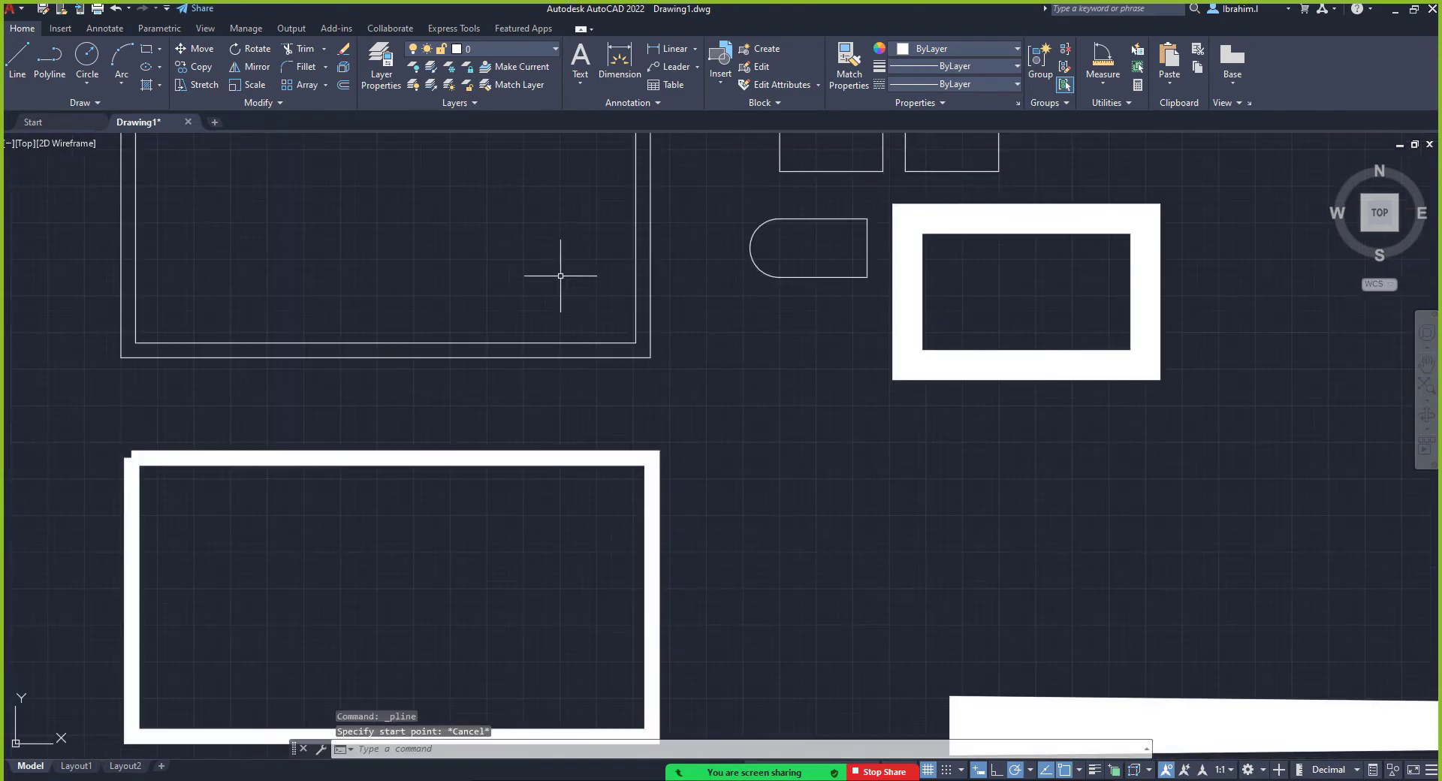
scroll(455, 376, down, 4)
scroll(601, 304, up, 2)
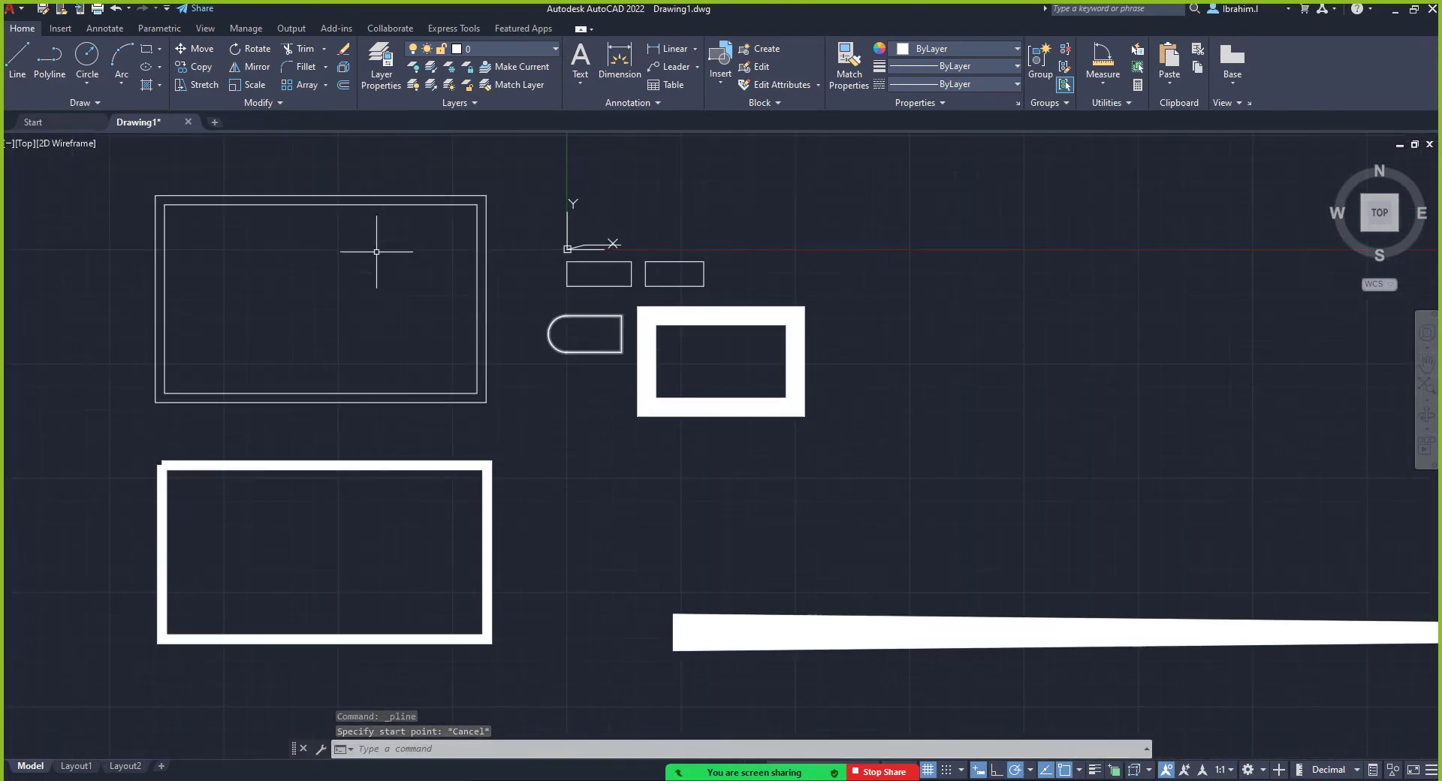
scroll(161, 202, up, 4)
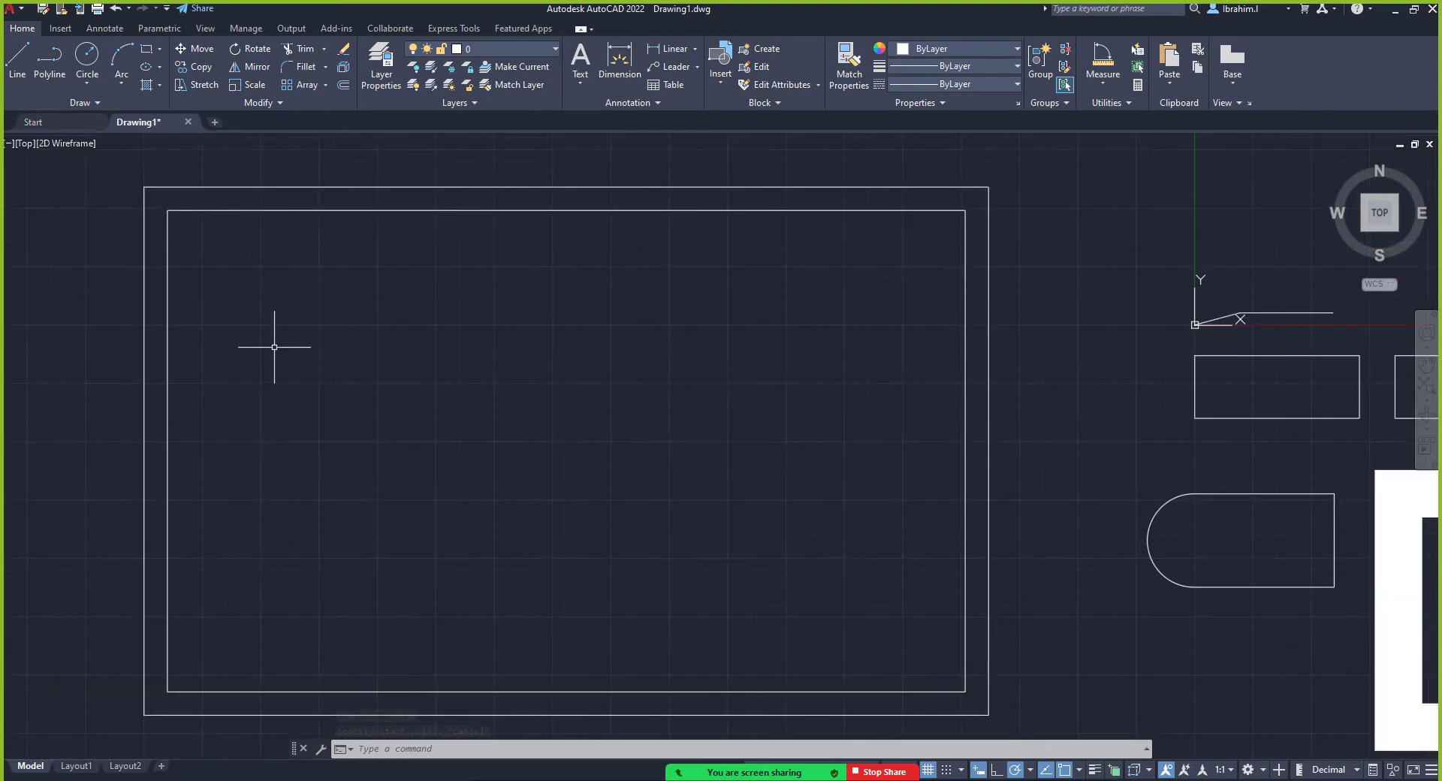
scroll(278, 342, down, 4)
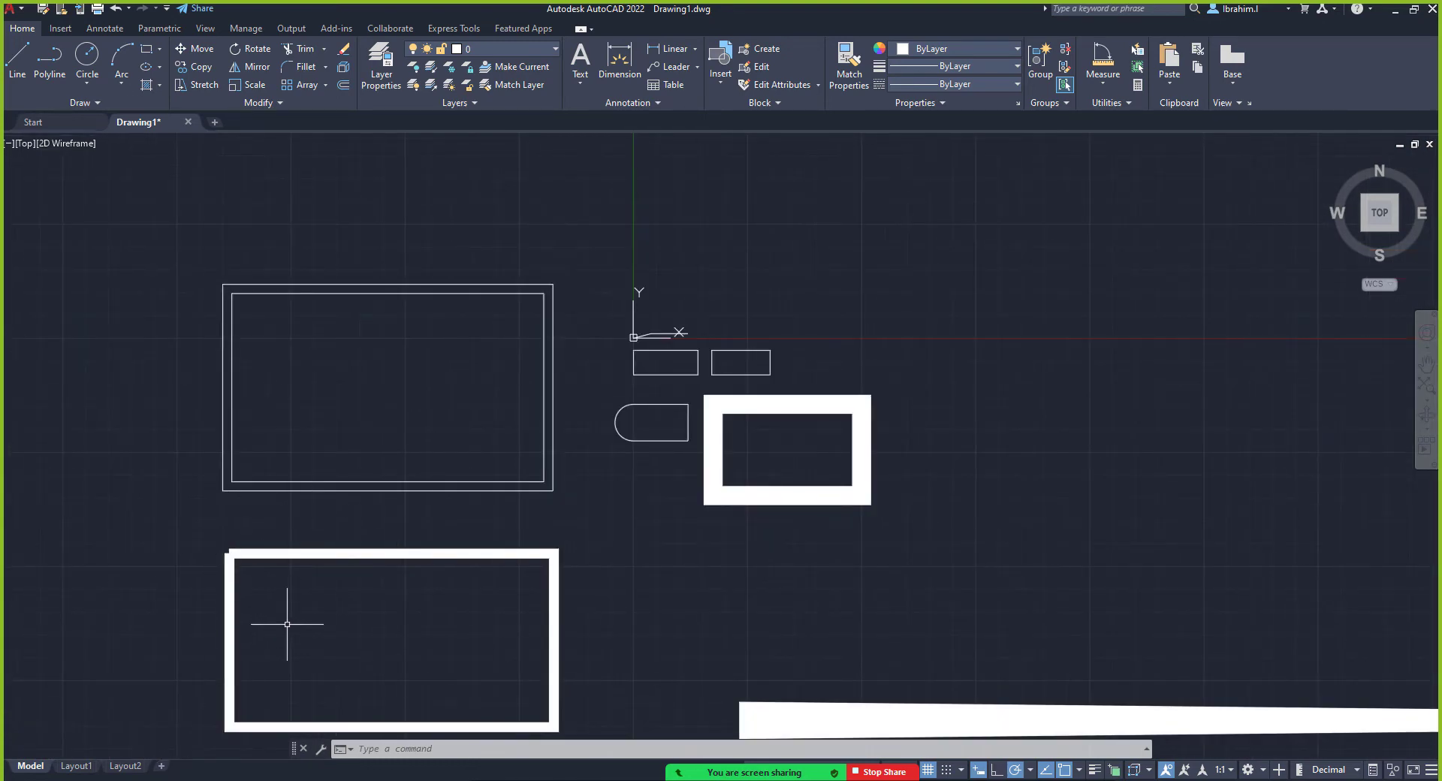
click(287, 624)
click(225, 558)
key(Delete)
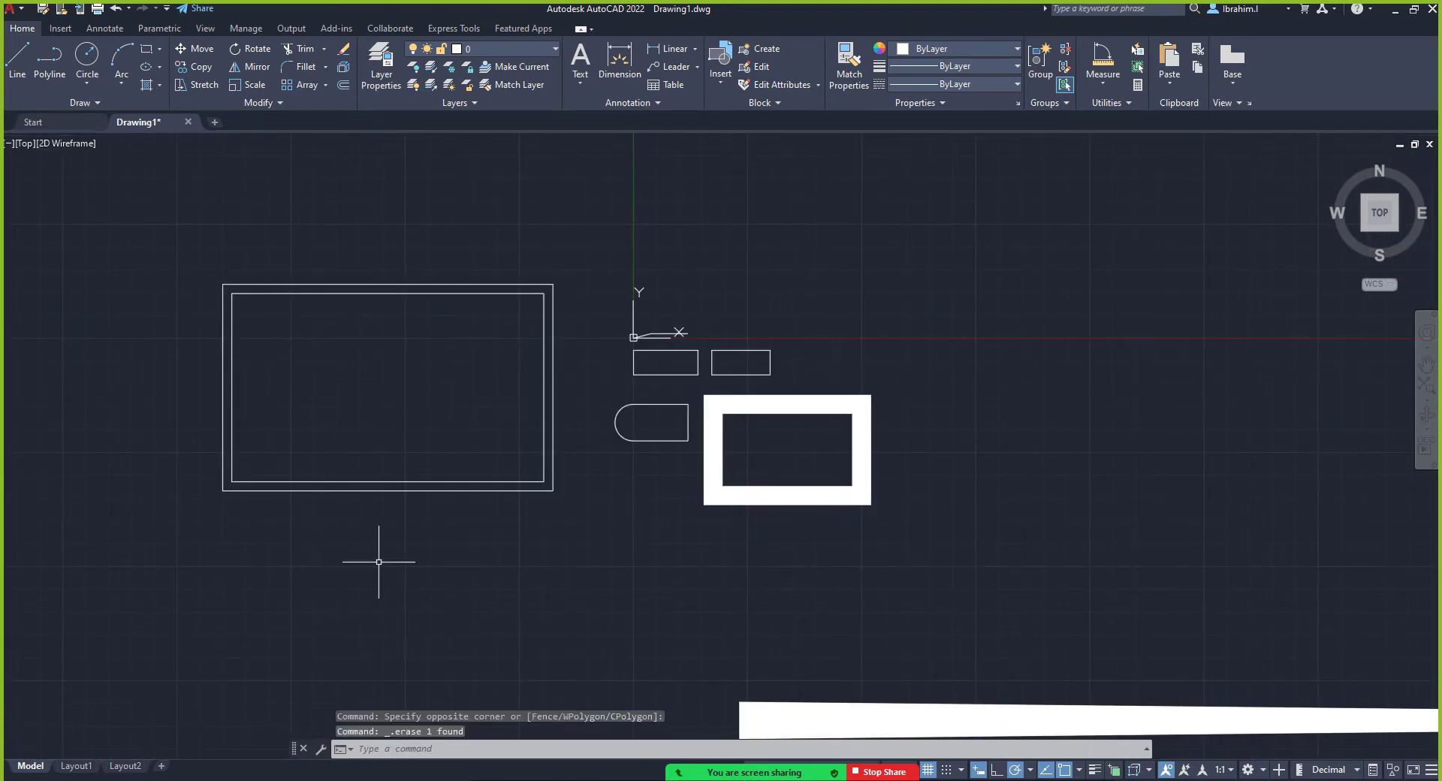
Draw a single horizontal line above the double rectangle, and erase it again
scroll(203, 289, up, 2)
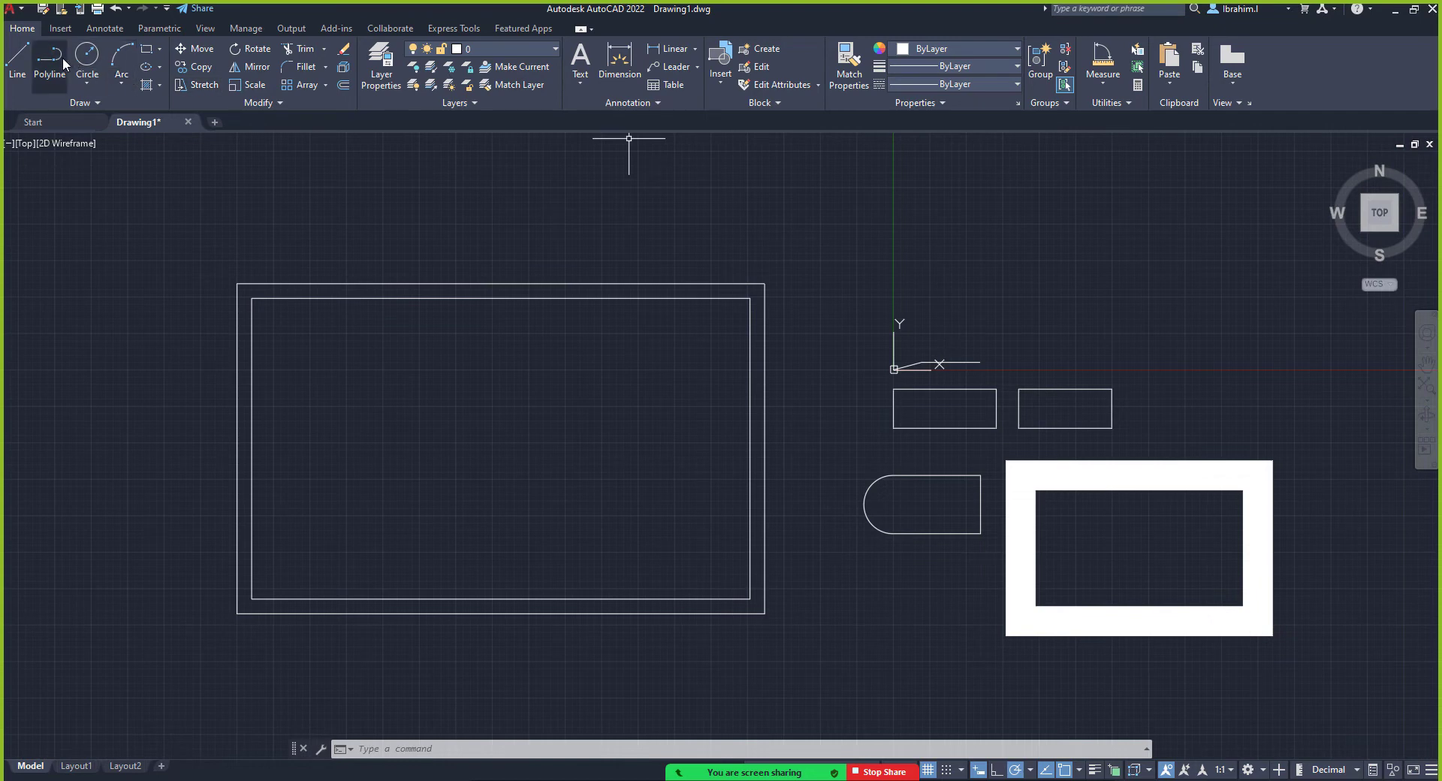
click(17, 59)
click(262, 175)
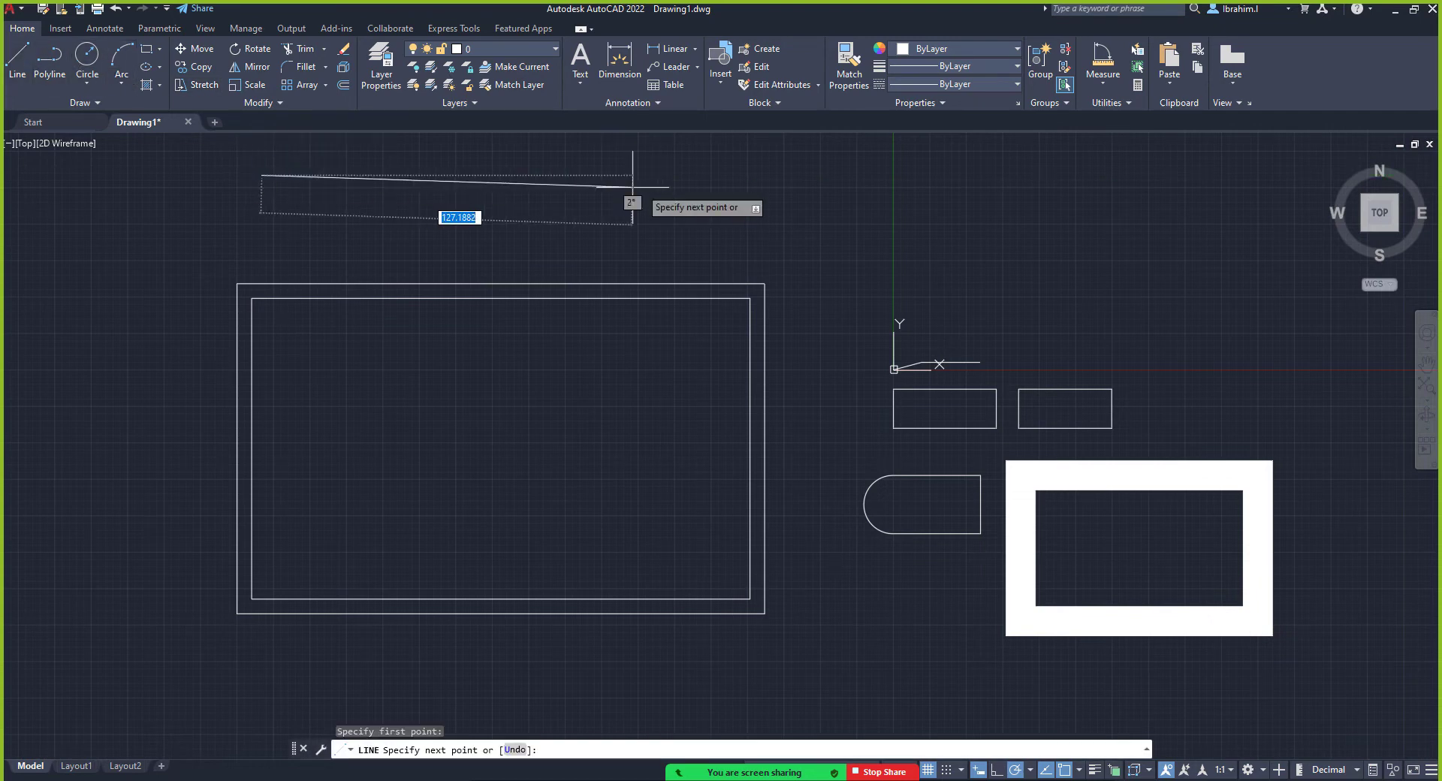
click(718, 177)
key(Escape)
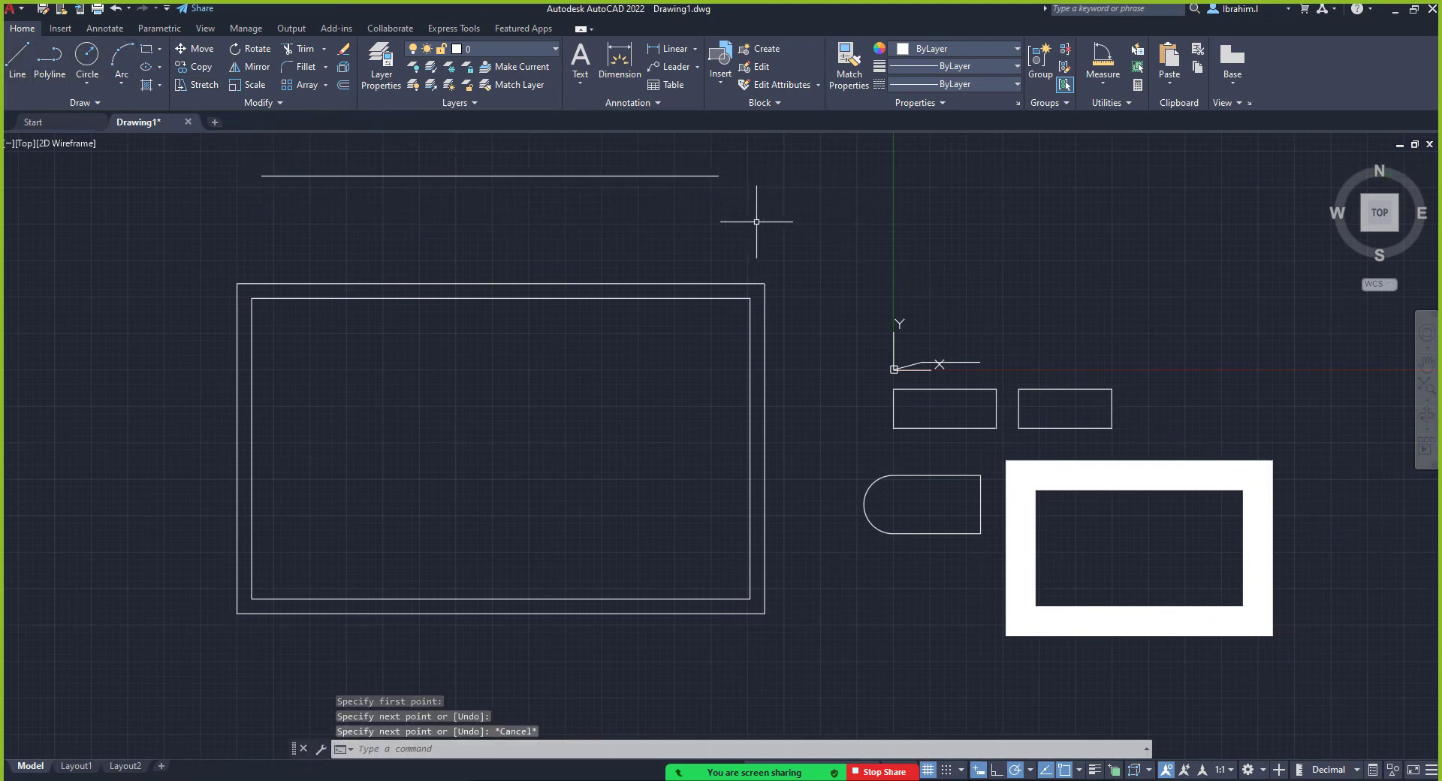
click(483, 176)
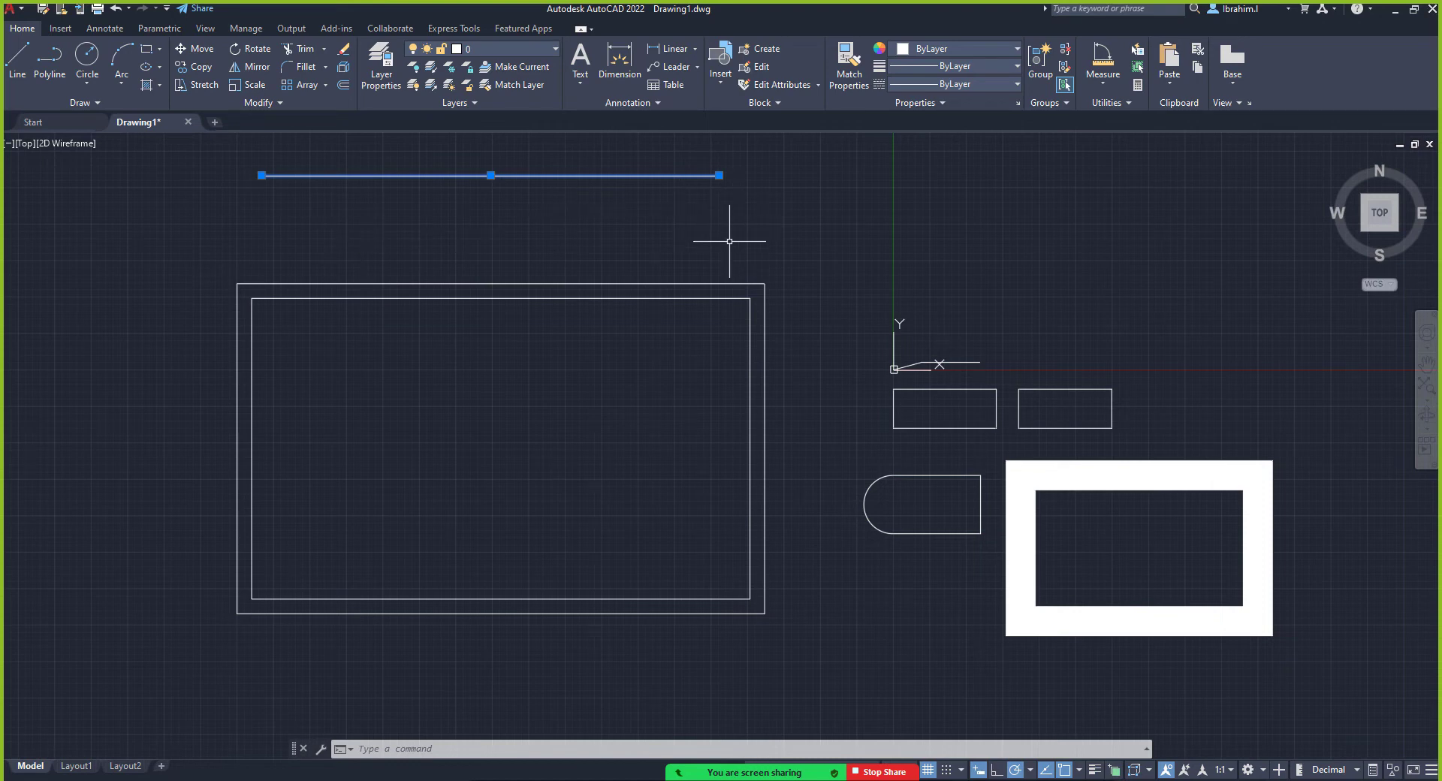
key(Delete)
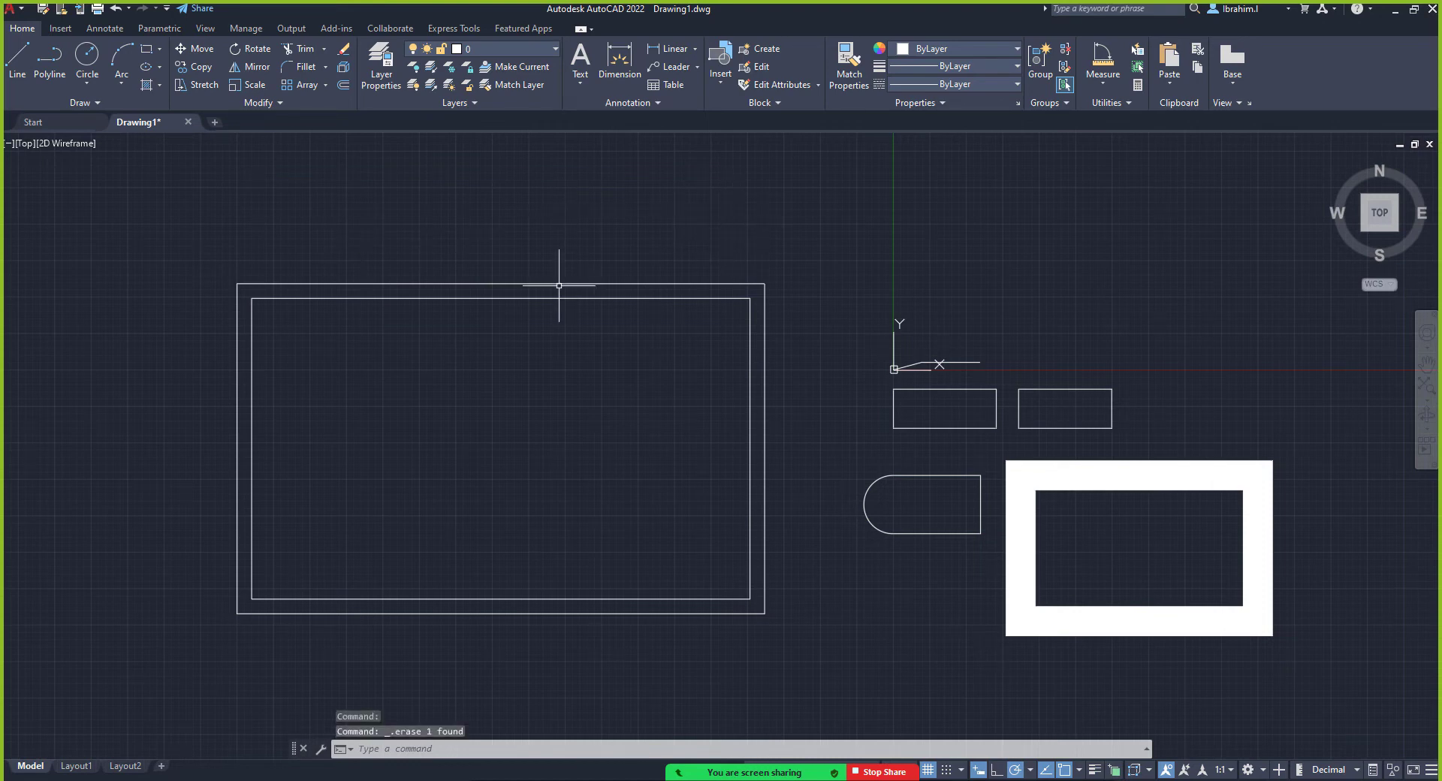
Start a polyline in the empty area above the tapered segment, to the right of the origin
scroll(558, 286, down, 2)
scroll(552, 302, up, 2)
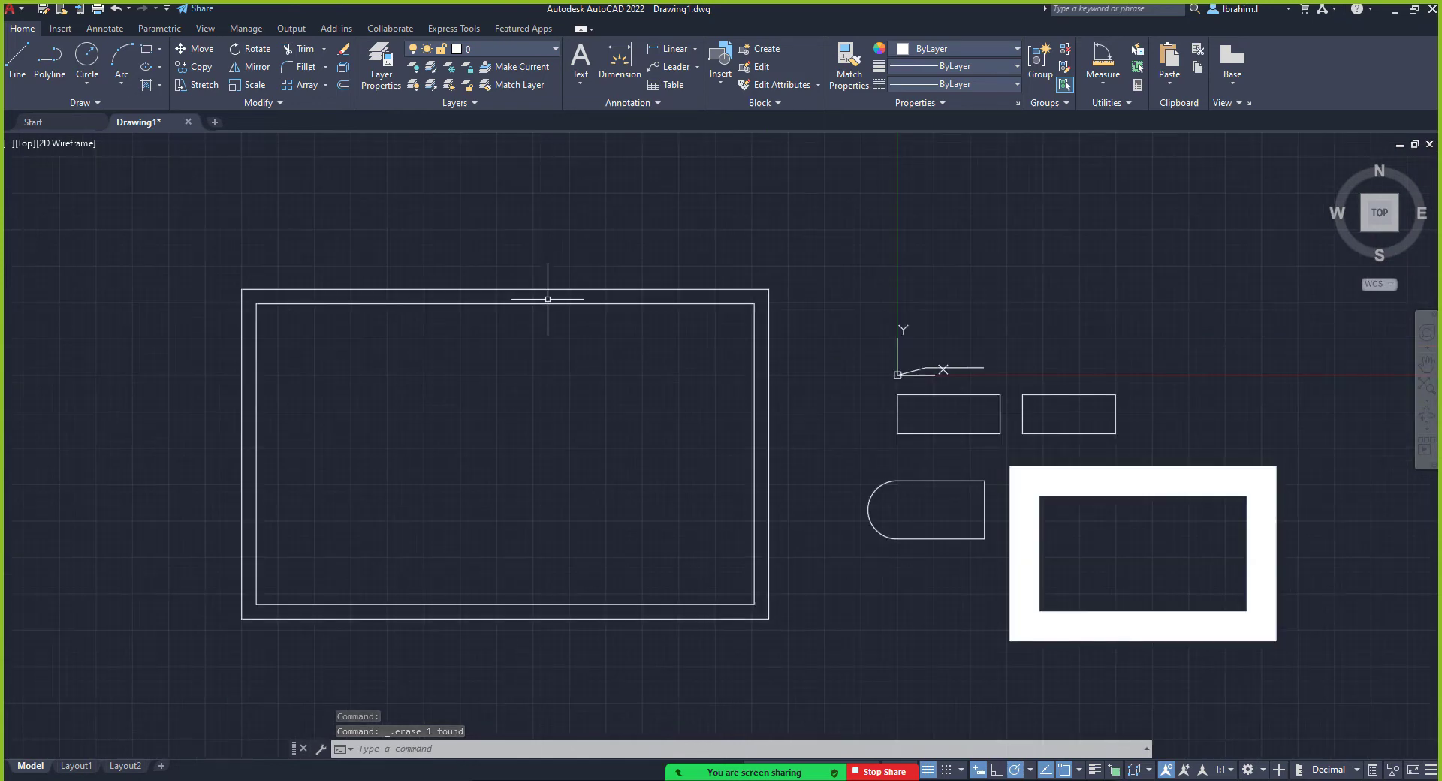
scroll(548, 299, down, 1)
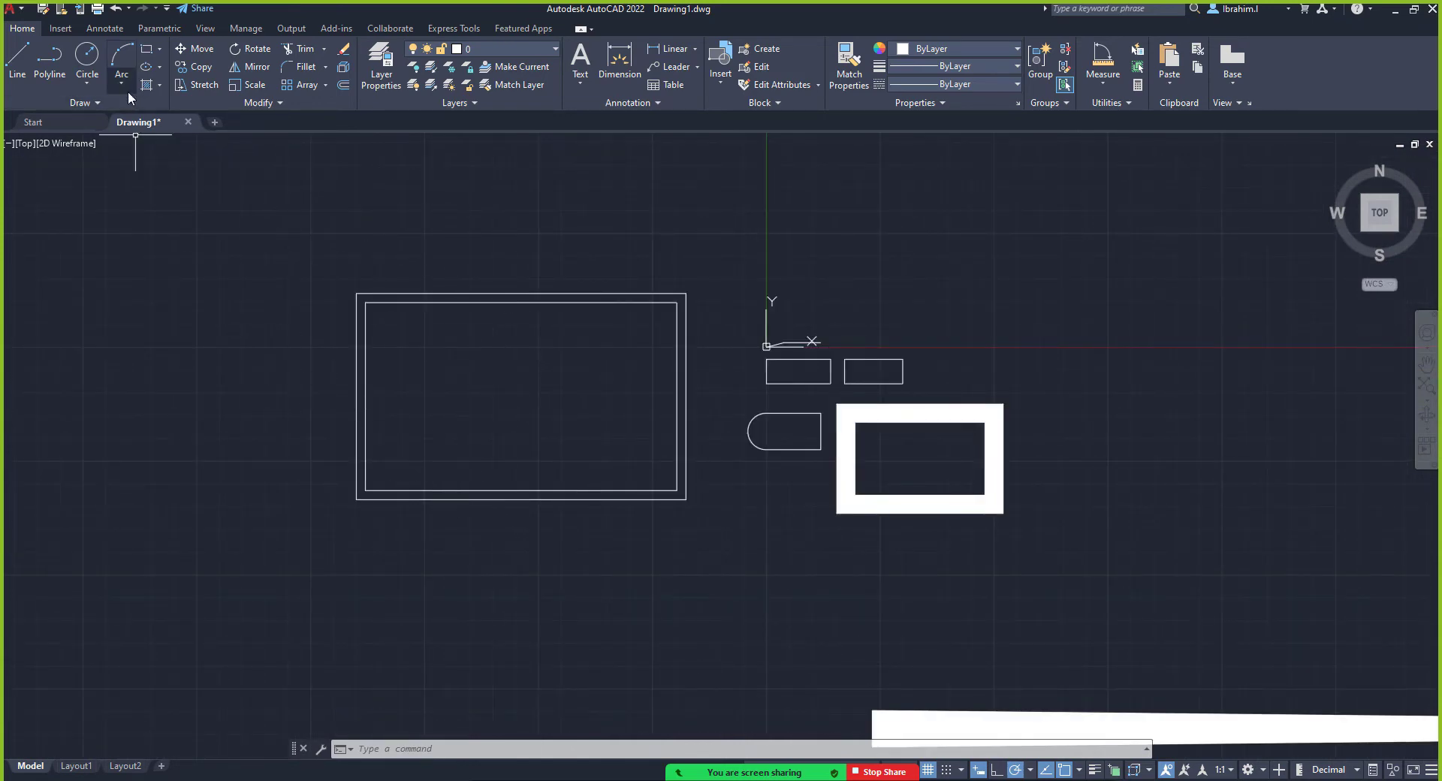
click(50, 63)
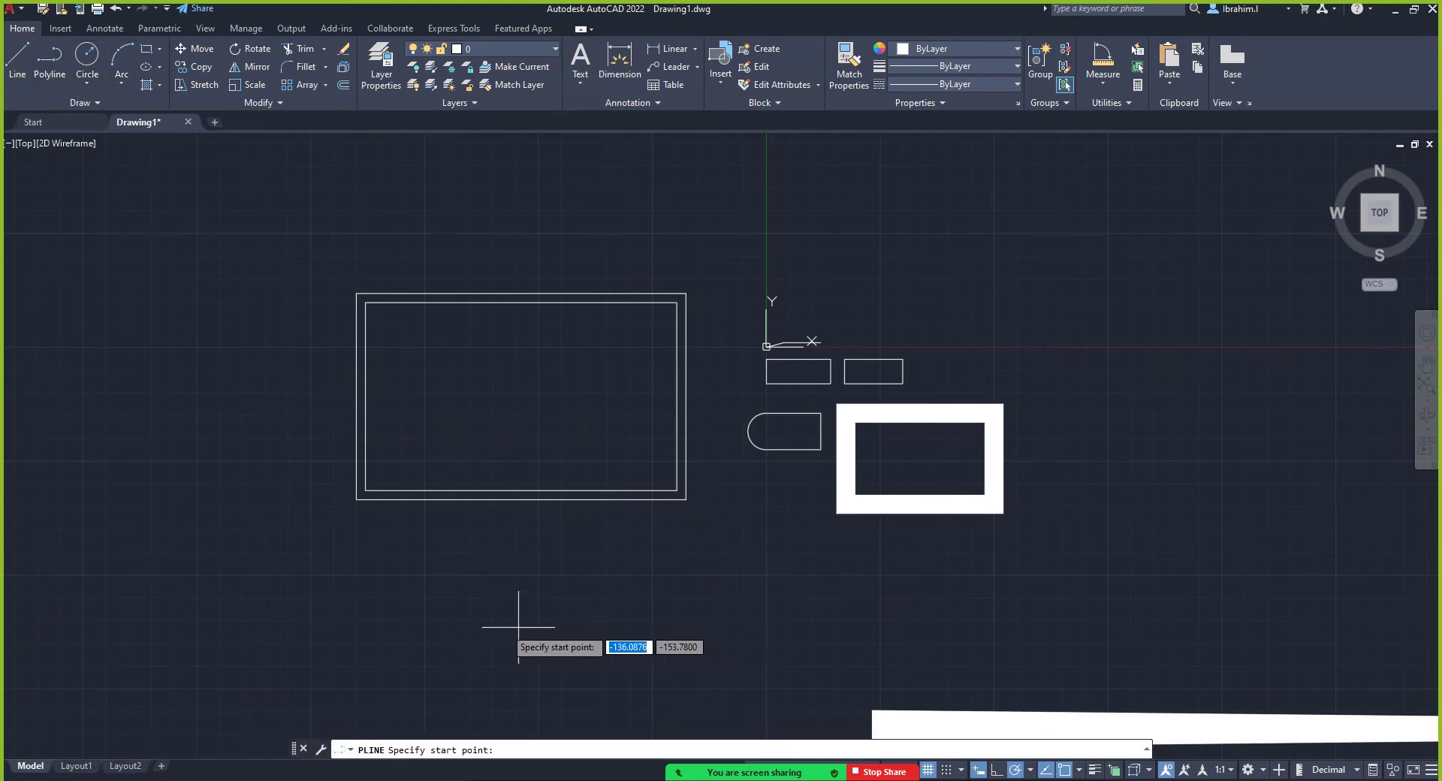
scroll(490, 623, down, 4)
scroll(519, 679, up, 4)
scroll(450, 379, down, 4)
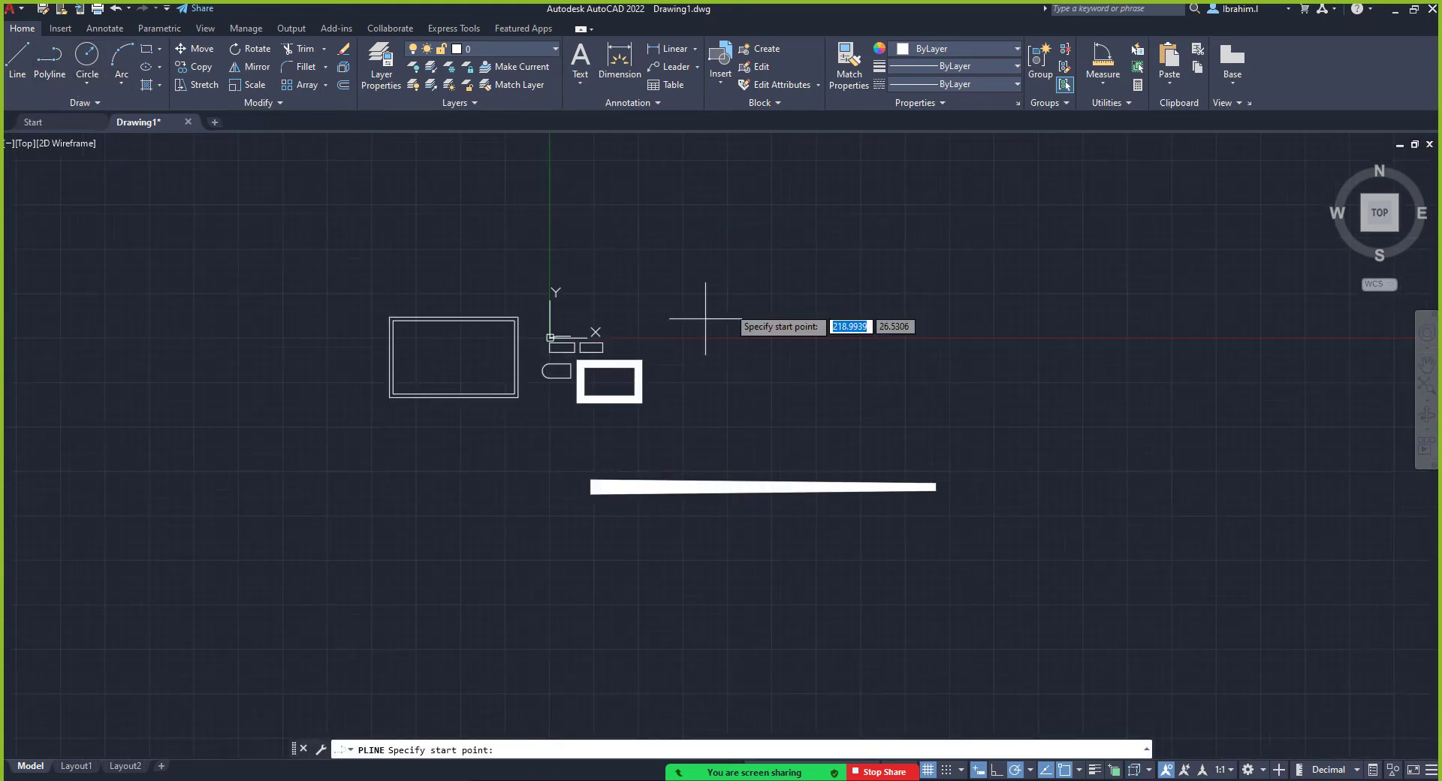
scroll(796, 278, up, 2)
scroll(541, 316, down, 2)
scroll(744, 300, up, 2)
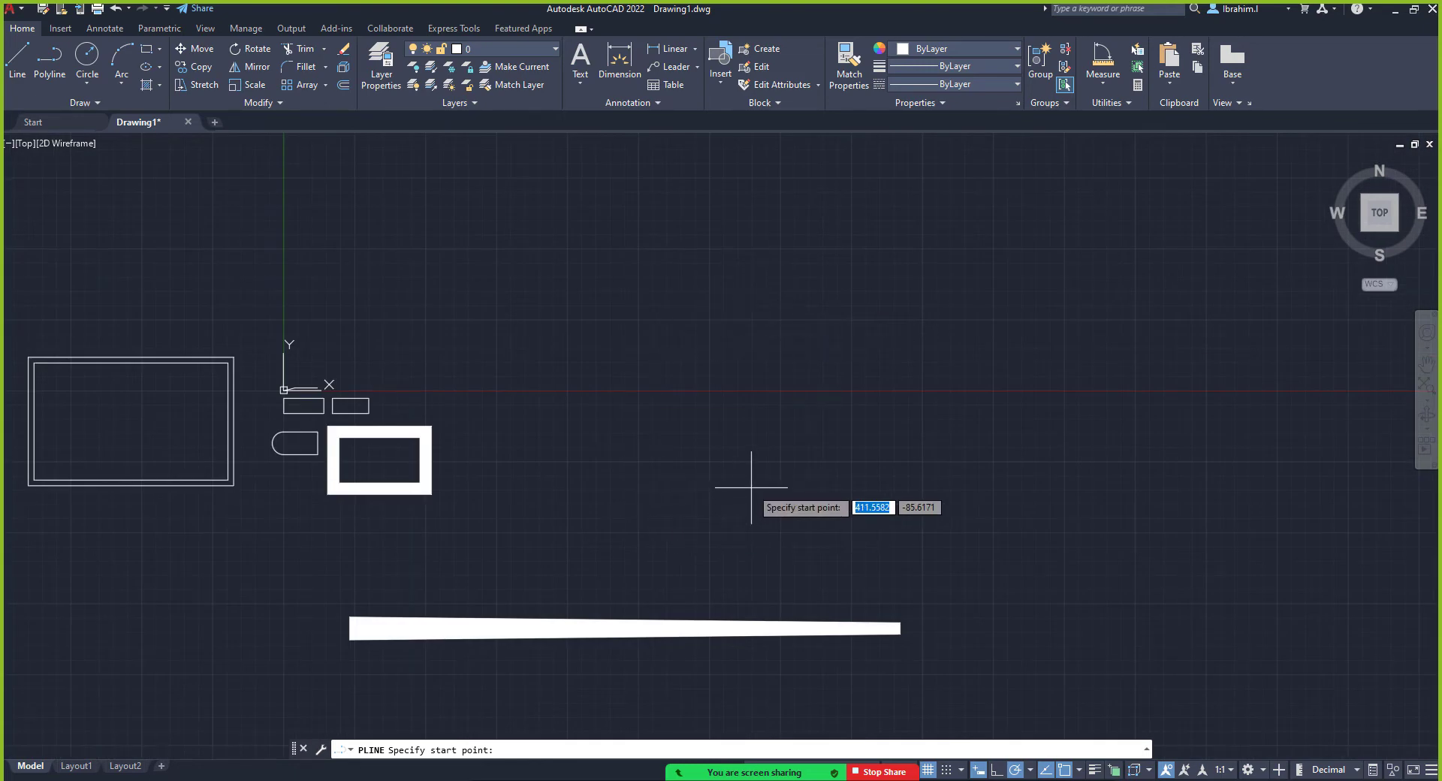
click(605, 288)
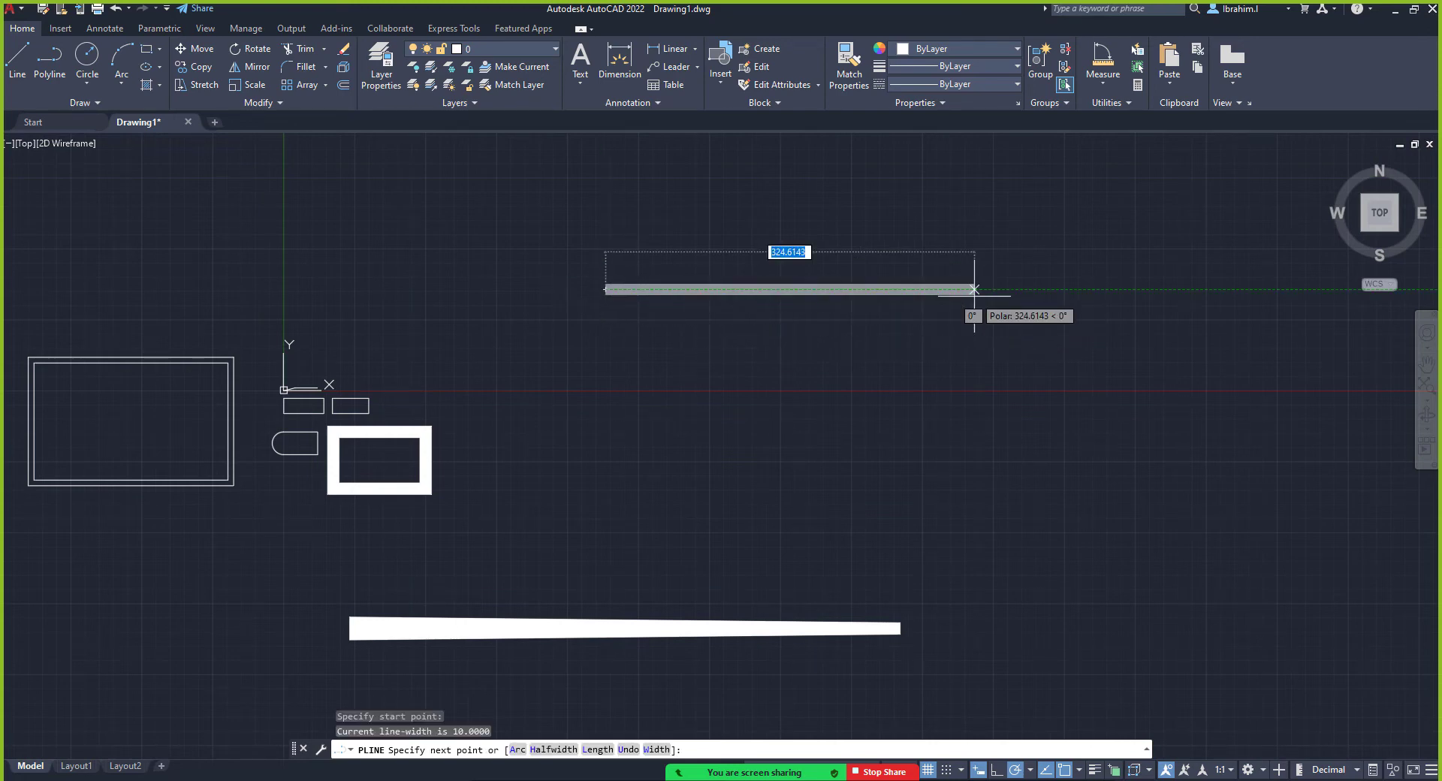
Set both the starting and ending width of the polyline to 20
right_click(974, 307)
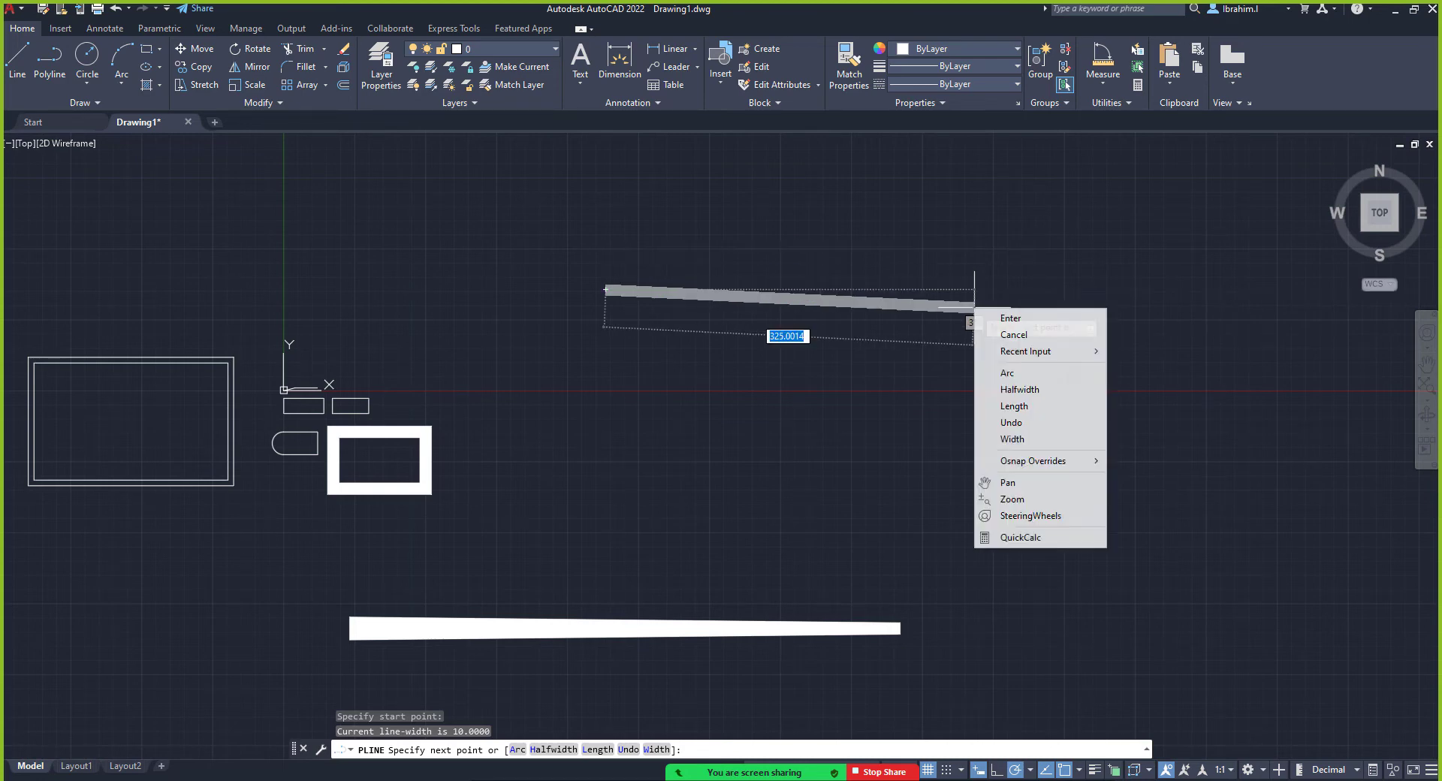
click(1021, 439)
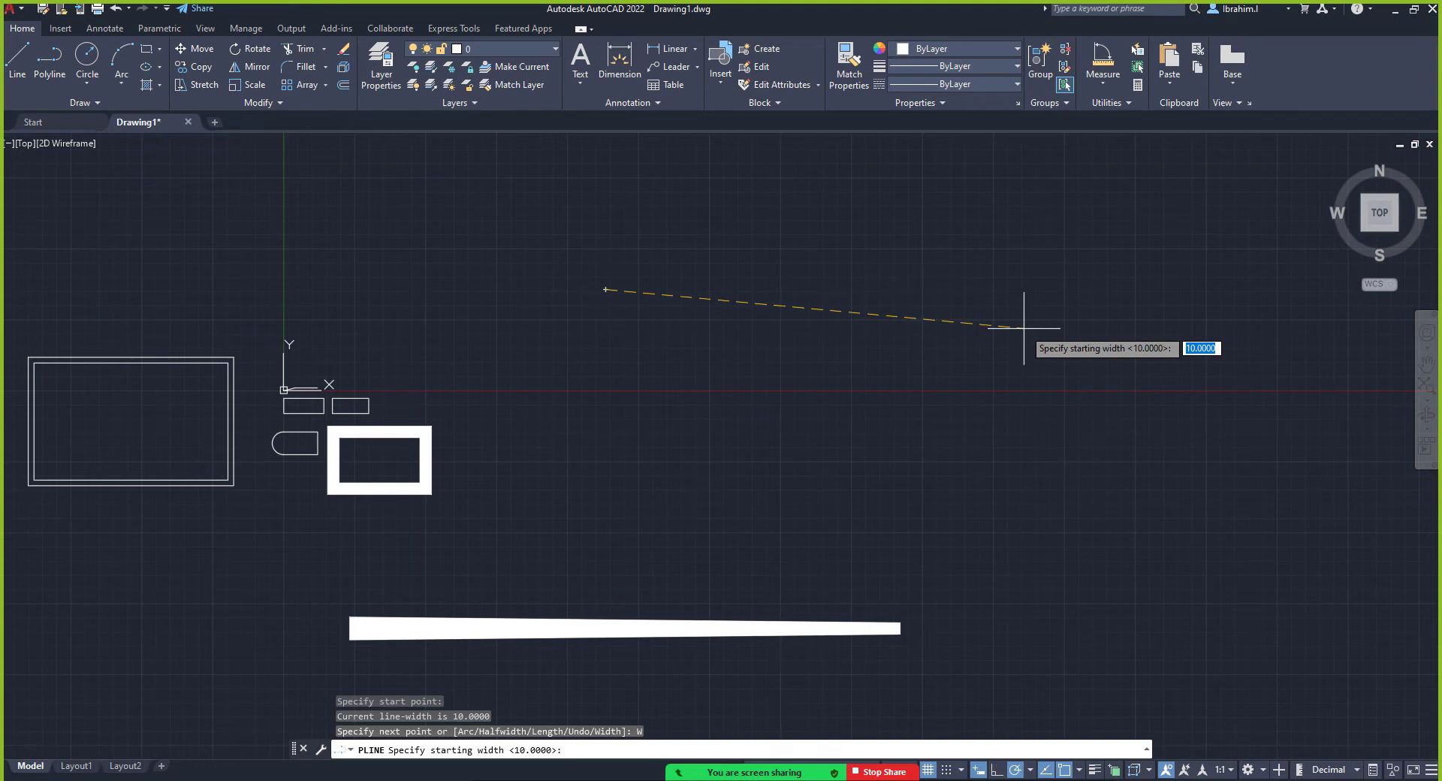
text(20)
key(Return)
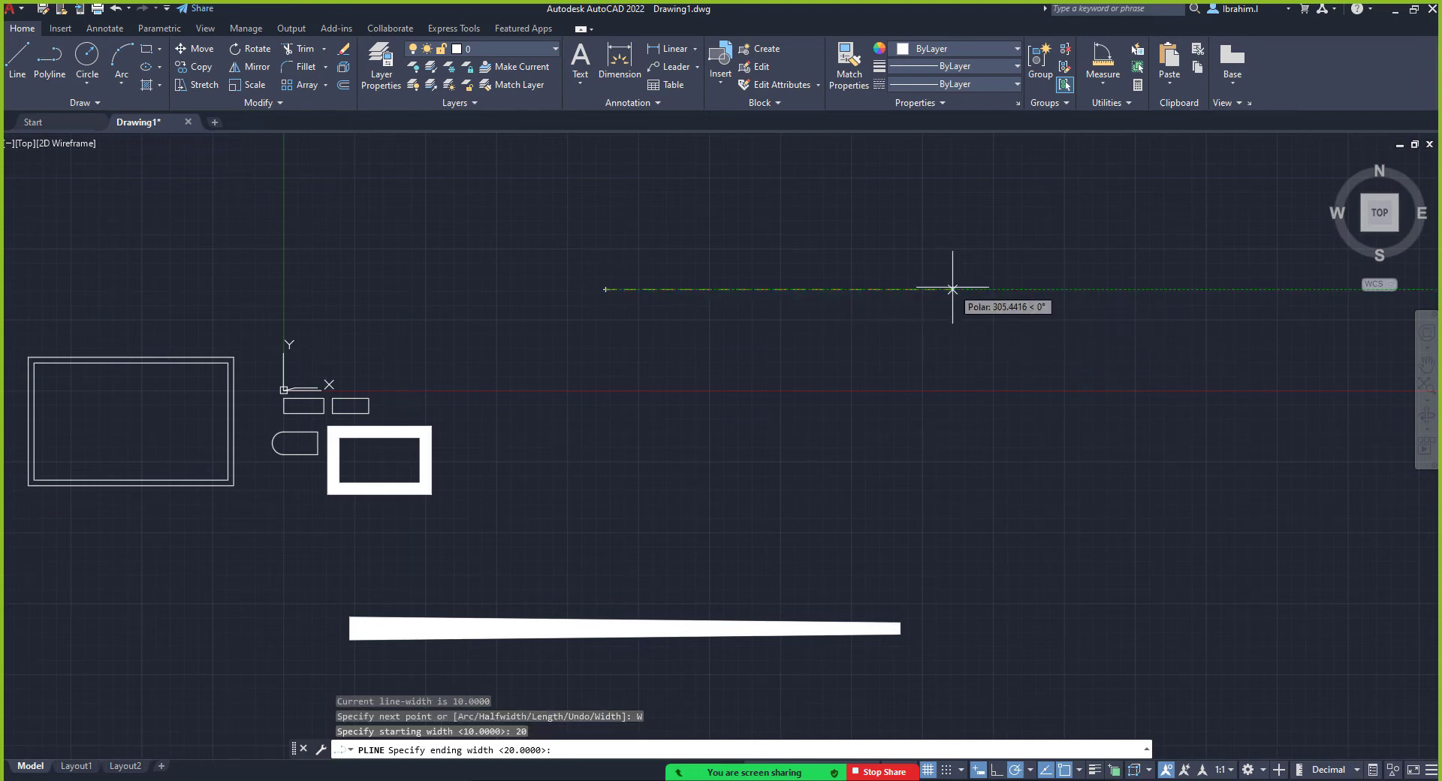
text(2)
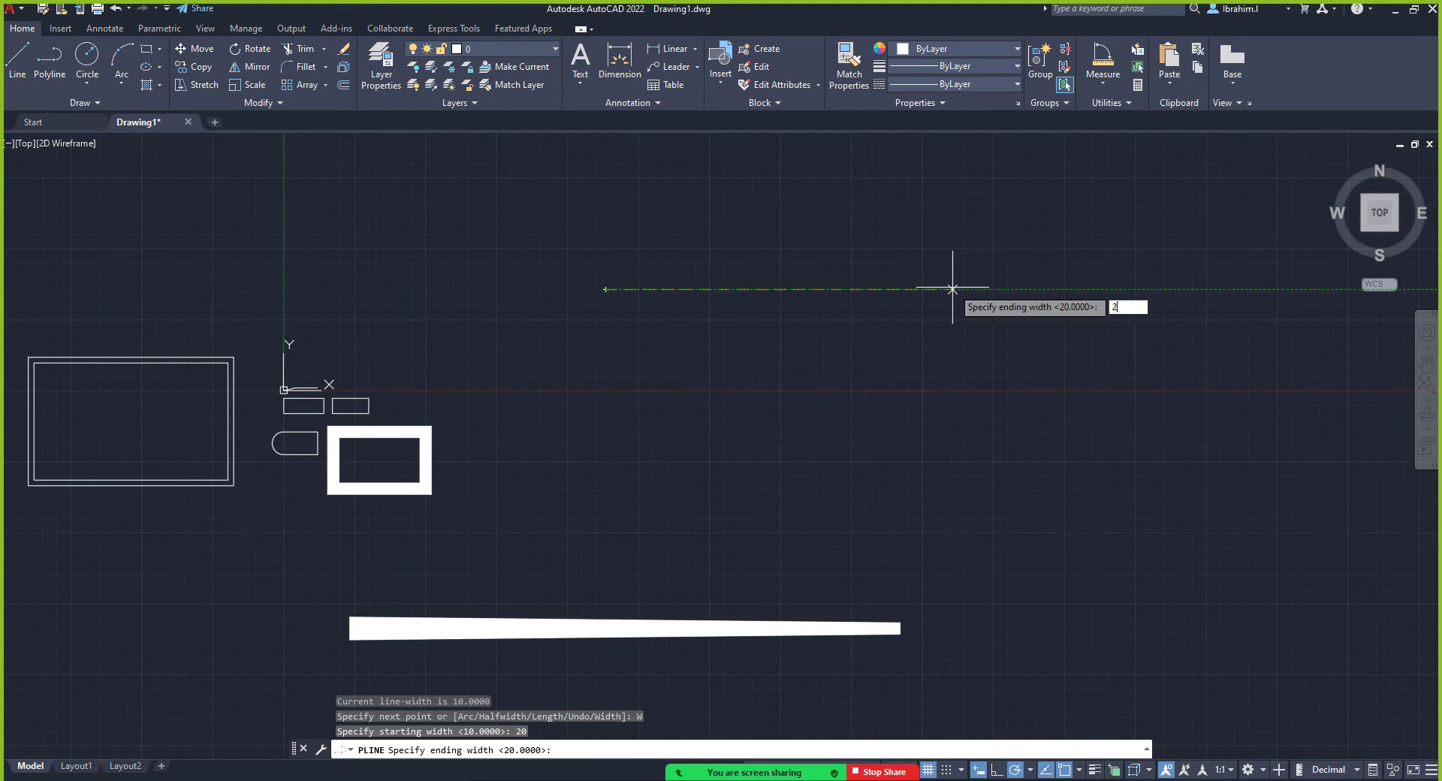
text(0)
key(Return)
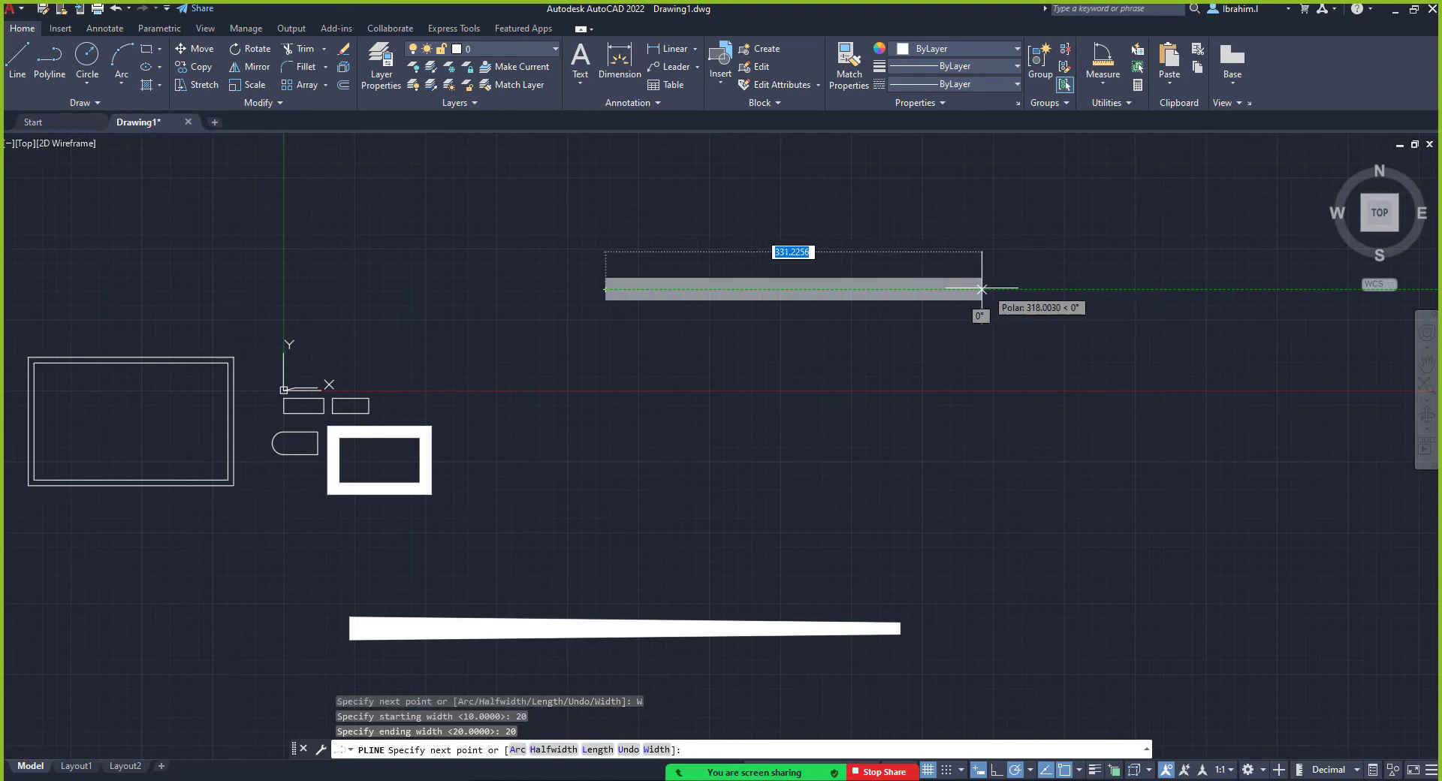
Draw a long horizontal segment to the right, followed by a vertical segment about 180 units upward from its end
click(1026, 289)
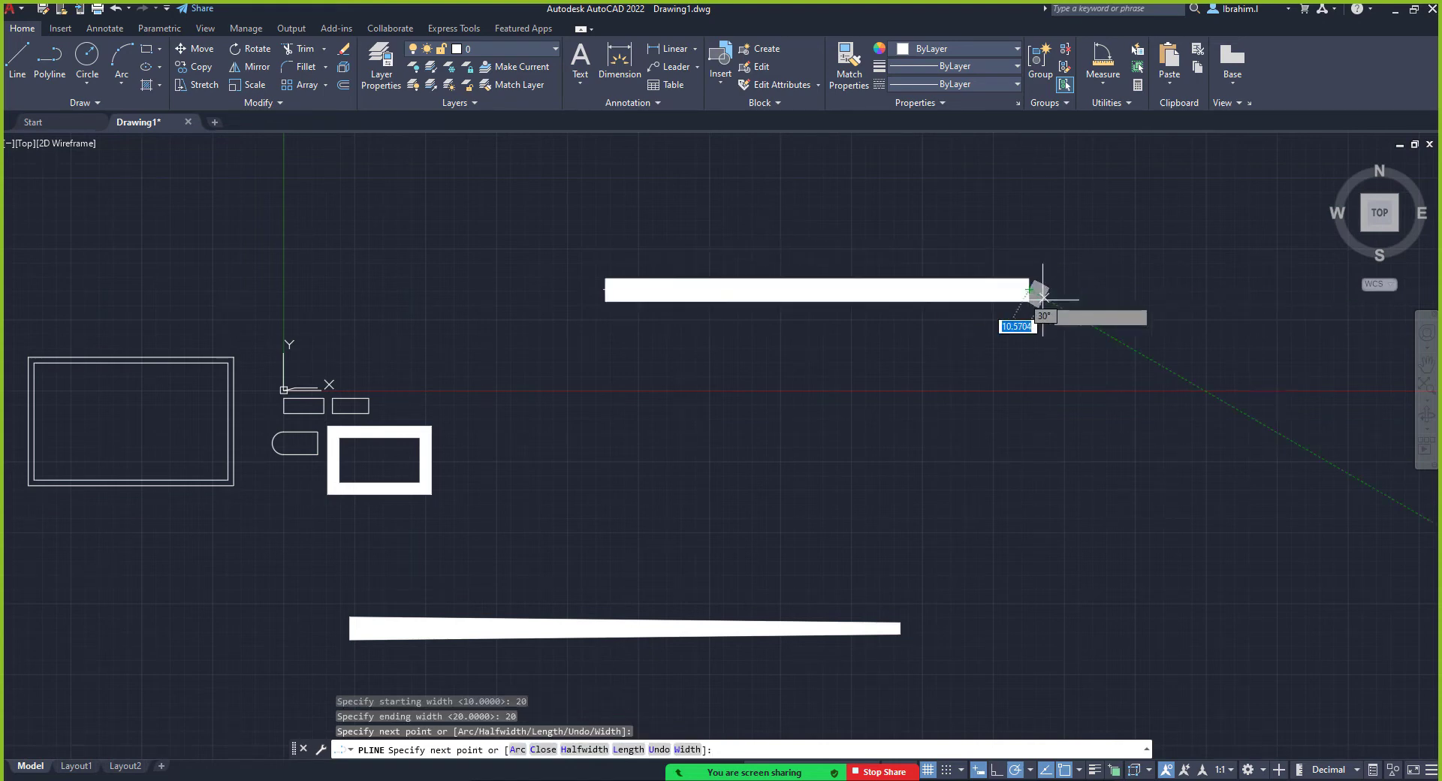
scroll(969, 412, down, 2)
scroll(998, 290, up, 5)
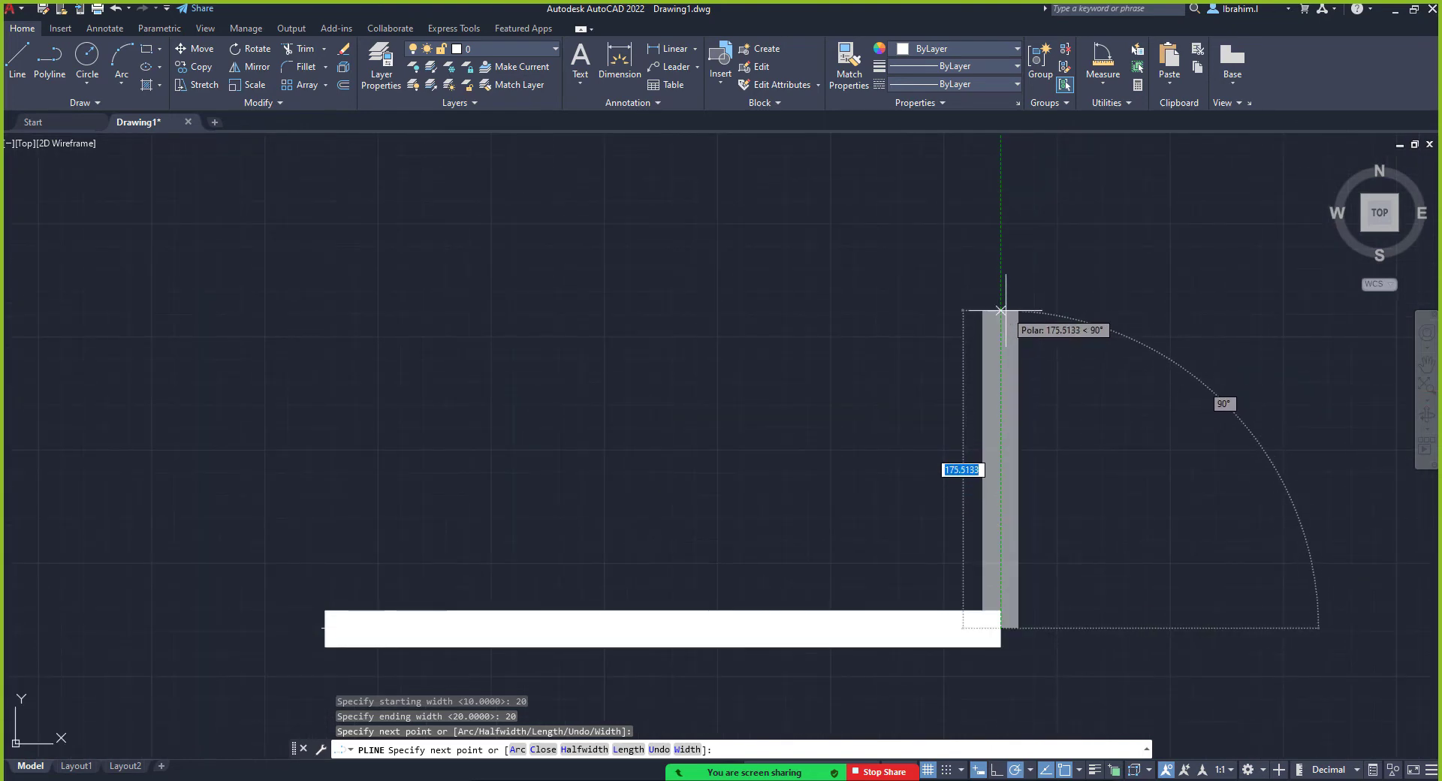
click(1000, 299)
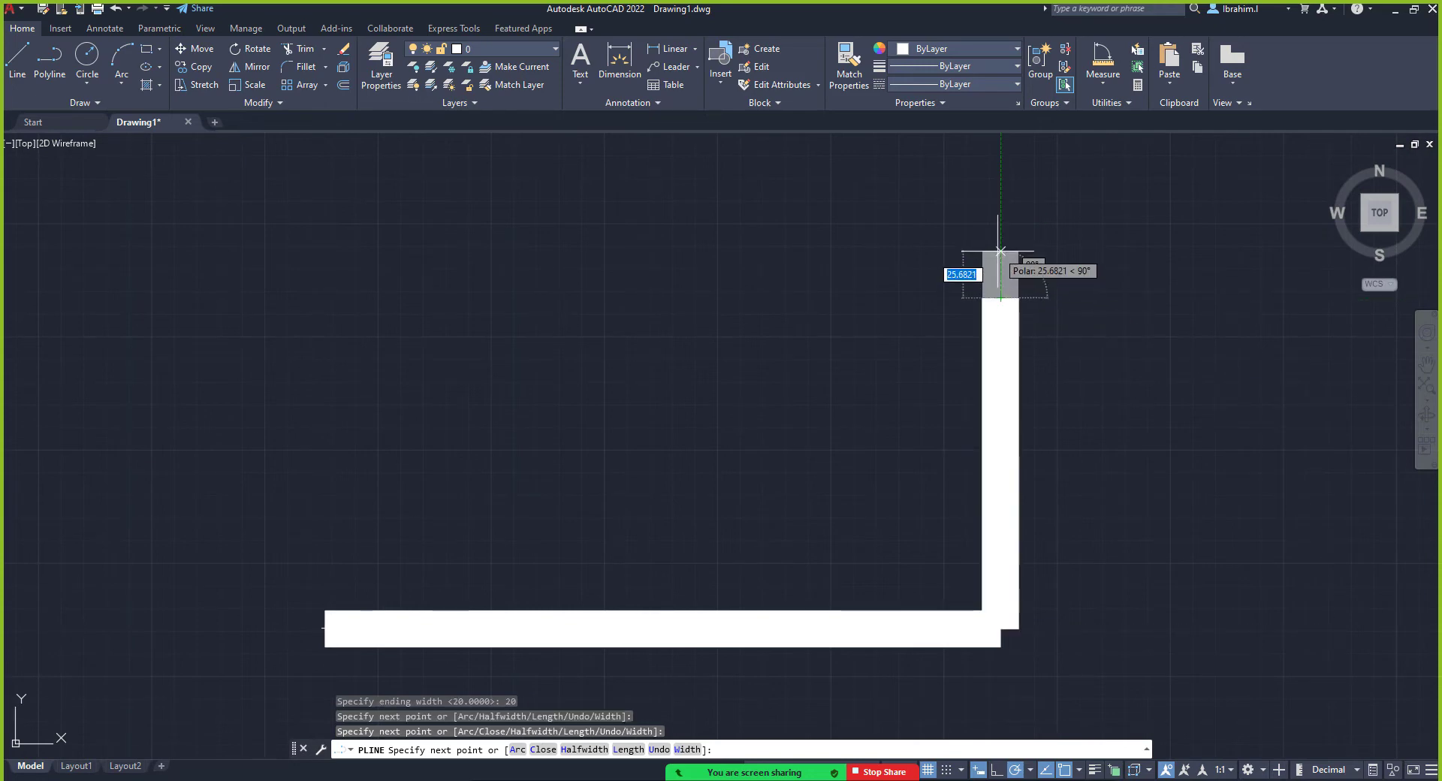
Add a vertical arrowhead segment about 30 units long, with starting width 40 and ending width 0, and end the polyline
text(w)
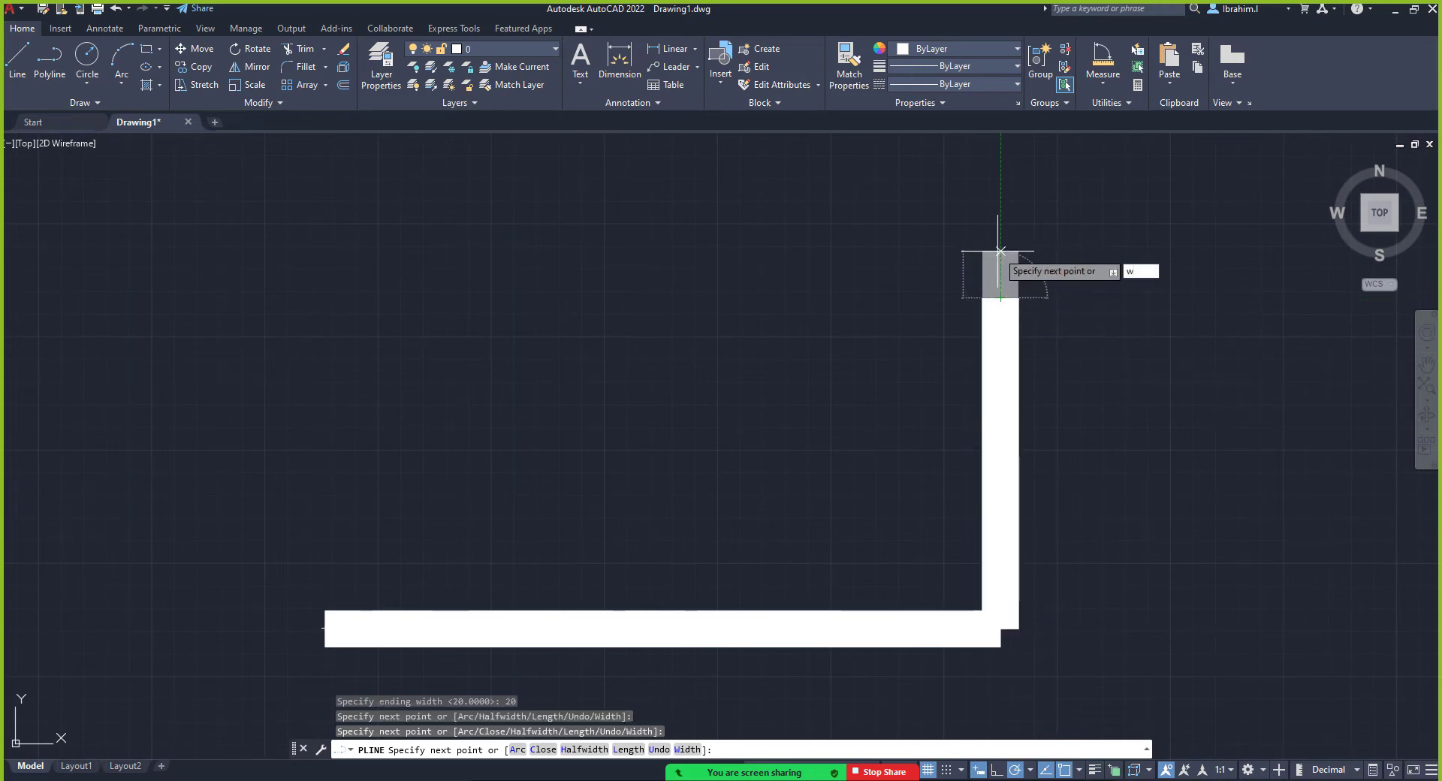
key(Return)
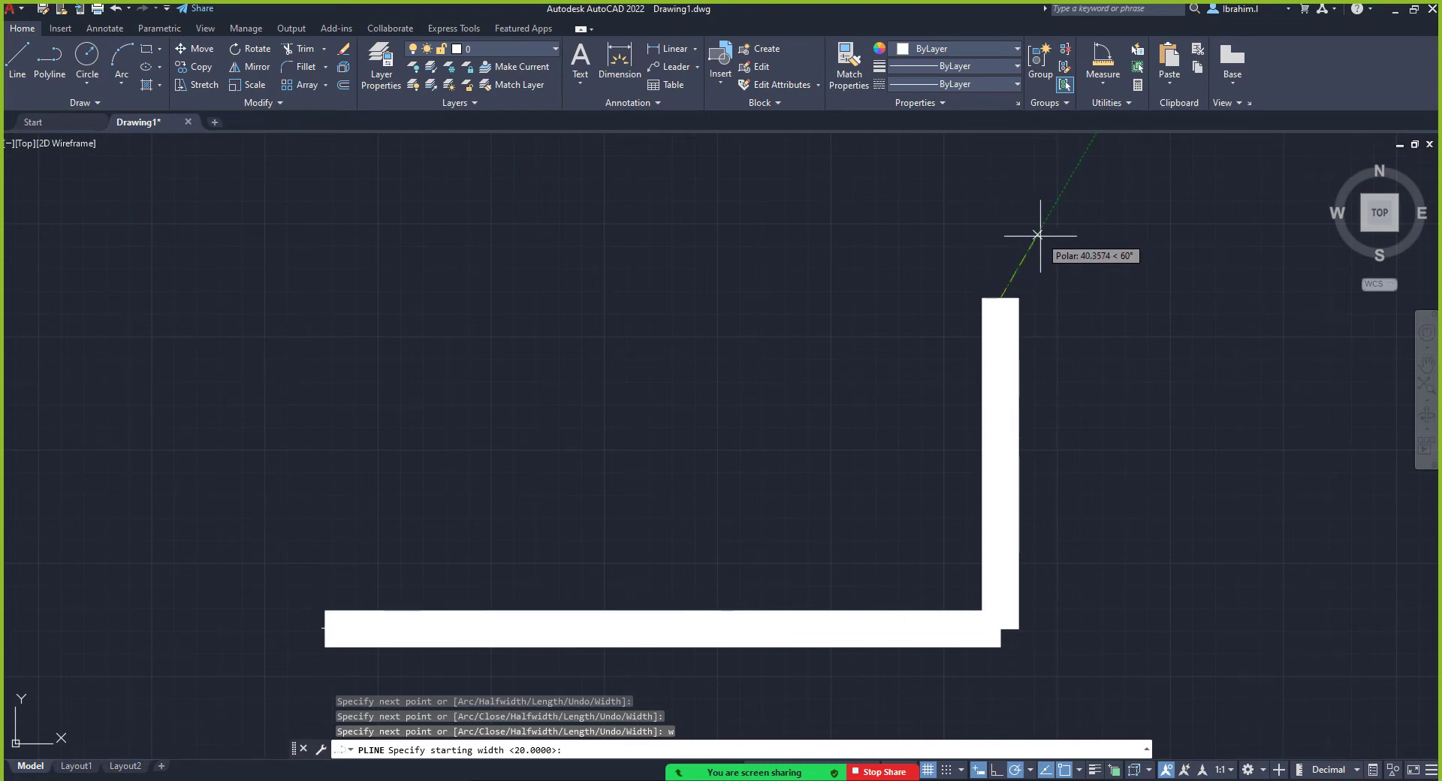
text(40)
key(Return)
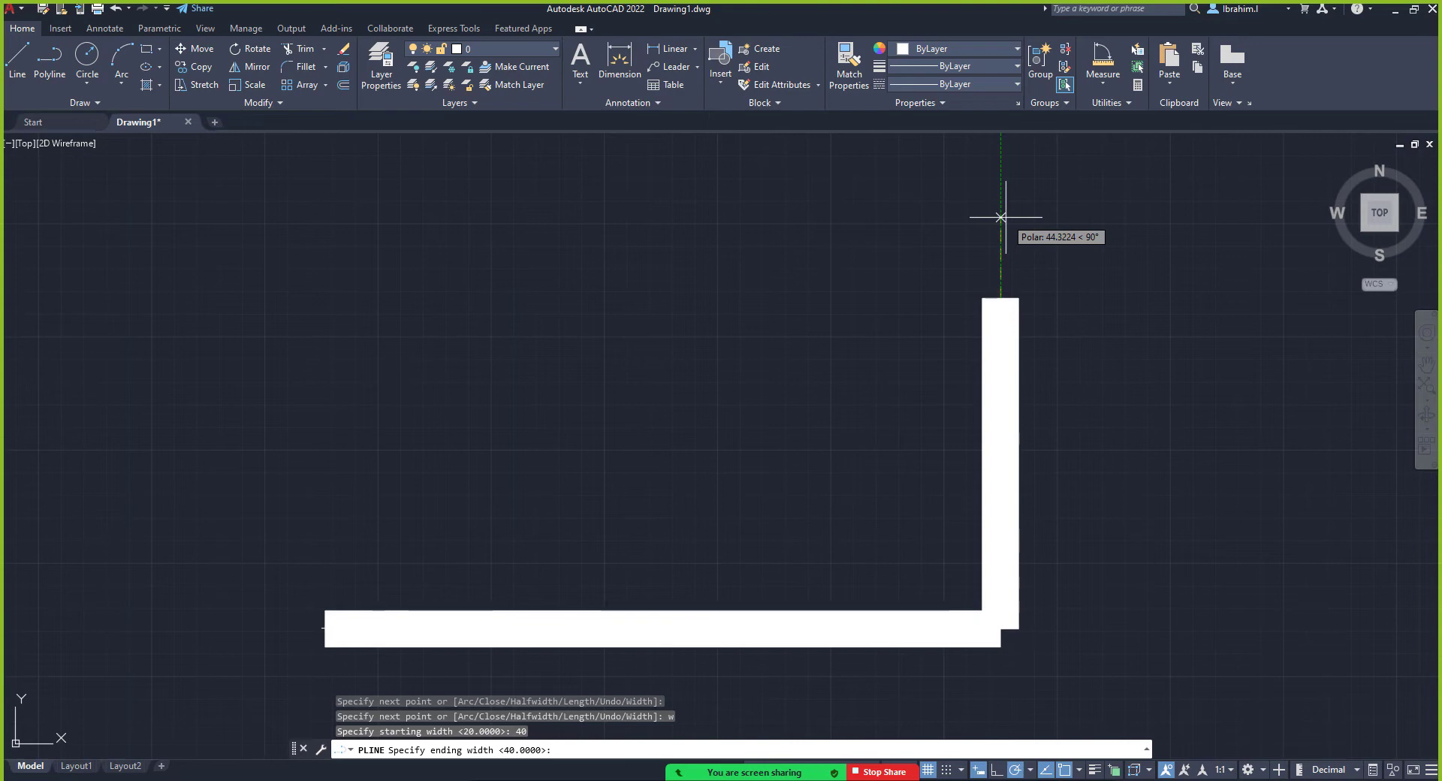
text(0)
key(Return)
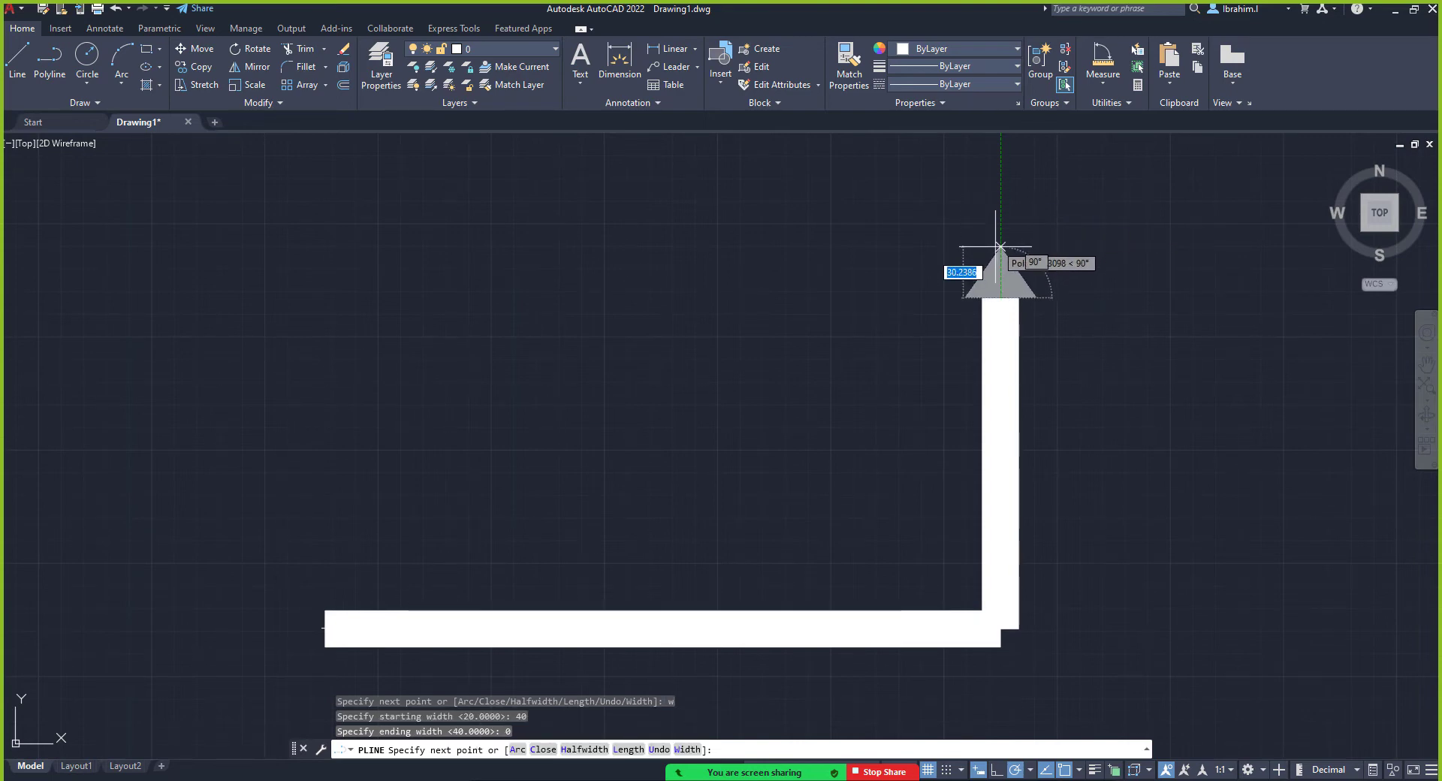
click(1000, 247)
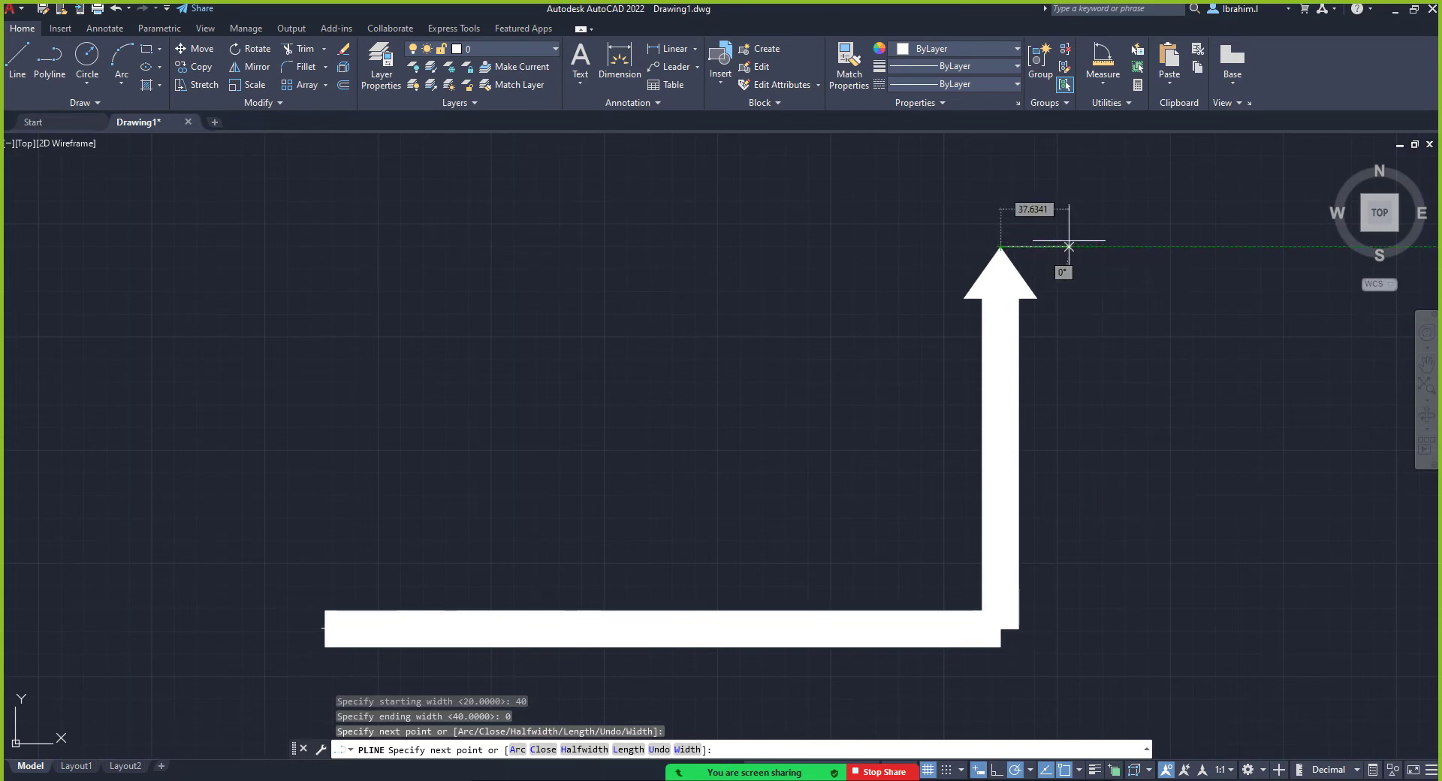
key(Escape)
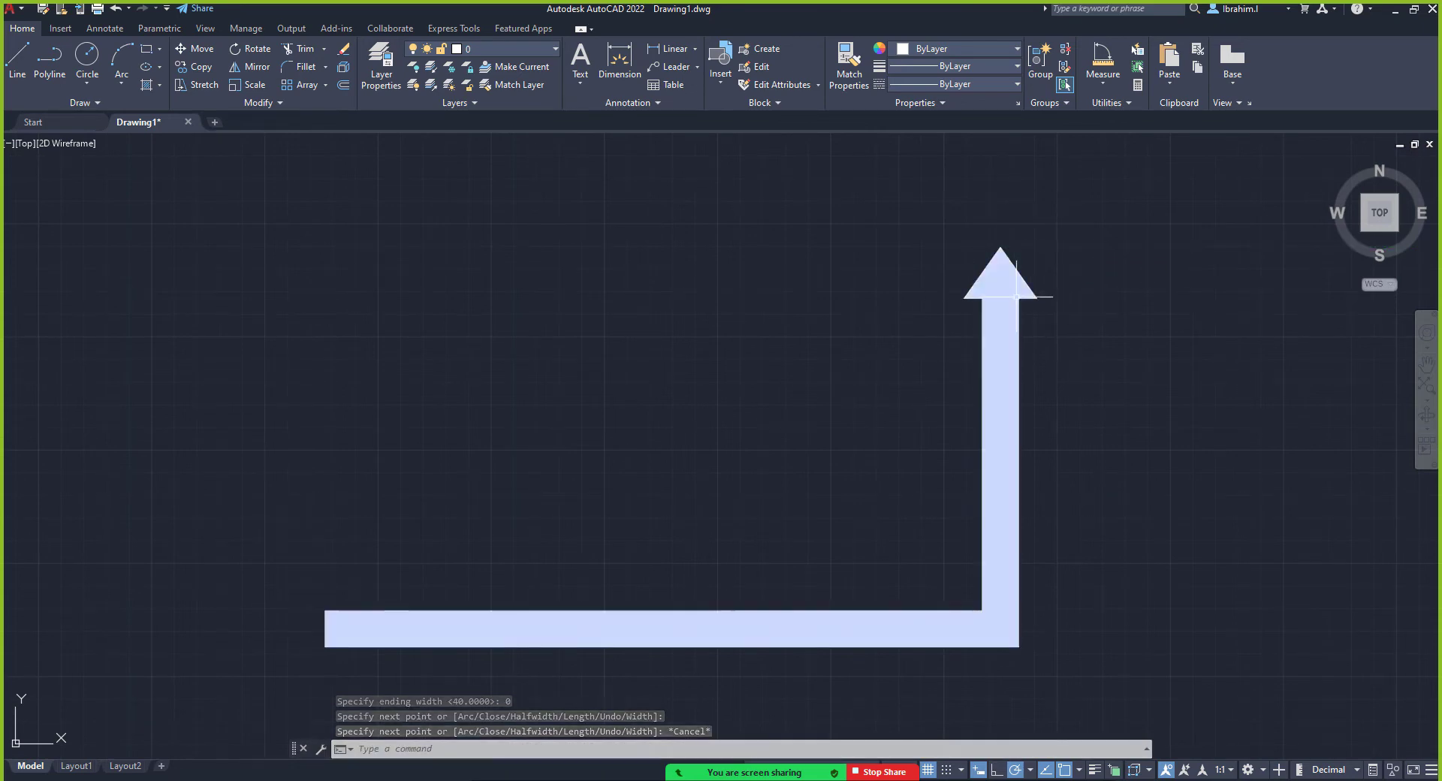
Examine the wide arrow polyline from its start point to the arrowhead and compare it with the other shapes
scroll(1001, 275, up, 6)
scroll(1005, 300, down, 8)
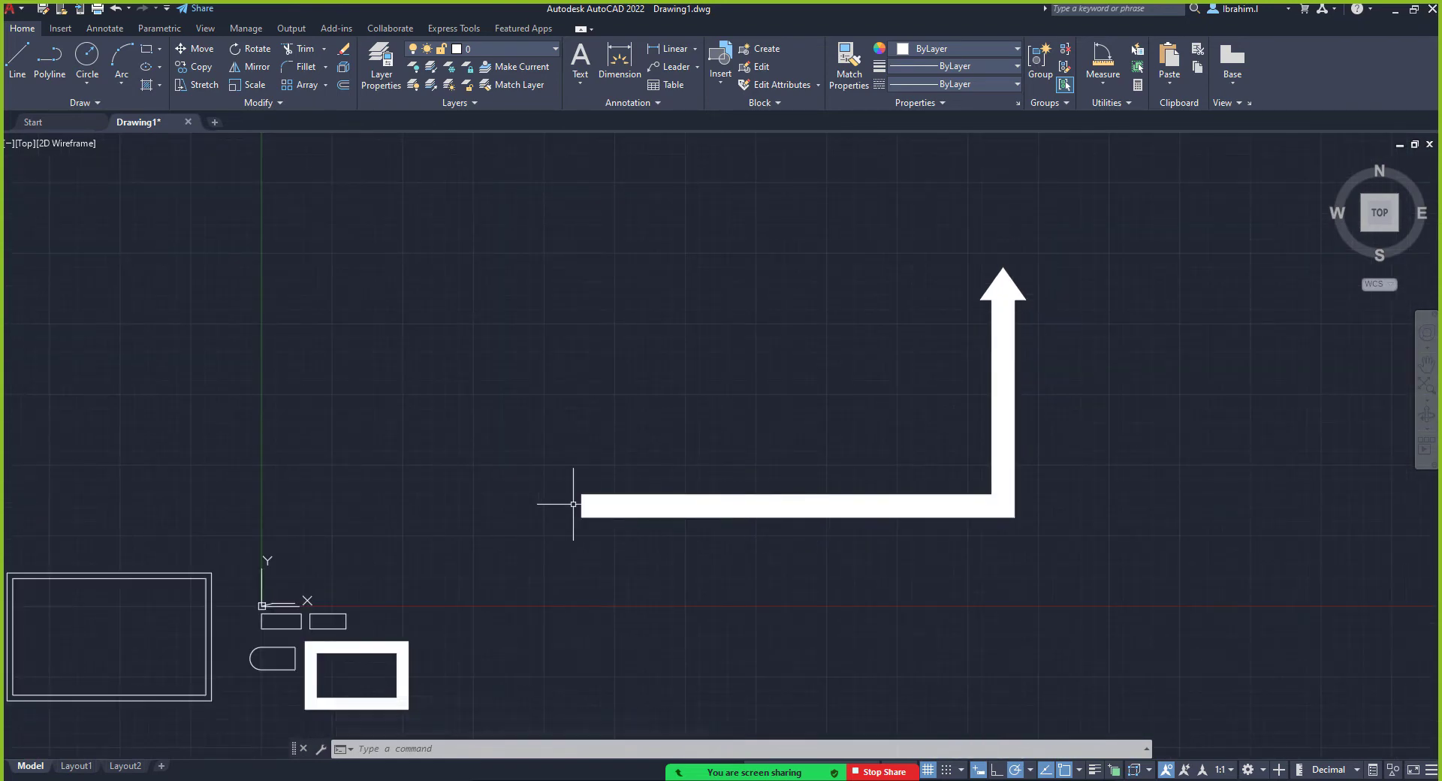
click(580, 504)
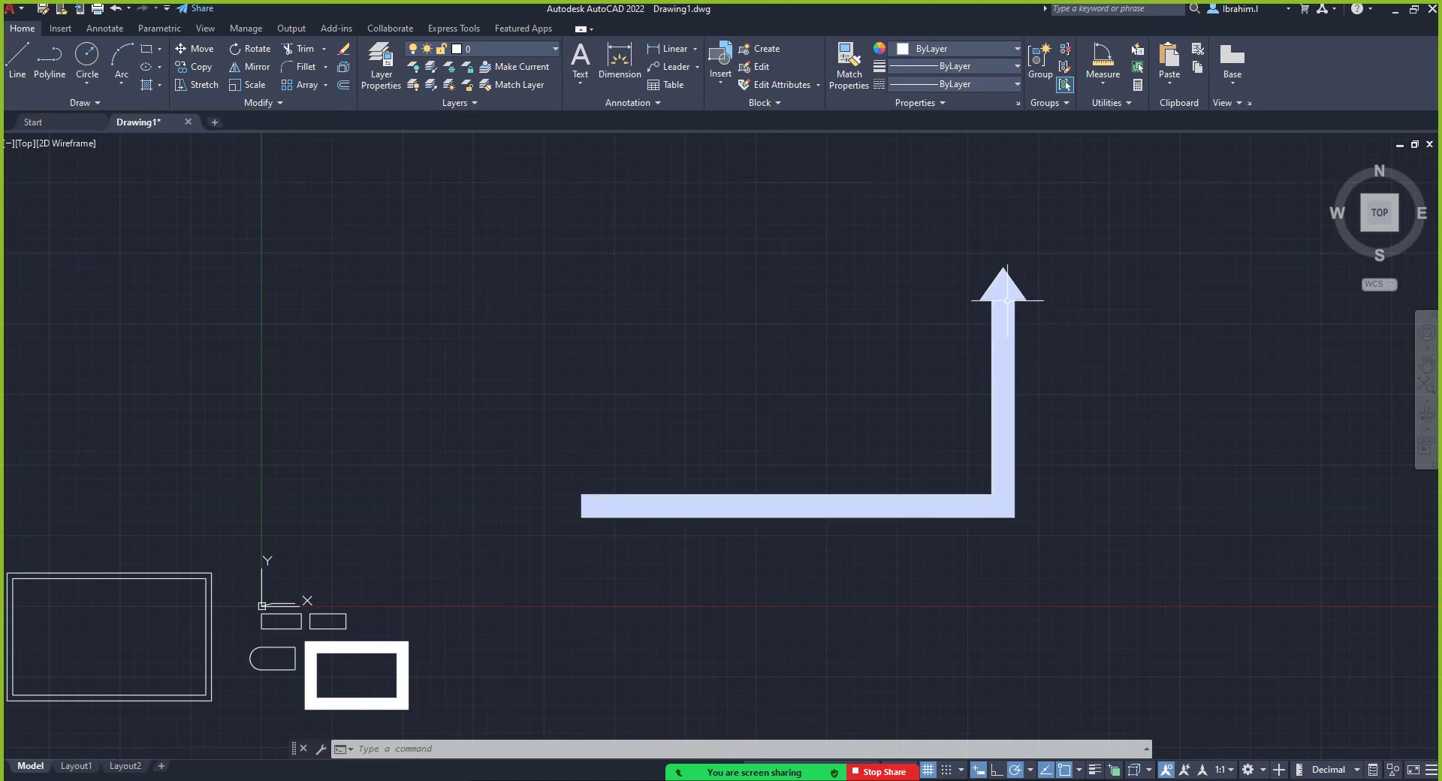
scroll(1007, 289, up, 3)
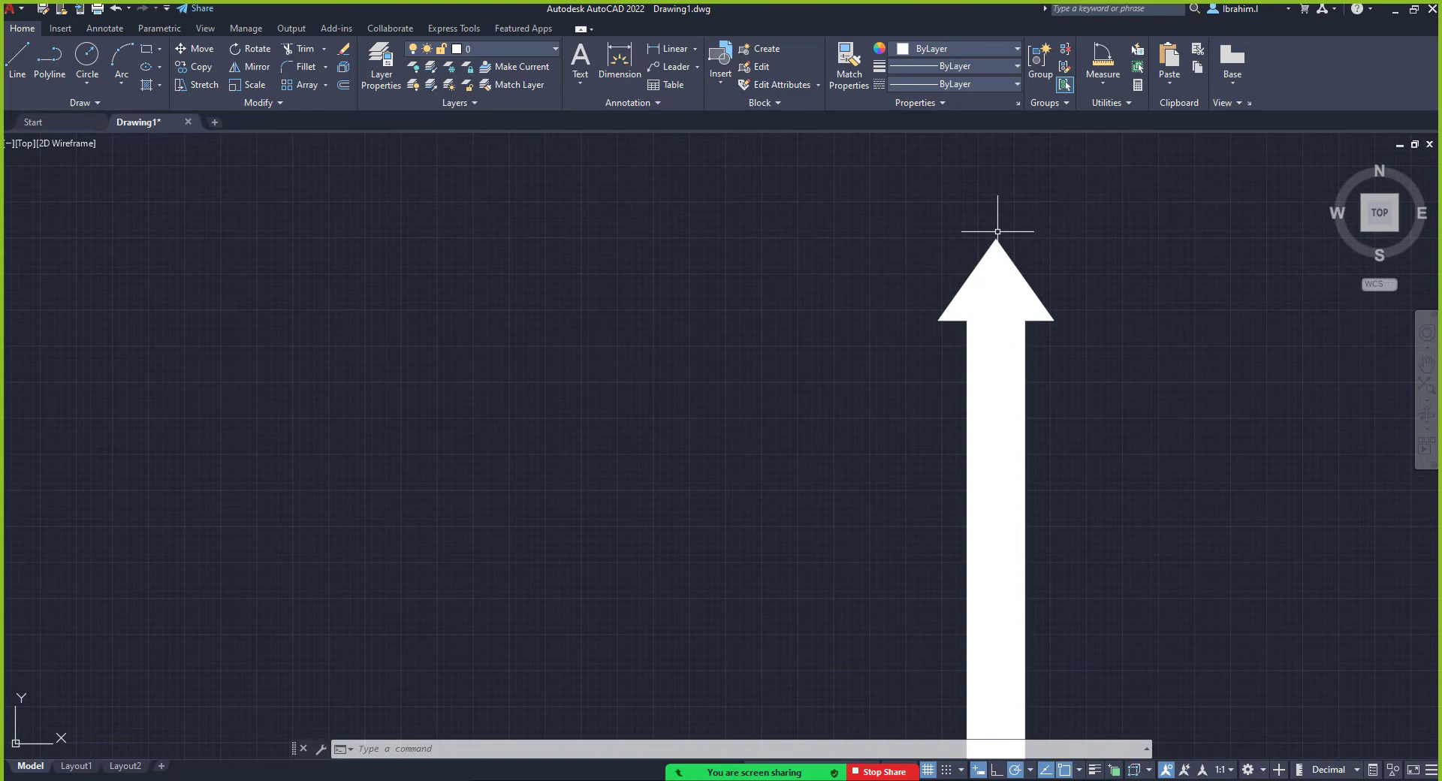
scroll(952, 354, down, 8)
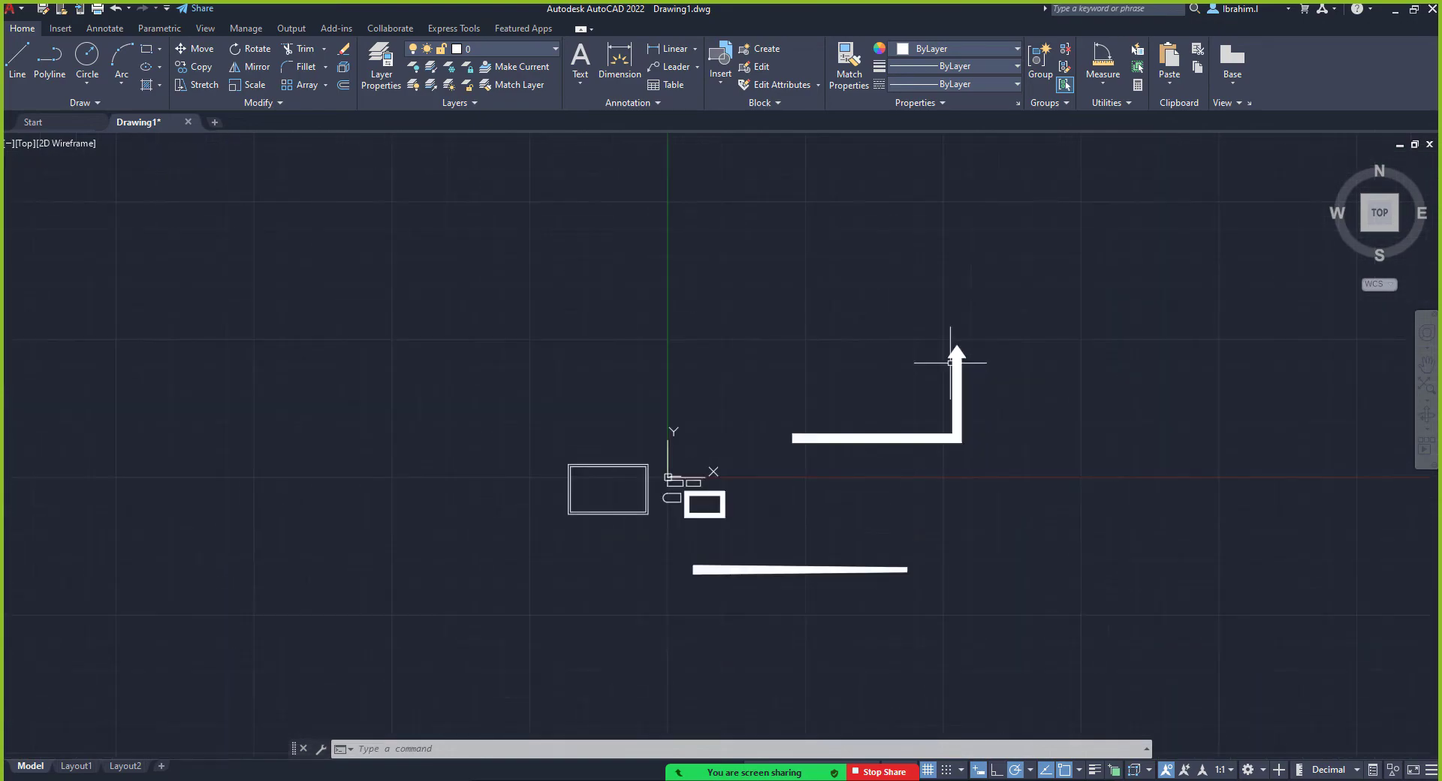
scroll(969, 428, up, 4)
scroll(998, 476, up, 2)
scroll(1001, 421, down, 9)
scroll(1001, 453, up, 5)
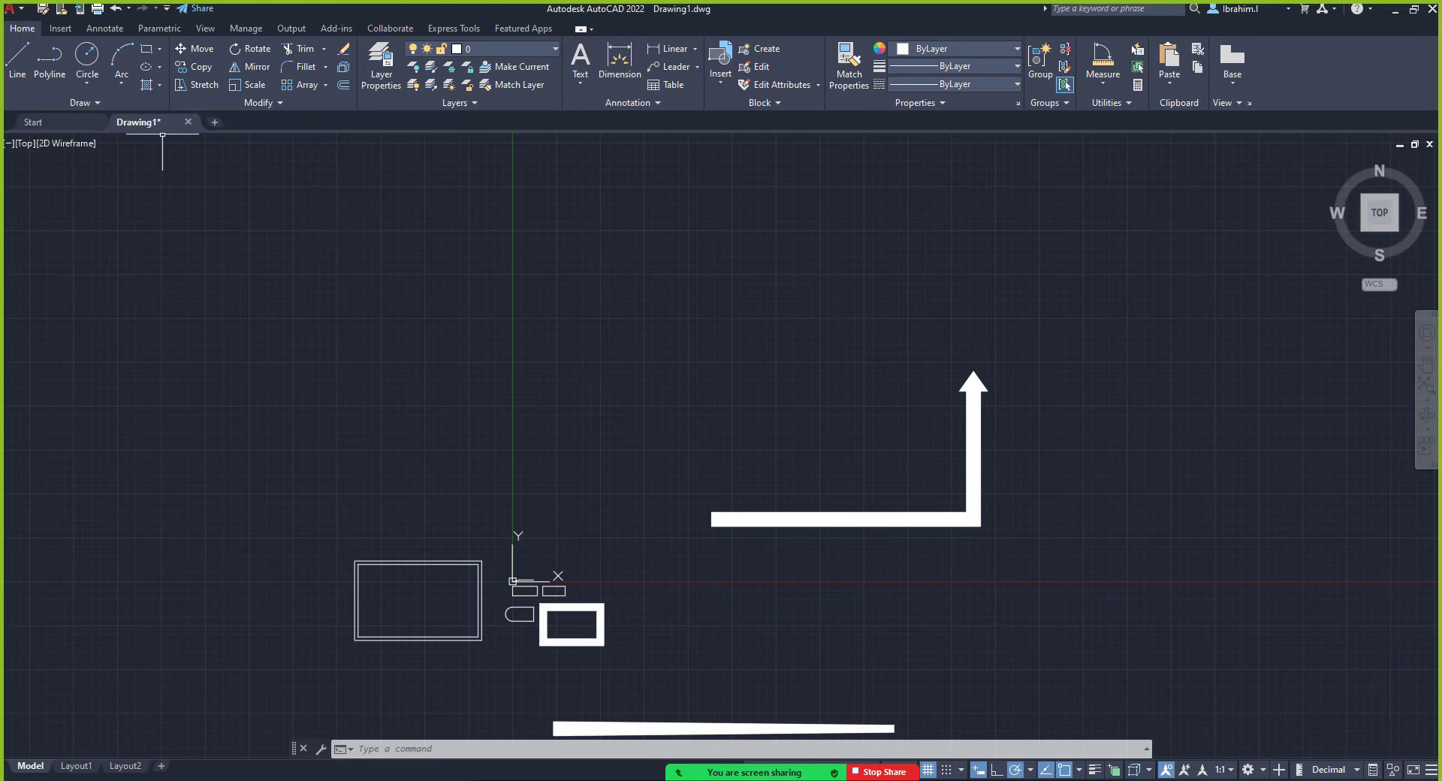
click(54, 66)
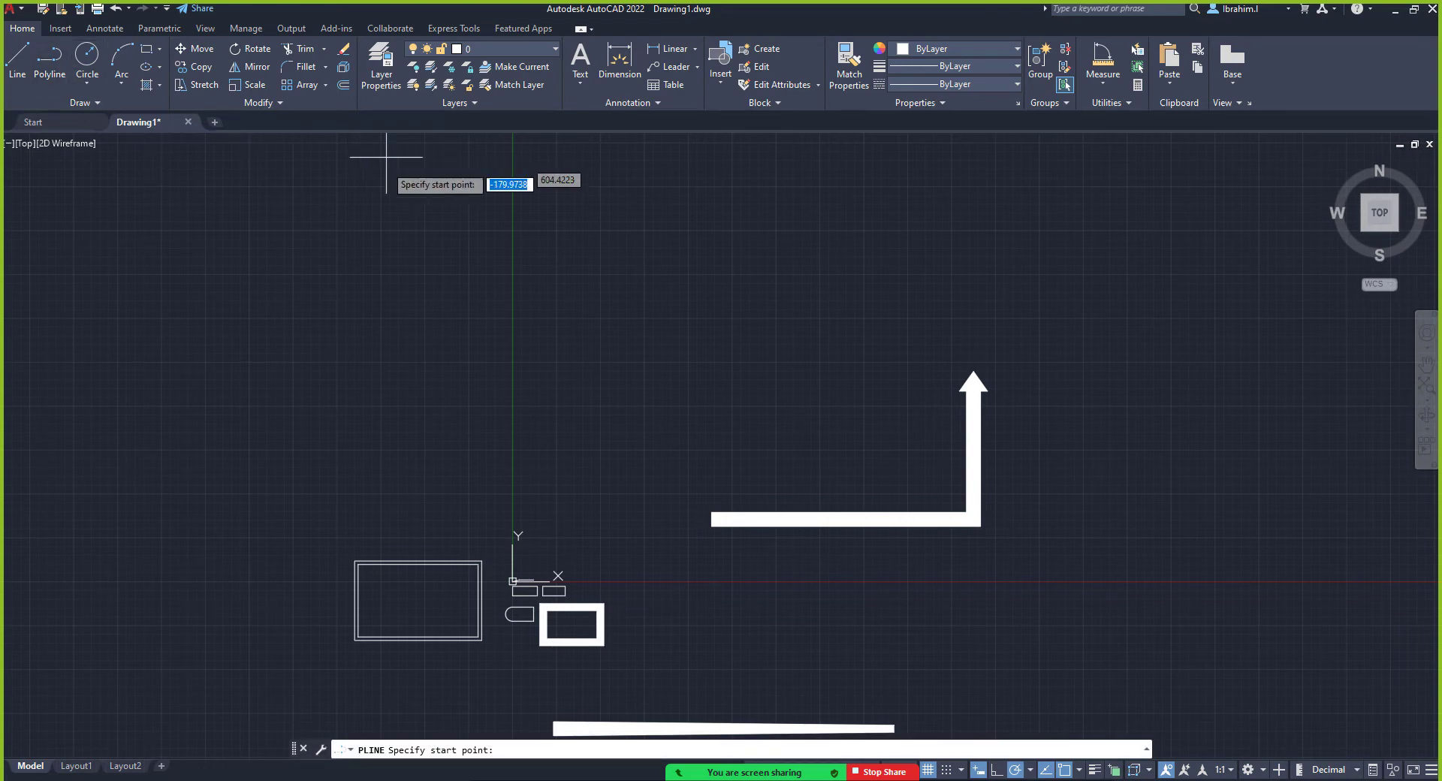
click(973, 370)
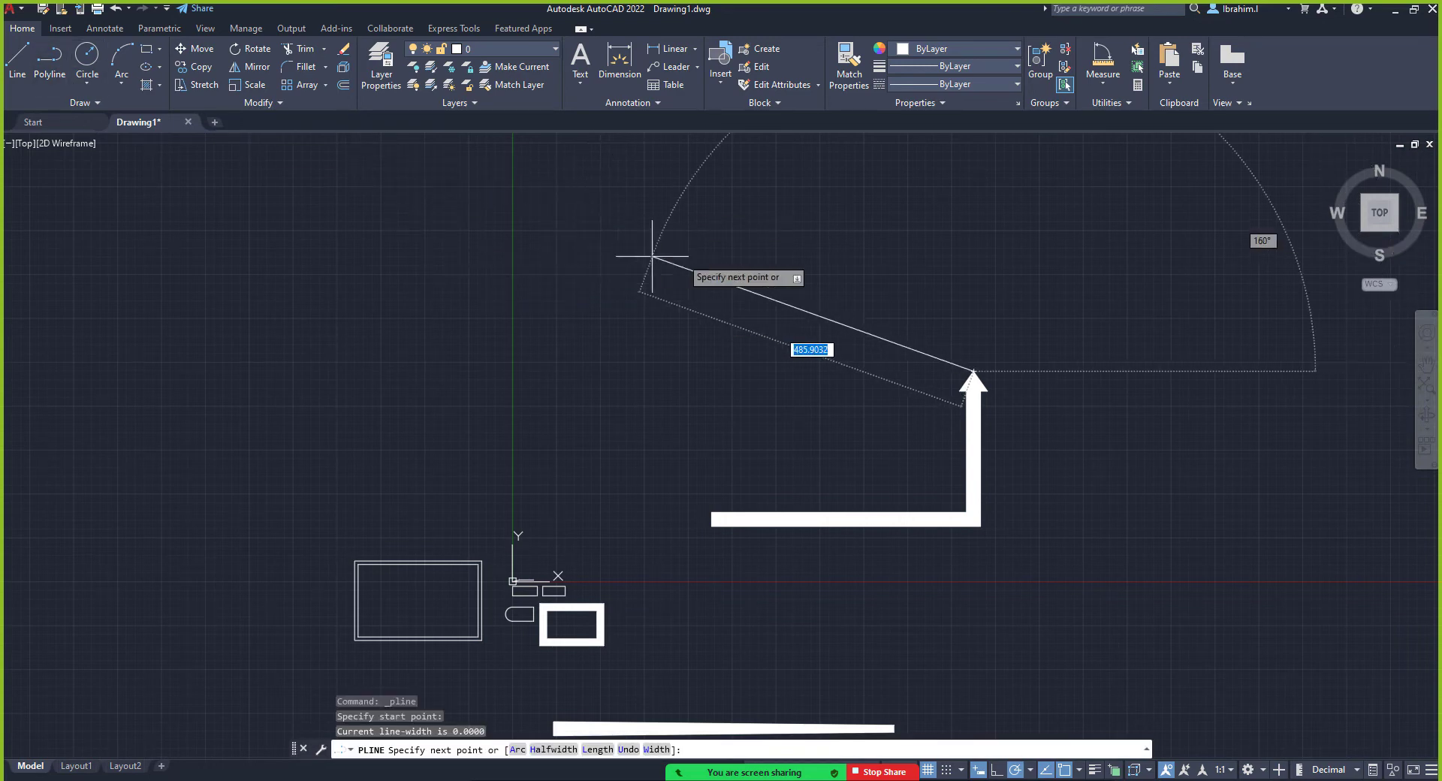
key(Escape)
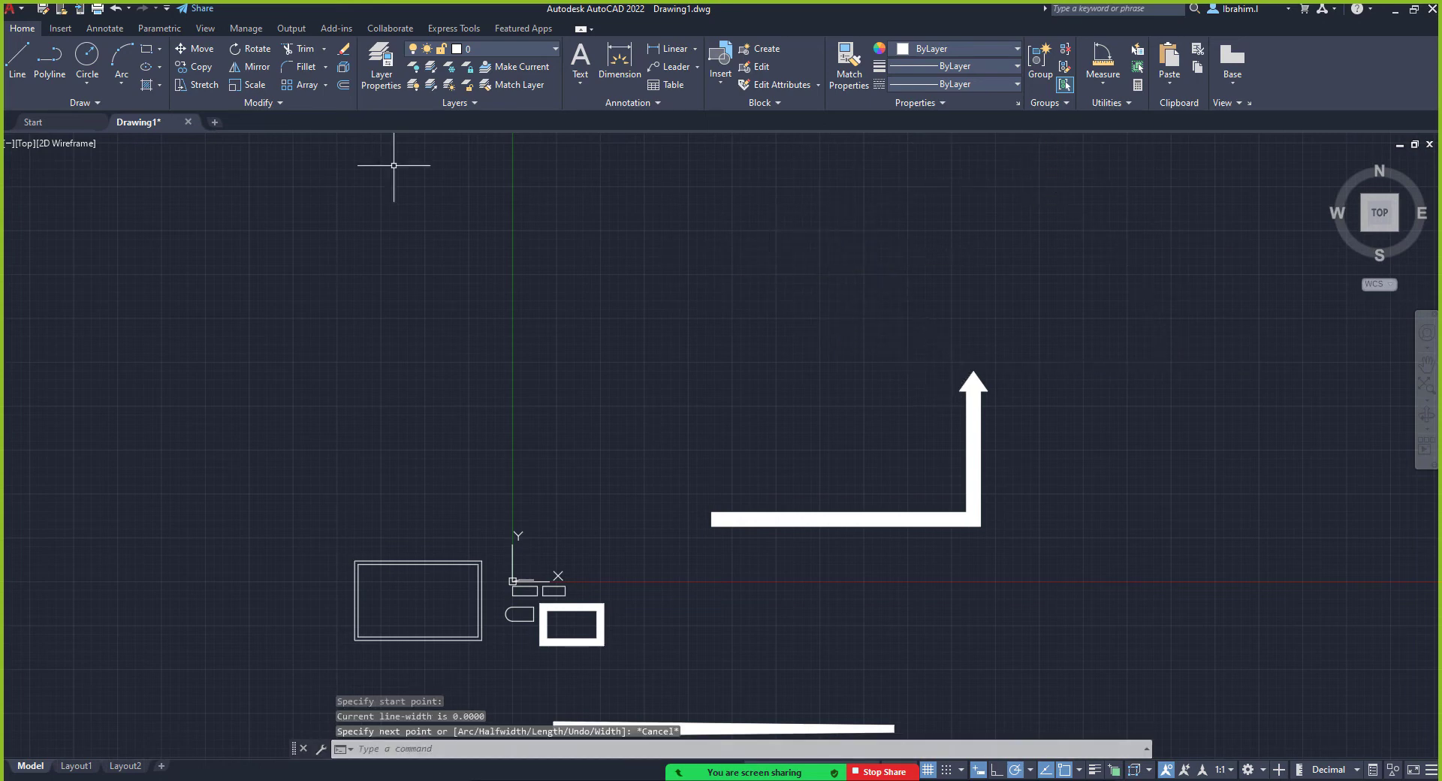
Draw a single long horizontal polyline segment above the arrow with zero width and end the command
click(49, 60)
click(385, 251)
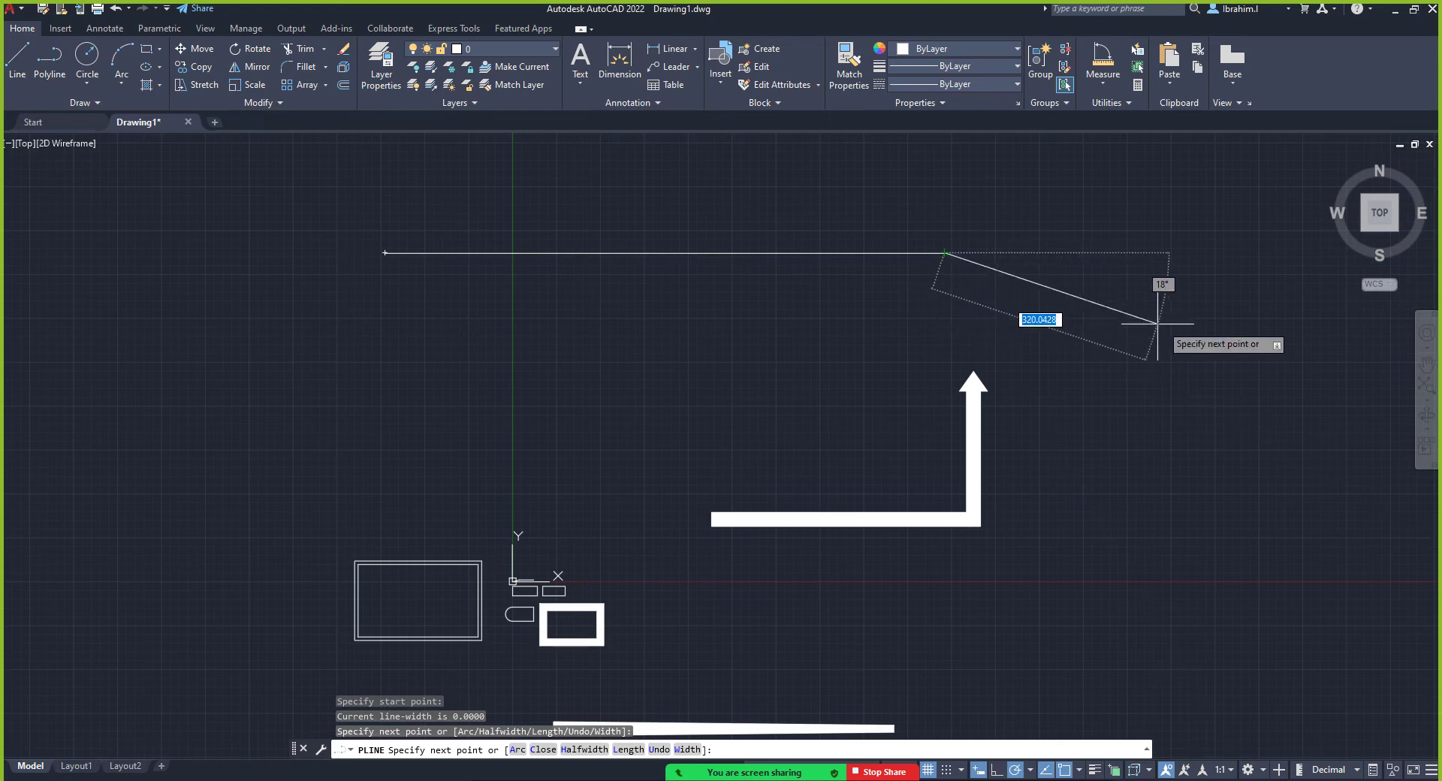
key(Escape)
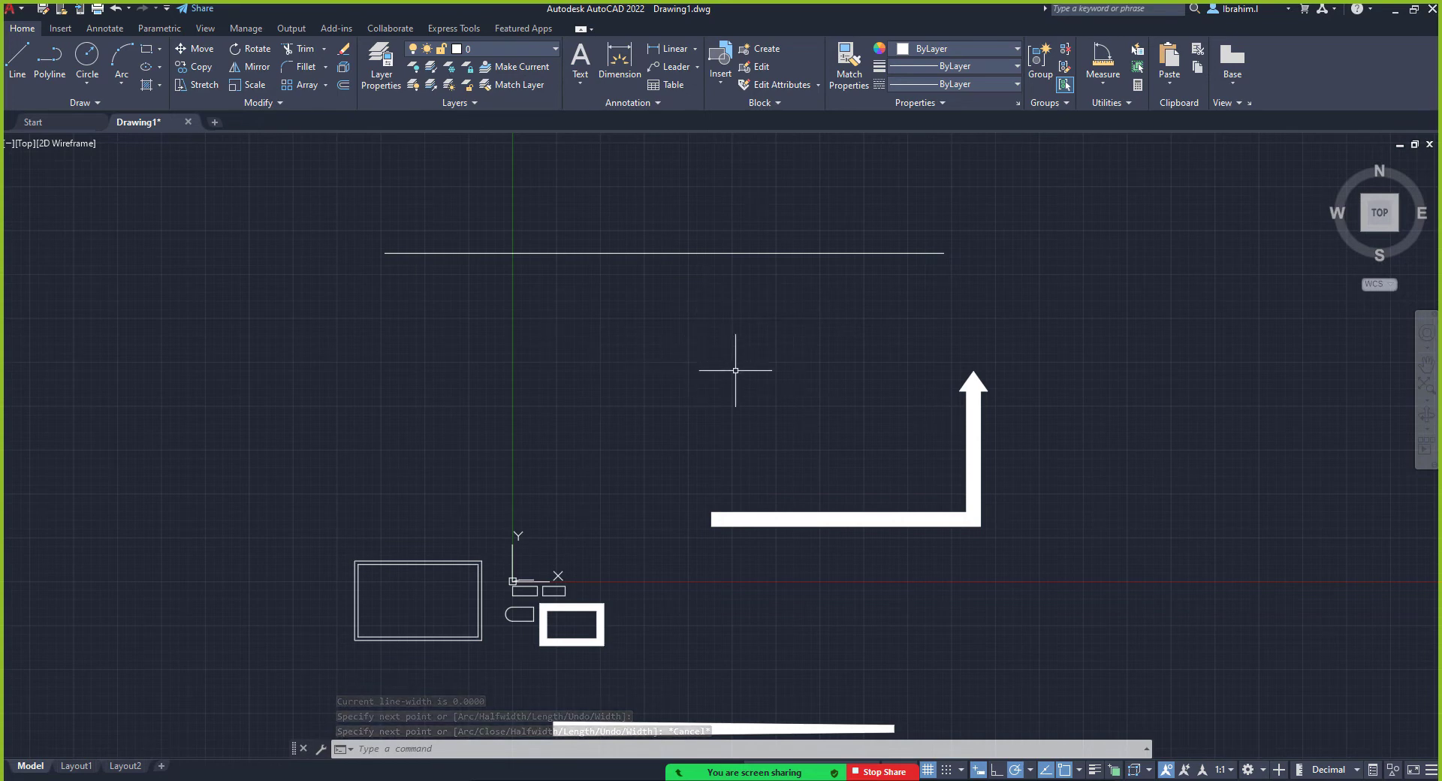
click(65, 75)
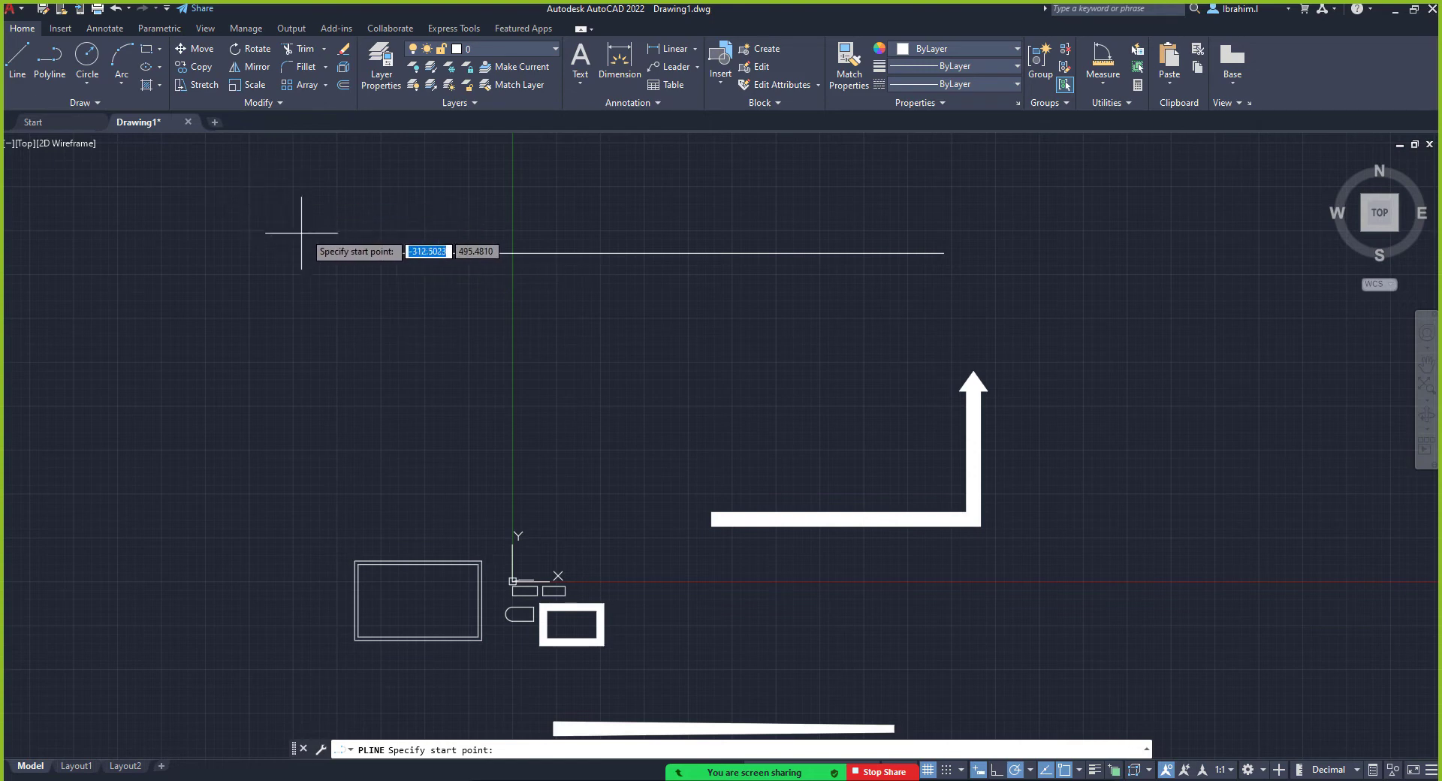
text(1)
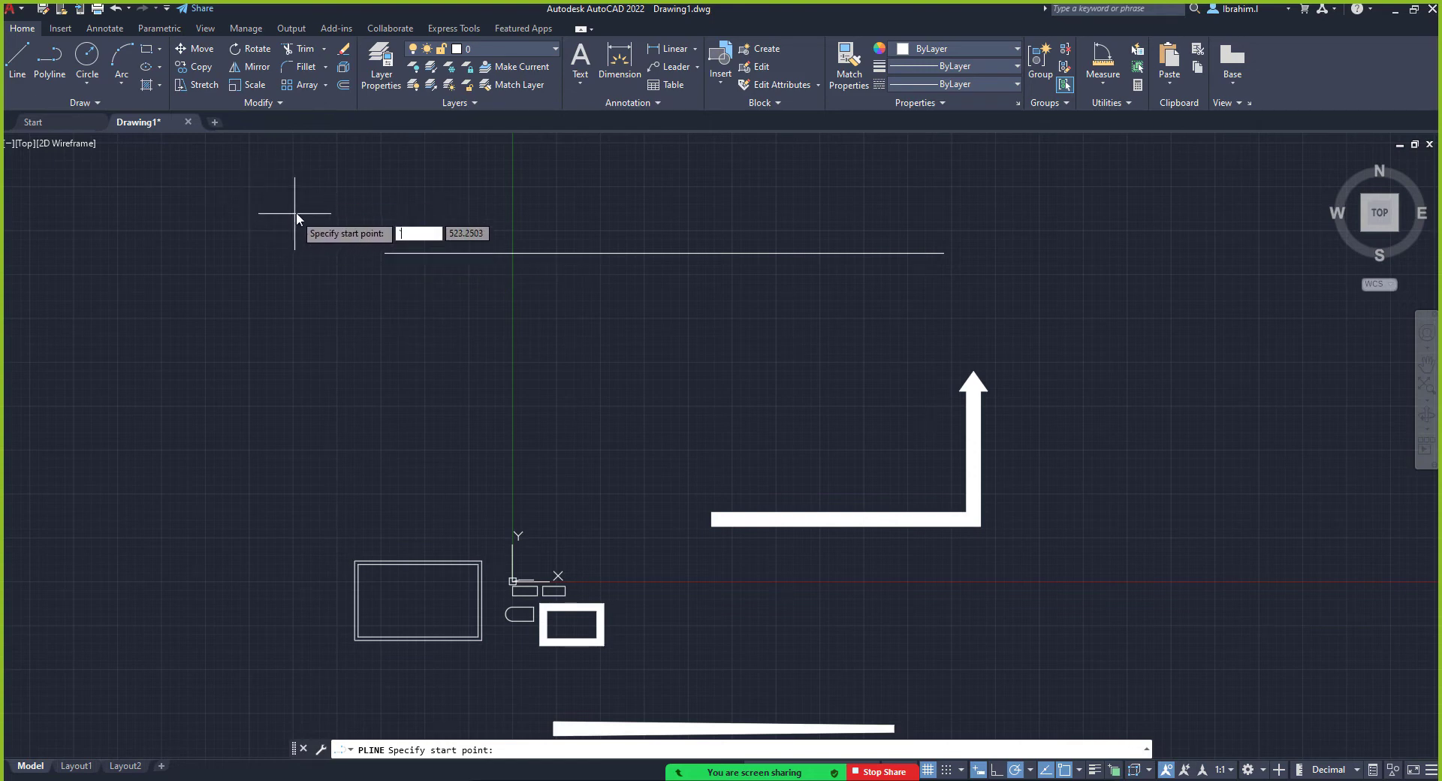
key(Escape)
key(Escape)
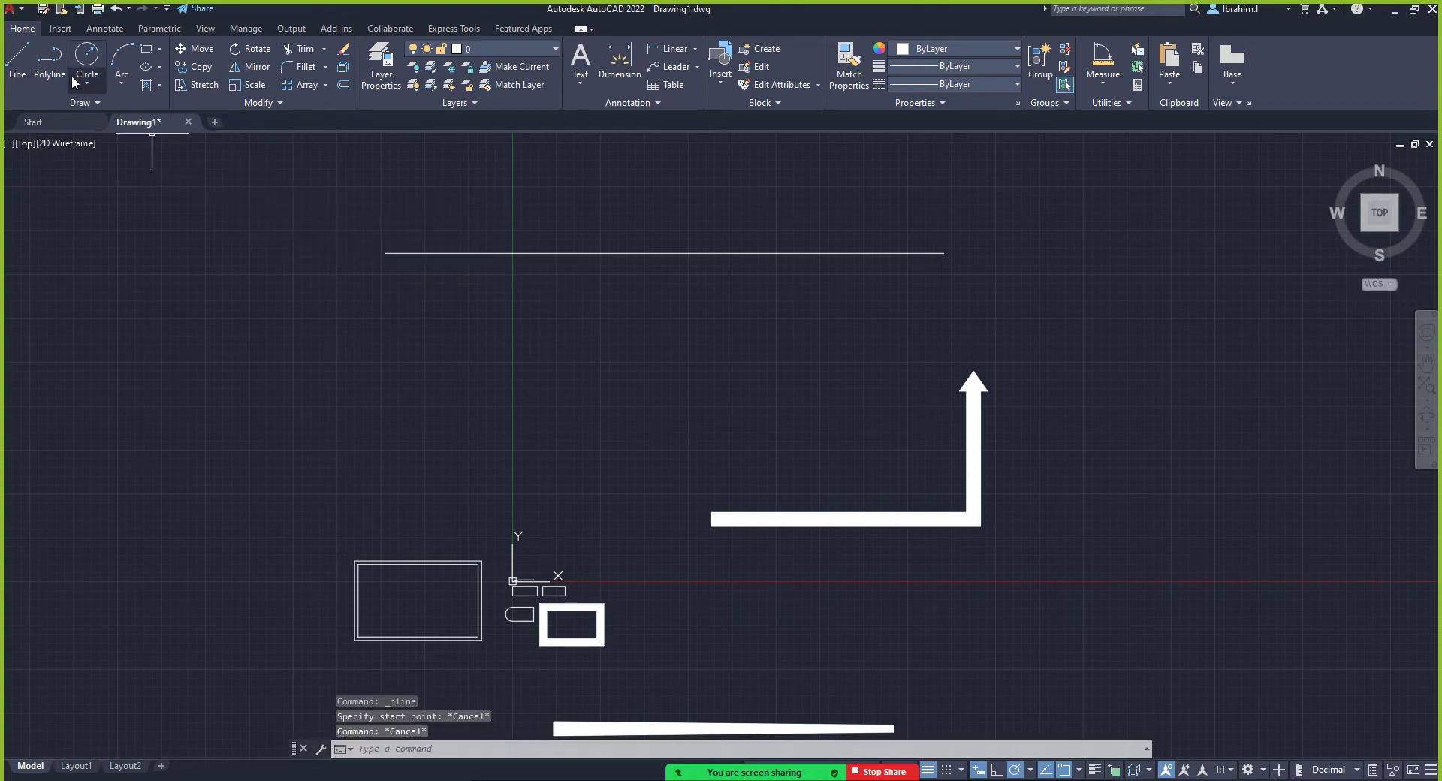
click(54, 64)
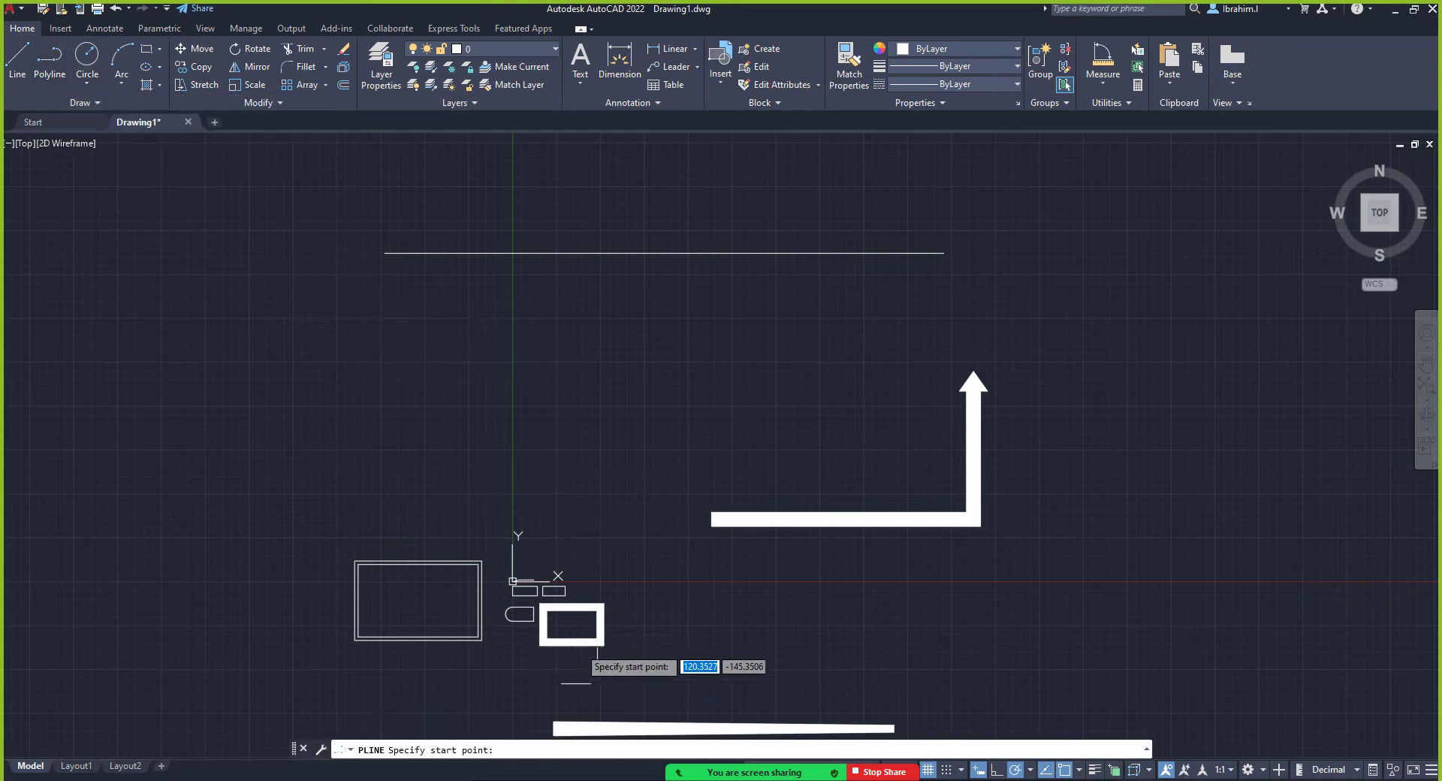
click(307, 410)
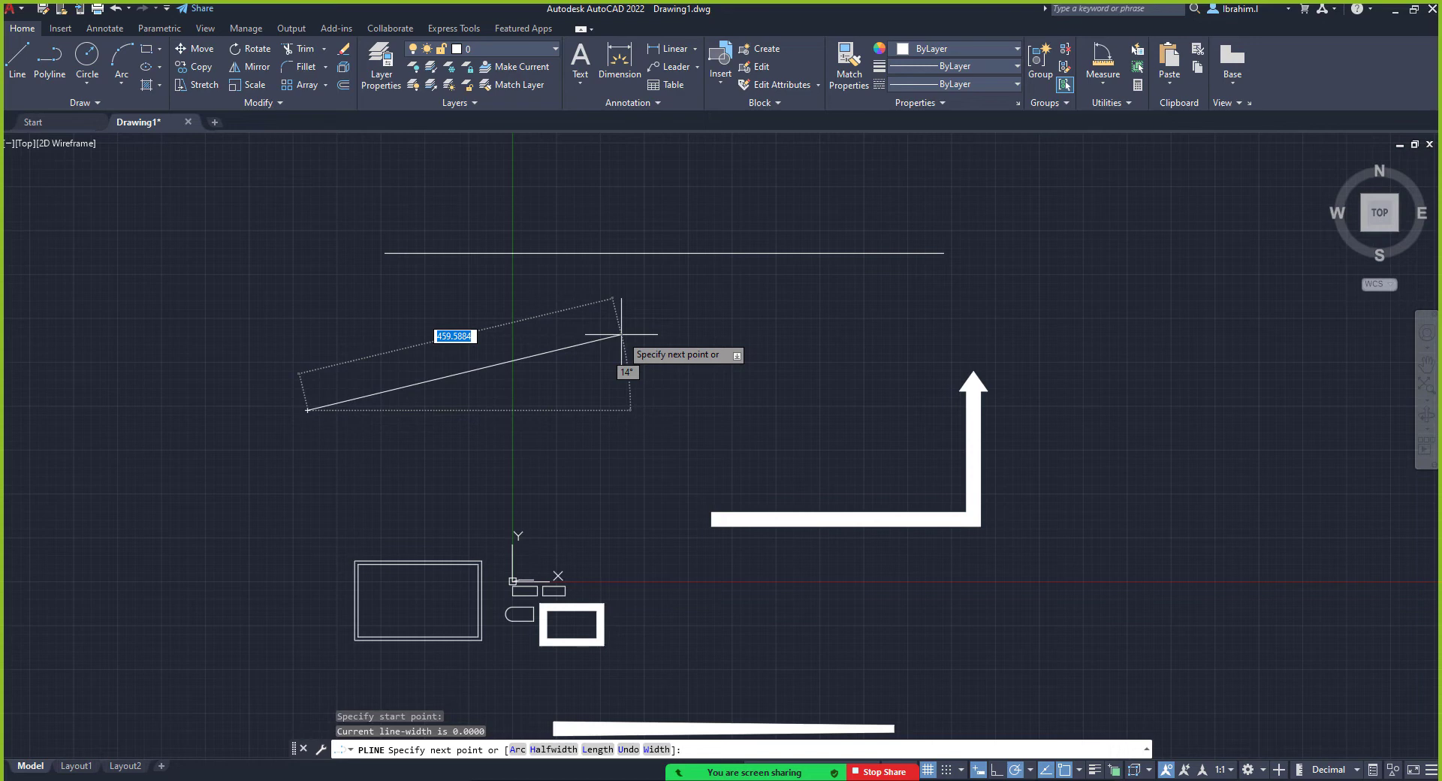
key(Escape)
click(49, 60)
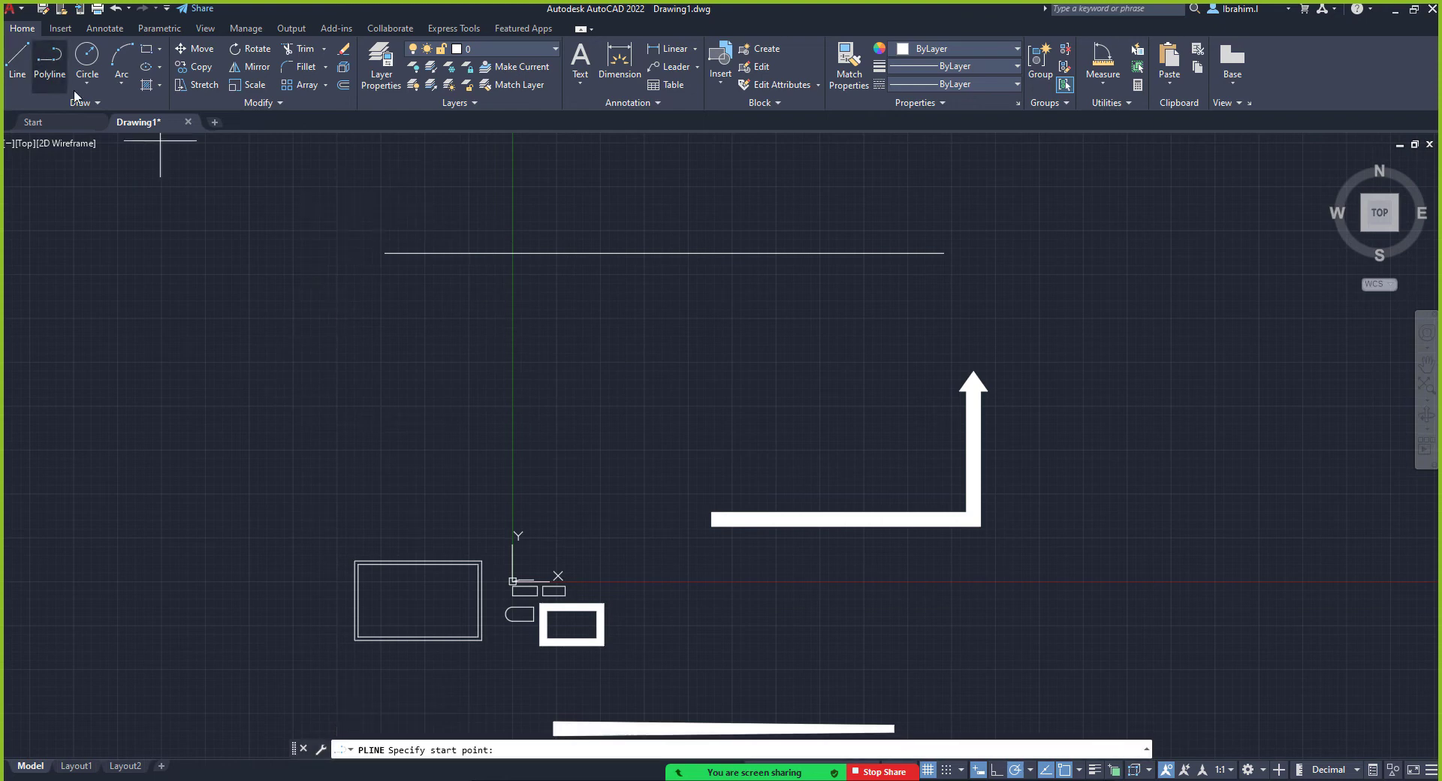
click(436, 392)
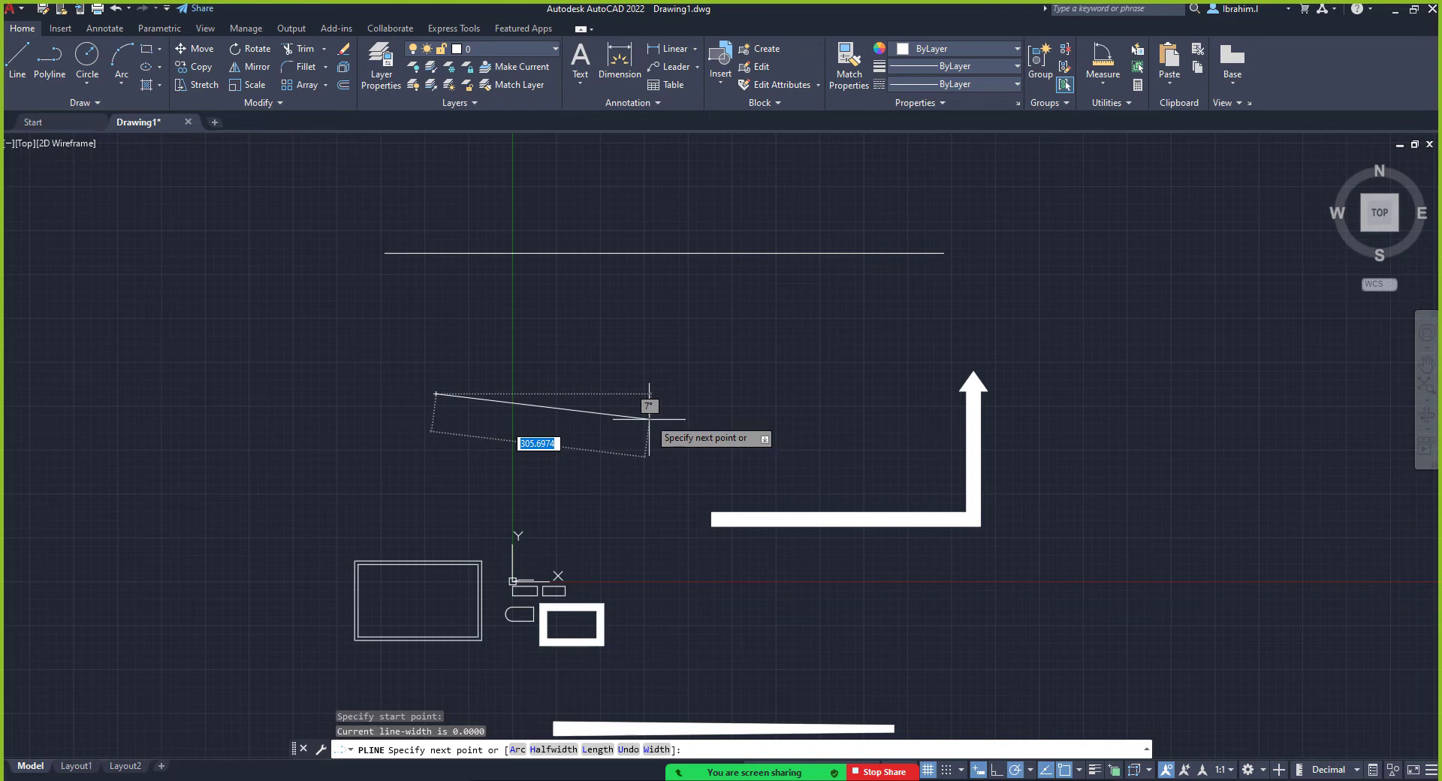
key(Escape)
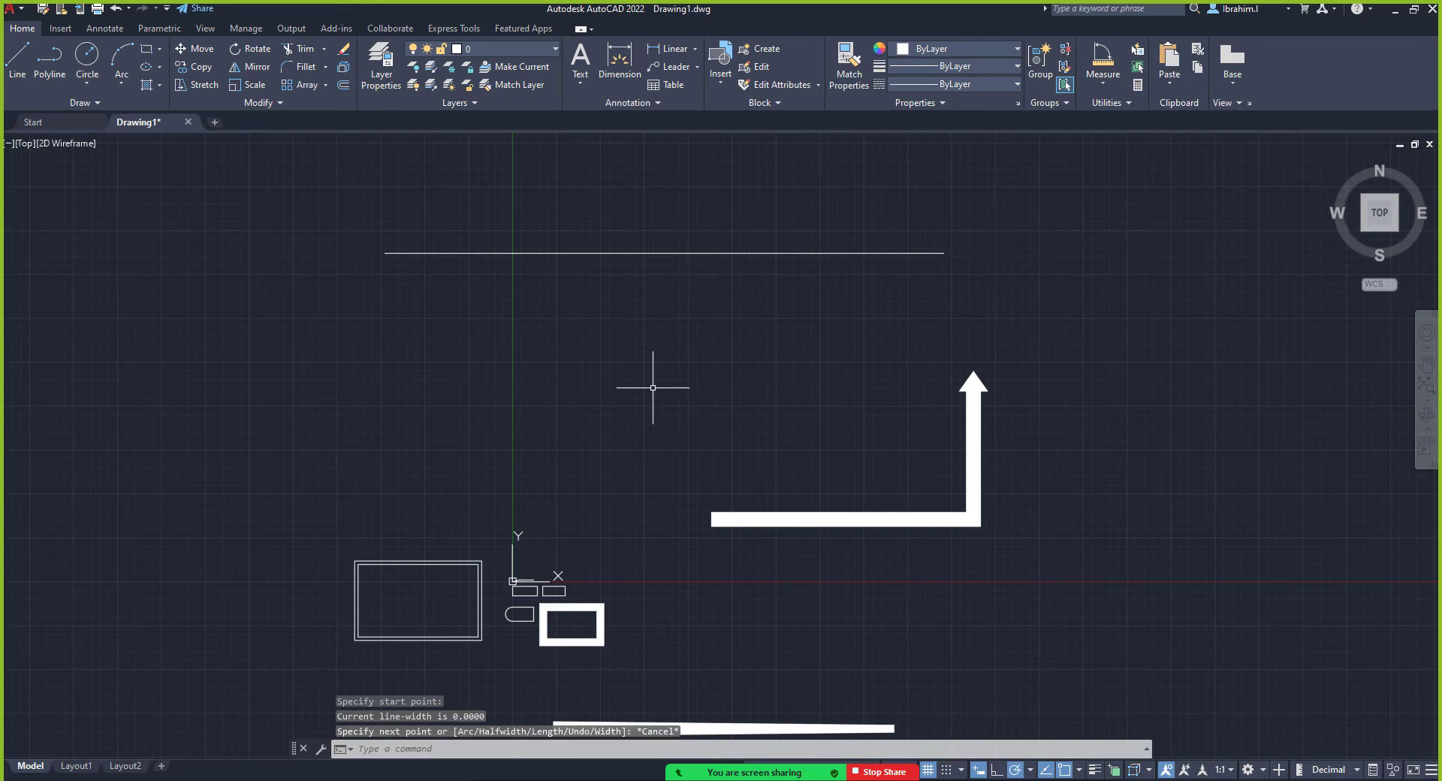
Skip the file whose name is too long, minimize the file-move progress window, and leave the Line command
click(20, 61)
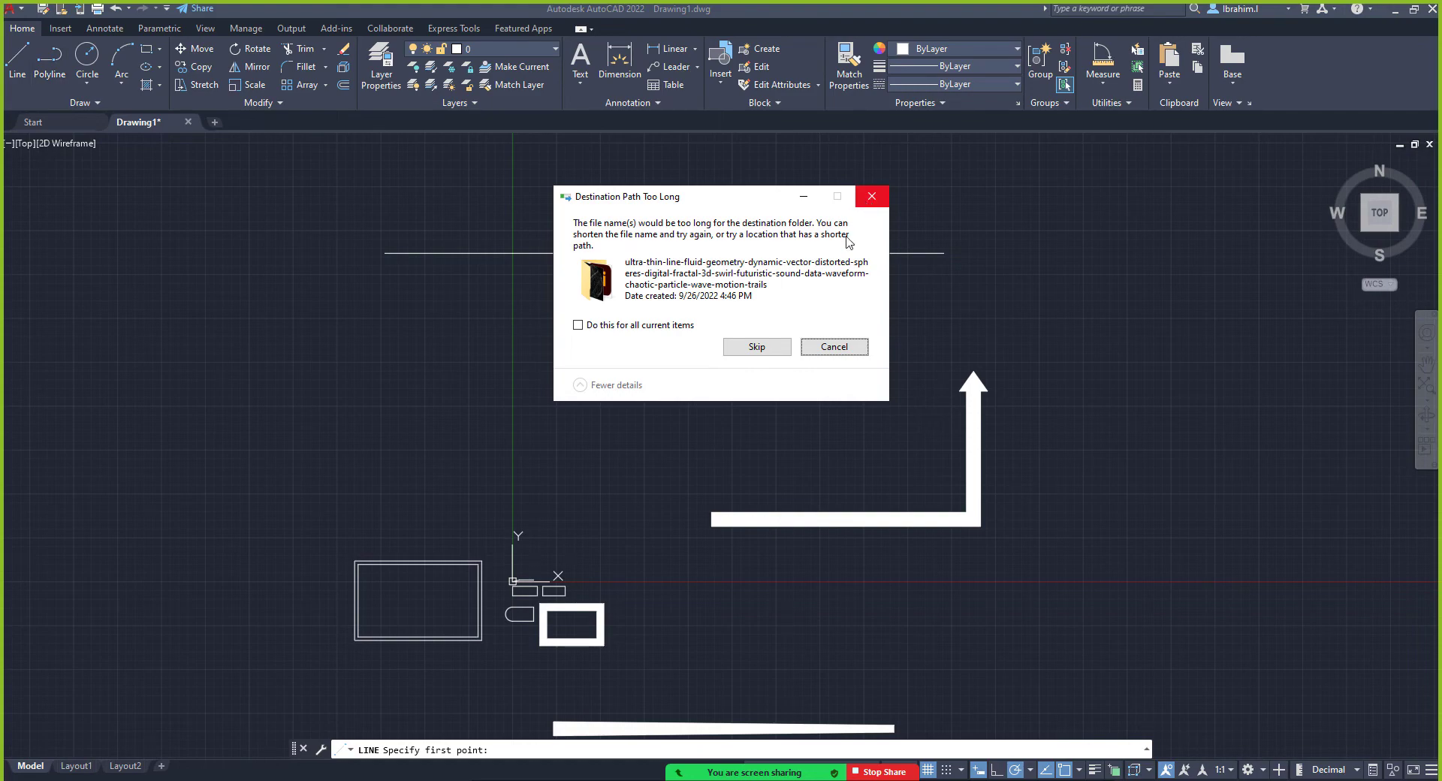
click(653, 328)
click(754, 347)
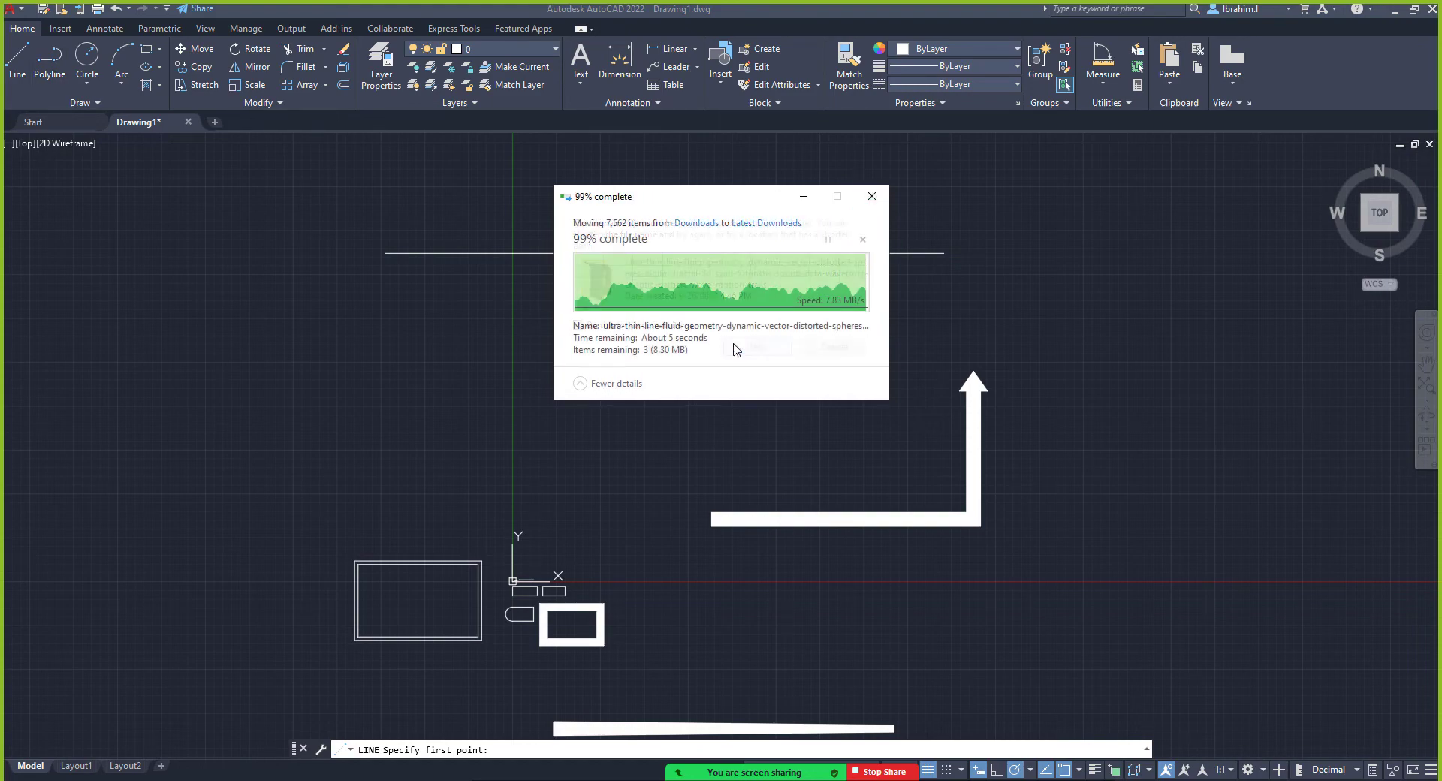
click(803, 196)
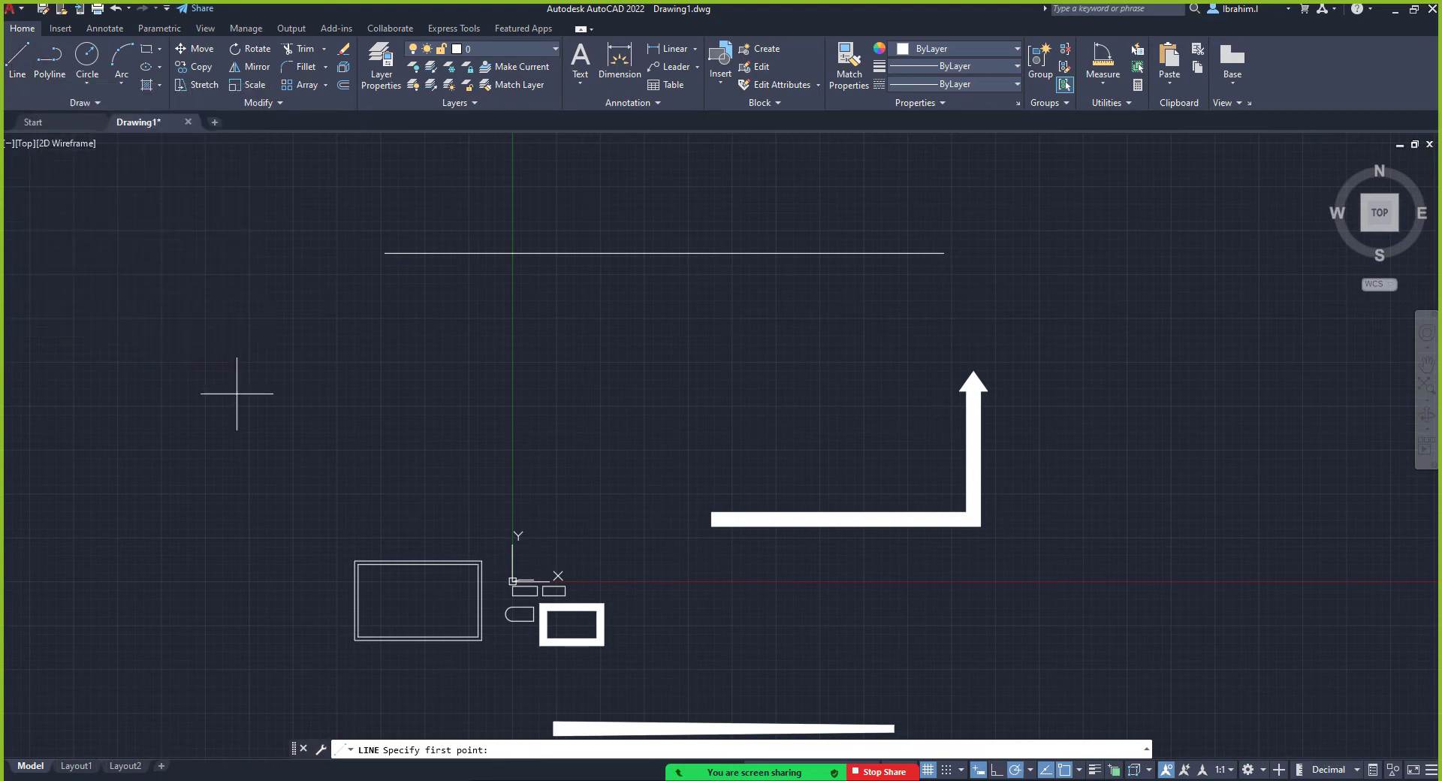
key(Escape)
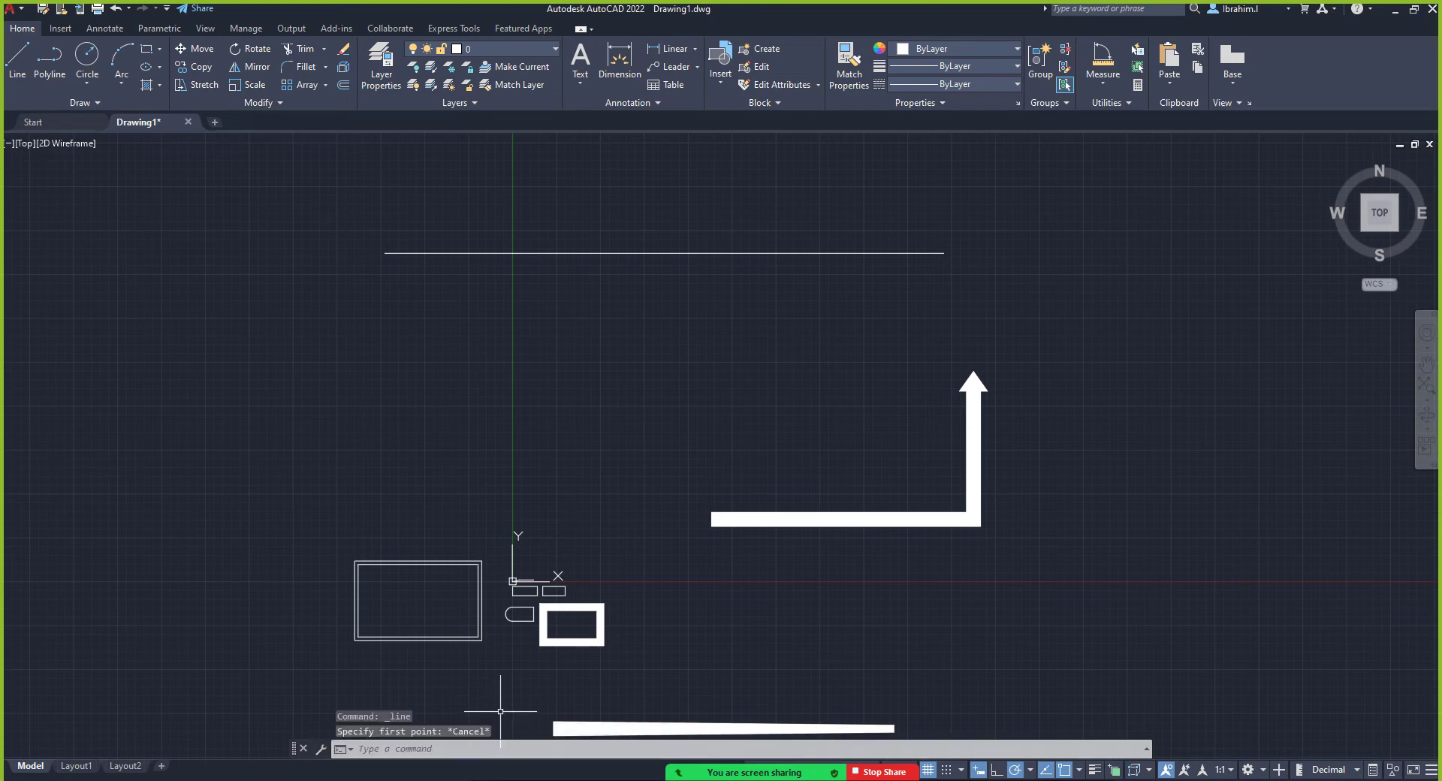
scroll(478, 393, down, 2)
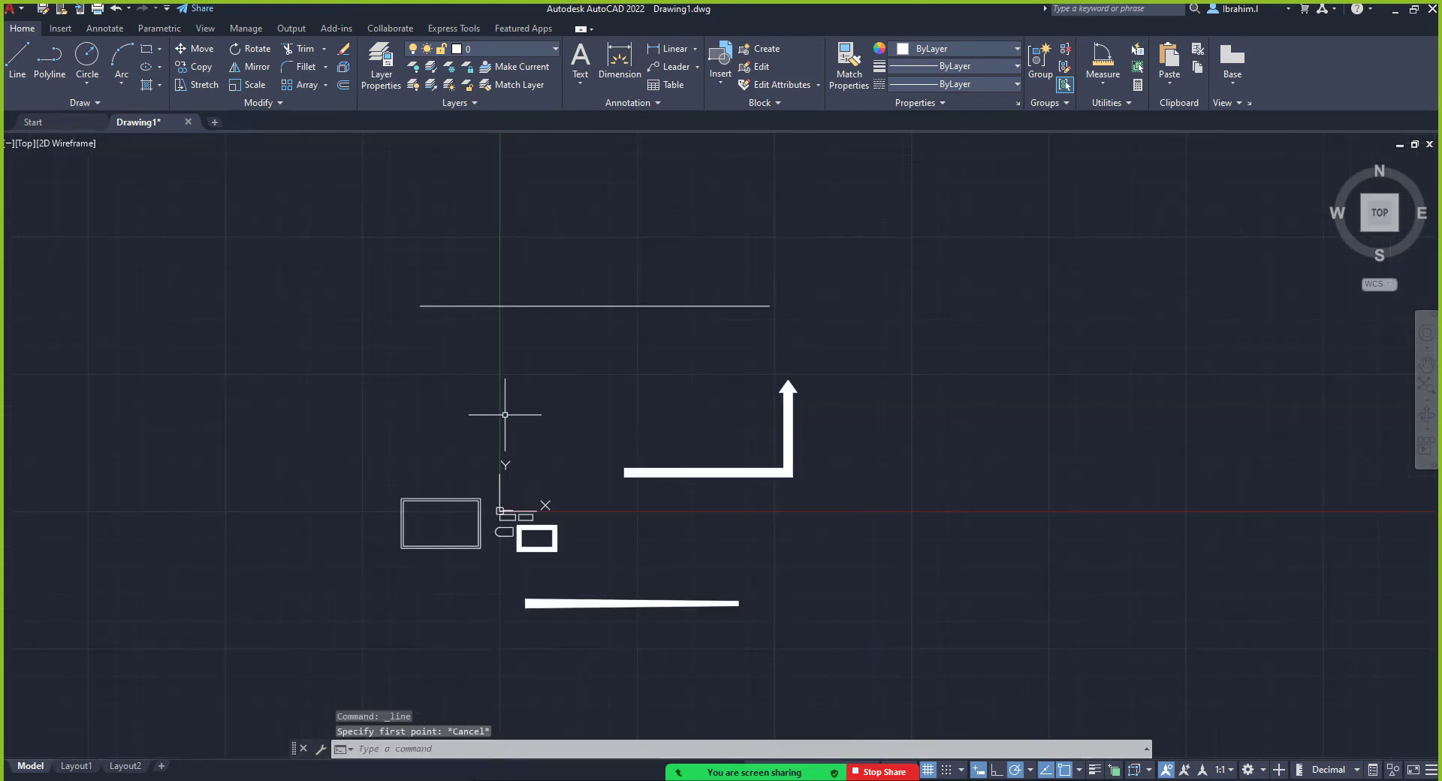
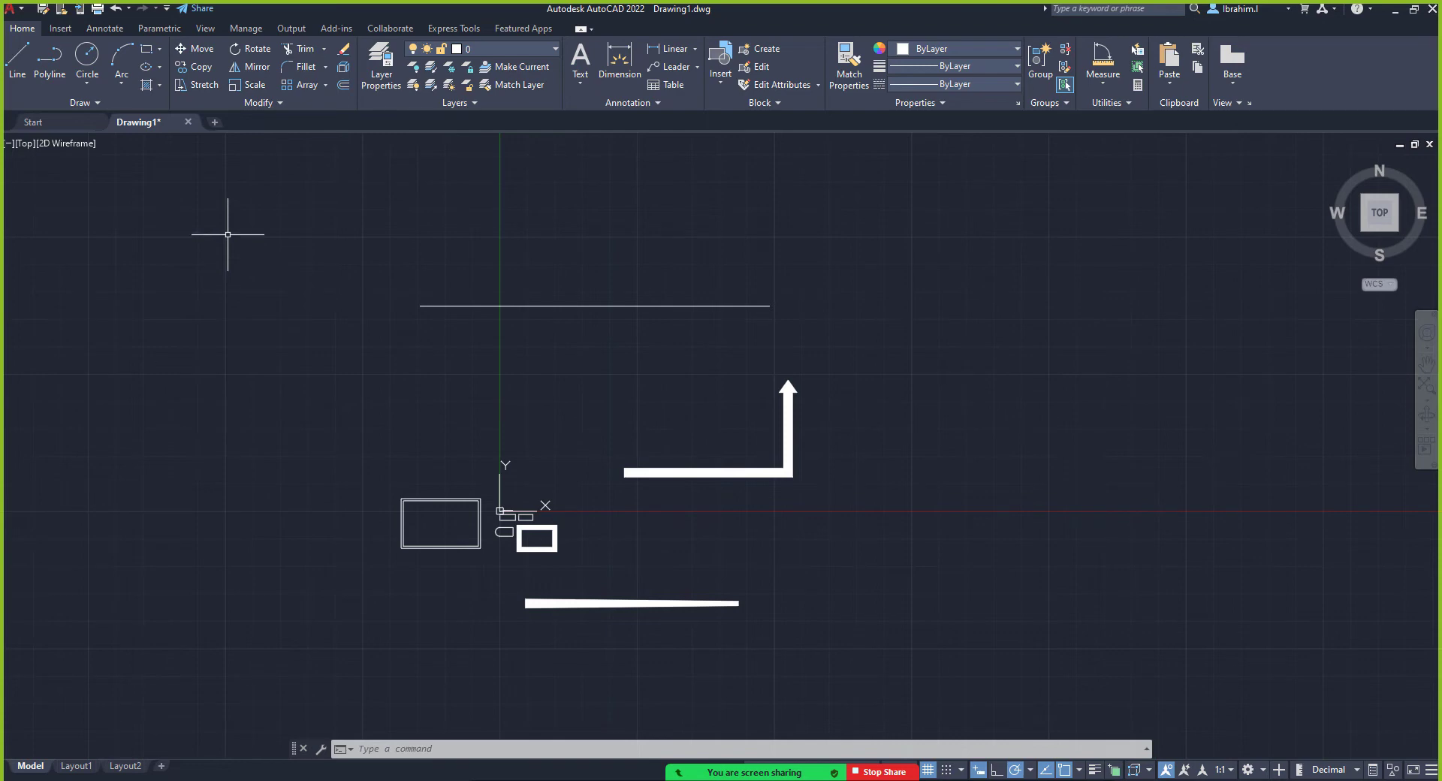
click(22, 62)
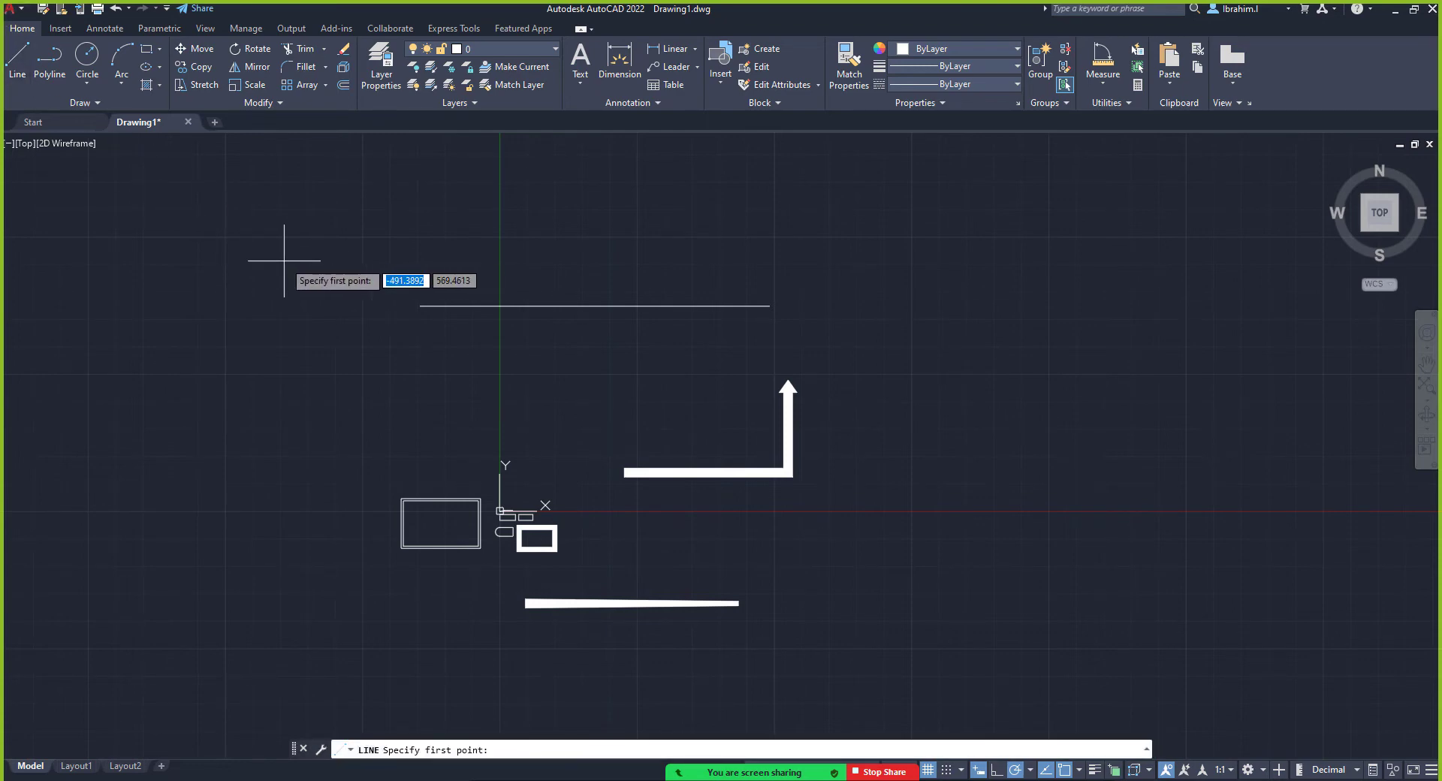
key(Escape)
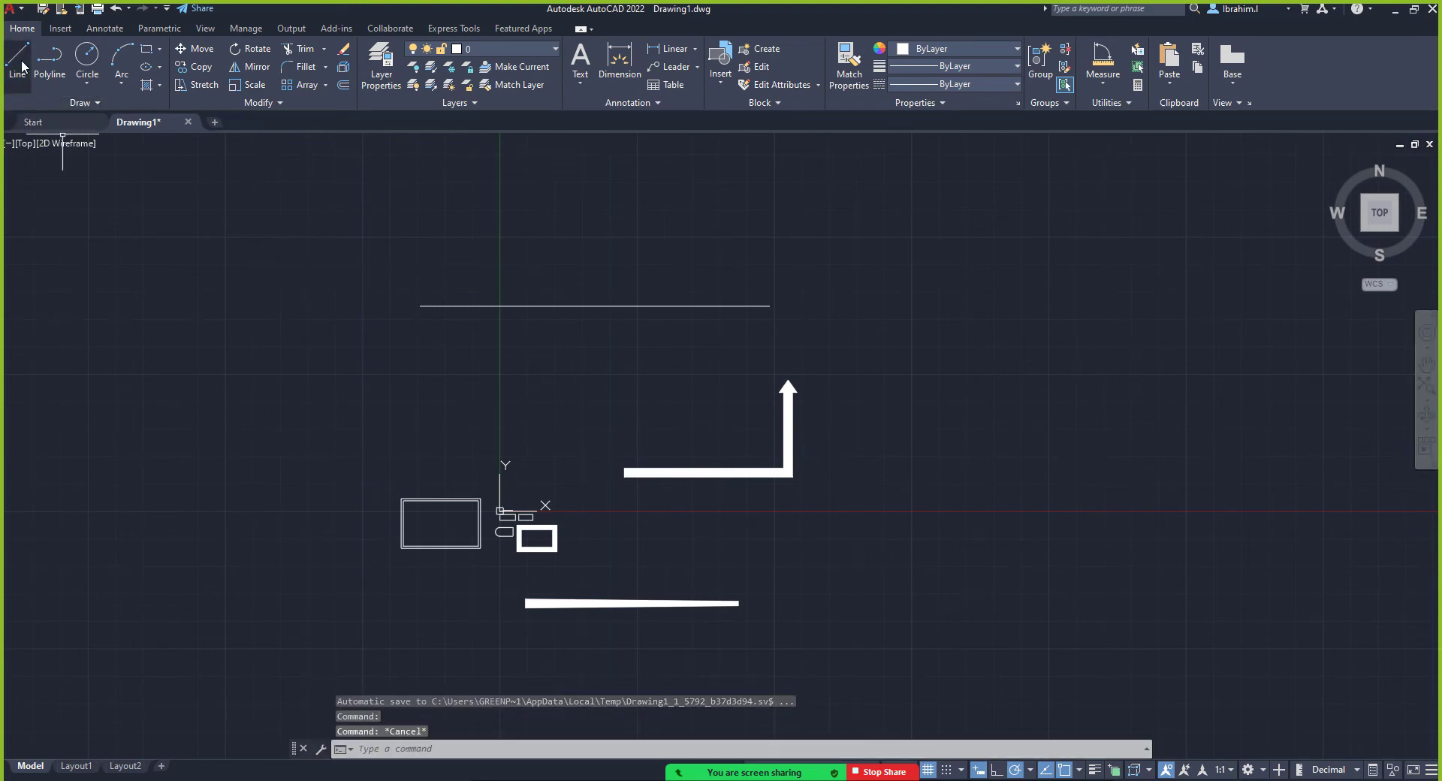
key(Escape)
Examine the command suggestions for LINE and for the shortened entry LI, including LINETYPE and LINEWEIGHT, and try starting Line from them
click(477, 747)
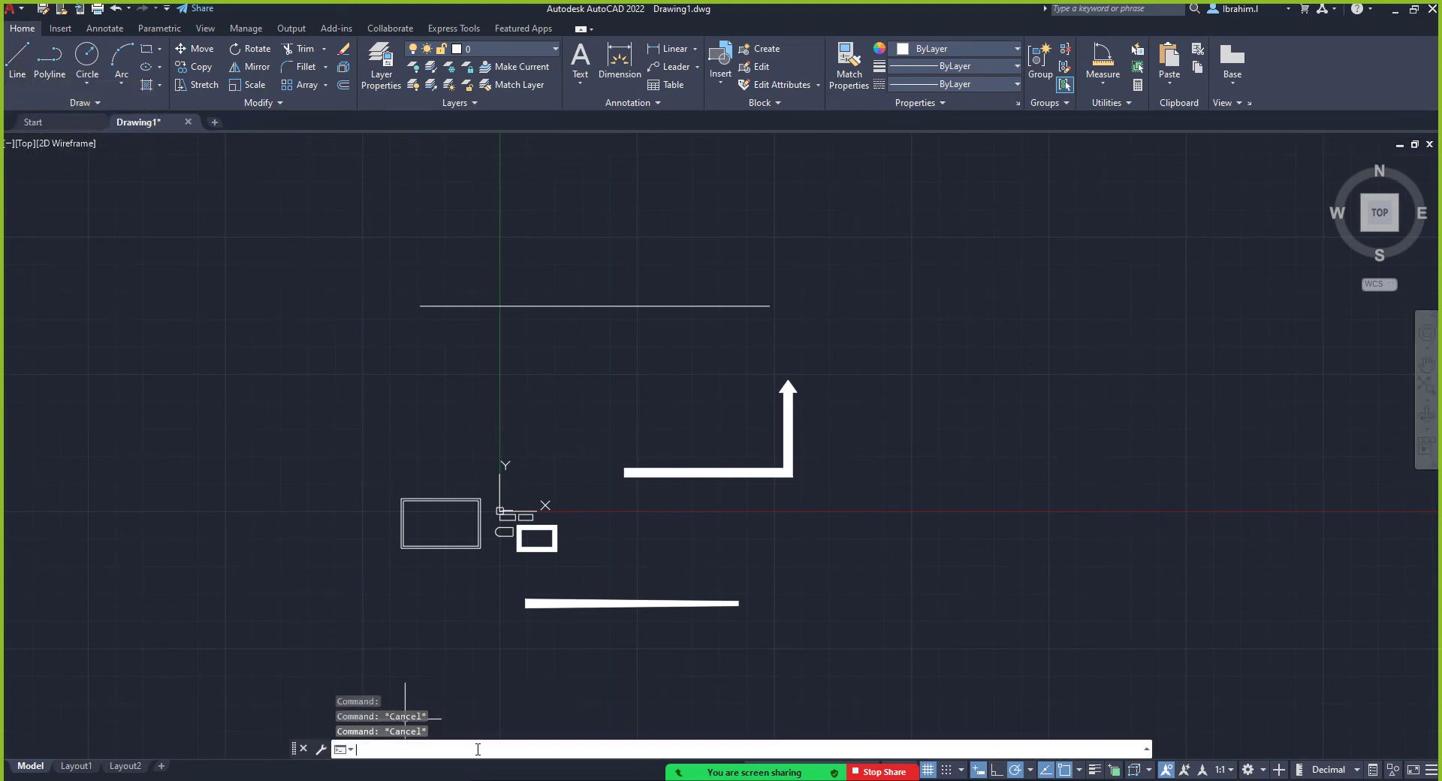
text(line)
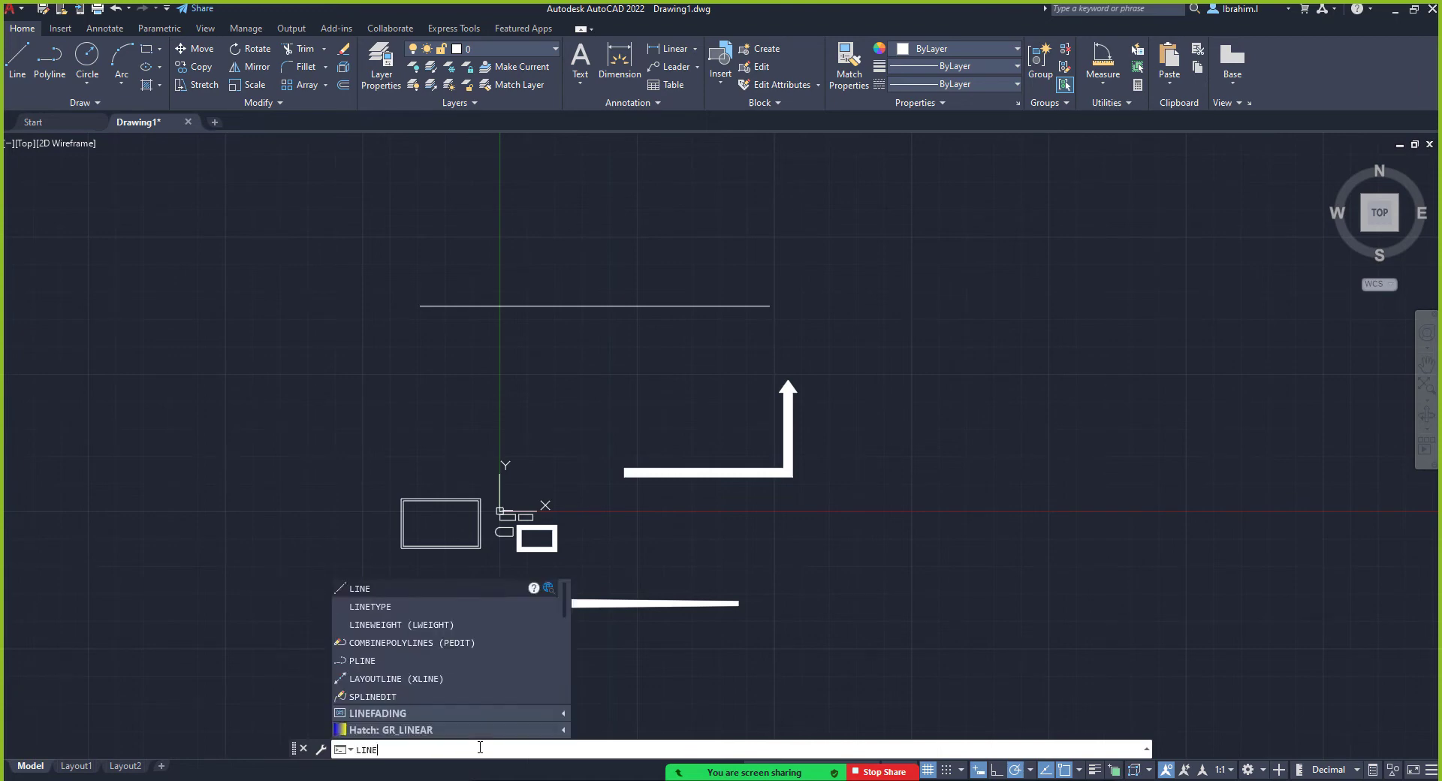
key(BackSpace)
key(BackSpace)
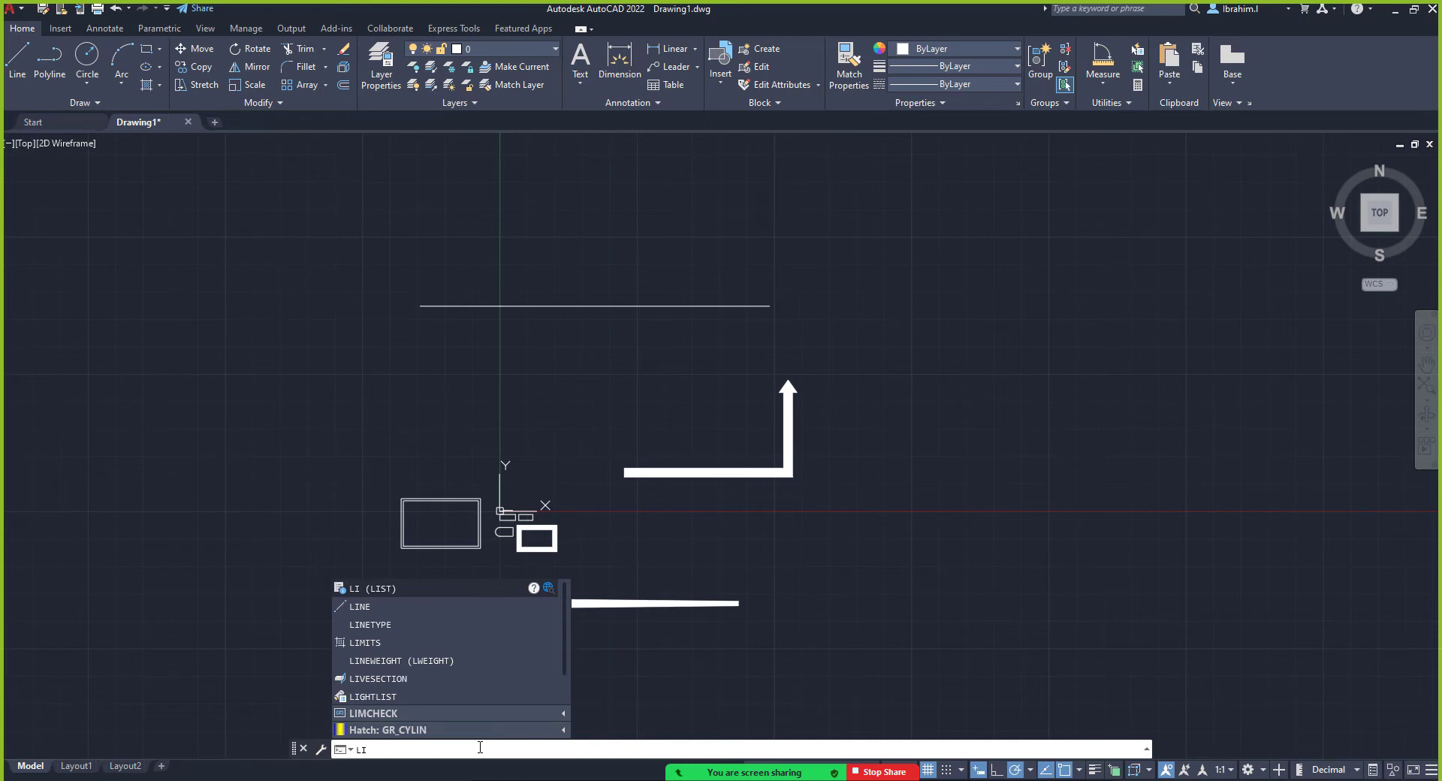
key(Down)
key(Down)
key(Down)
key(Down)
key(Down)
key(Down)
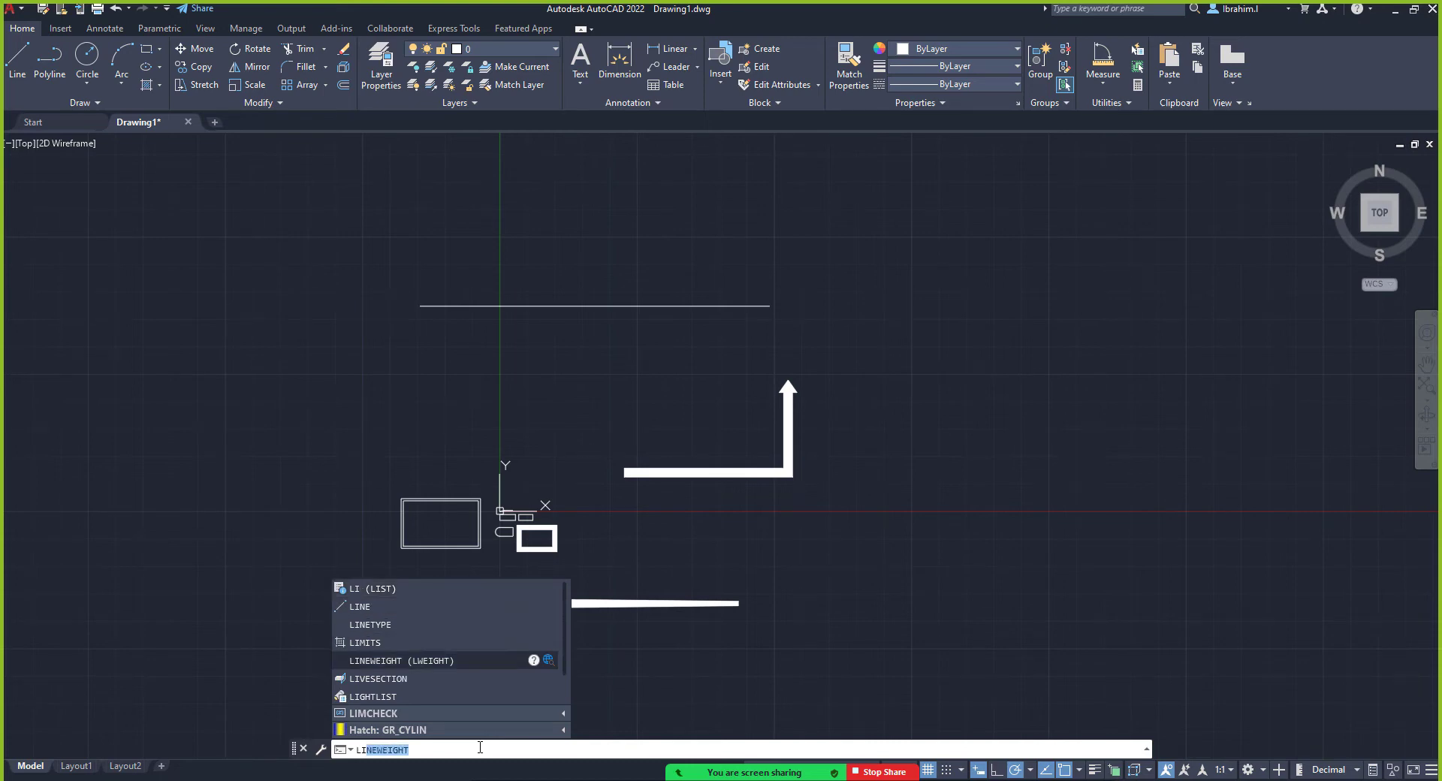
key(Down)
key(Up)
key(Up)
key(Up)
key(Up)
key(Up)
key(Up)
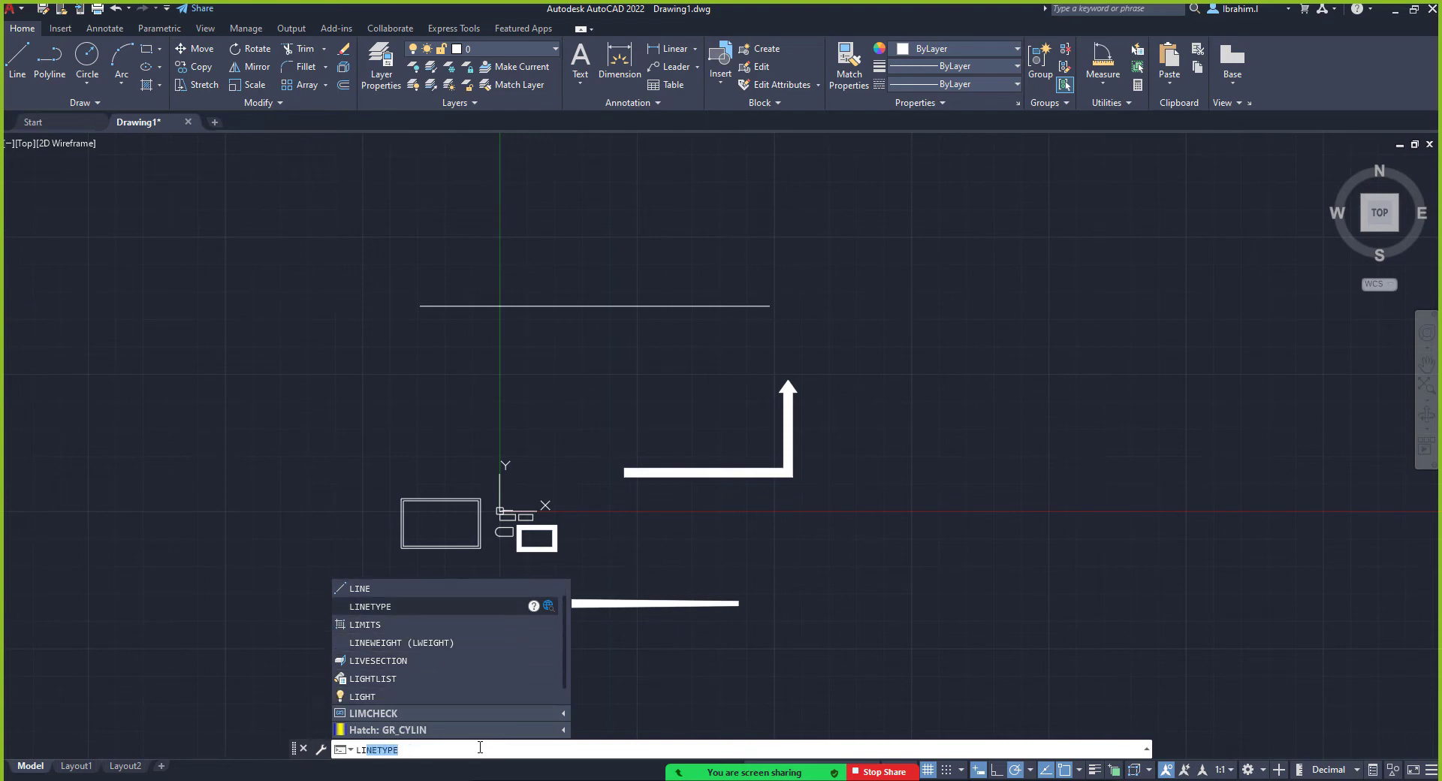
key(Return)
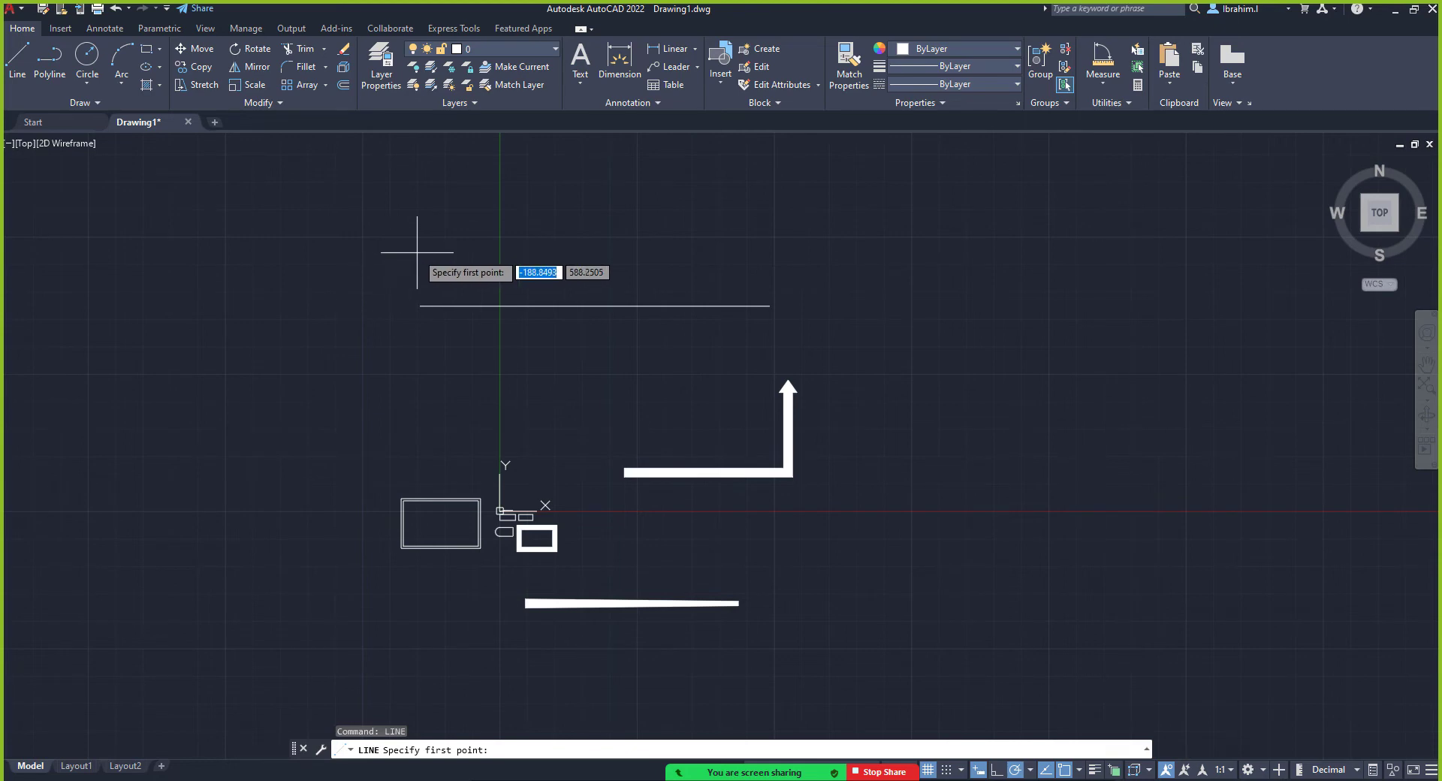
key(Escape)
key(Escape)
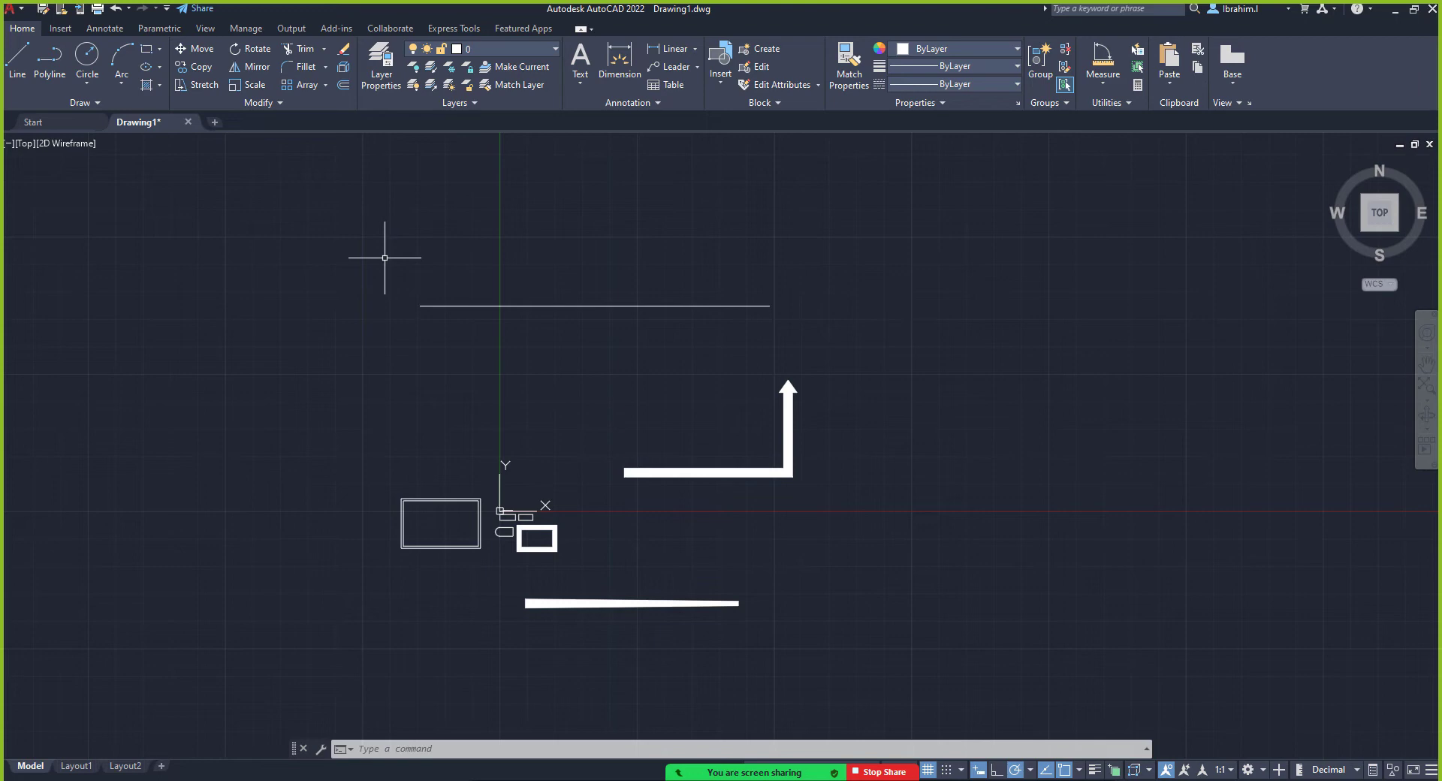
click(17, 60)
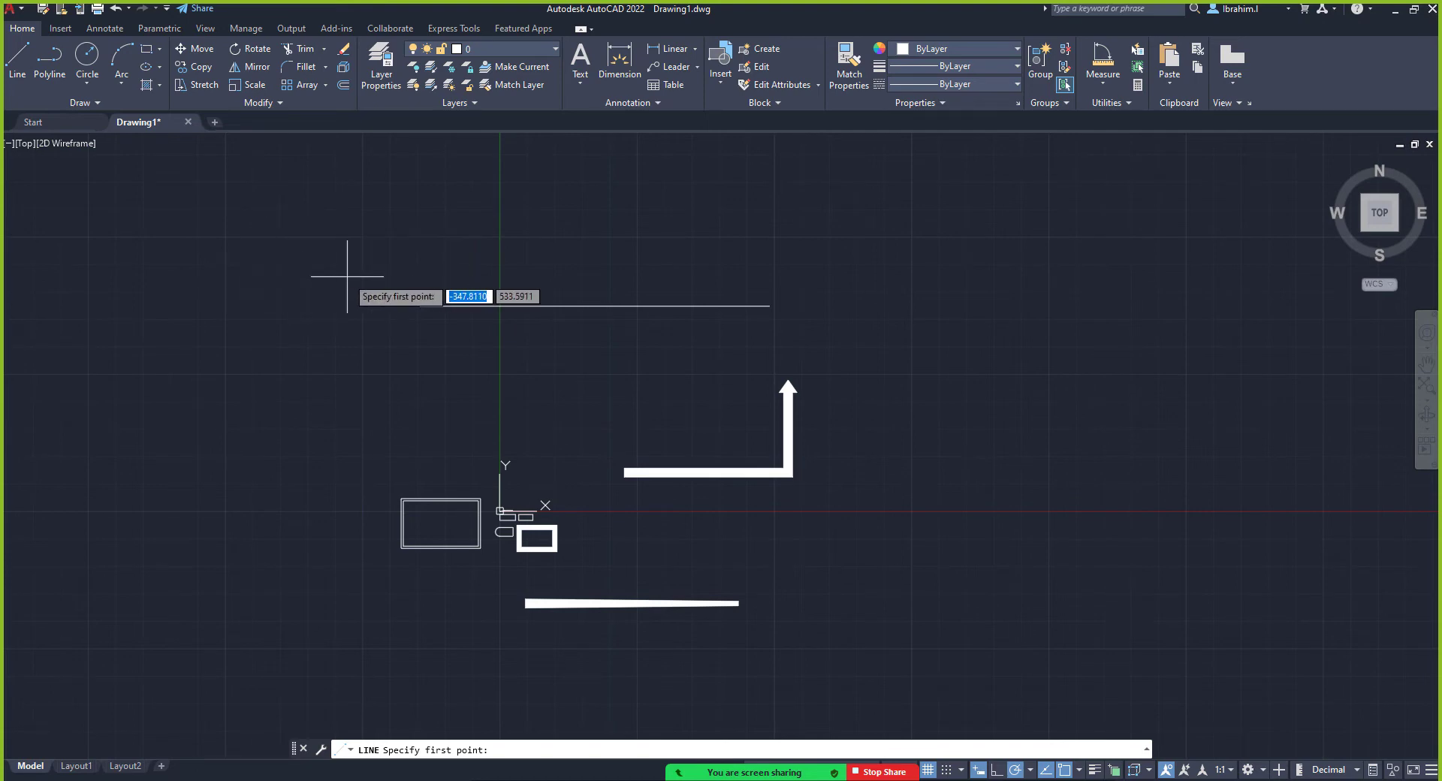
key(Escape)
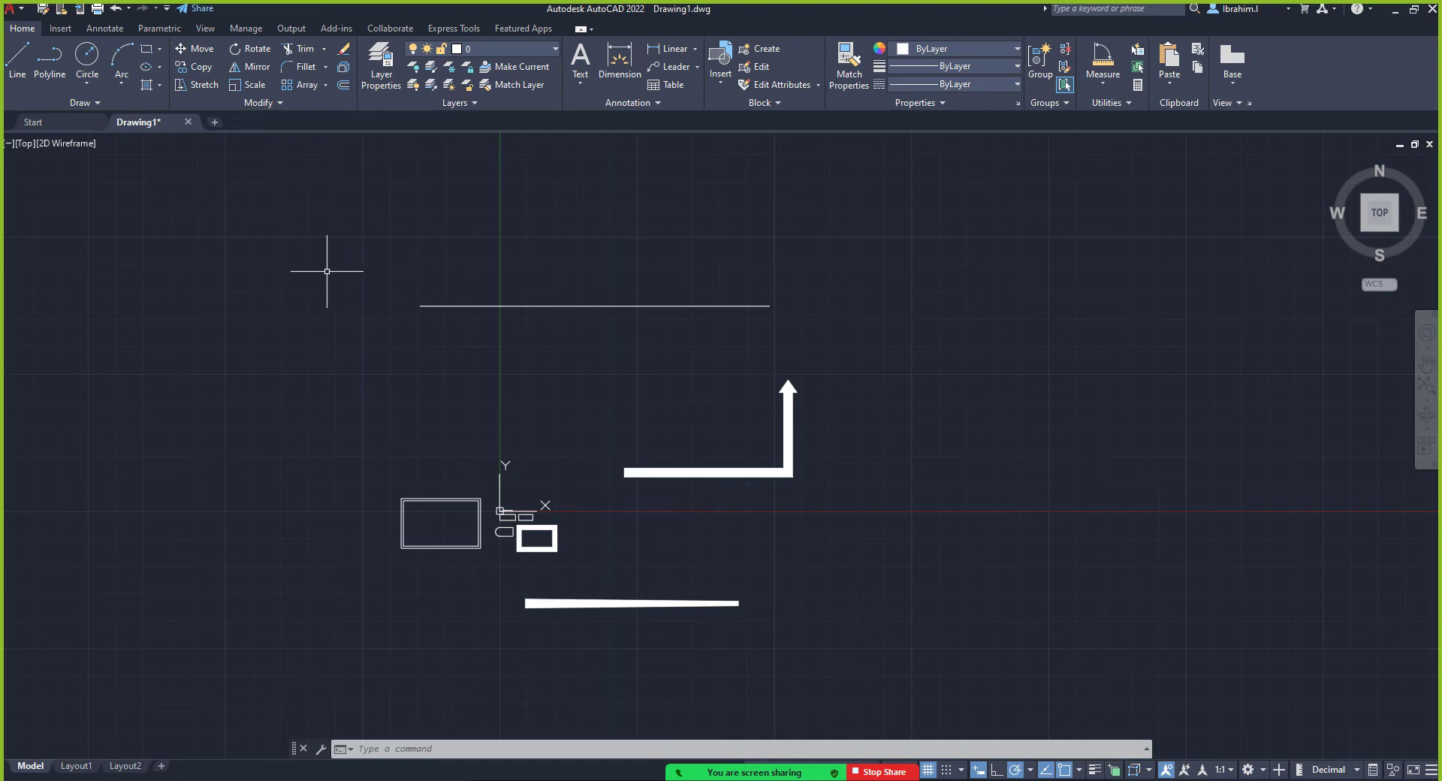
text(l)
key(Return)
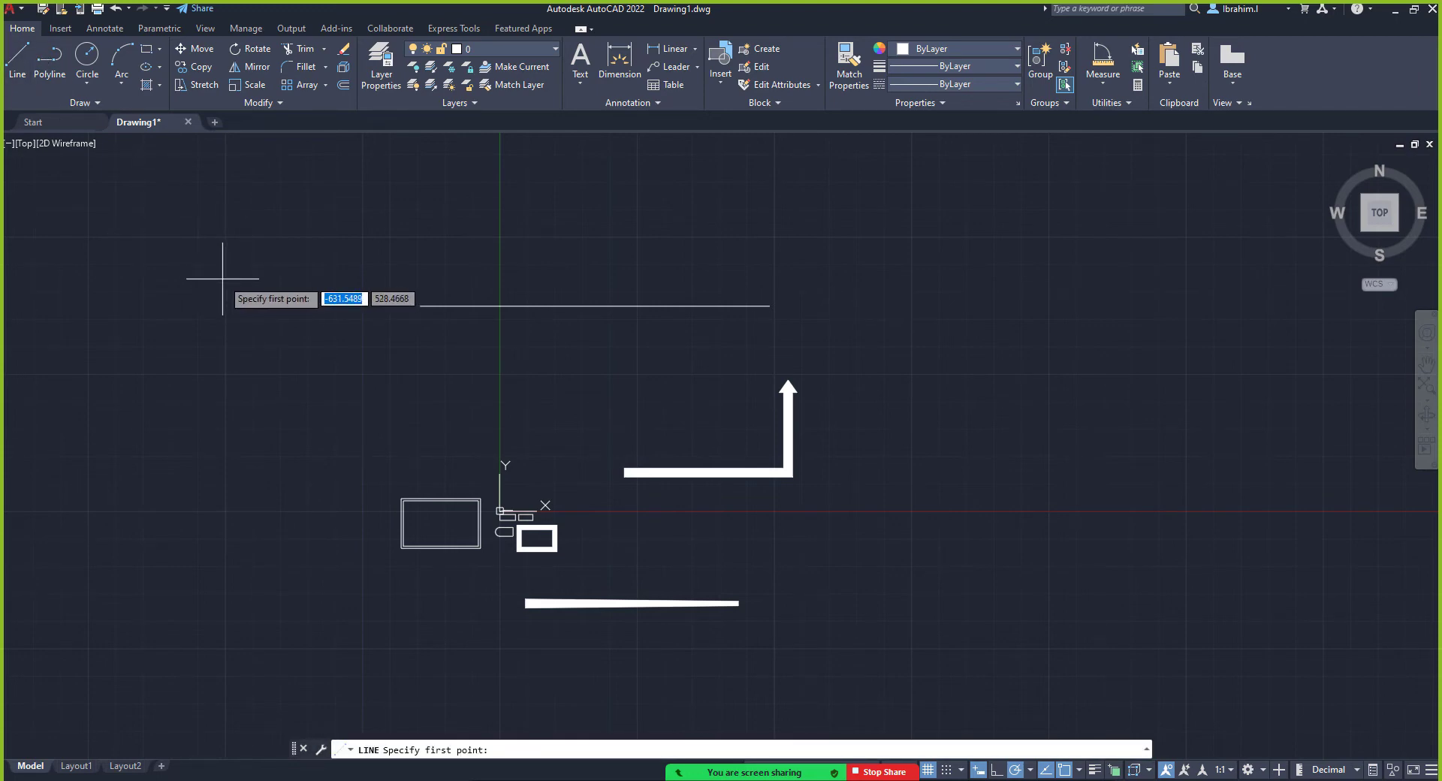
key(Return)
key(Escape)
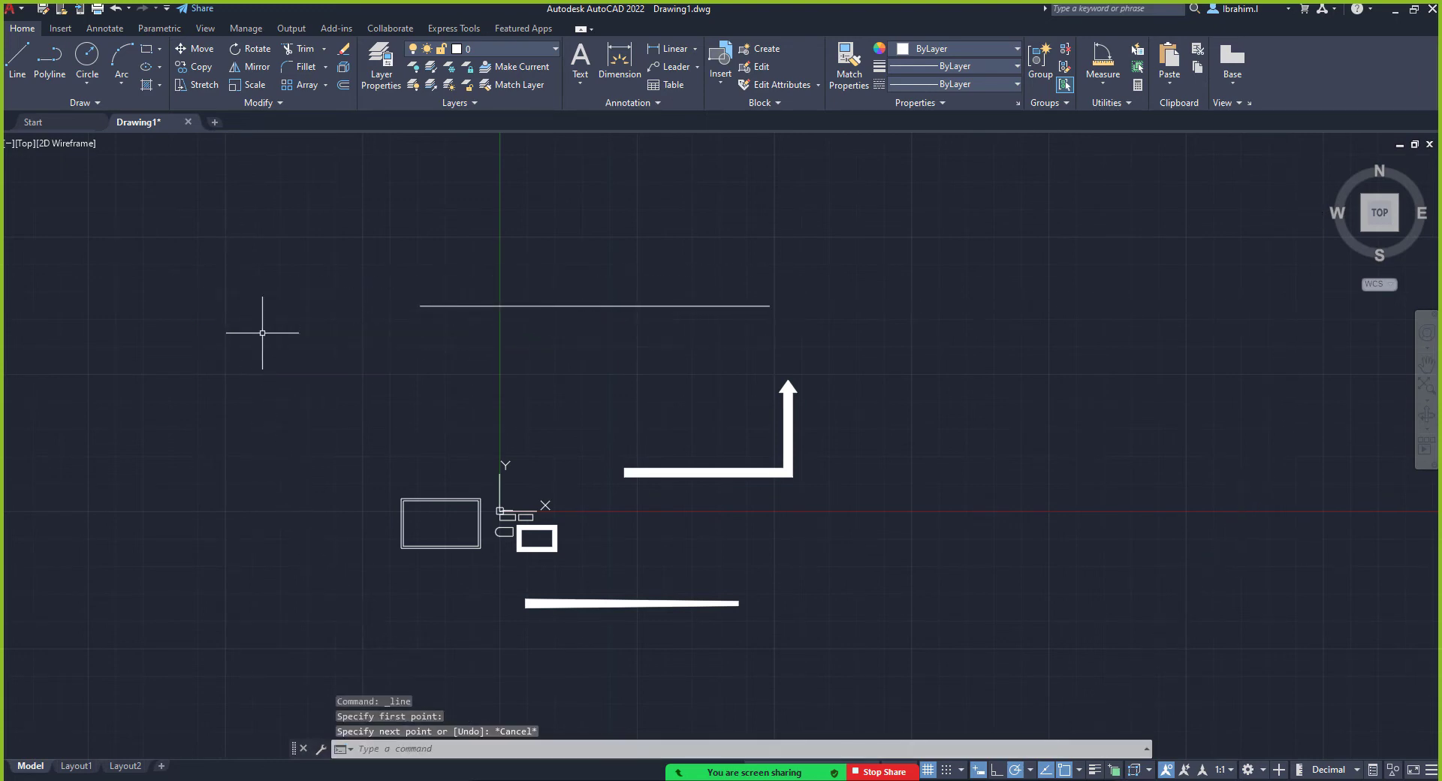
Draw a line continuing from the right end of the long horizontal line, sloping slightly downward to the right
key(Return)
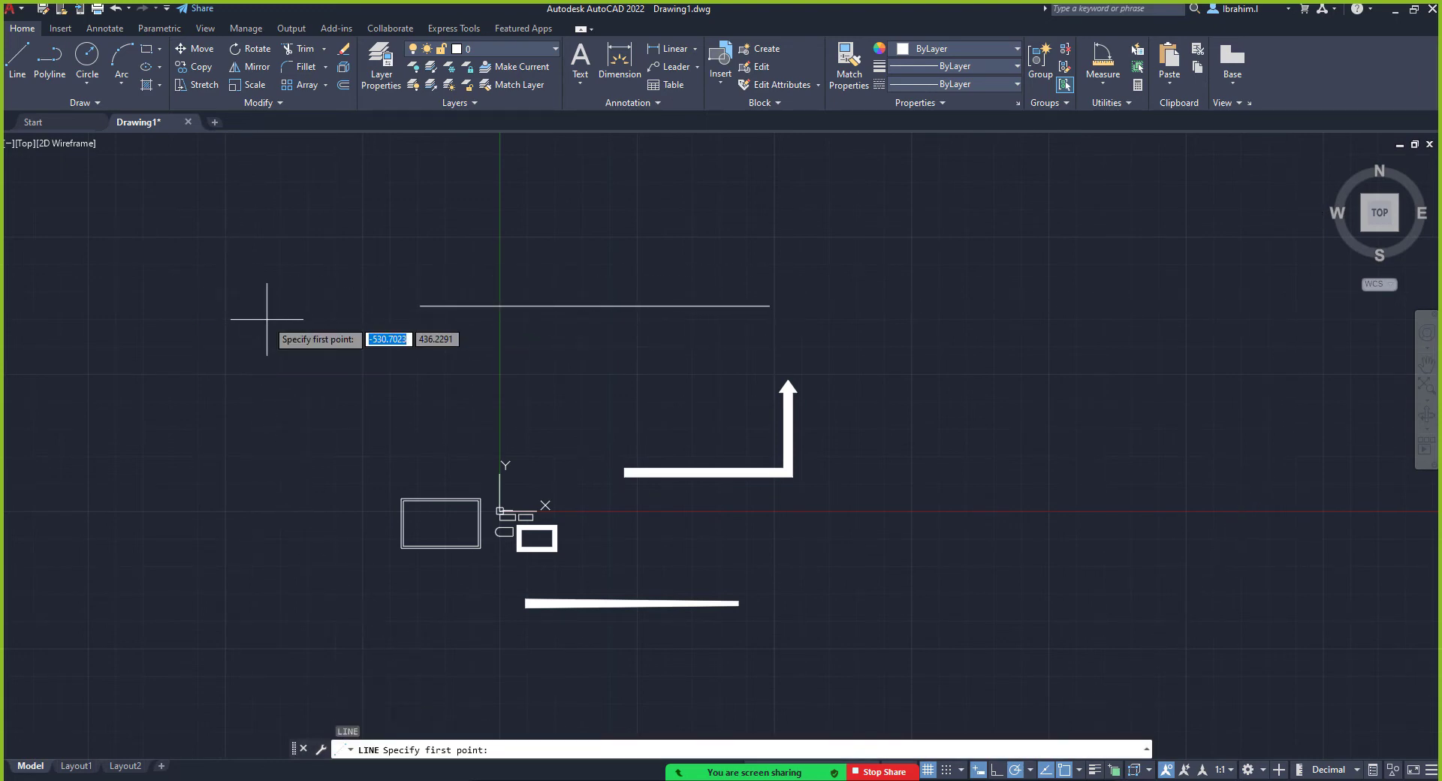
key(Return)
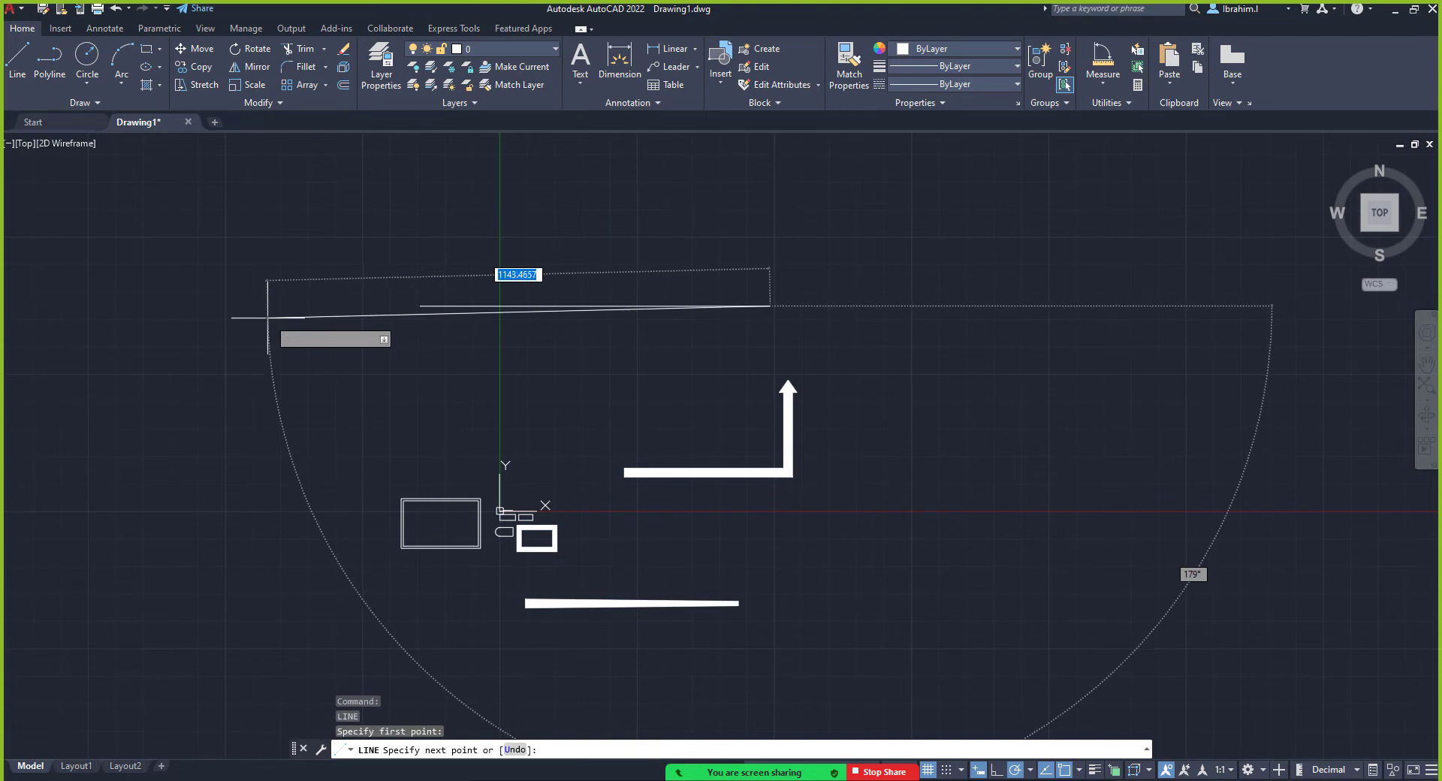
click(1002, 341)
key(Return)
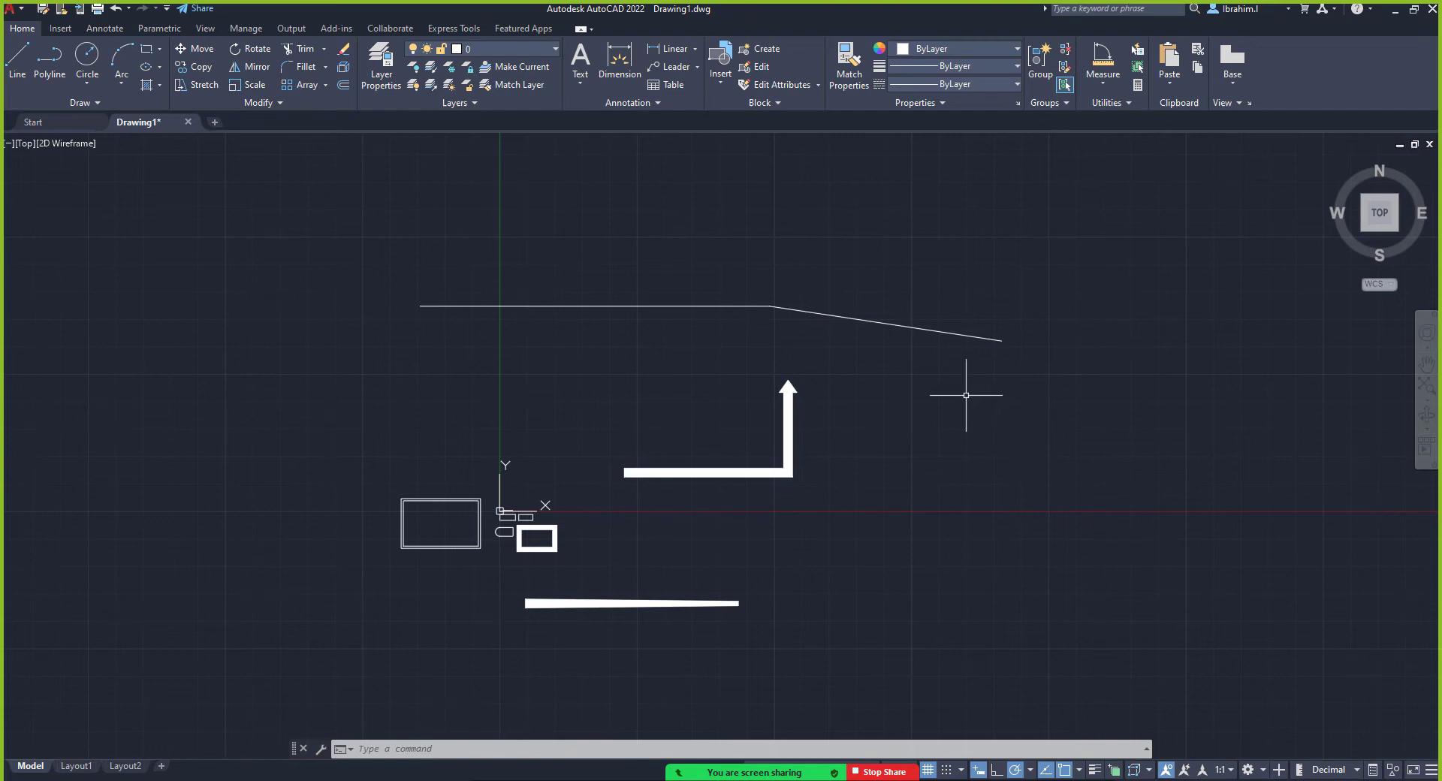
Draw another line from the lower end of the sloping line upward to the right and end the command
text(l)
key(Return)
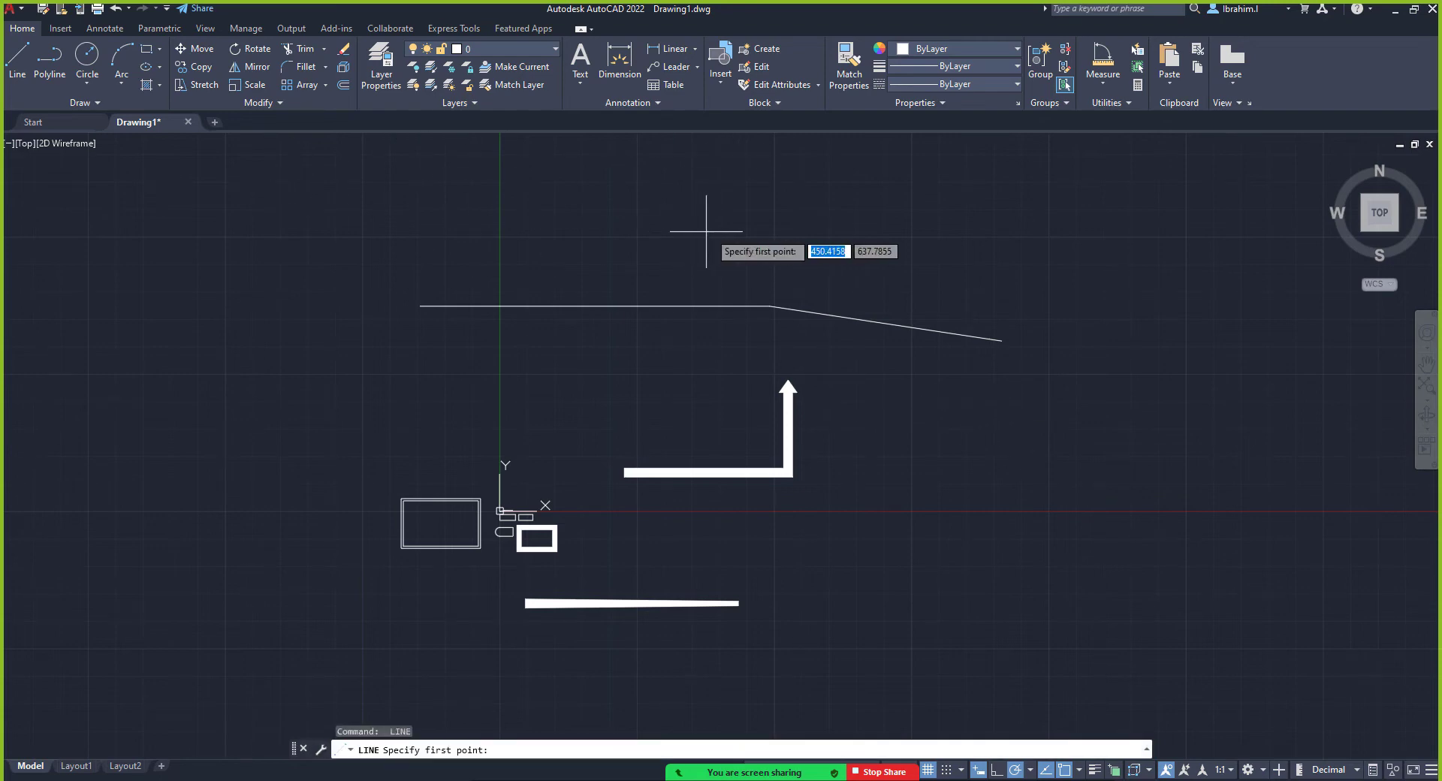
click(1001, 340)
click(1177, 262)
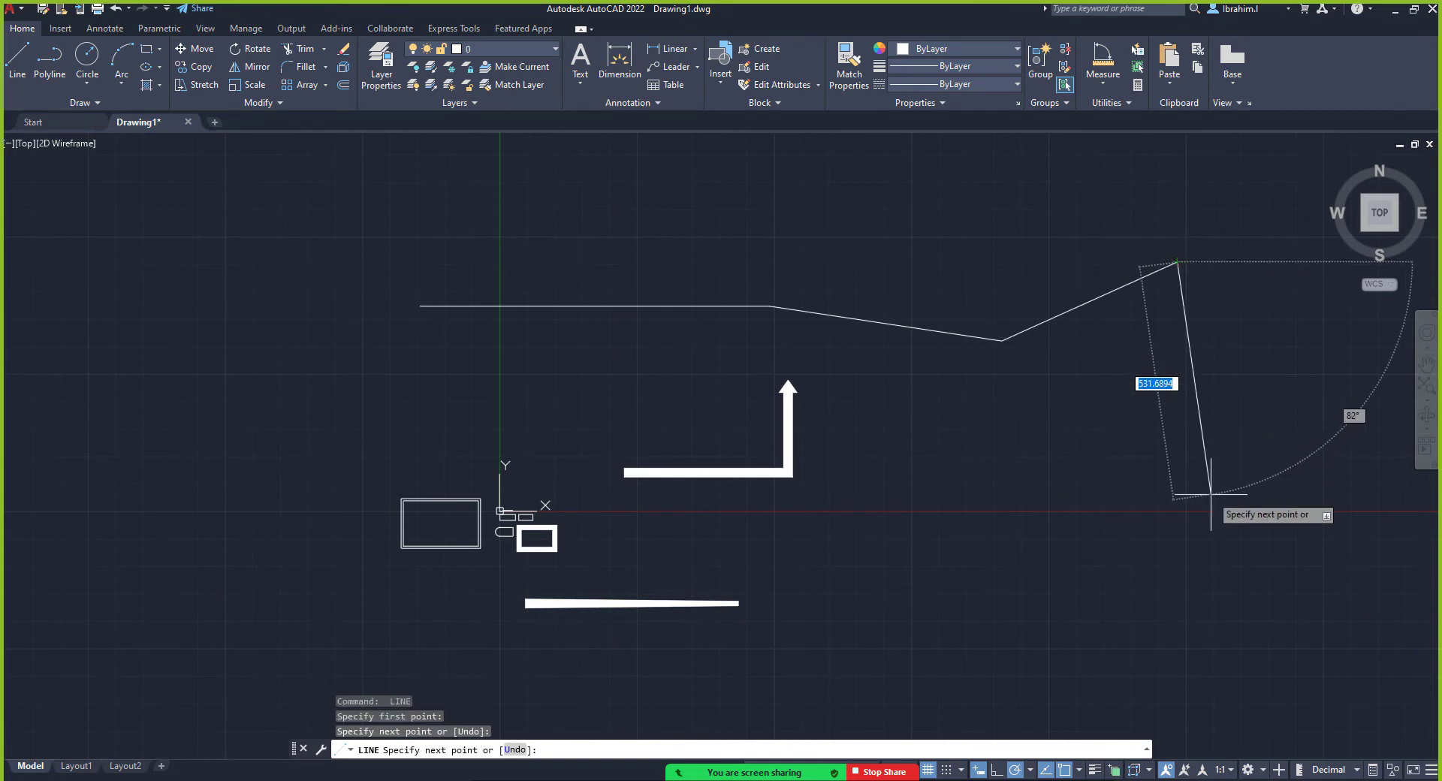
key(Return)
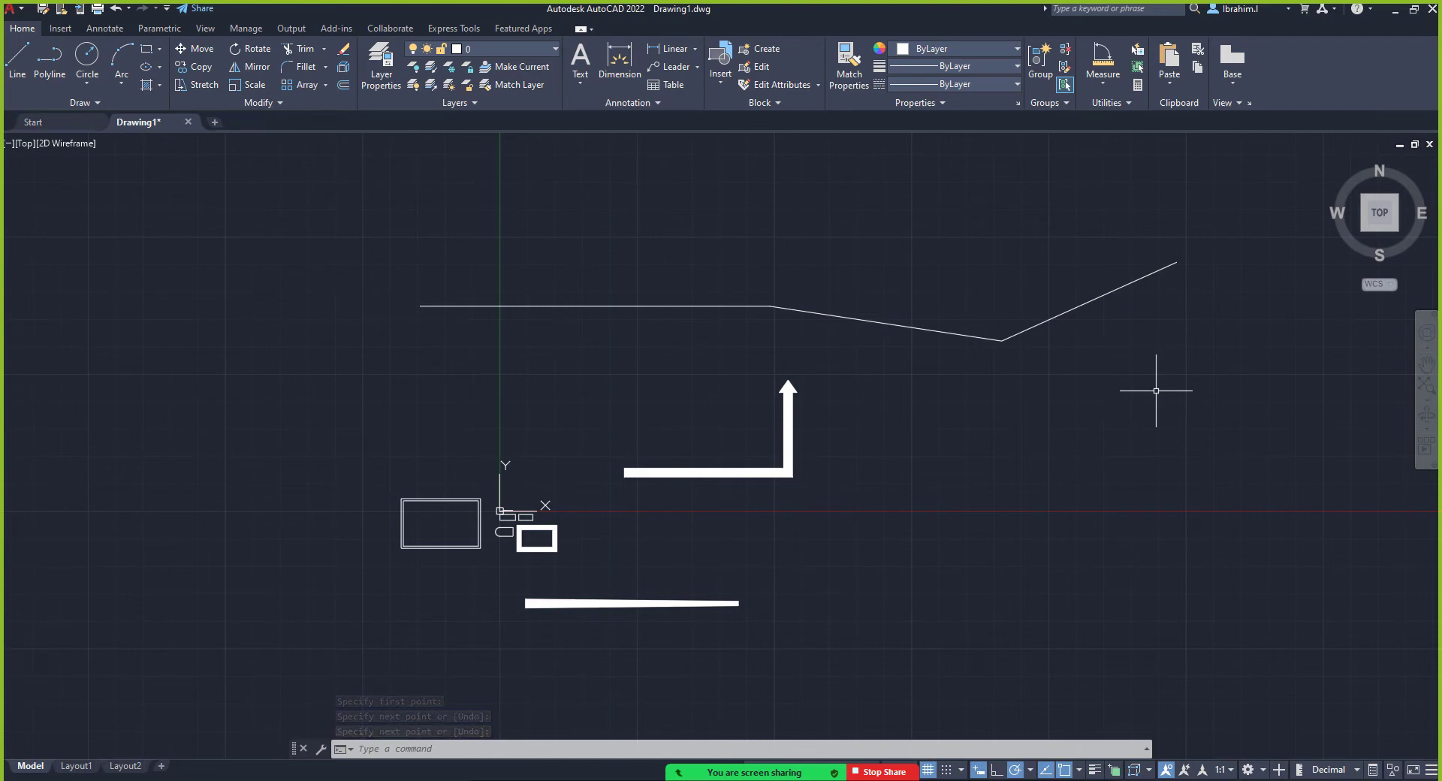
click(17, 61)
click(1075, 251)
right_click(1172, 379)
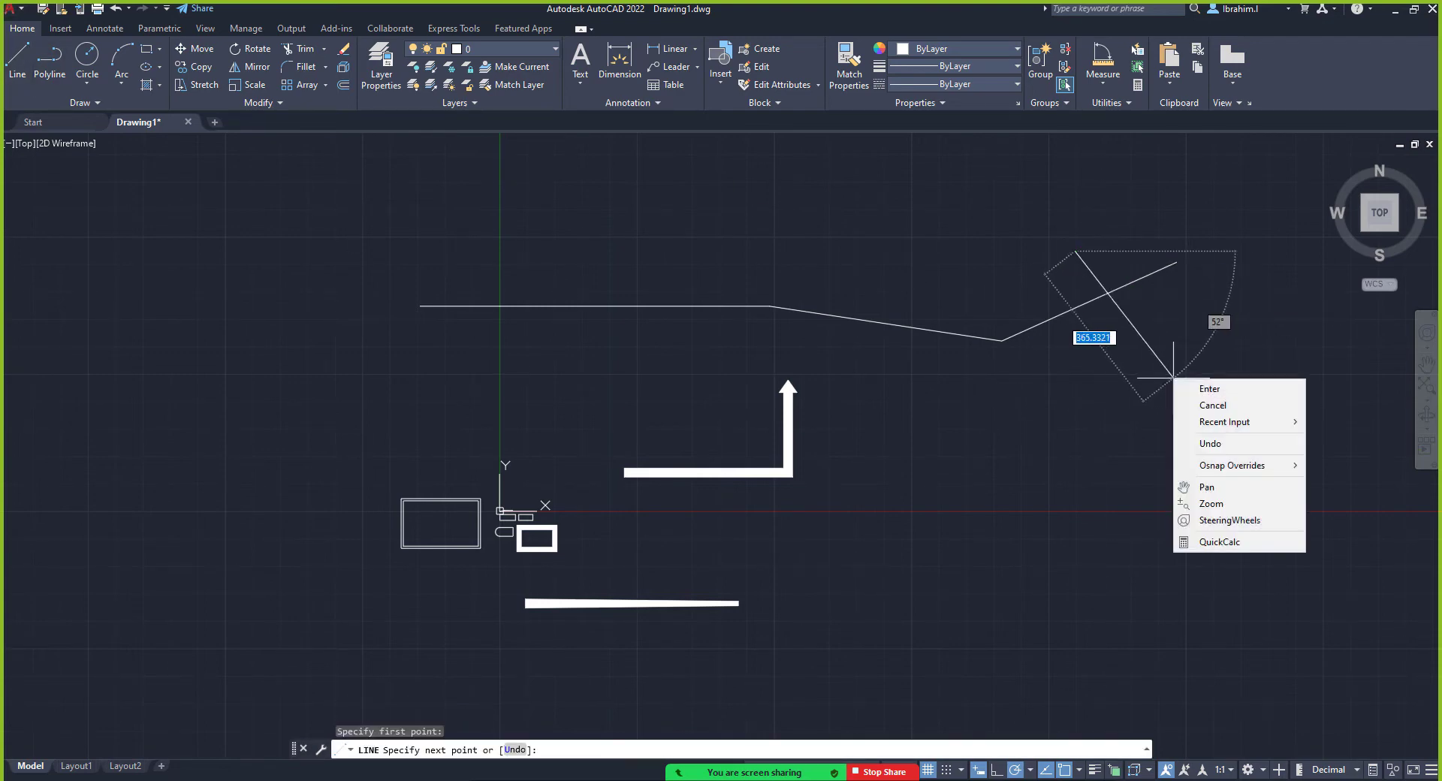
click(1210, 390)
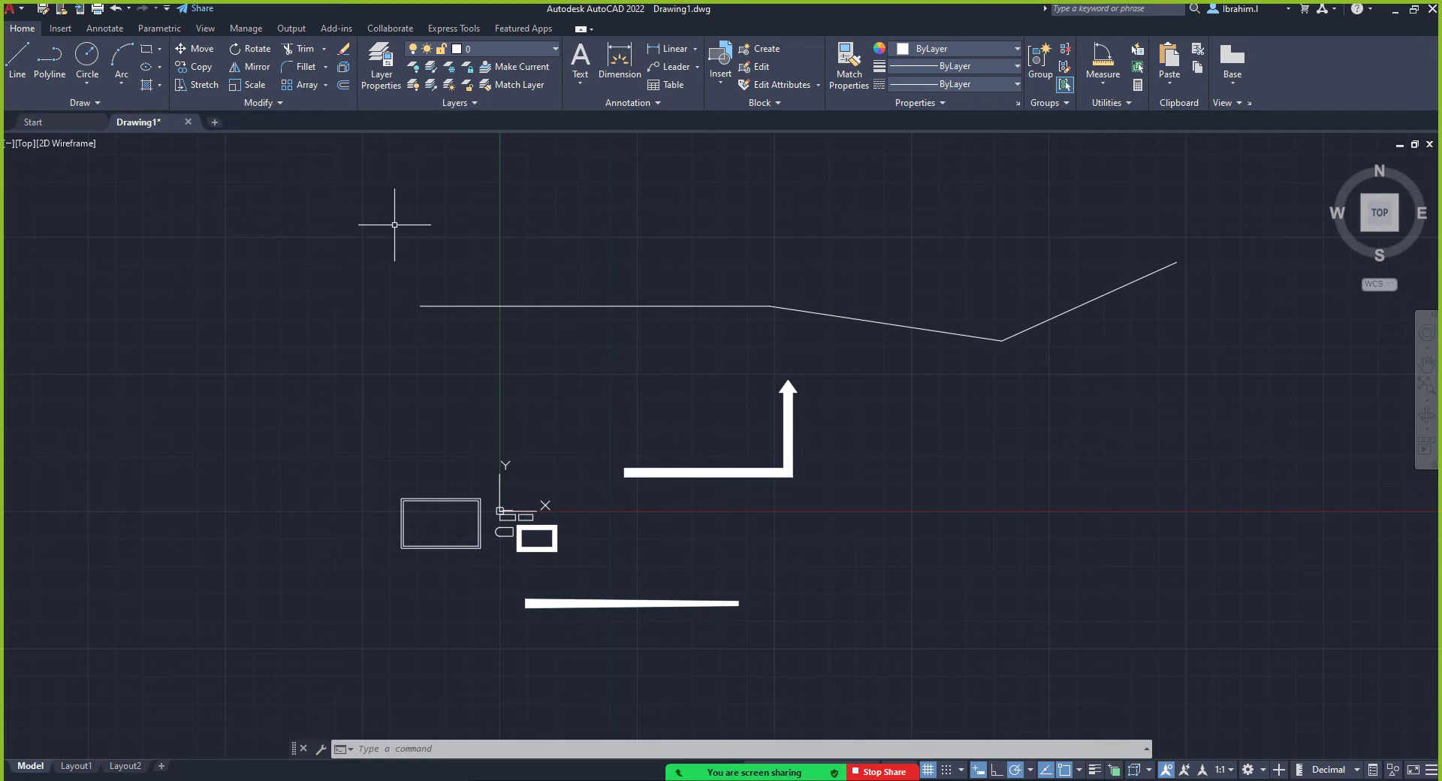
text(line)
key(Return)
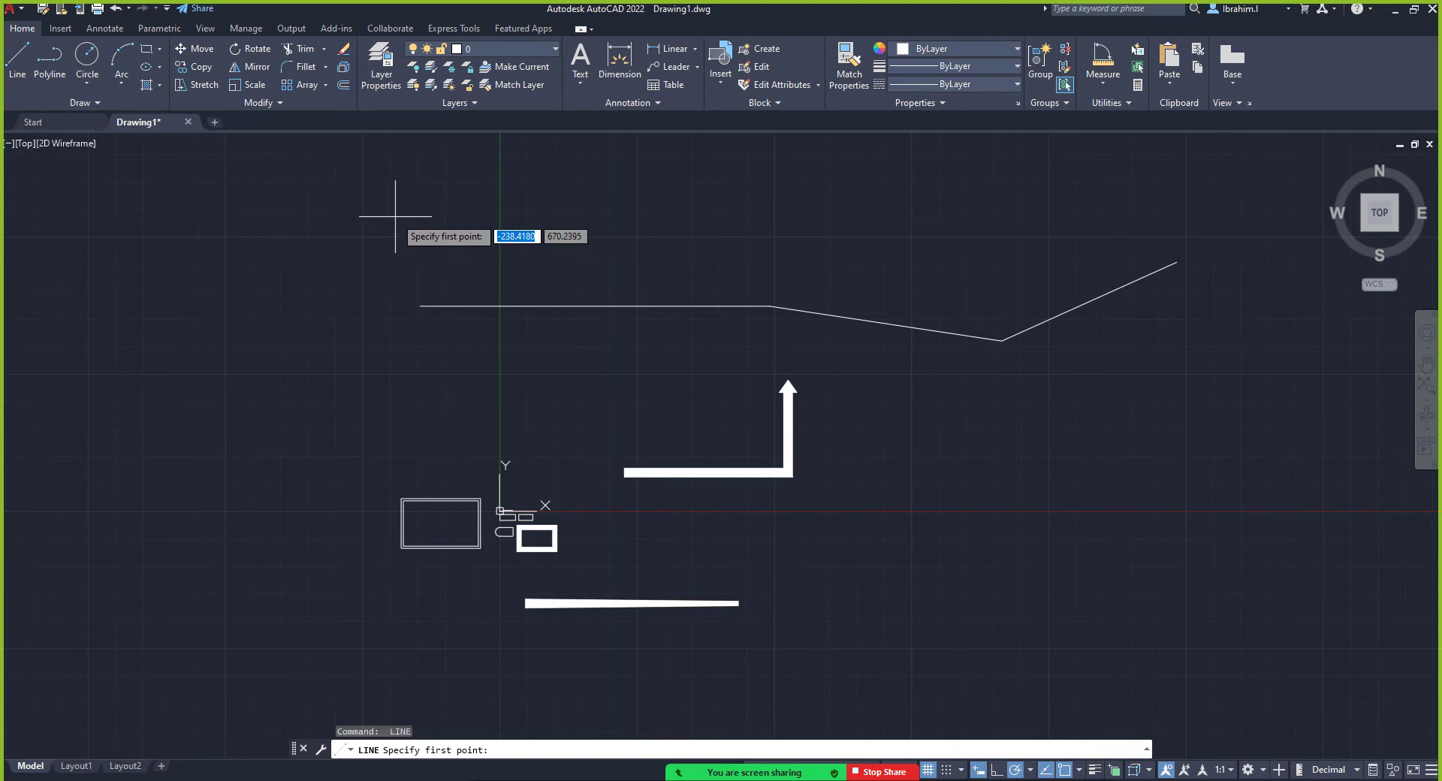
key(Escape)
Draw a two-segment polyline forming a sideways V above the long horizontal line and end the command
click(67, 78)
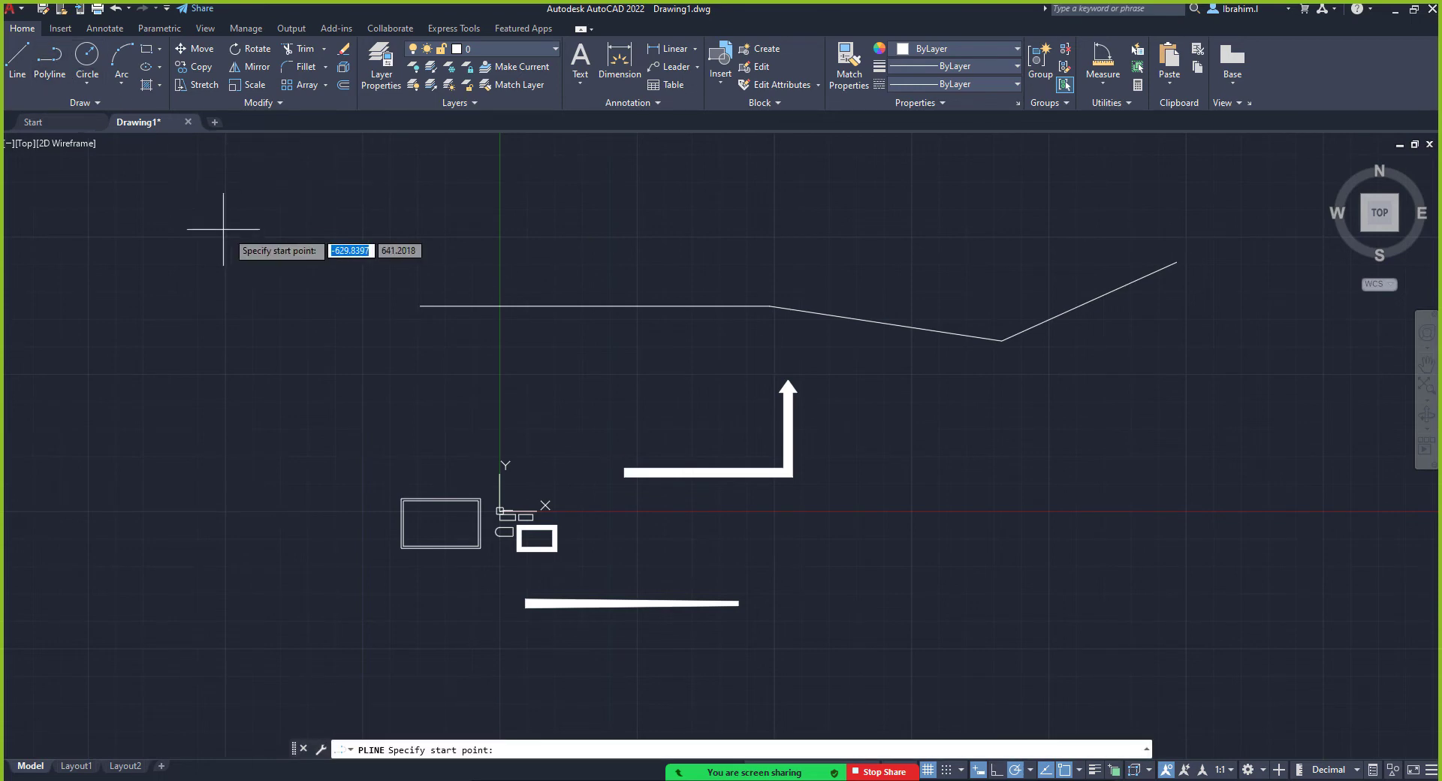
click(292, 216)
click(626, 201)
click(307, 285)
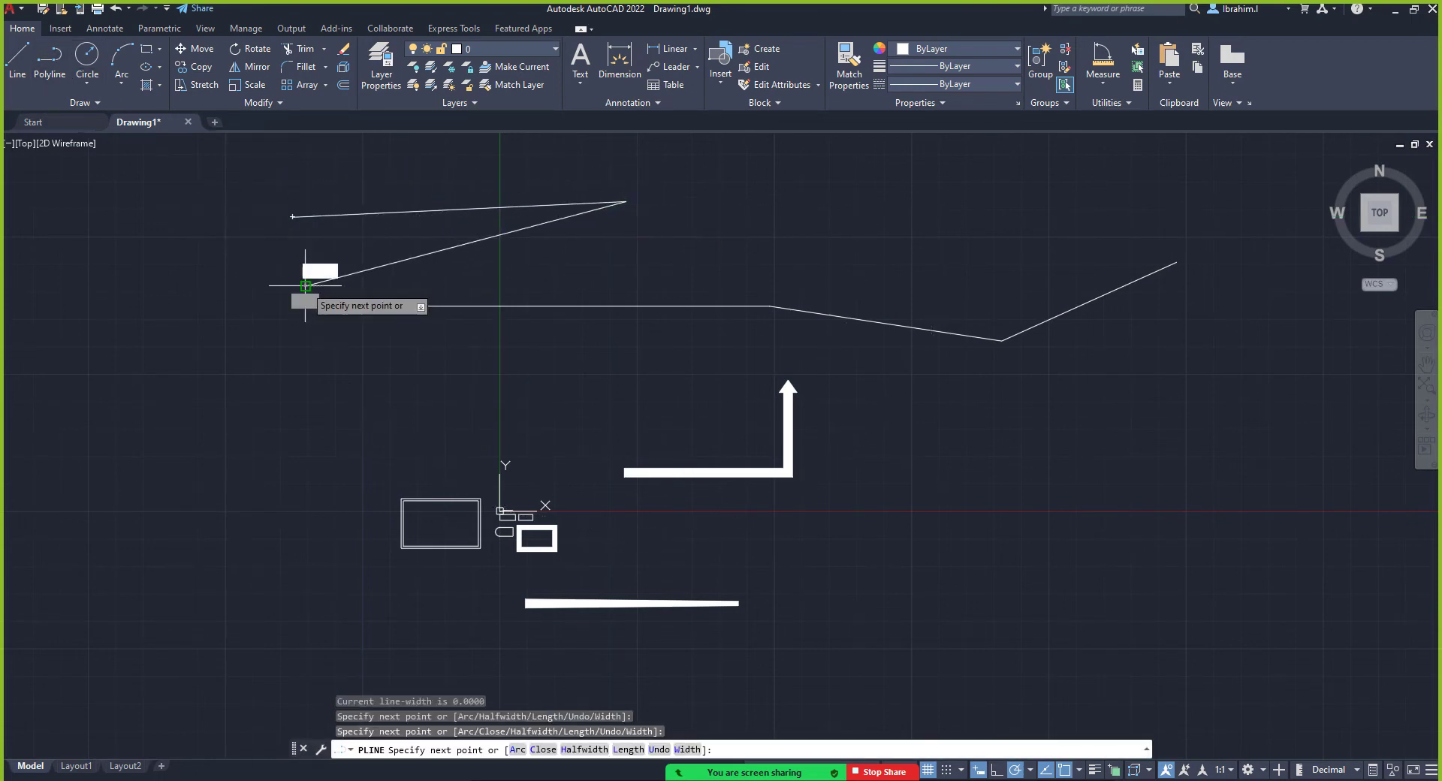
key(Return)
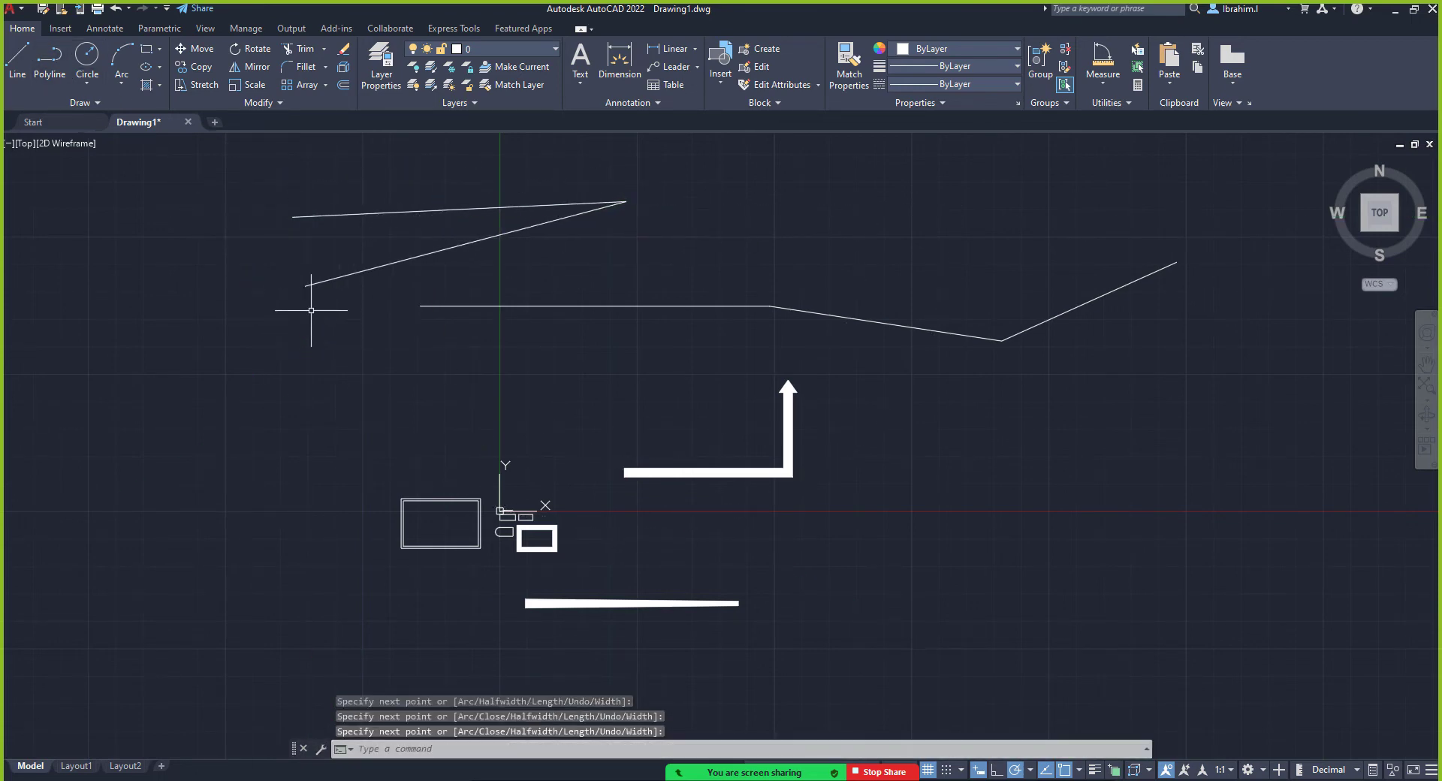
Repeat and cancel the Polyline command, and examine the Repeat PLINE and Recent Input options without choosing any
key(Return)
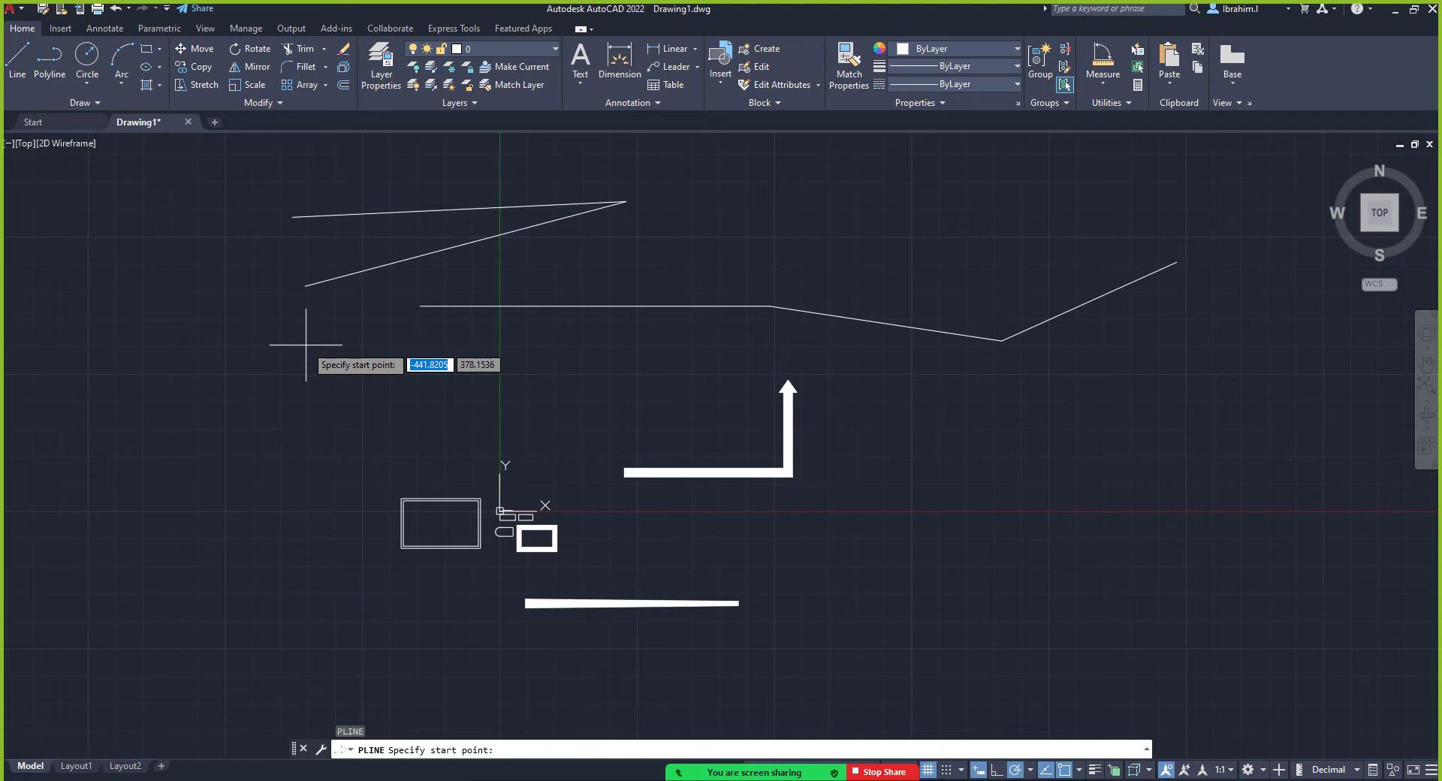
key(Escape)
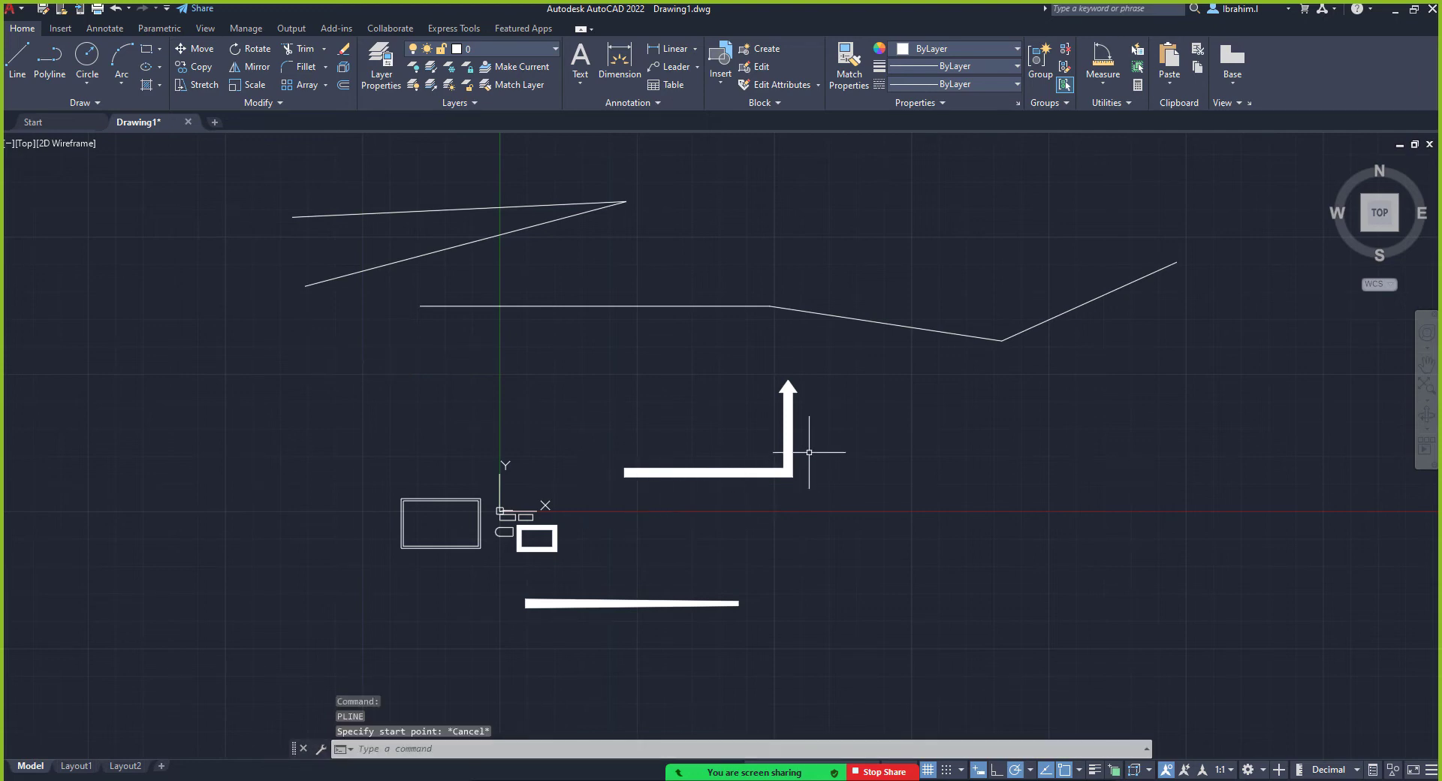
right_click(901, 383)
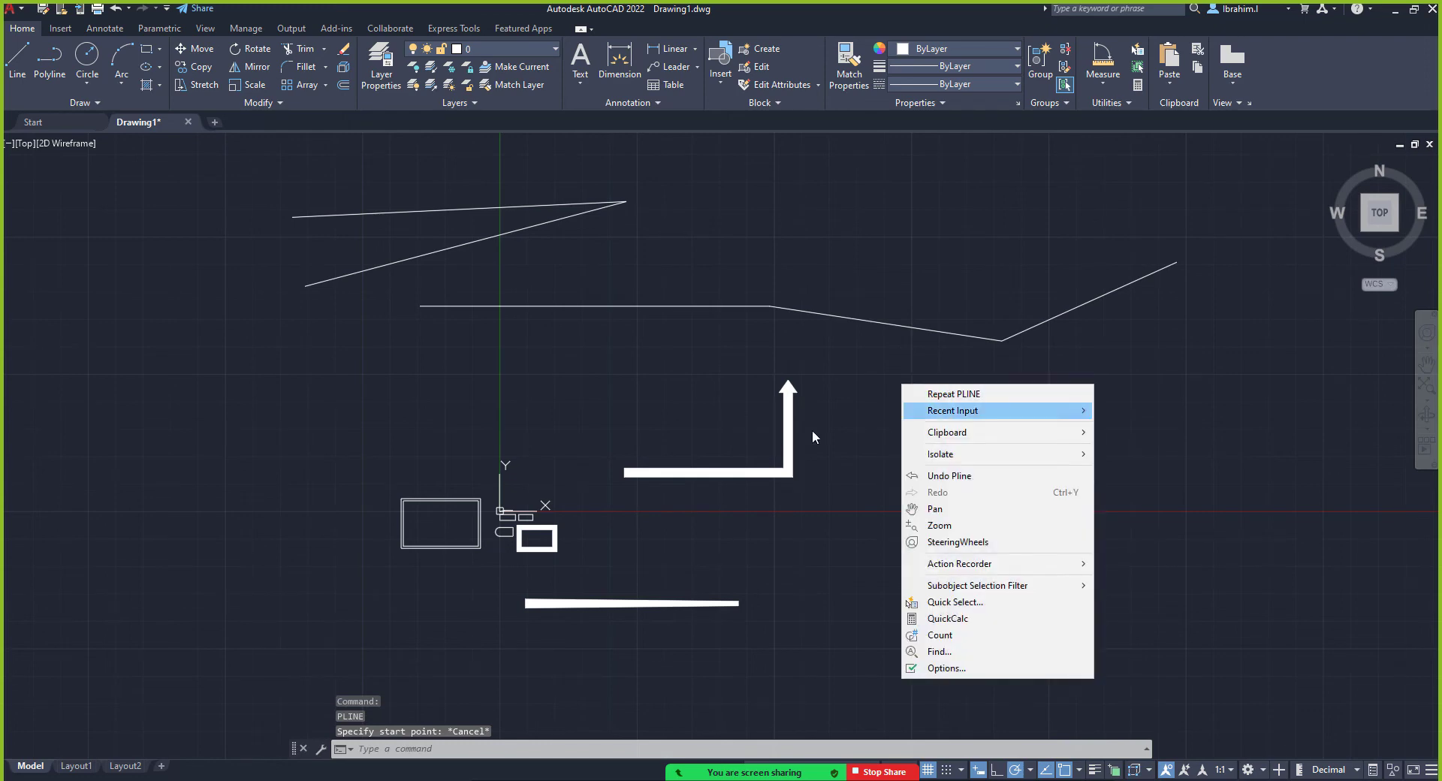
click(846, 423)
right_click(853, 369)
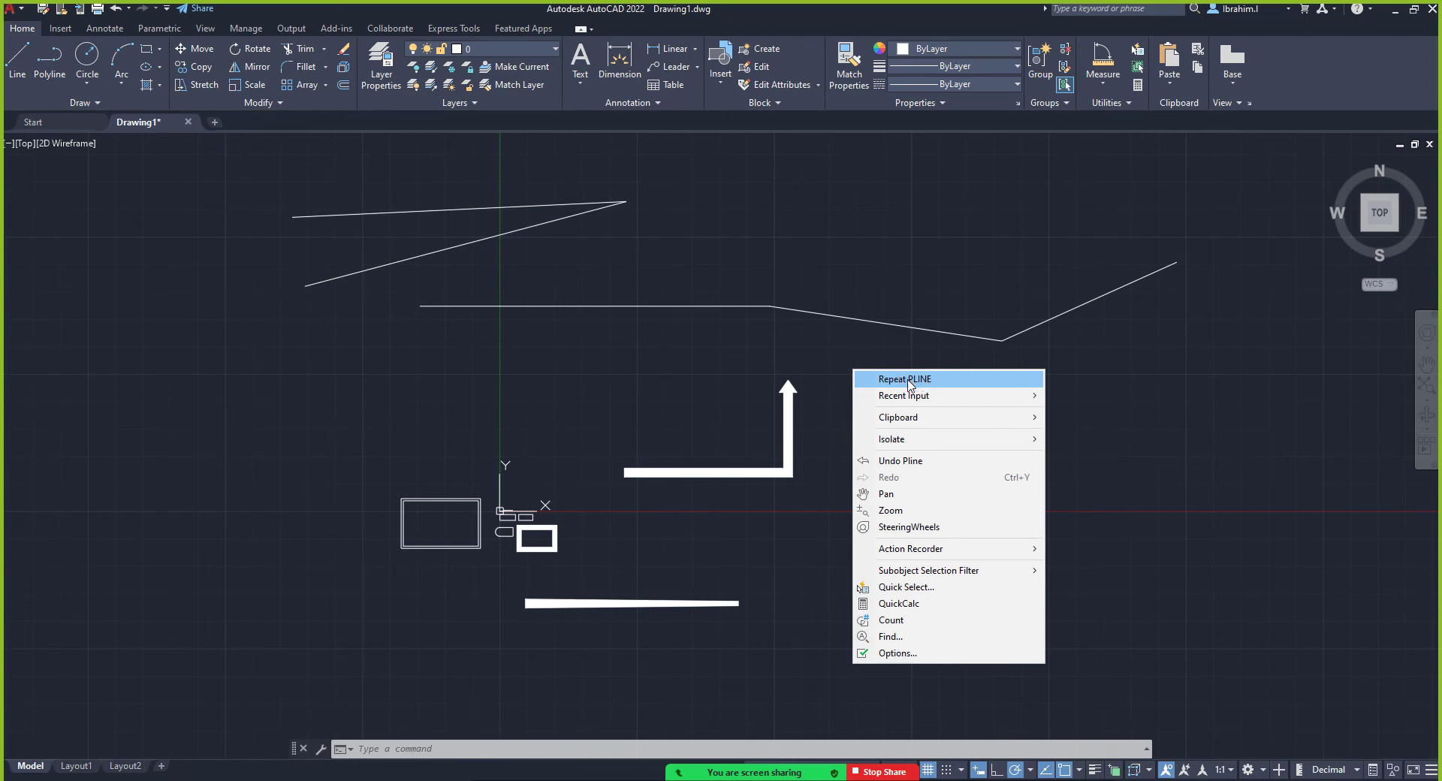
mouse_move(910, 401)
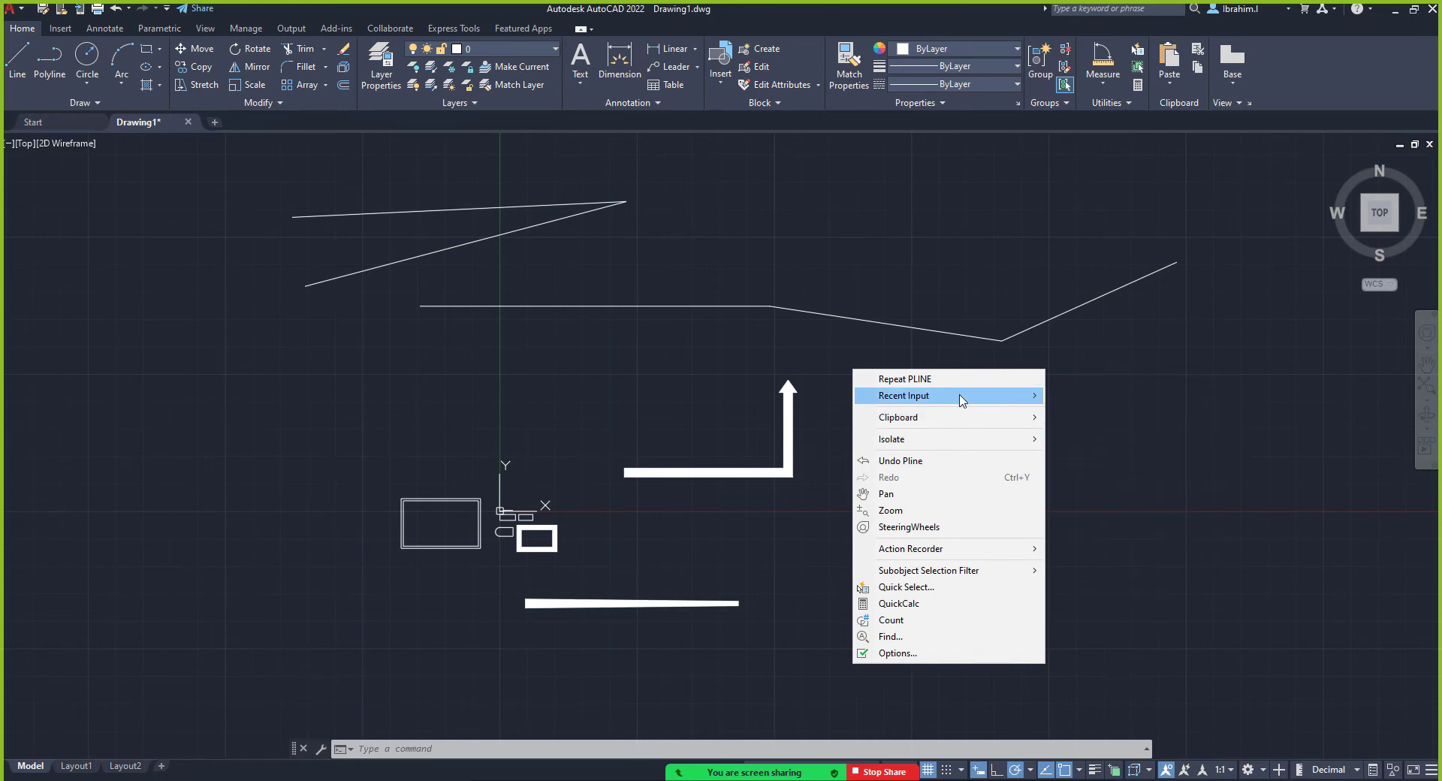
mouse_move(961, 402)
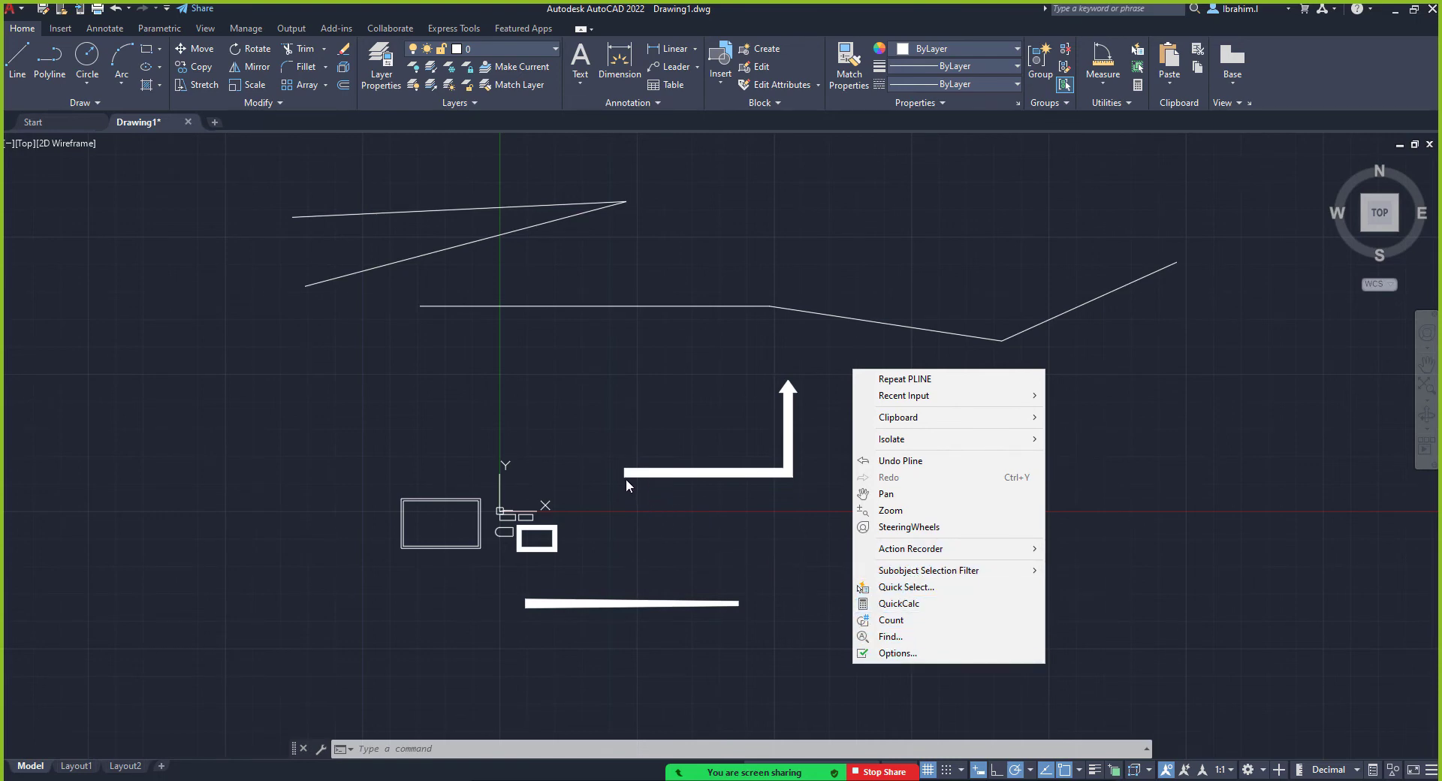
click(378, 365)
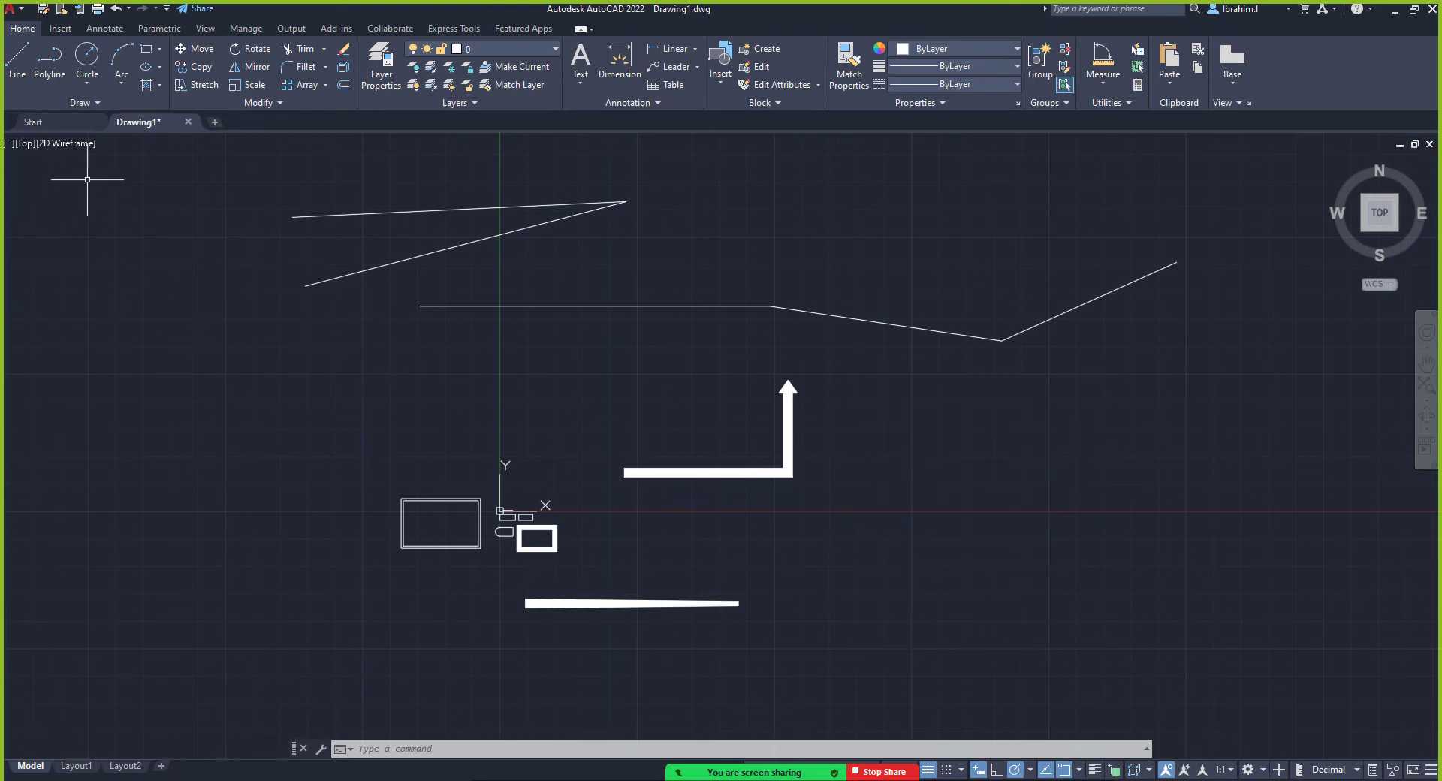
Draw a circle by center and radius, with a radius of 50, in the empty area to the right of the thick L-shaped arrow
click(89, 84)
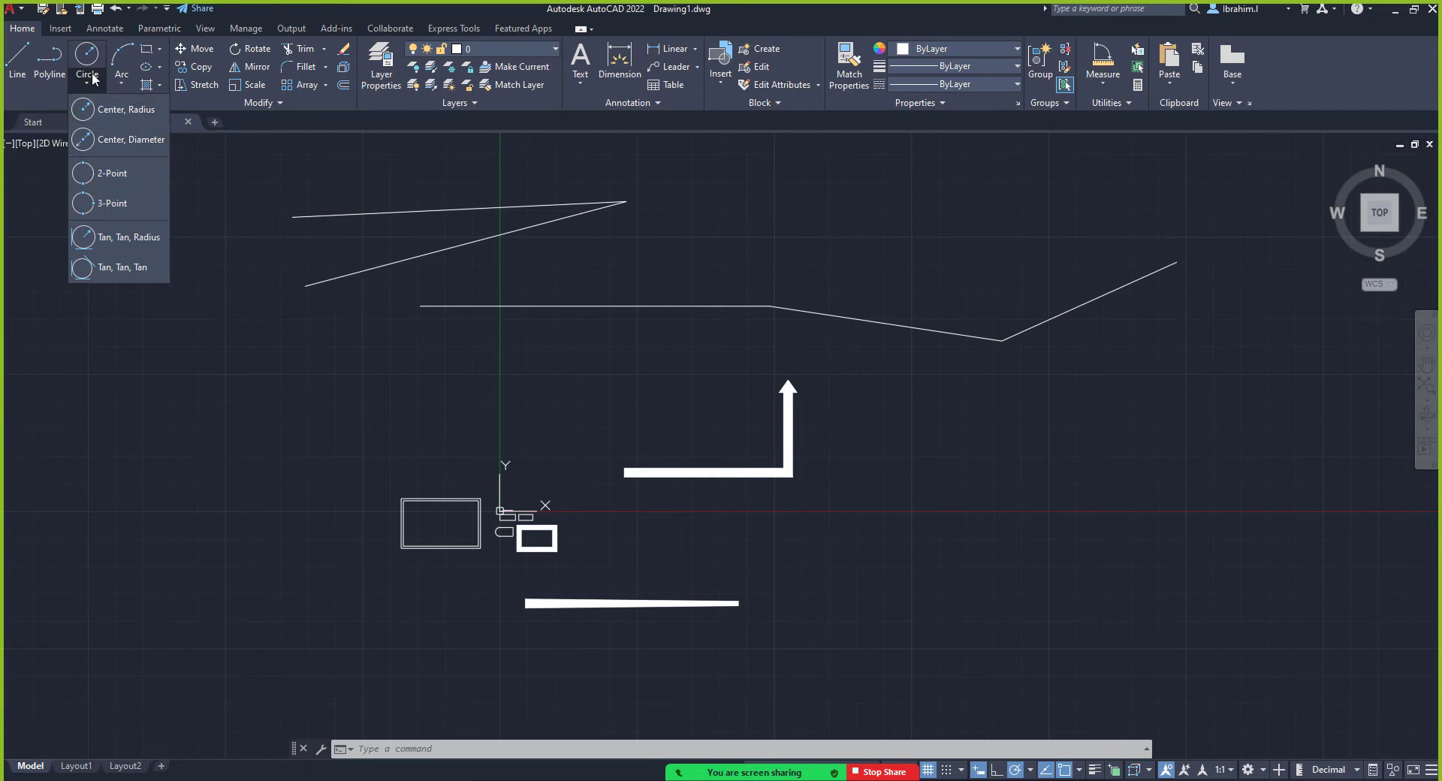
click(107, 110)
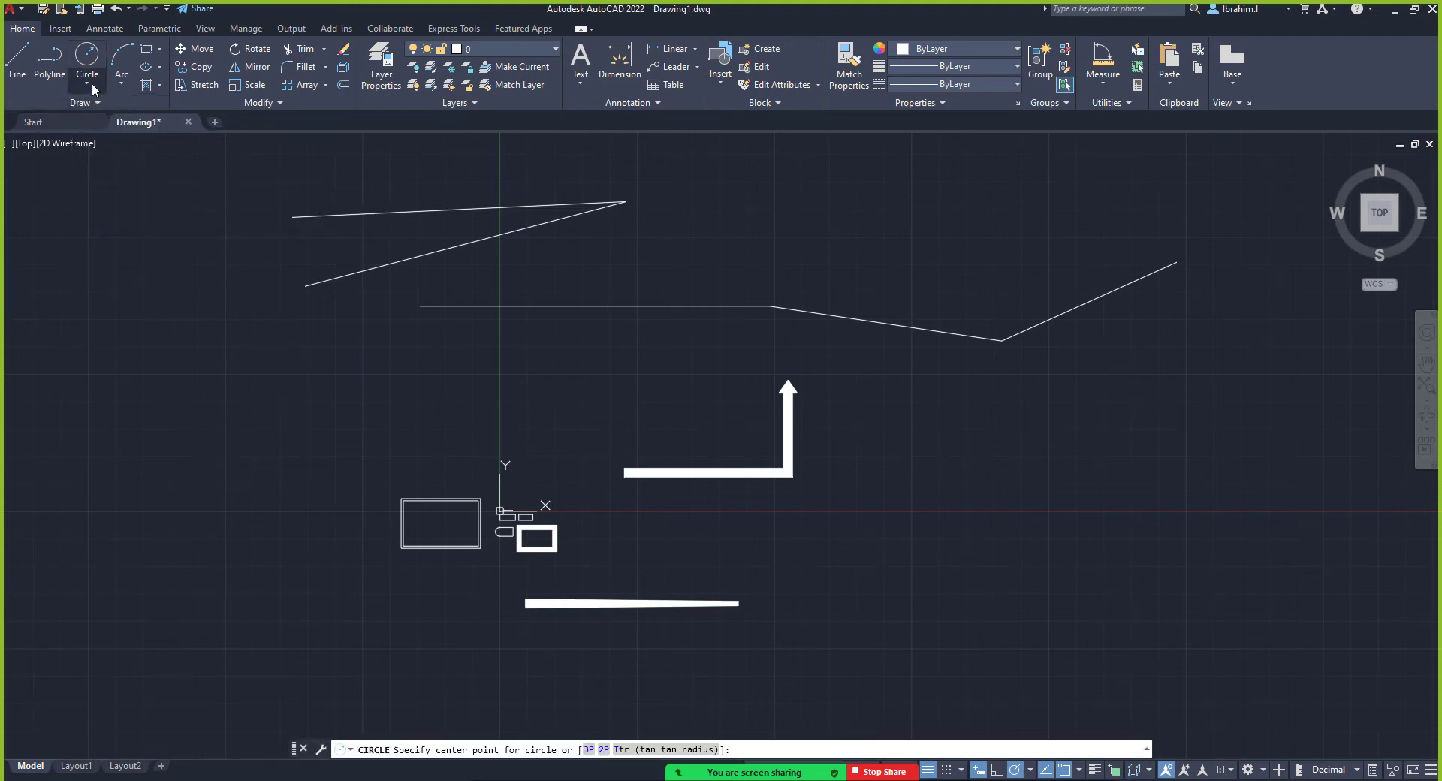
click(92, 84)
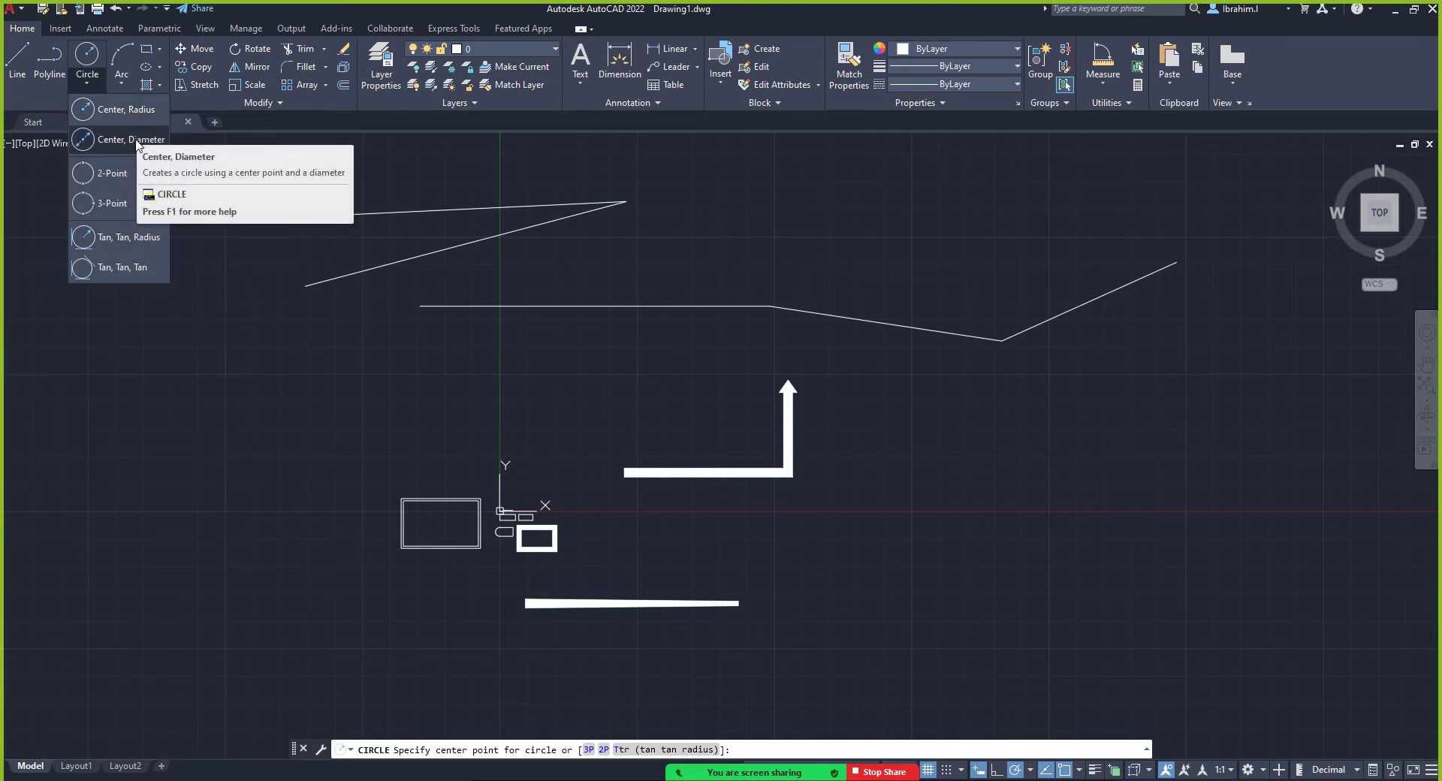
click(139, 139)
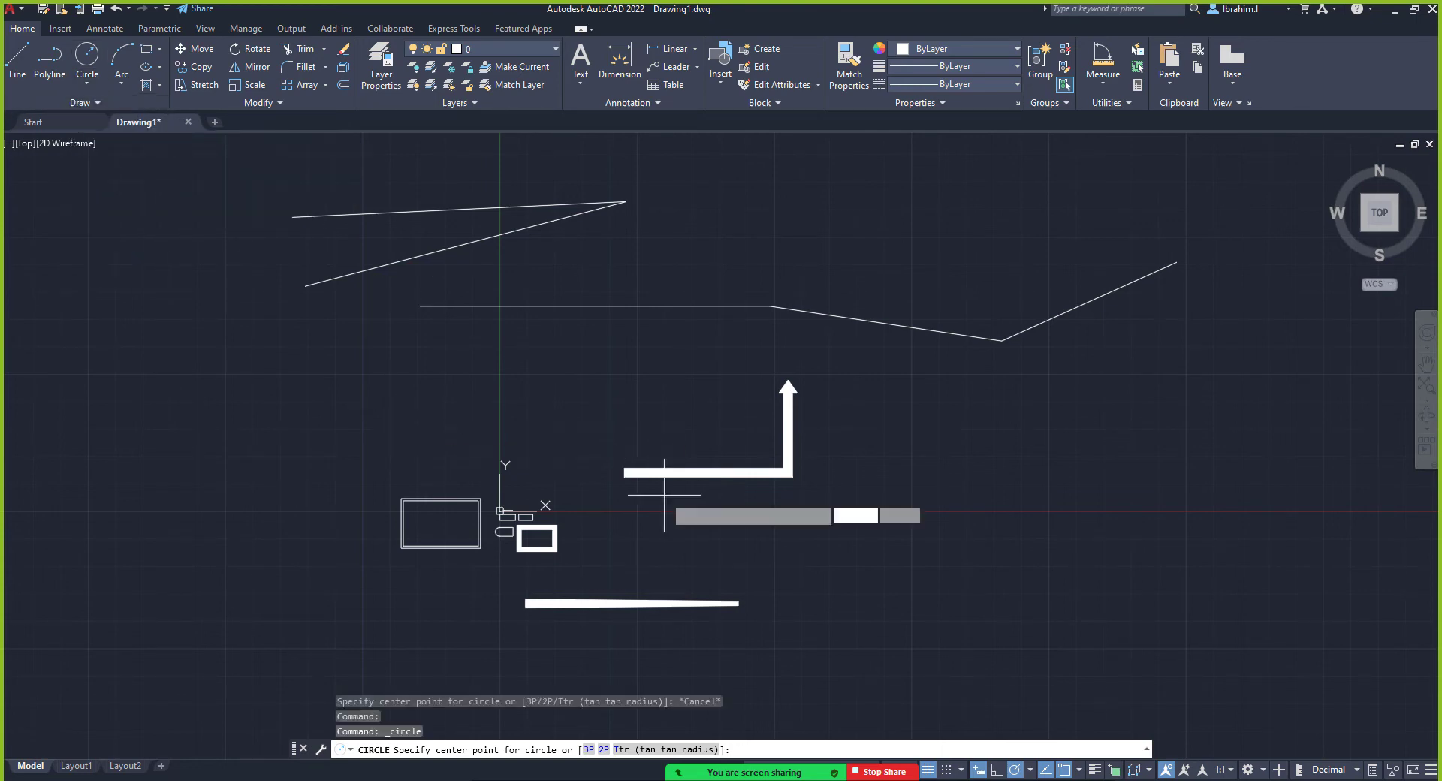
scroll(196, 441, down, 4)
scroll(338, 450, up, 4)
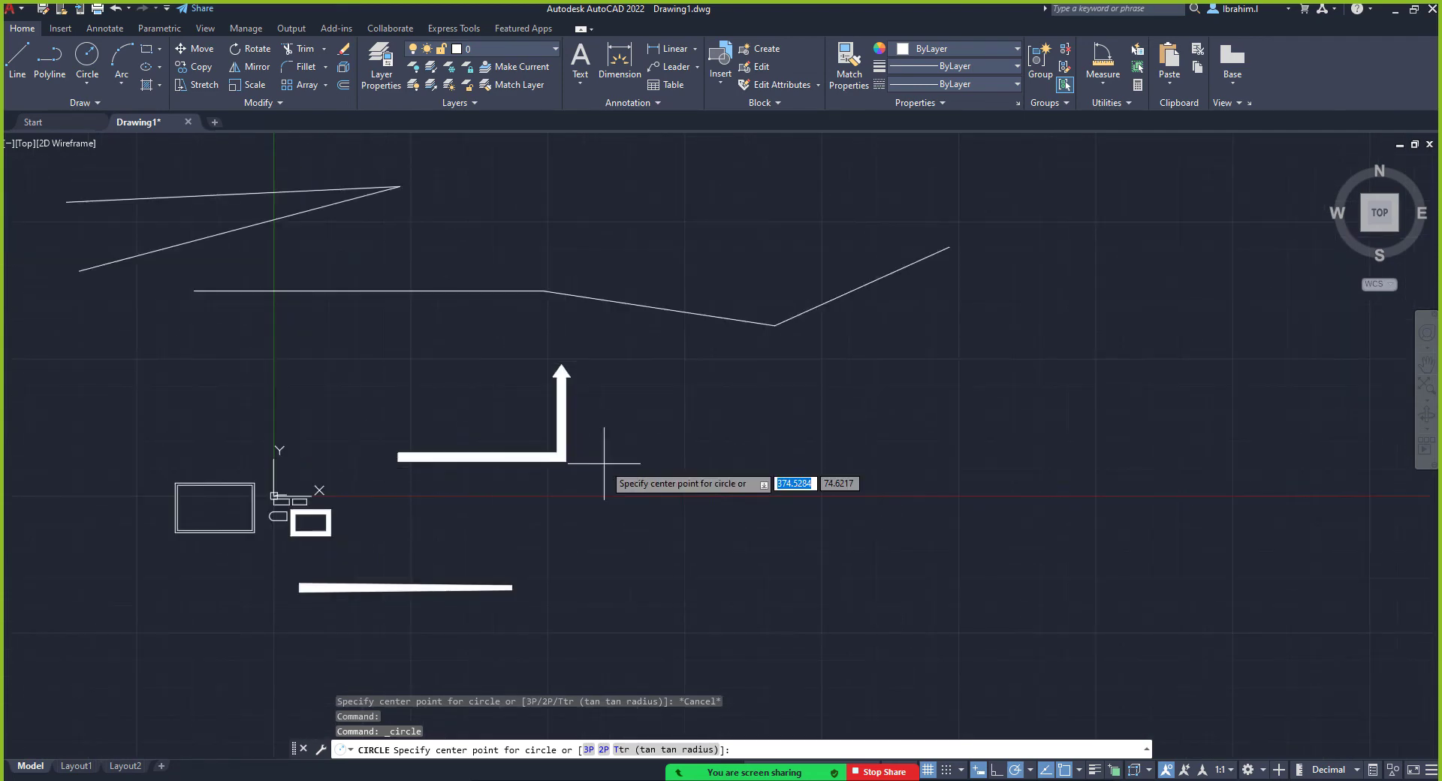
click(890, 461)
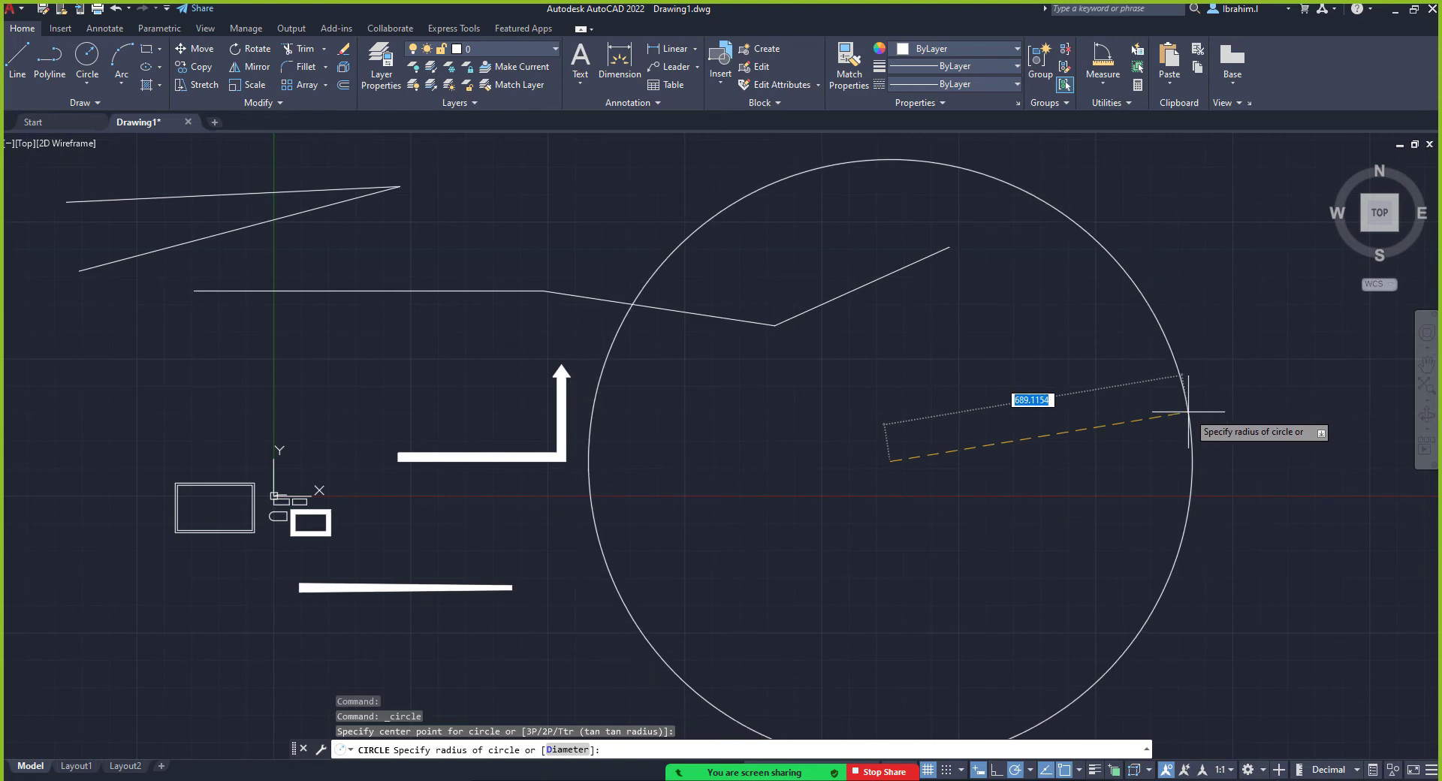
text(50)
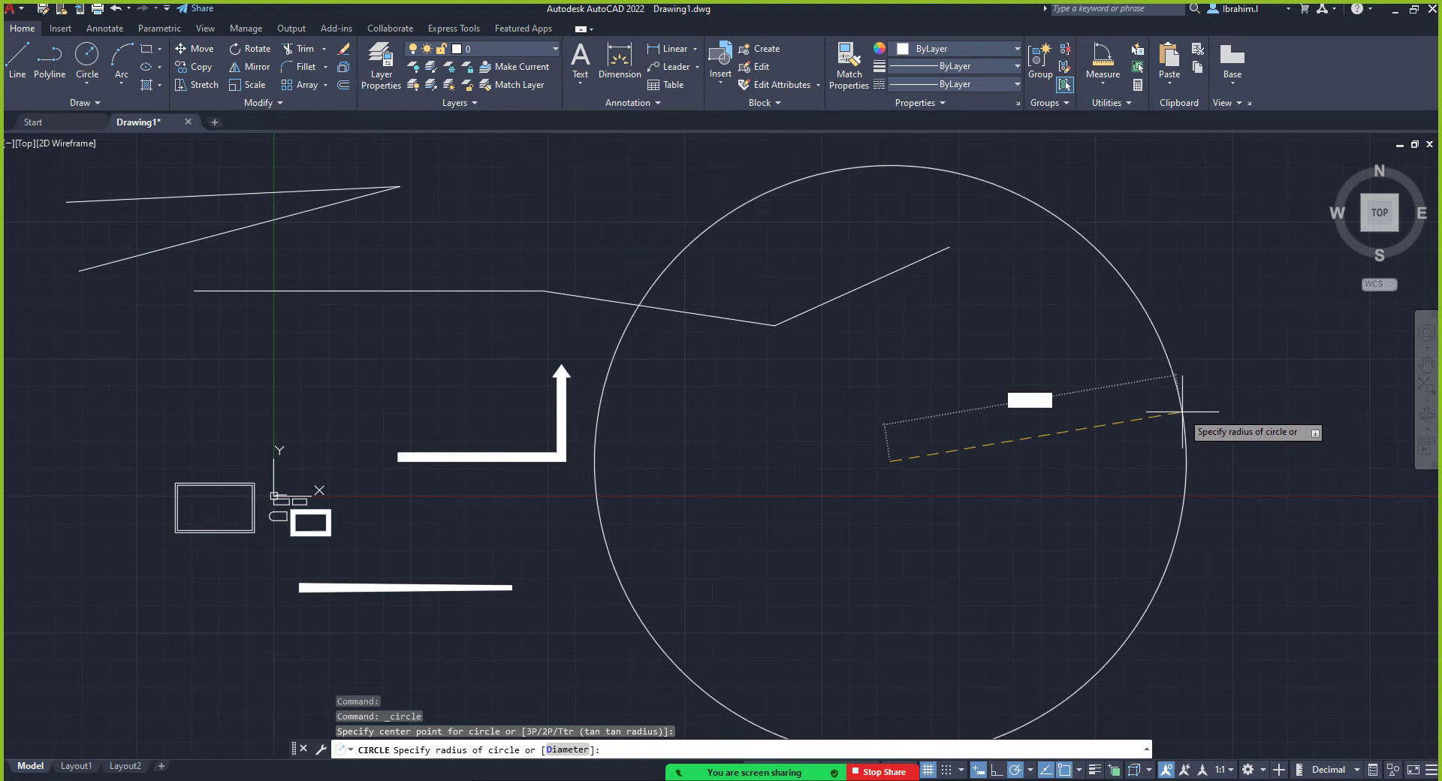
key(Return)
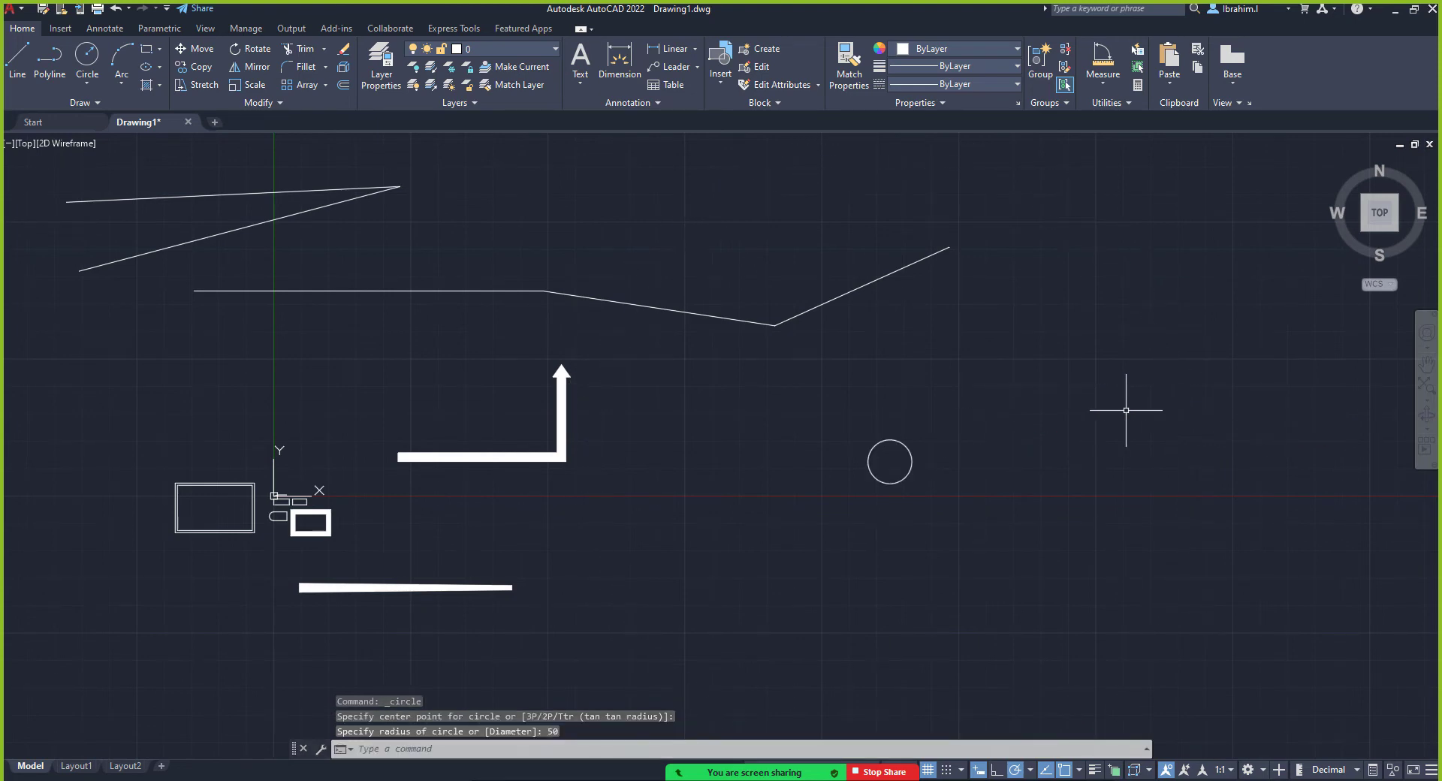
Inspect the new circle up close and bring up the list of circle construction methods
scroll(894, 505, up, 4)
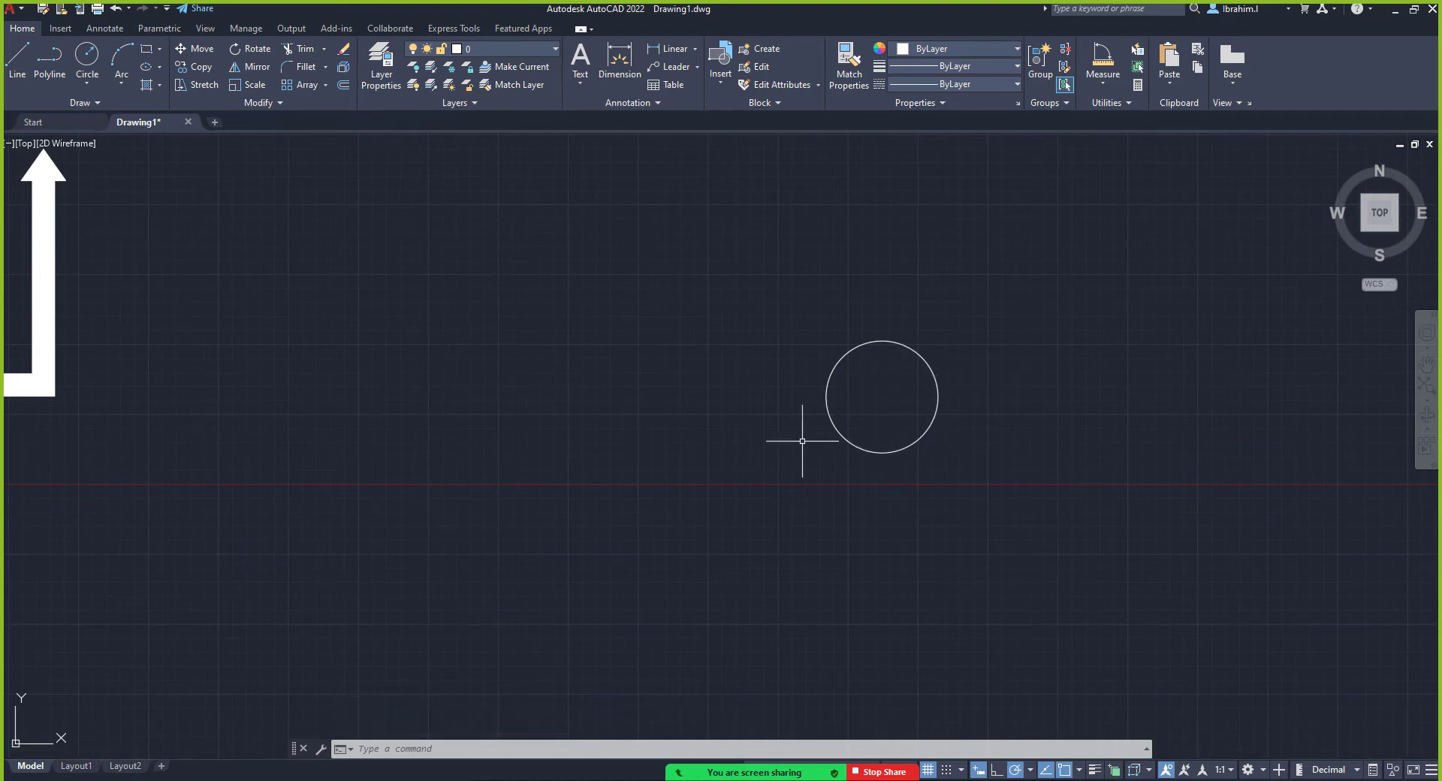
scroll(802, 441, down, 5)
scroll(863, 422, up, 2)
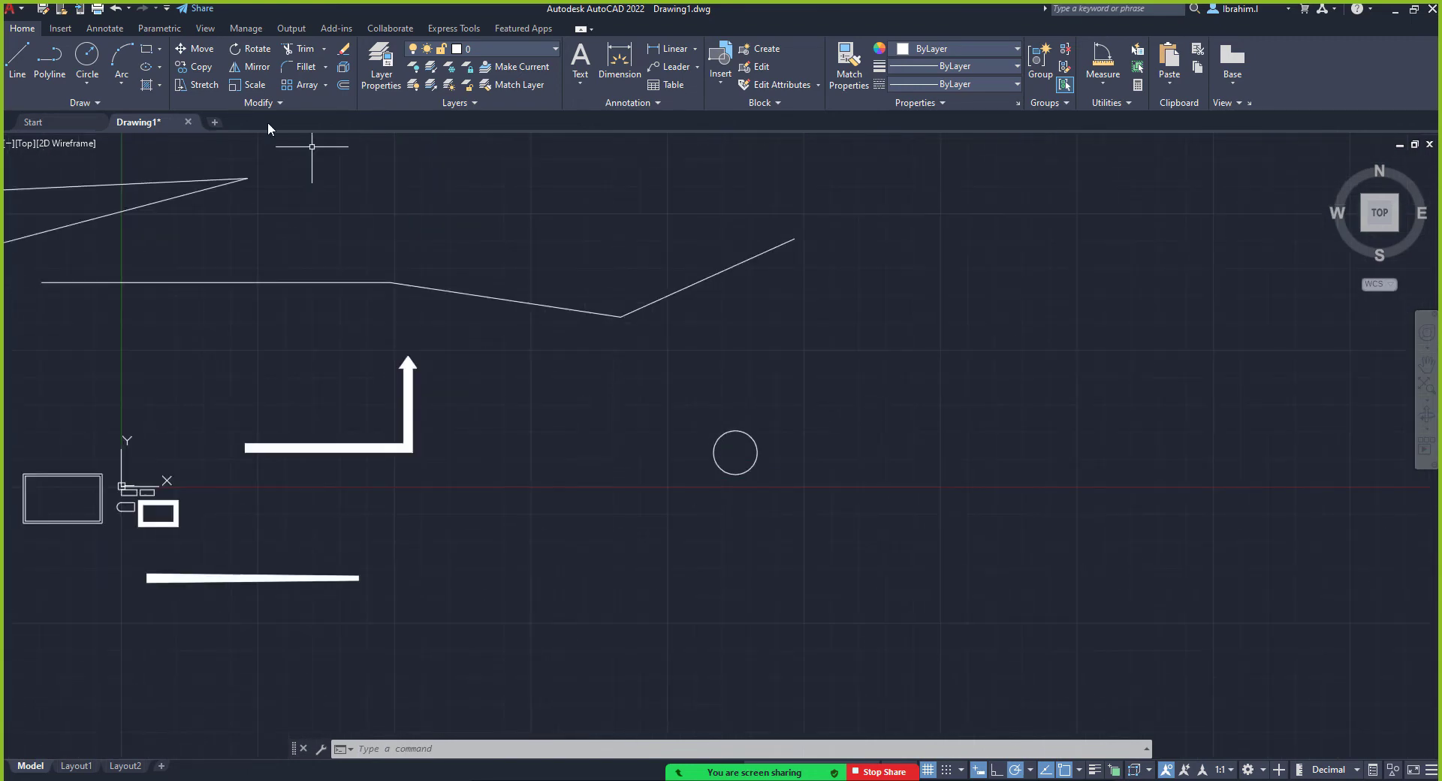
click(90, 83)
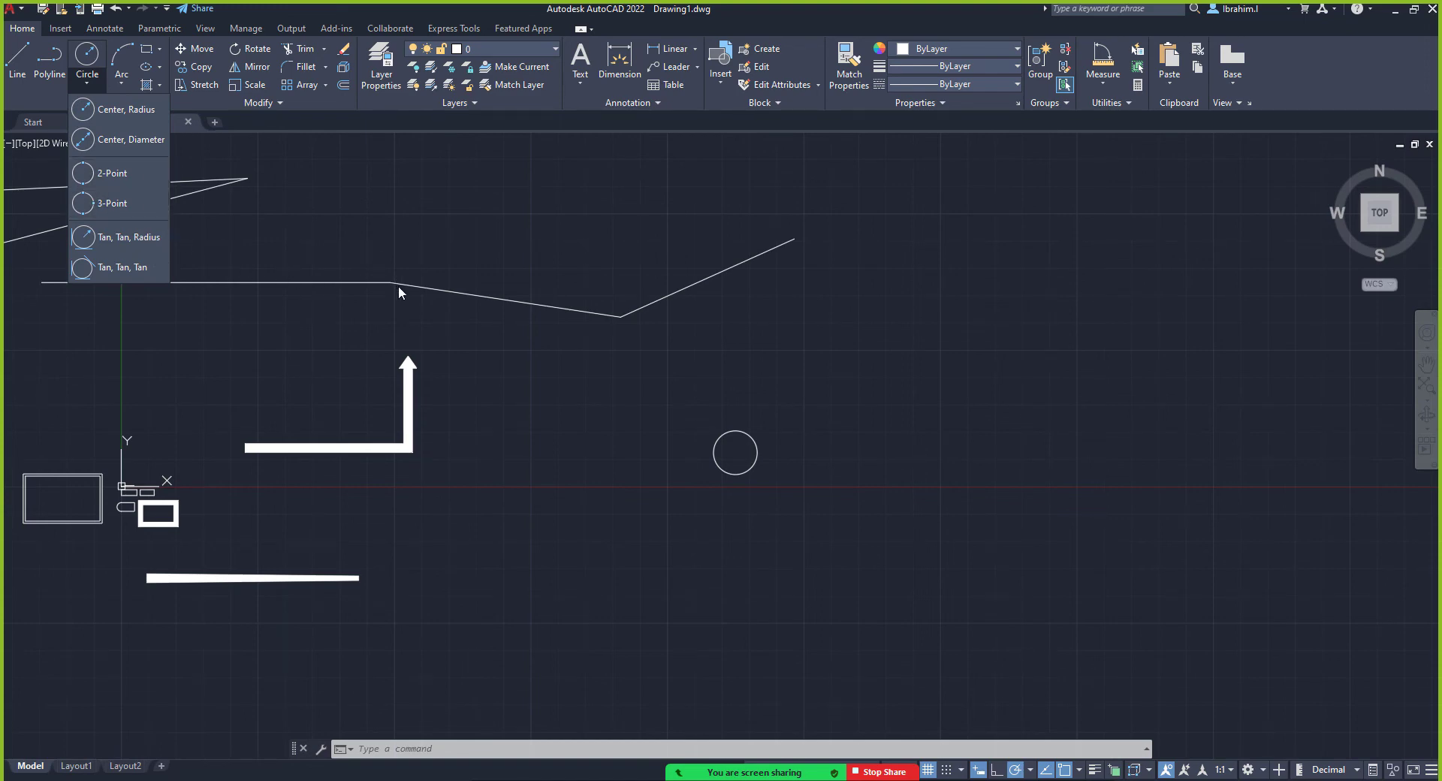
click(127, 238)
key(Escape)
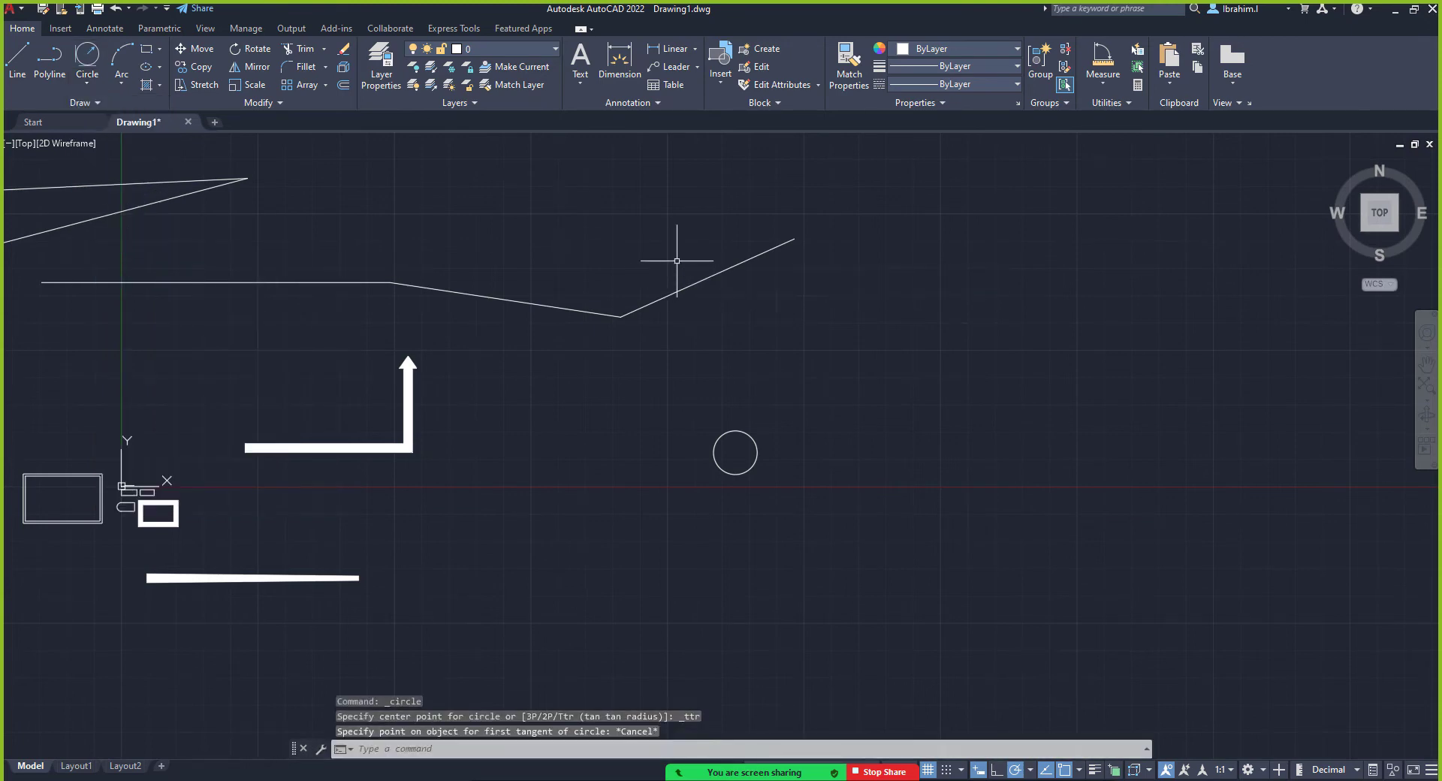
key(Escape)
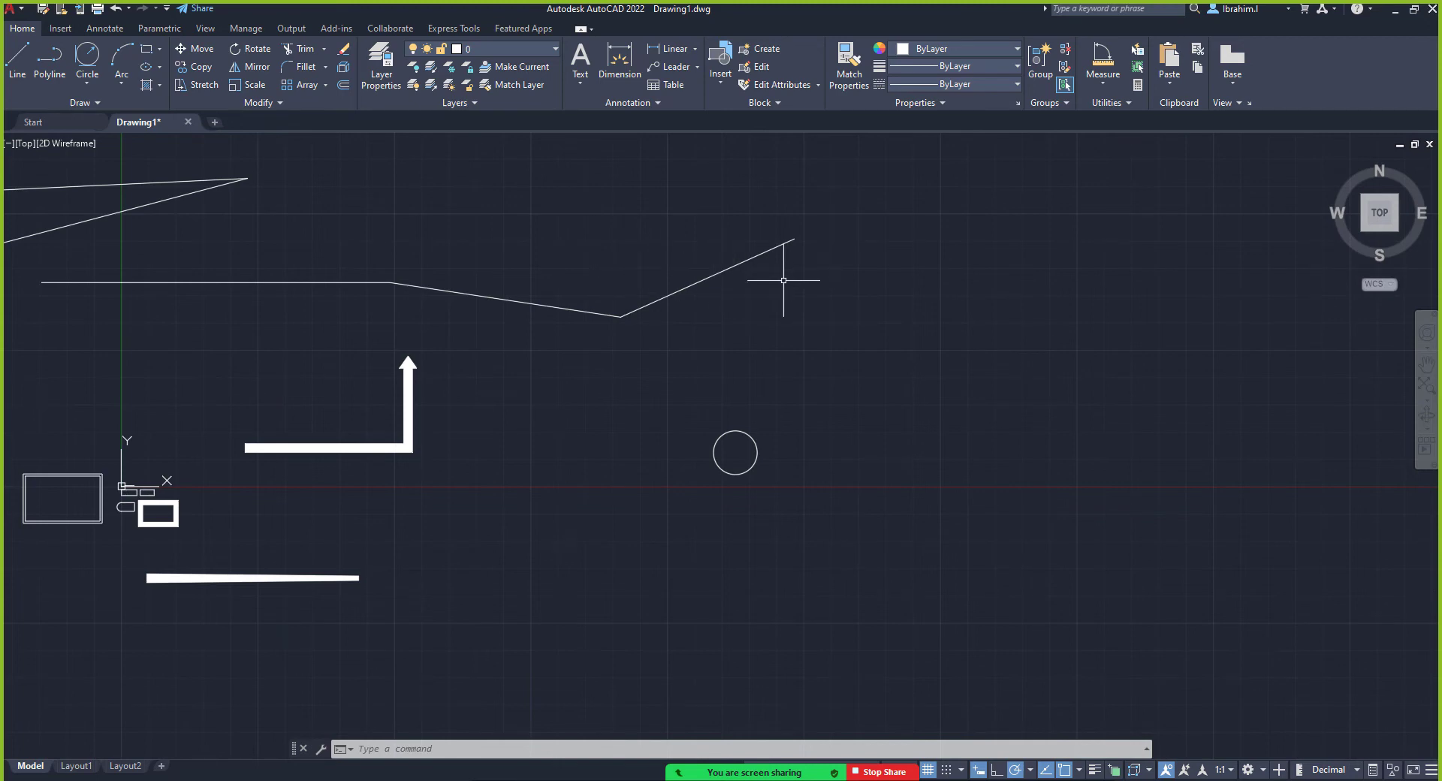
Draw a large rectangle by two opposite corners in the empty area east of the polyline and the small circle
click(146, 49)
click(903, 225)
click(1253, 450)
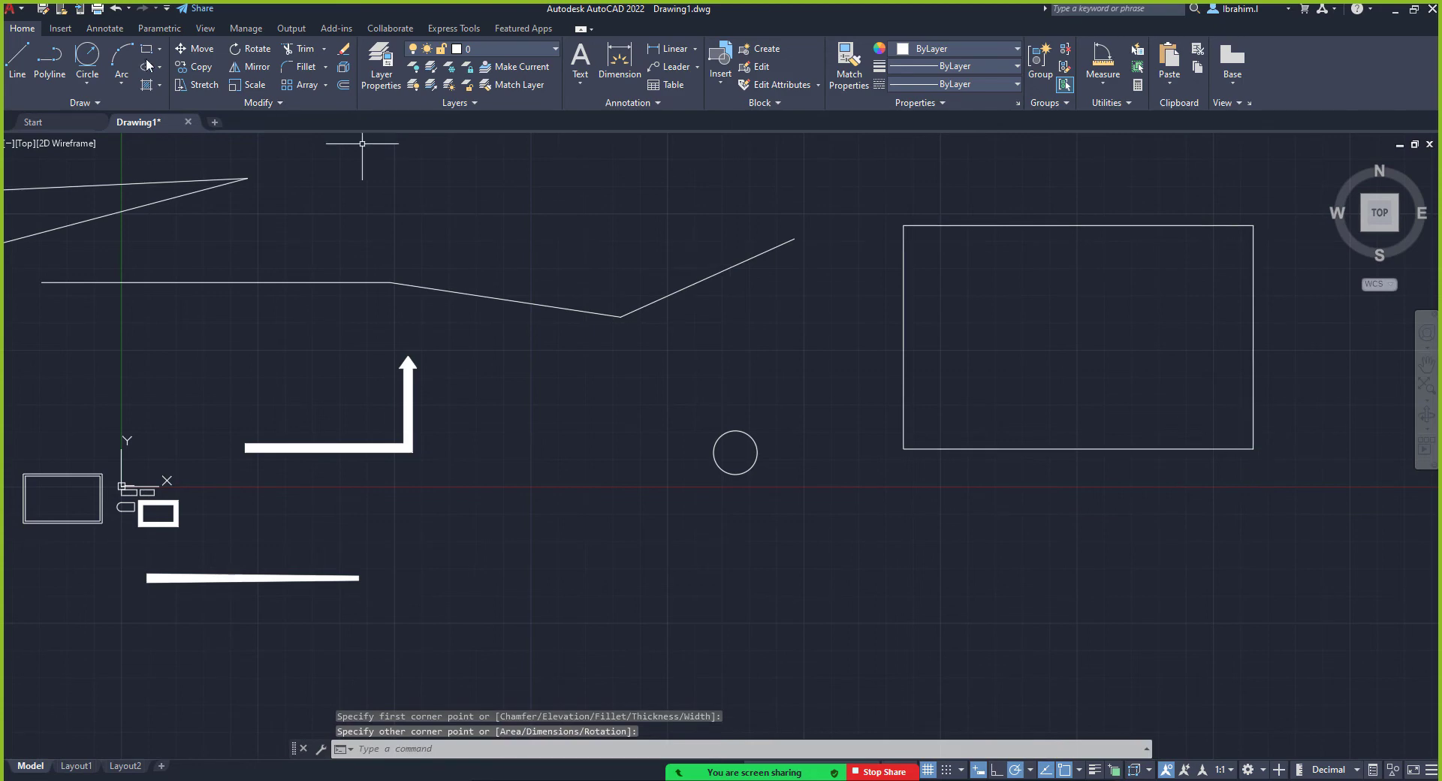
Draw a Tan, Tan, Tan circle inside the rectangle, tangent to its upper, left and lower edges
click(87, 81)
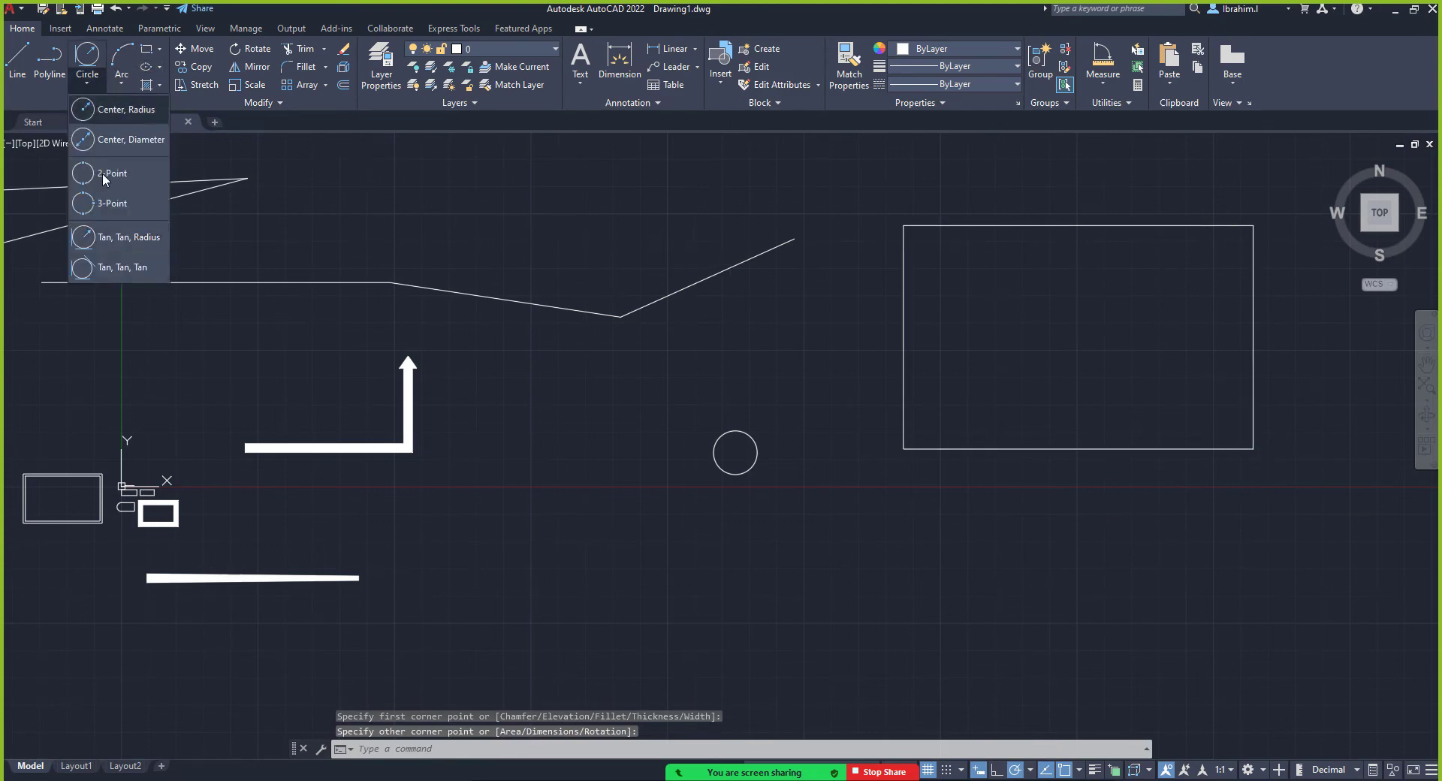
click(113, 268)
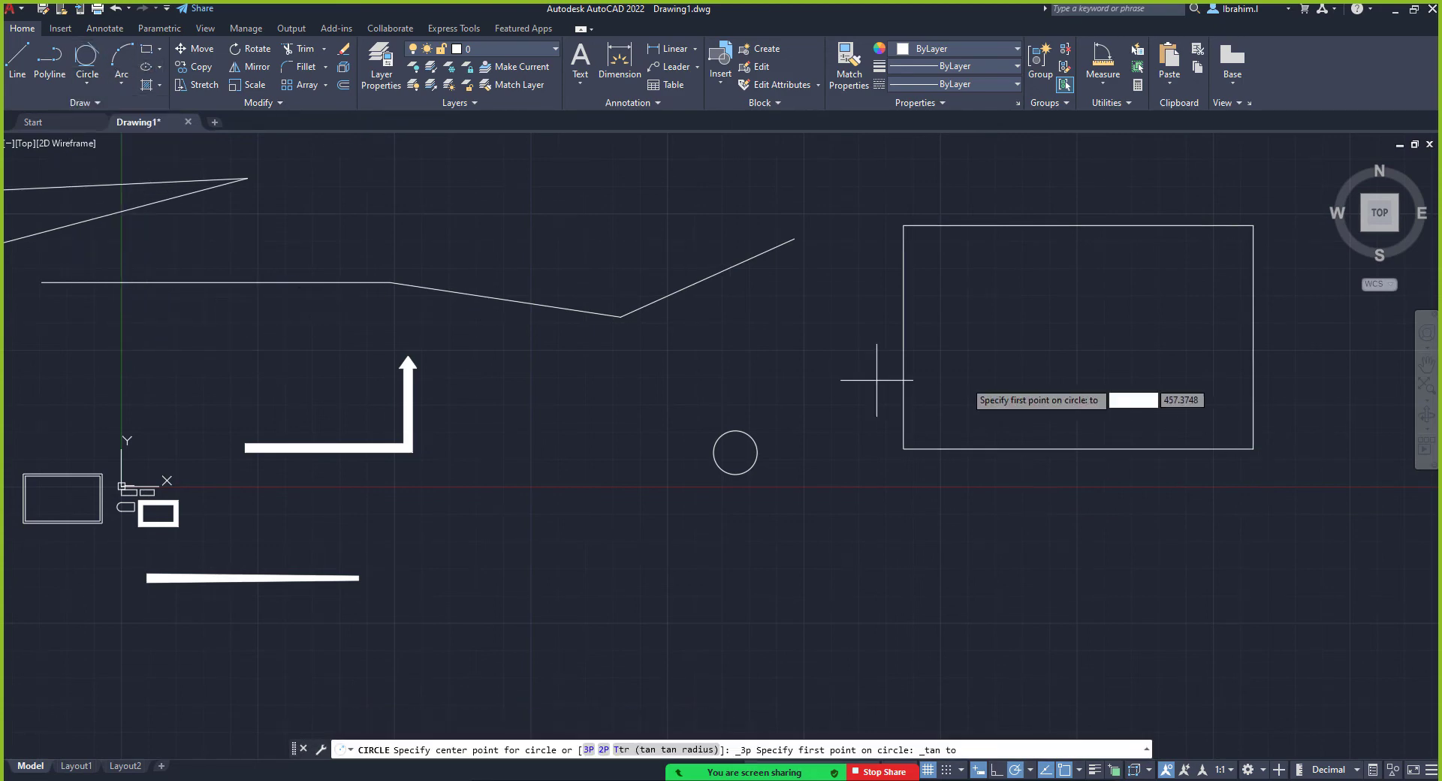
click(1032, 224)
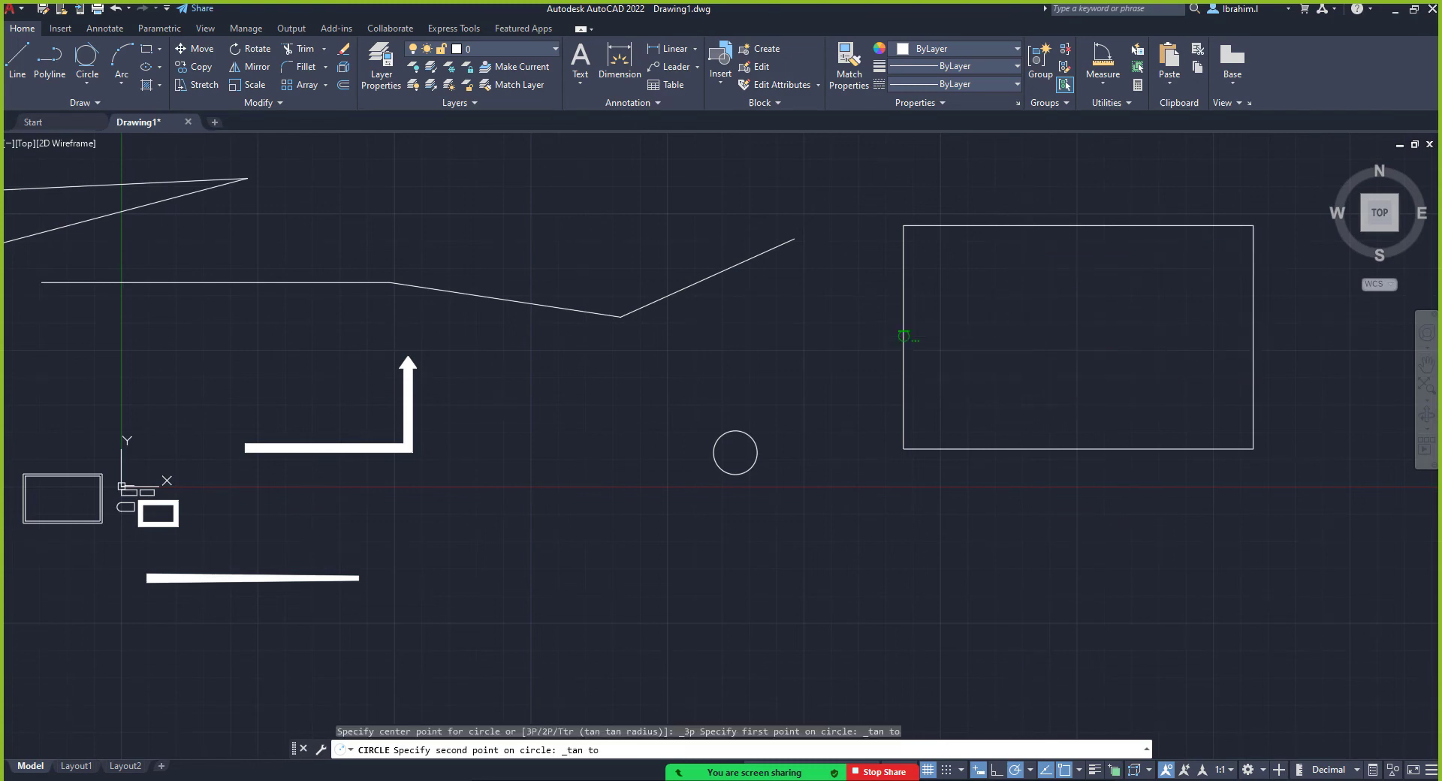
click(905, 331)
click(1065, 449)
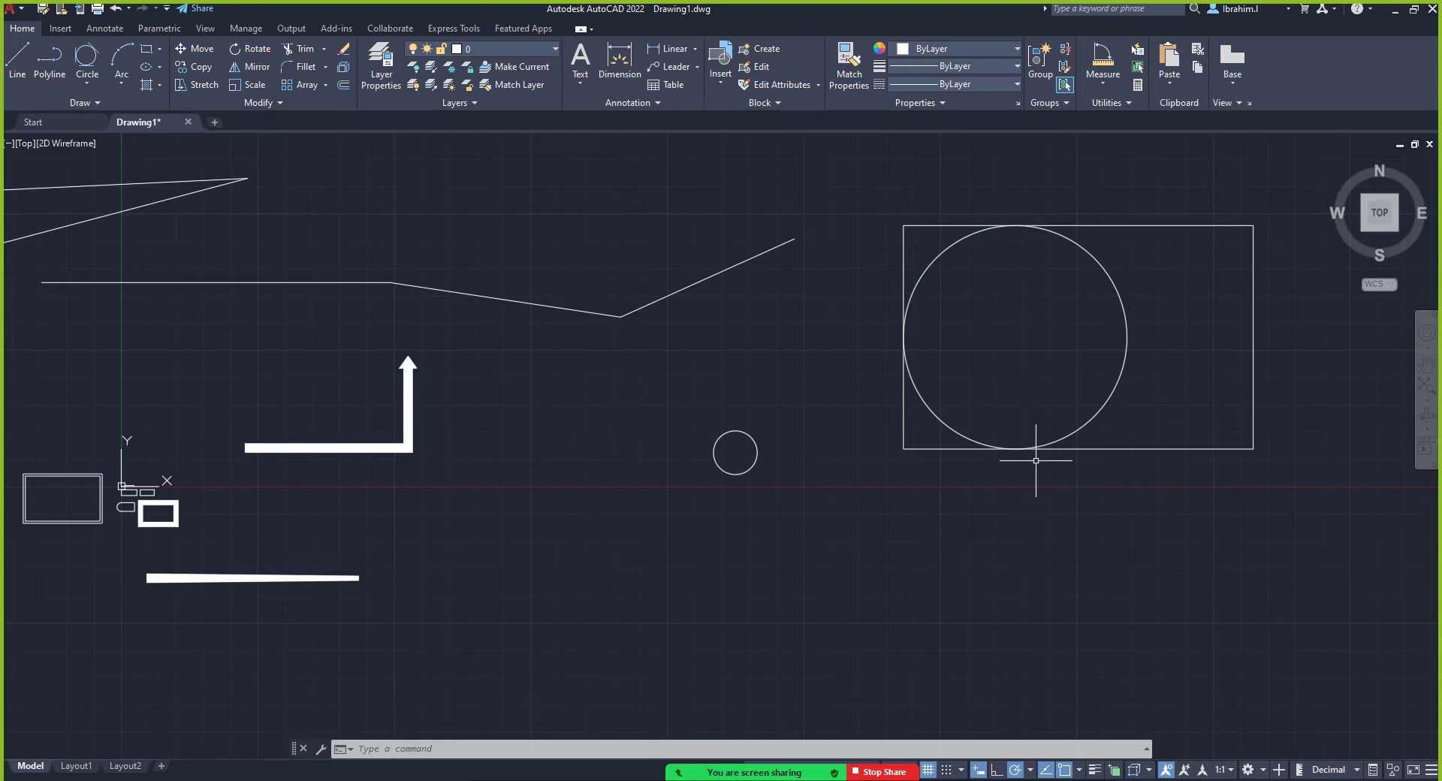
Draw a Tan, Tan, Radius circle of radius 30 tangent to the rectangle's upper and right edges
click(83, 102)
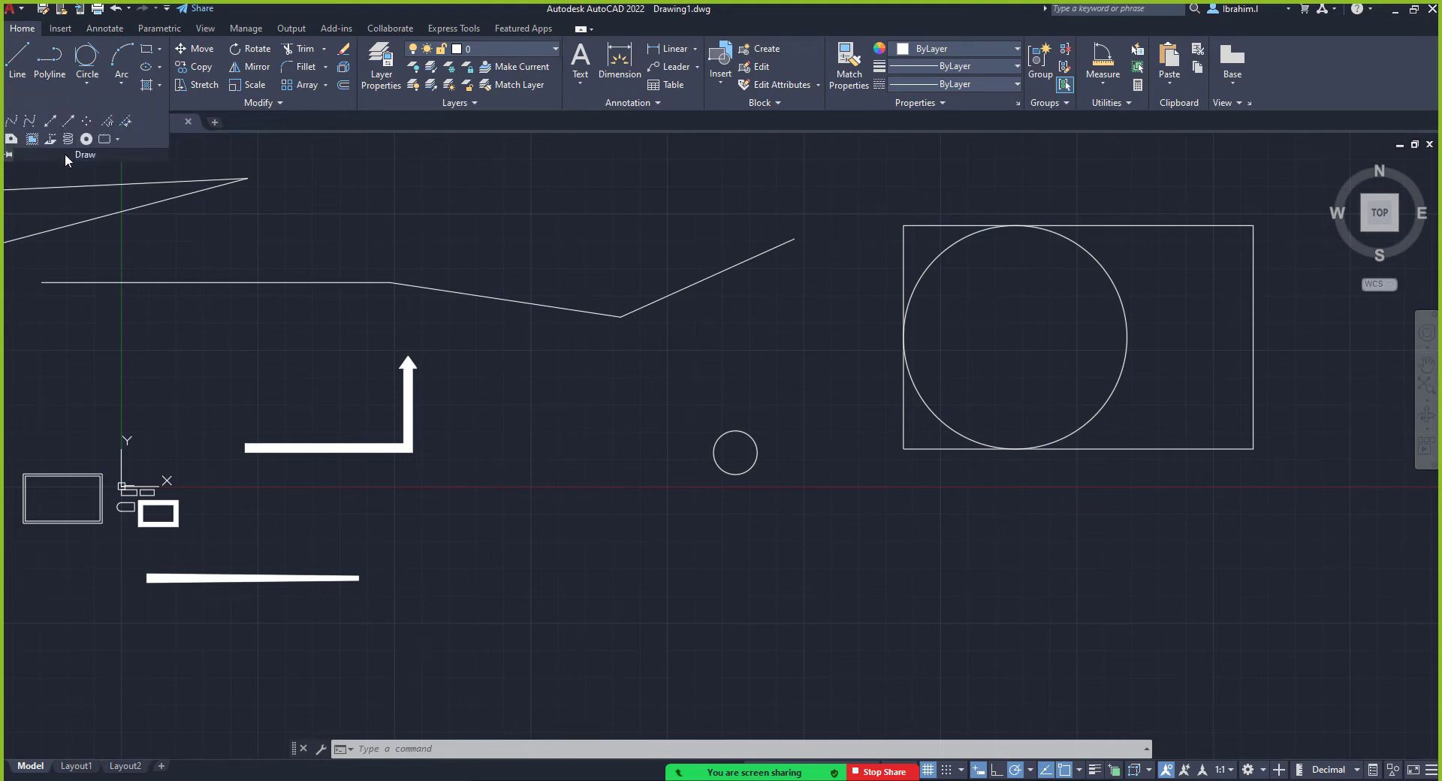
click(91, 84)
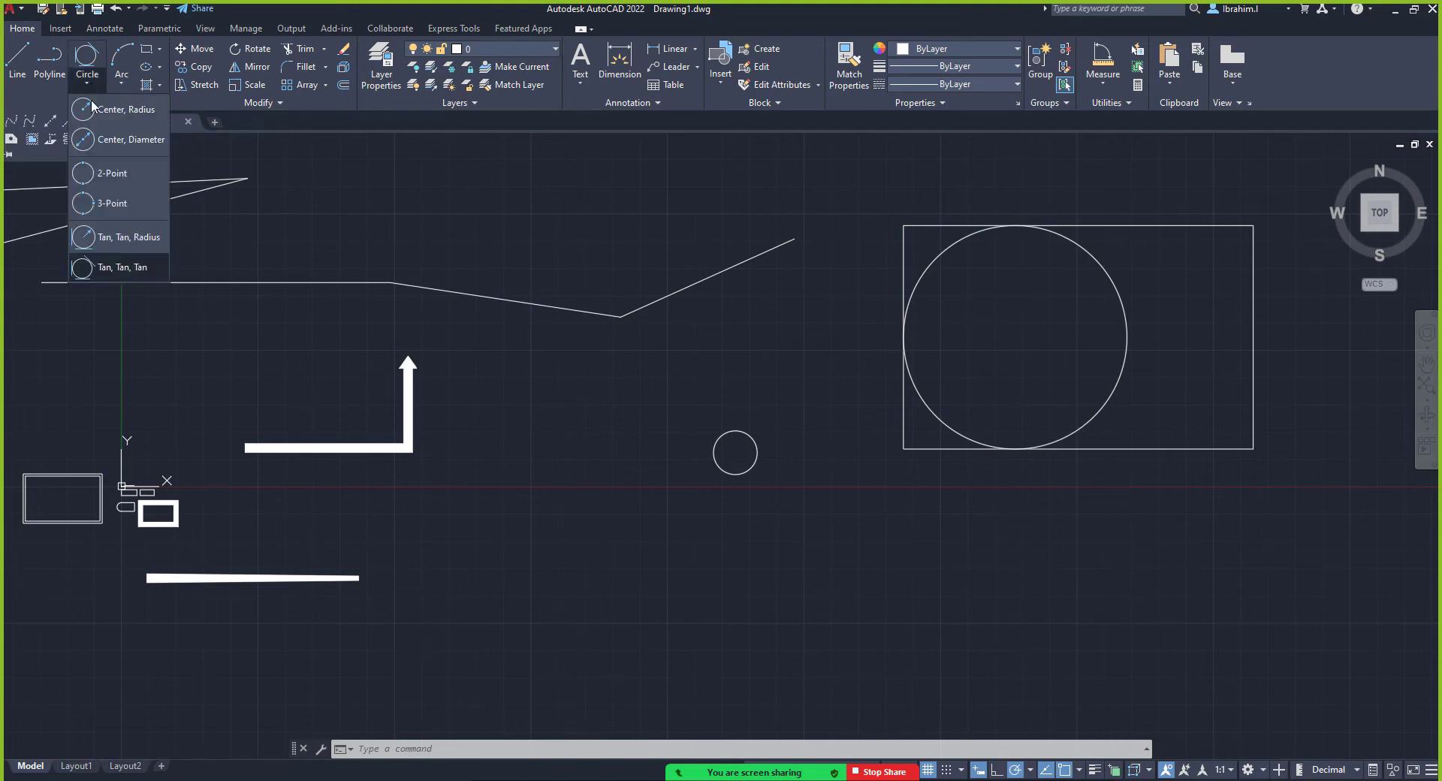
click(117, 238)
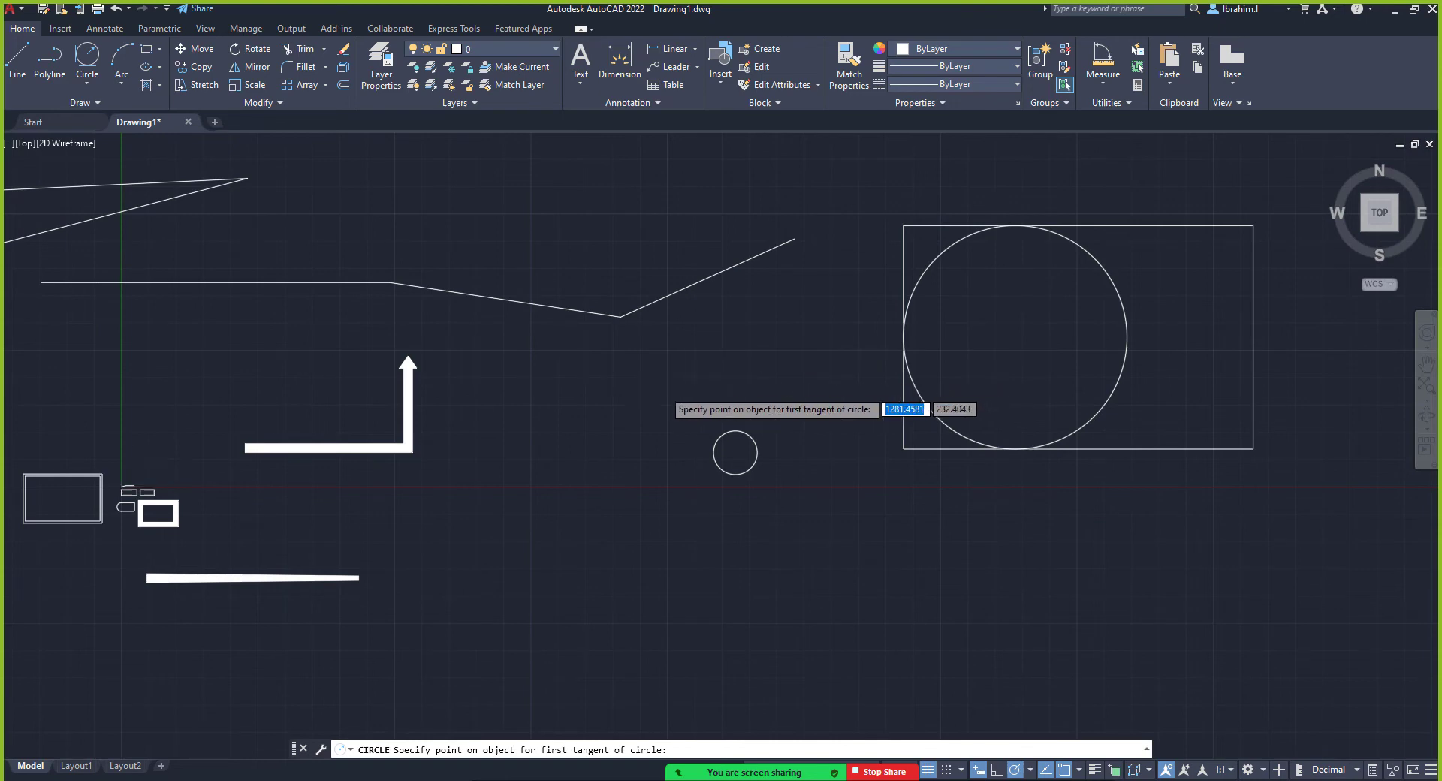
scroll(678, 380, down, 5)
scroll(799, 392, up, 3)
scroll(883, 323, up, 6)
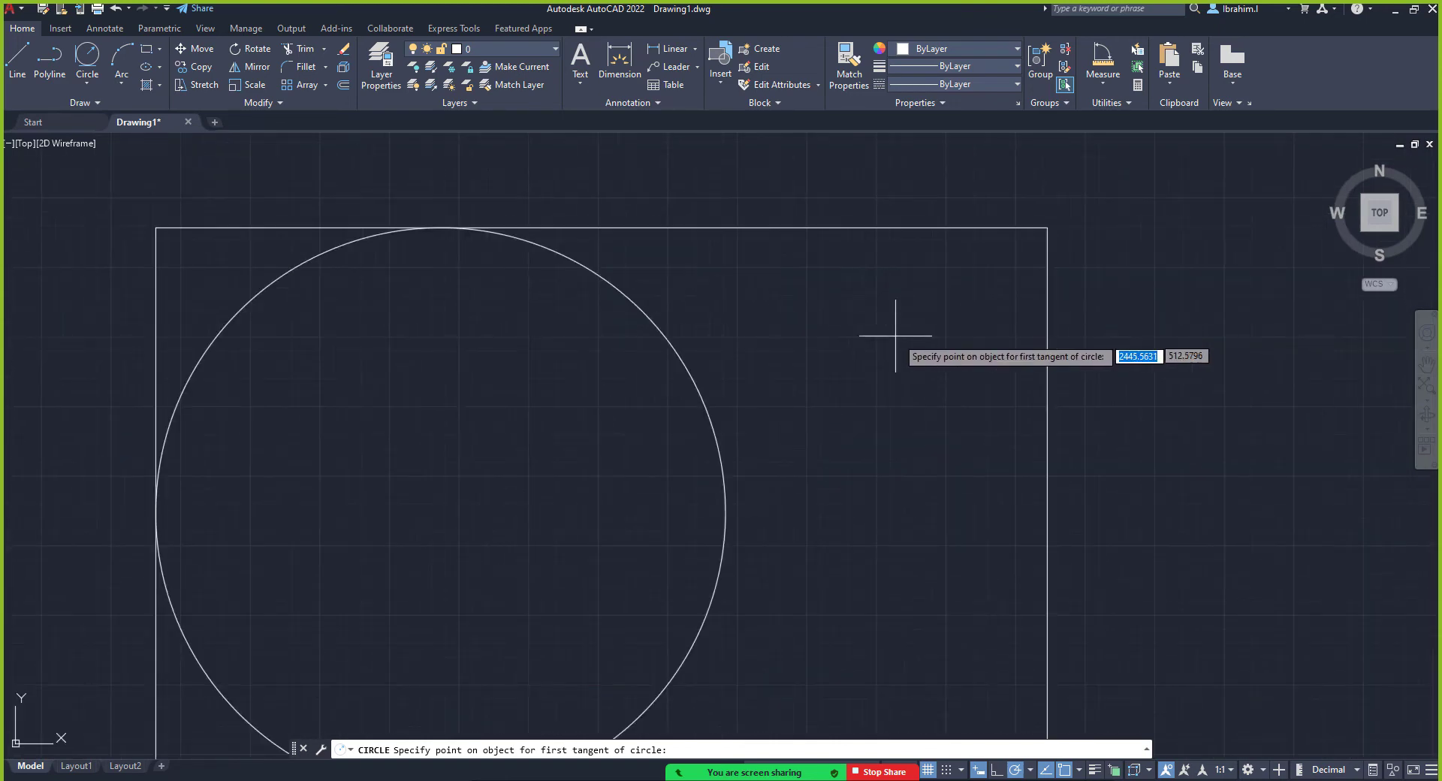
click(875, 225)
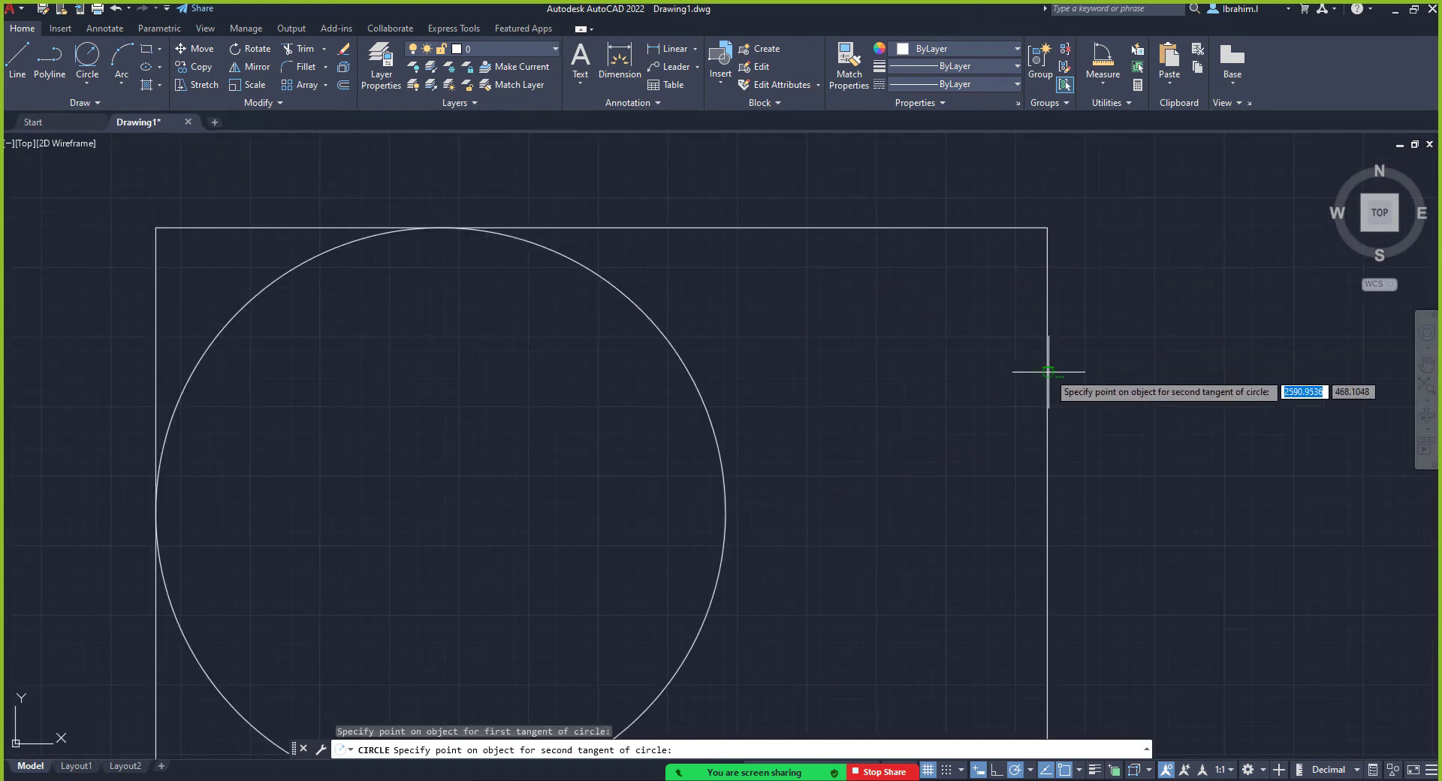
click(1047, 380)
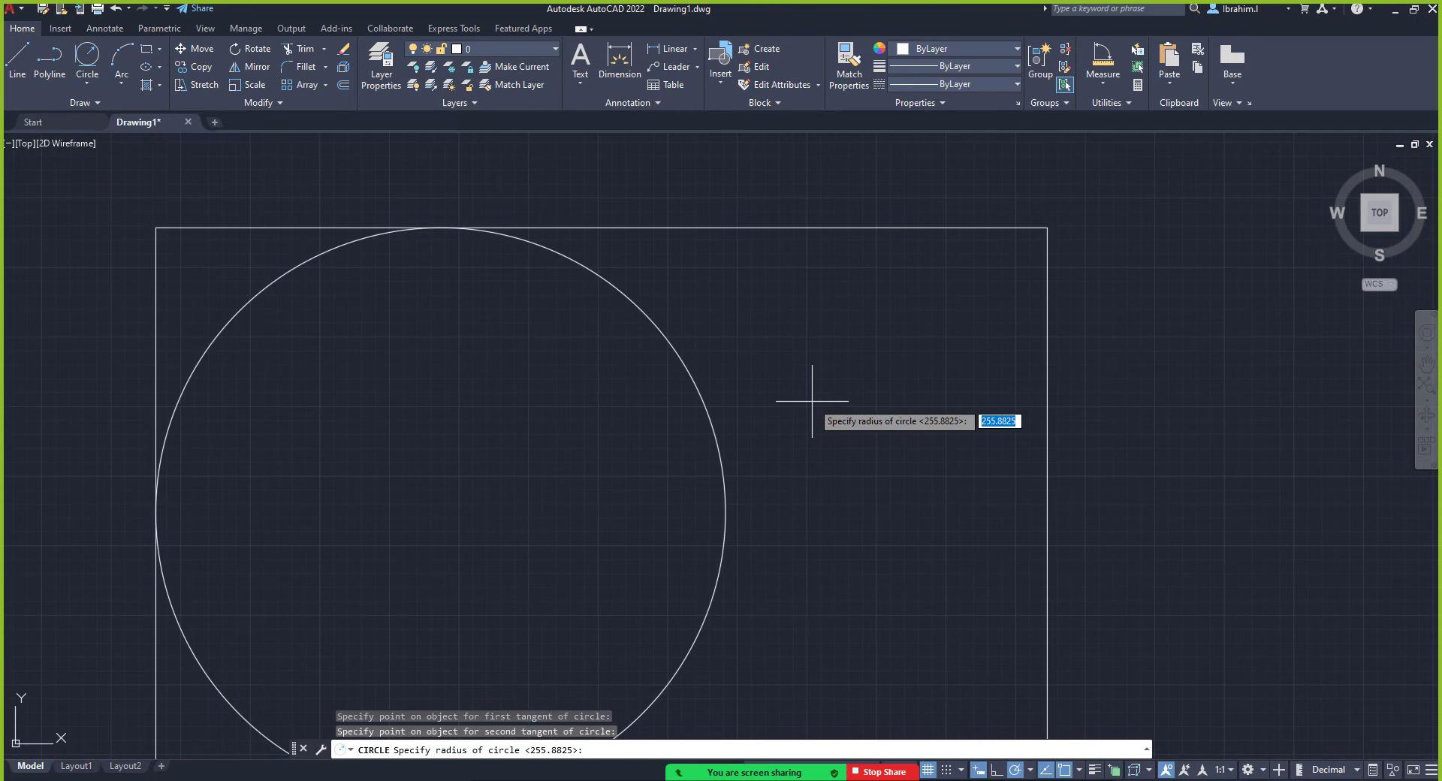
text(30)
key(Return)
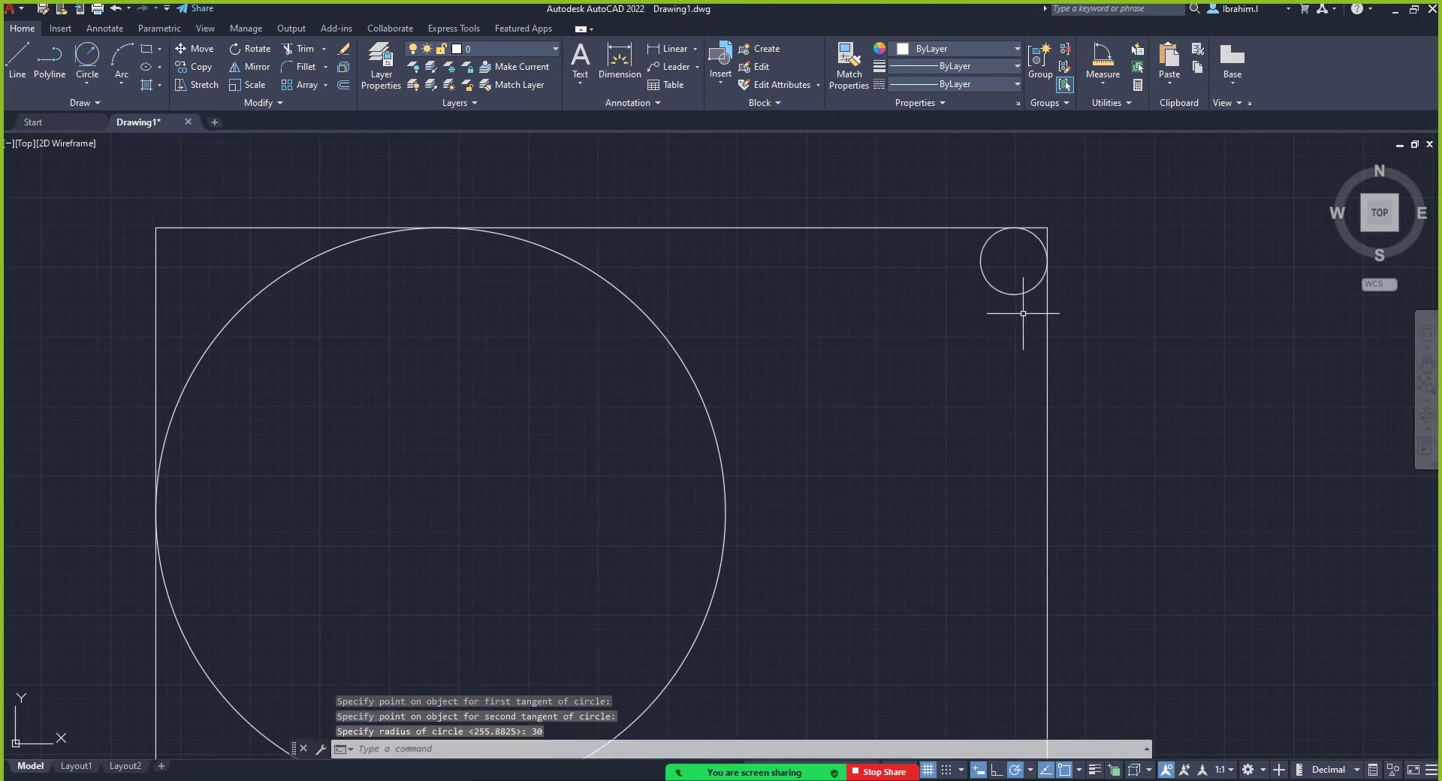
scroll(1063, 225, up, 5)
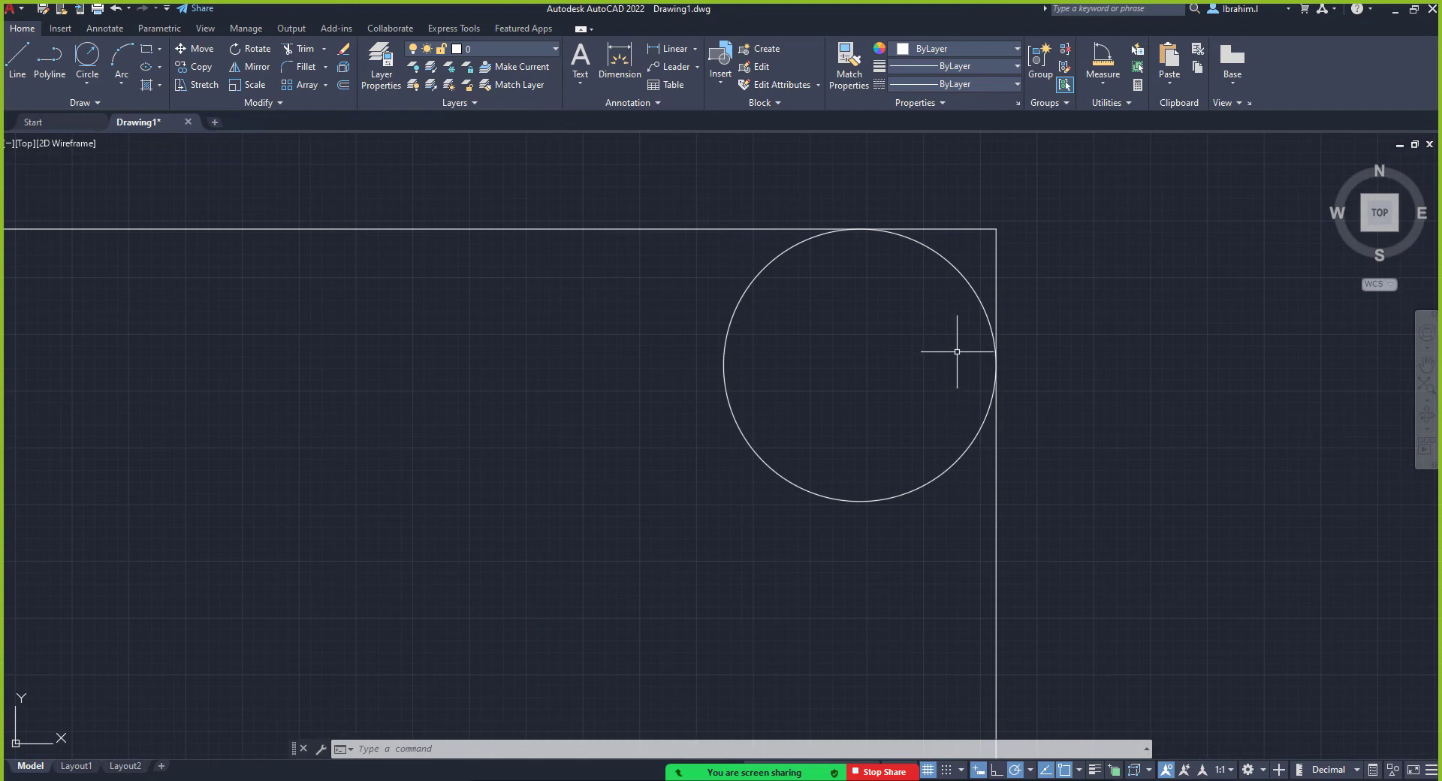
click(86, 86)
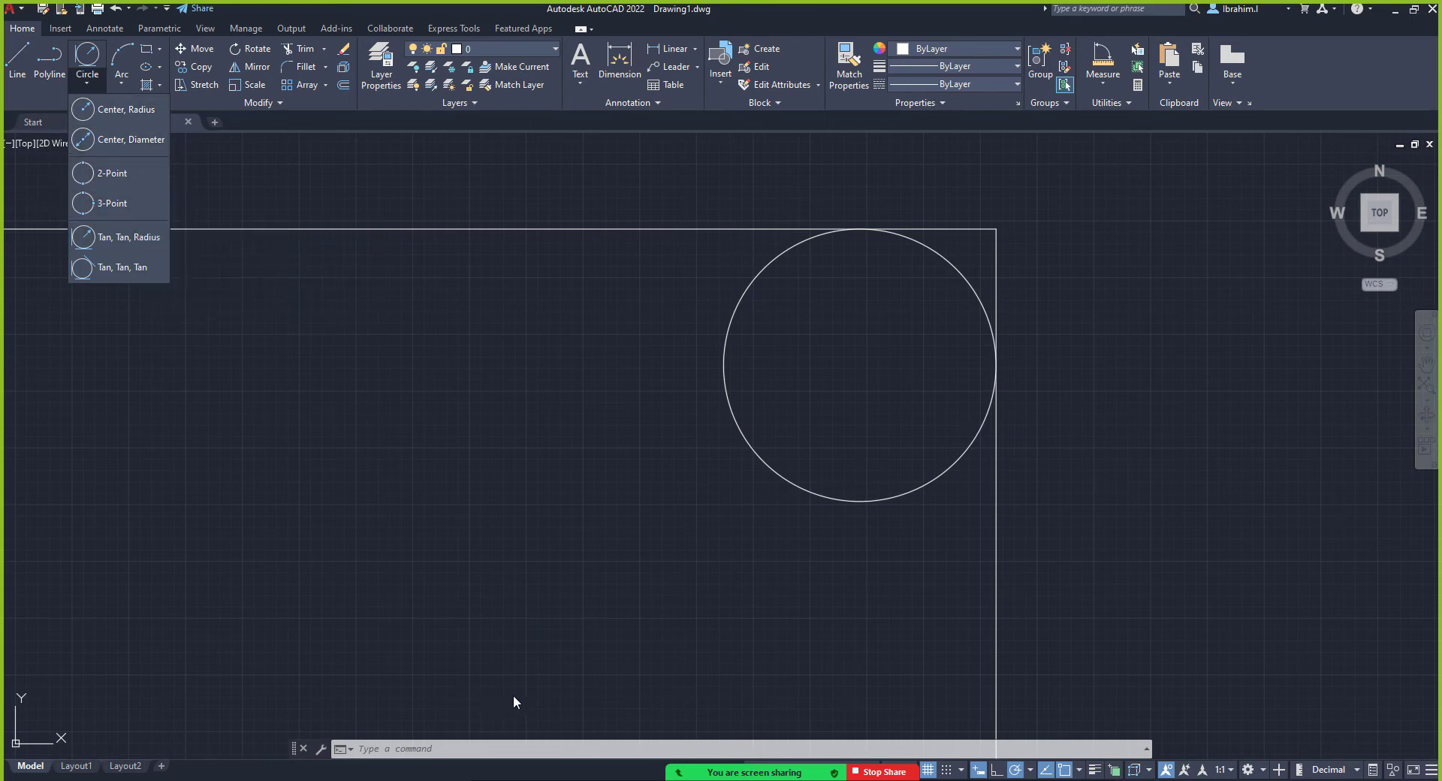
click(122, 84)
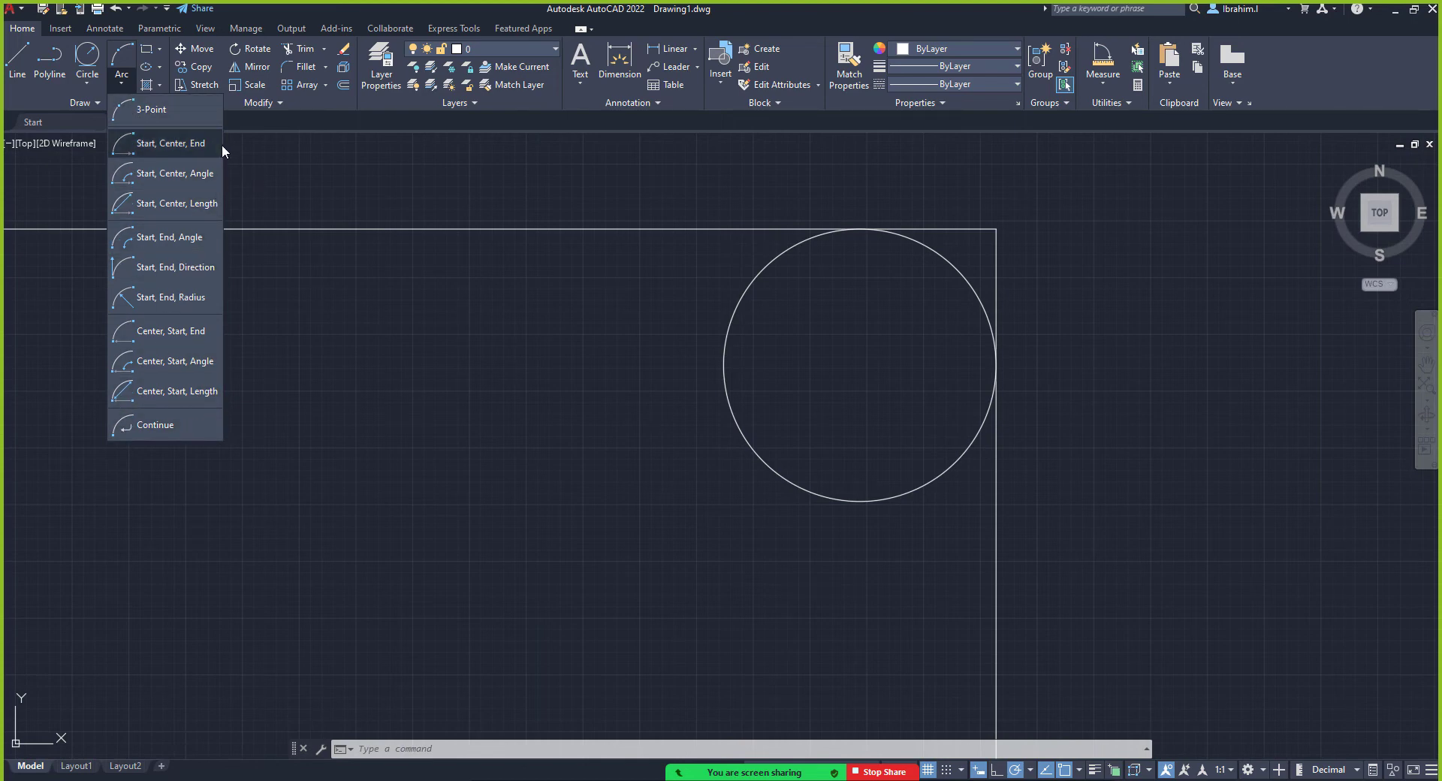
click(195, 156)
click(463, 183)
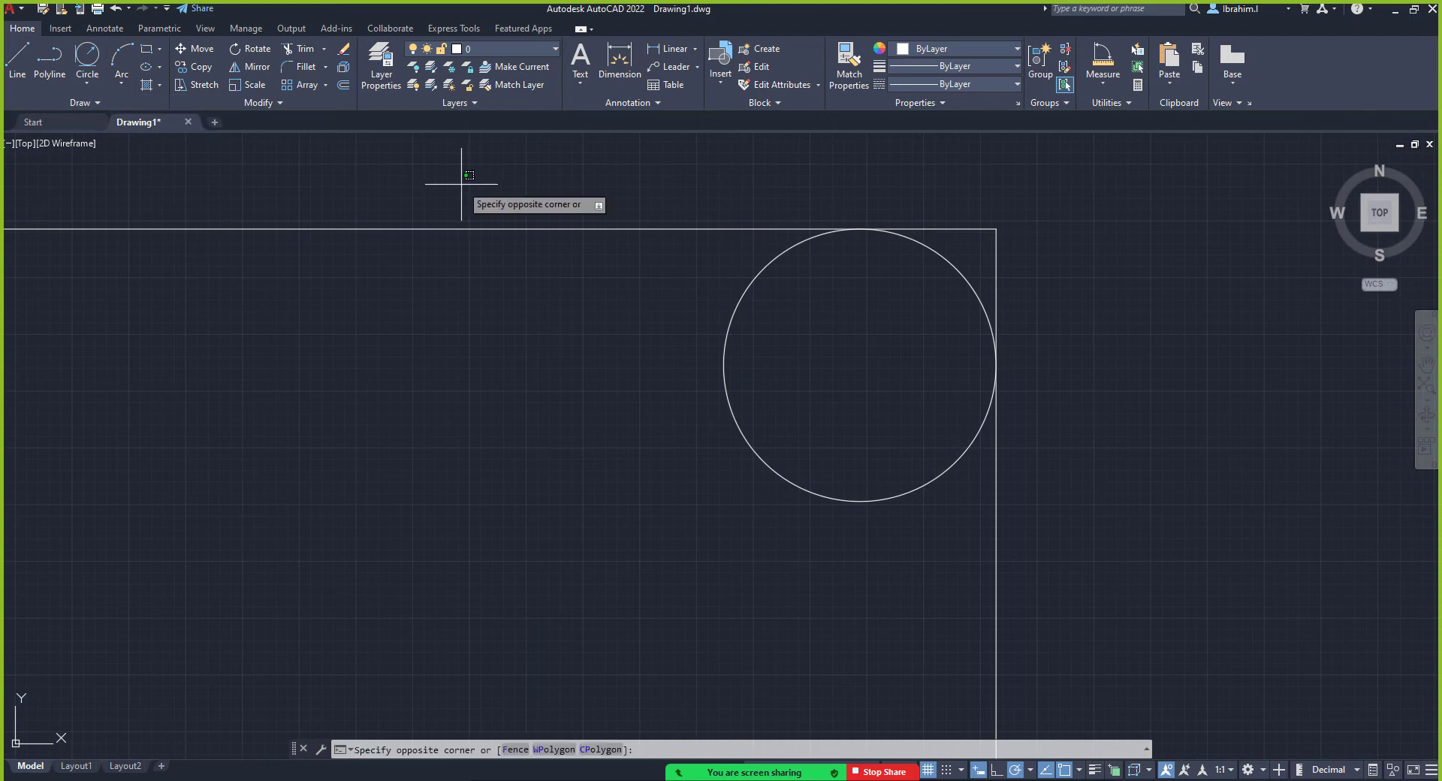
click(465, 184)
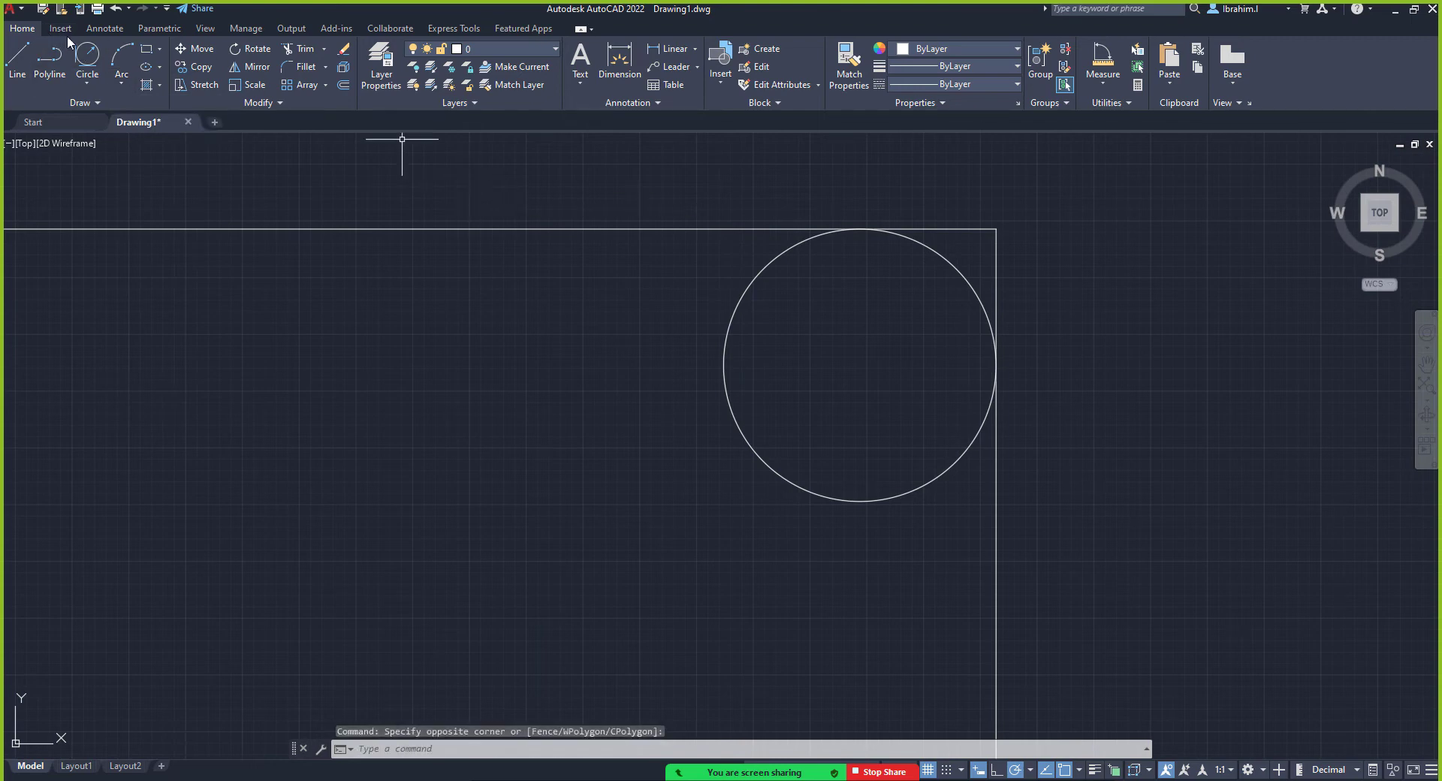
click(22, 13)
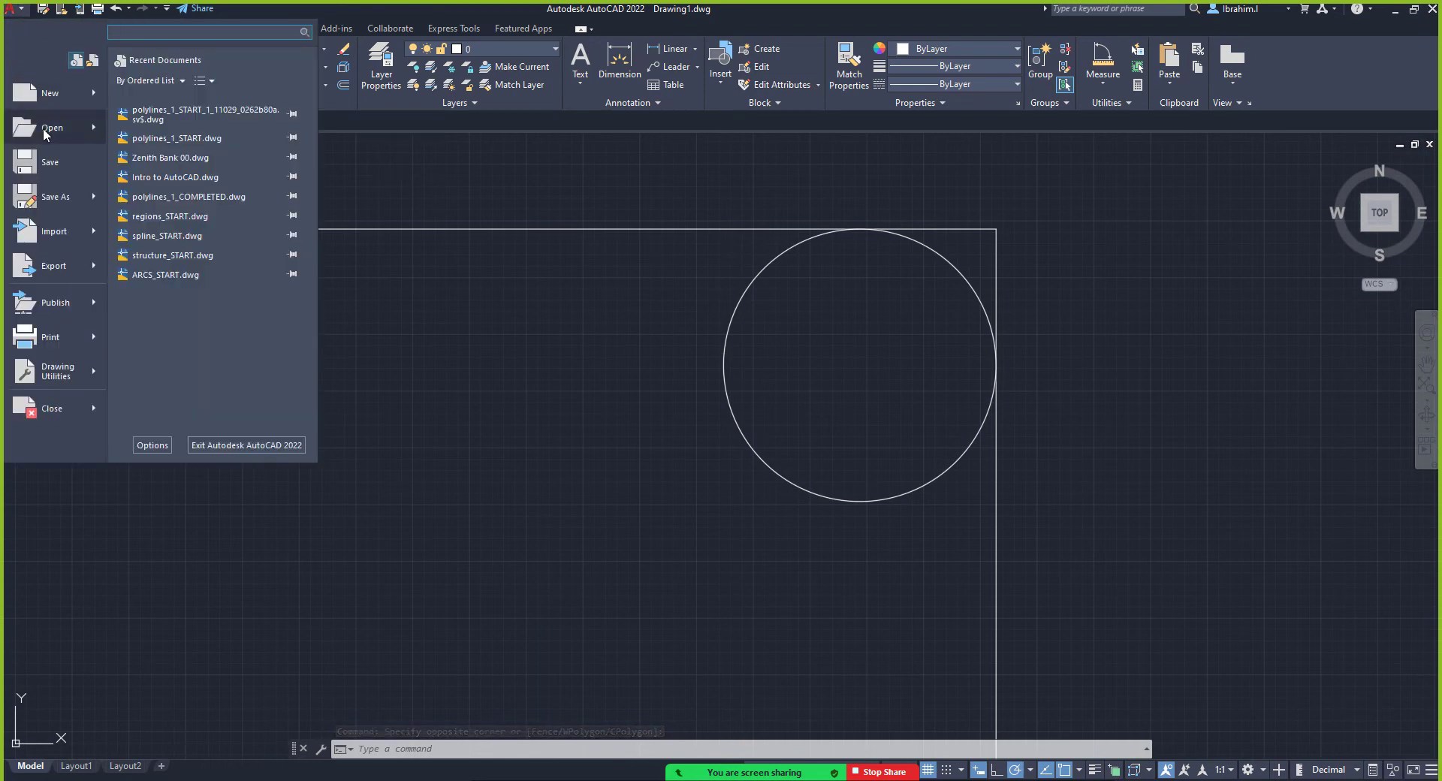
mouse_move(45, 134)
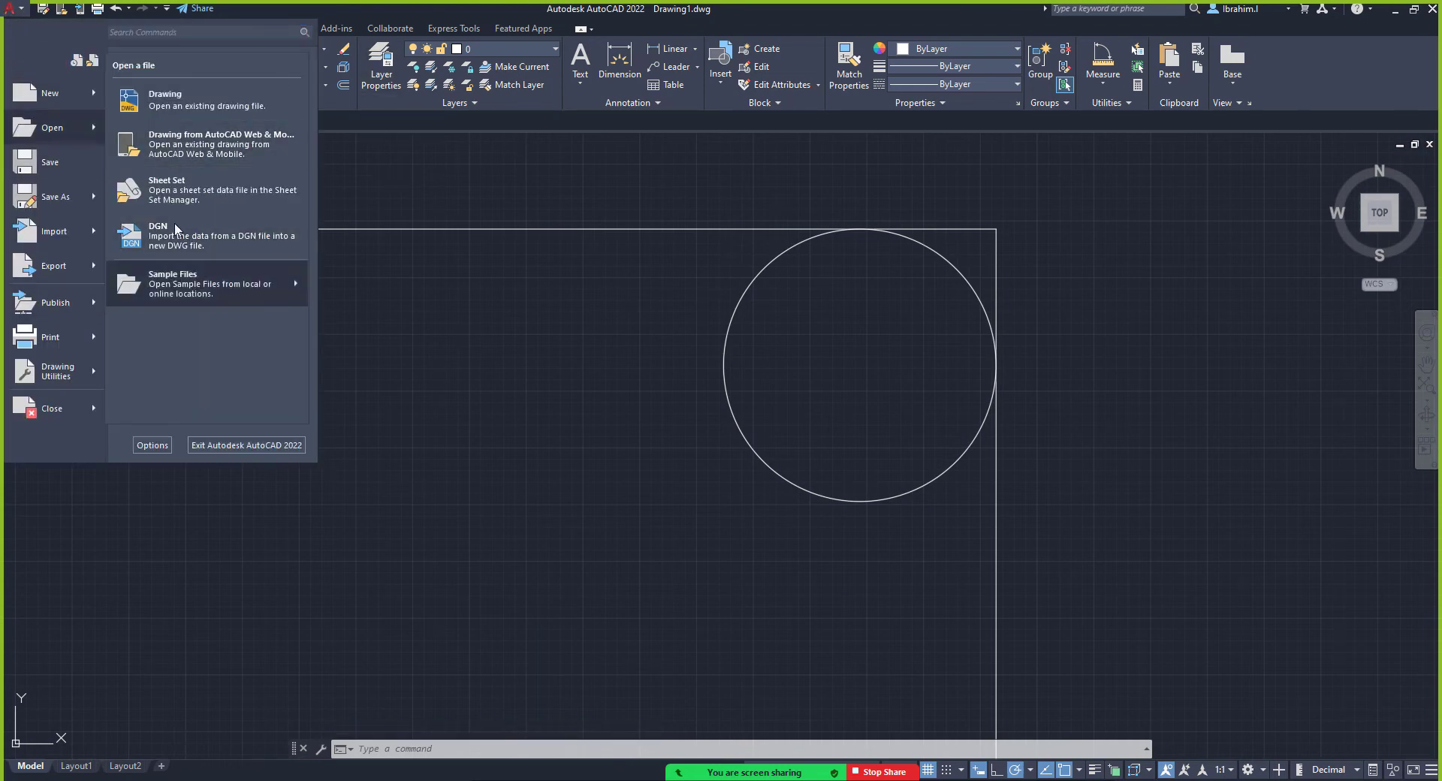
click(514, 217)
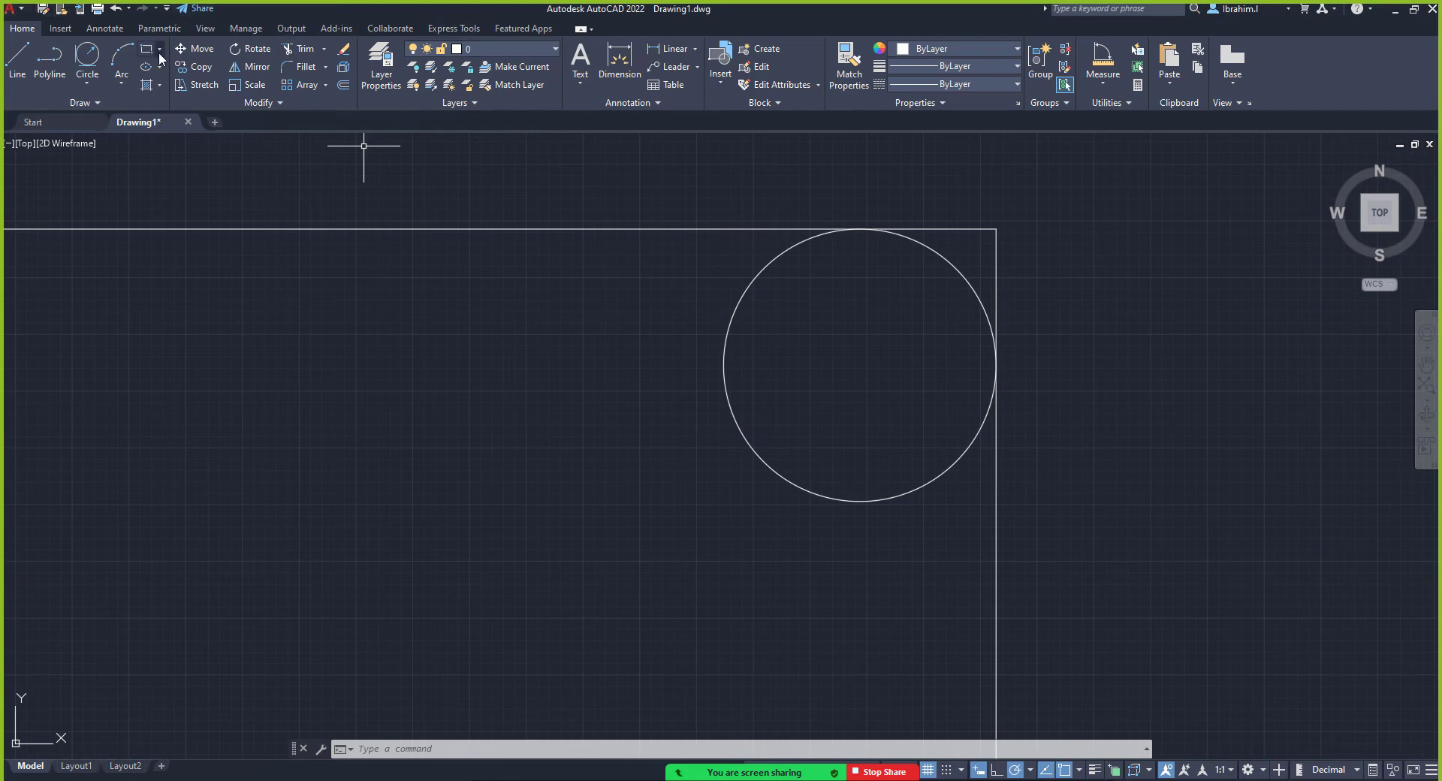
click(23, 11)
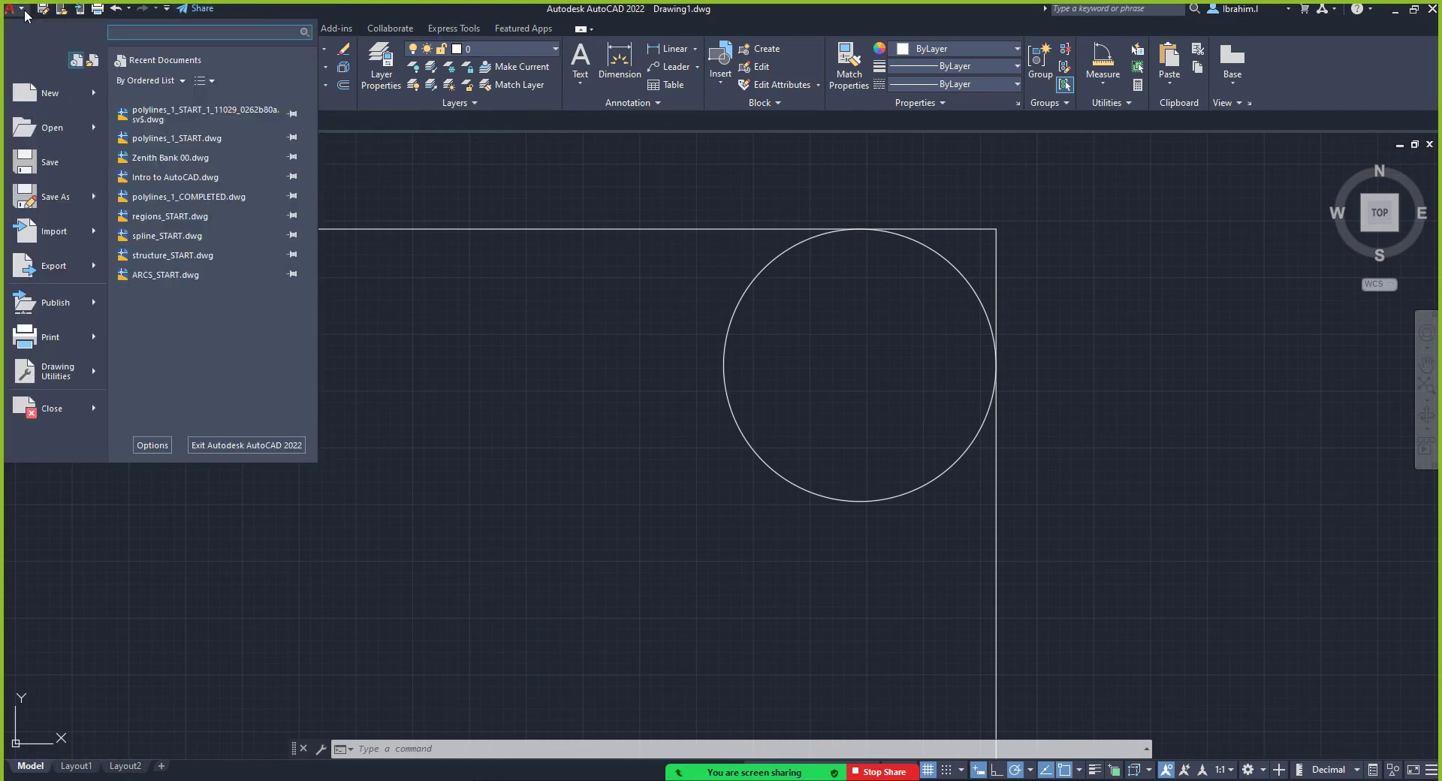
mouse_move(58, 131)
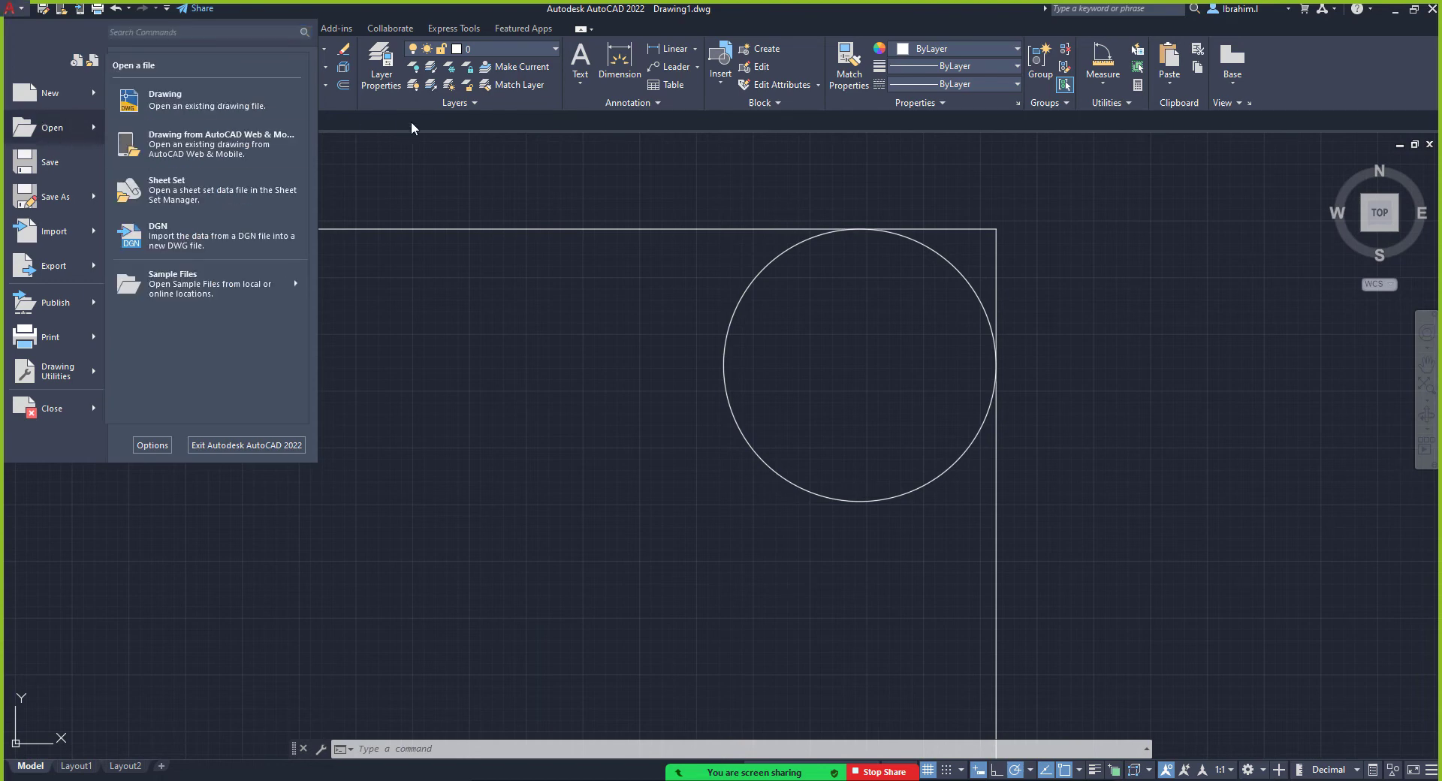
click(385, 172)
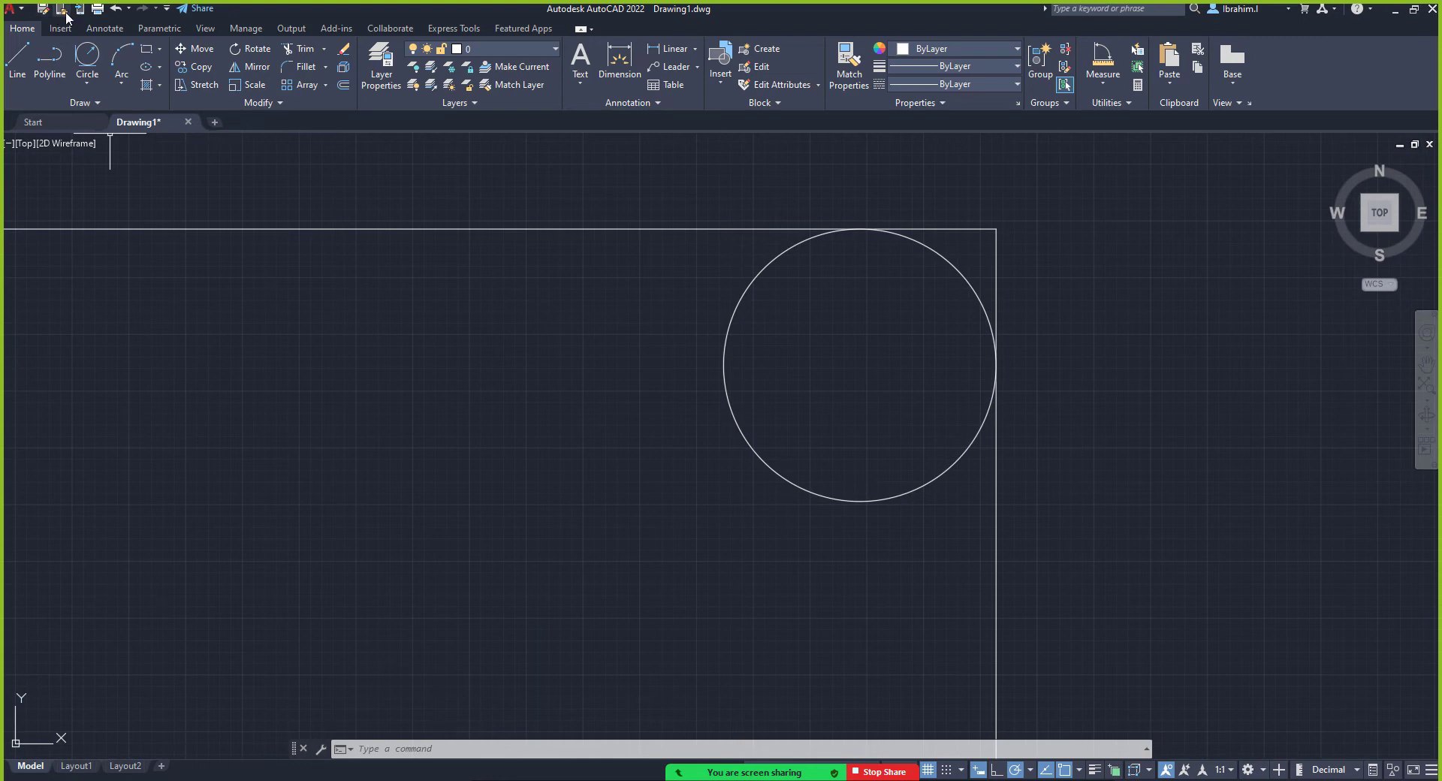
Start opening an existing drawing and browse through This PC to the USB Drive (G:)
click(17, 9)
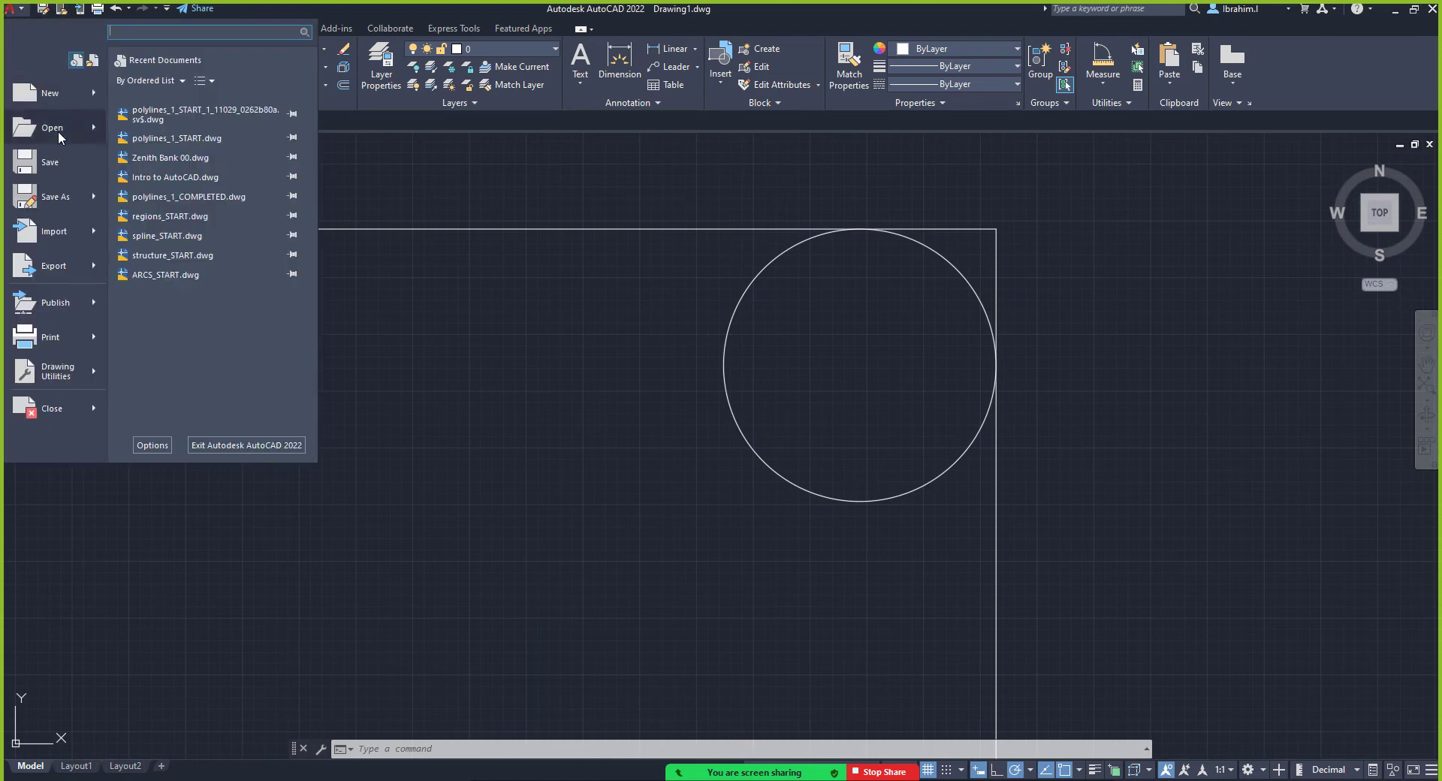
key(Escape)
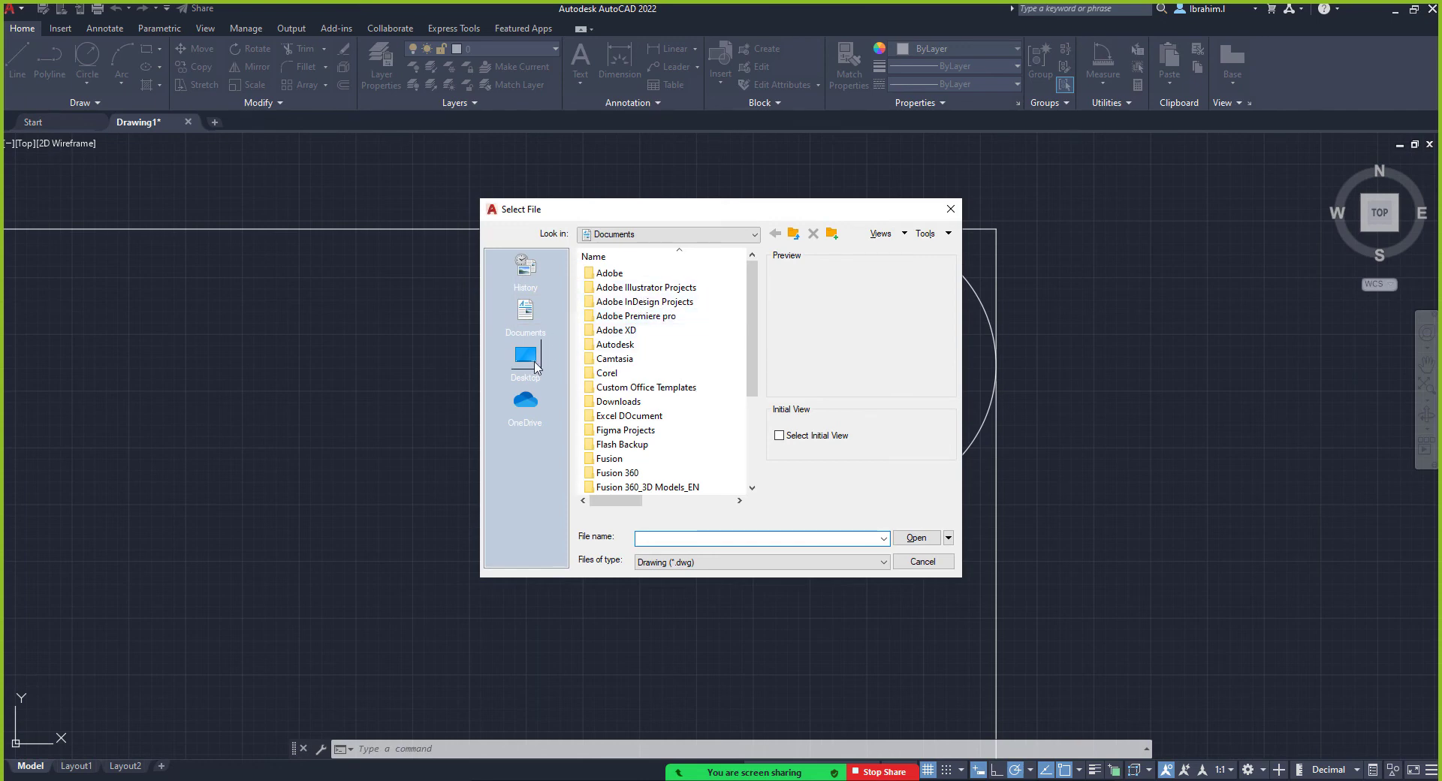
click(530, 359)
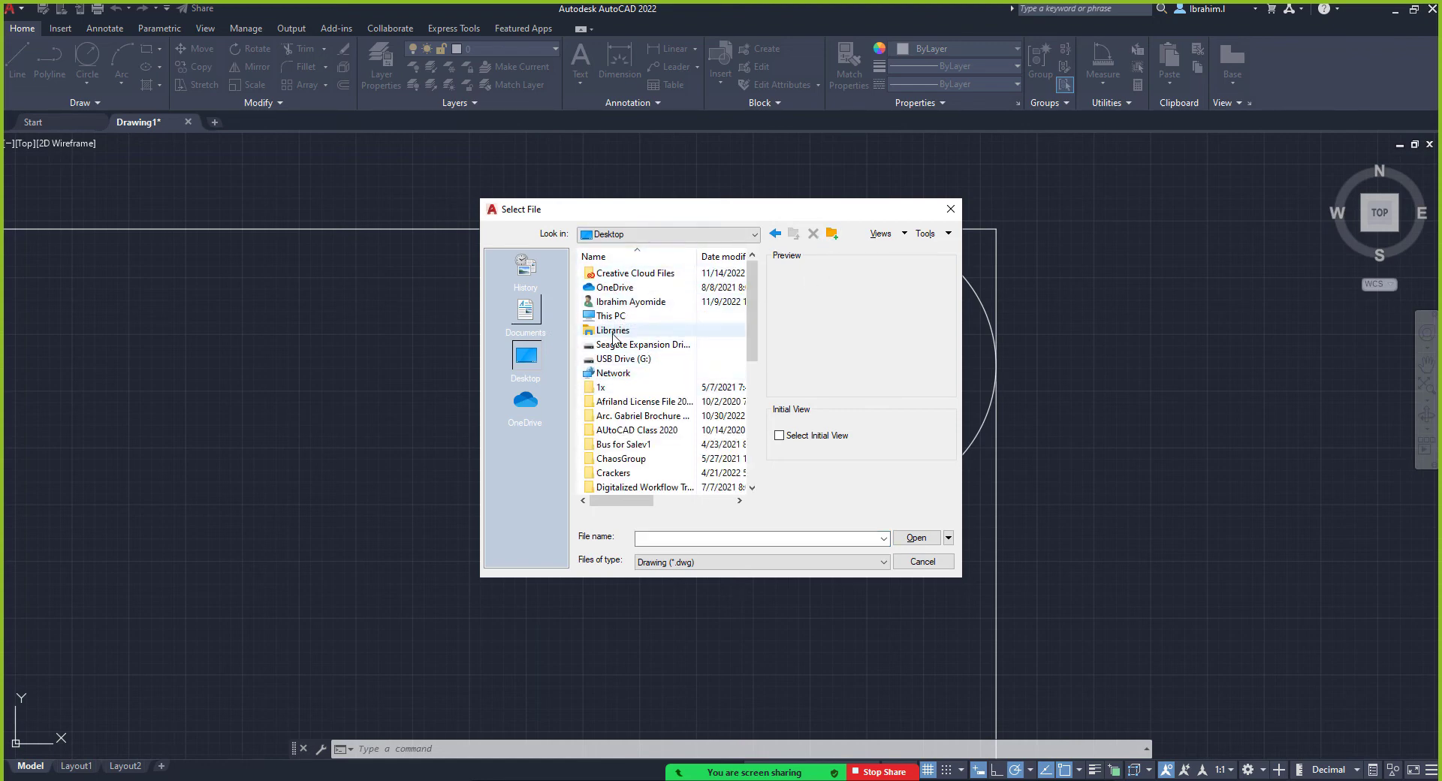
click(642, 317)
double_click(642, 321)
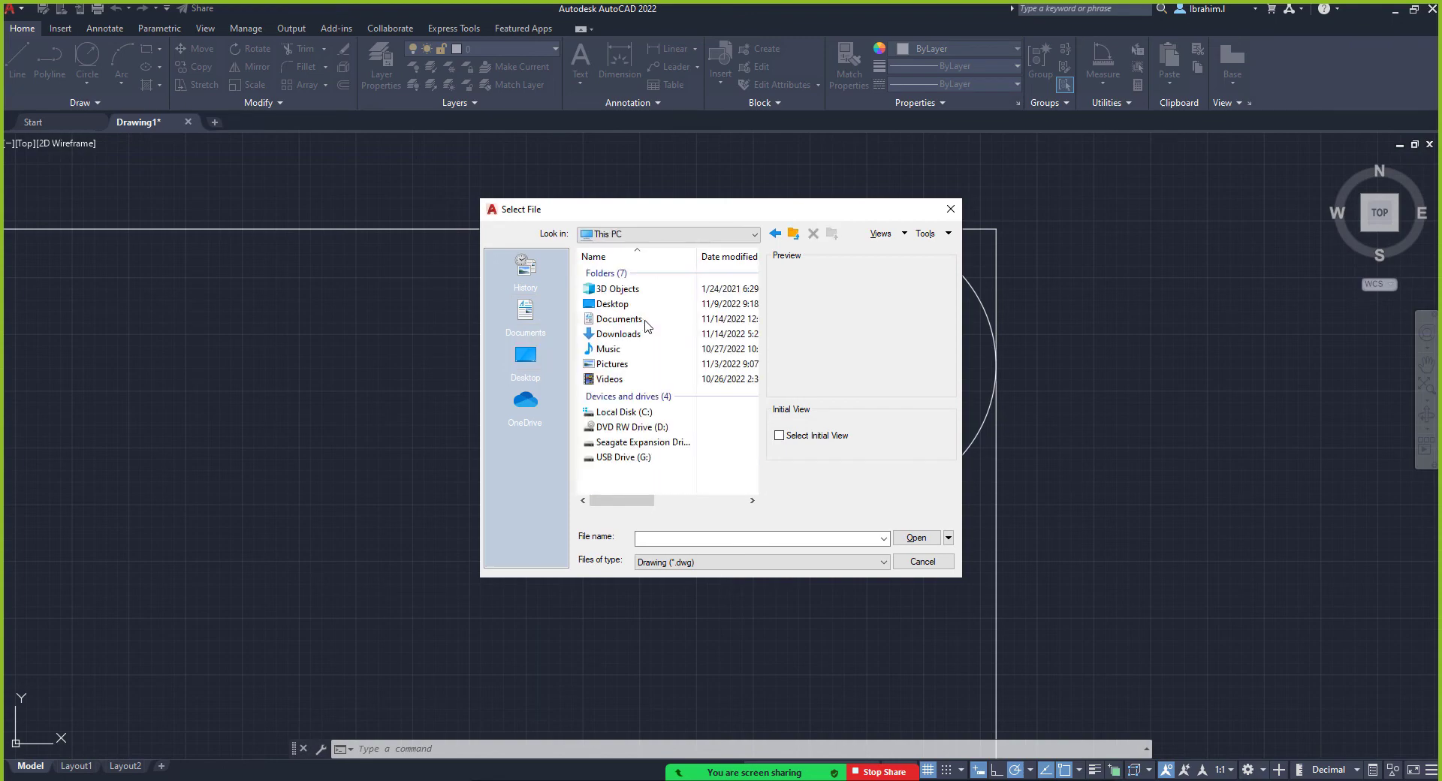
double_click(648, 459)
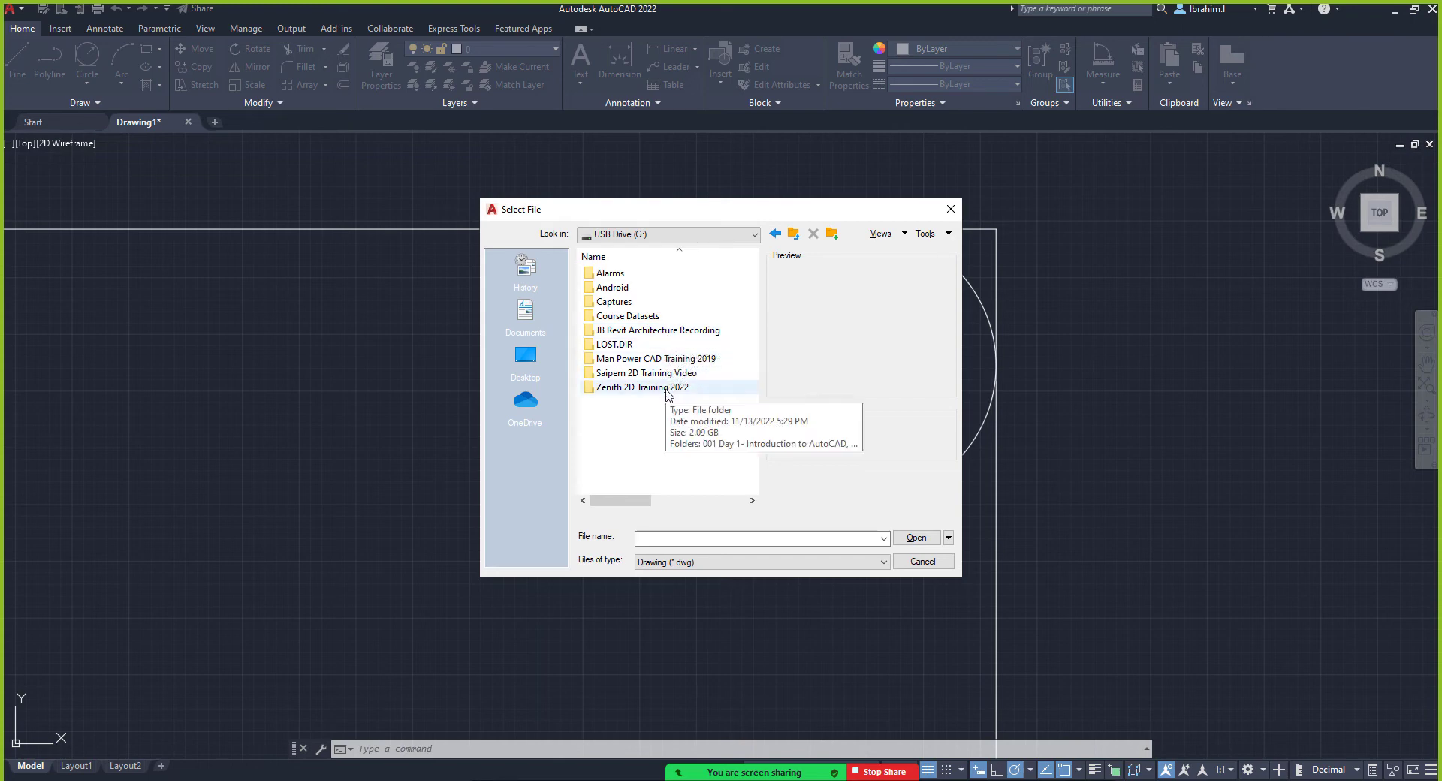
Open the ARCS_START drawing from Course Datasets, 03 Advanced Drawing Objects, 03_02_arcs
double_click(669, 316)
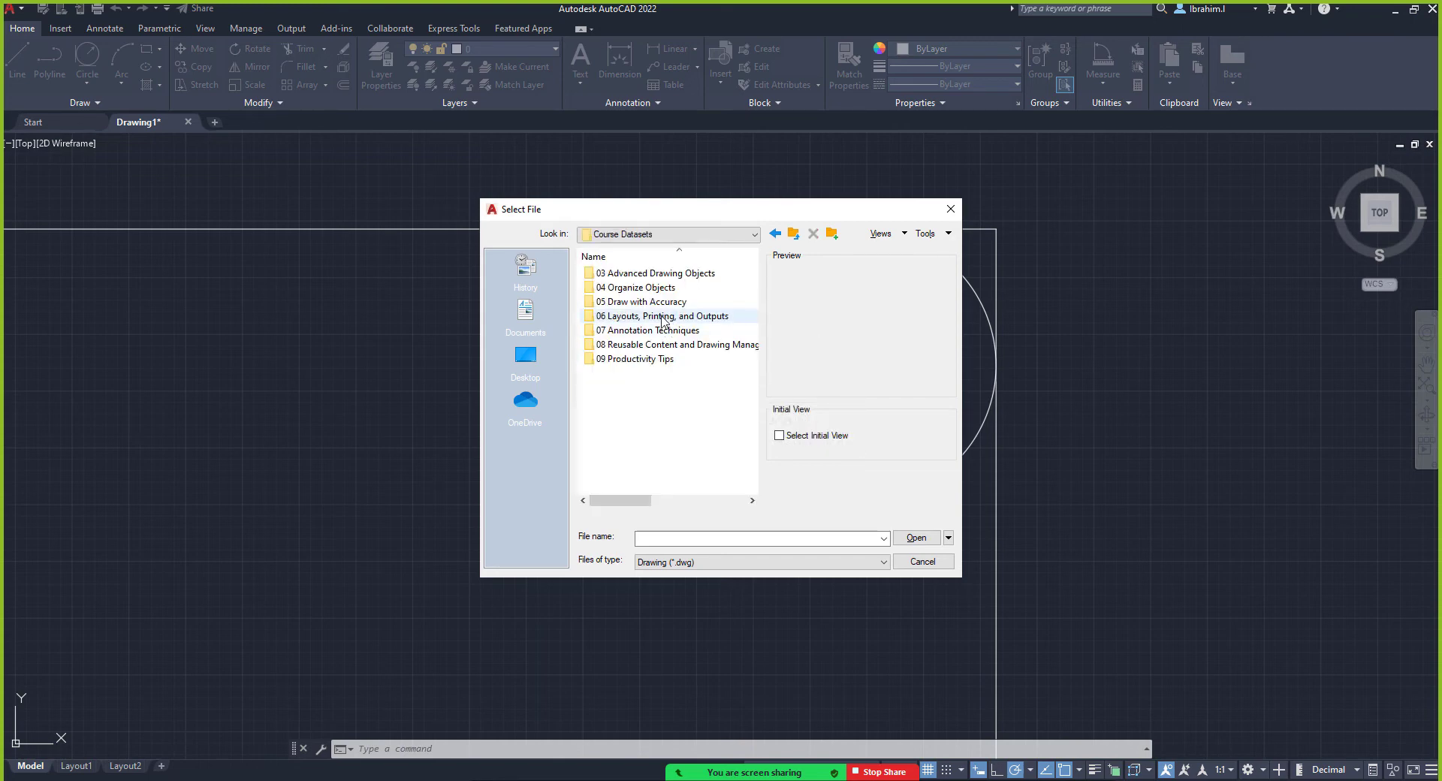
click(672, 277)
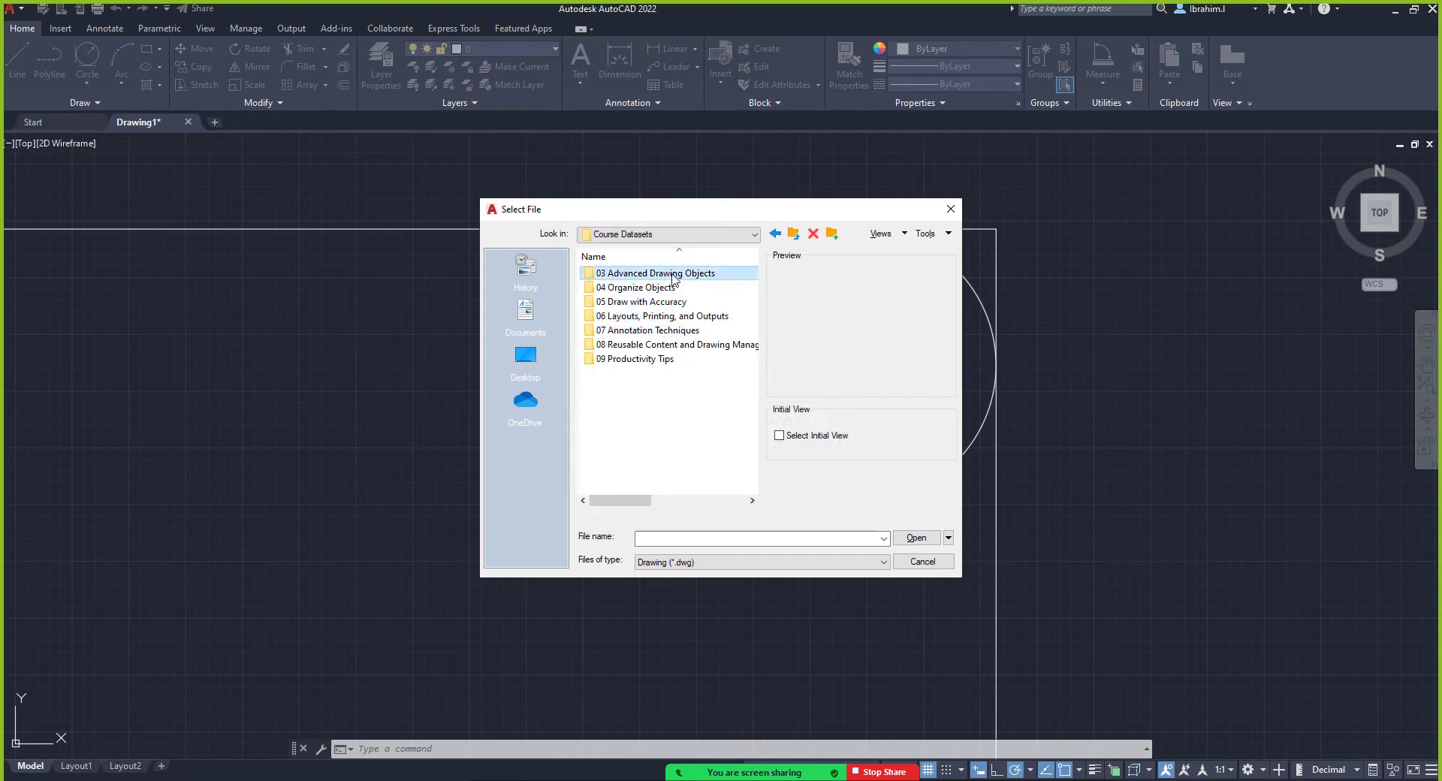
double_click(679, 276)
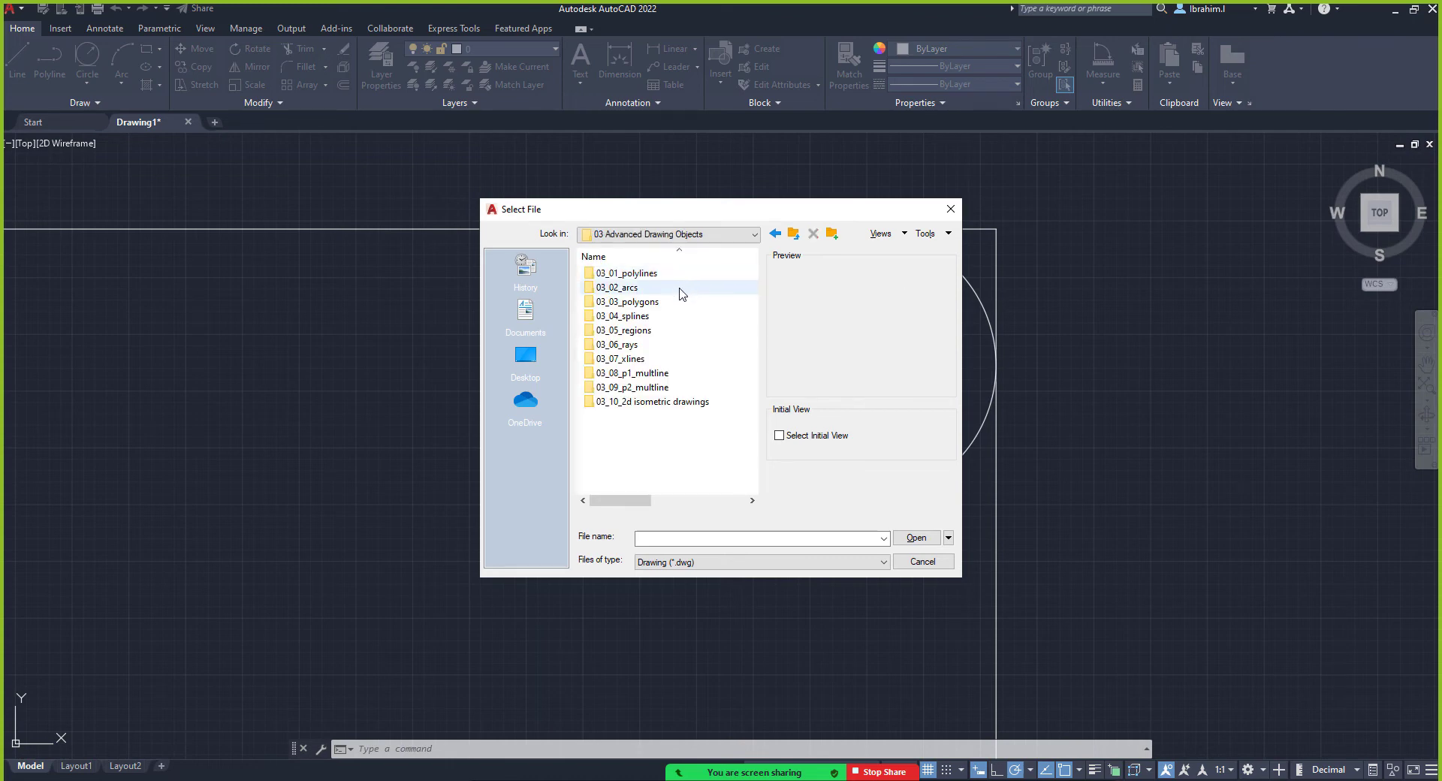
click(678, 289)
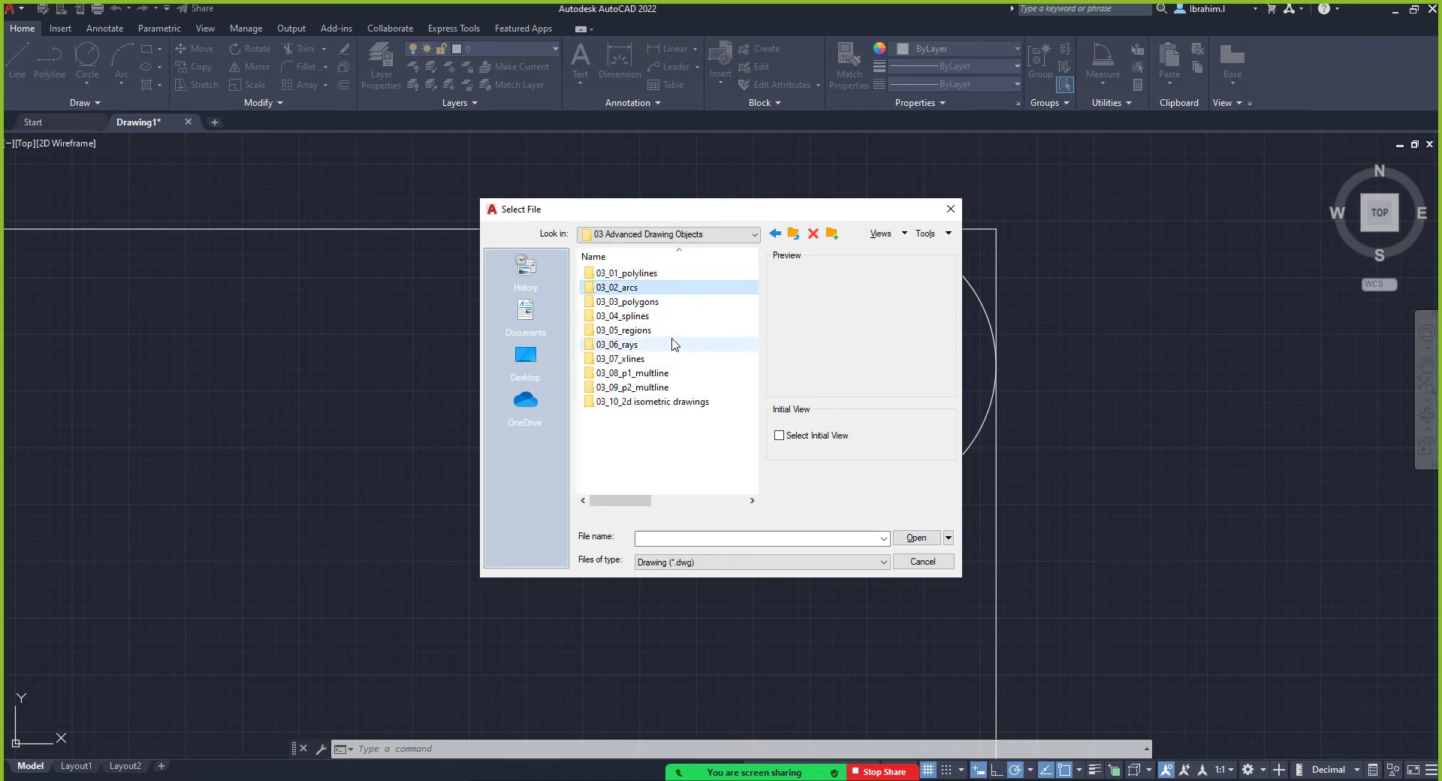
click(917, 538)
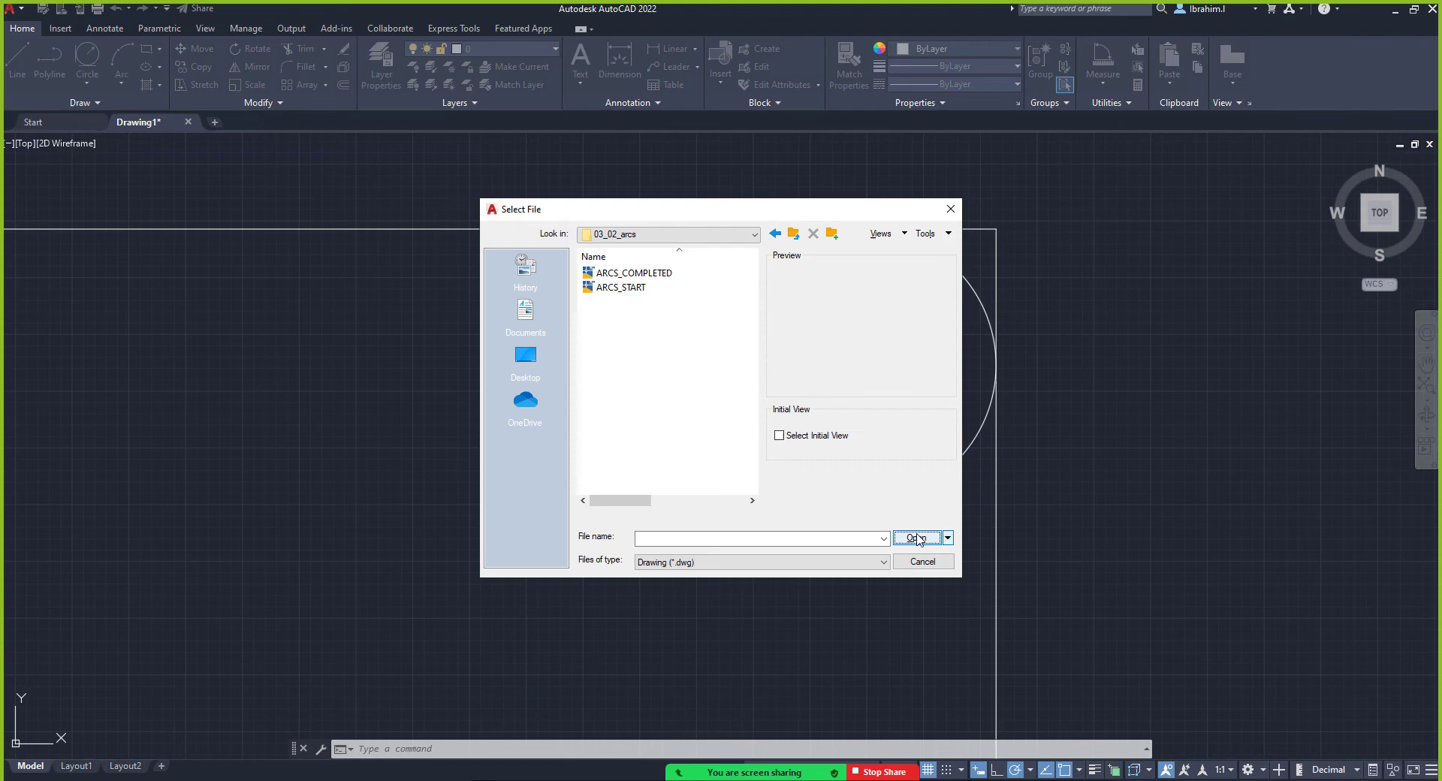
click(621, 287)
click(915, 538)
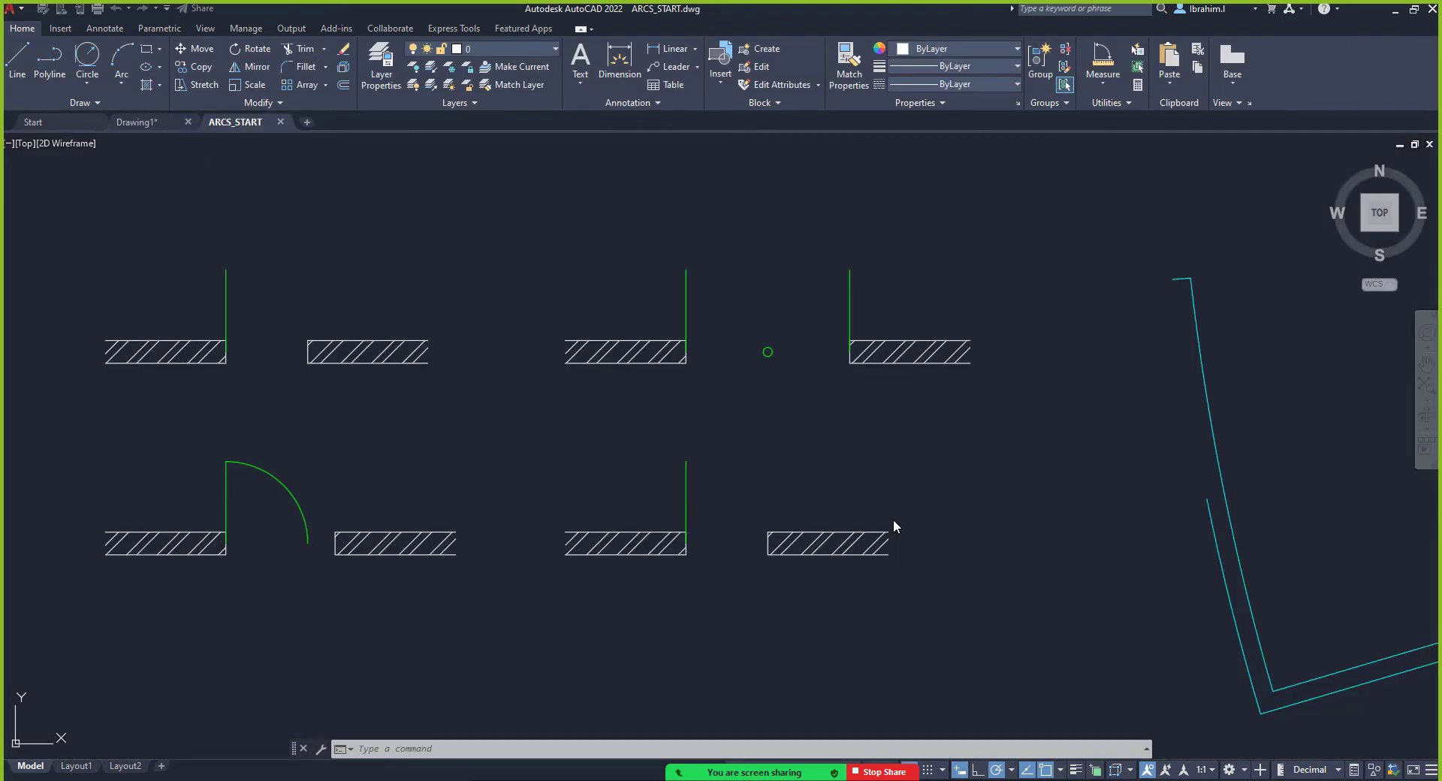
scroll(897, 520, down, 2)
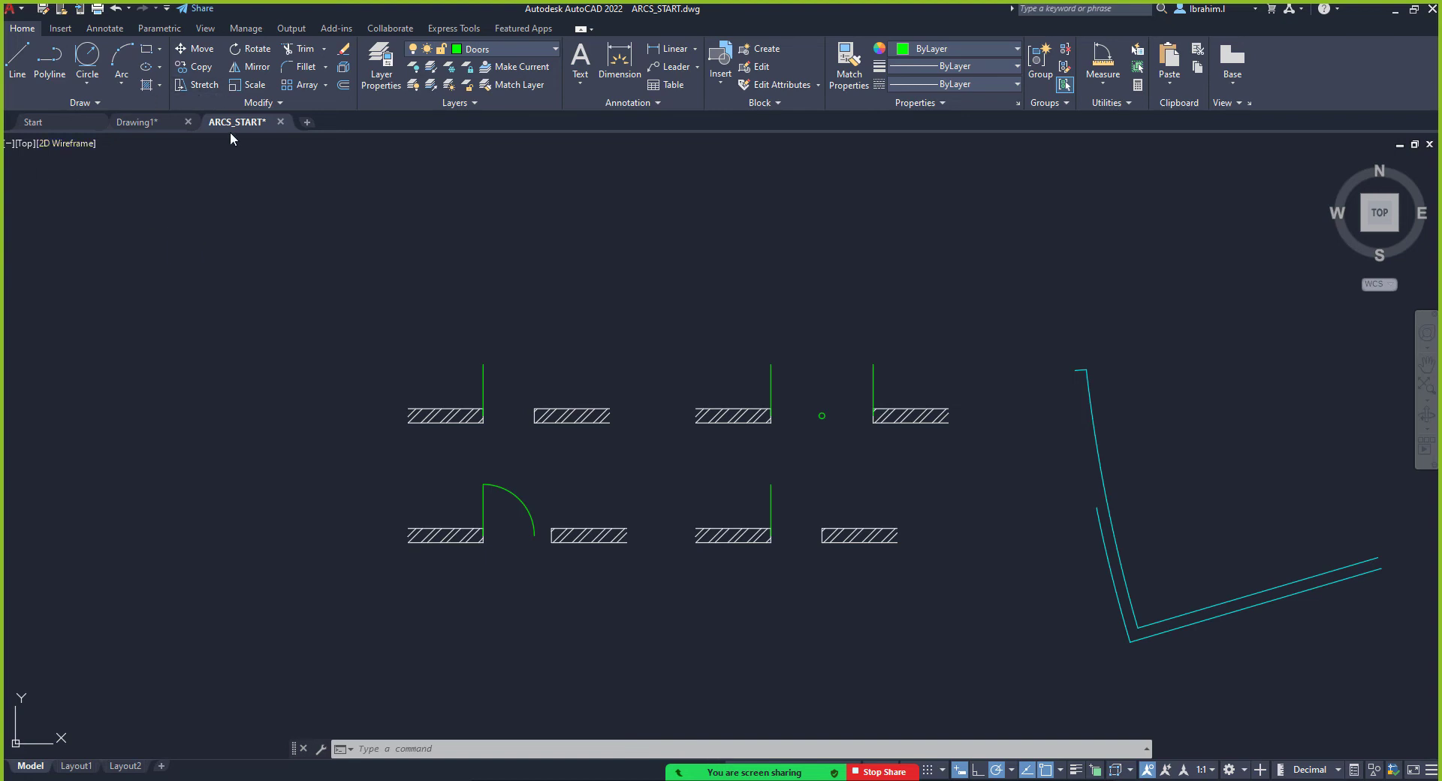
click(125, 83)
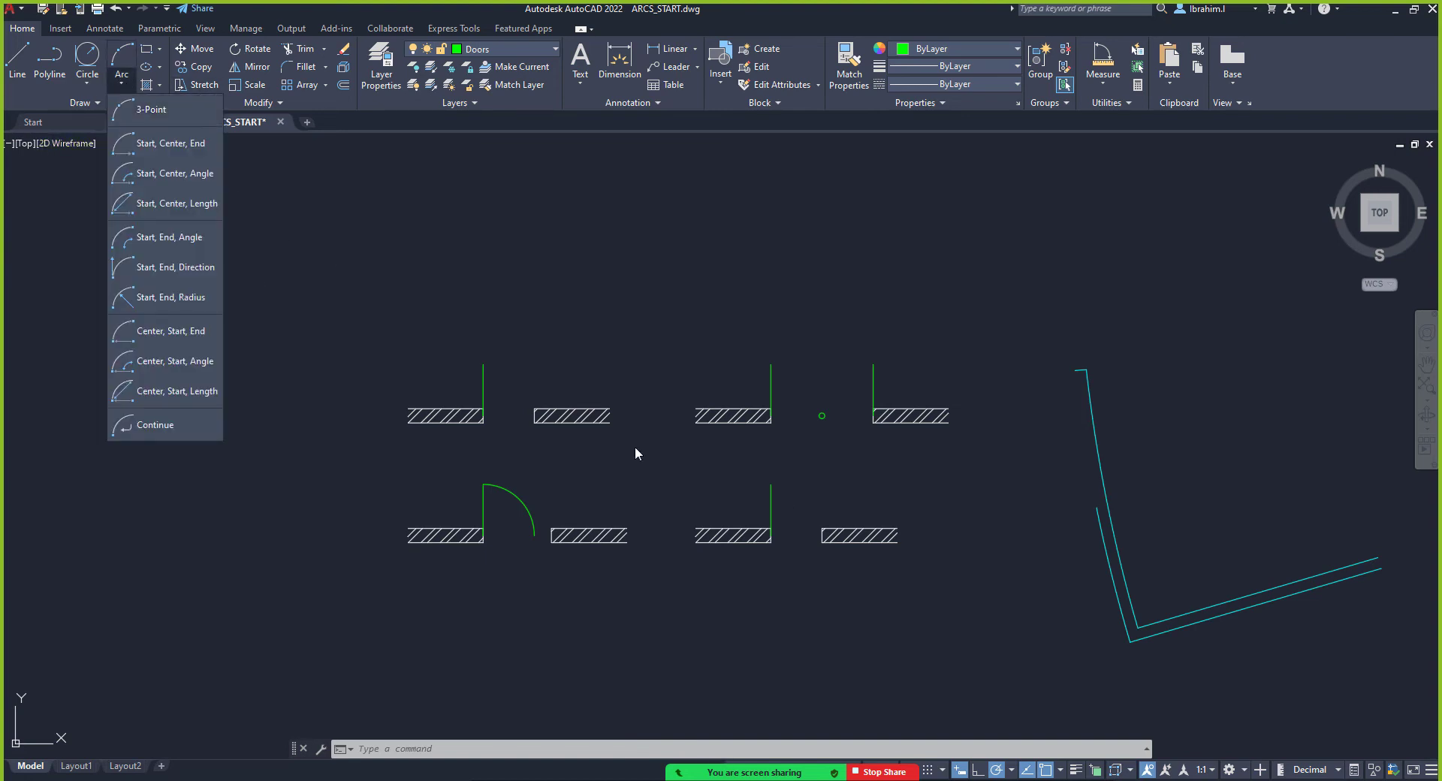
scroll(516, 414, up, 5)
scroll(518, 421, down, 4)
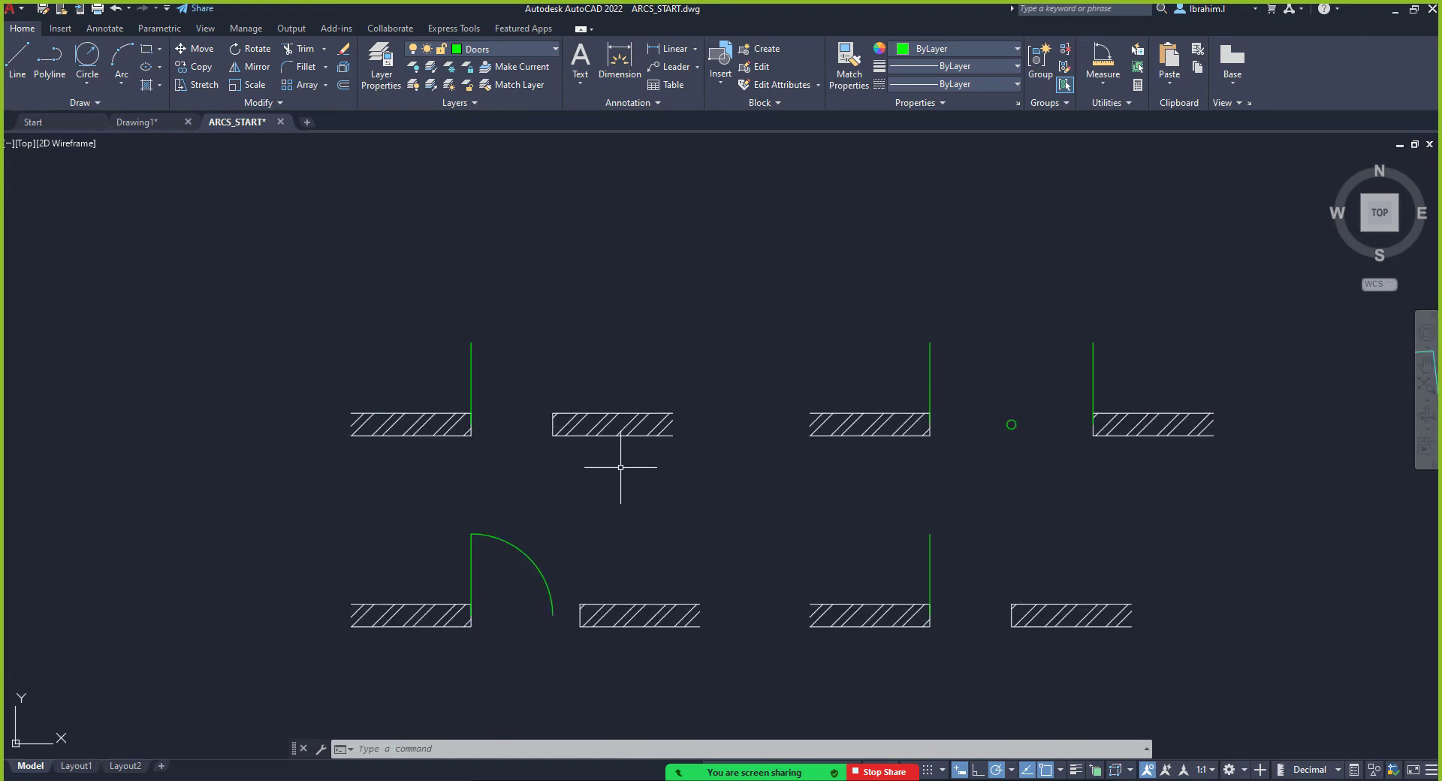
scroll(555, 451, up, 3)
scroll(531, 390, down, 2)
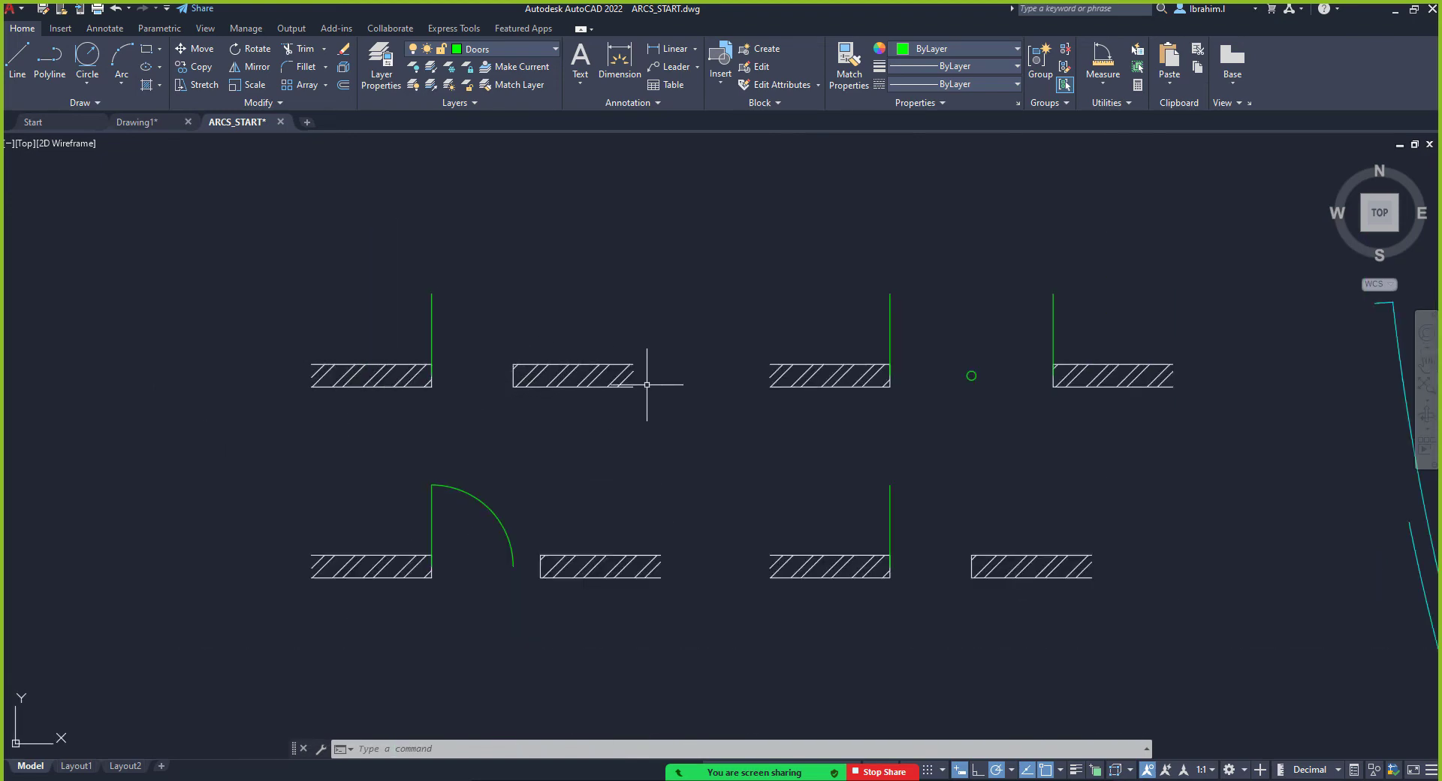
Begin a Start, End, Radius arc from the upper-left door line's top end to the midpoint of the opposite wall's end face
click(121, 84)
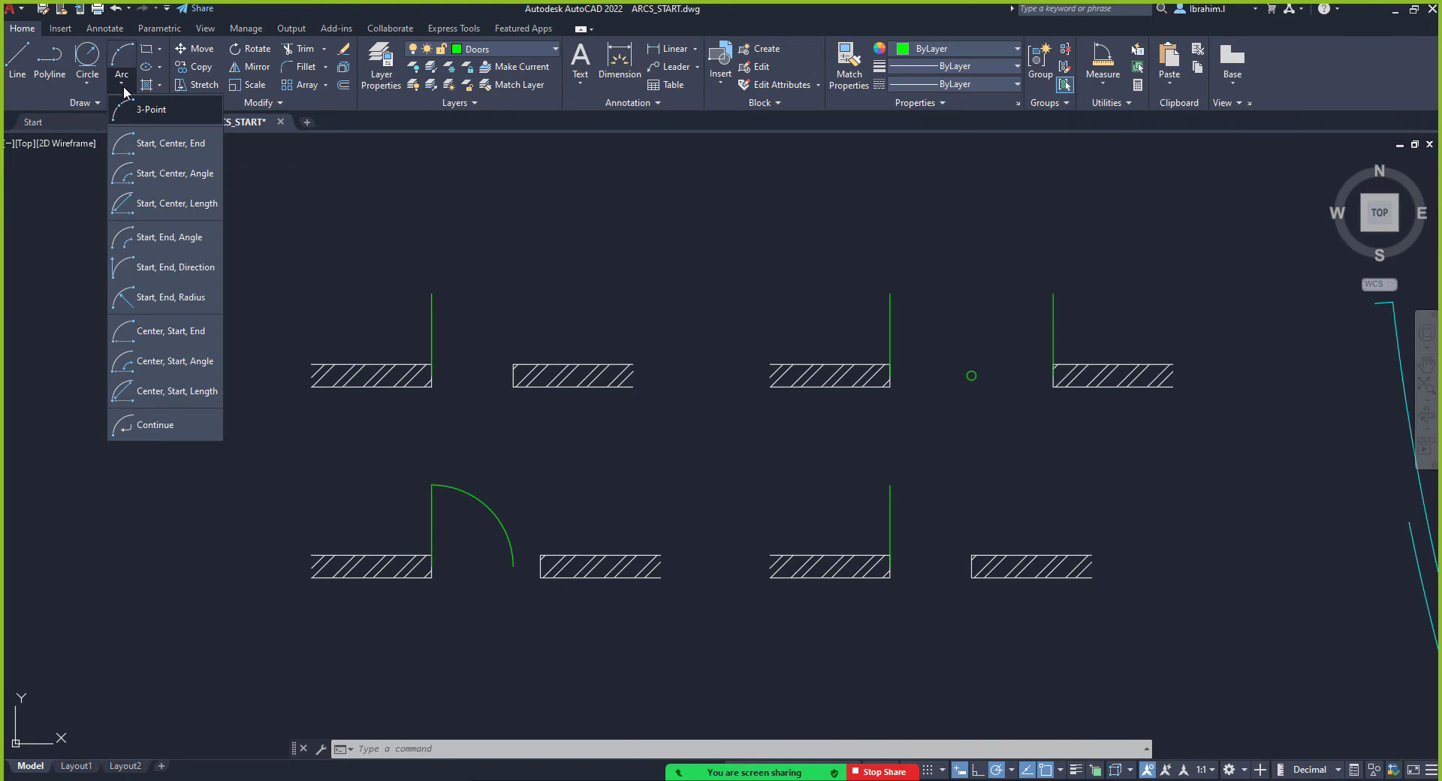
click(191, 297)
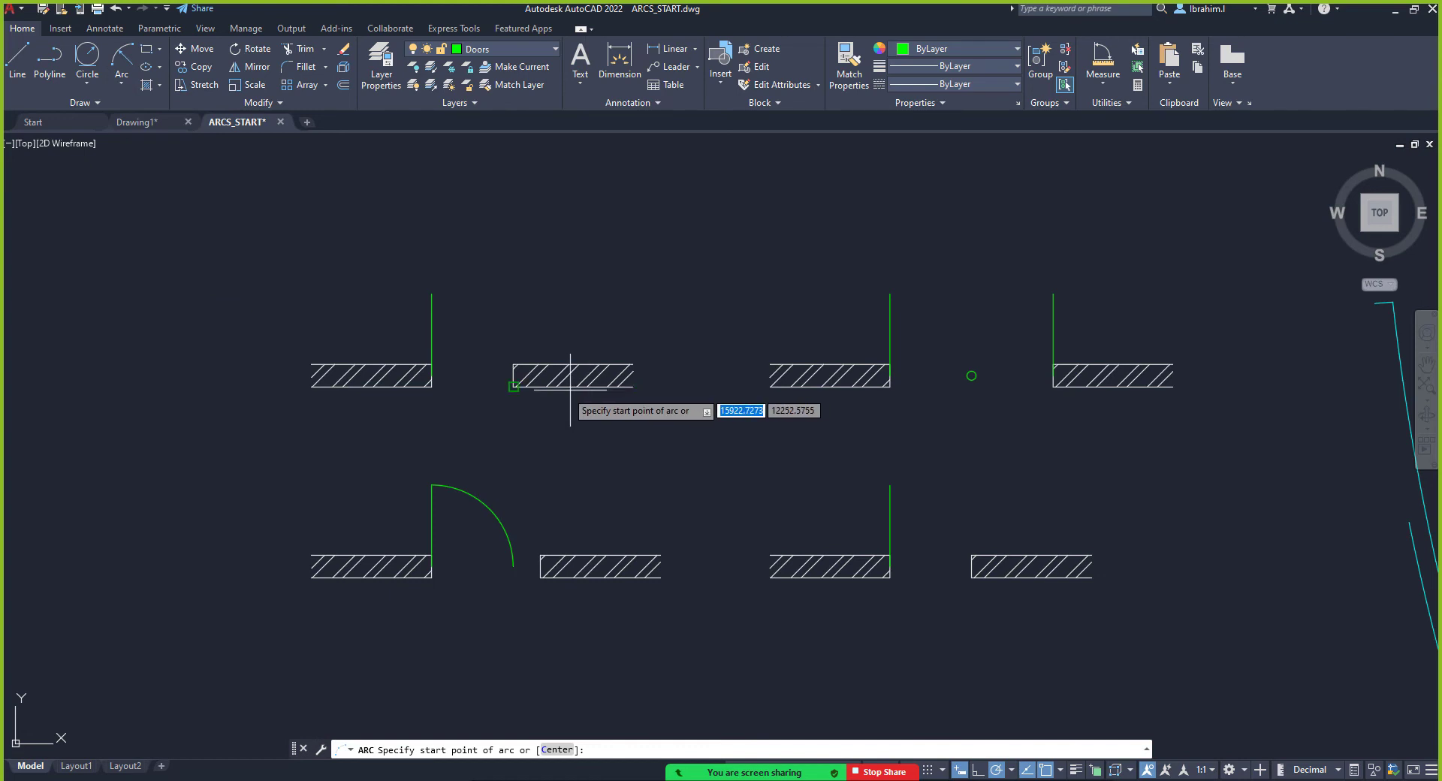
scroll(495, 338, up, 5)
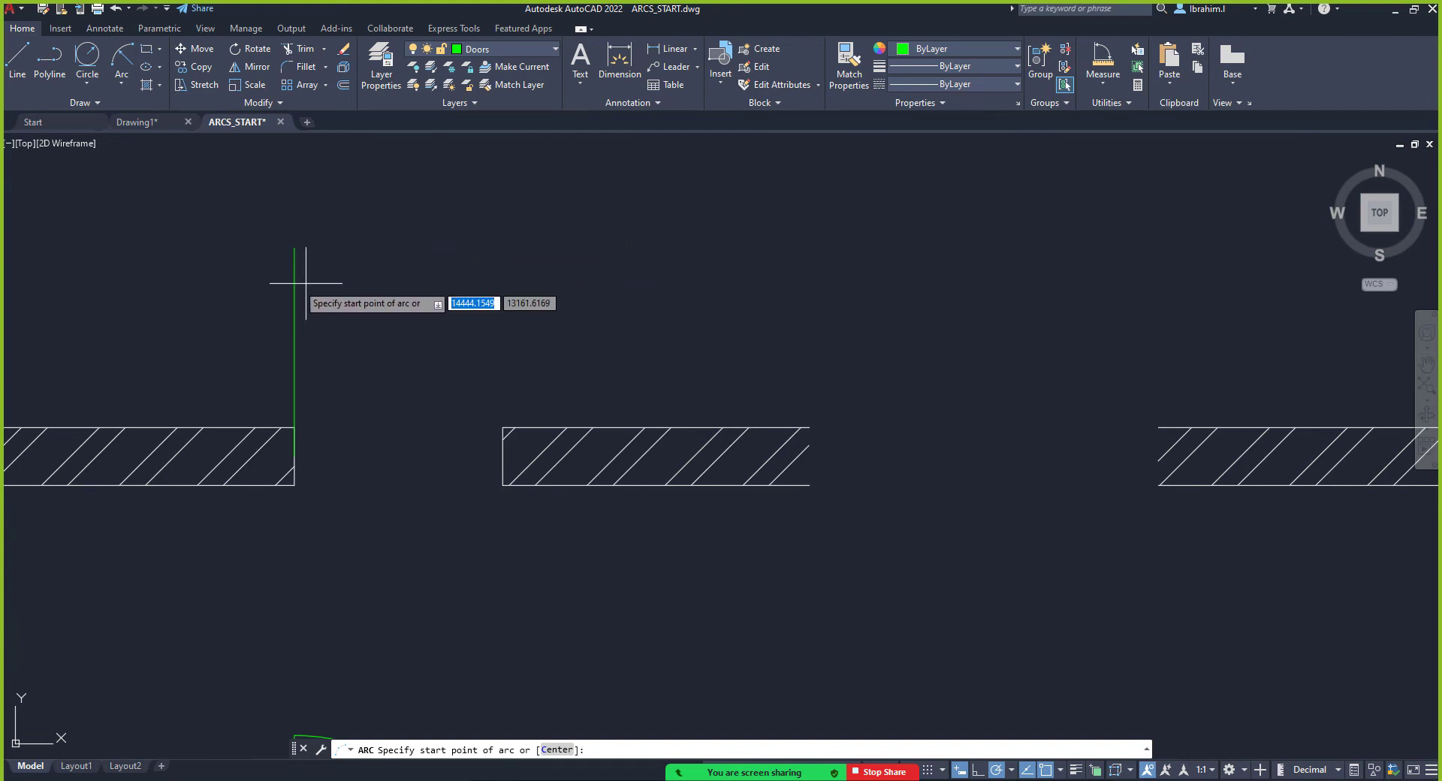
click(294, 247)
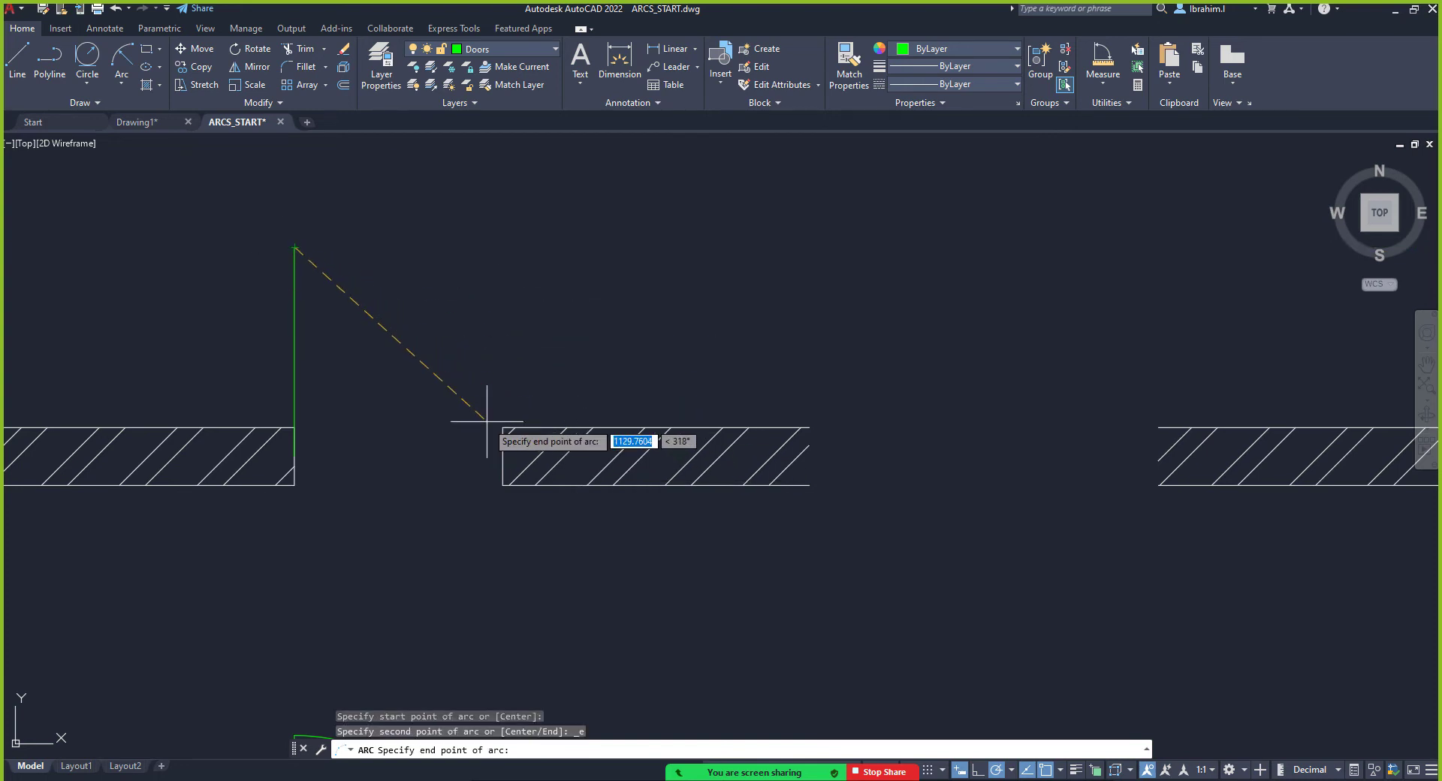
scroll(492, 428, up, 5)
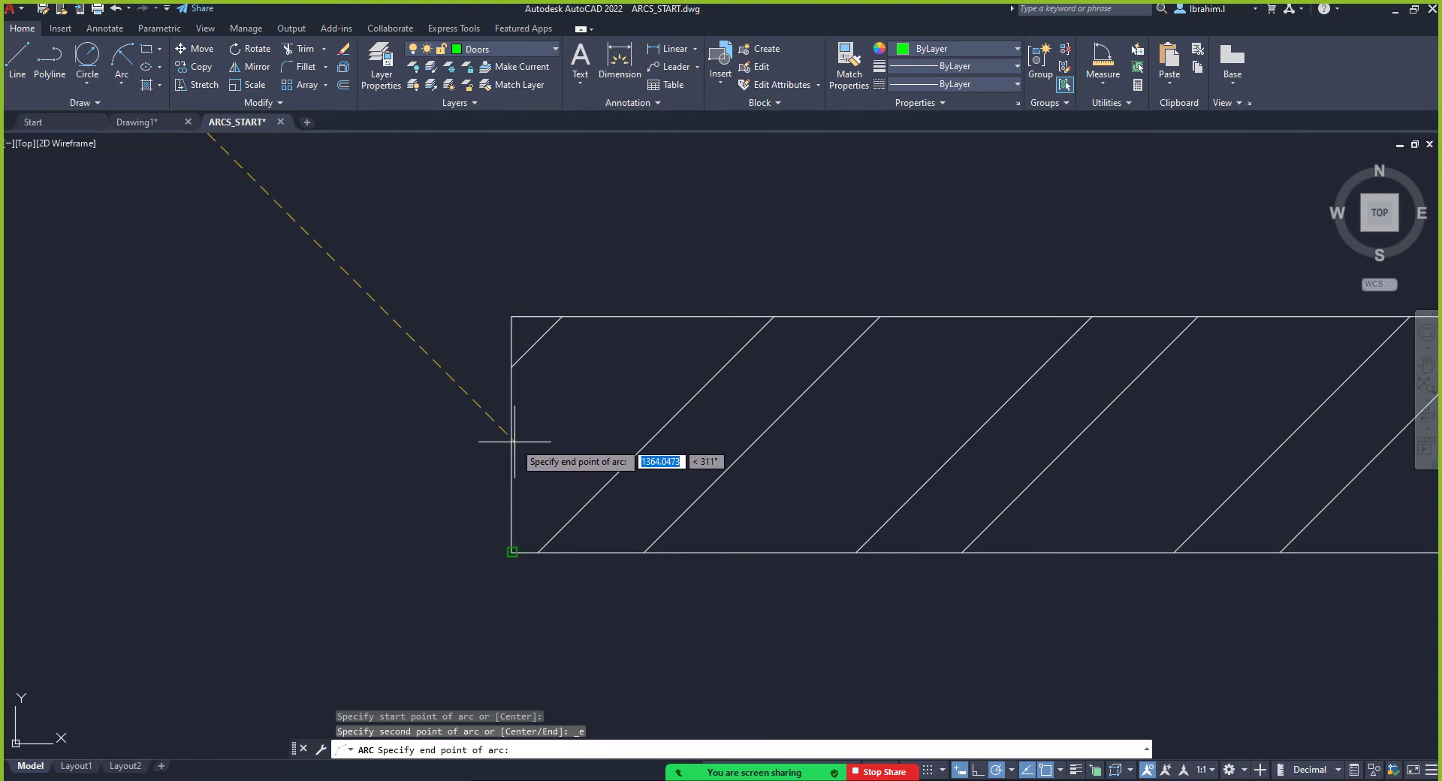
click(1060, 770)
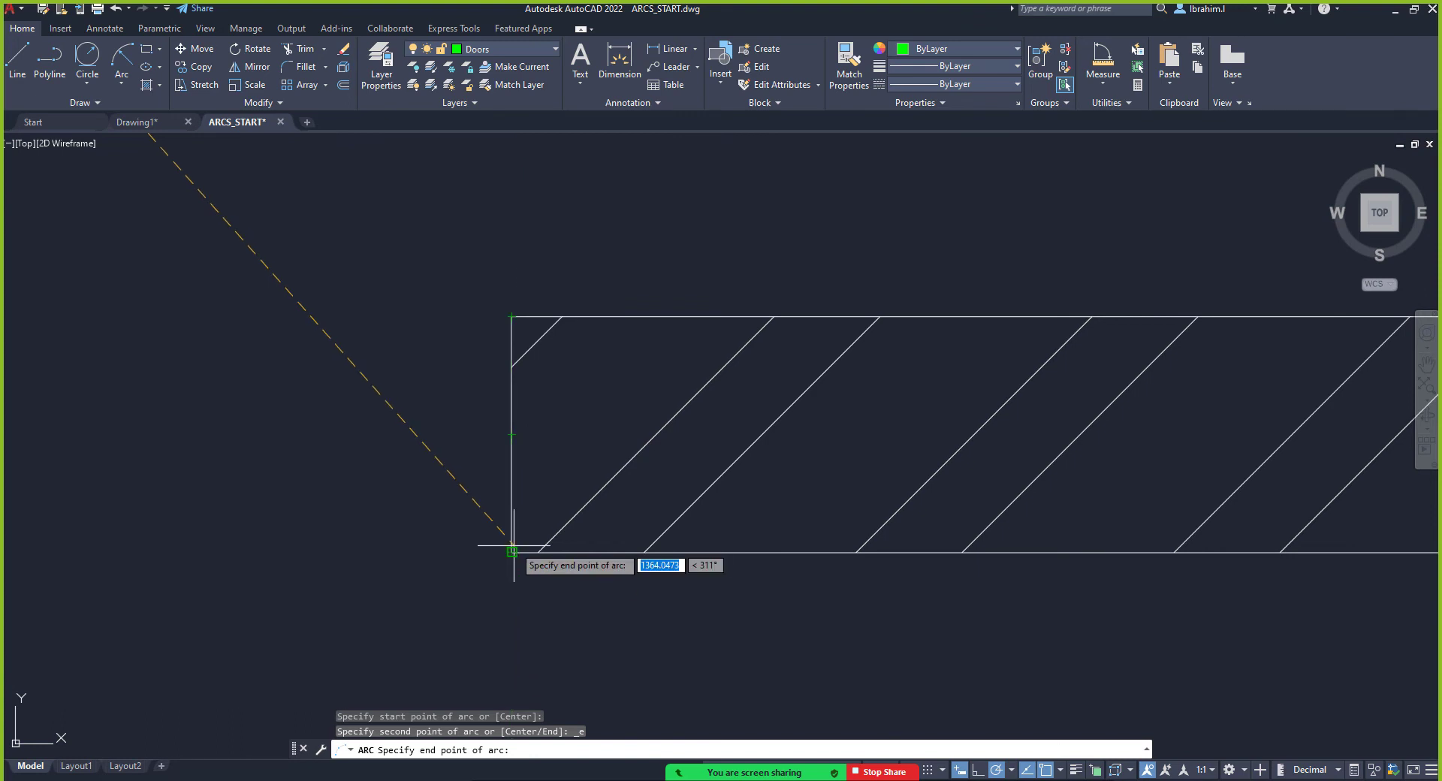
scroll(642, 533, down, 2)
scroll(491, 530, up, 5)
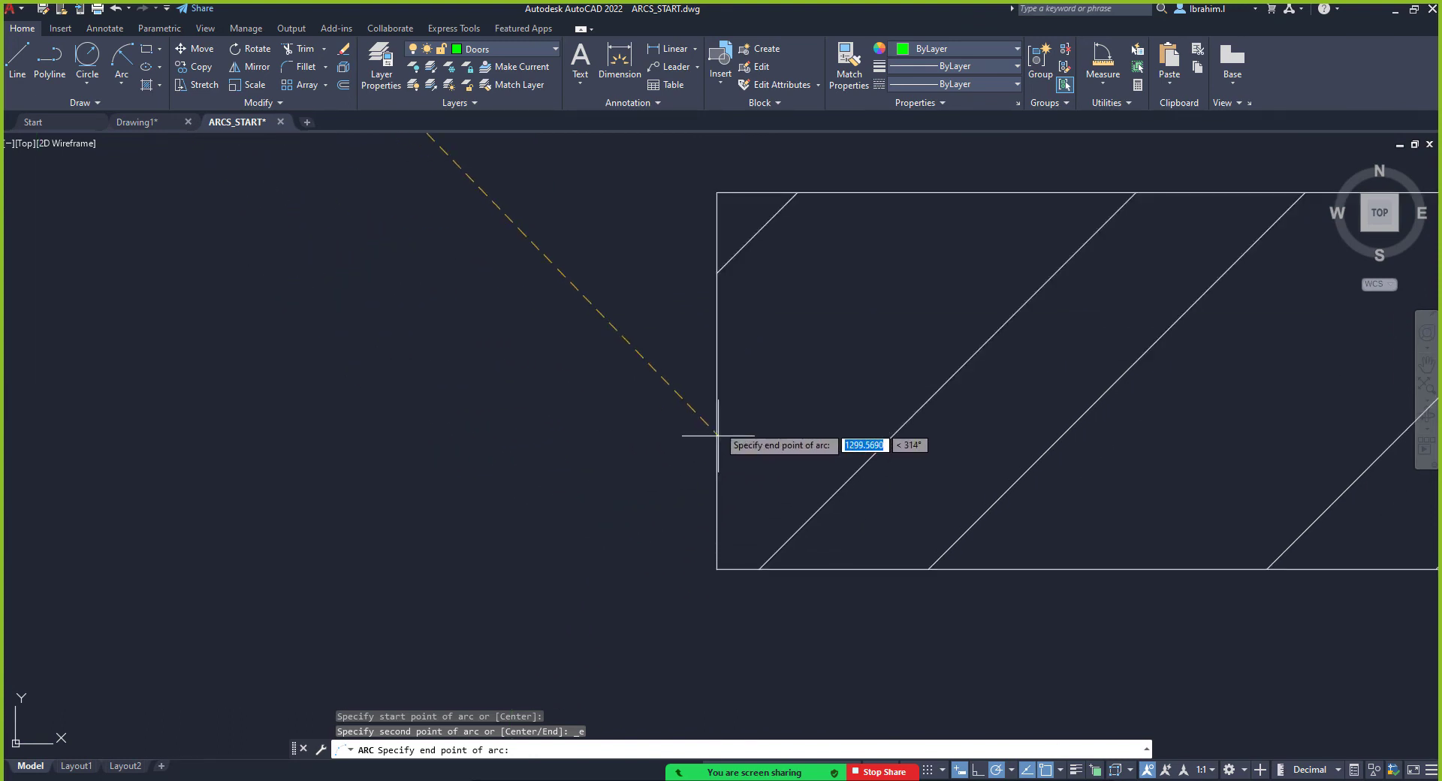
click(712, 385)
Try a radius of 90 for the door swing arc, then cancel the Arc command
scroll(728, 501, down, 1)
scroll(605, 428, down, 3)
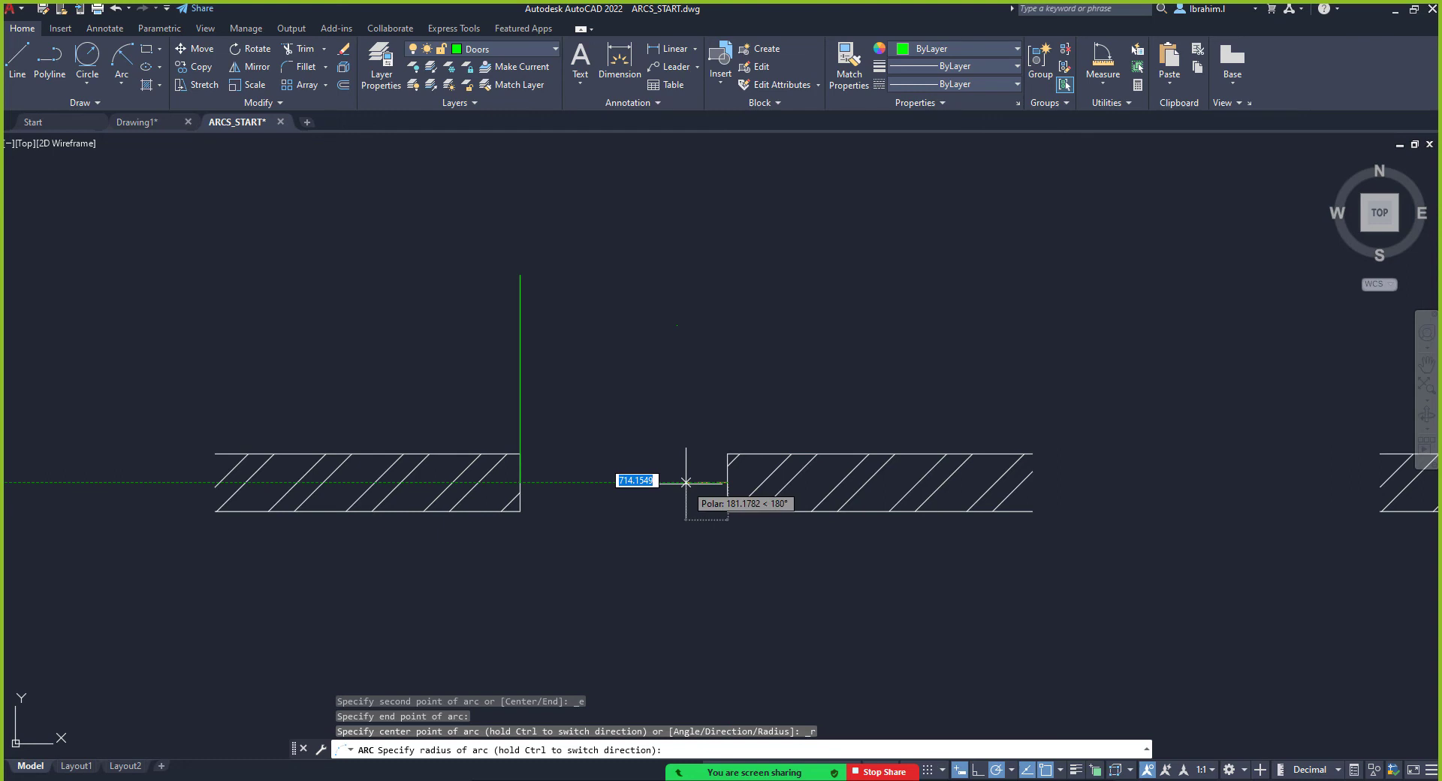
text(90)
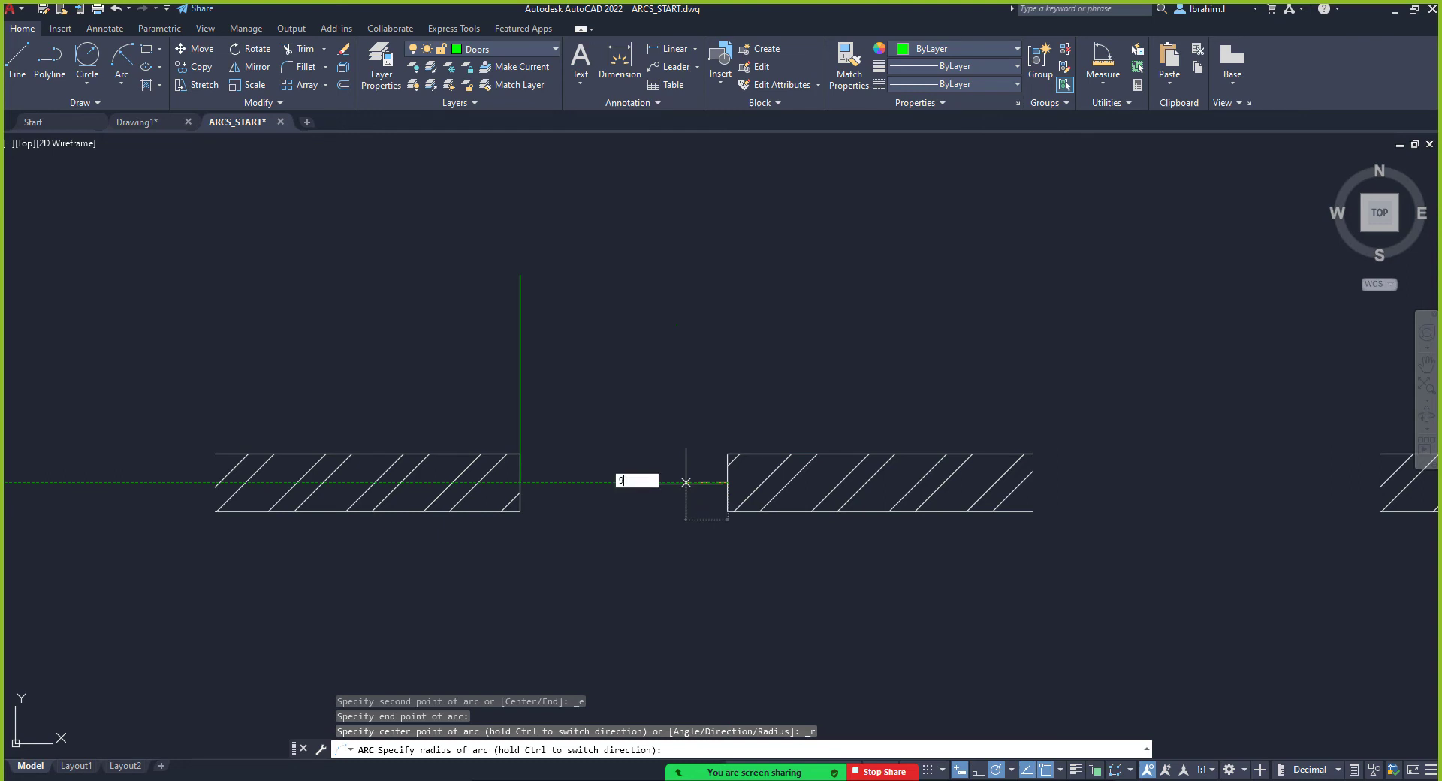
key(Return)
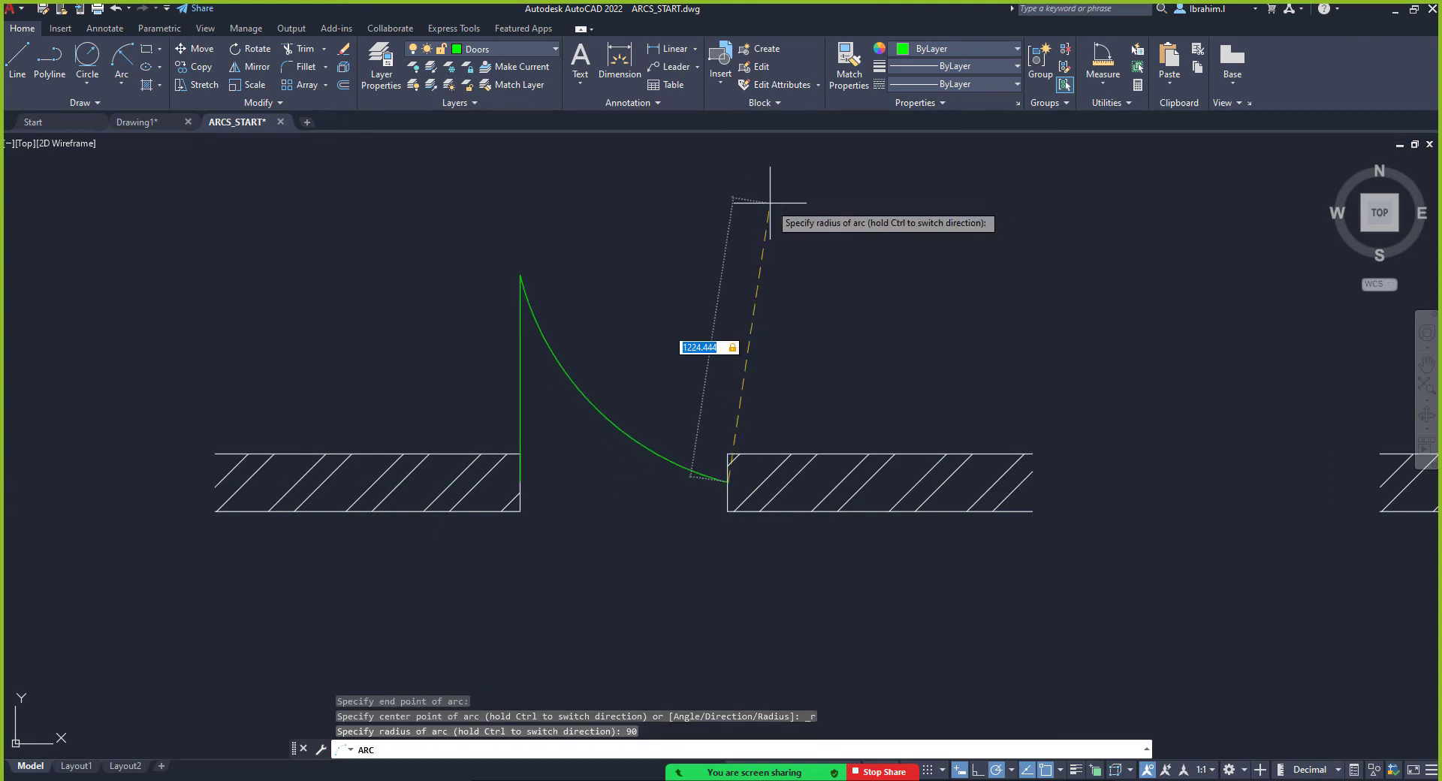
text(90)
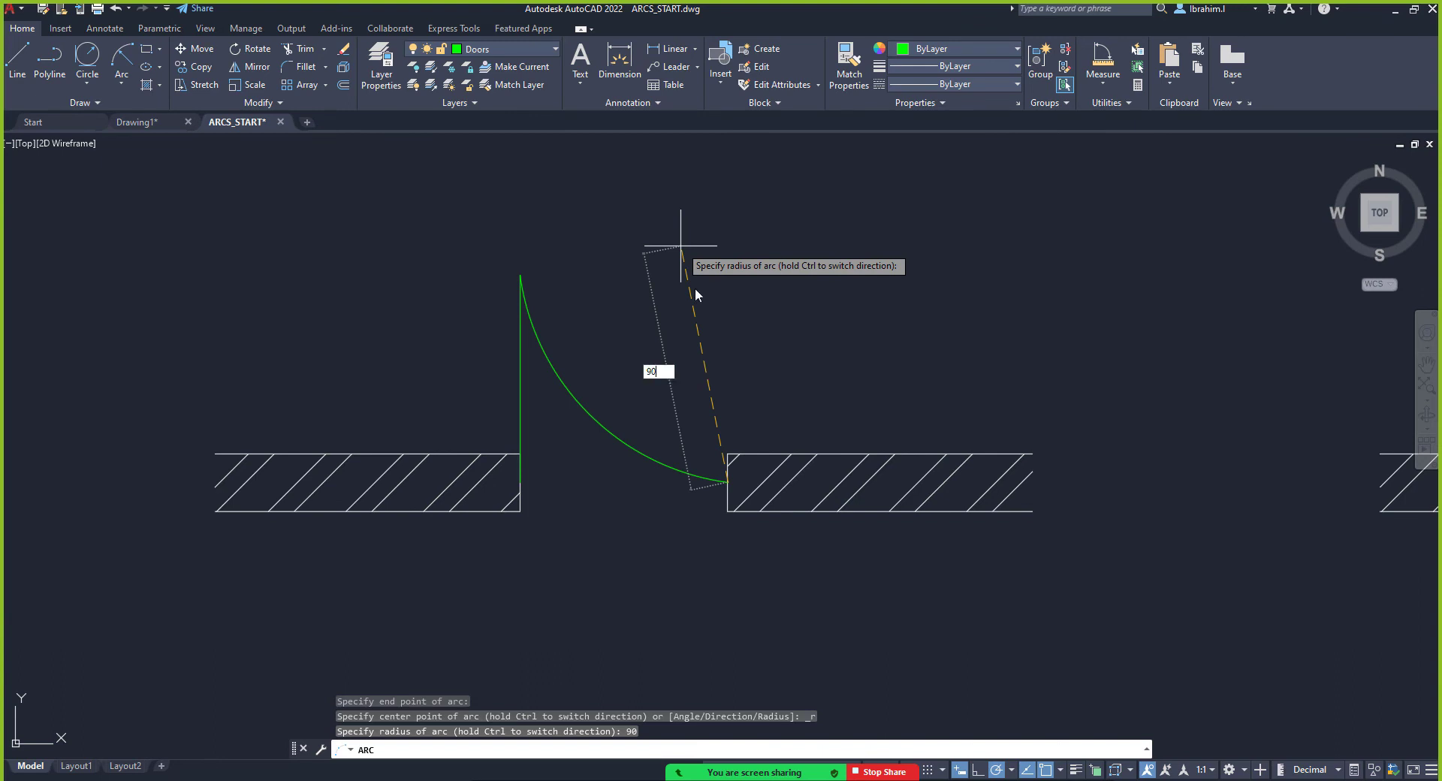
key(Escape)
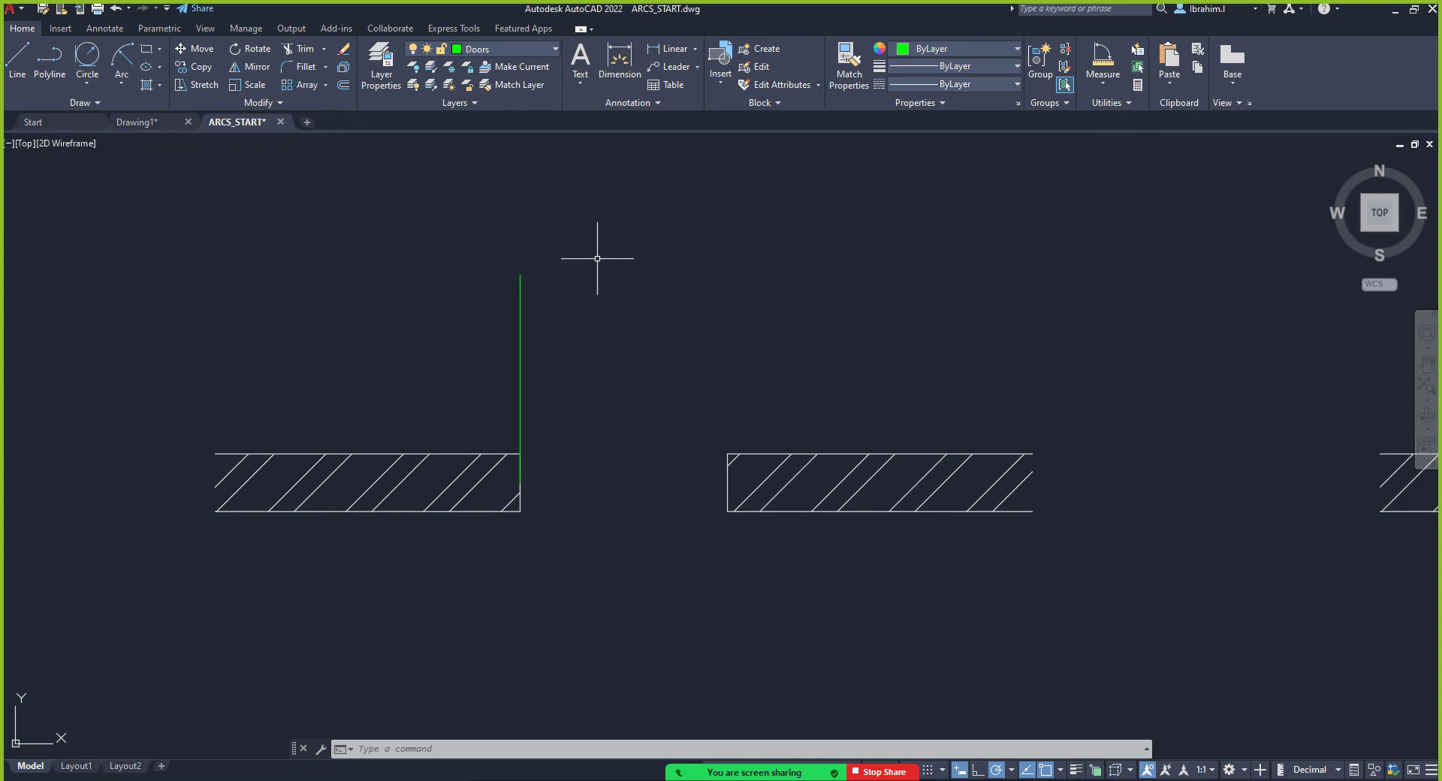
Draw a rectangle by two opposite corners in the empty area above the upper row of door openings
scroll(597, 258, down, 5)
scroll(682, 321, up, 3)
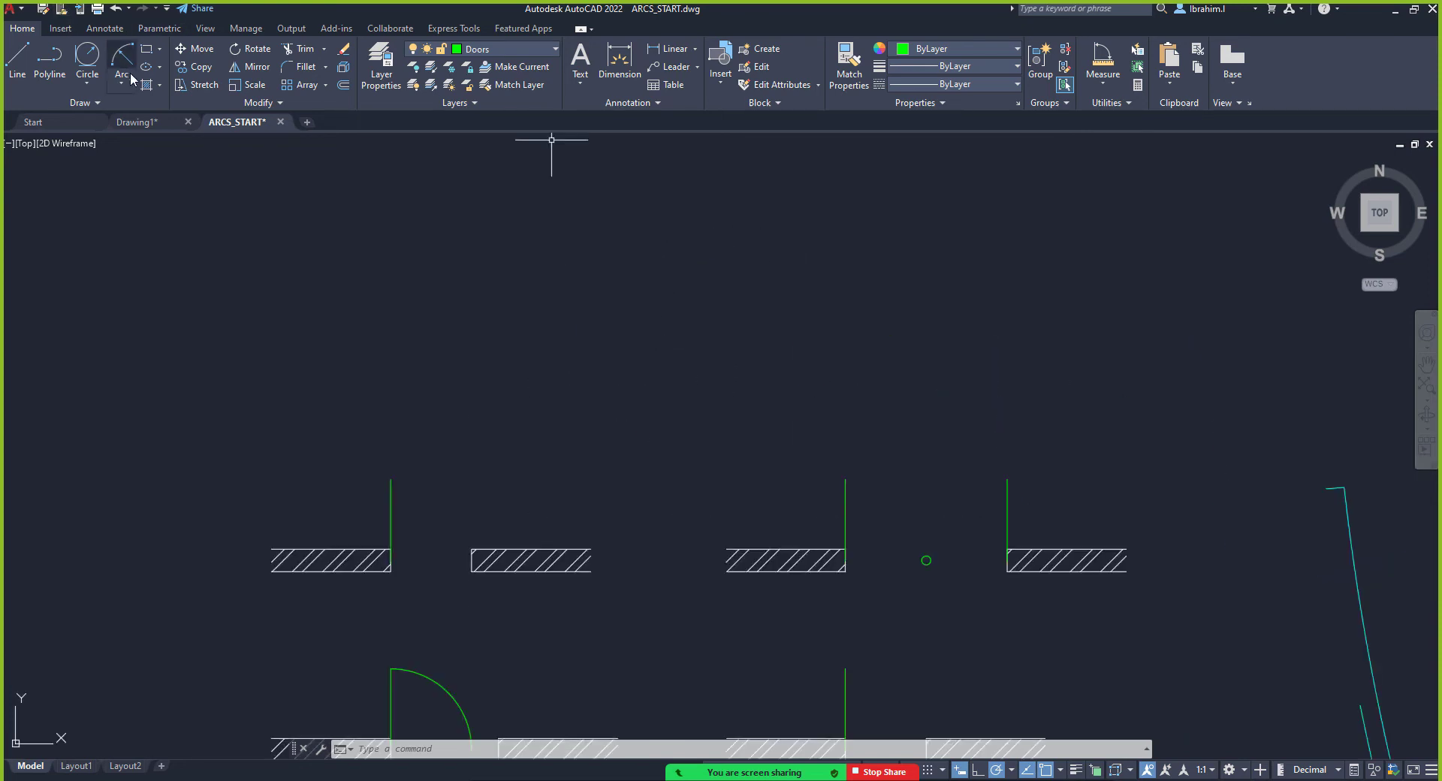
click(150, 52)
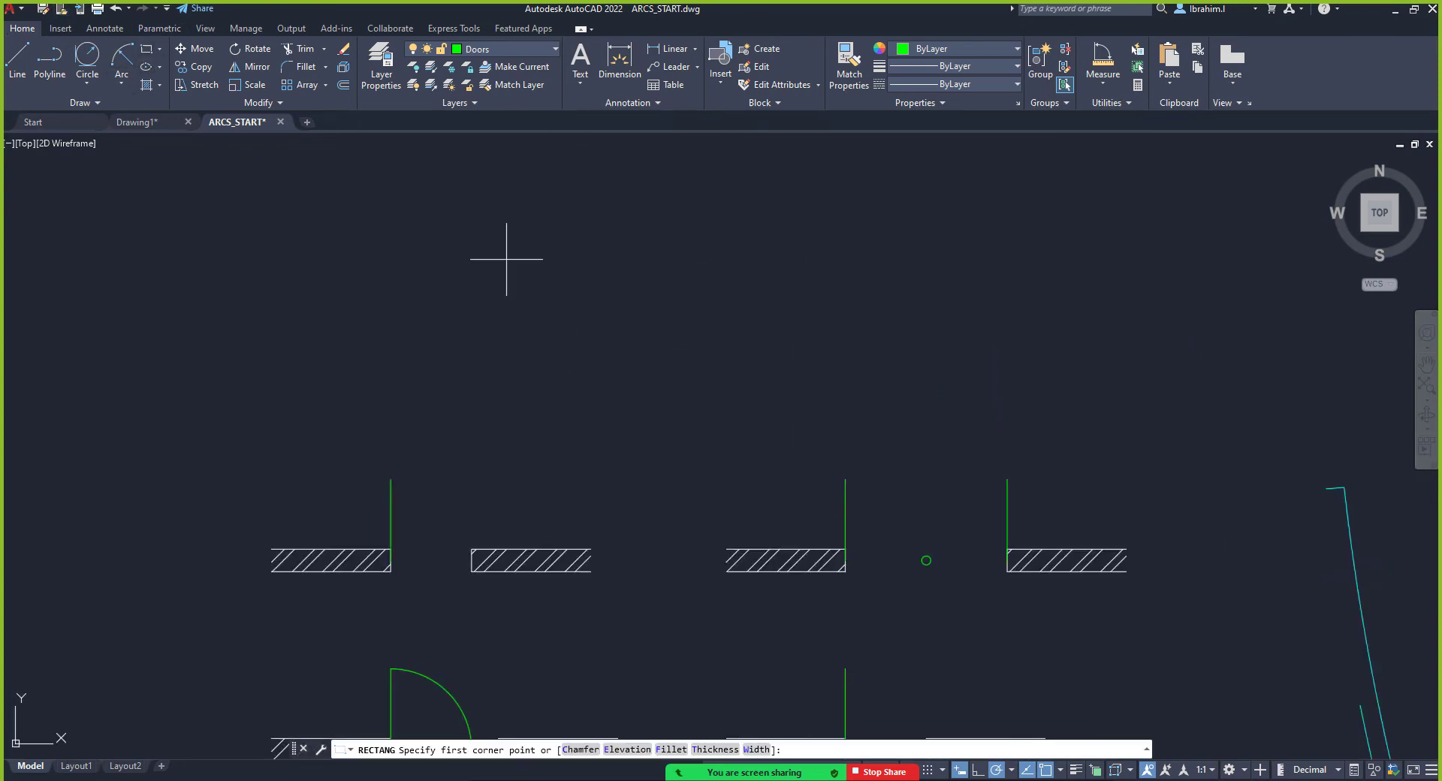
click(573, 236)
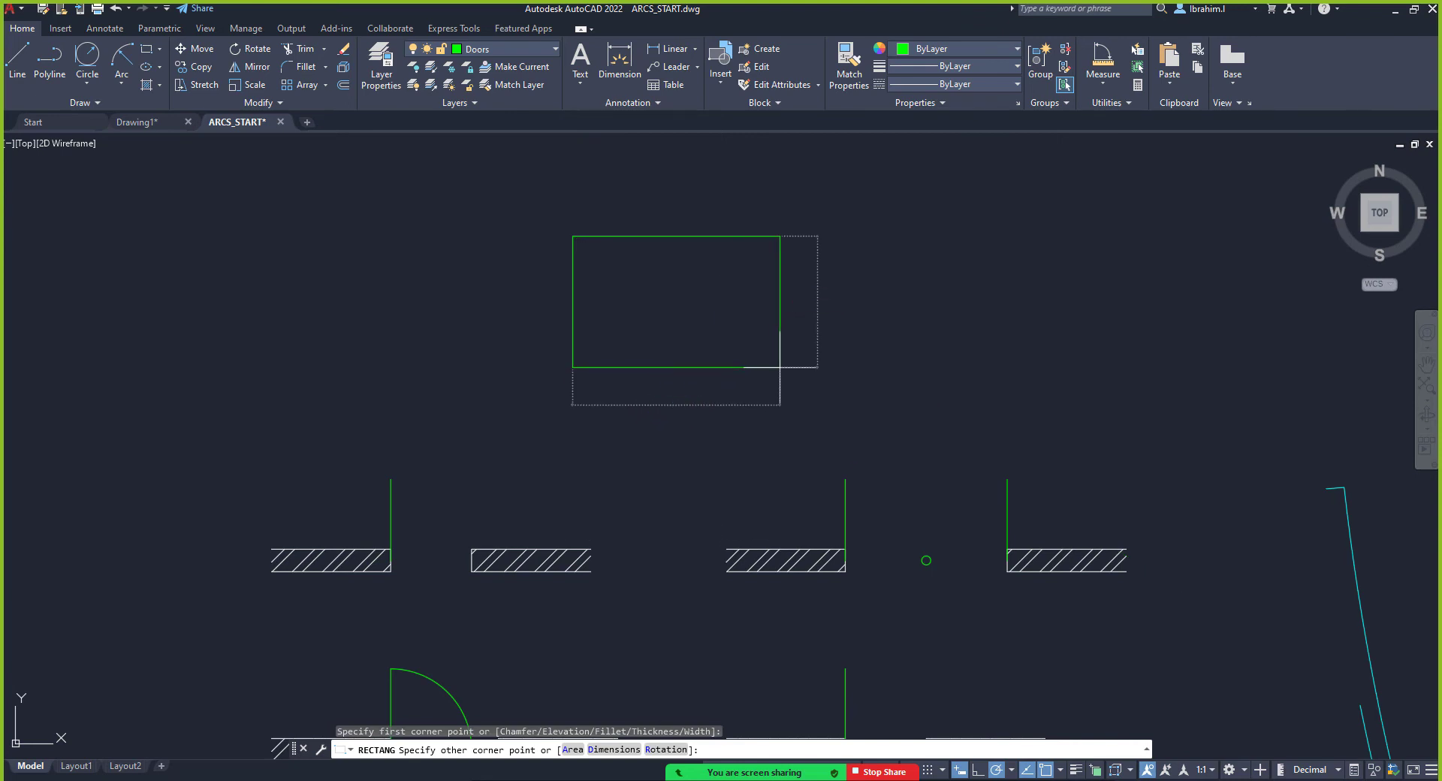
click(779, 368)
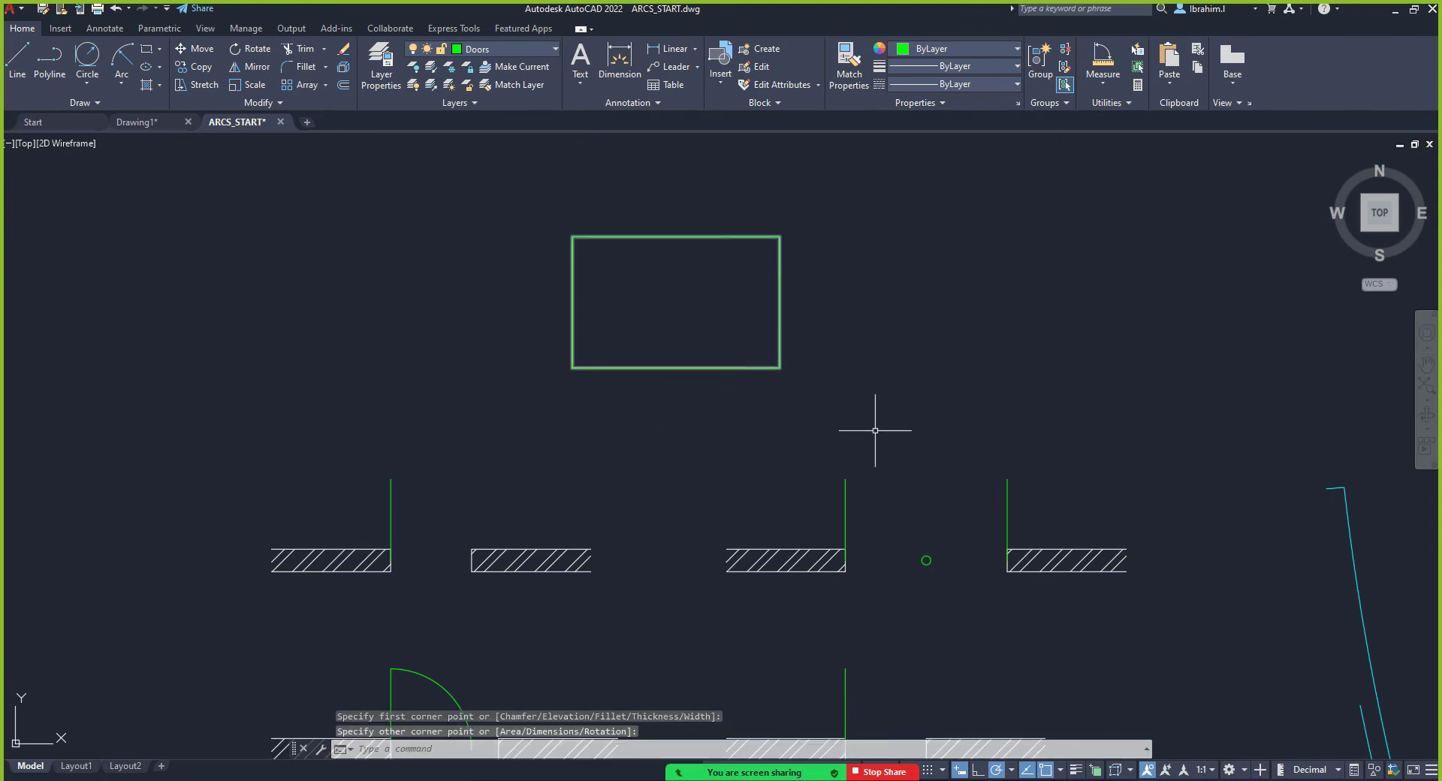
Trim away the rectangle's left and right sides, keeping only its two horizontal edges
click(300, 52)
click(572, 310)
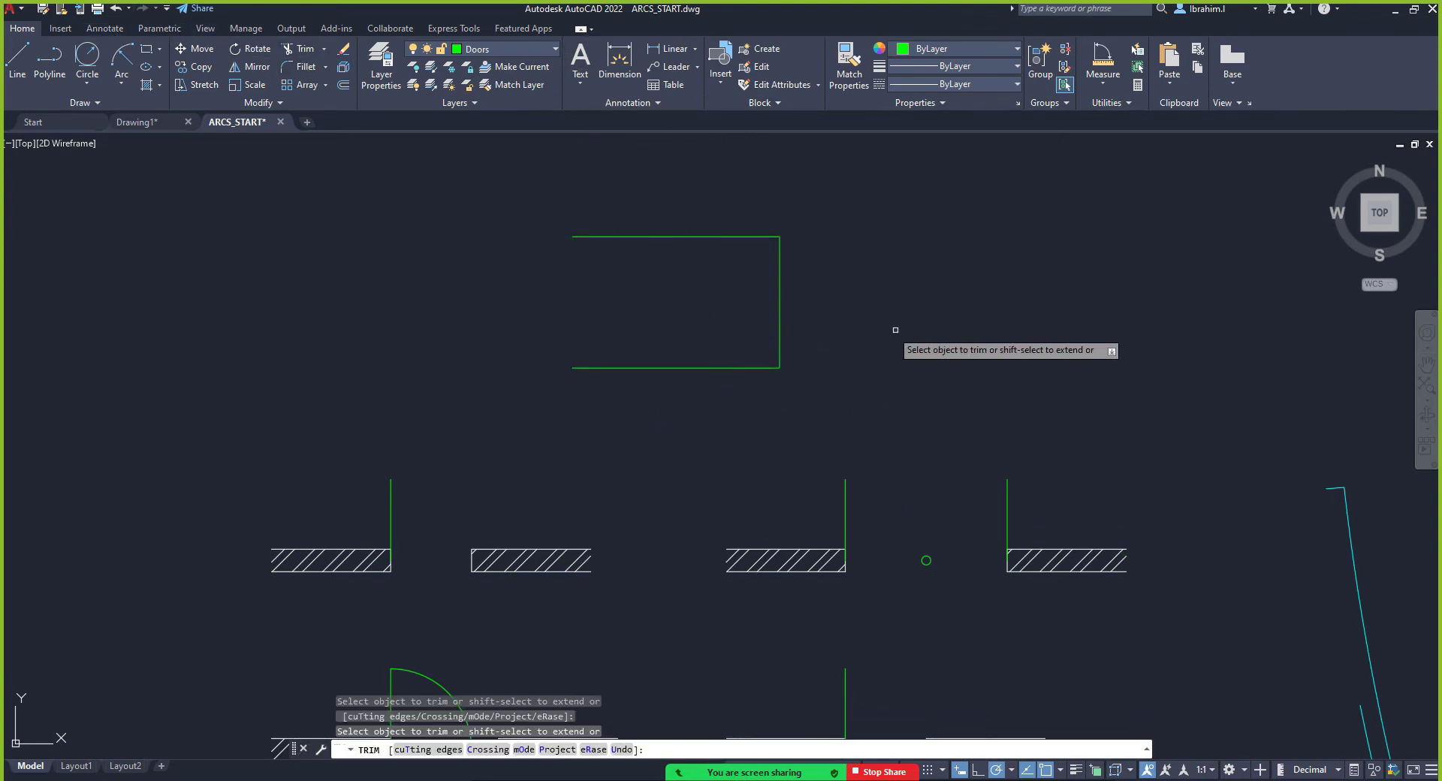
click(780, 296)
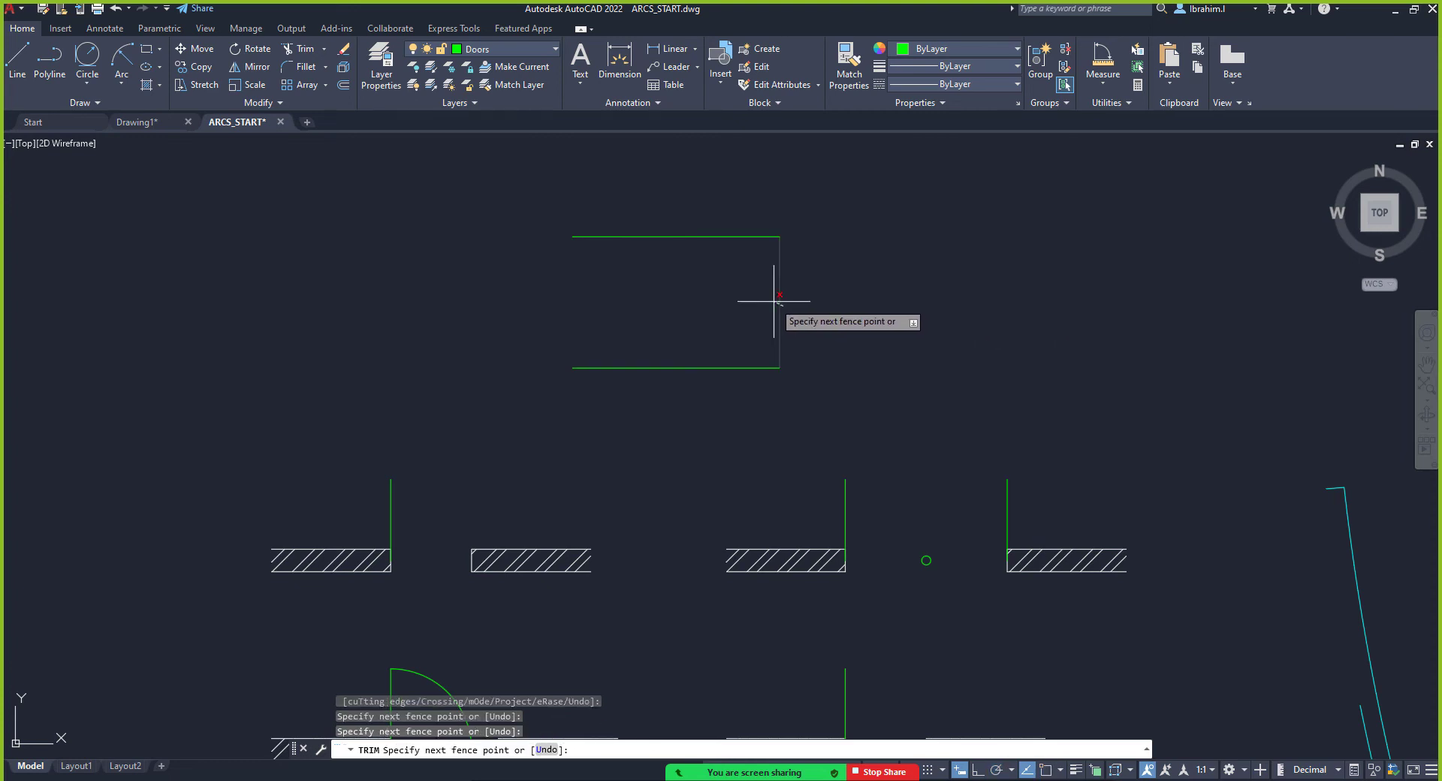
key(Return)
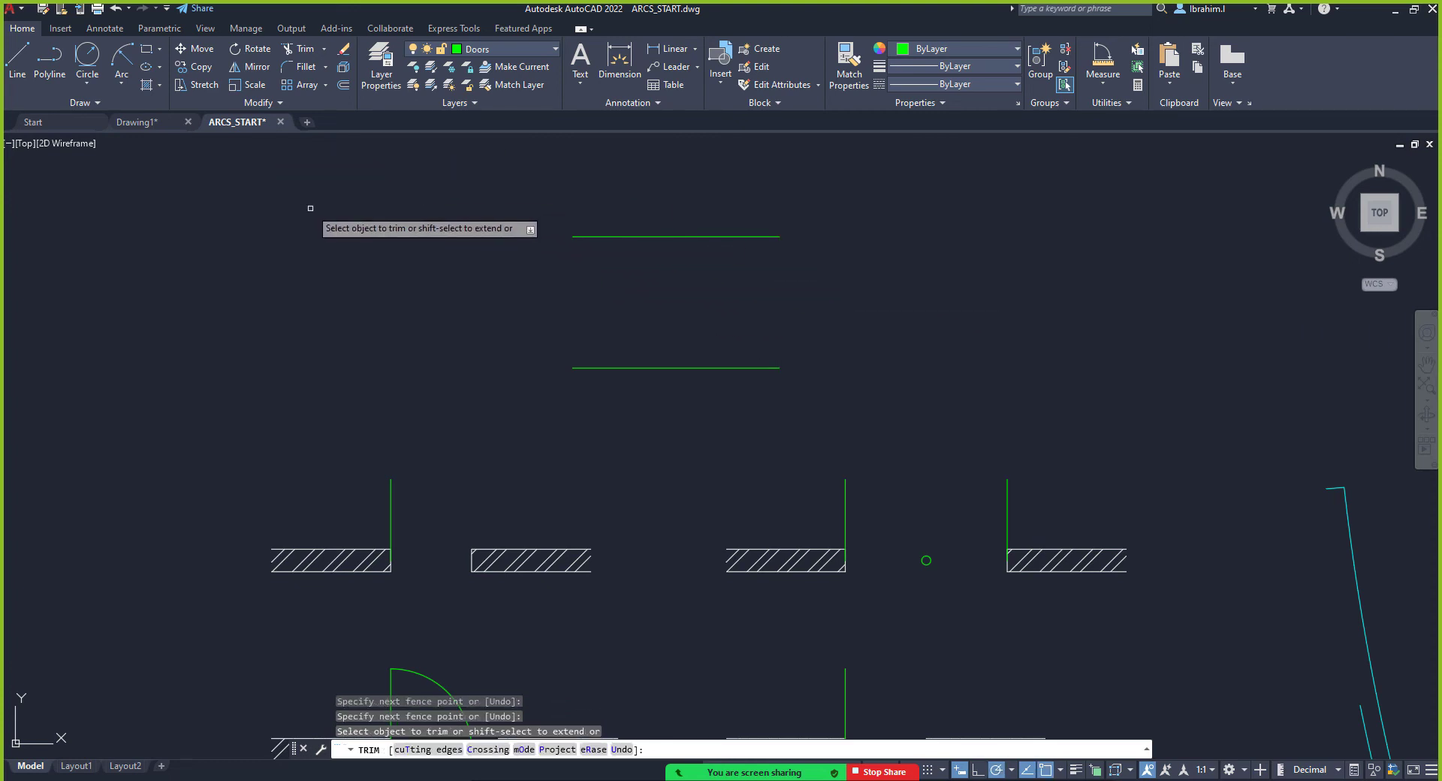
key(Escape)
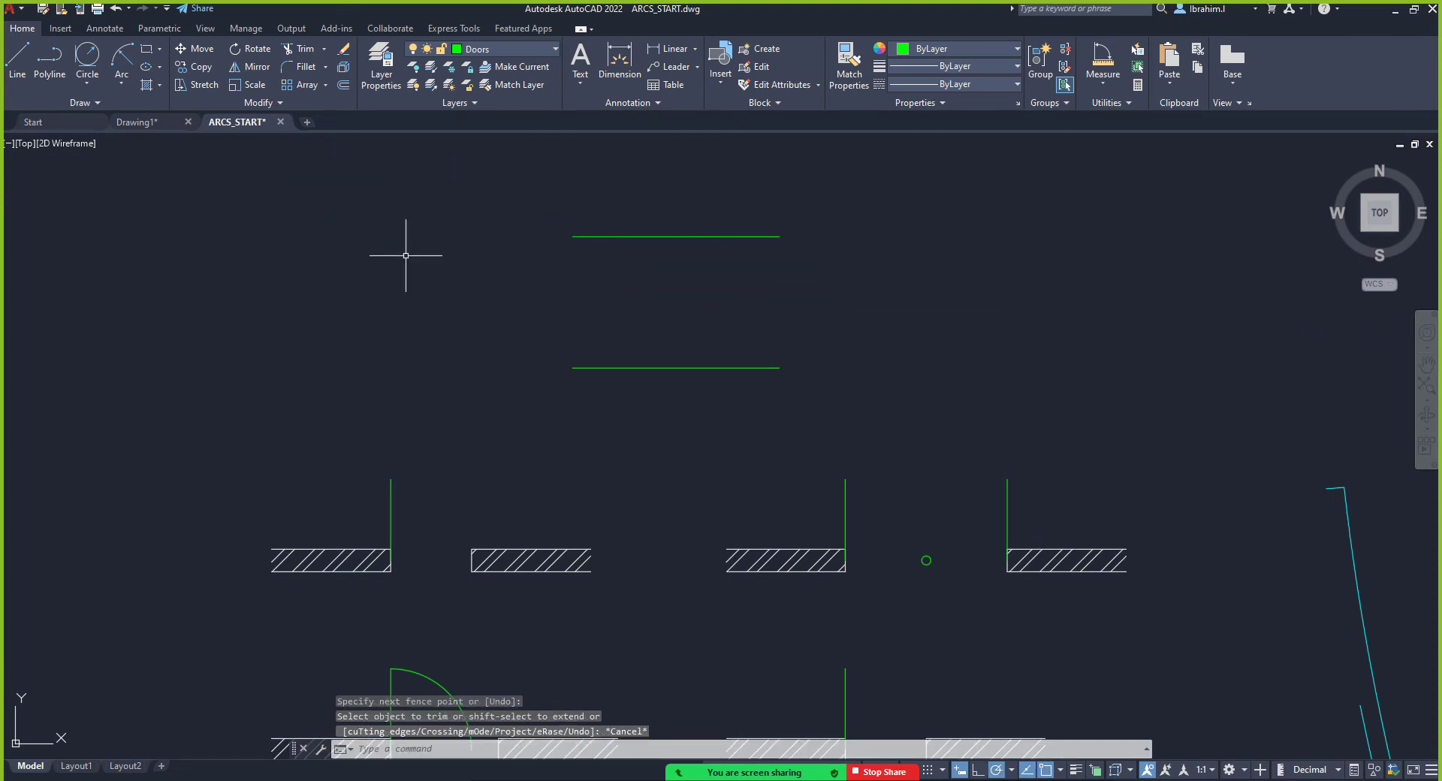
Draw a Start, End, Direction arc from the upper line's right end to the lower line's right end, with a horizontal tangent direction at the start
click(121, 78)
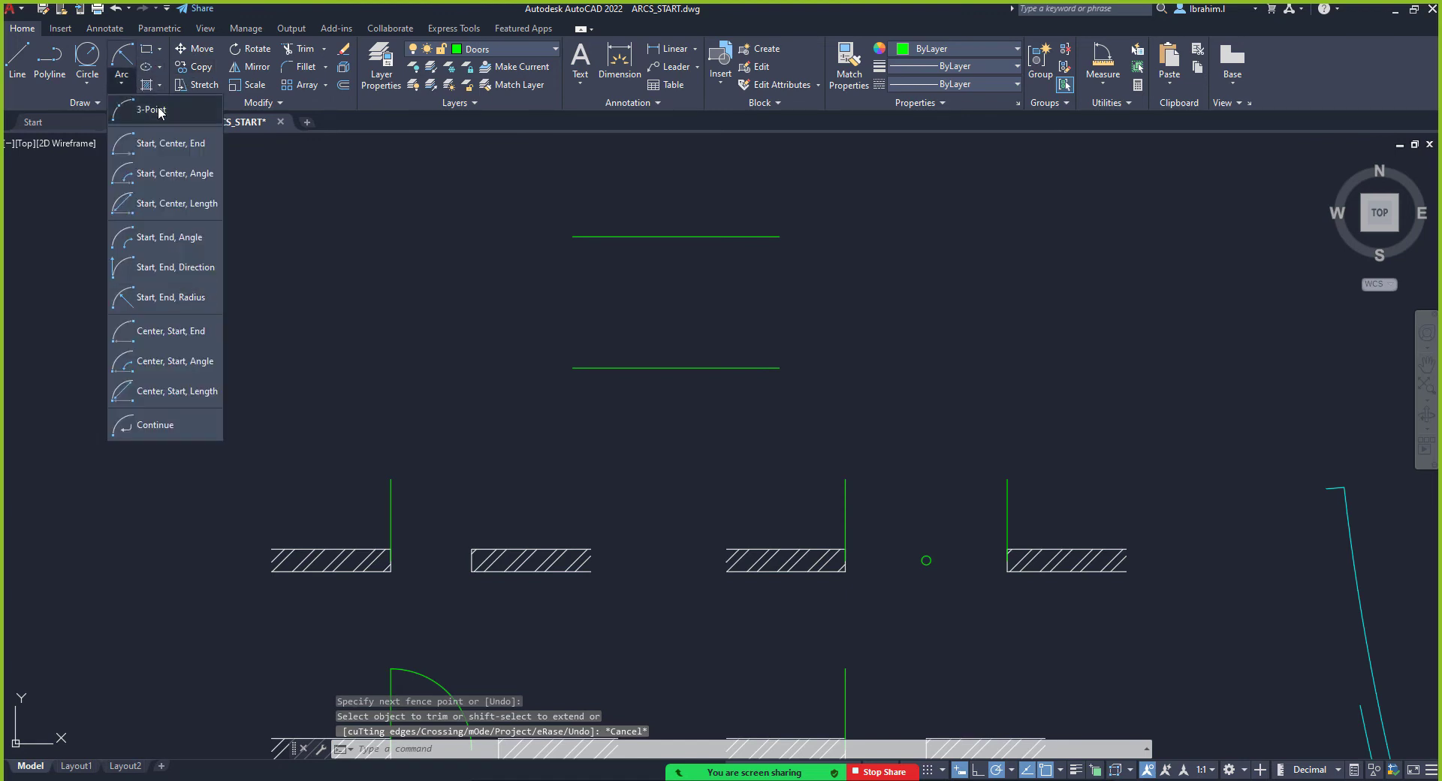
click(190, 269)
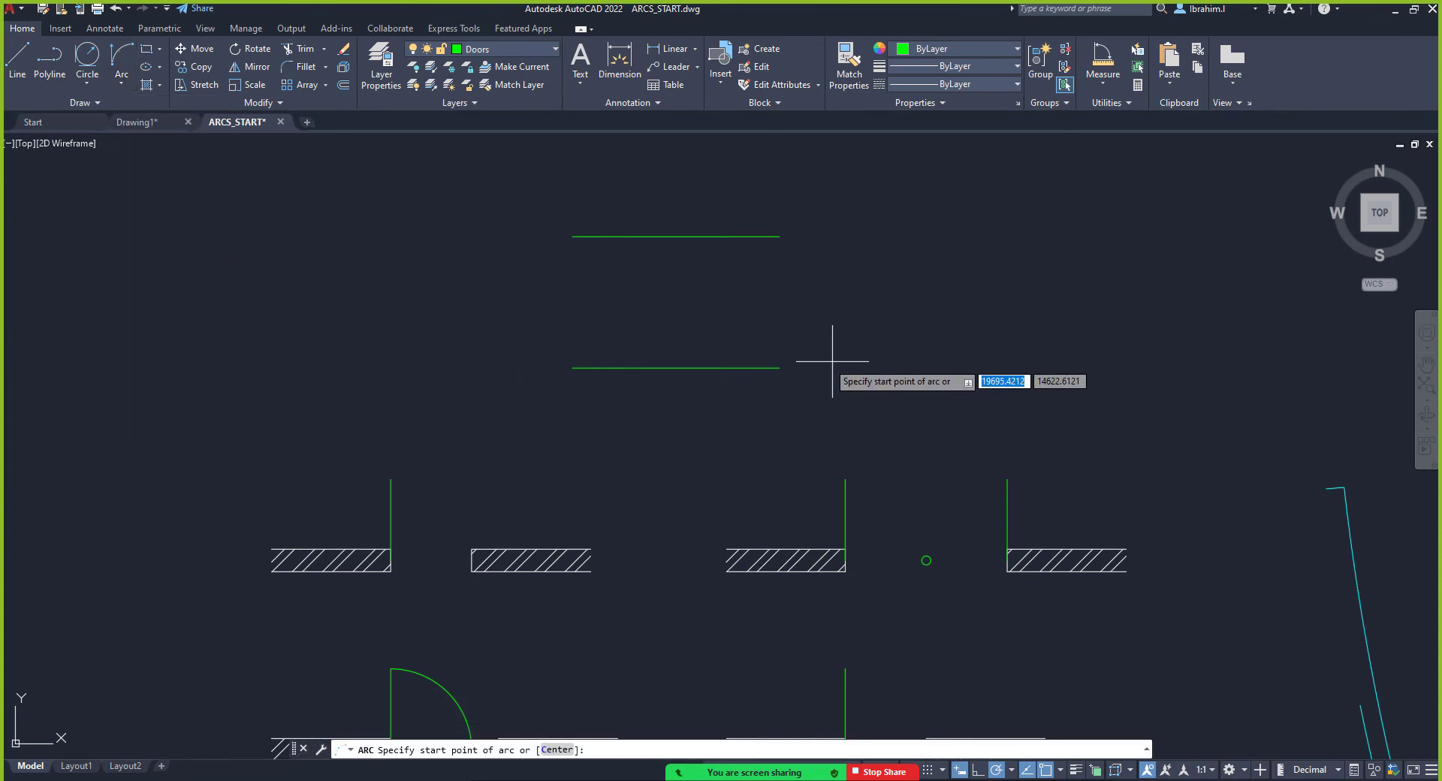
click(780, 237)
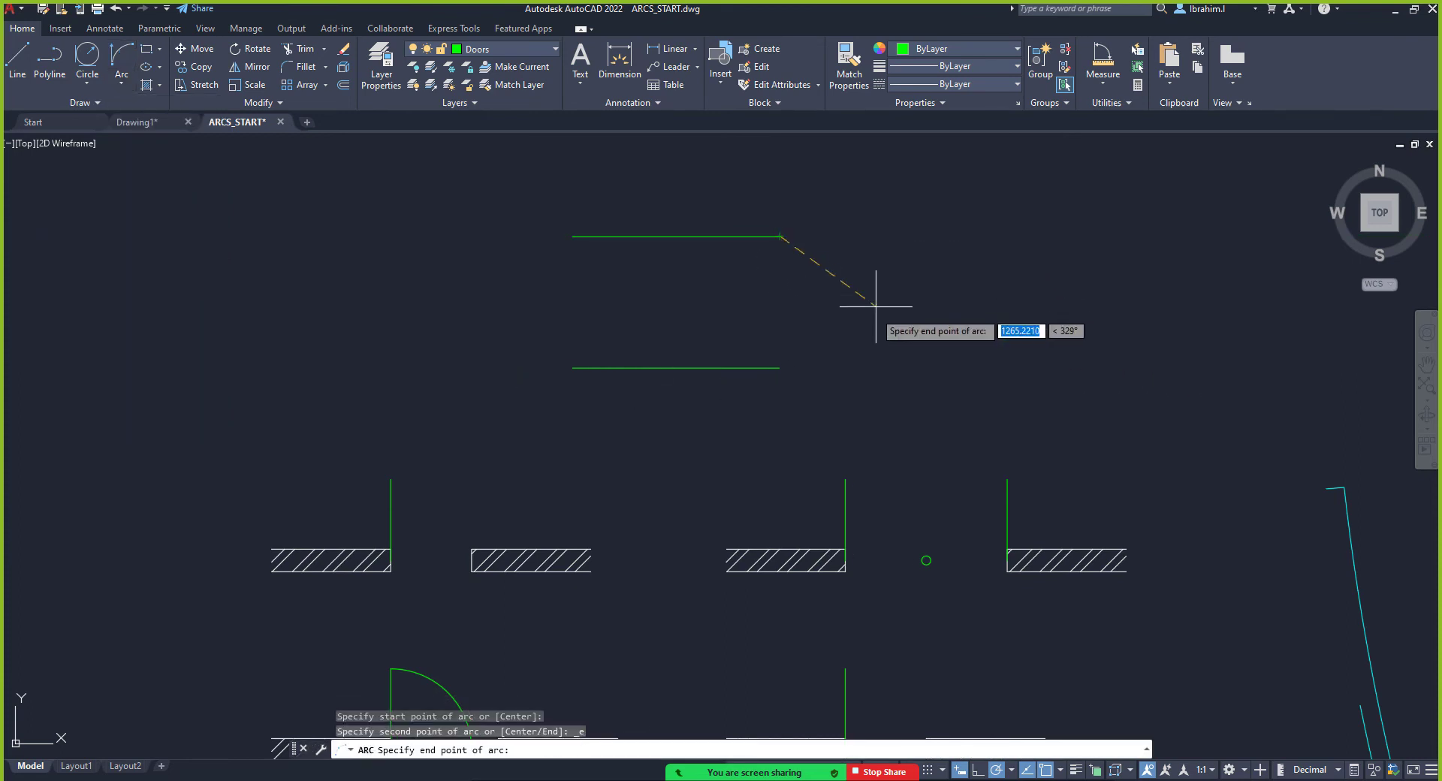
click(779, 368)
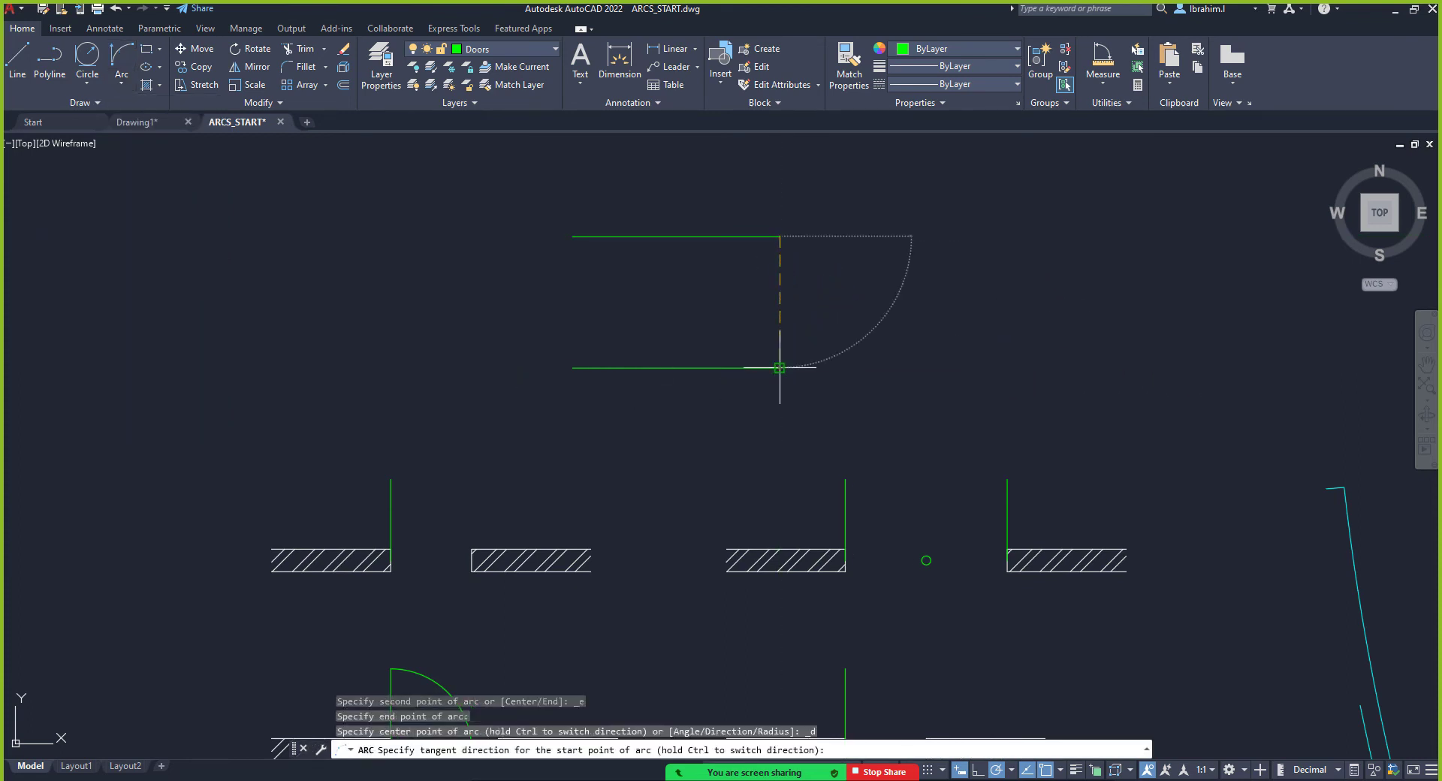
click(1012, 236)
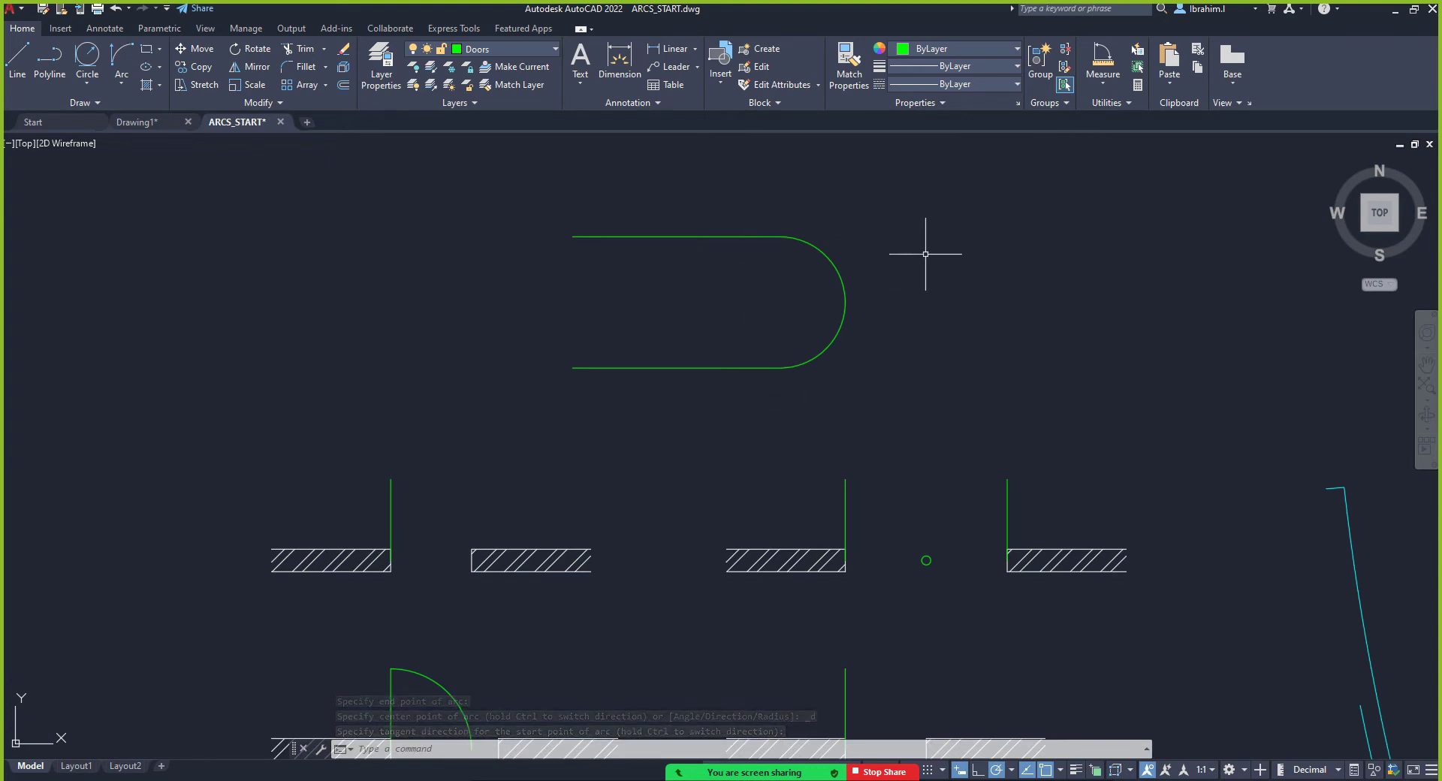
Undo the last arc and redraw it with Start, End, Direction between the upper and lower lines' right ends, using a horizontal rightward start direction
key(ctrl+z)
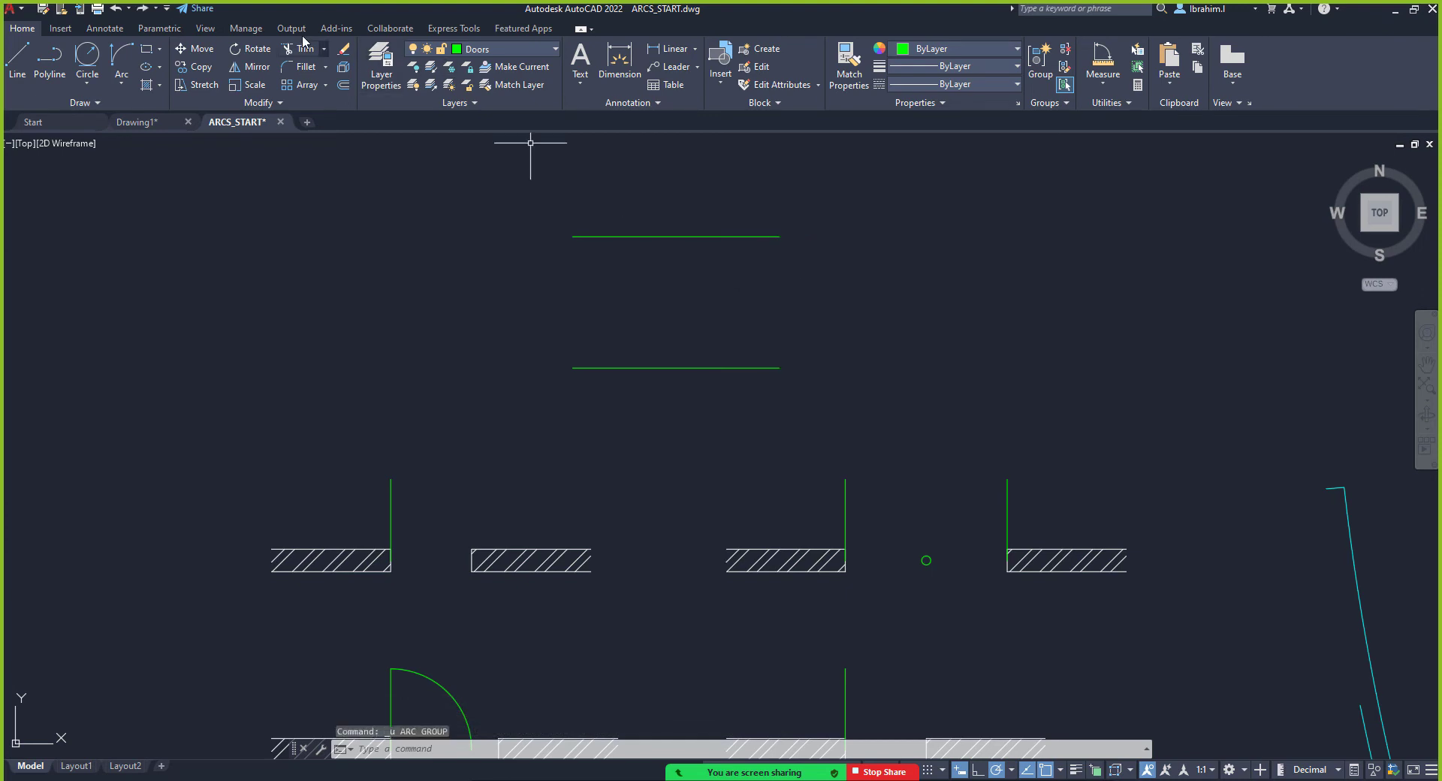
click(125, 63)
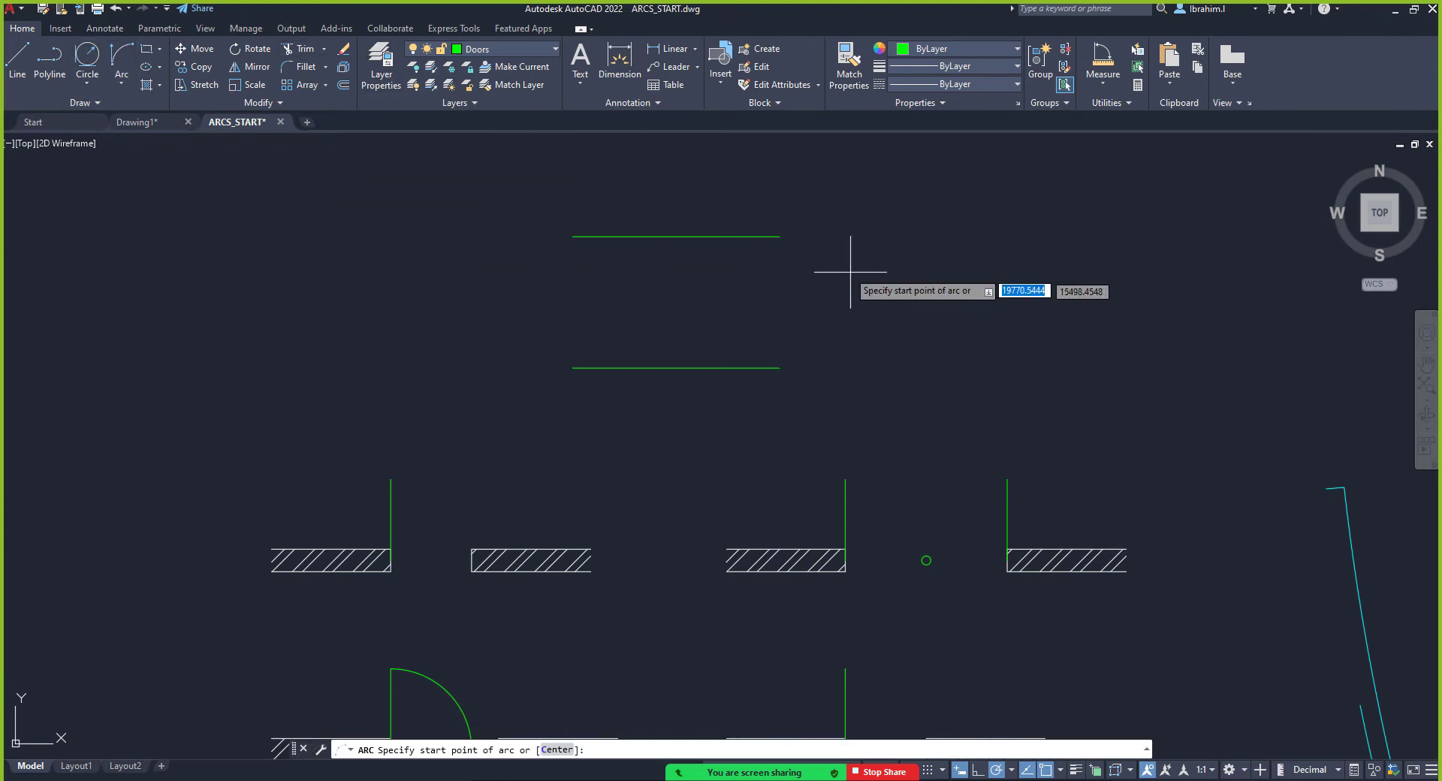
click(779, 236)
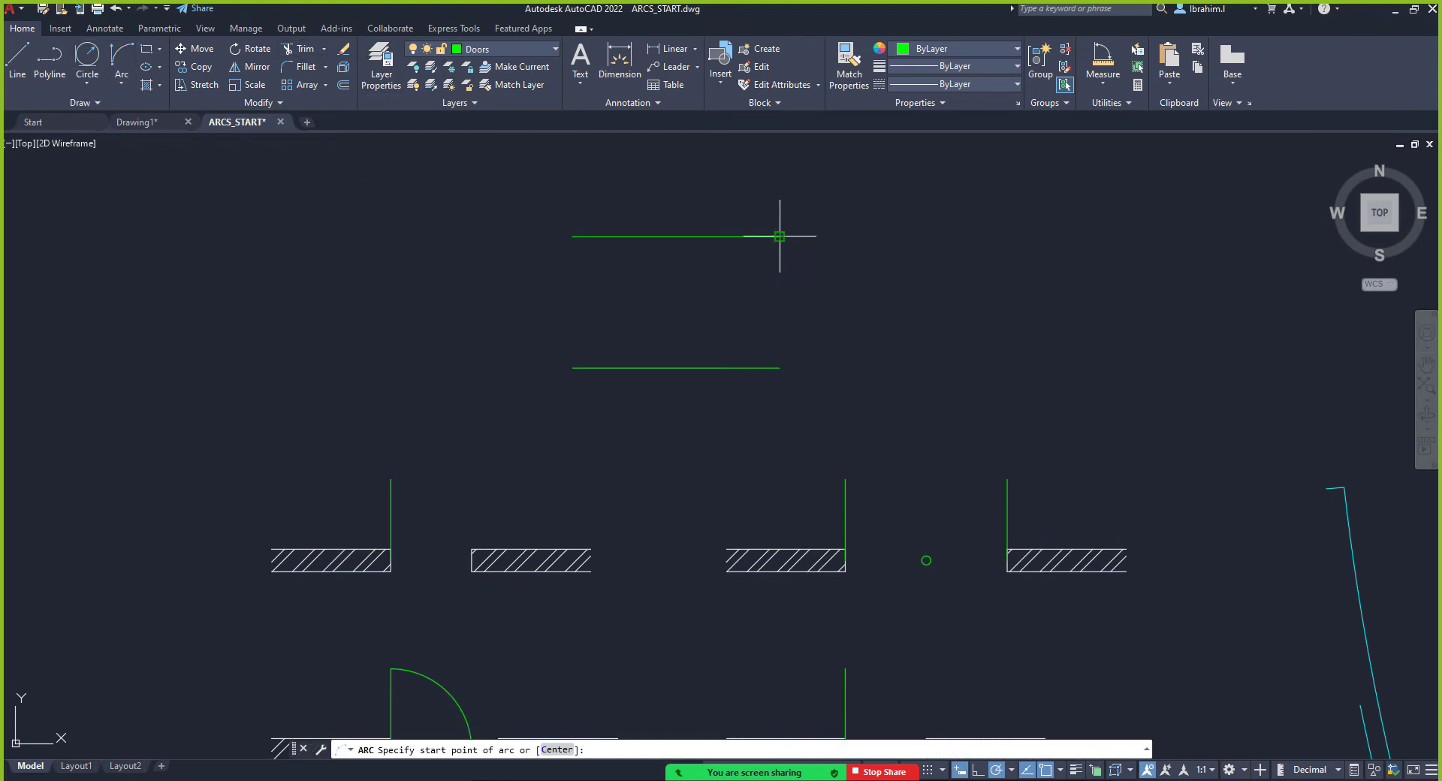
click(779, 367)
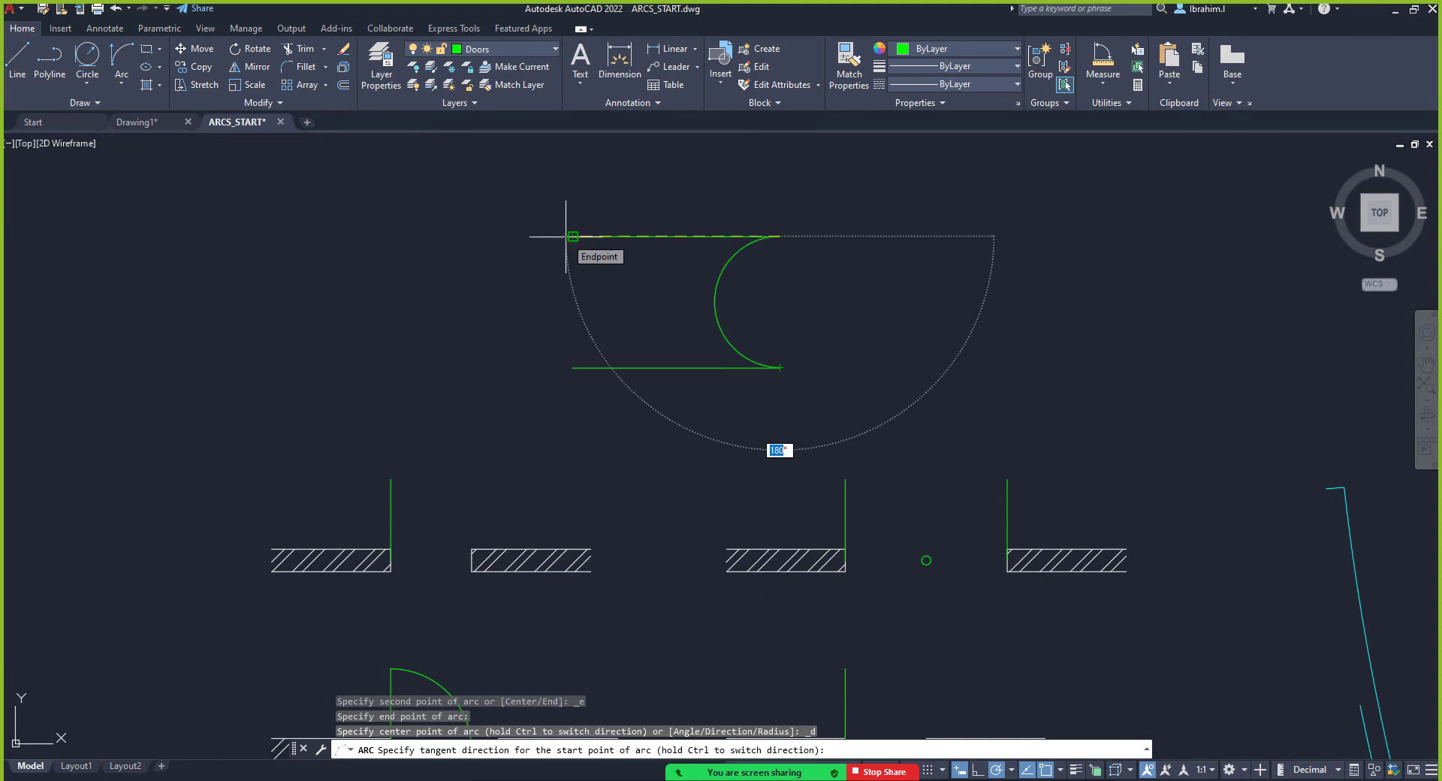
click(966, 237)
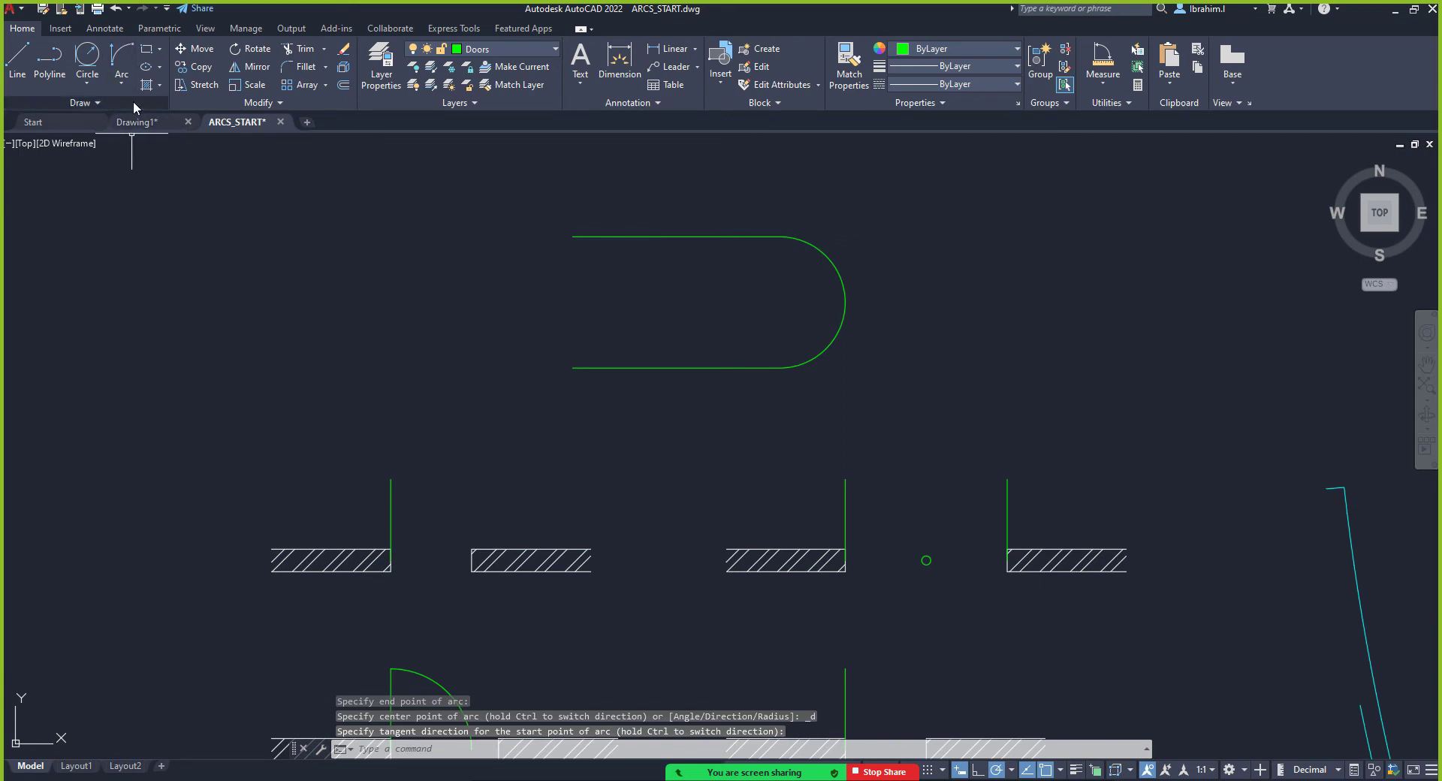
Try a Start, End, Angle arc from the lower line's left end to the upper line's left end, then cancel it
click(126, 79)
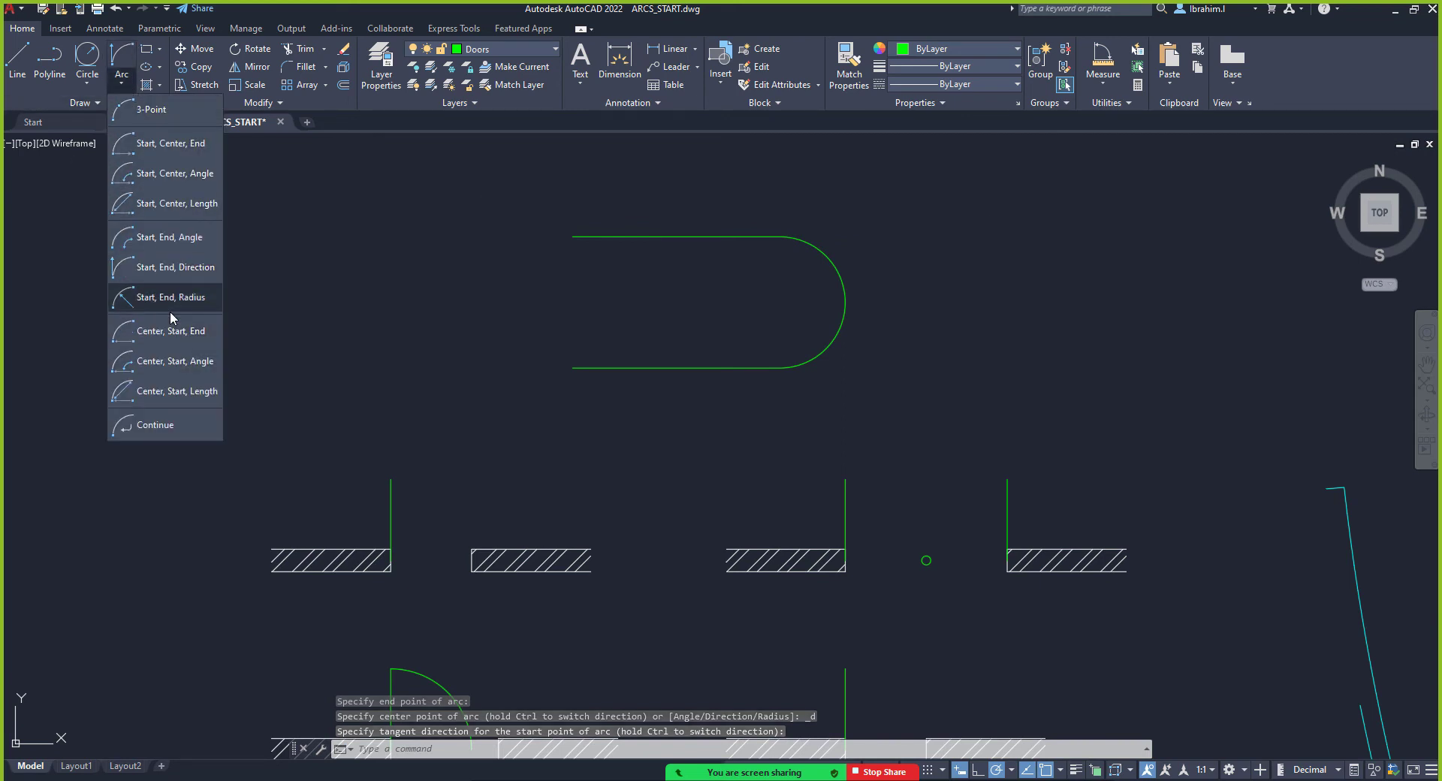
click(181, 239)
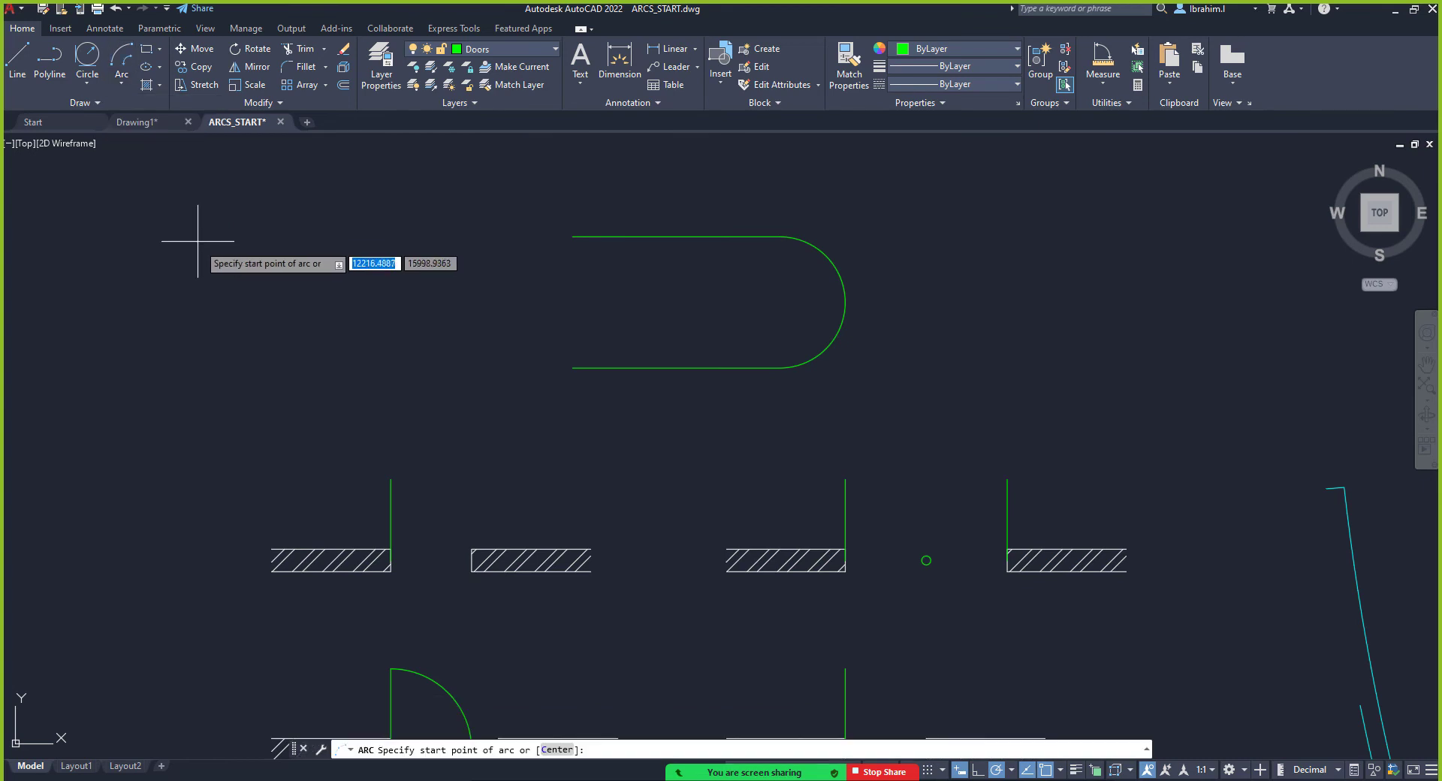
click(573, 370)
click(573, 237)
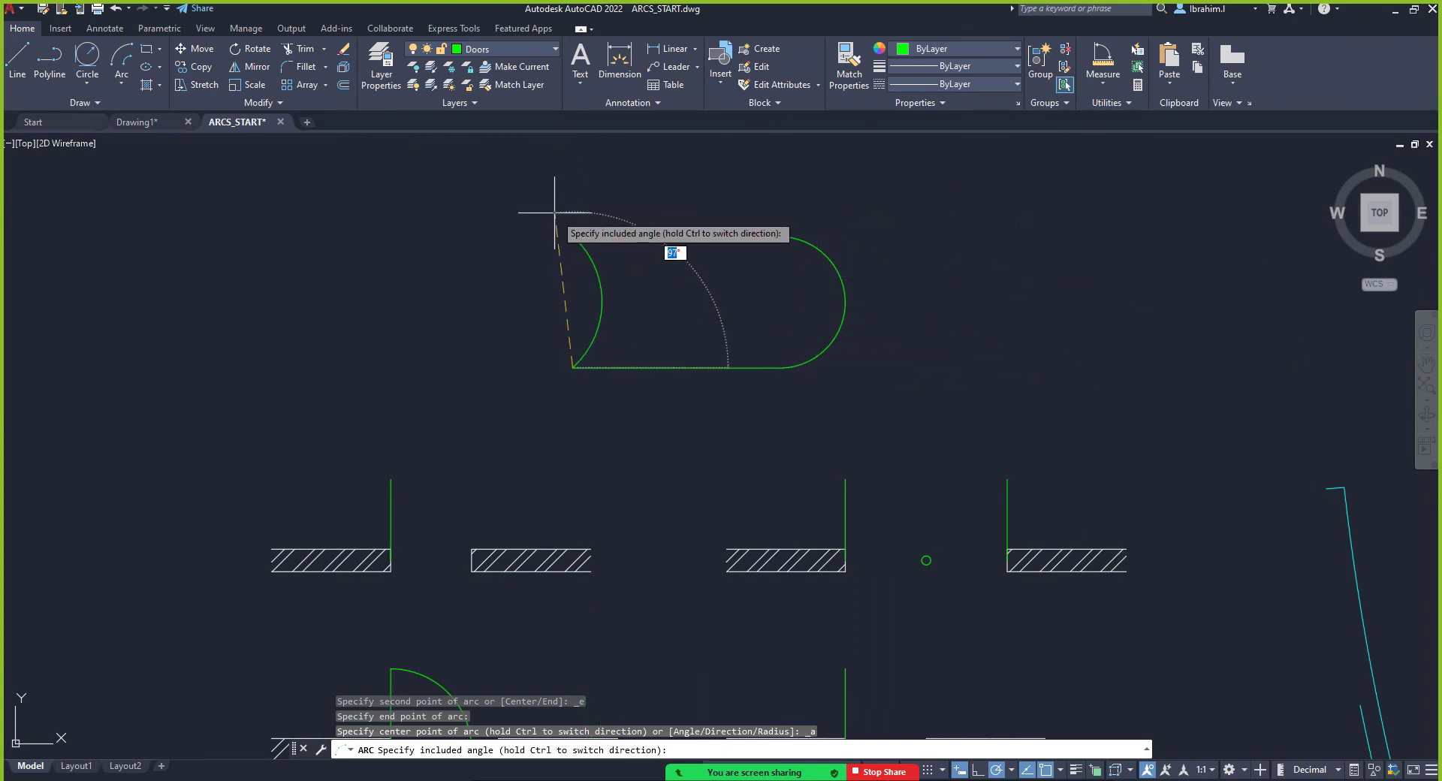
key(Escape)
right_click(419, 217)
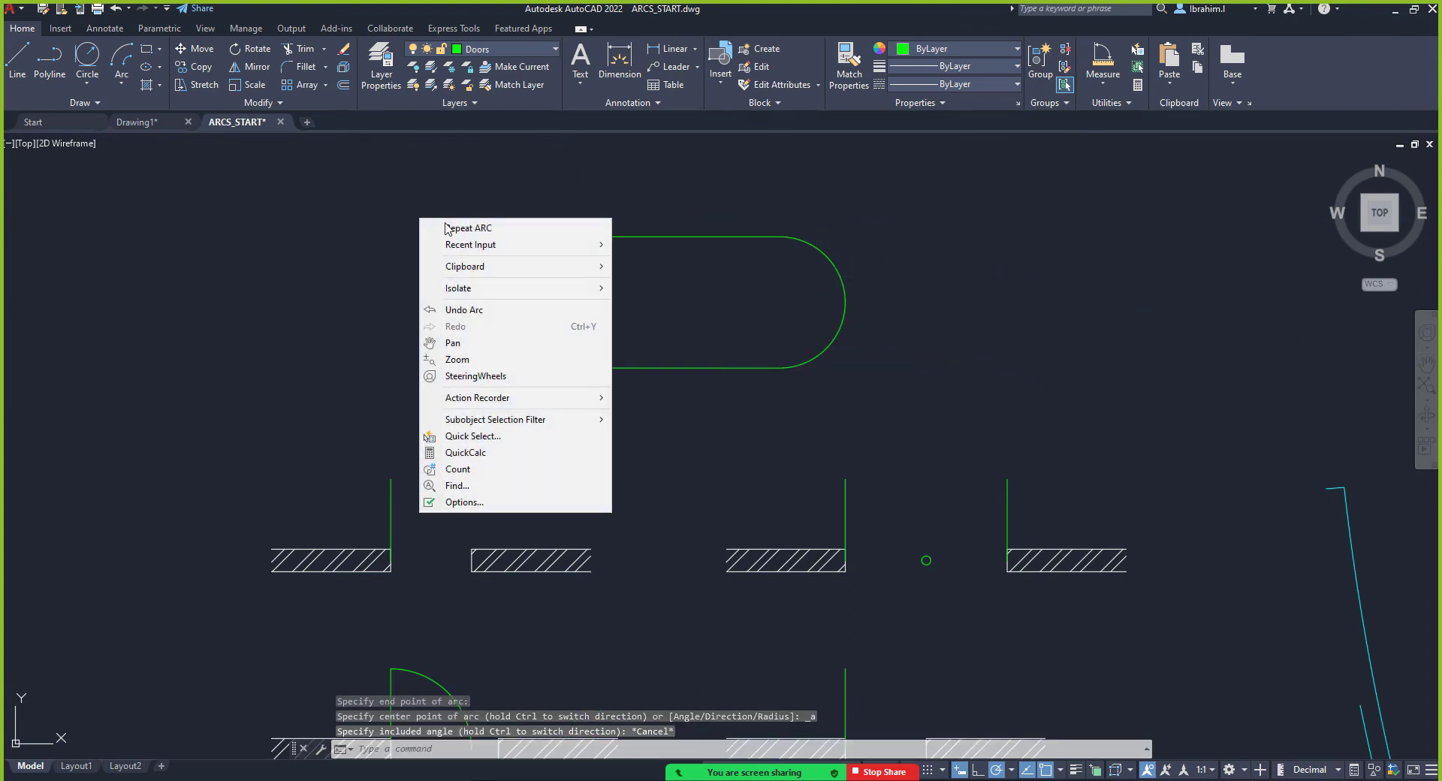
click(432, 222)
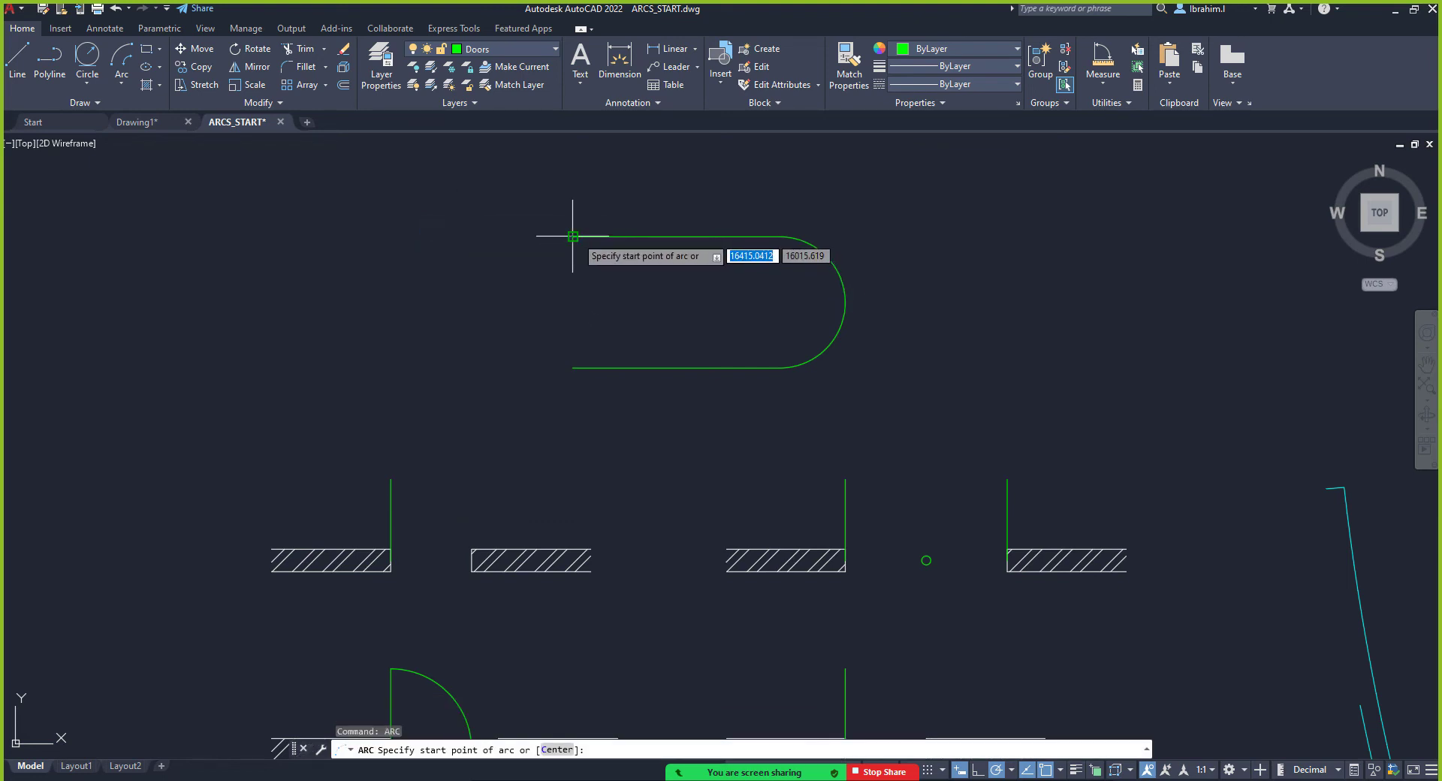
click(575, 237)
click(573, 368)
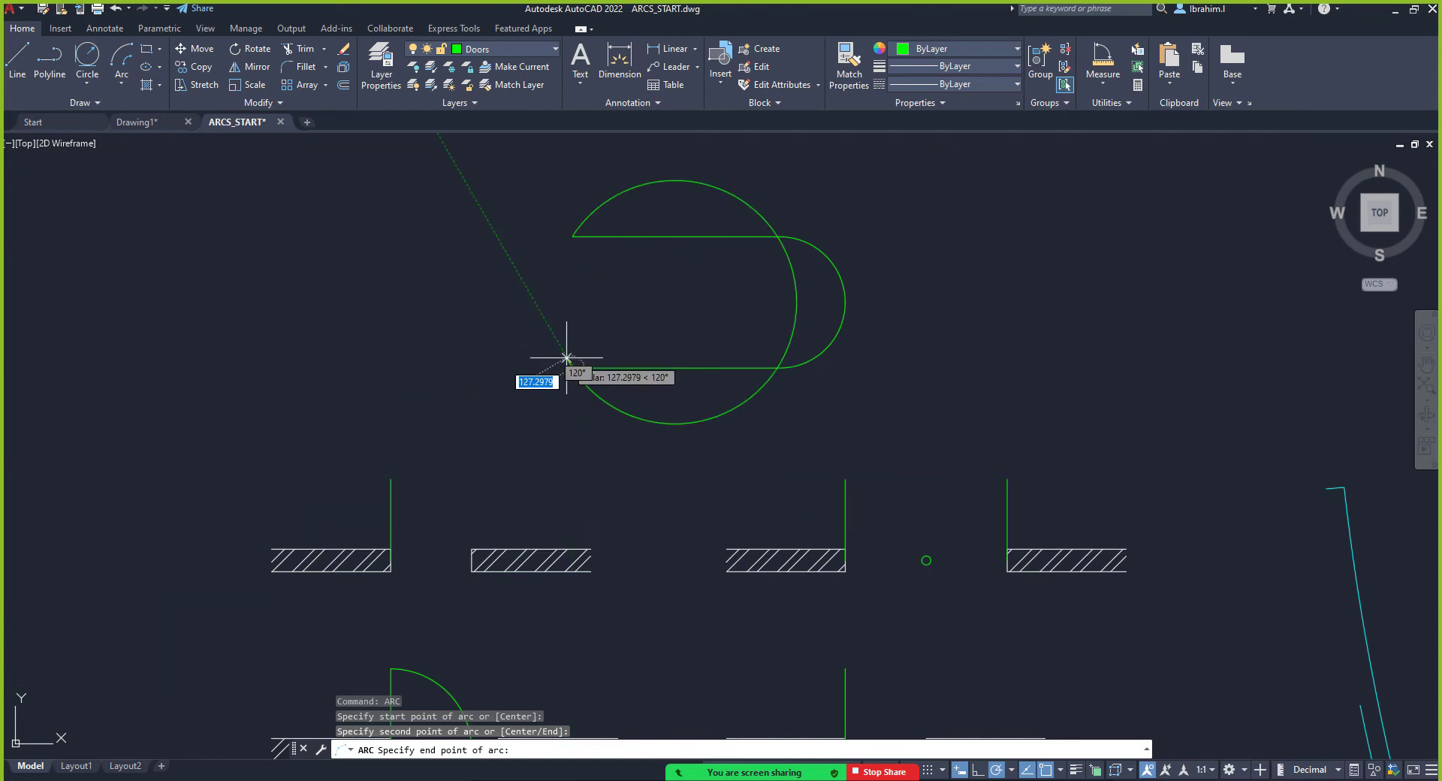
key(Escape)
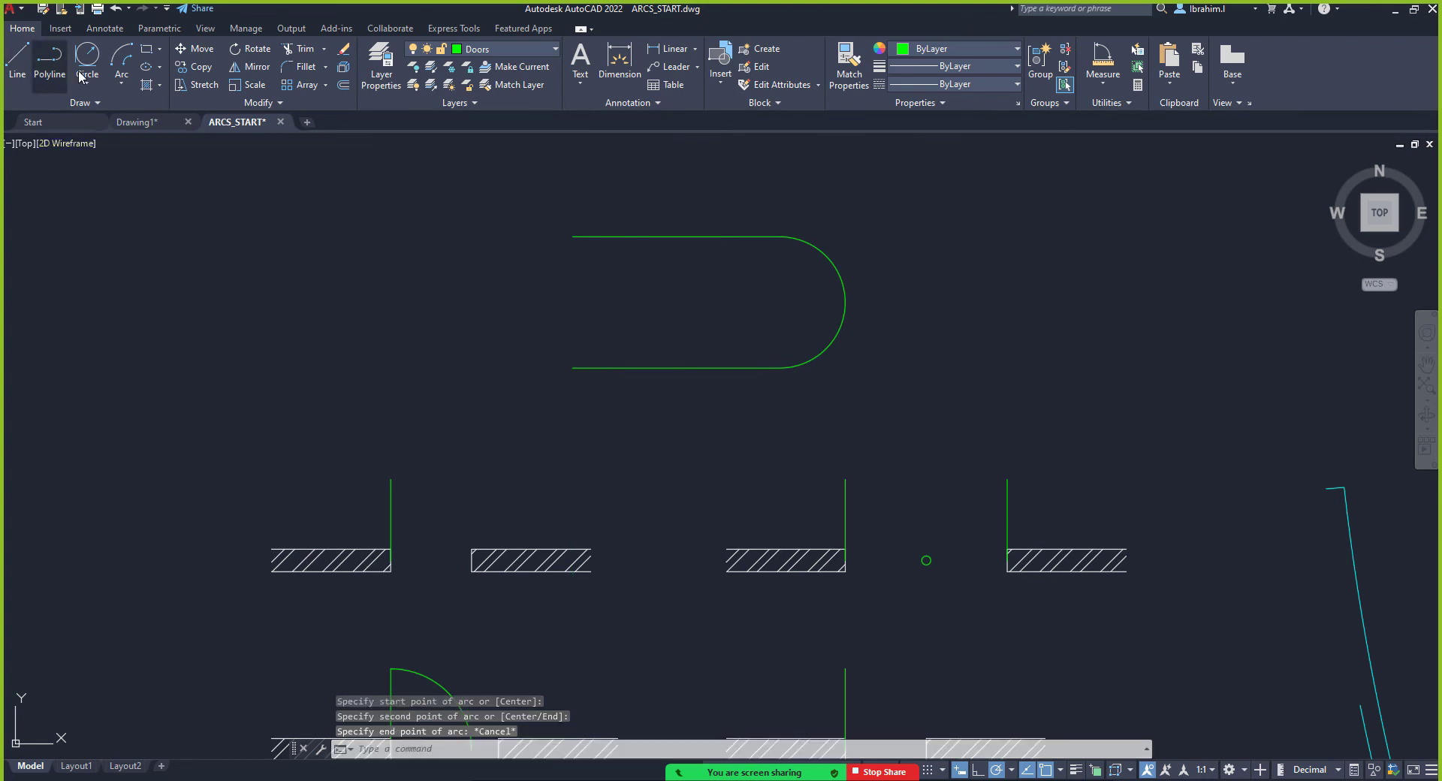
Retry the Start, End, Angle arc from the lower line's left end to the upper one with Ortho on, then cancel it
click(120, 60)
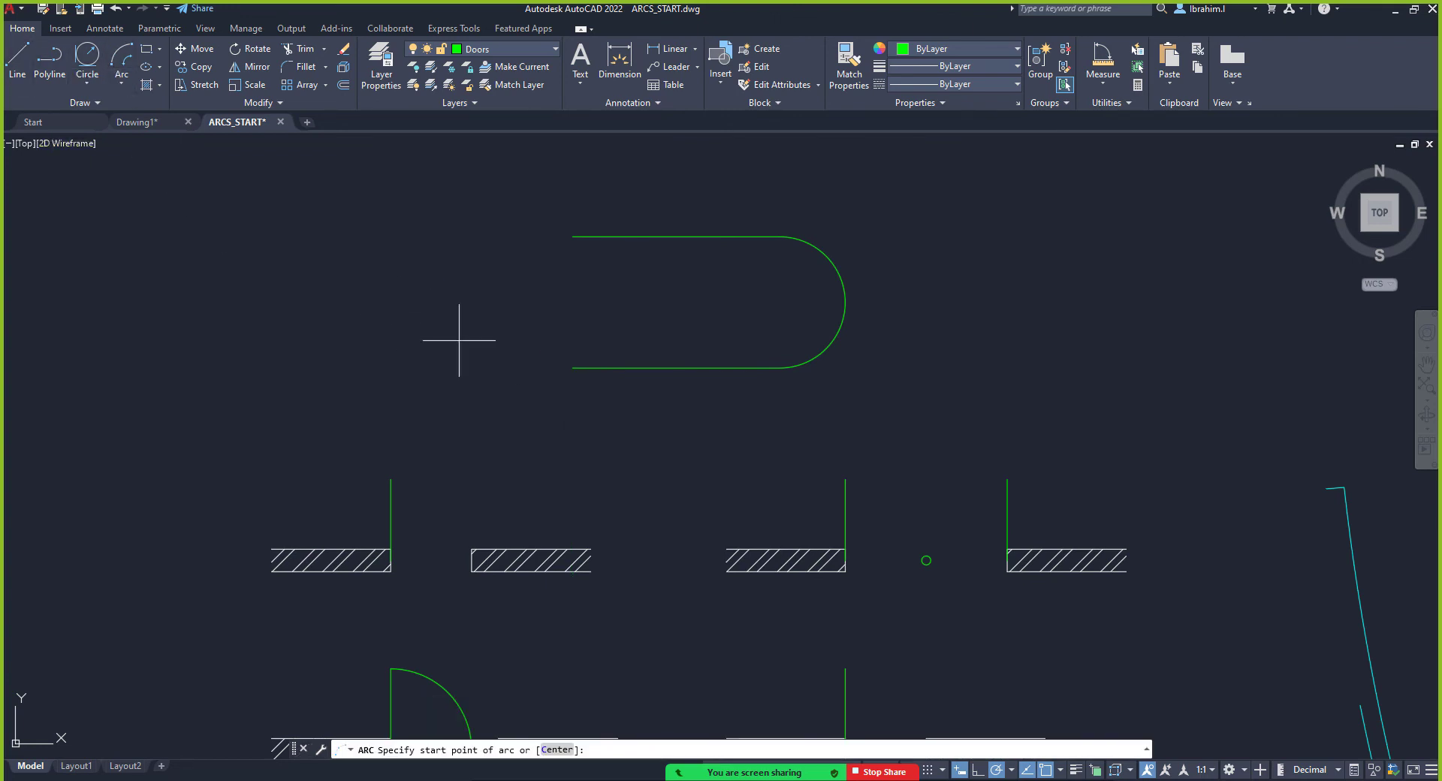
click(573, 367)
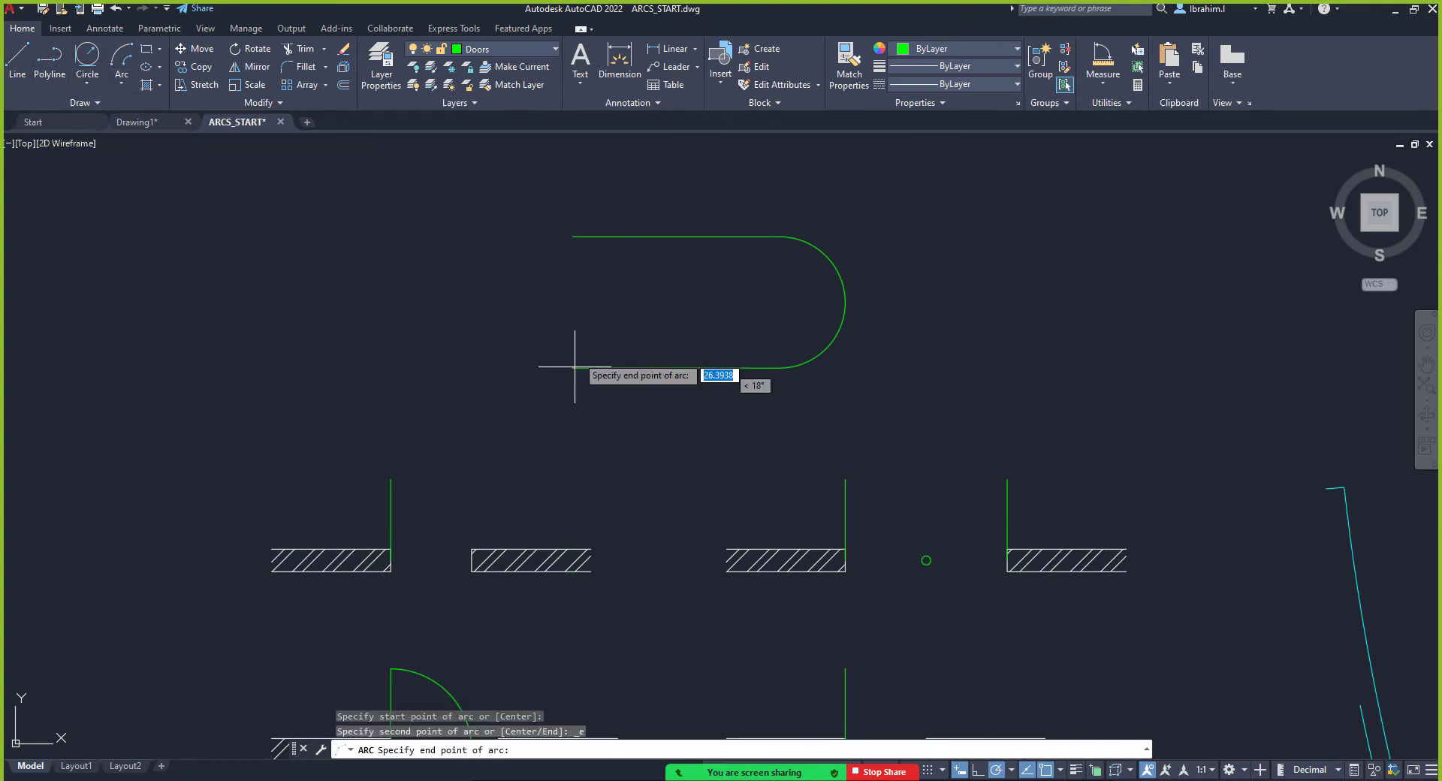
click(573, 236)
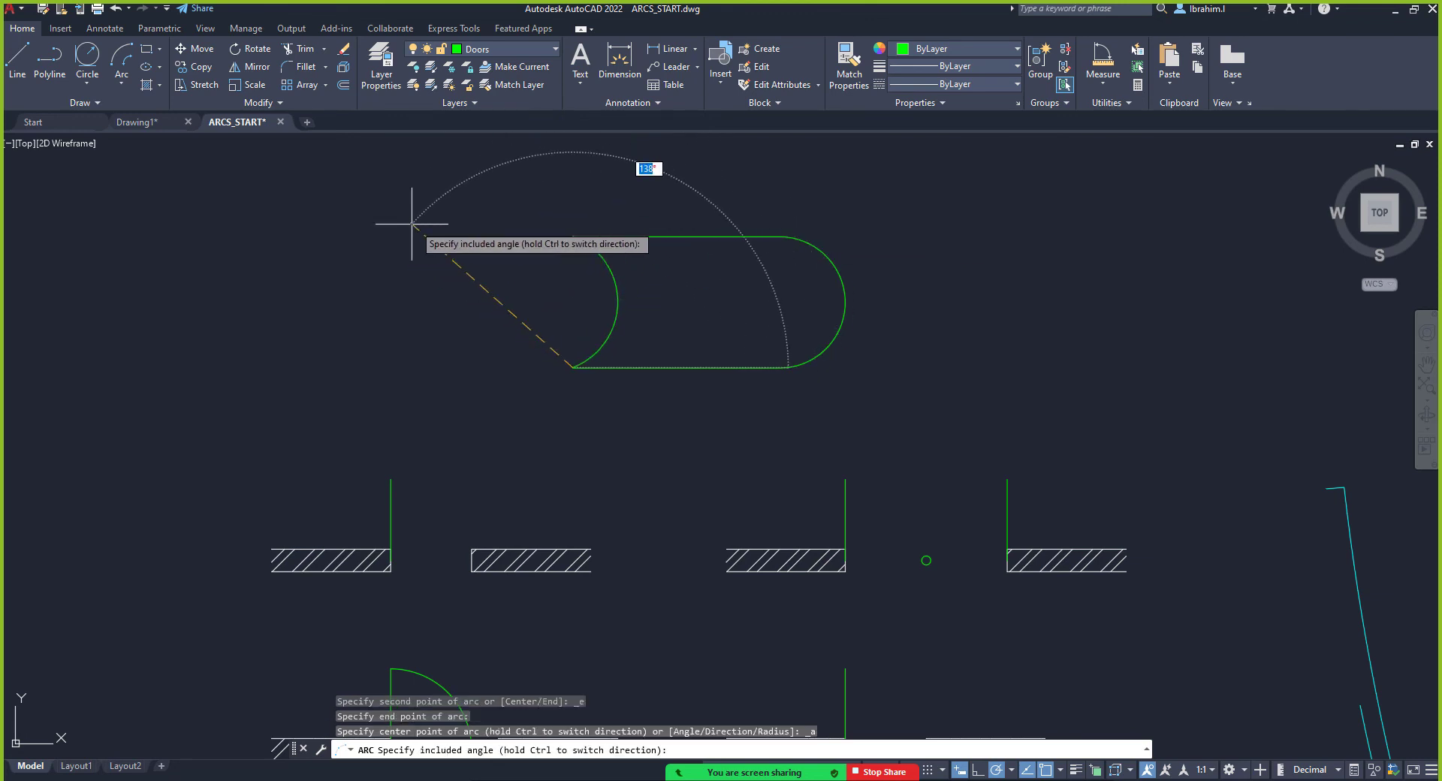
key(F8)
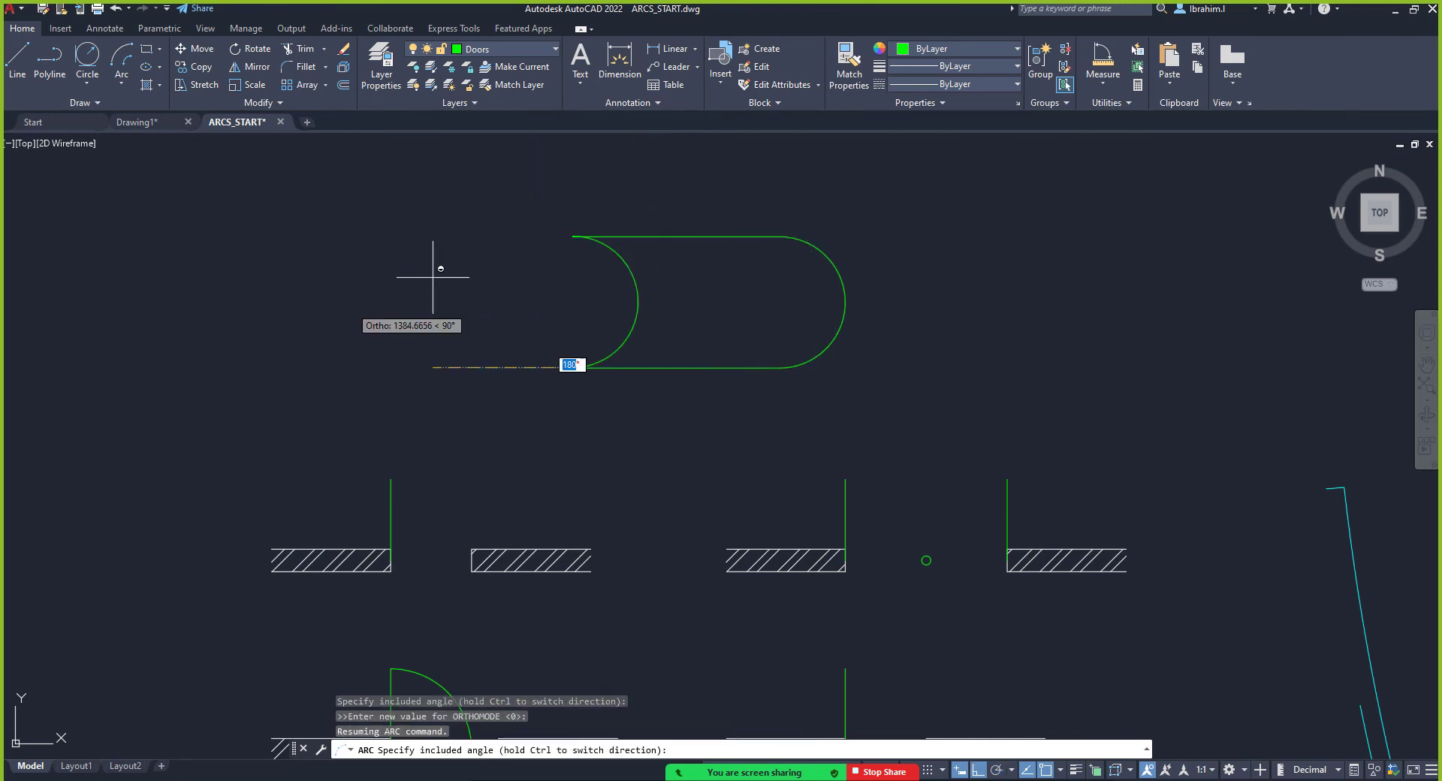
key(Escape)
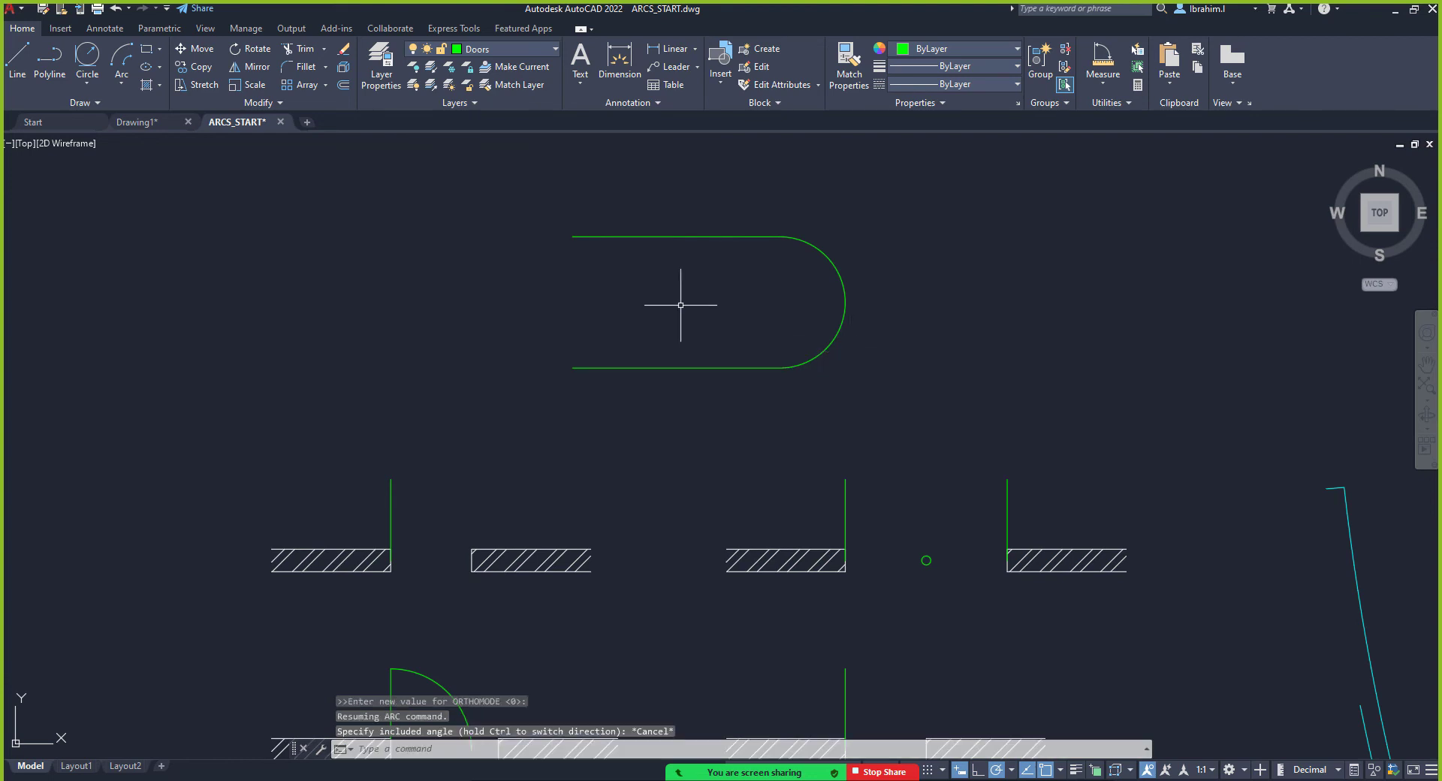
Draw a Start, End, Angle arc from the upper line's left end to the lower line's left end with a 180° included angle
key(Return)
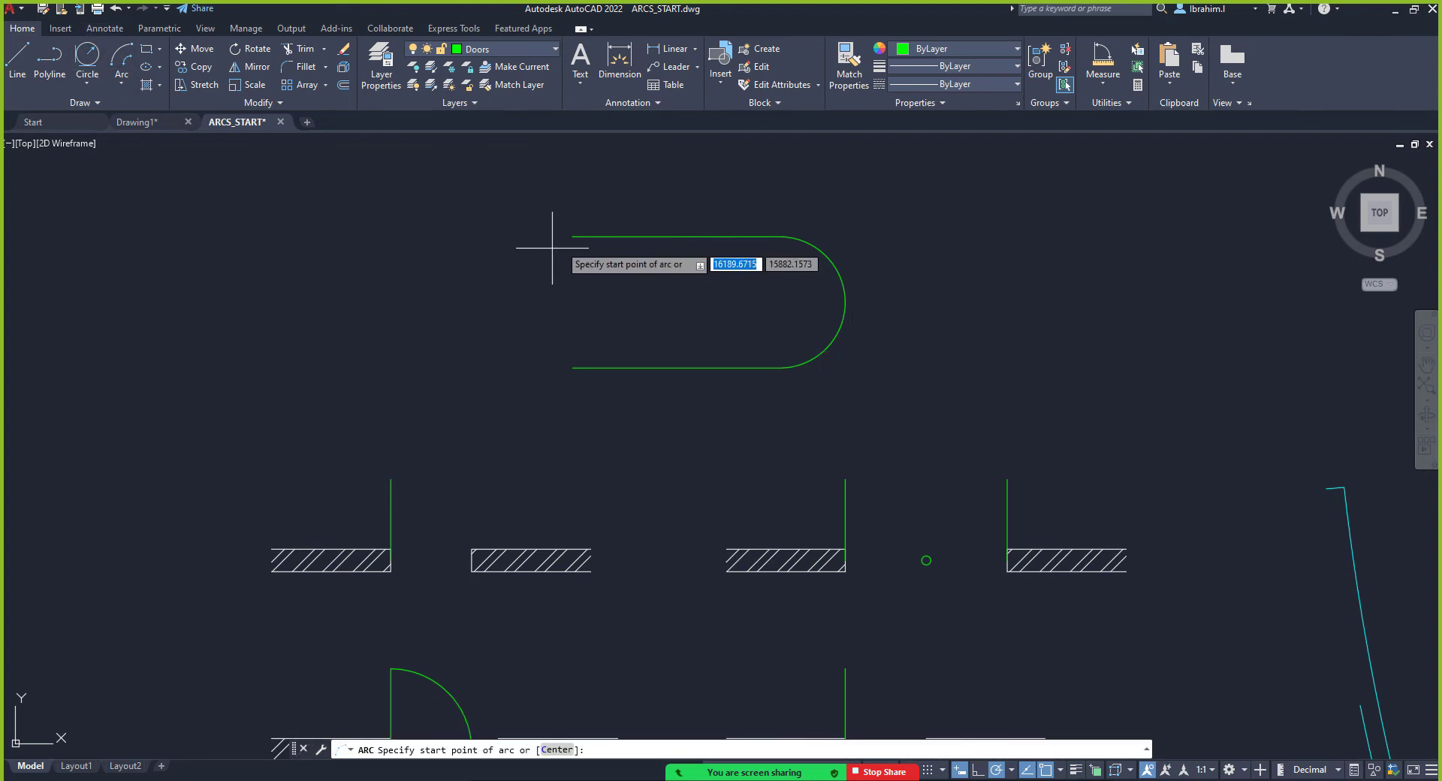
click(573, 235)
click(573, 367)
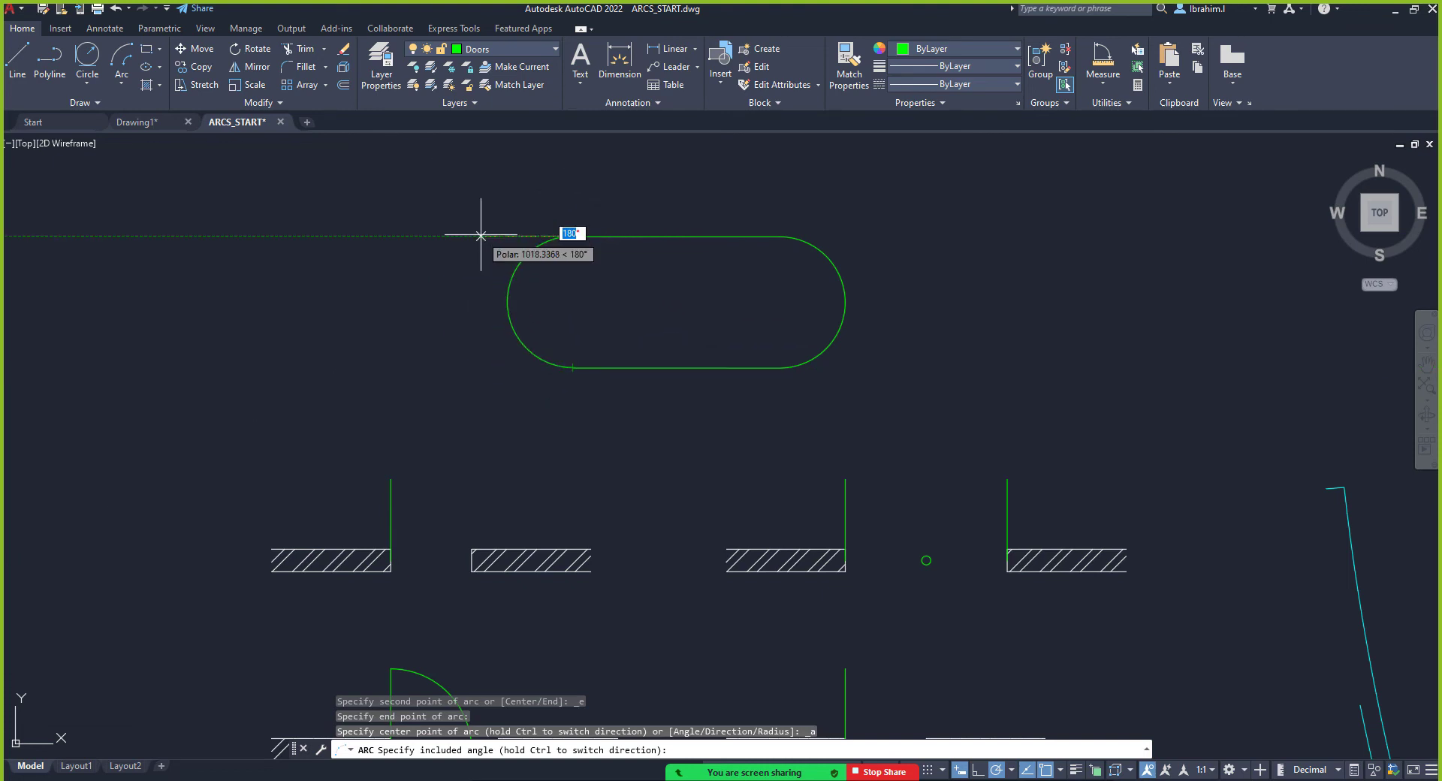
text(1)
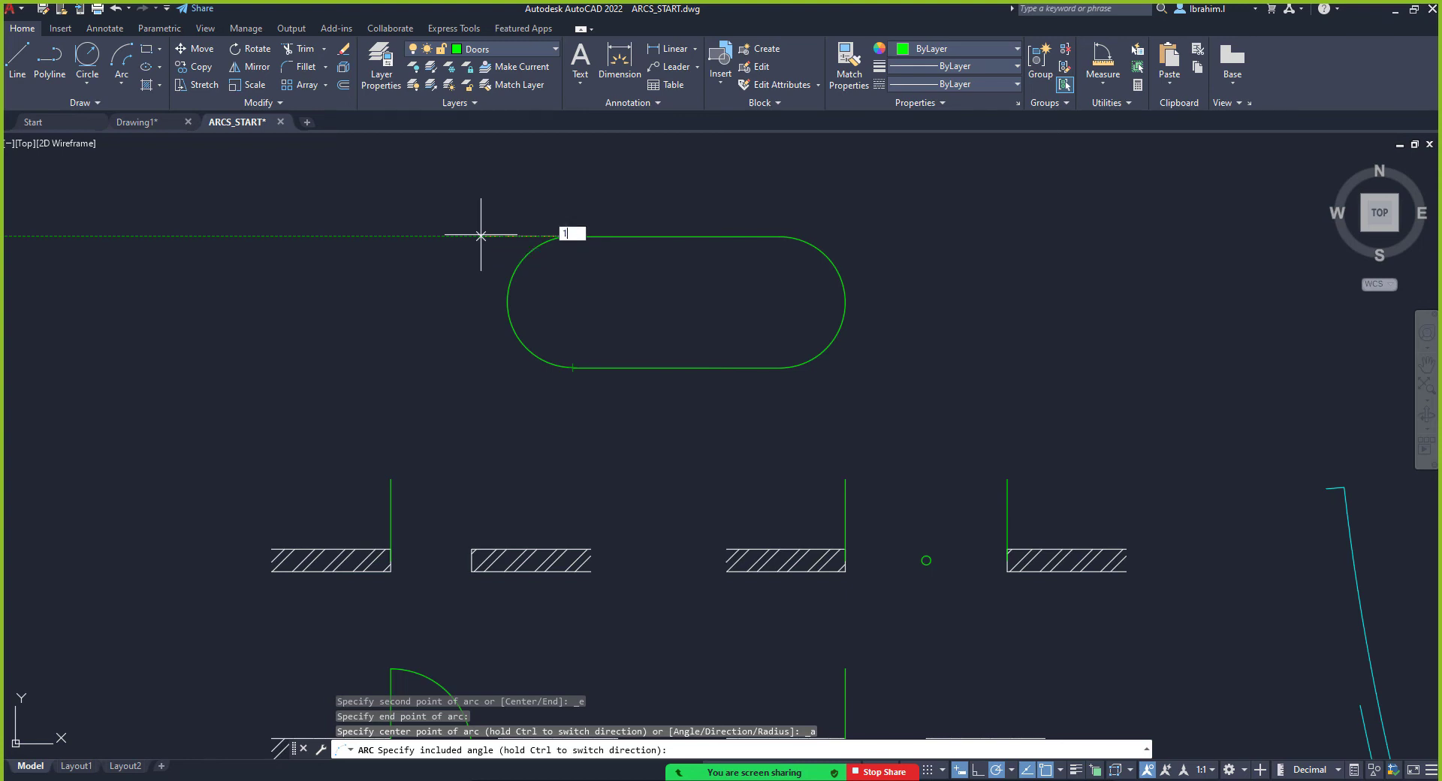
text(80)
key(Return)
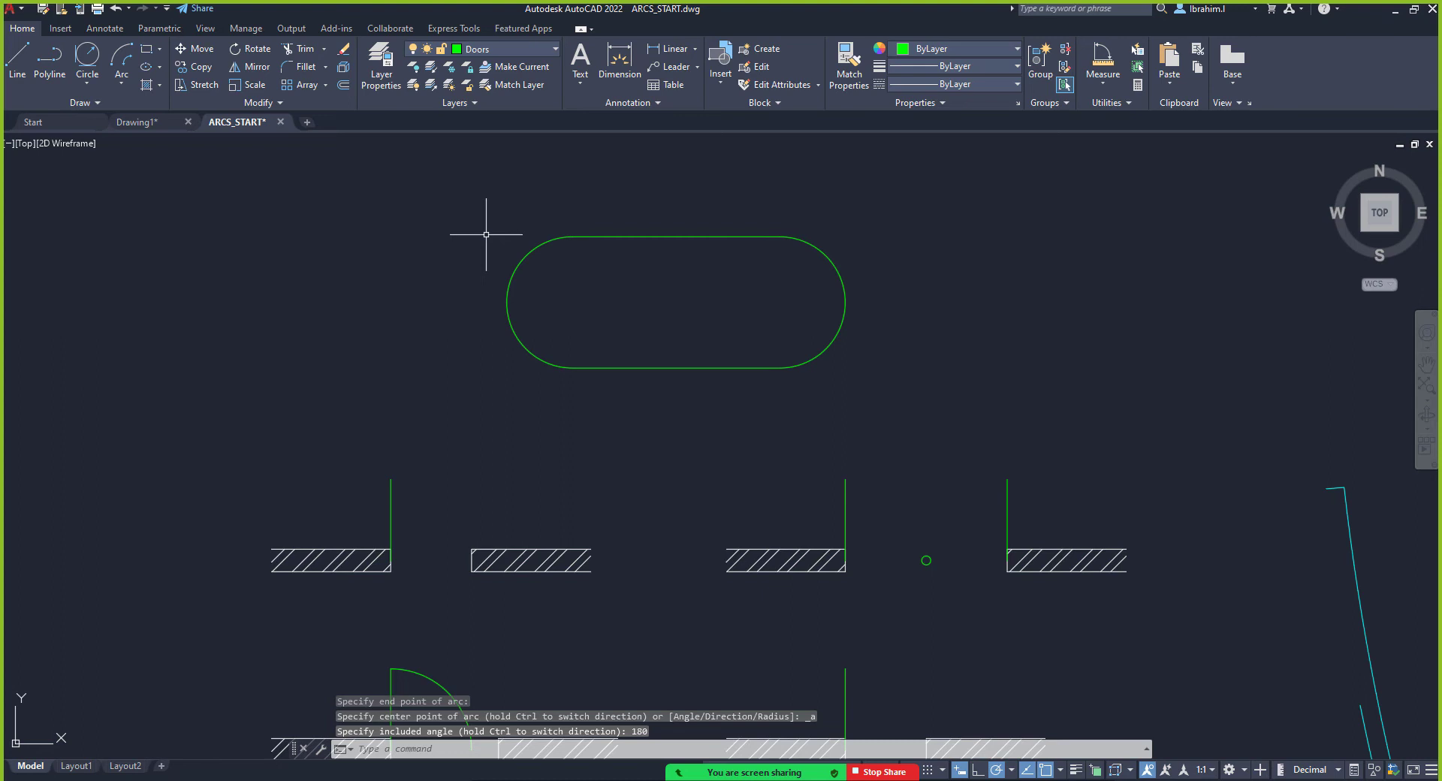
Replace the right-hand arc with a Start, End, Angle arc from the lower line's right end to the upper line's right end, included angle 180°
click(842, 311)
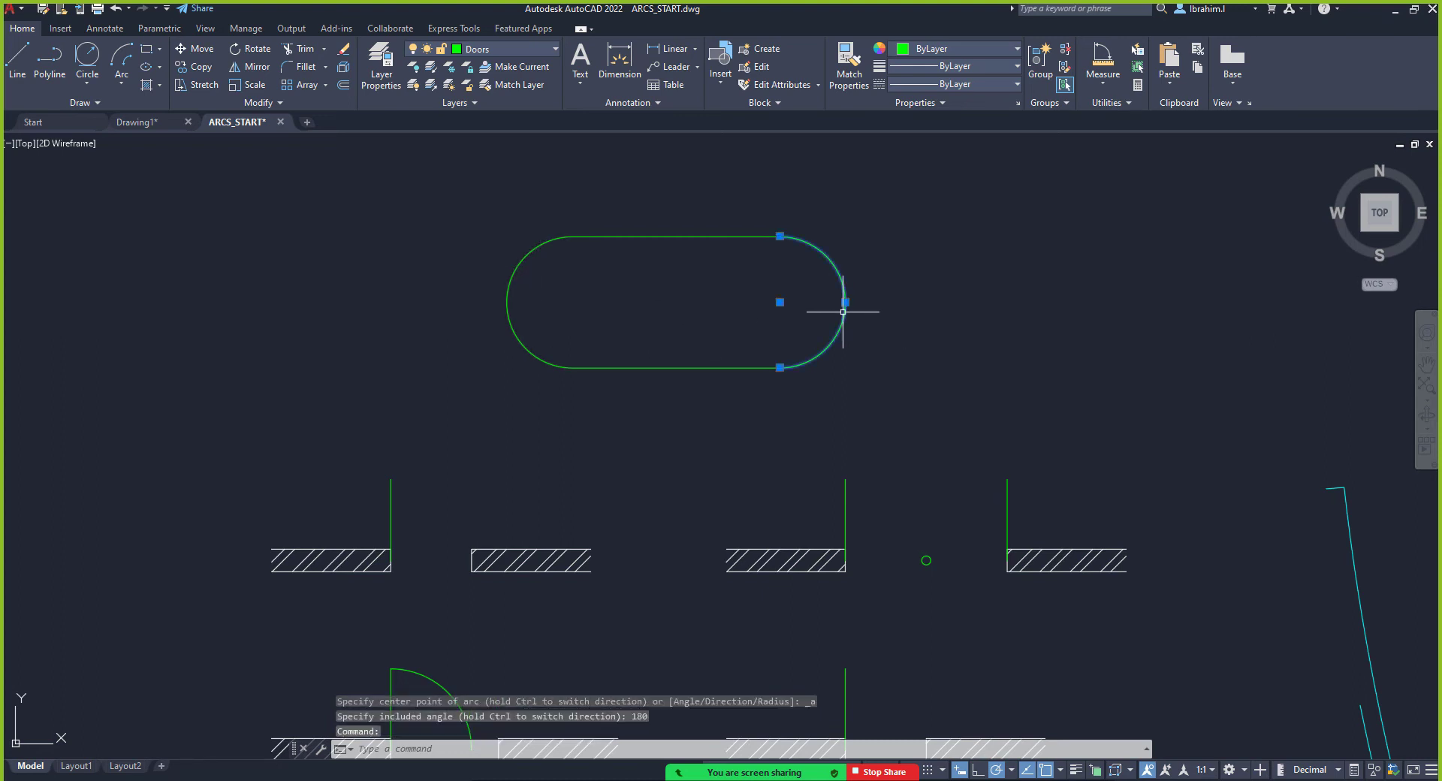
key(Delete)
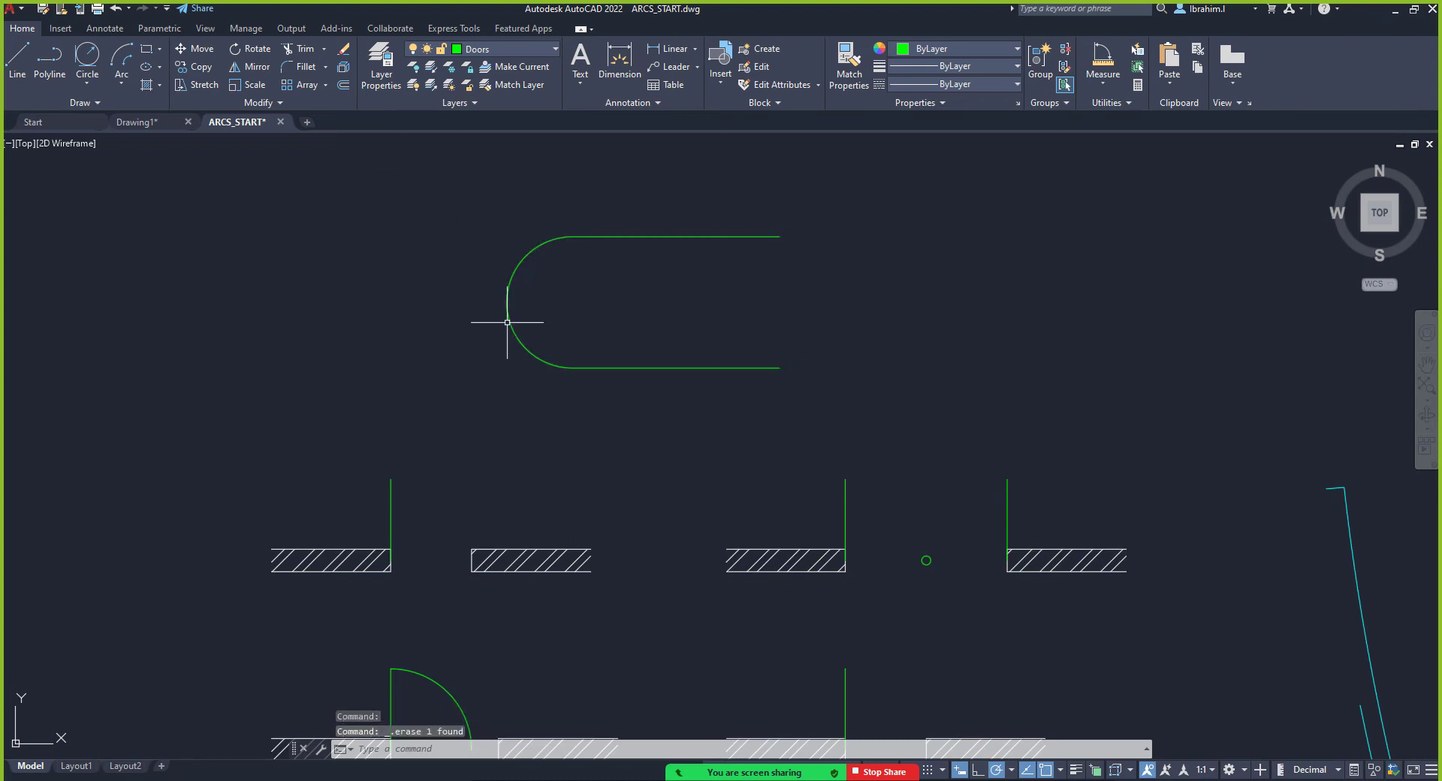
click(115, 84)
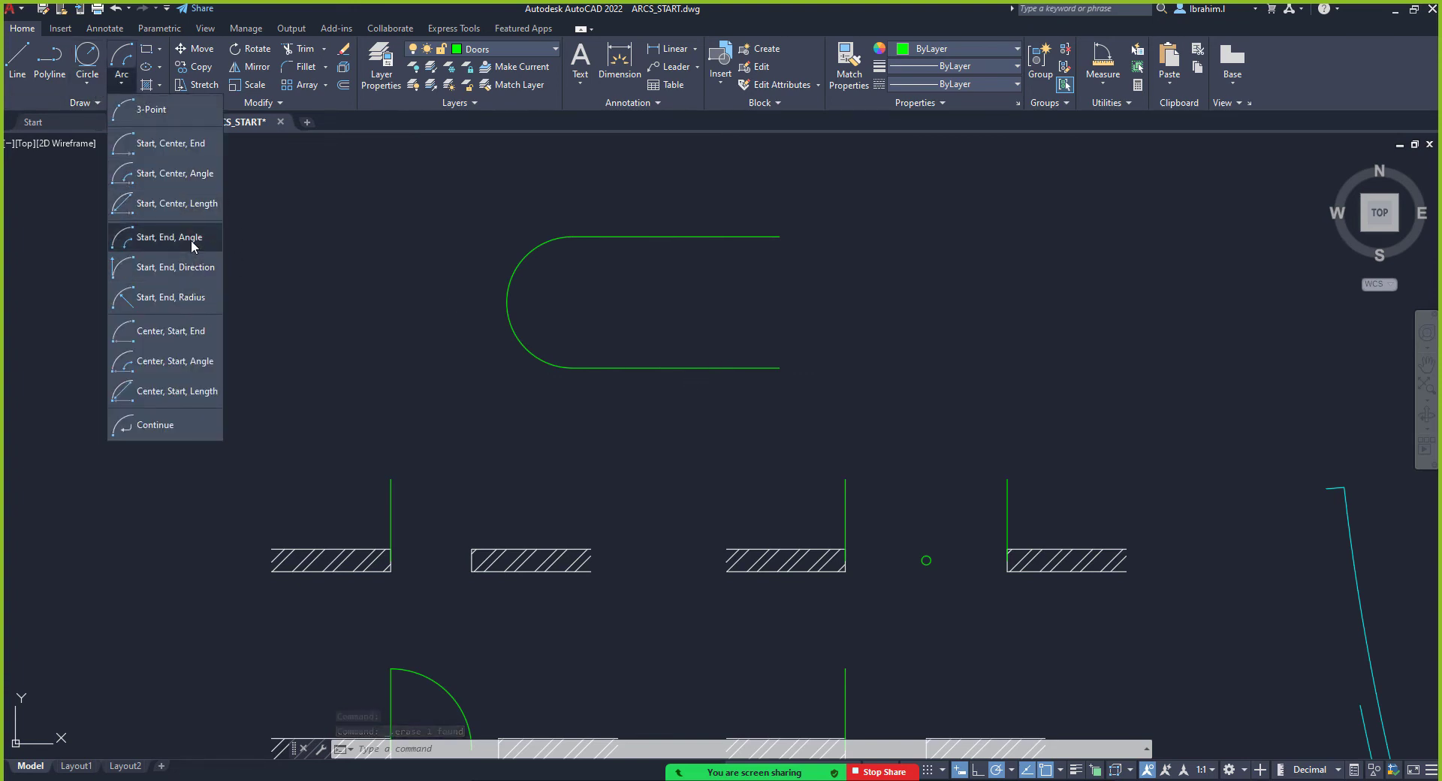
click(191, 299)
click(779, 367)
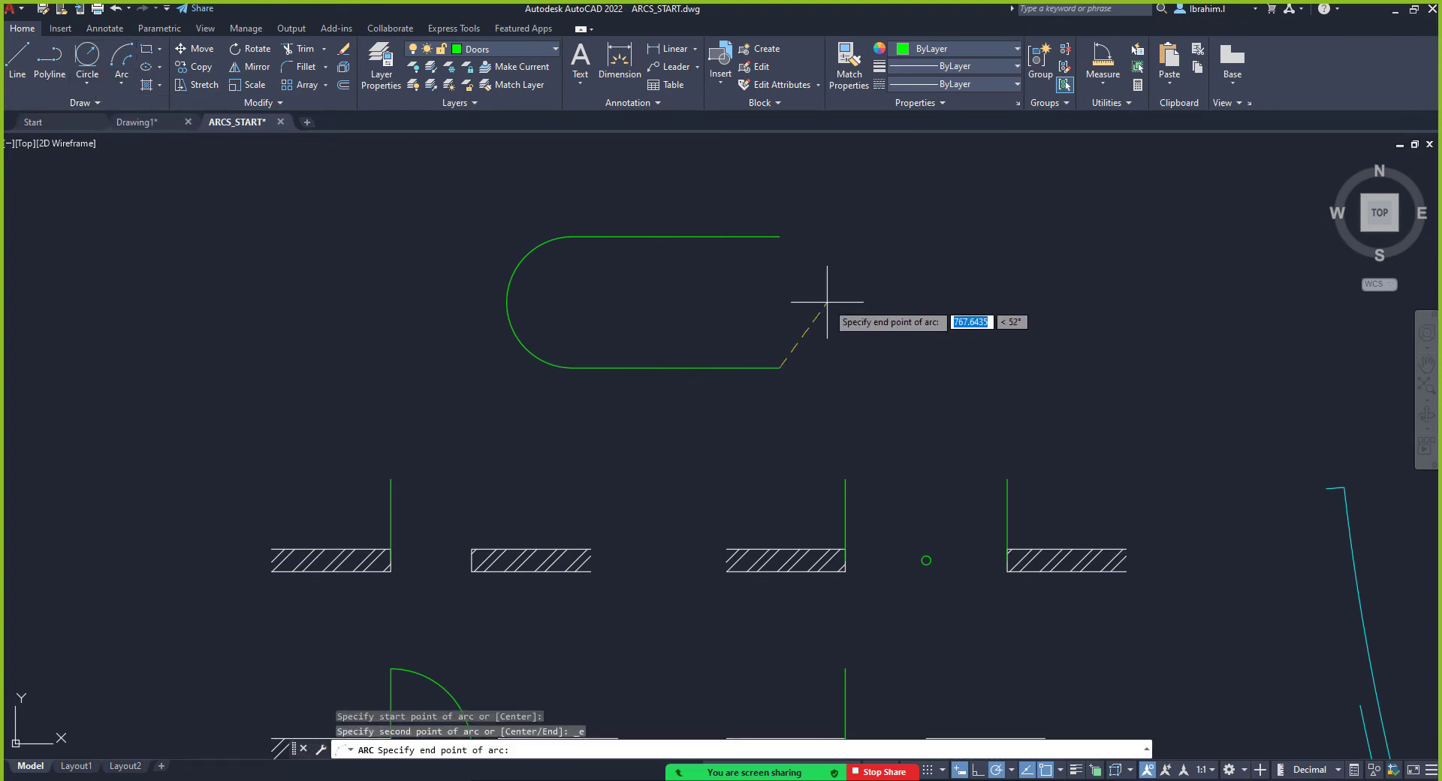
click(779, 236)
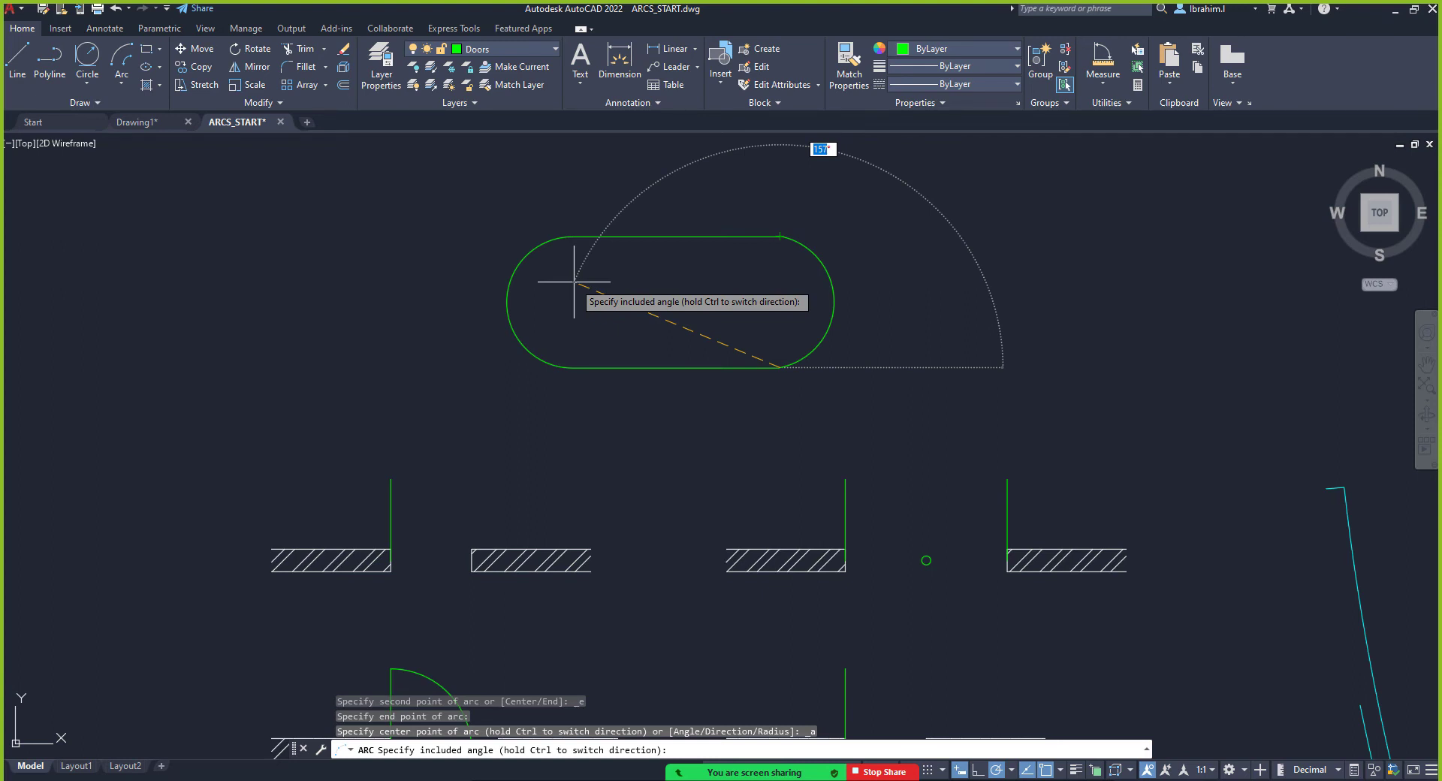
text(180)
key(Return)
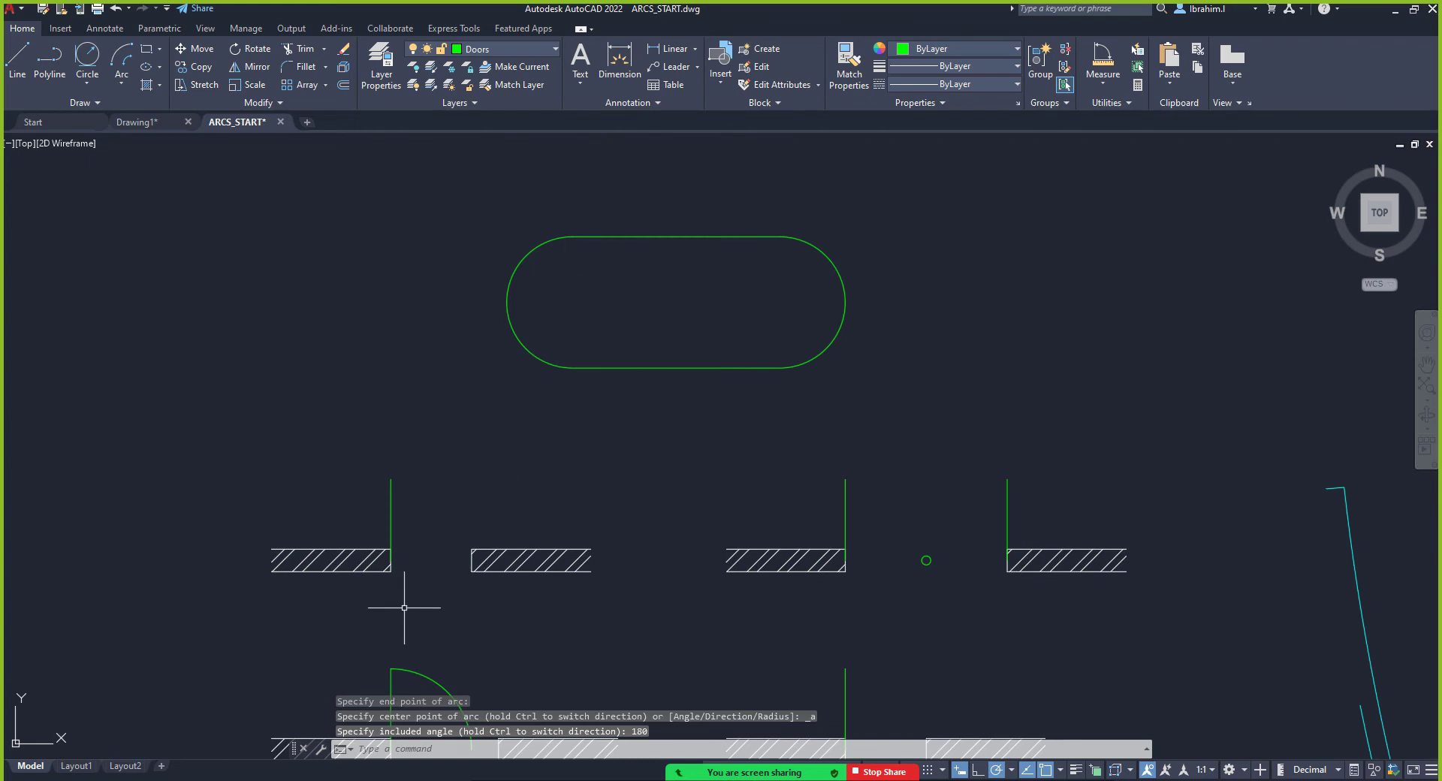
Try a Start, End, Angle arc from the first door leaf's top end to the midpoint of the opposite wall end, then cancel it
scroll(404, 607, up, 2)
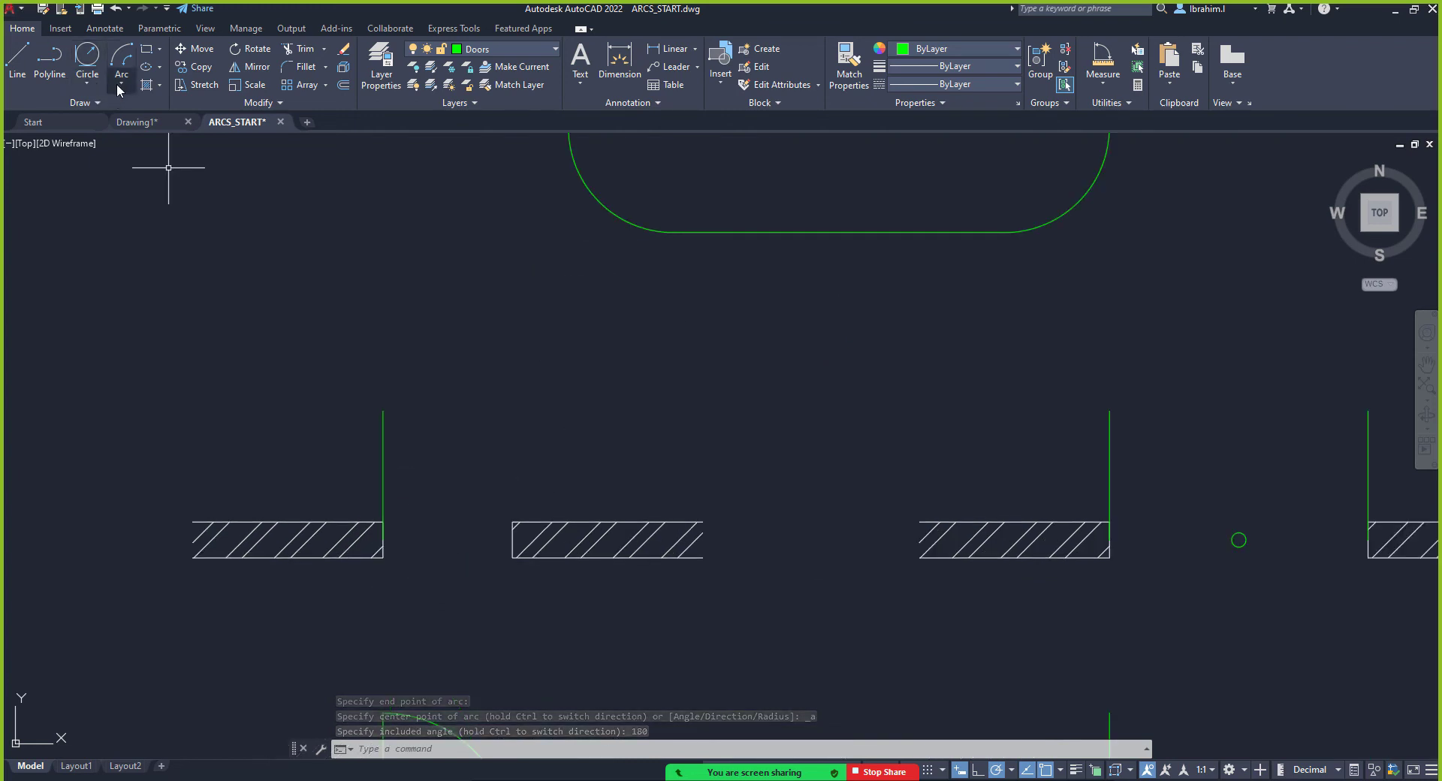
click(121, 60)
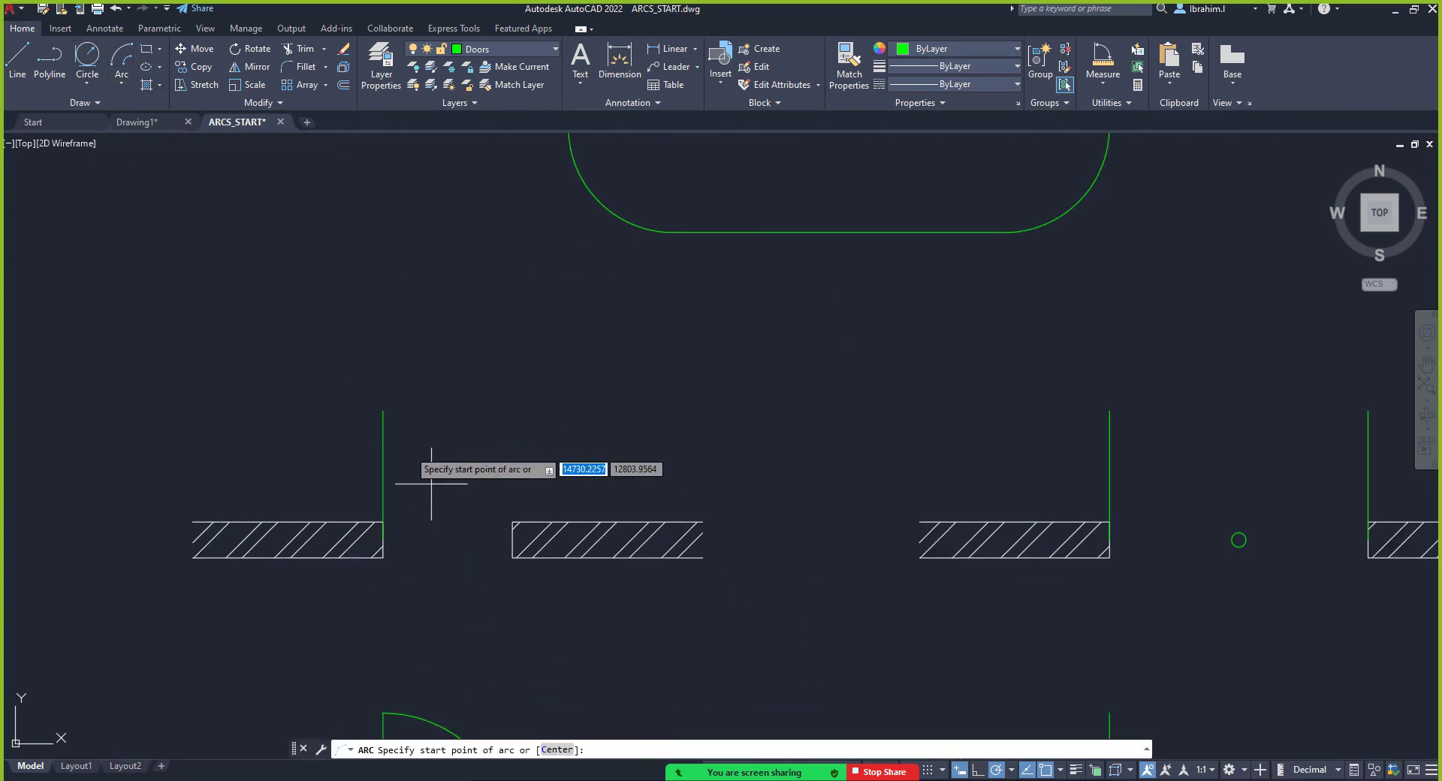
click(383, 411)
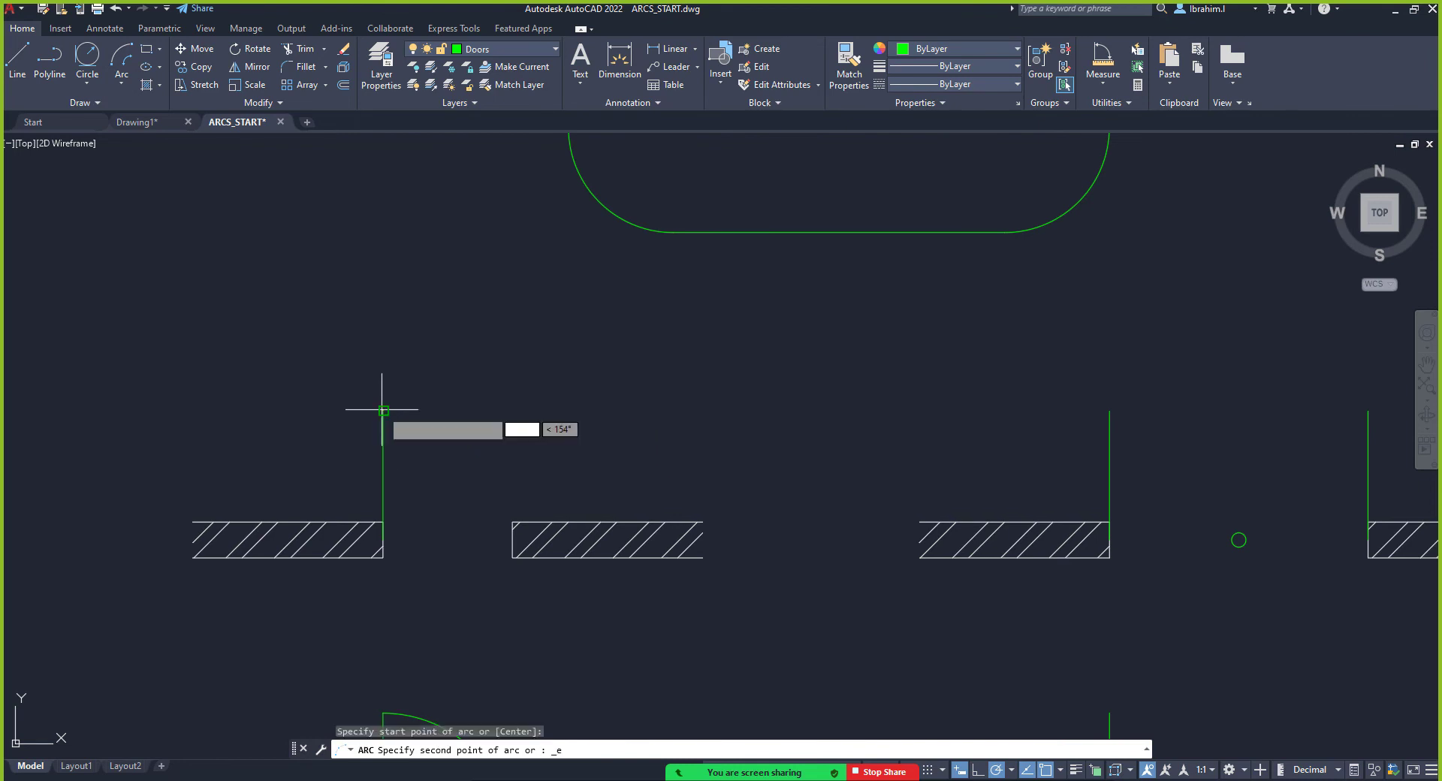
click(512, 538)
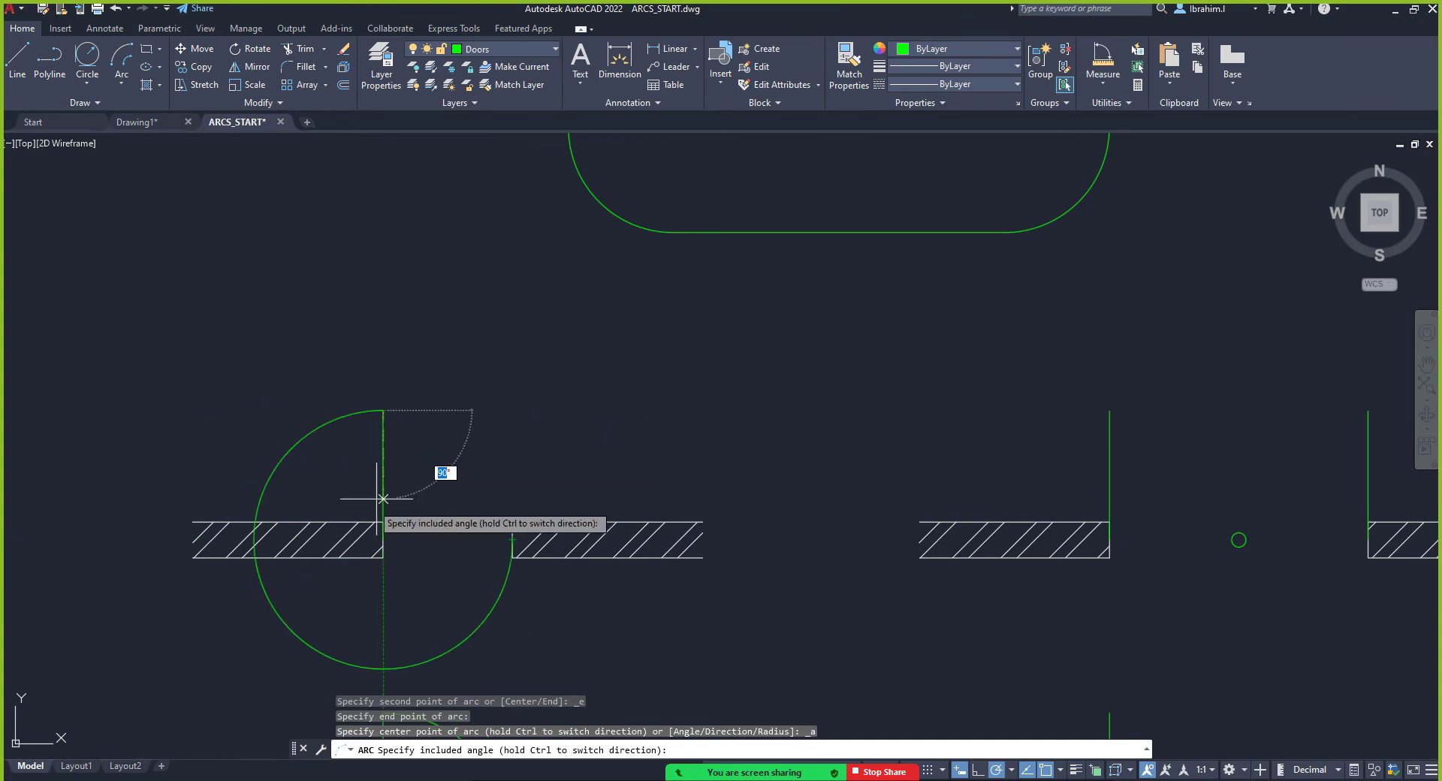
key(Escape)
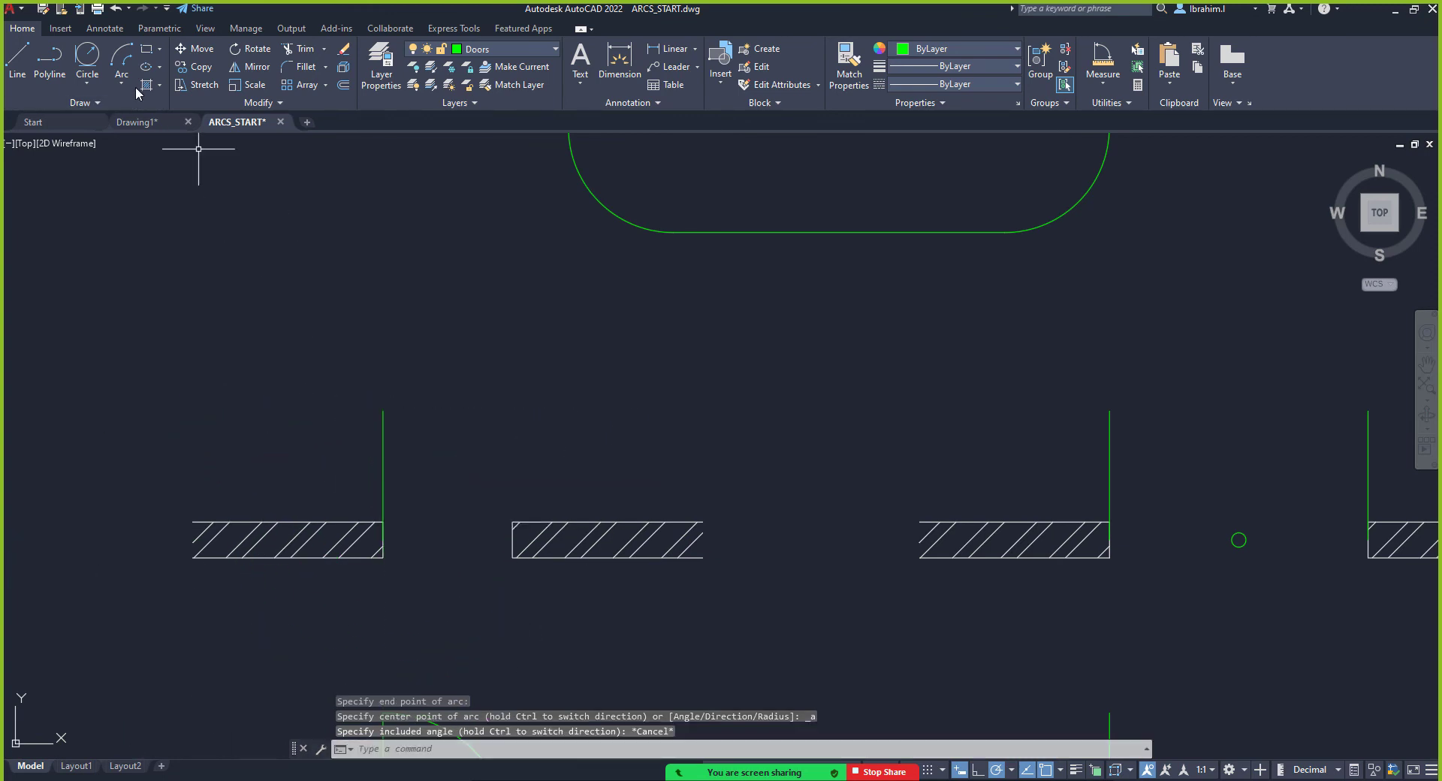
Draw a Start, End, Angle arc from the midpoint of the opposite wall end to the first door leaf's top end, included angle 90°
click(121, 59)
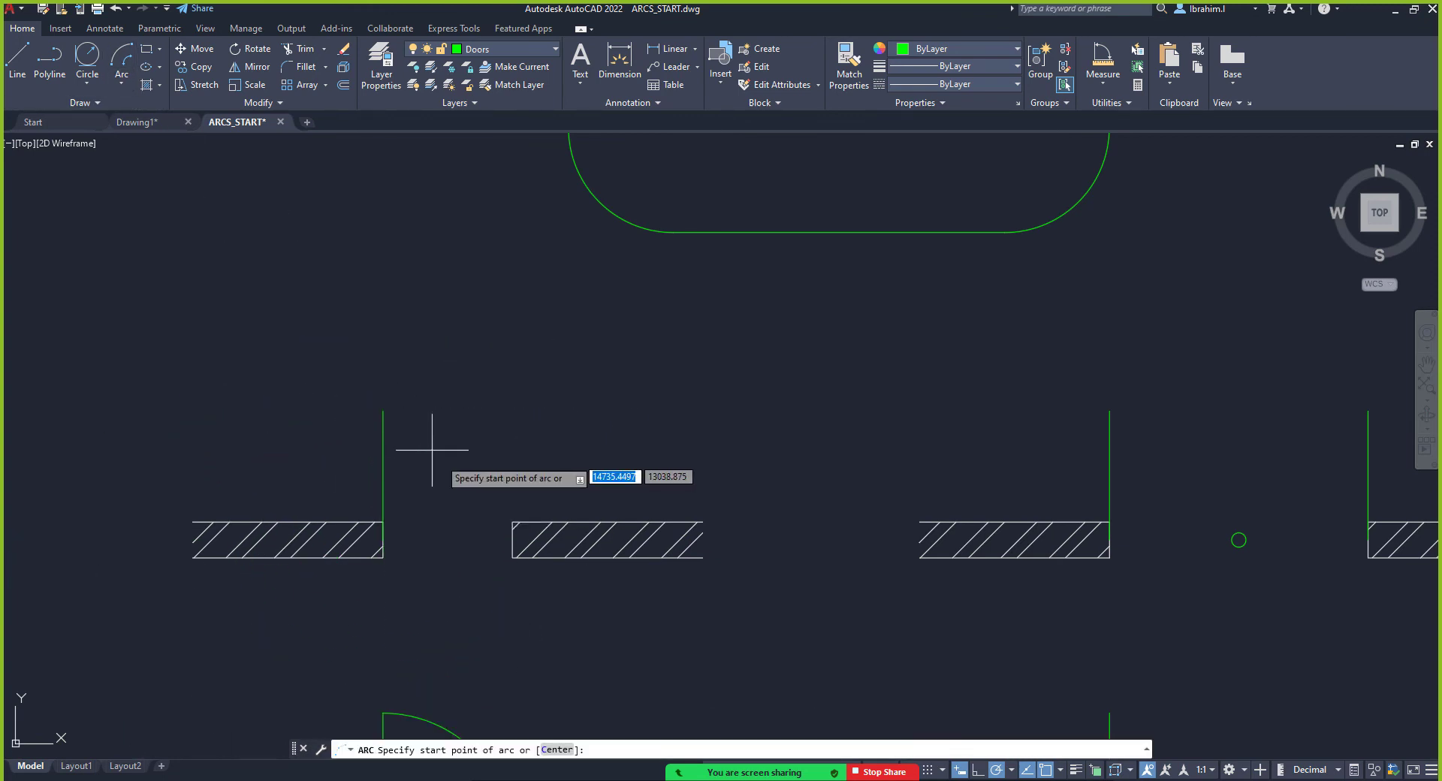
click(512, 539)
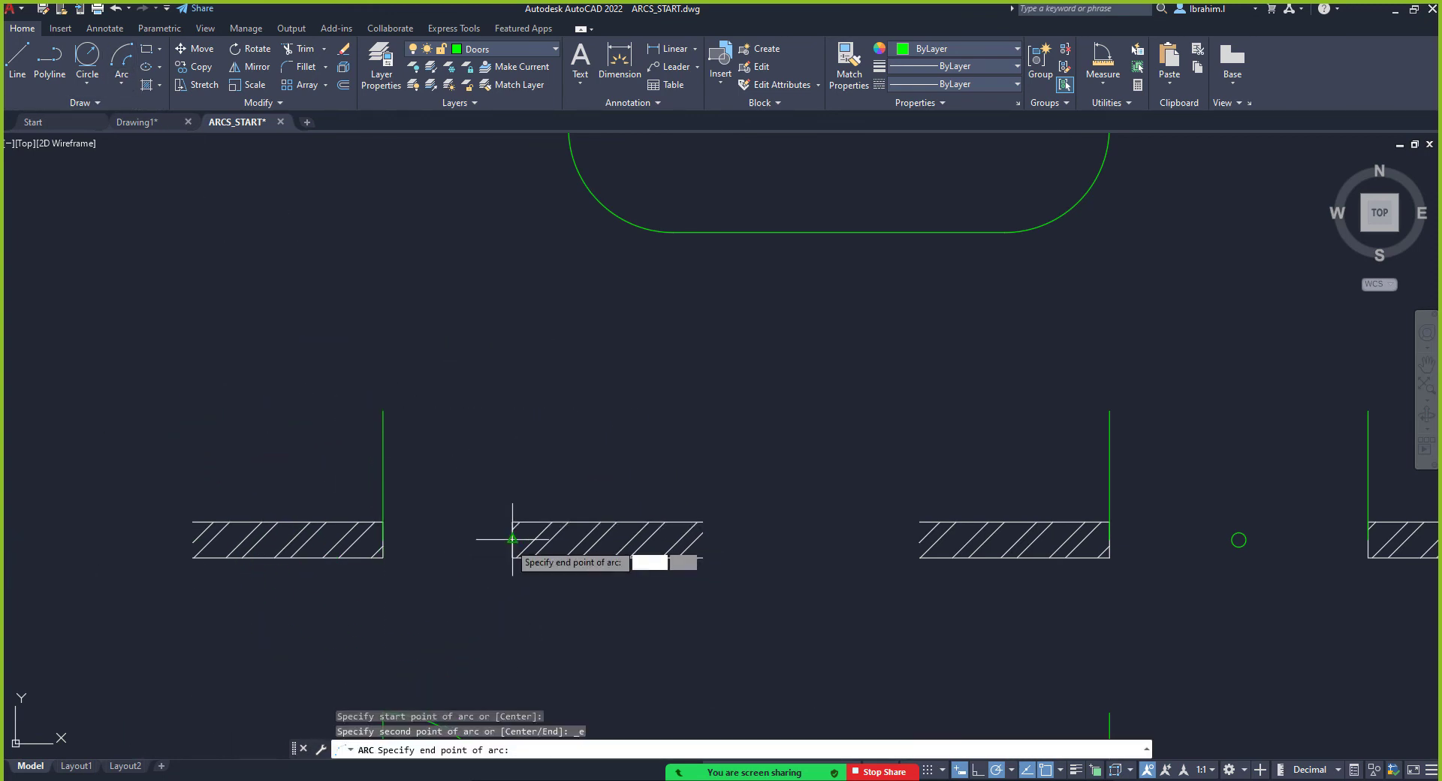
click(383, 412)
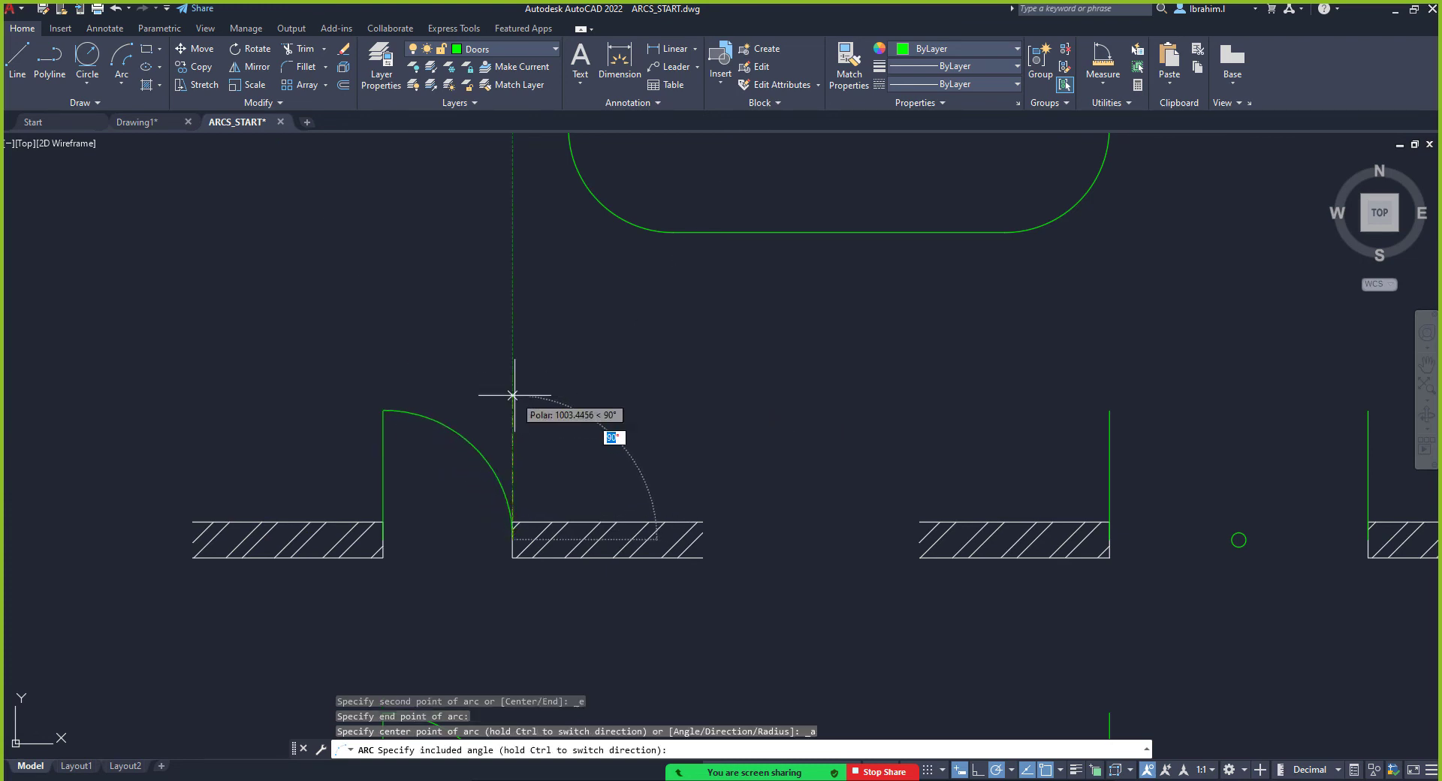
text(90)
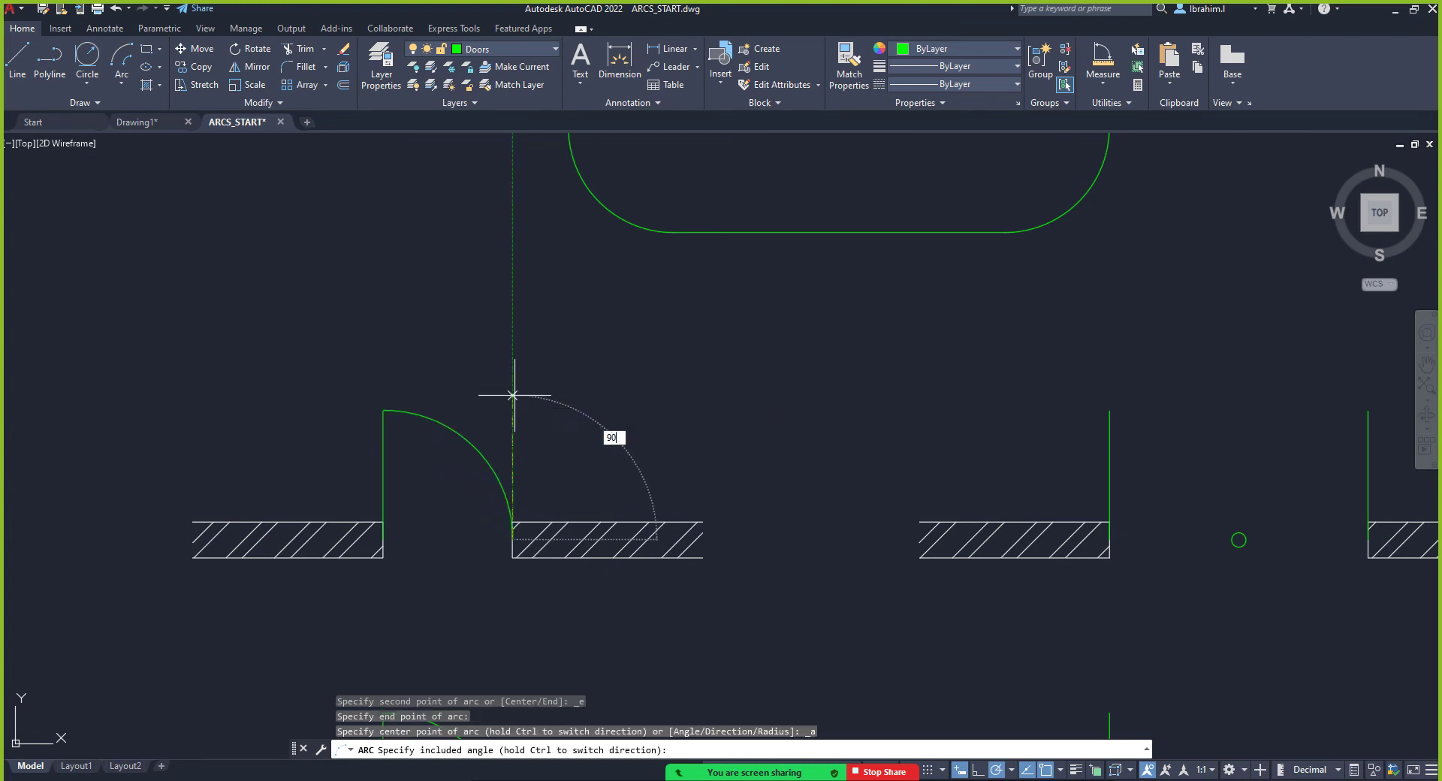
key(Return)
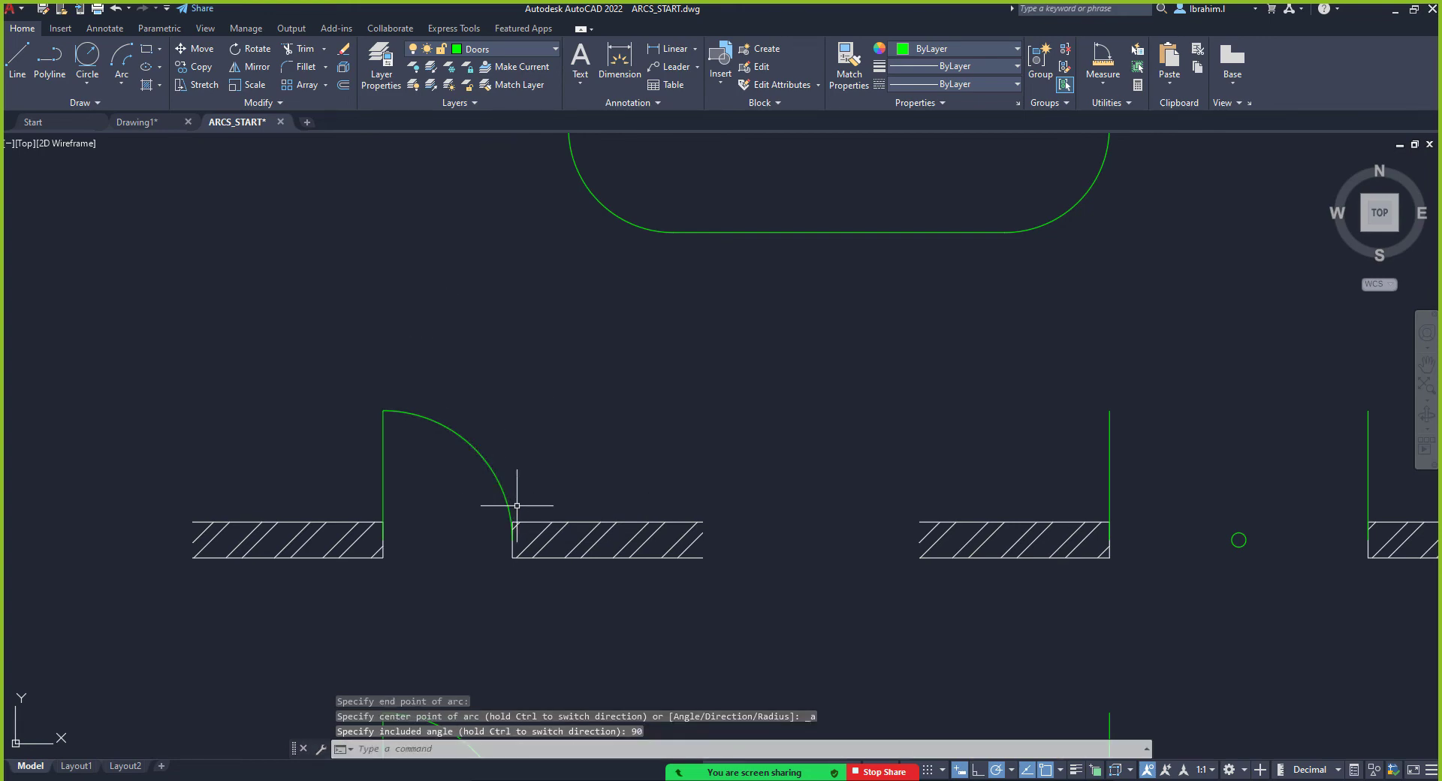
Examine the lower door's swing arc and the gap between its end and the opposite wall end
scroll(496, 540, down, 2)
scroll(492, 542, up, 2)
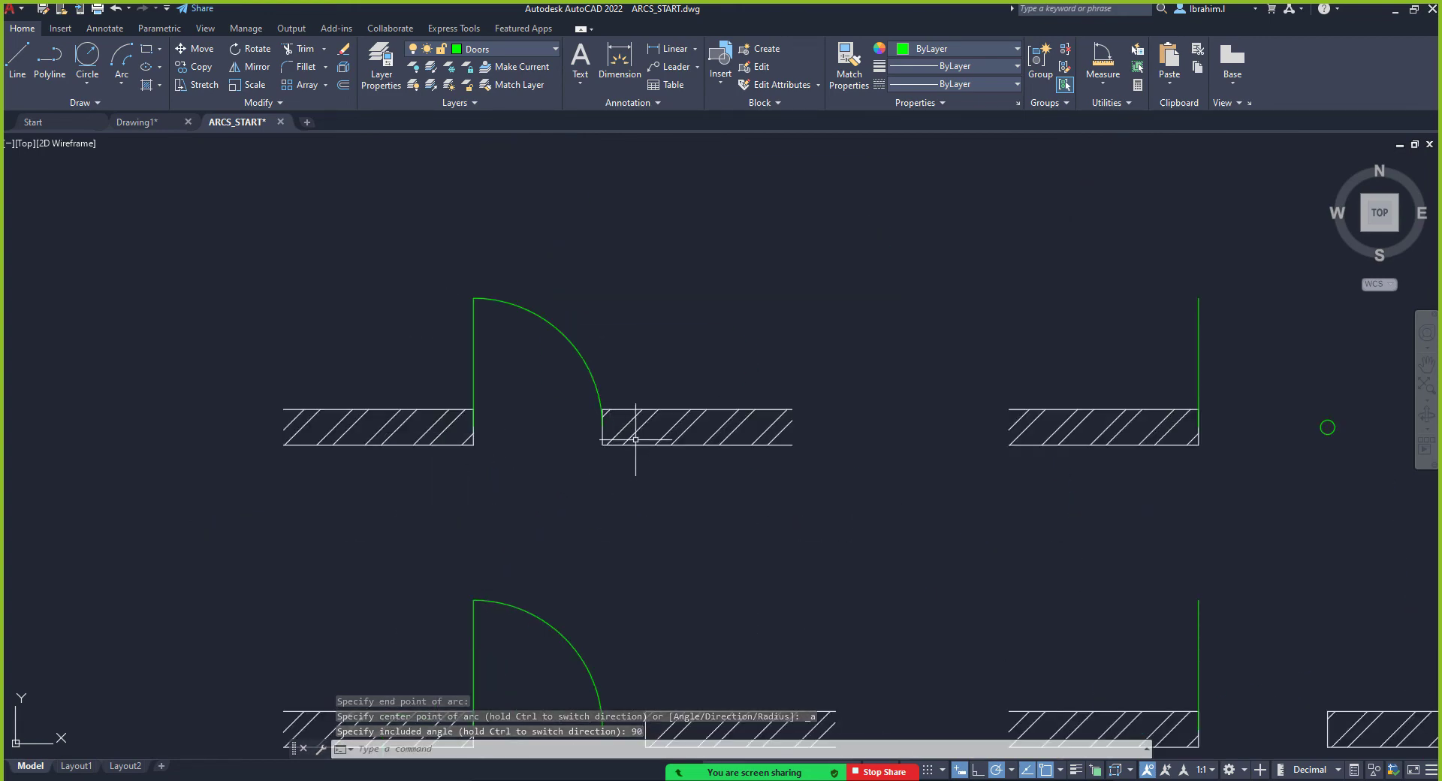
scroll(635, 440, down, 3)
scroll(657, 471, up, 3)
scroll(615, 488, up, 2)
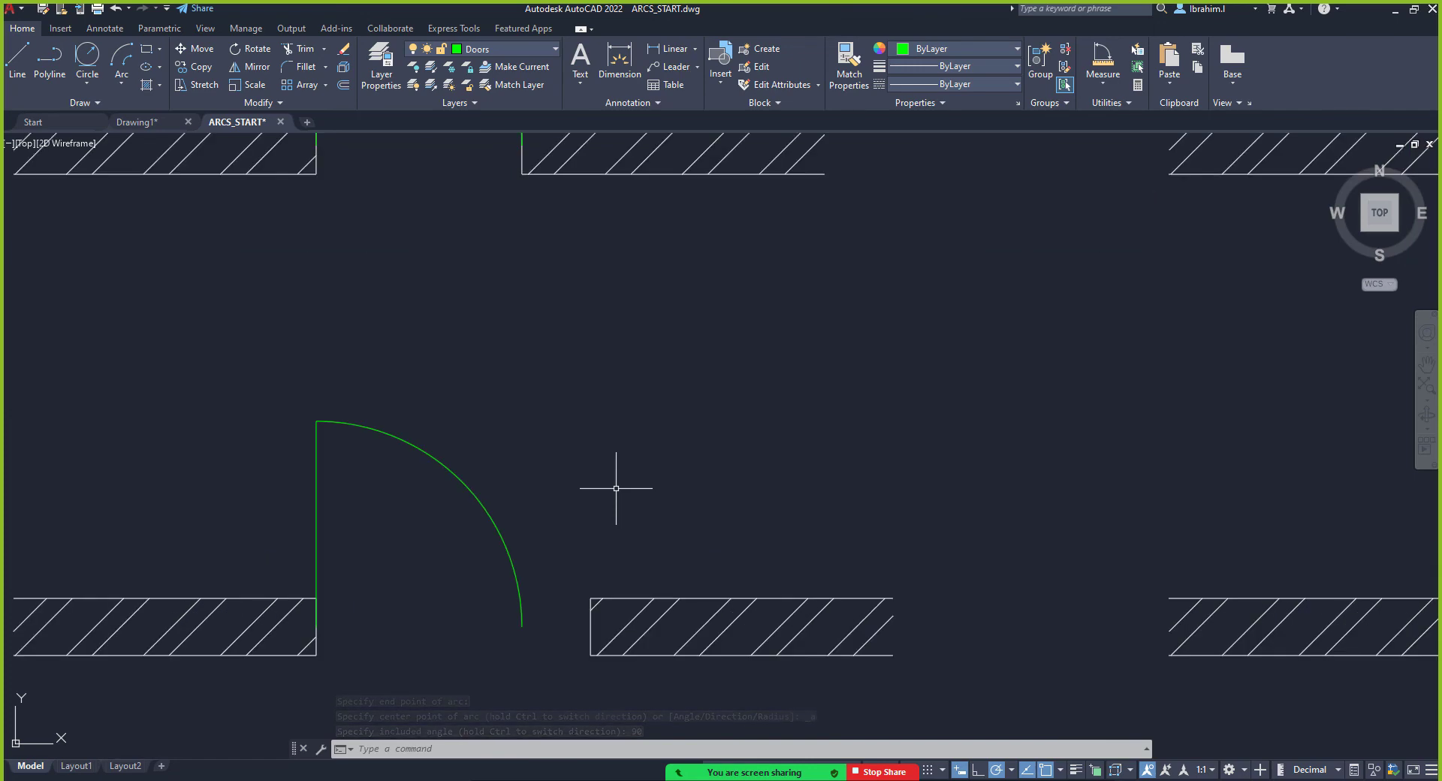
scroll(615, 488, down, 2)
scroll(573, 573, up, 2)
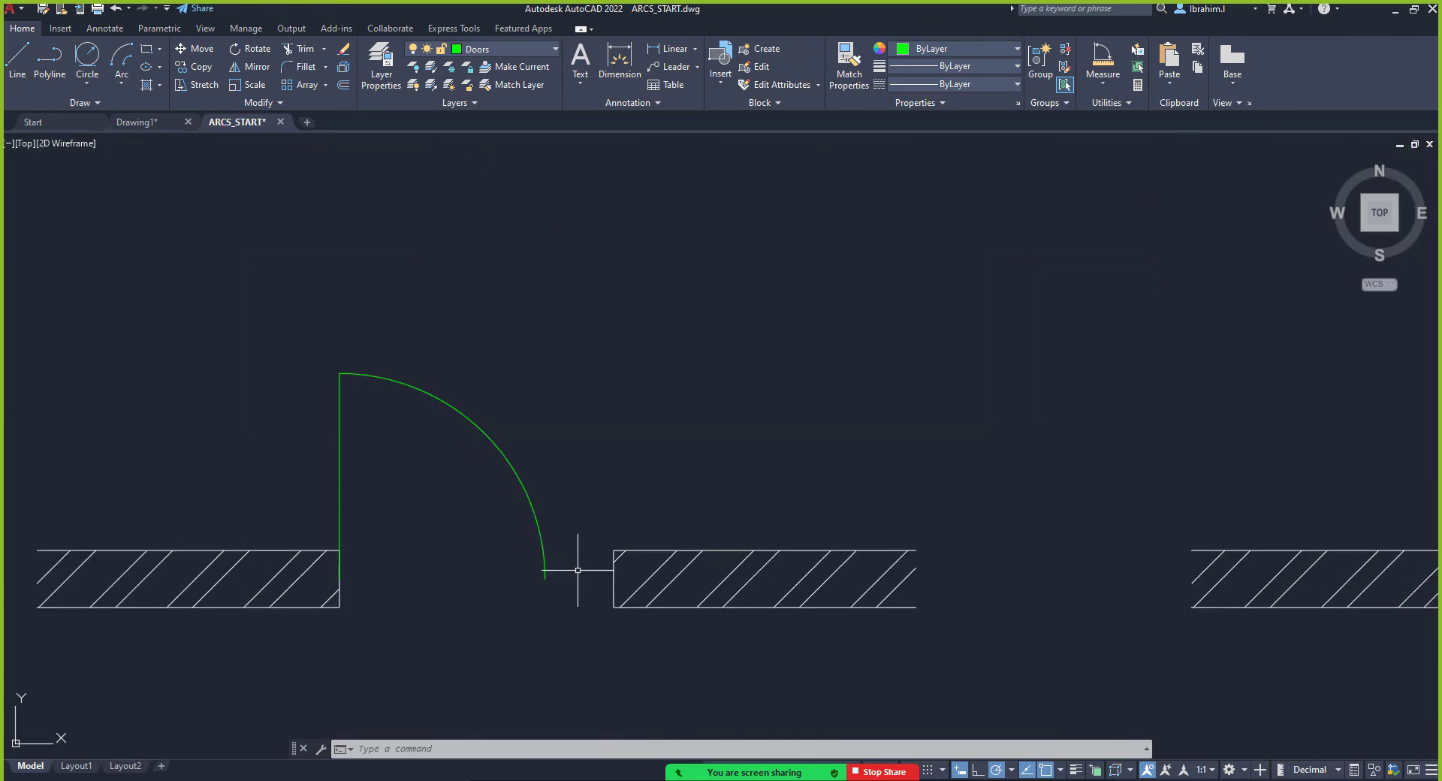
scroll(578, 568, down, 4)
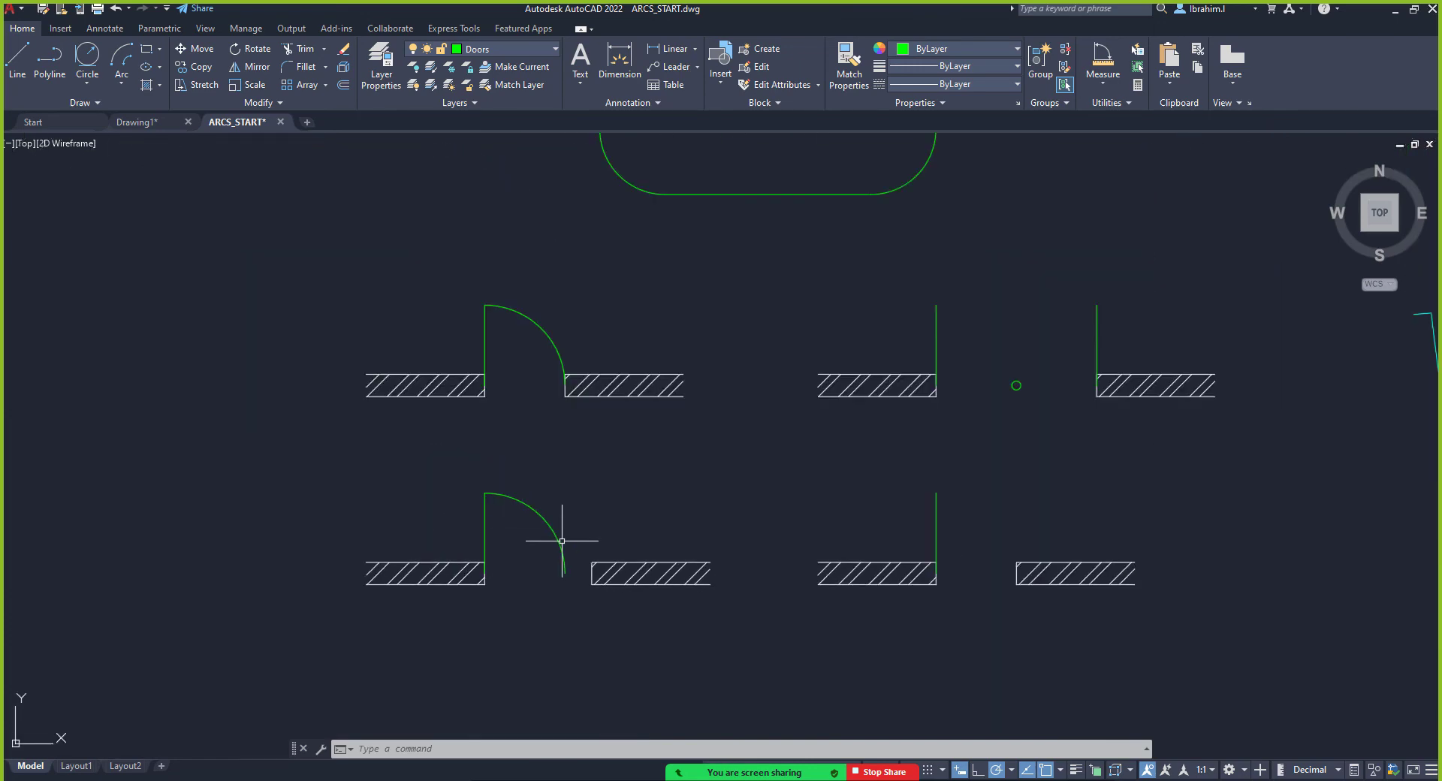
scroll(601, 581, up, 2)
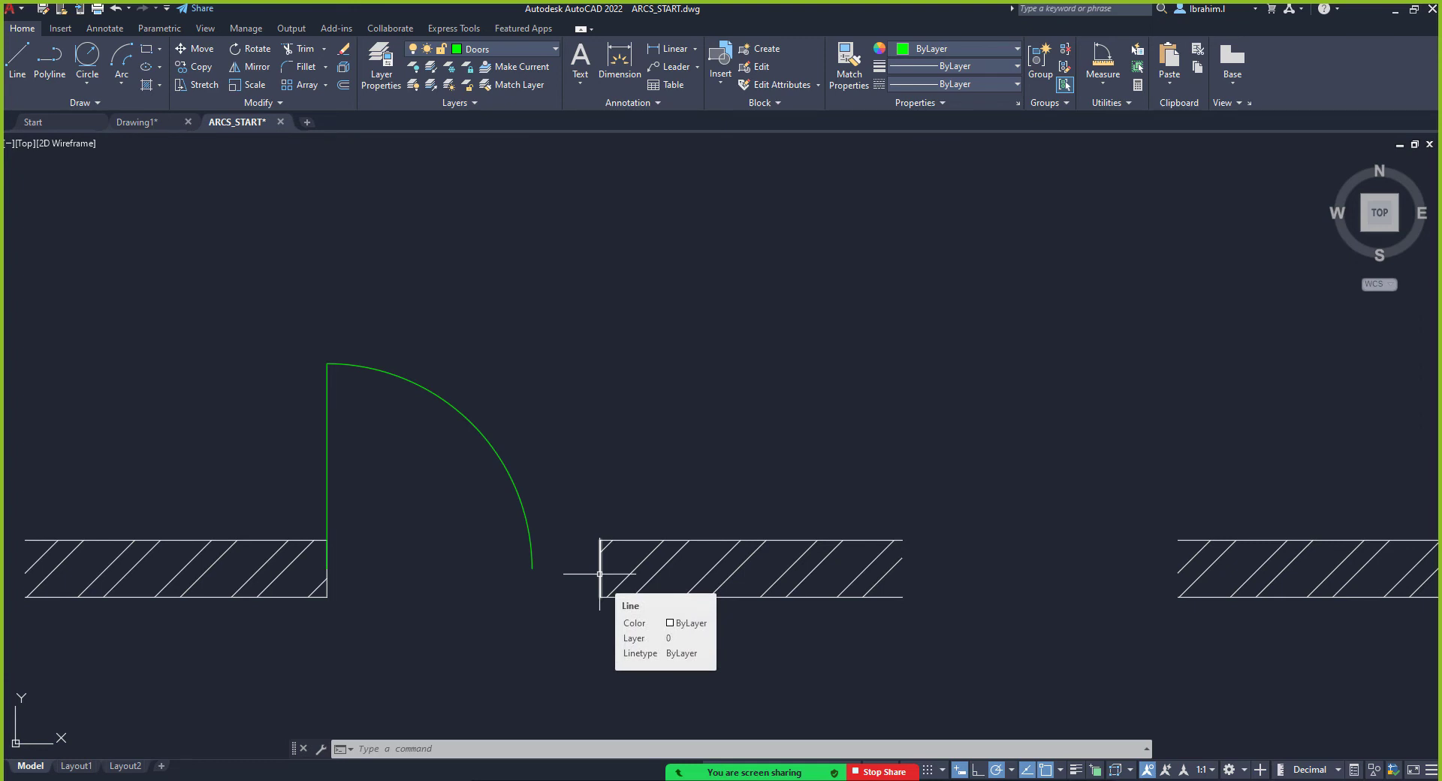
Offset the lower door's swing arc with the Through option to the midpoint of the opposite wall end, and undo that offset
click(344, 88)
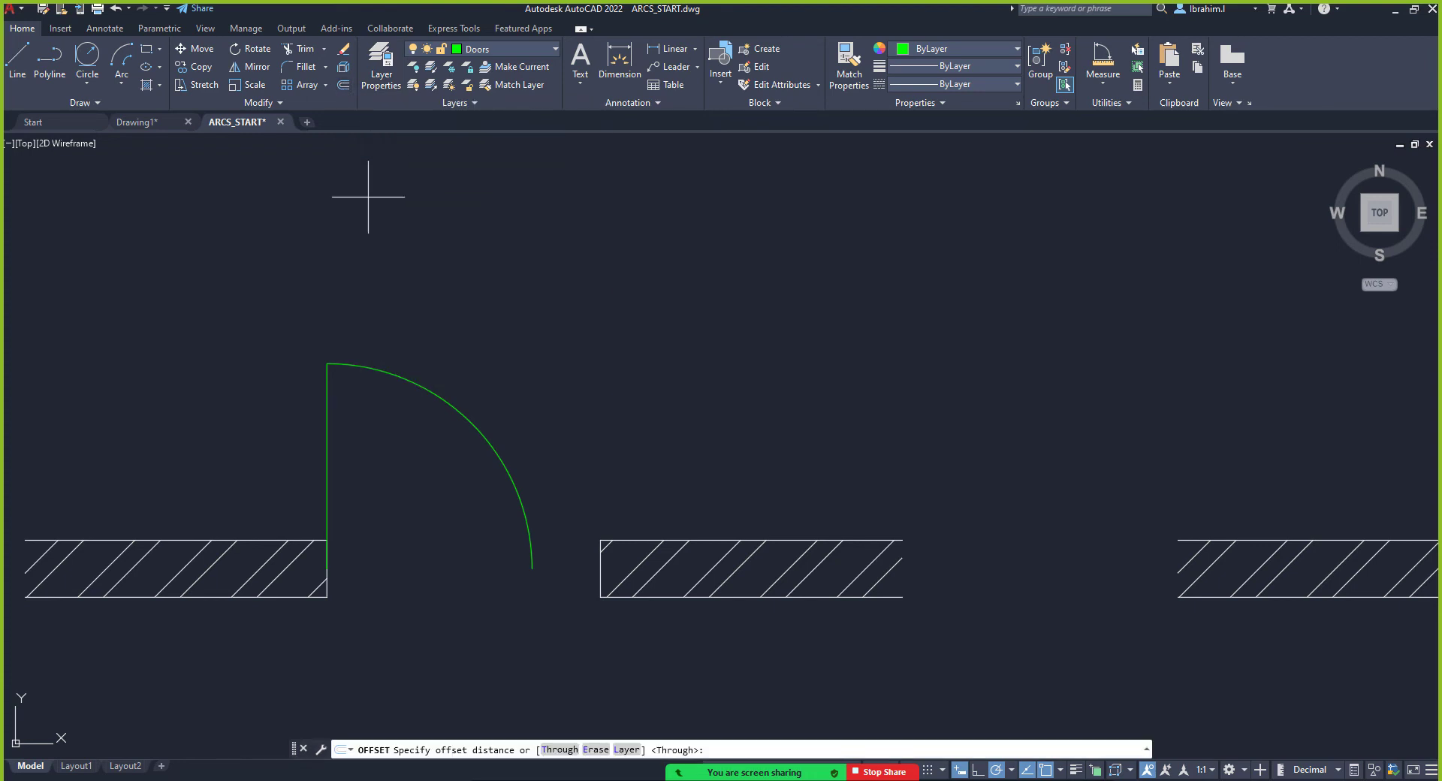
right_click(500, 292)
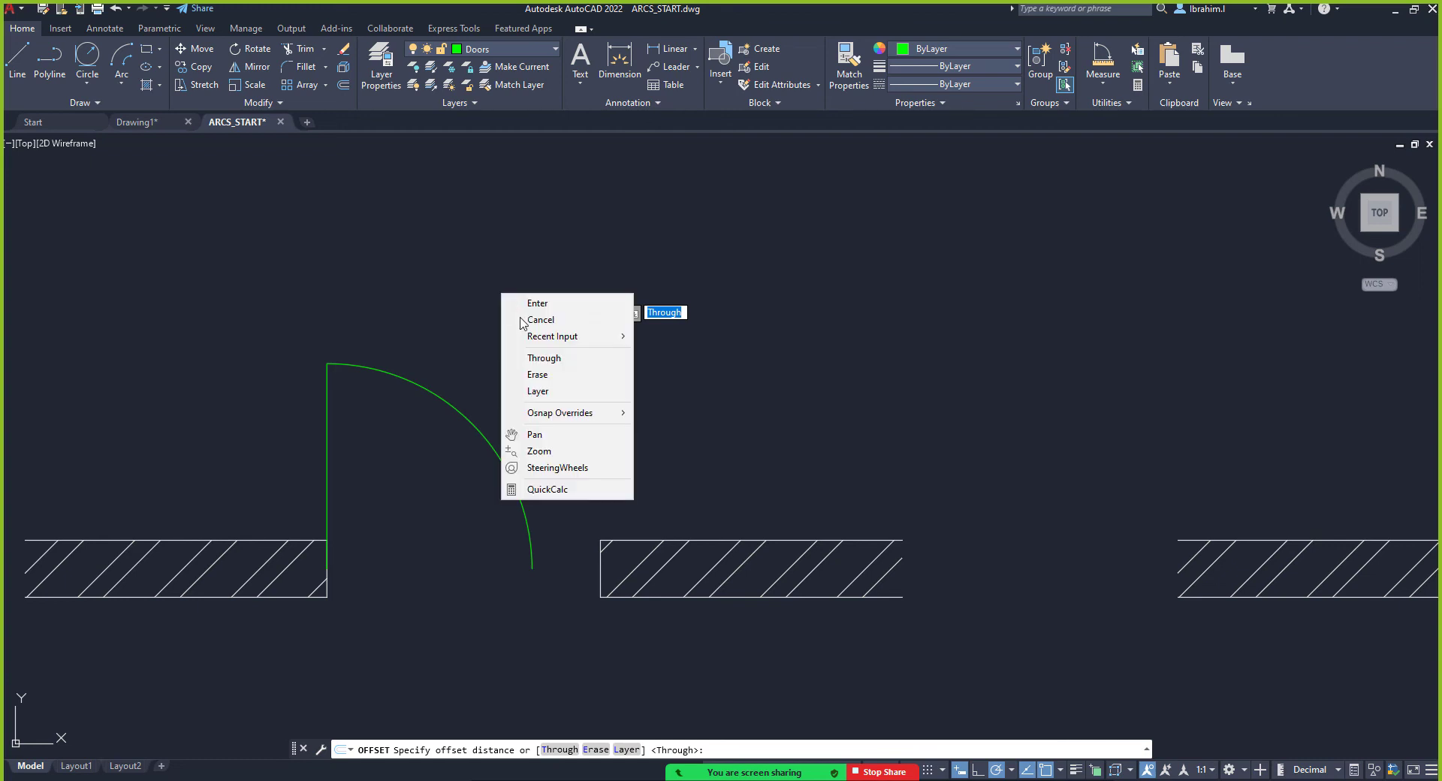
click(552, 359)
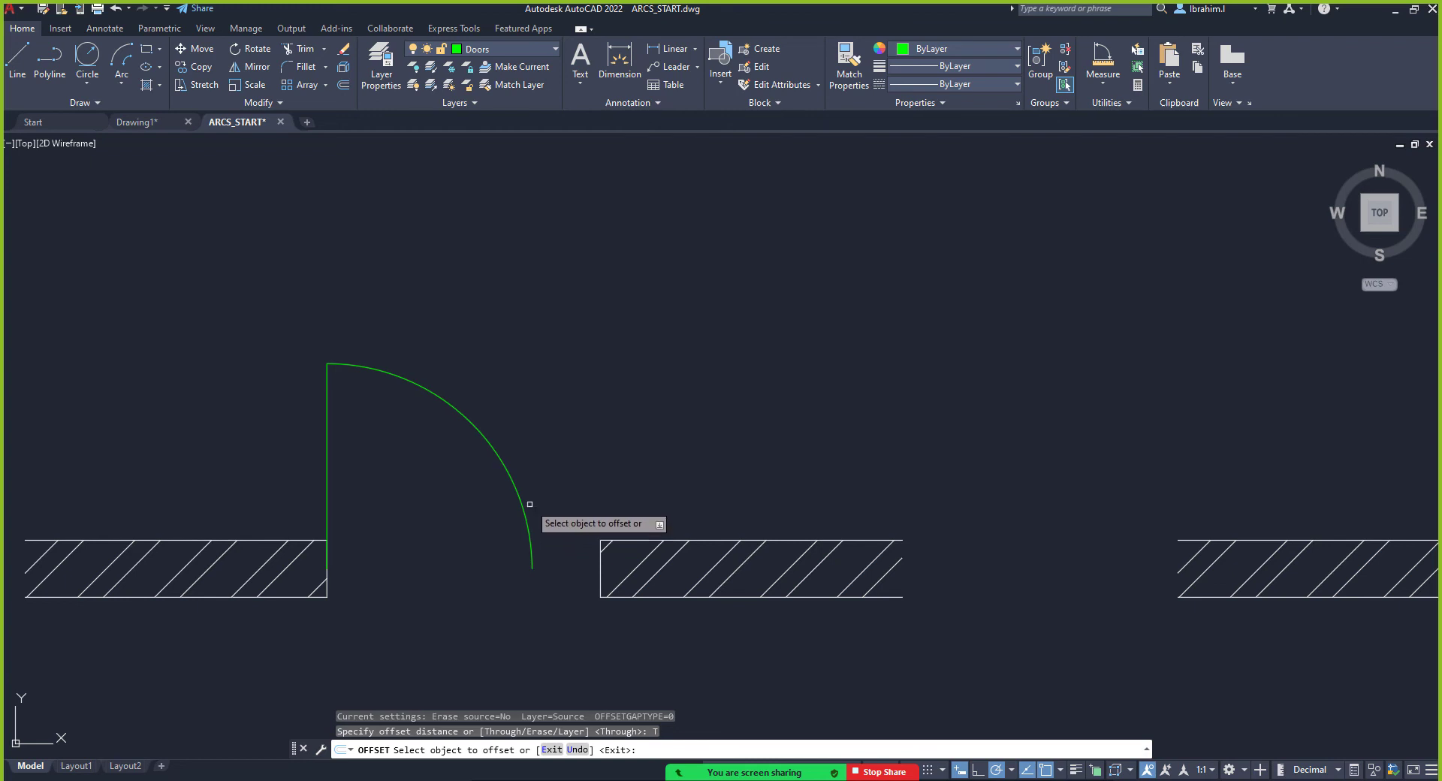
click(500, 455)
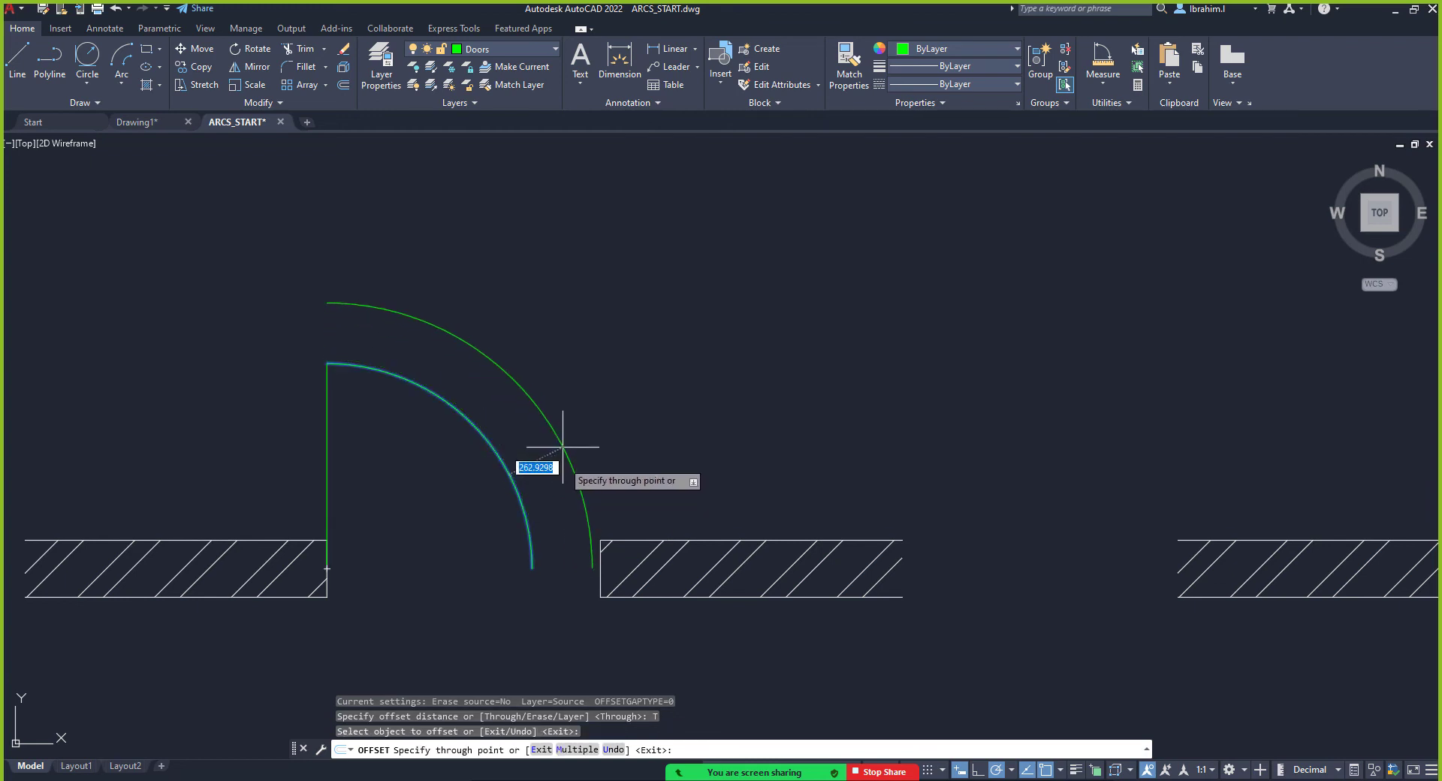
scroll(557, 603, up, 5)
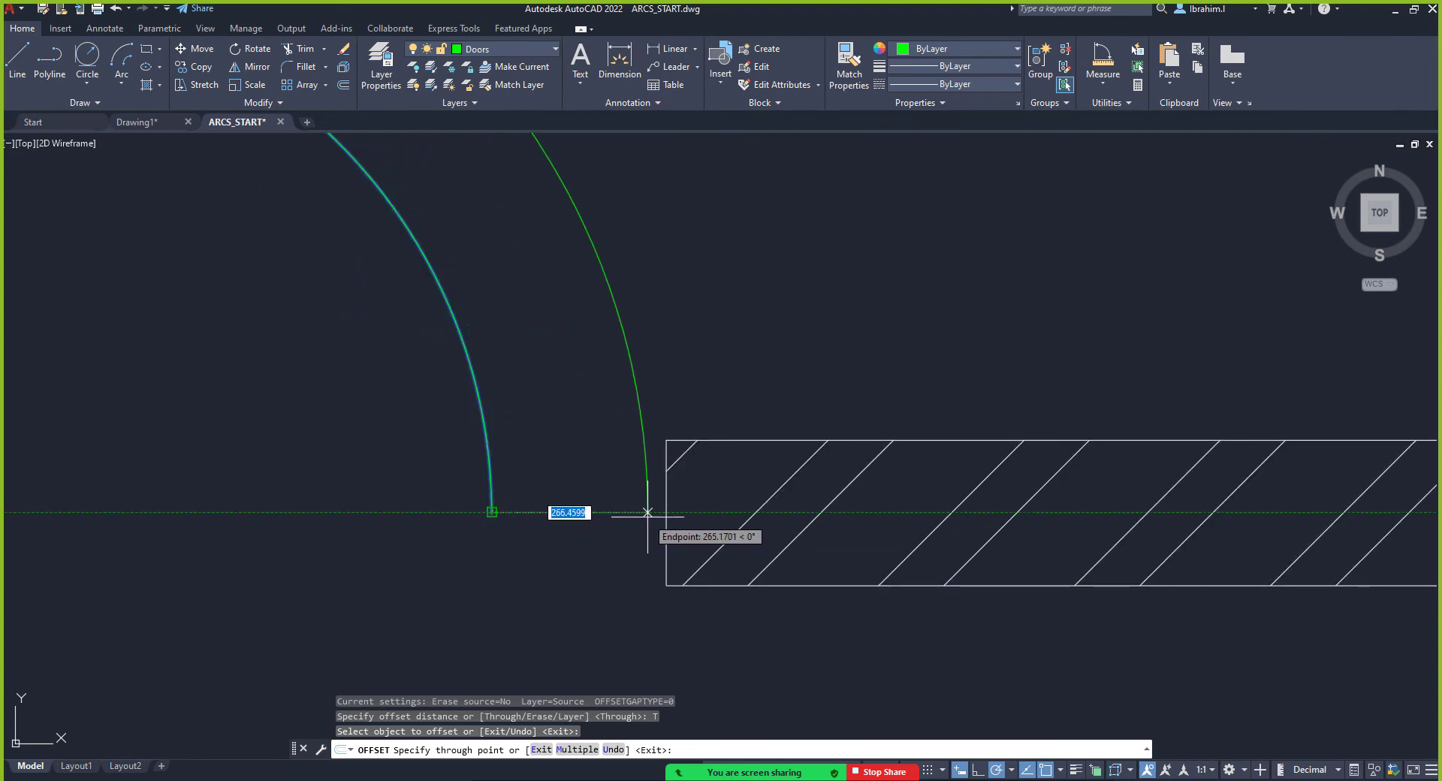
scroll(659, 511, down, 3)
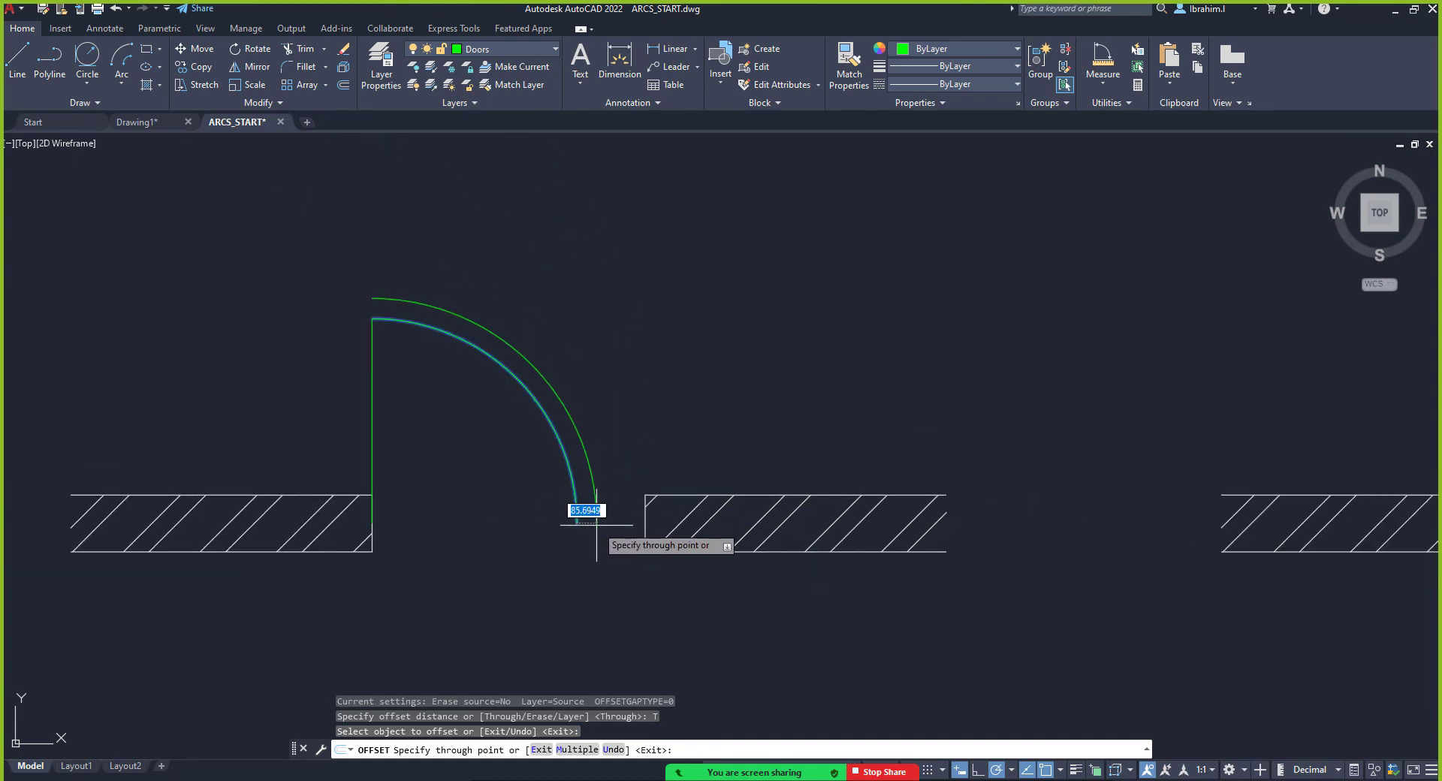
scroll(607, 540, up, 5)
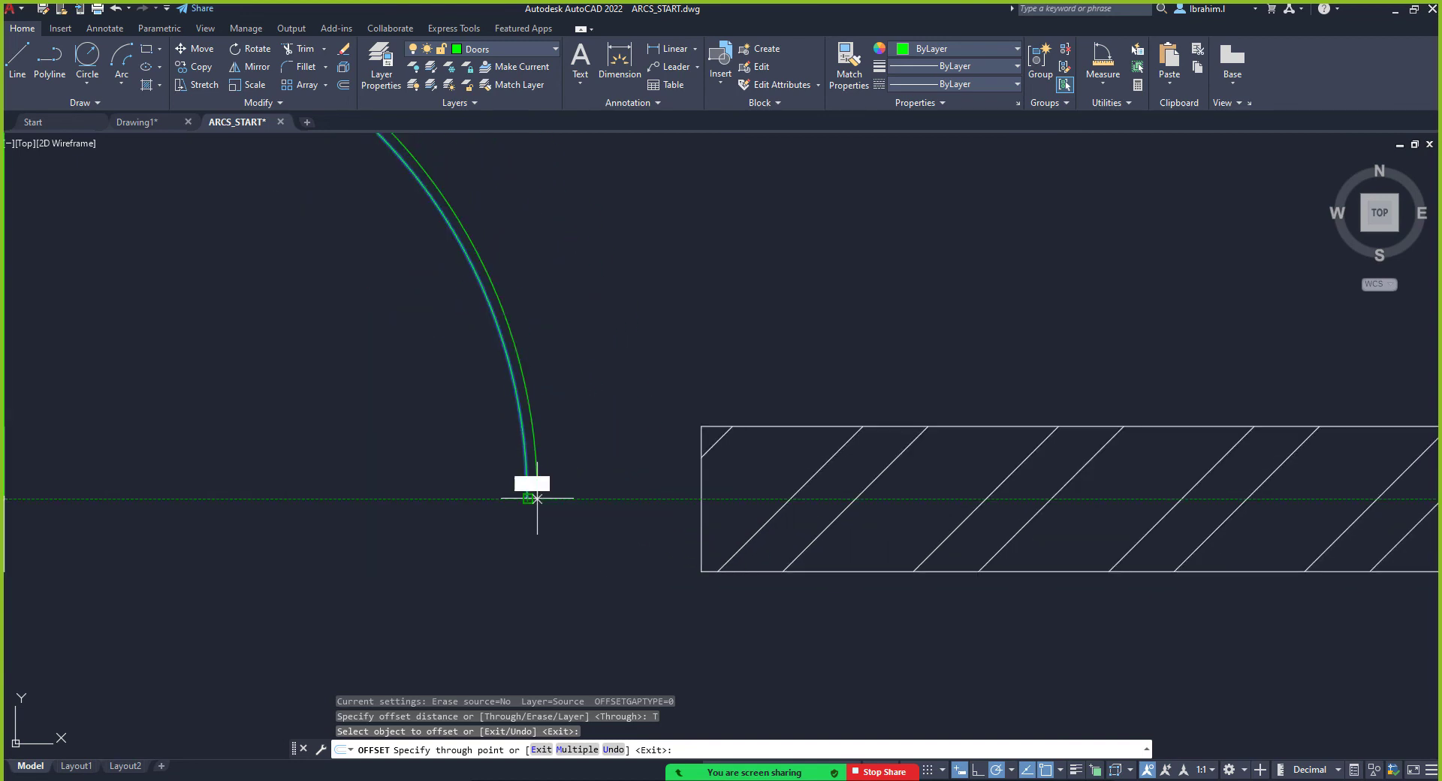
click(701, 499)
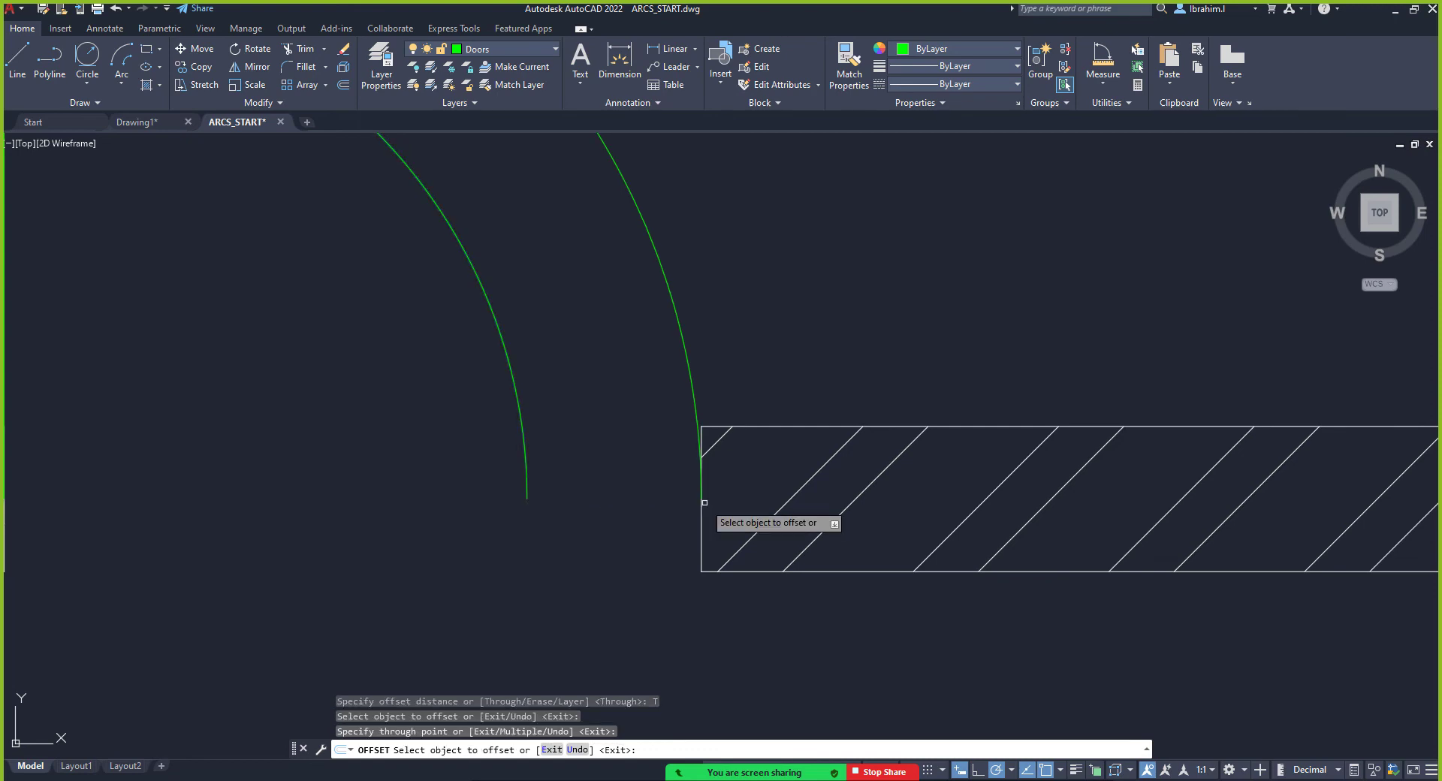
scroll(653, 531, down, 10)
click(589, 538)
scroll(589, 538, up, 6)
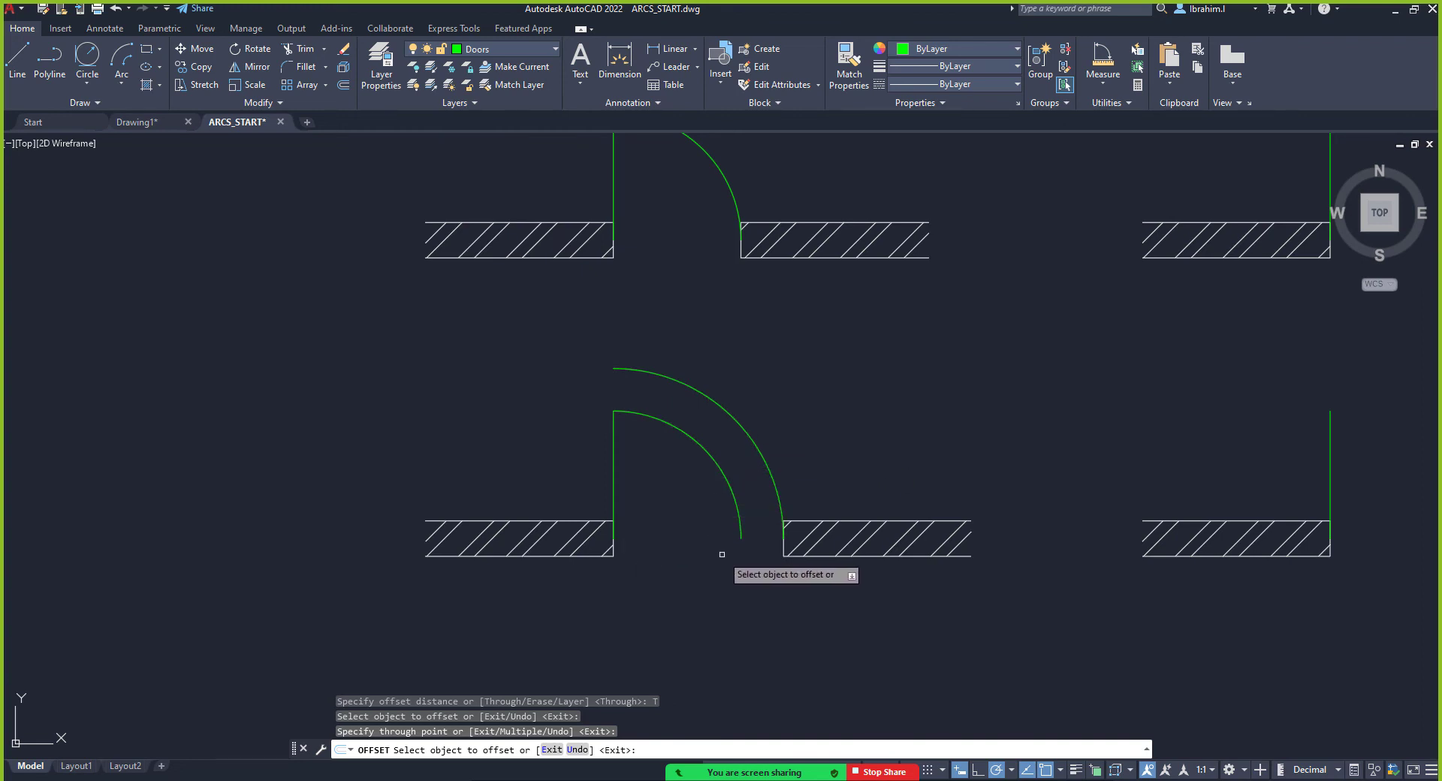
key(ctrl+z)
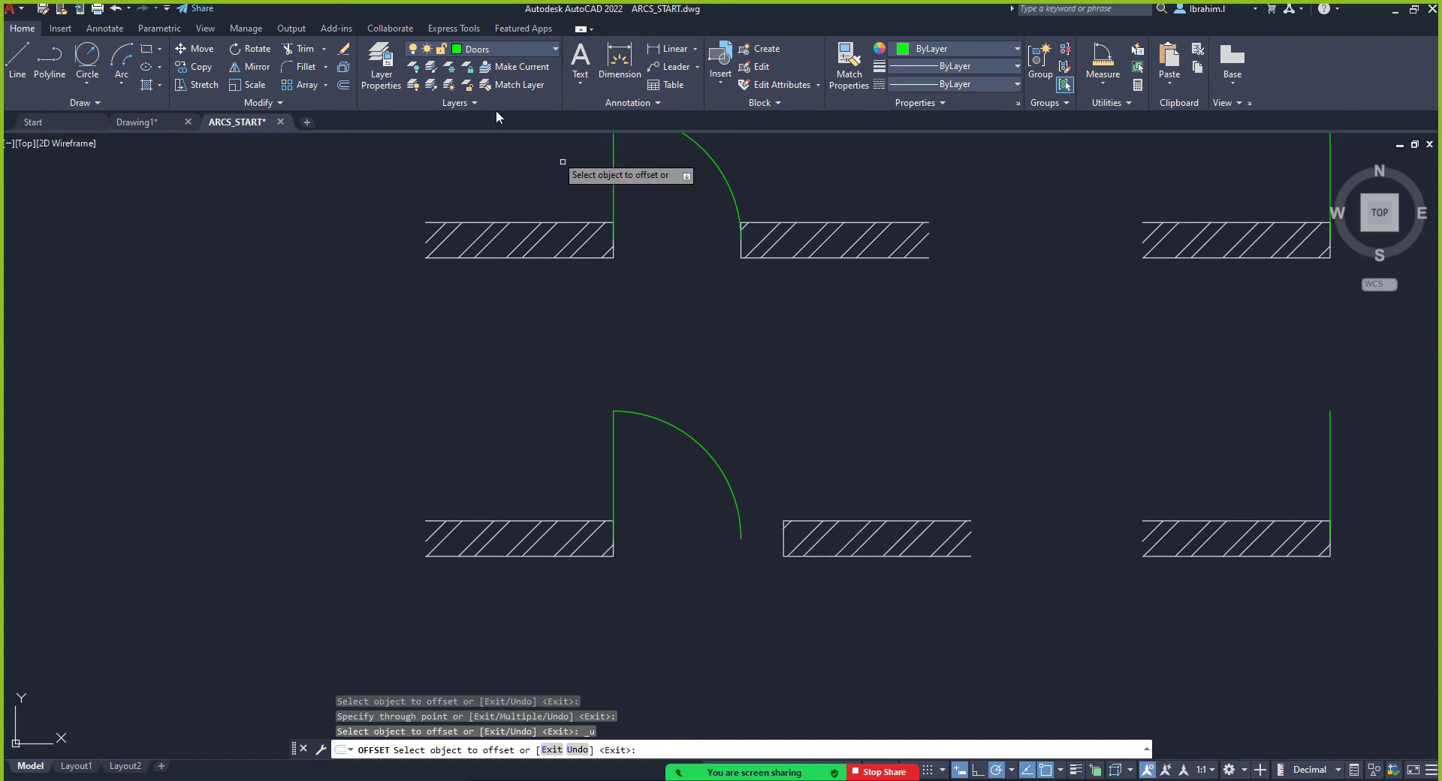
click(342, 84)
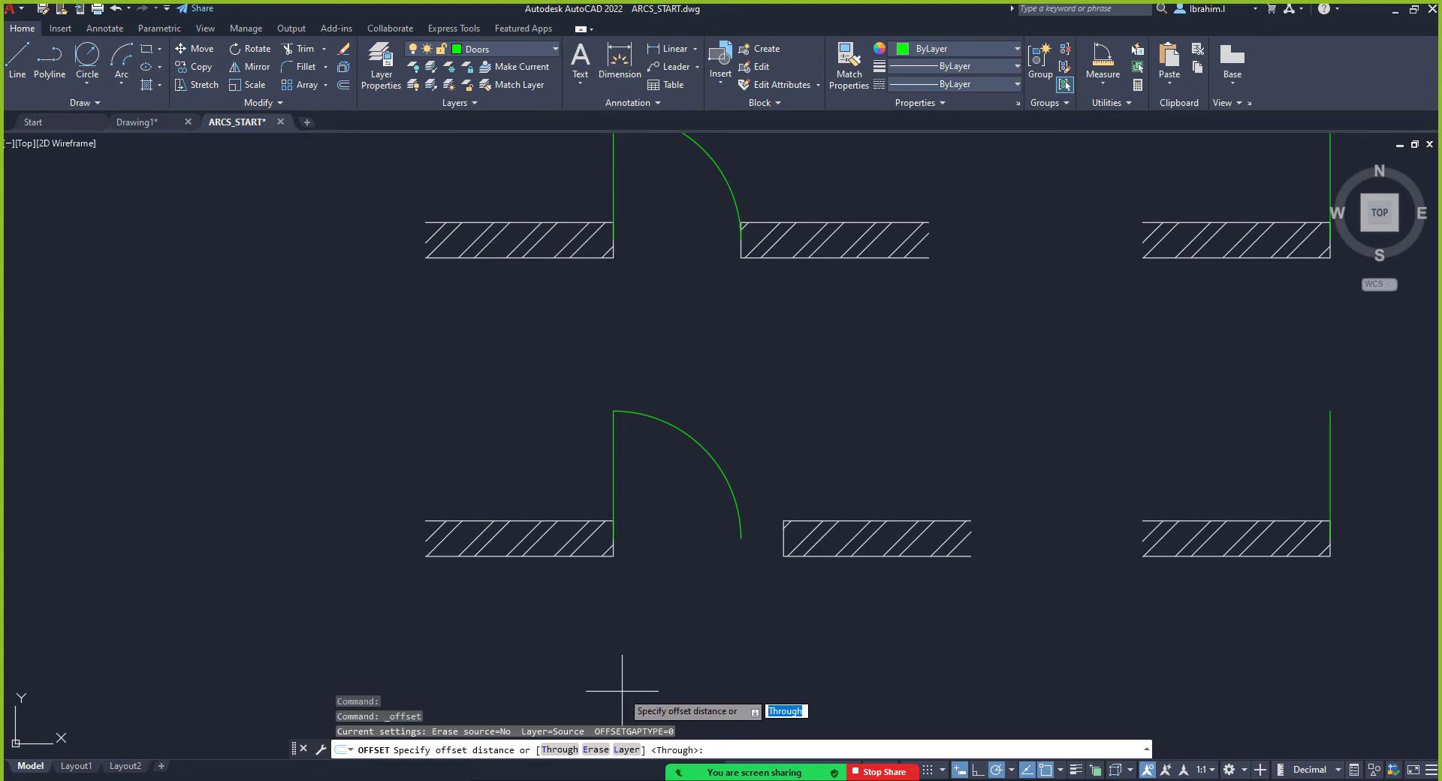
right_click(635, 552)
click(678, 618)
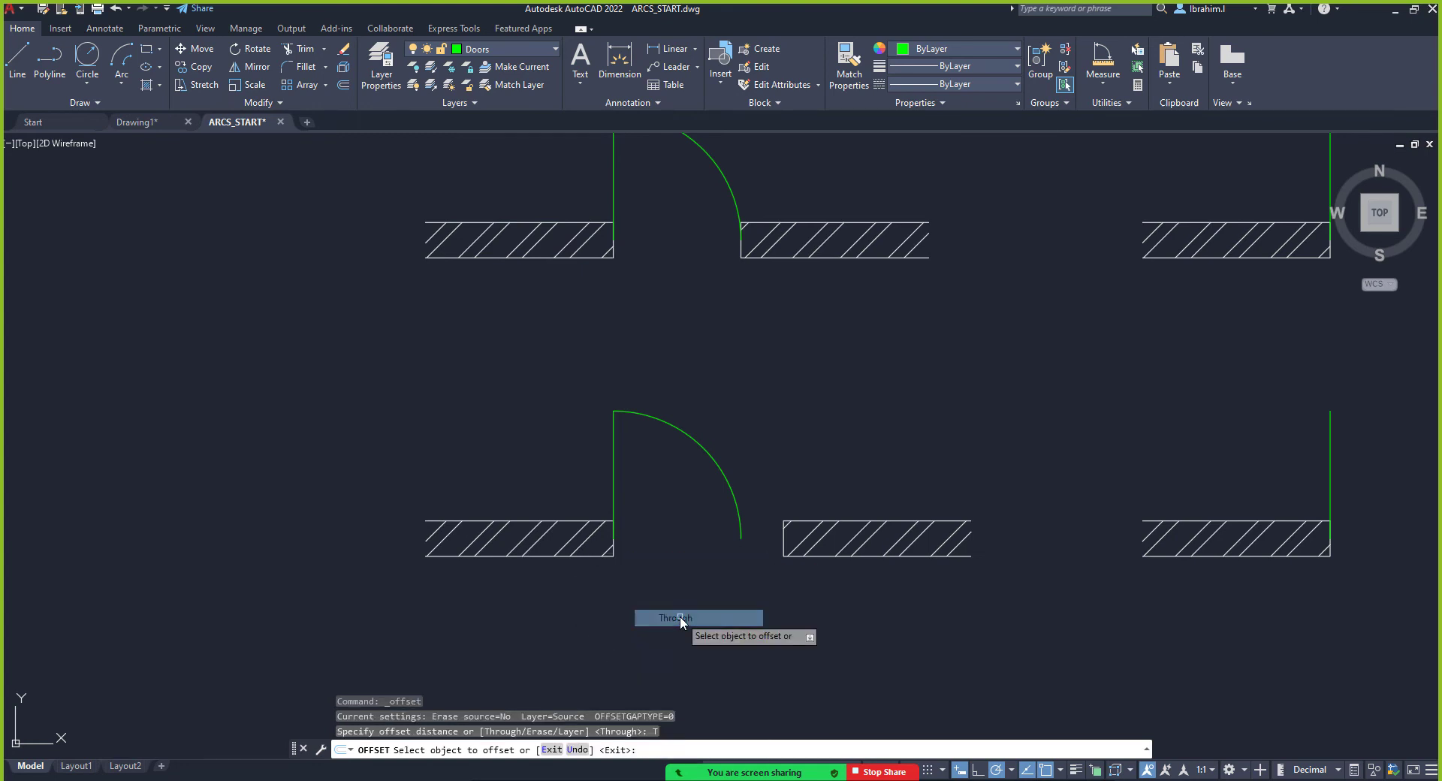
scroll(708, 605, up, 6)
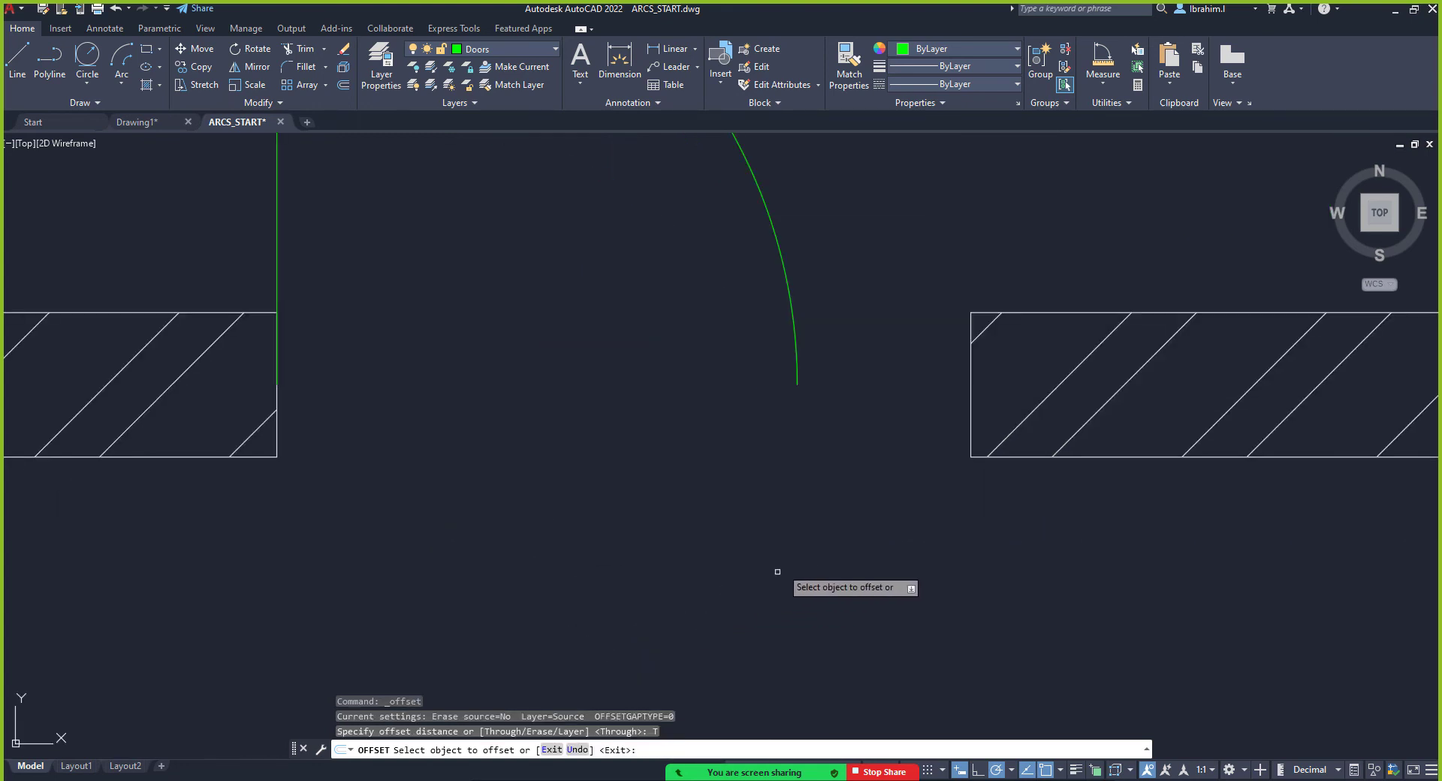
click(797, 372)
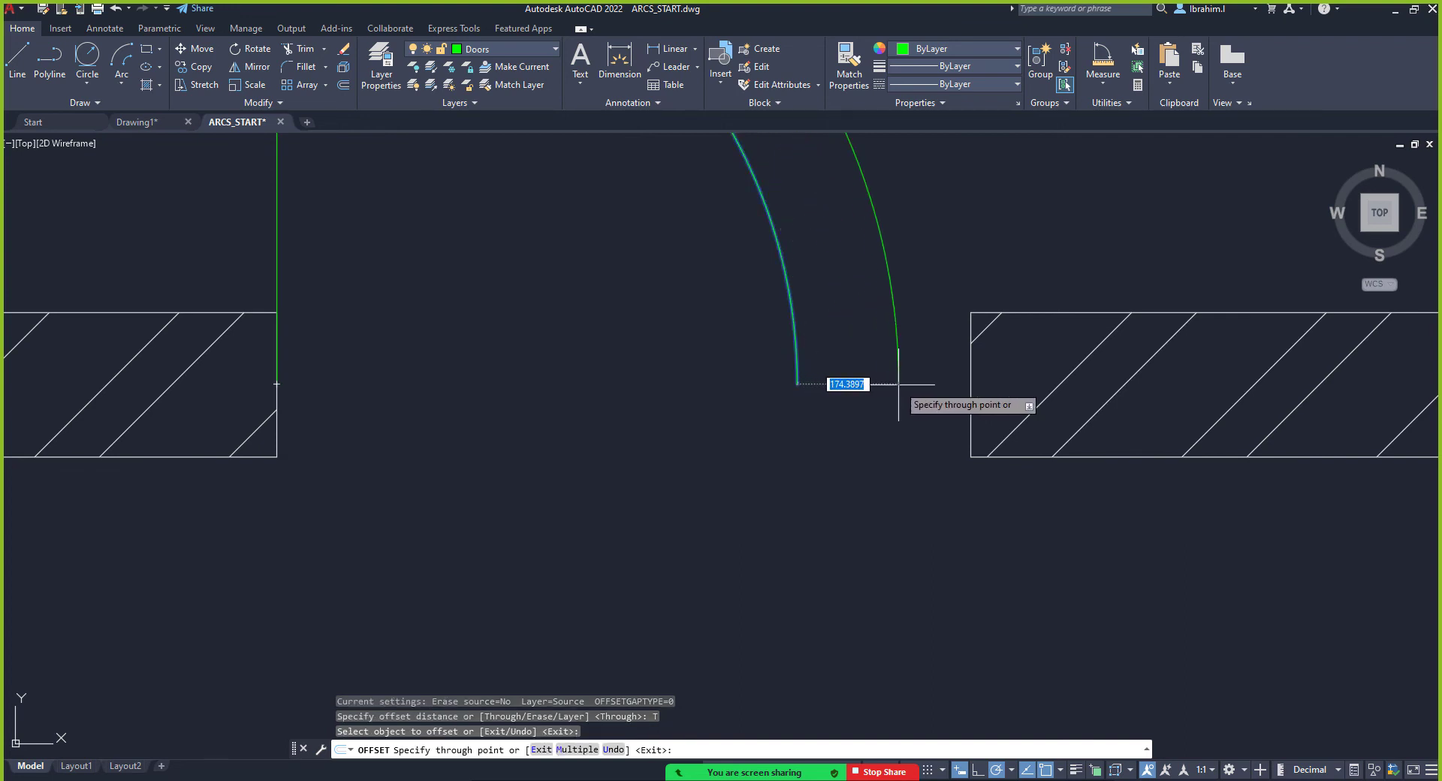
text(e)
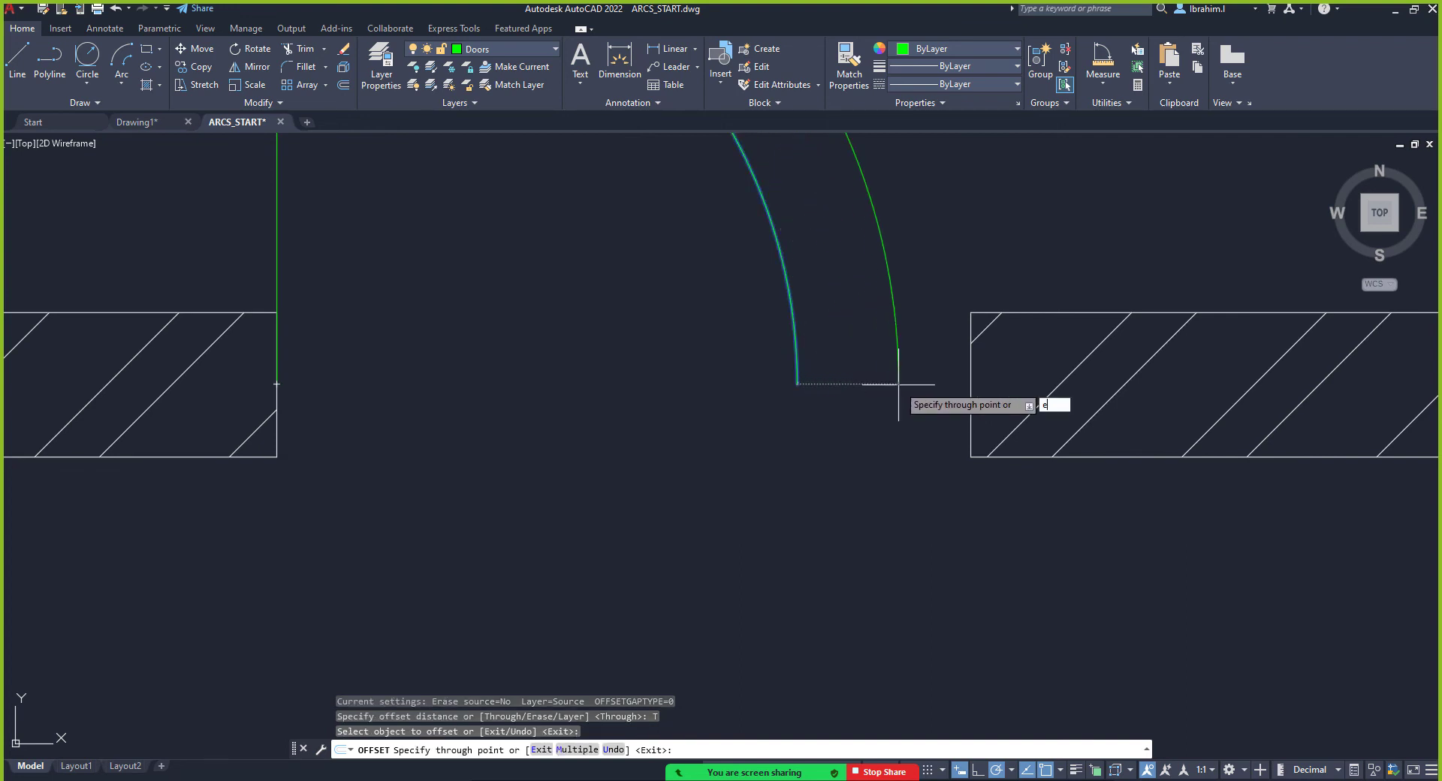
key(Return)
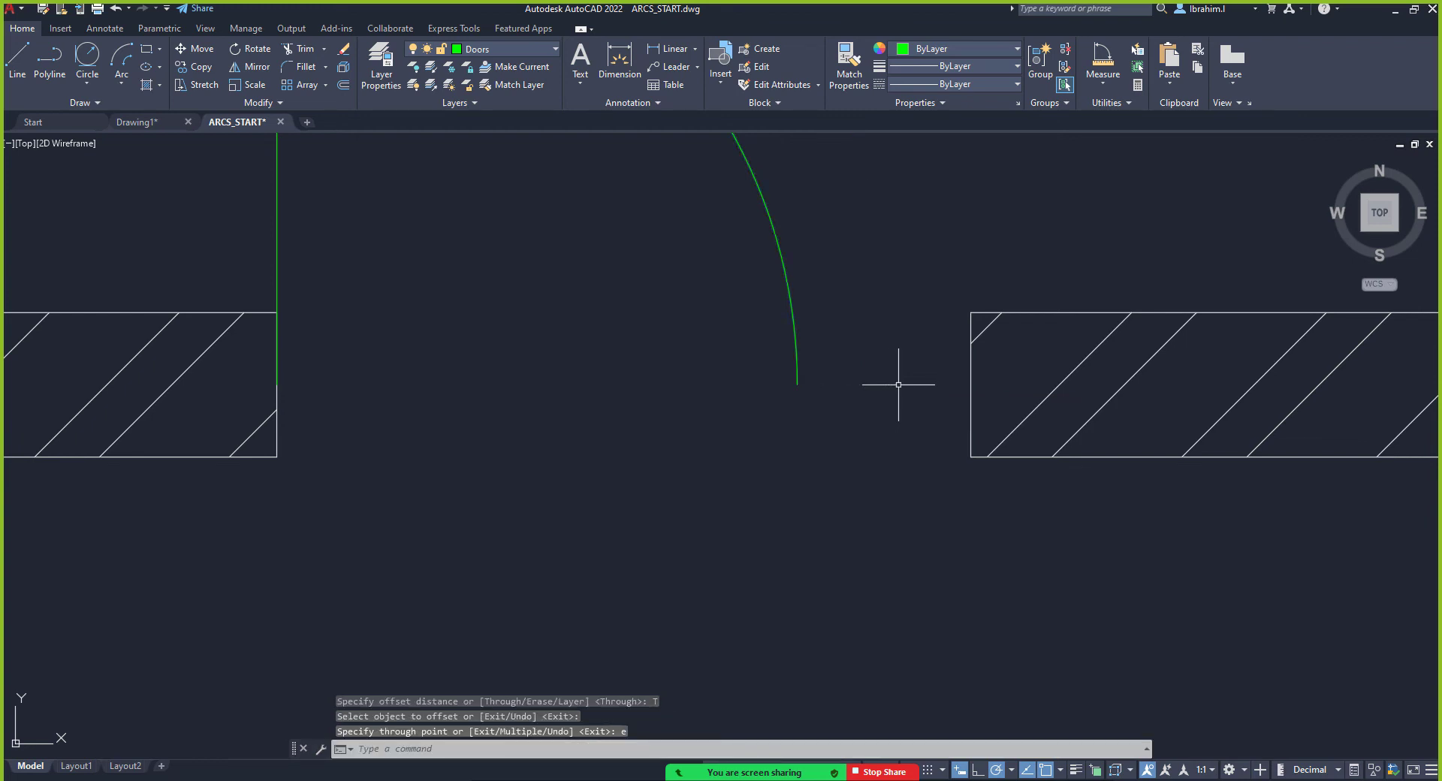
Try an Offset with source erasing set to Yes, measuring the distance from the lower swing arc's bottom end, and cancel it
scroll(898, 384, down, 7)
scroll(808, 481, up, 2)
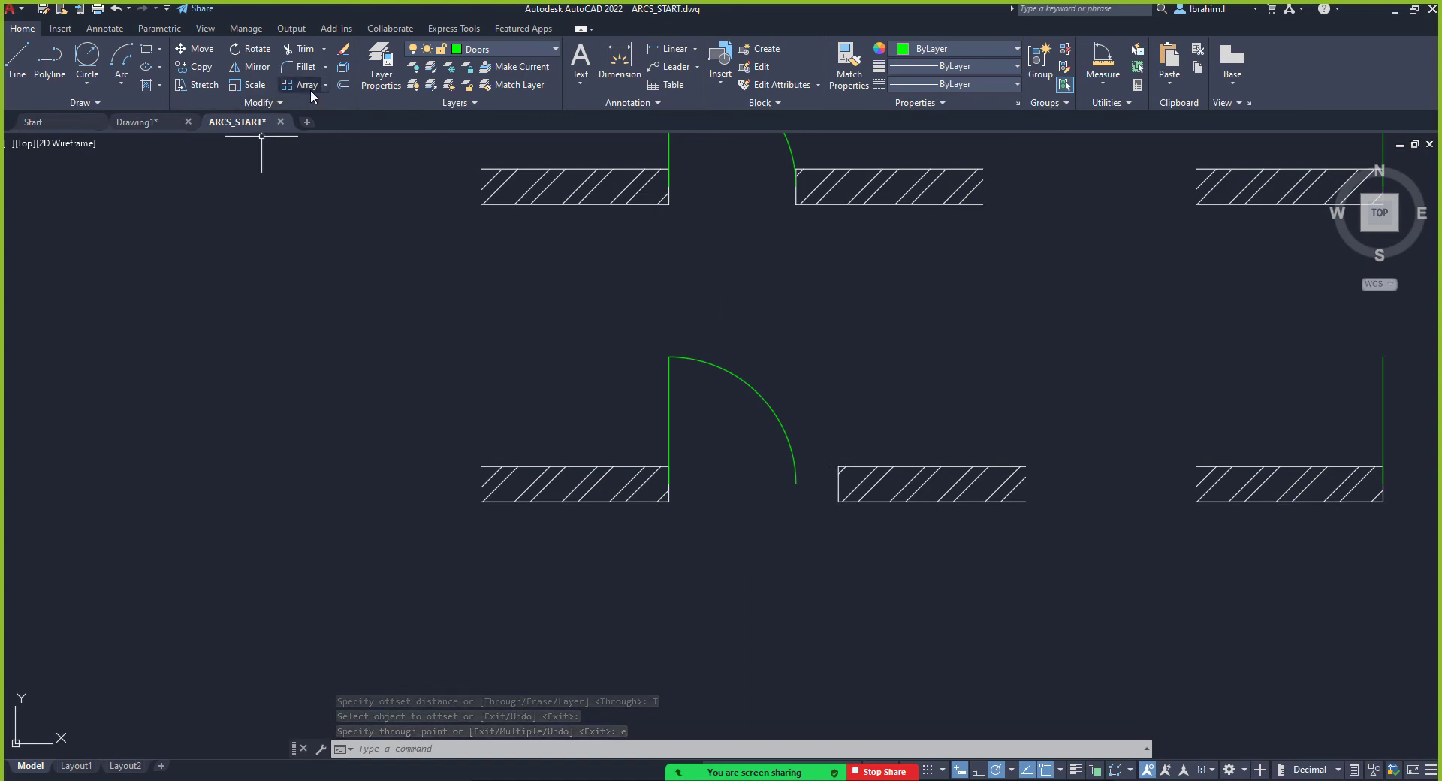
click(343, 86)
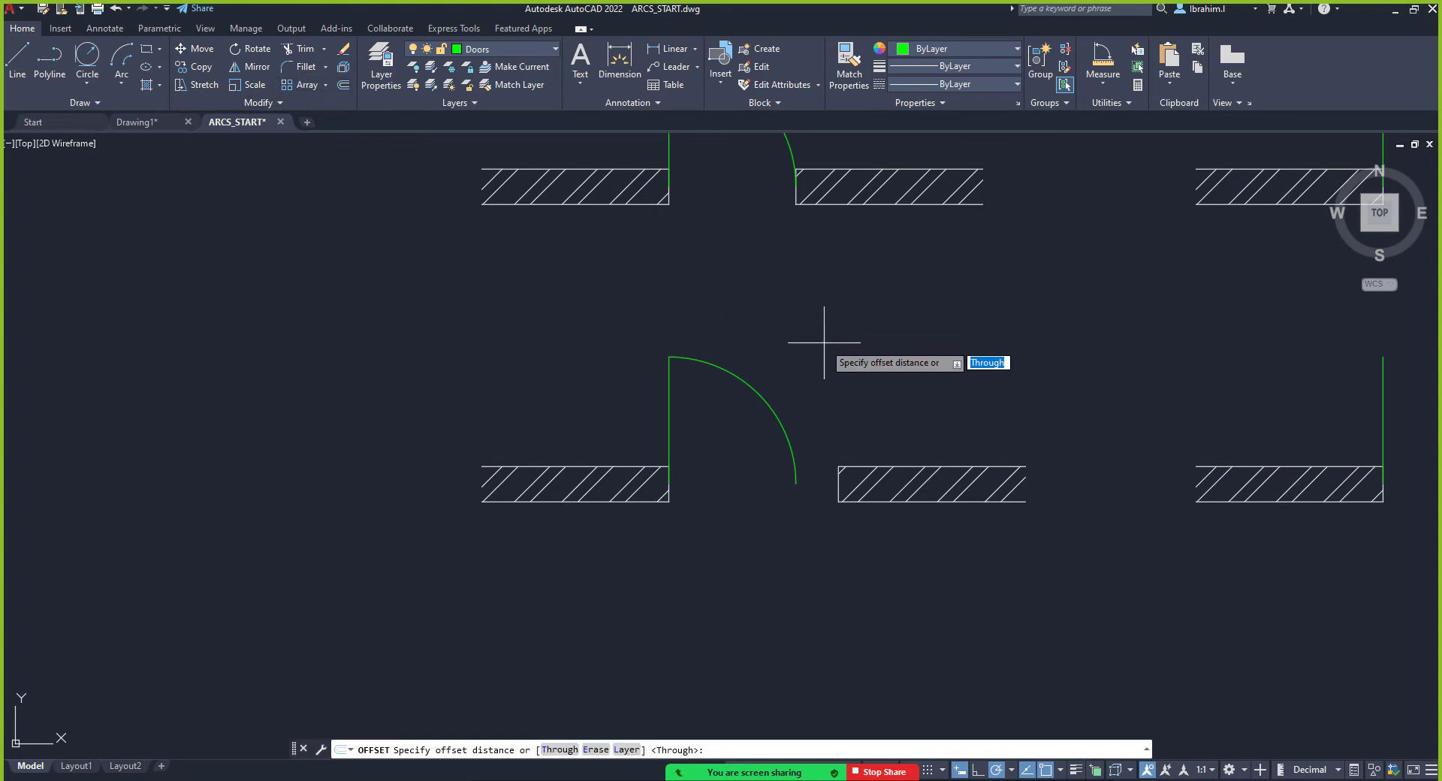
text(e)
key(Return)
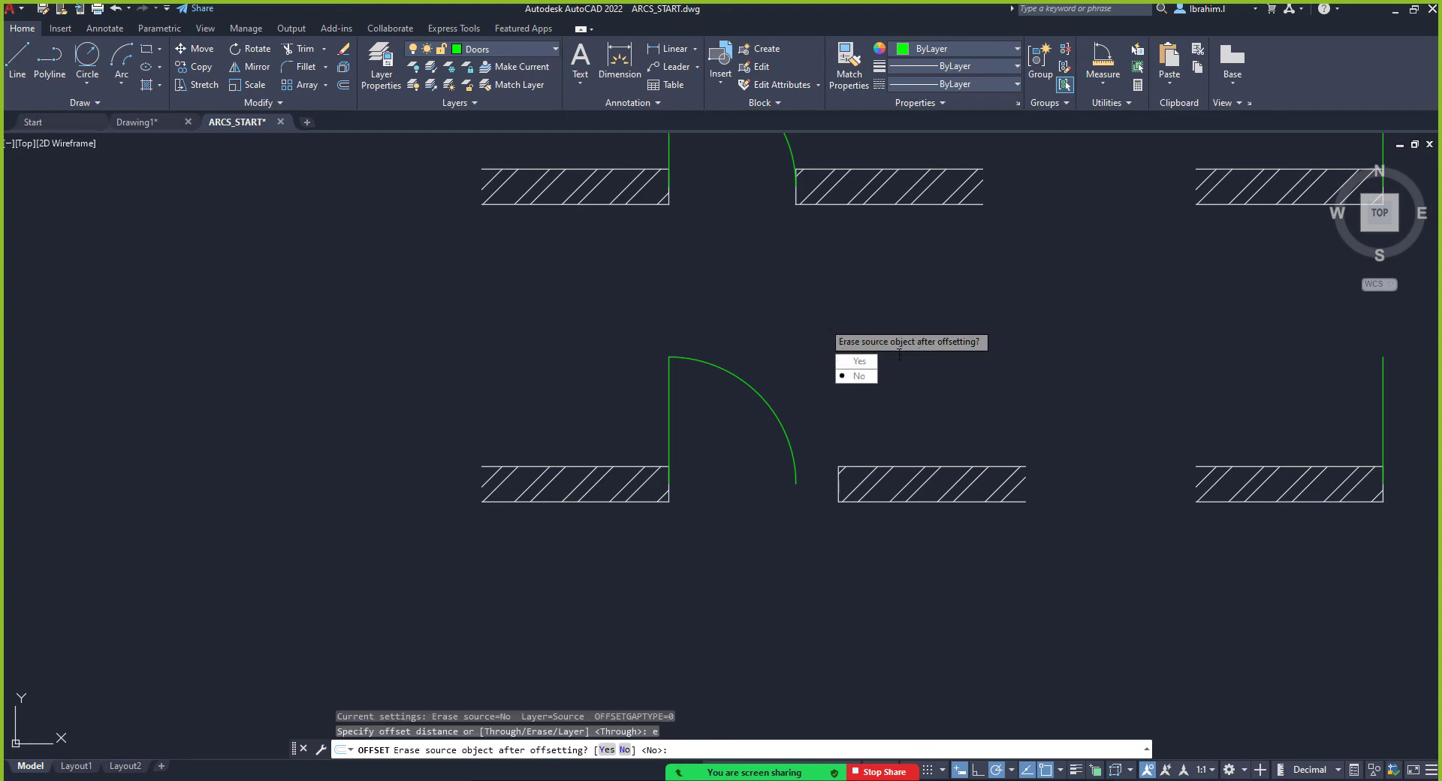
click(857, 361)
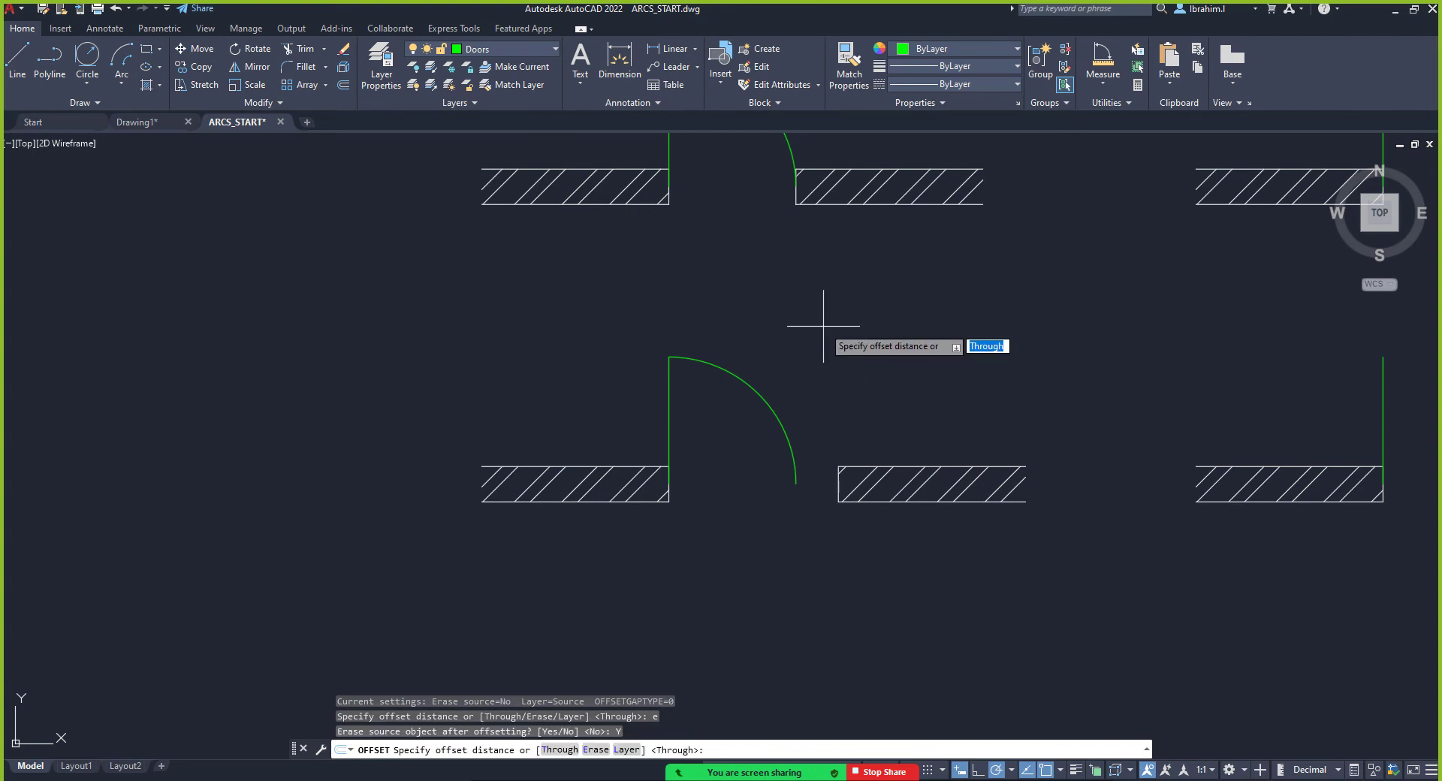
scroll(795, 484, up, 4)
click(795, 484)
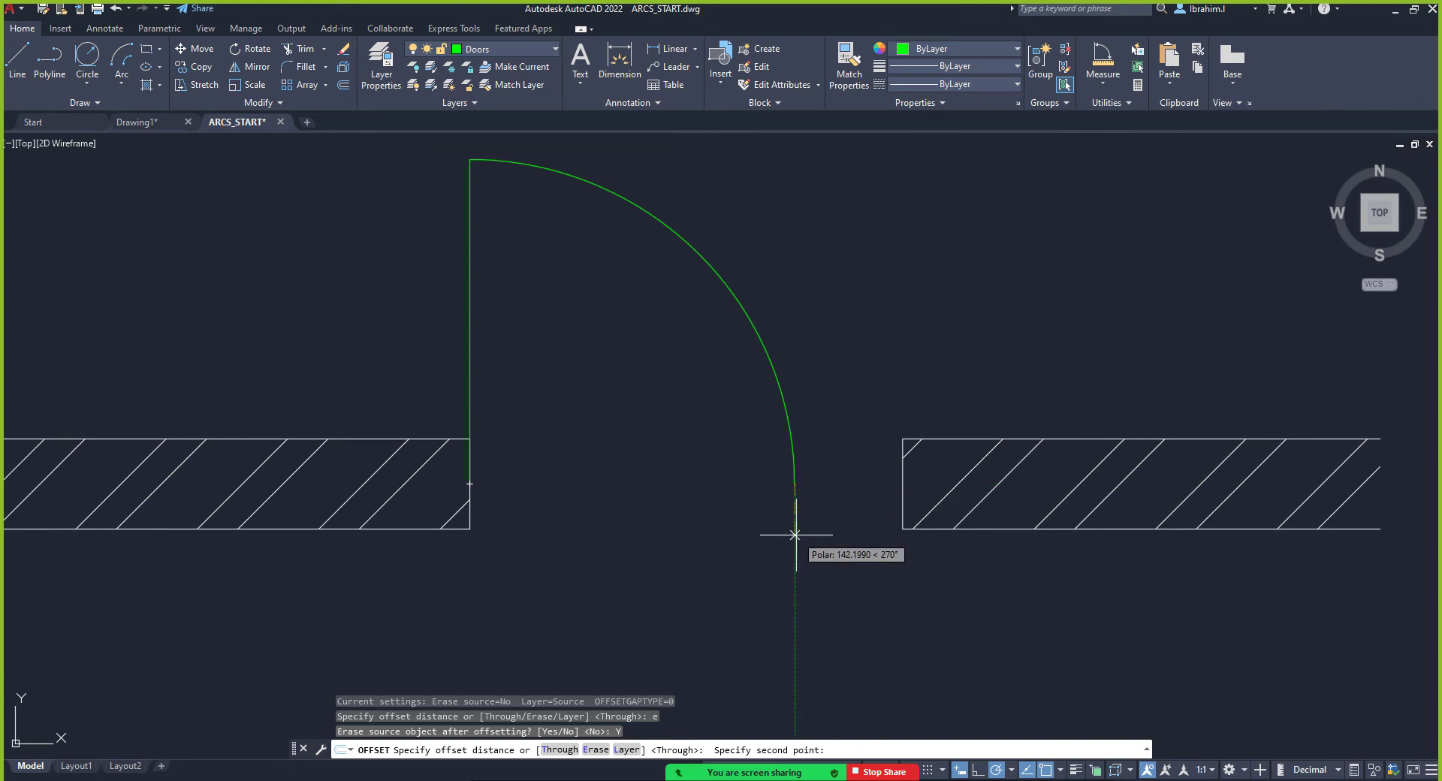
key(Escape)
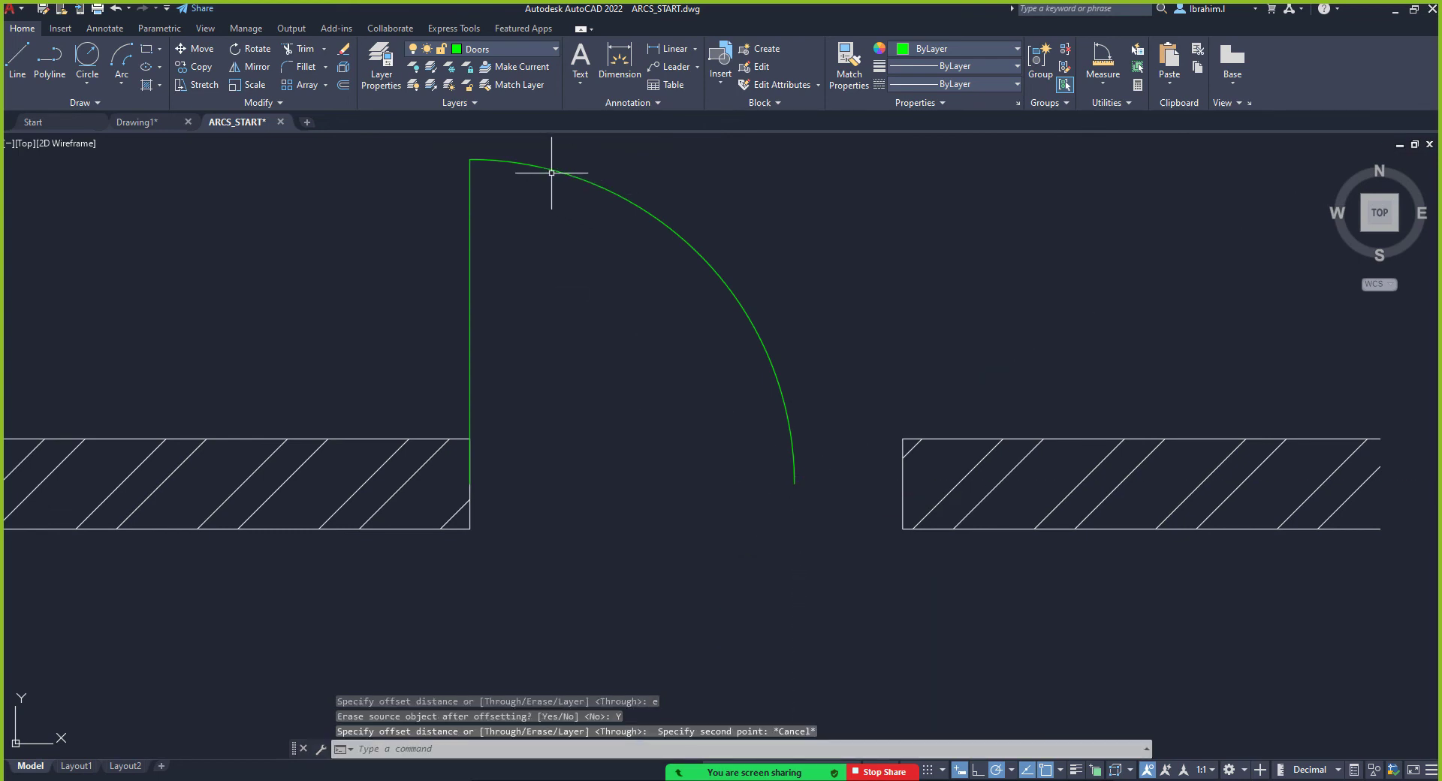
Offset the lower door's swing arc through the midpoint of the opposite wall end, with source erasing set to Yes
click(344, 84)
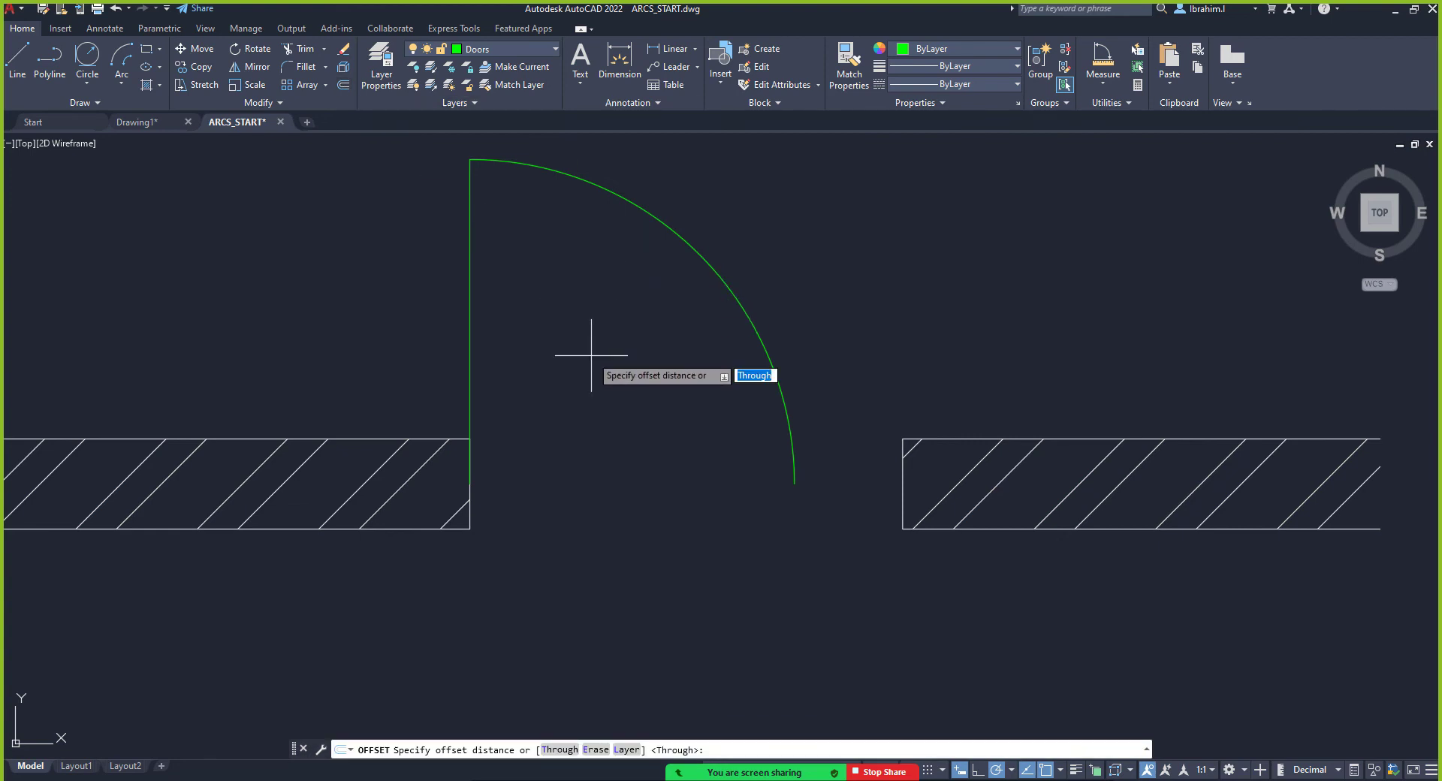
scroll(637, 305, down, 5)
scroll(598, 380, up, 2)
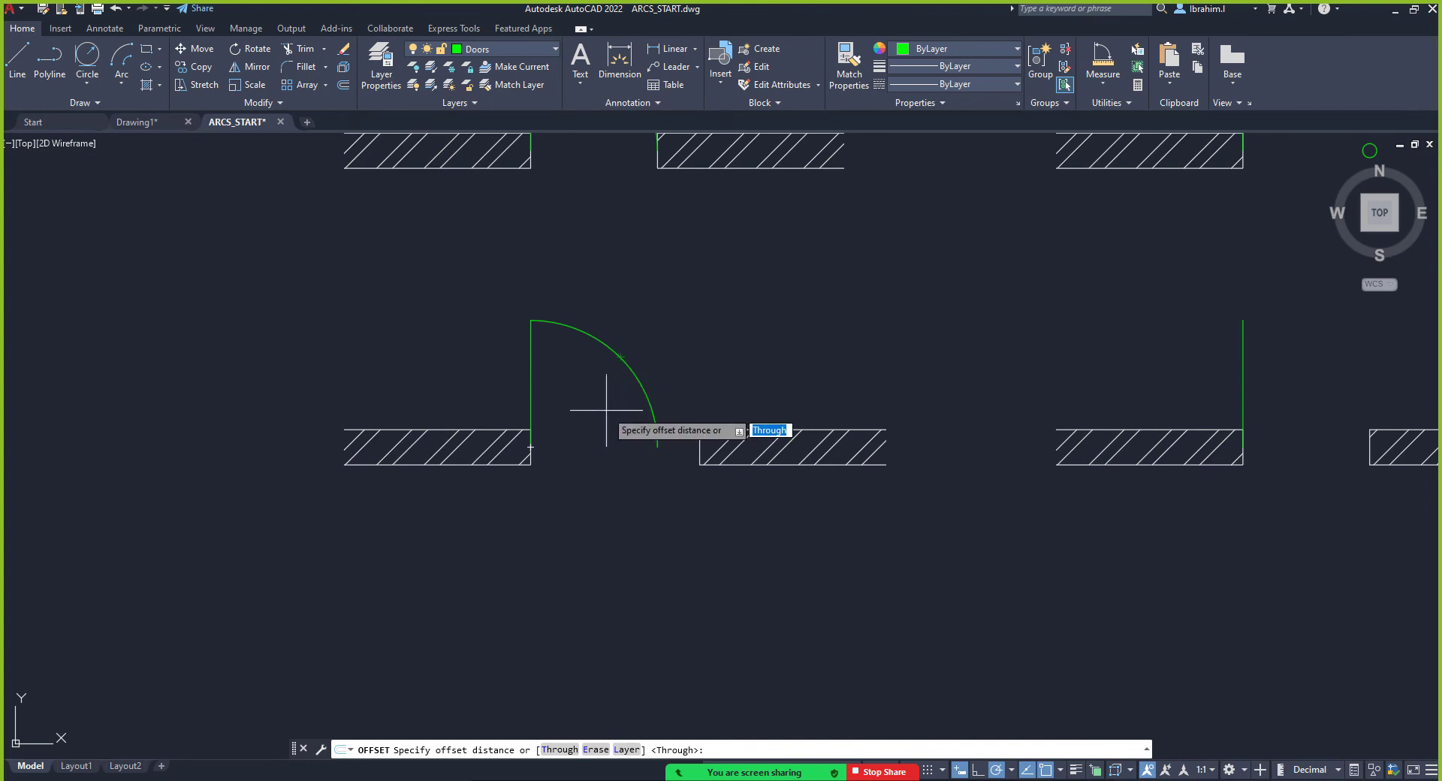
text(e)
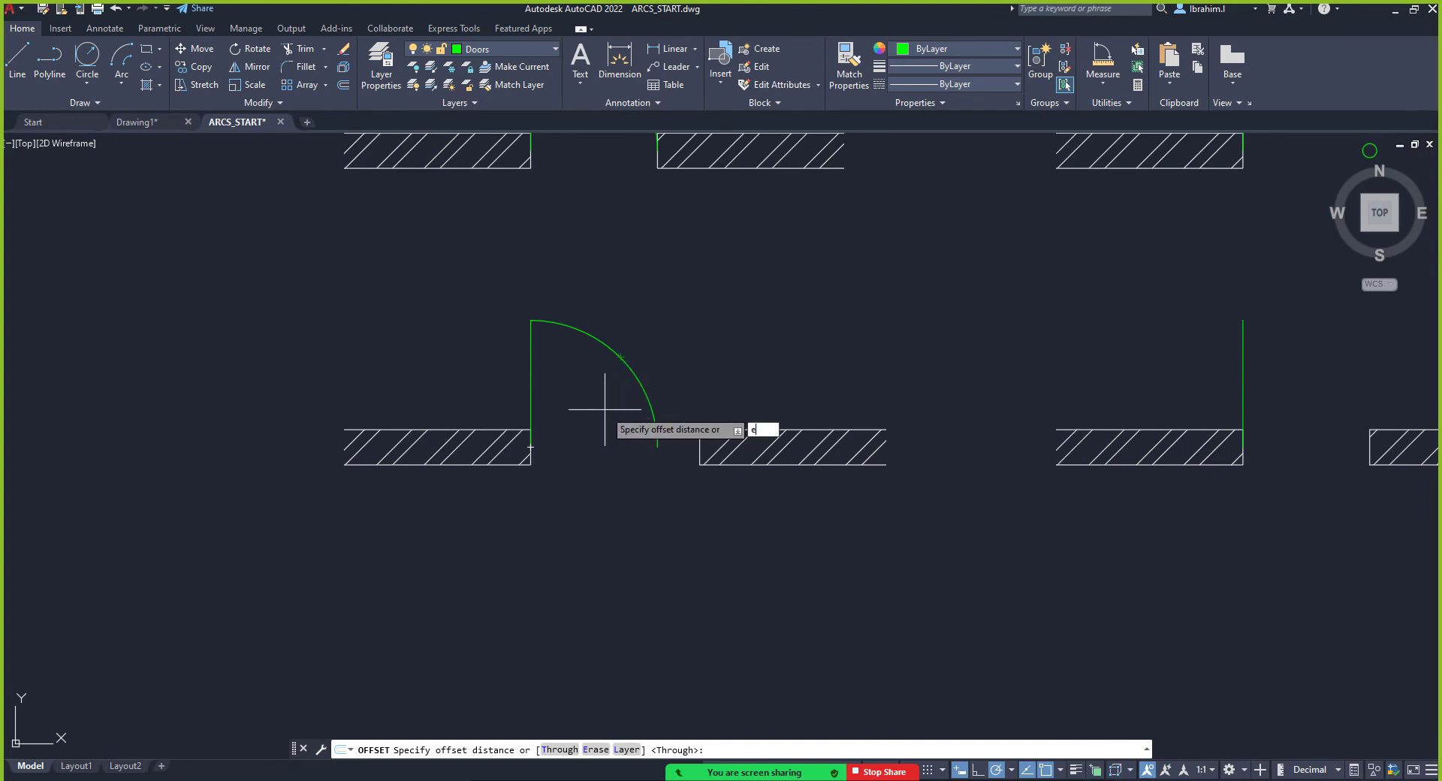
key(Return)
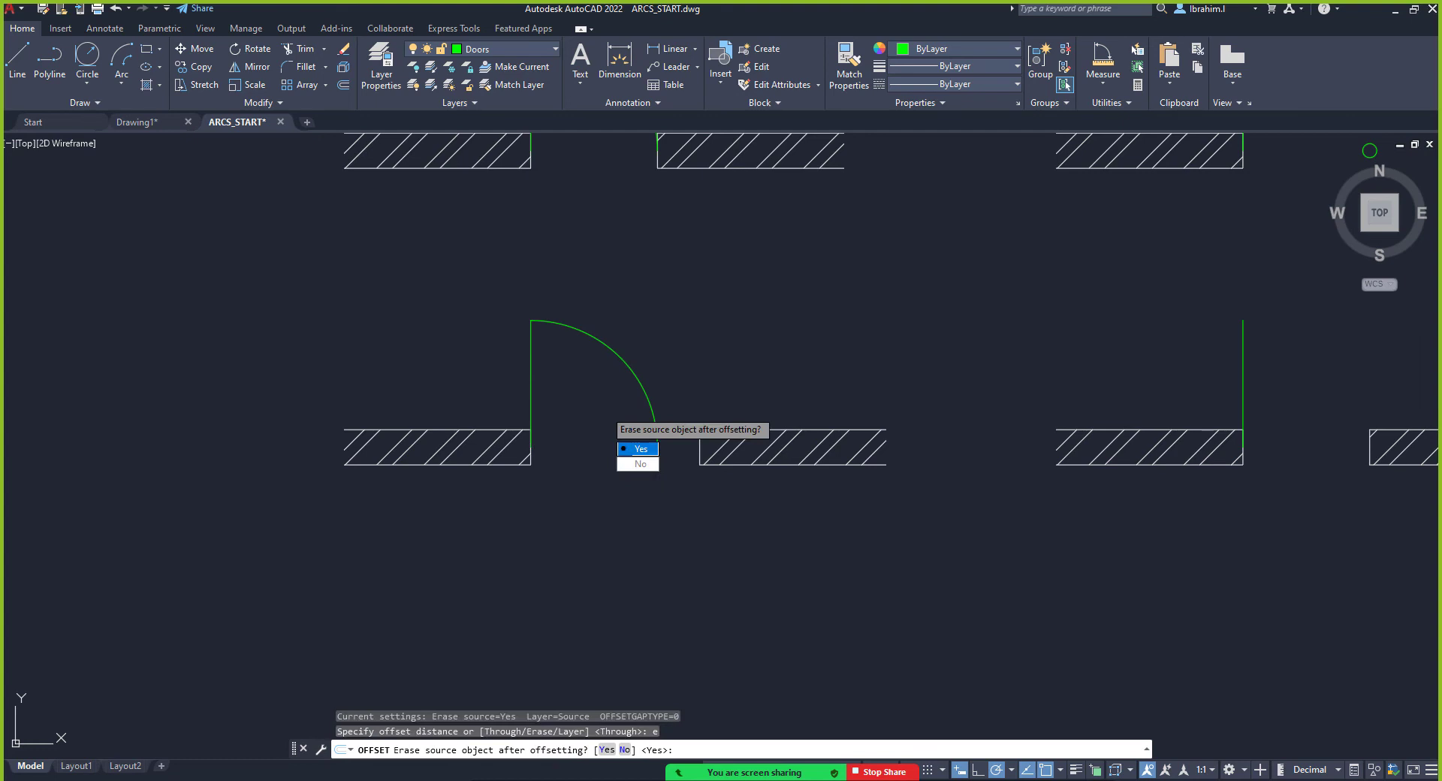
key(Return)
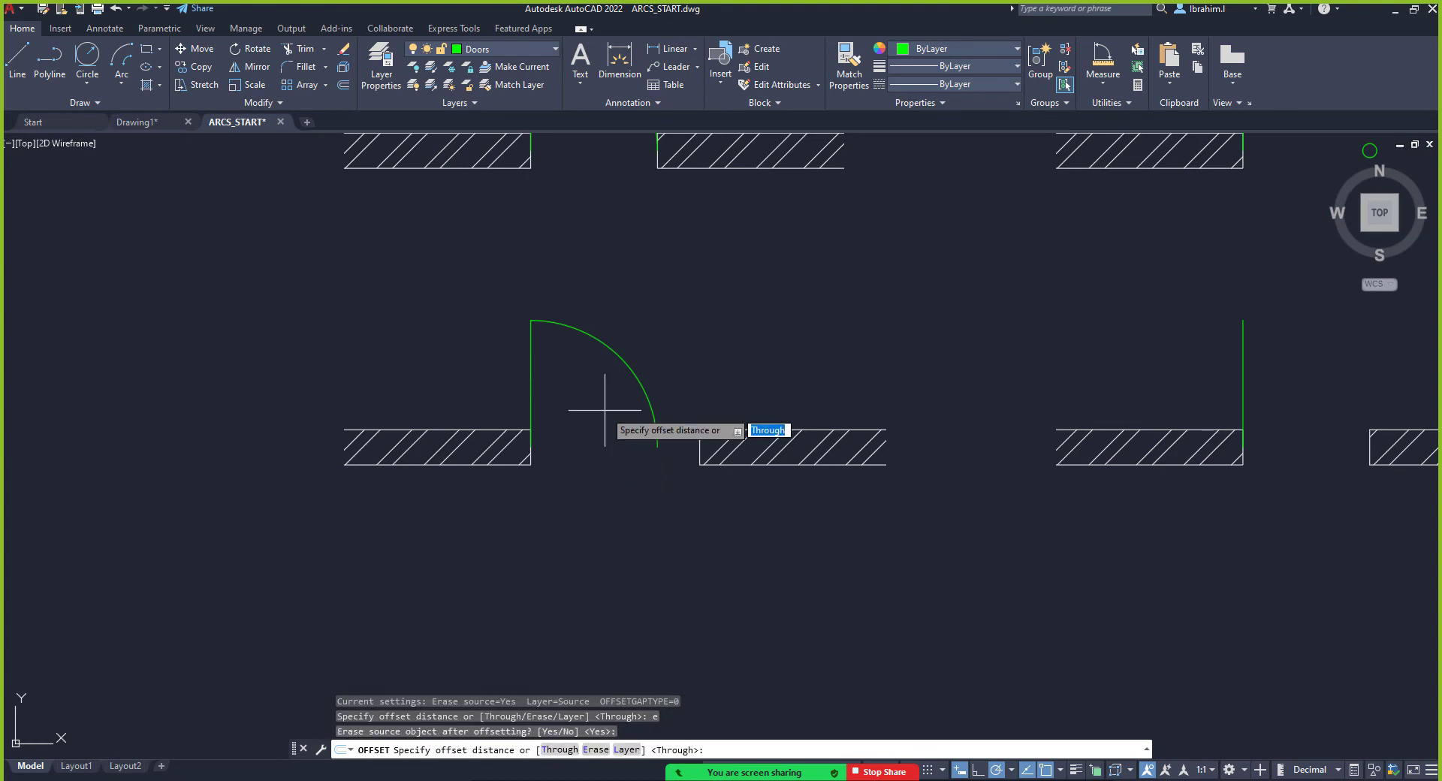
text(t)
key(Return)
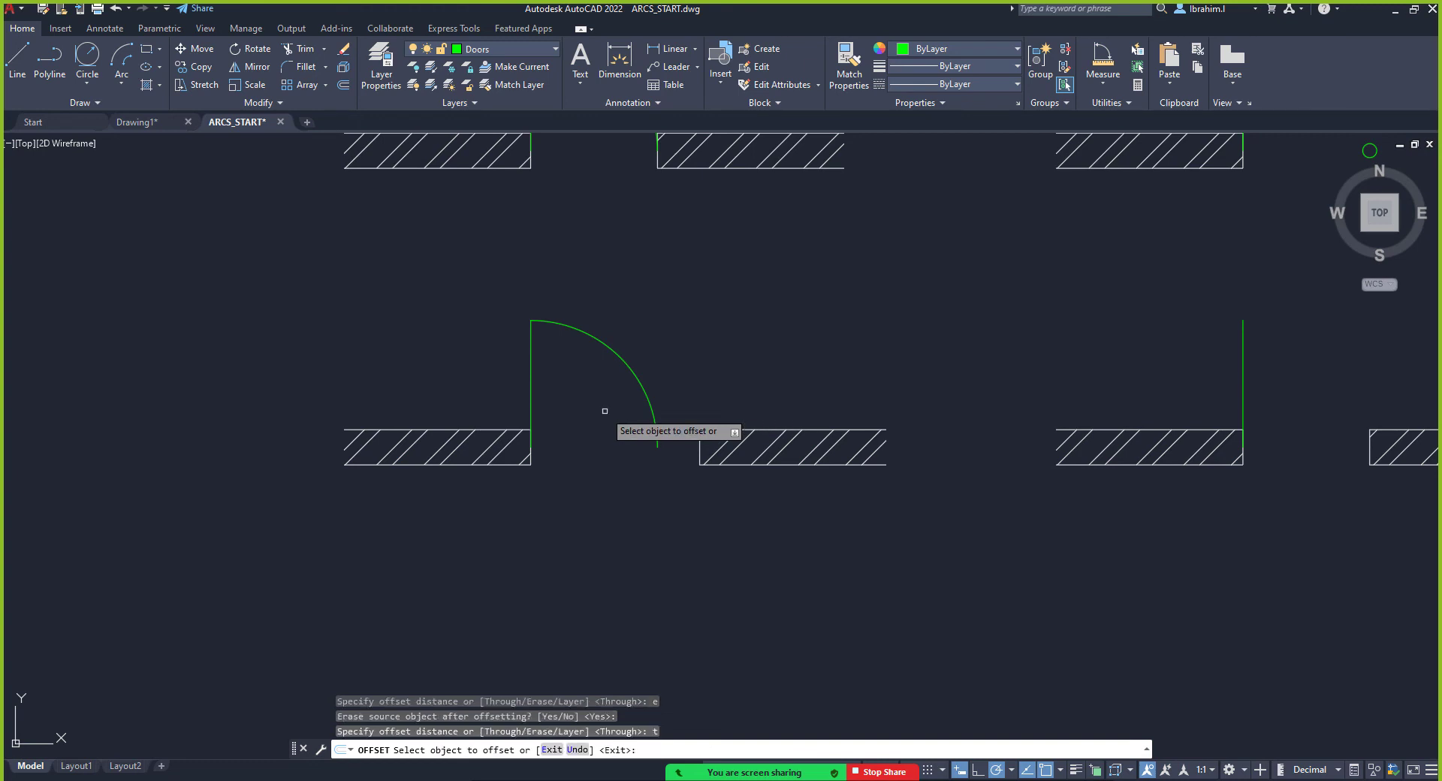
scroll(648, 450, up, 4)
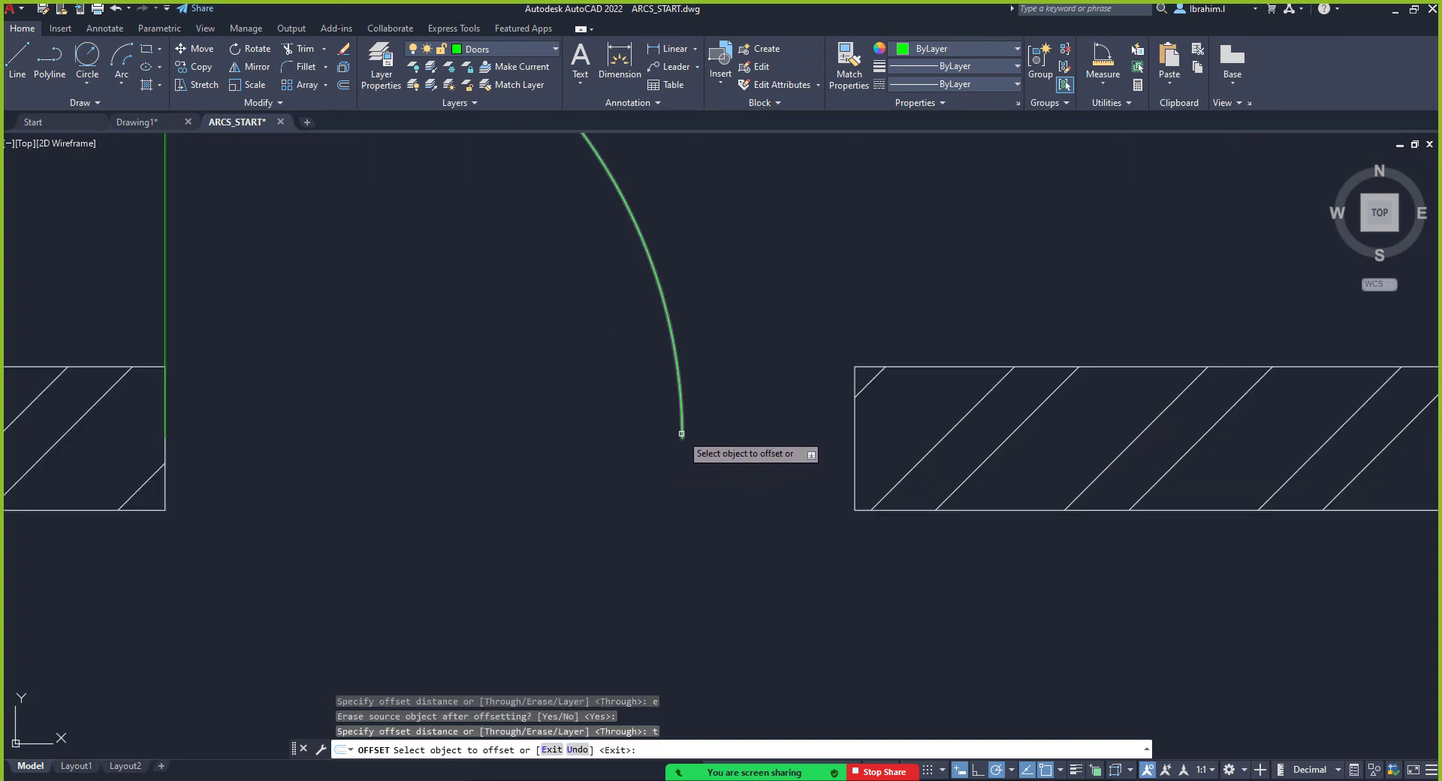
click(684, 434)
scroll(684, 435, up, 2)
scroll(901, 447, down, 5)
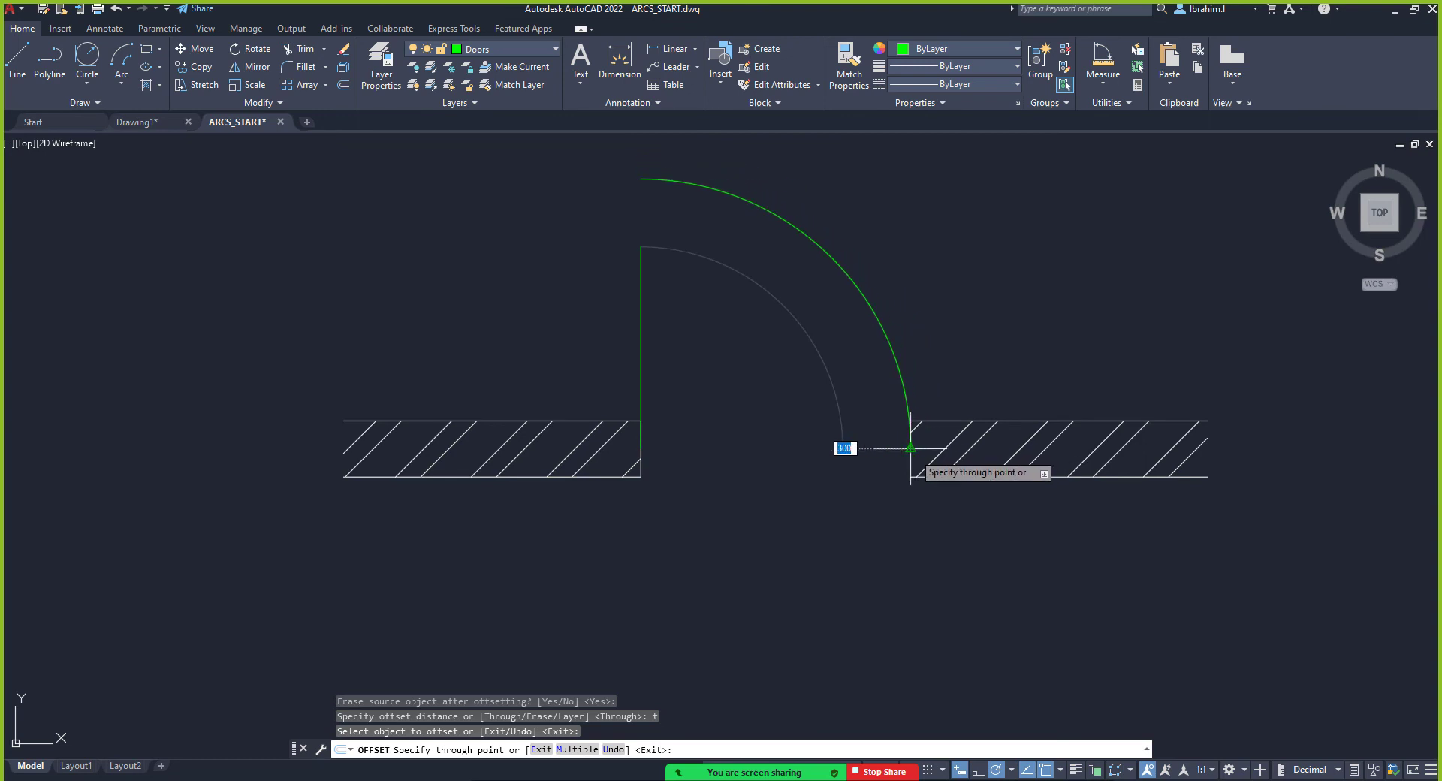
scroll(912, 448, up, 2)
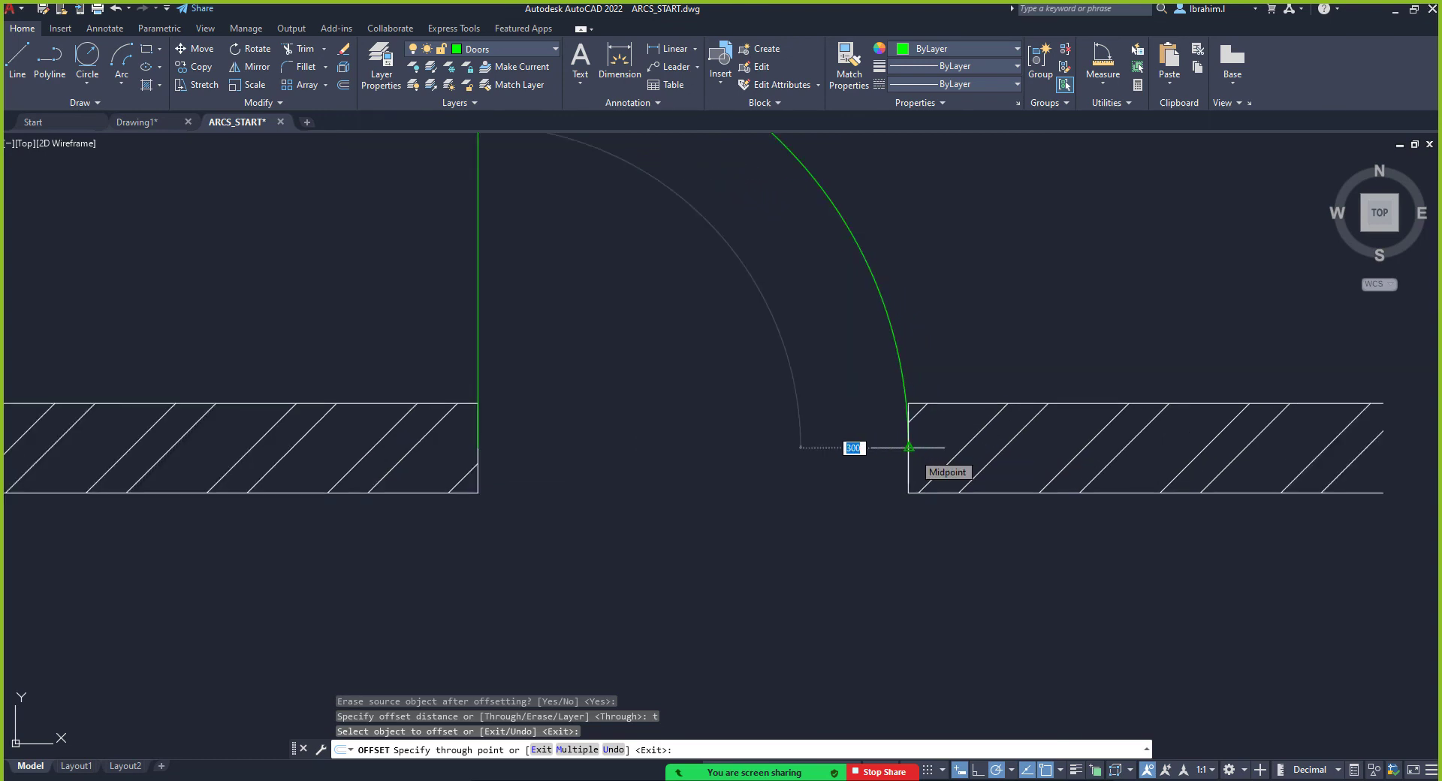
click(909, 447)
scroll(702, 500, down, 4)
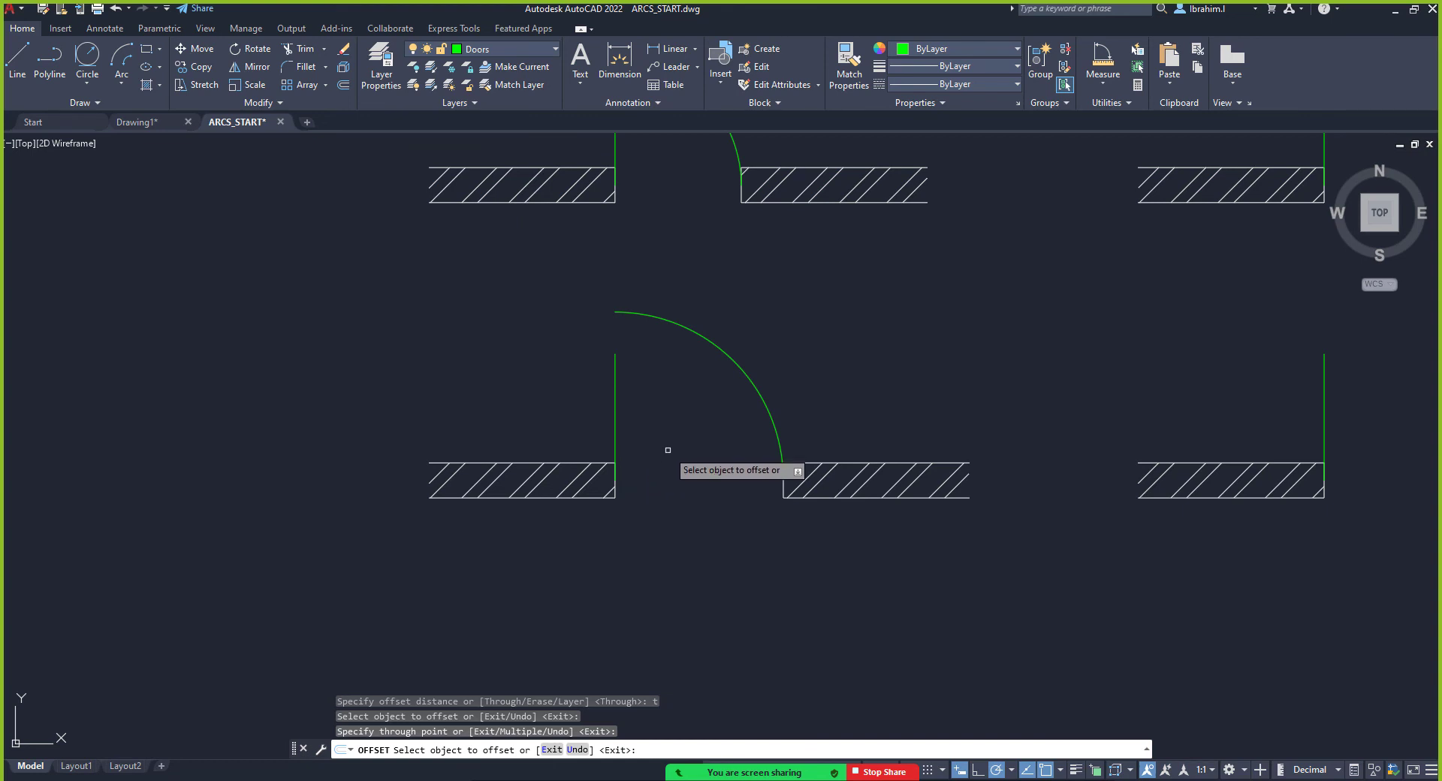
scroll(668, 449, up, 4)
scroll(666, 453, down, 6)
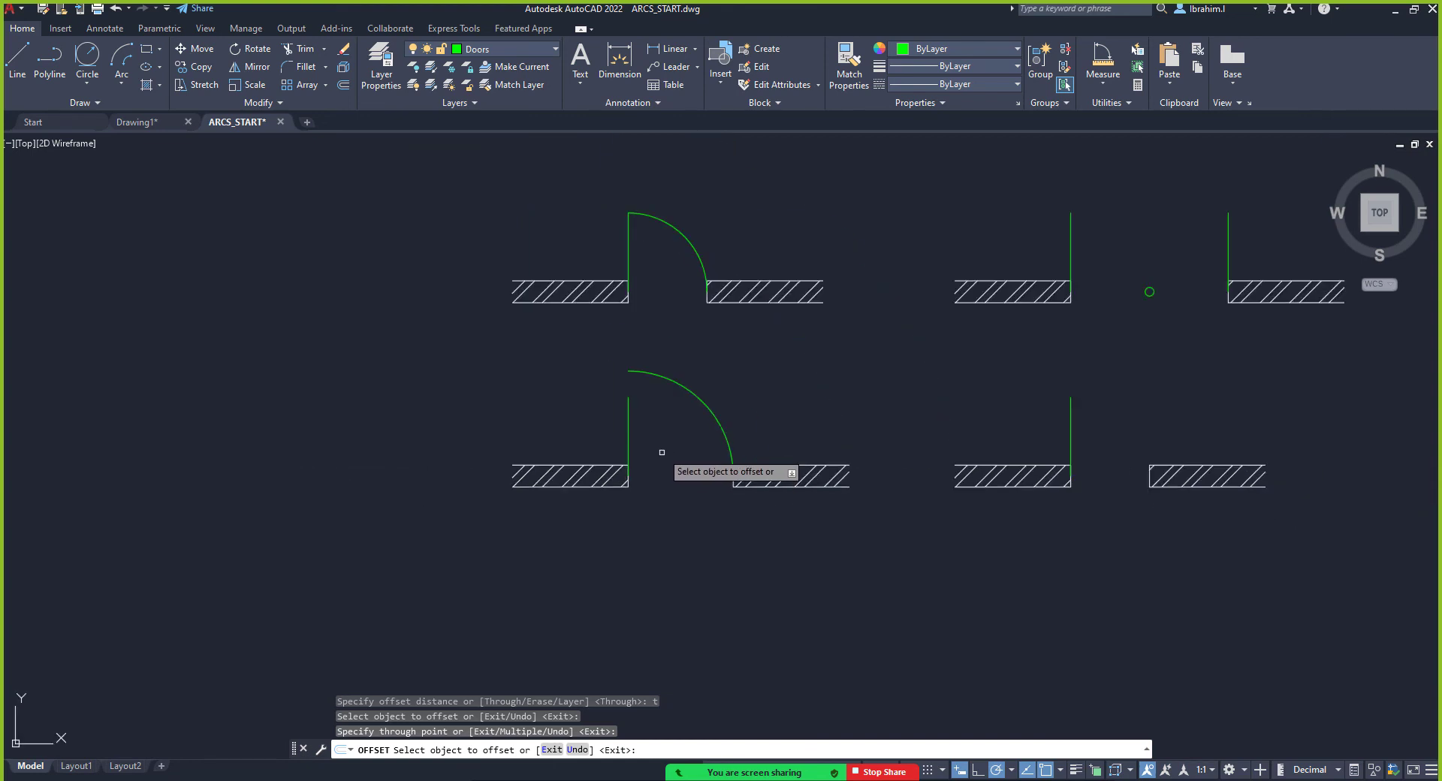
key(Escape)
Erase the lower door's offset swing arc, and undo both the erasure and the offset before it
click(773, 408)
click(657, 409)
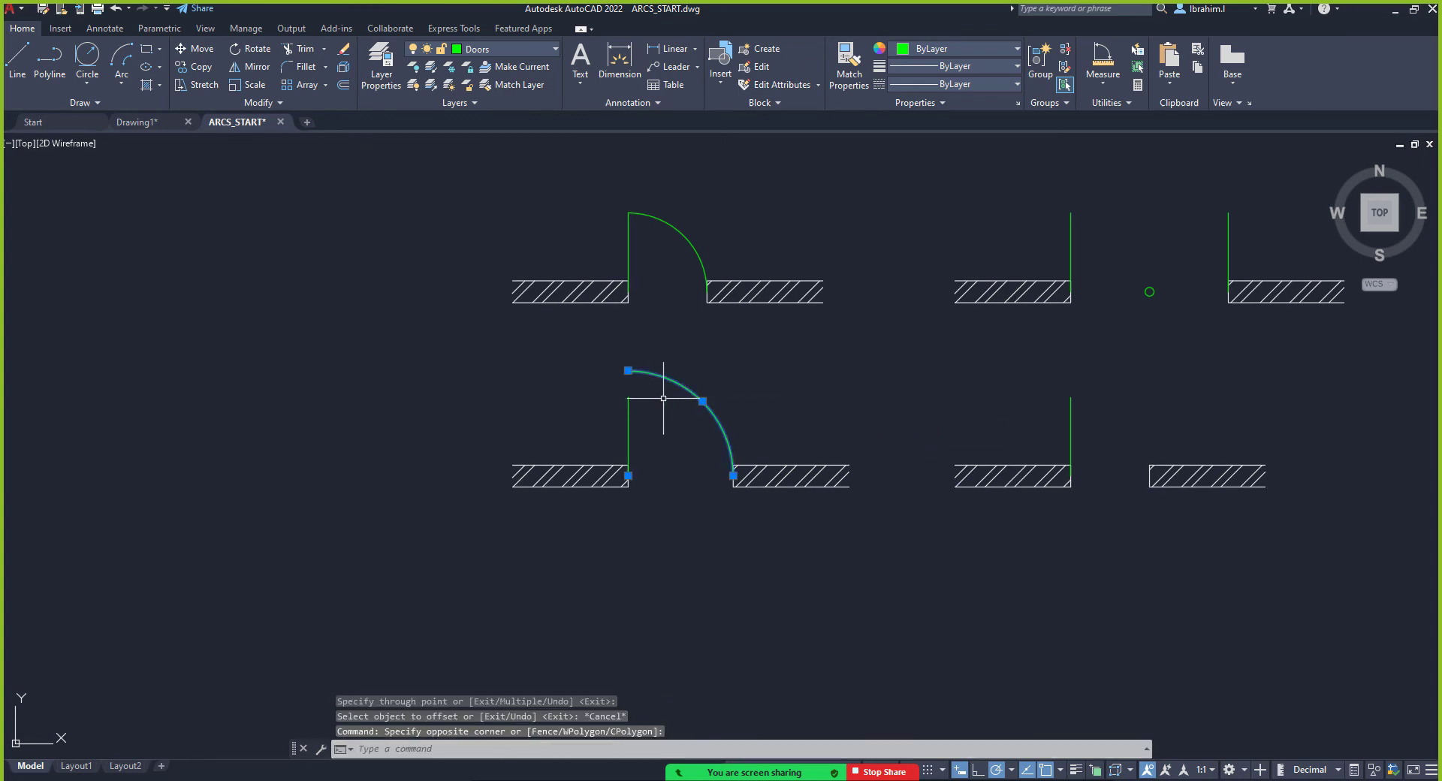
key(Delete)
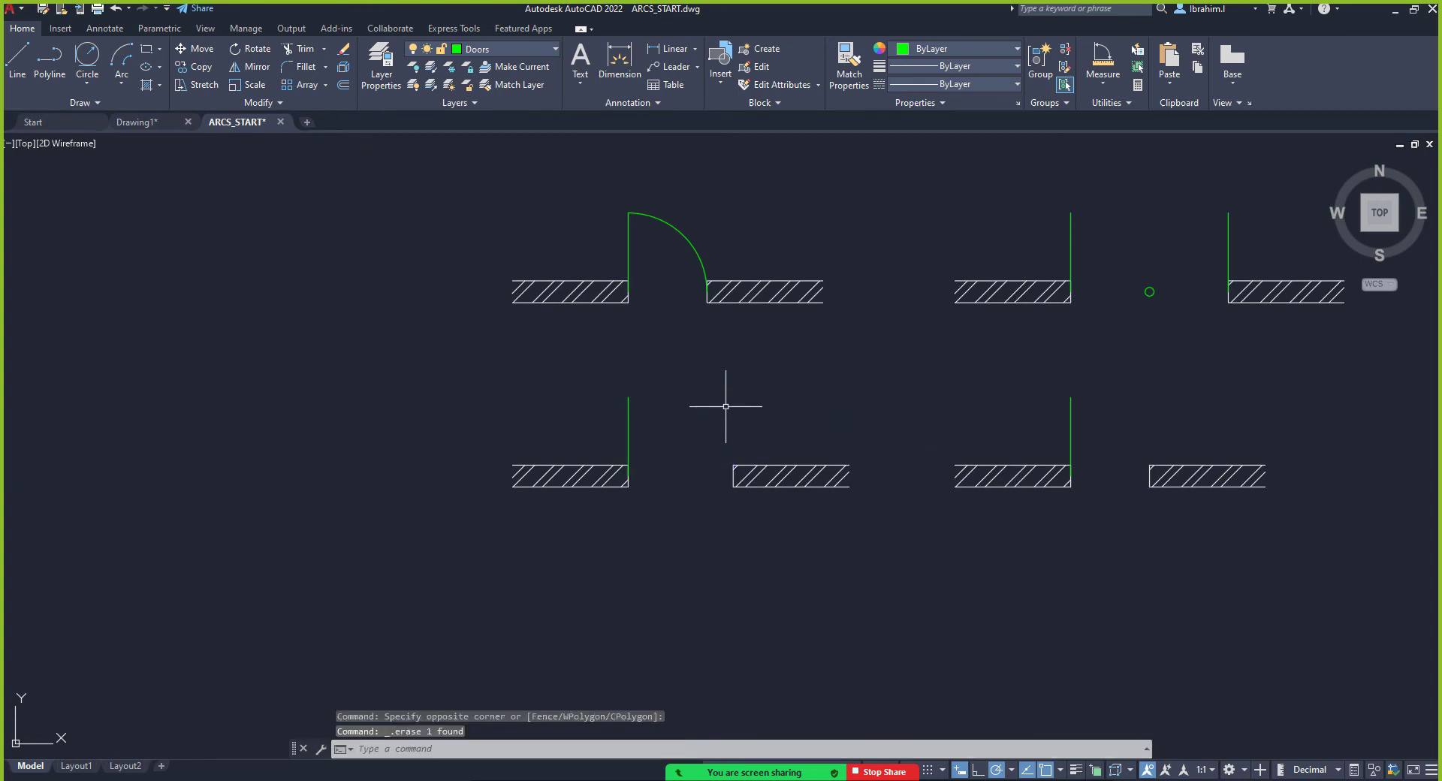
key(ctrl+z)
key(ctrl+z)
scroll(725, 406, up, 2)
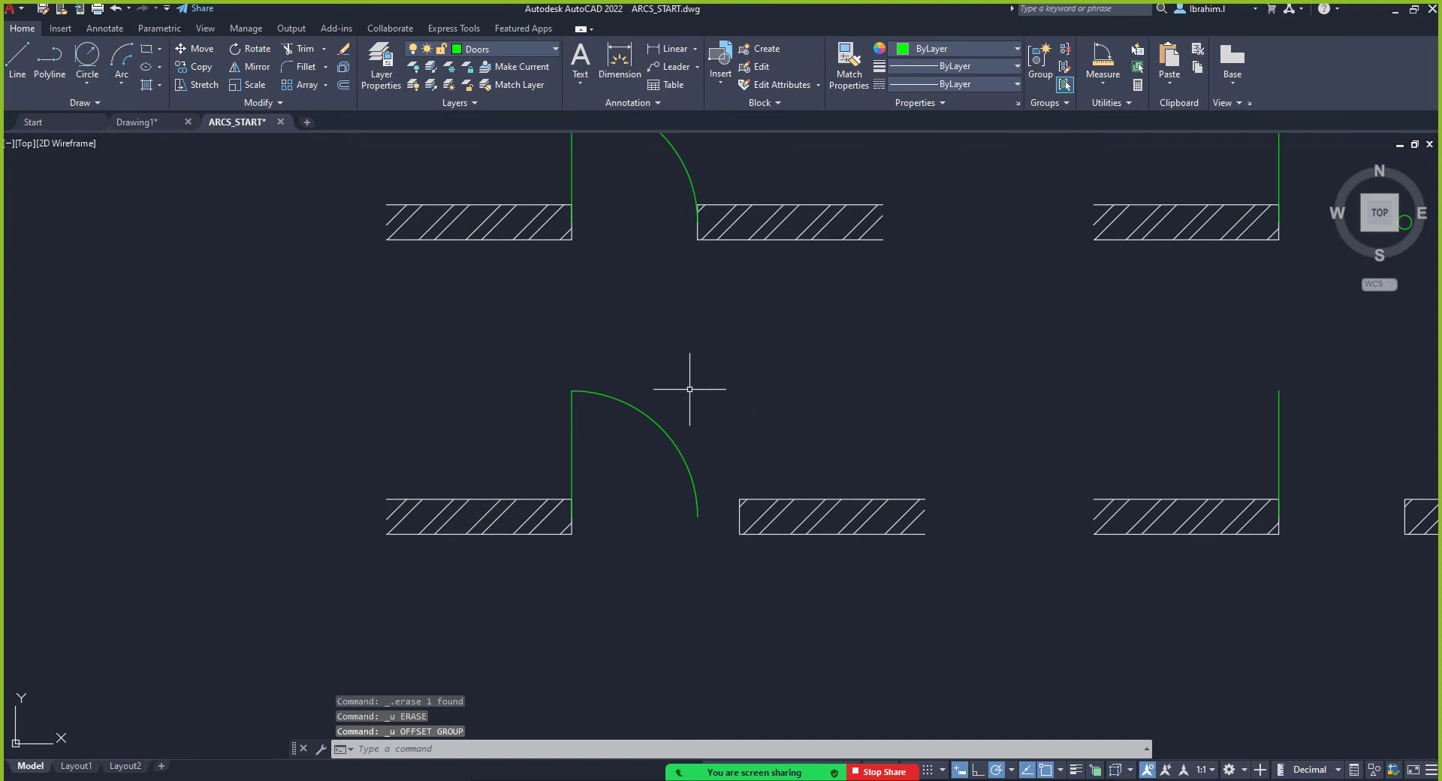
Repeat the lower swing arc's Offset with Erase set to Yes and Through, using the opposite wall end's midpoint as the through point
click(343, 84)
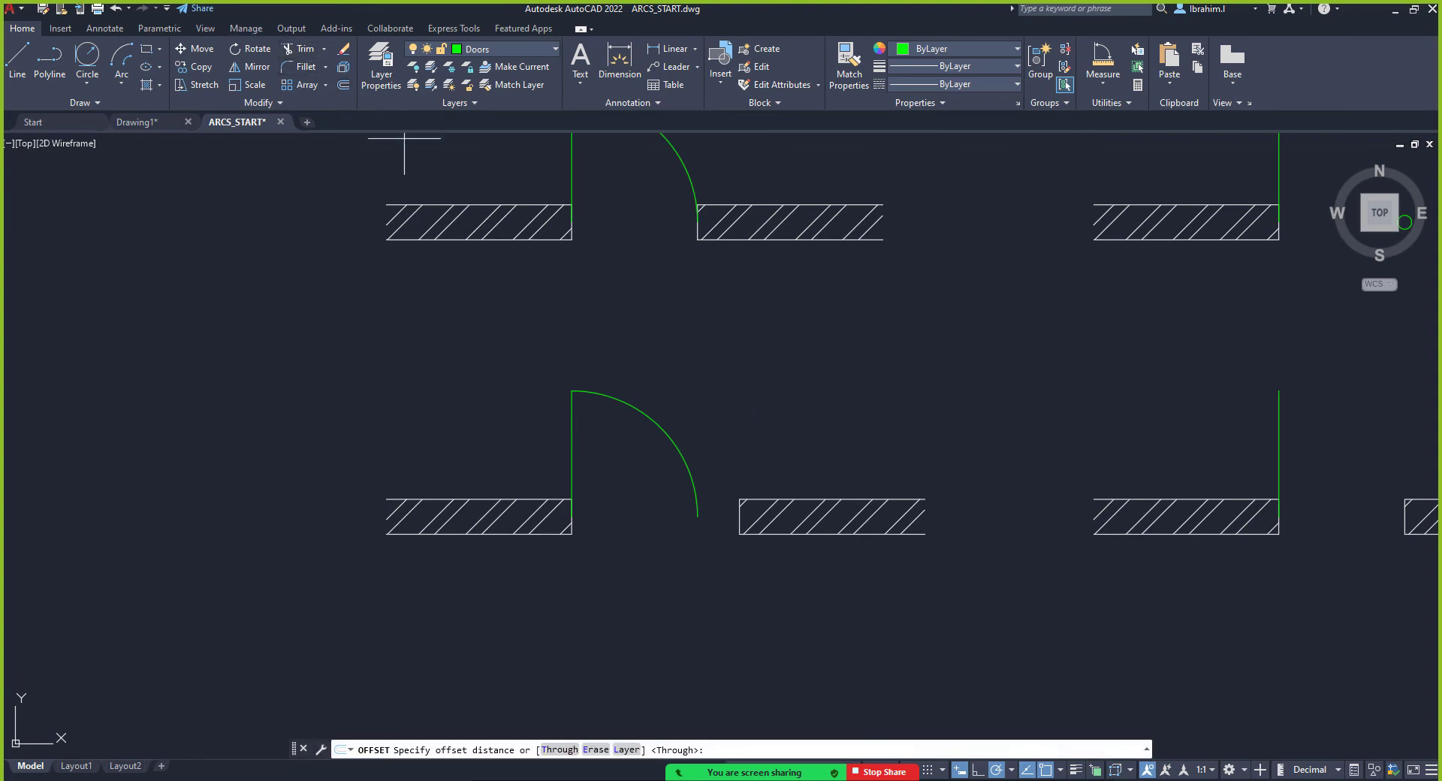
right_click(768, 305)
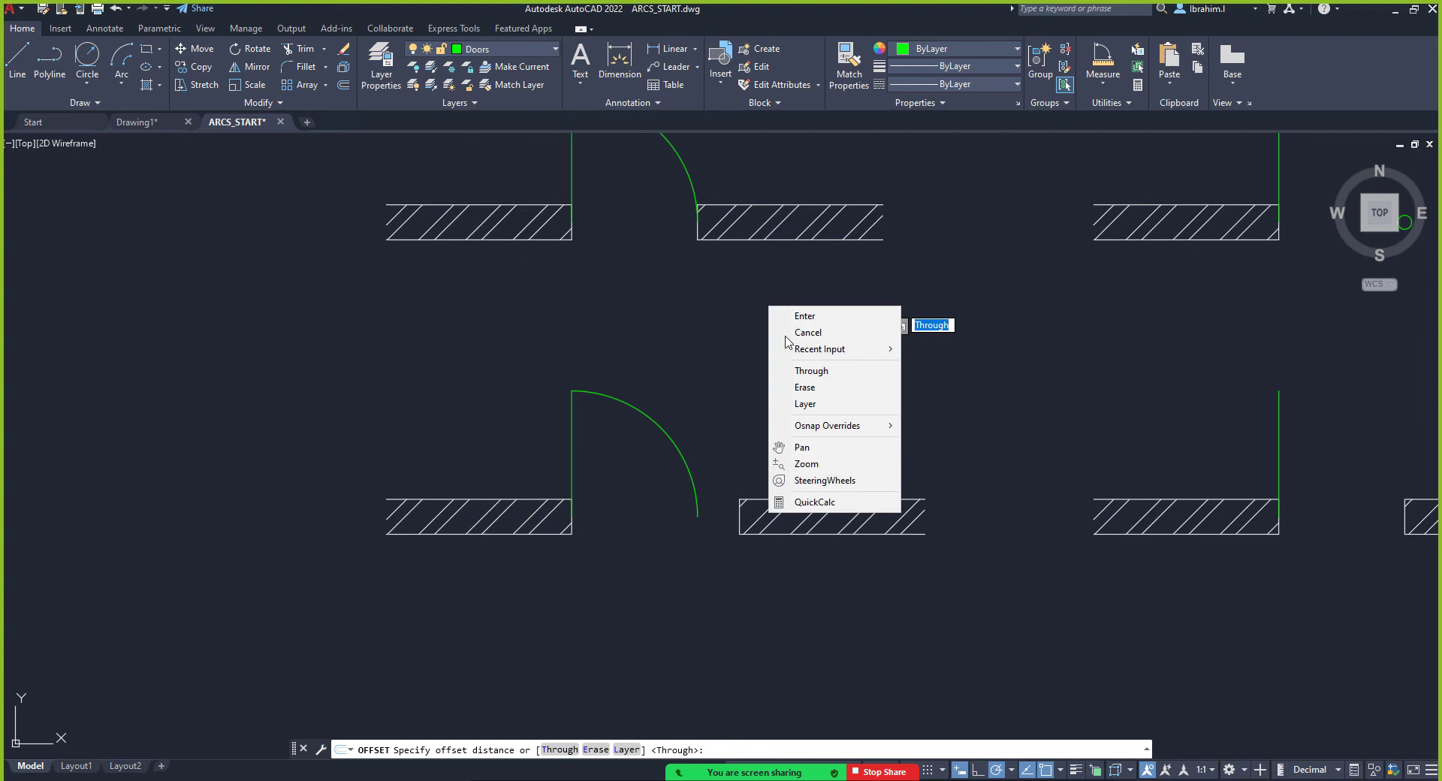
click(806, 389)
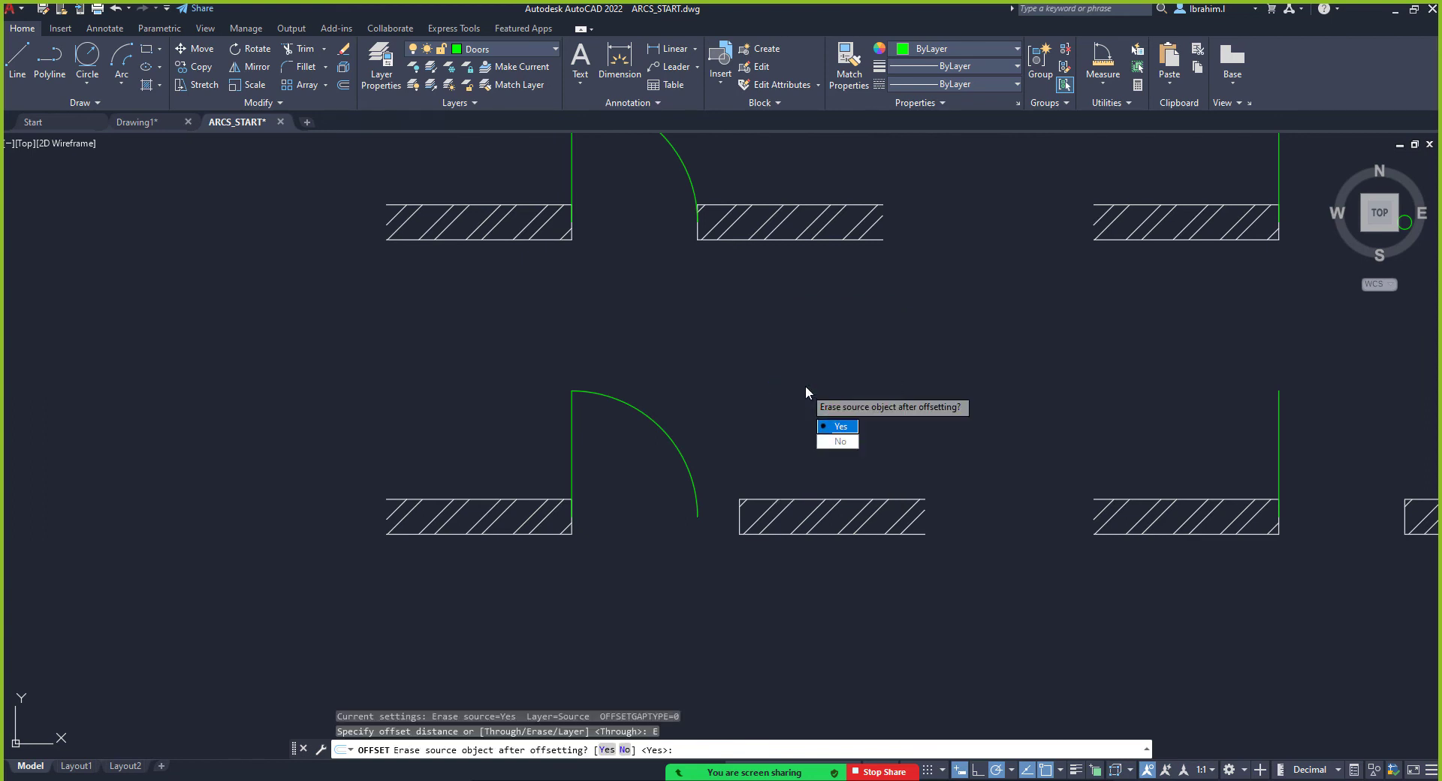
click(841, 427)
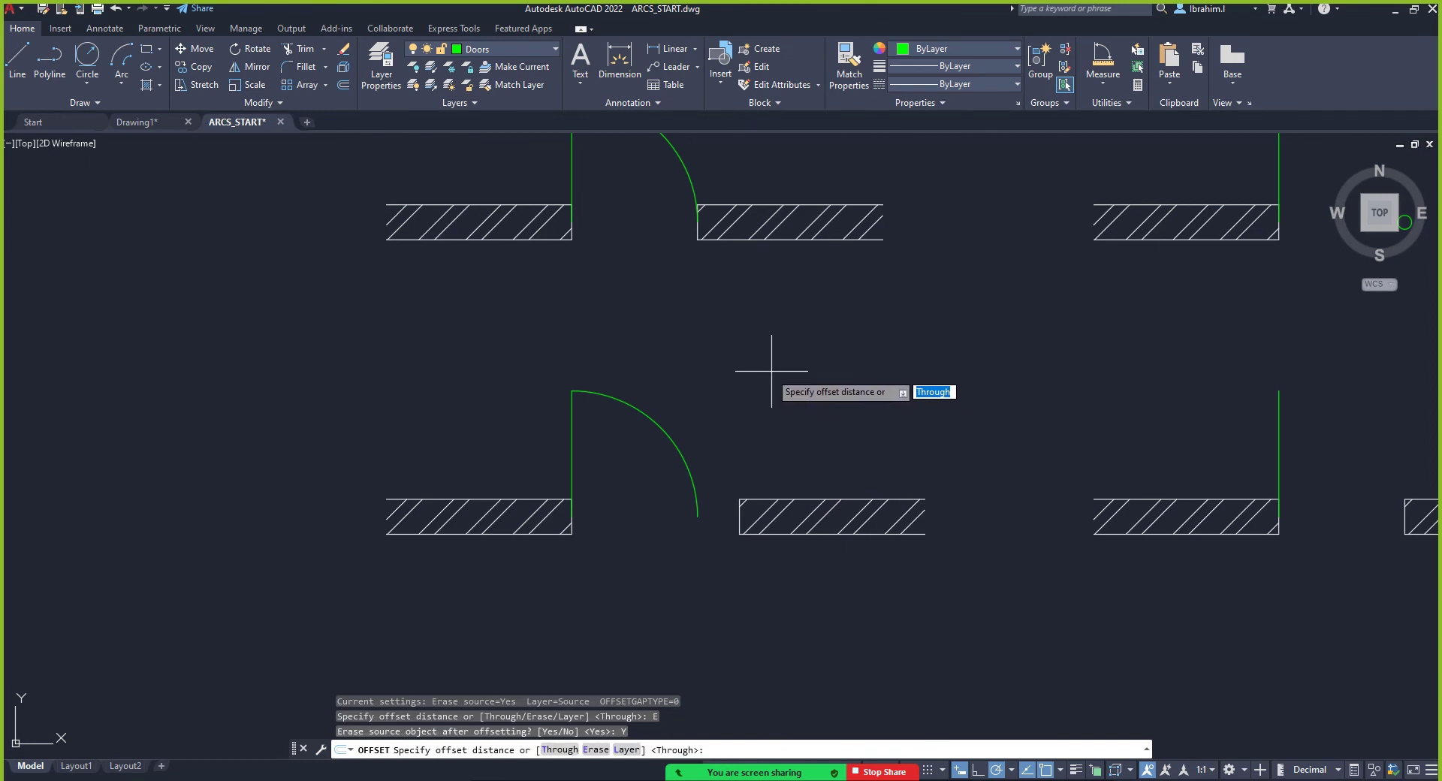
right_click(770, 316)
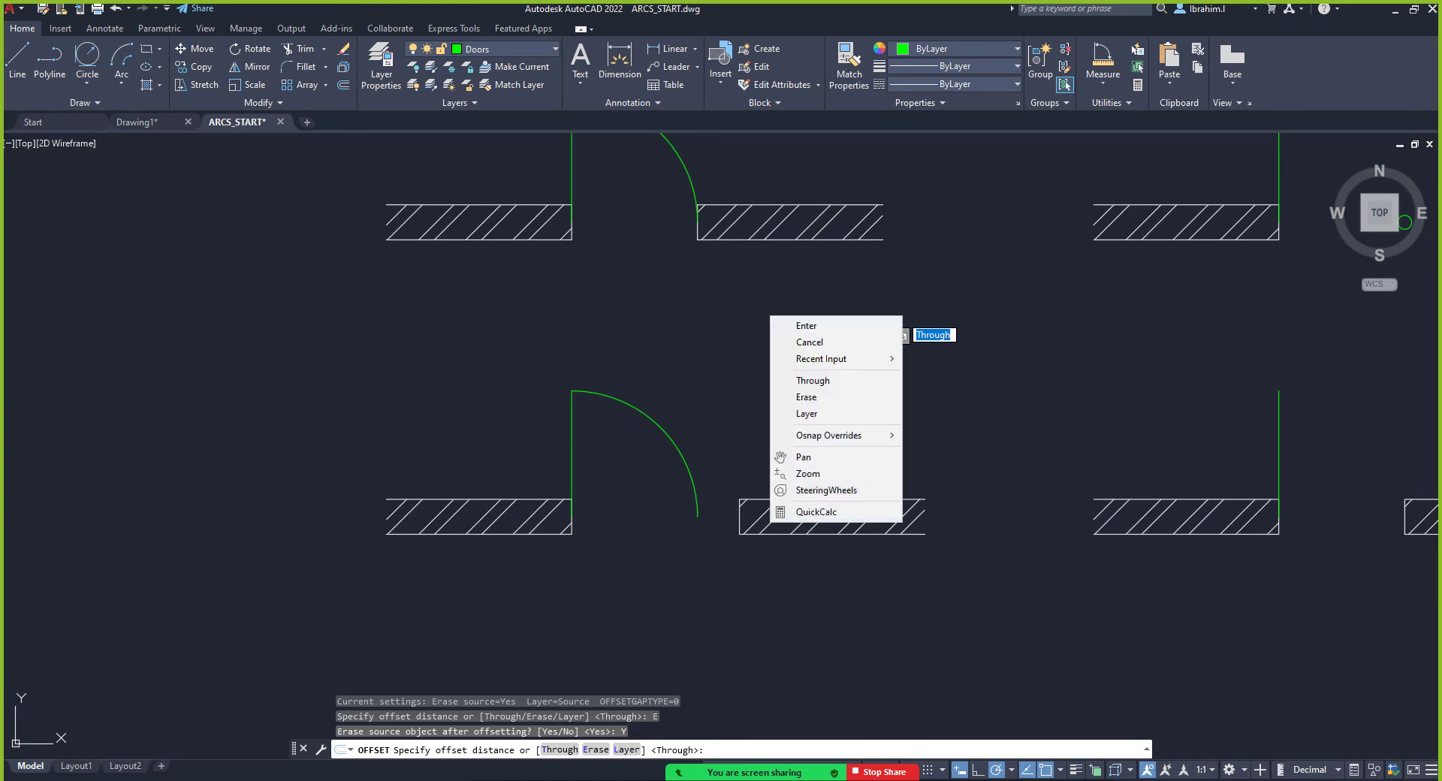
click(808, 380)
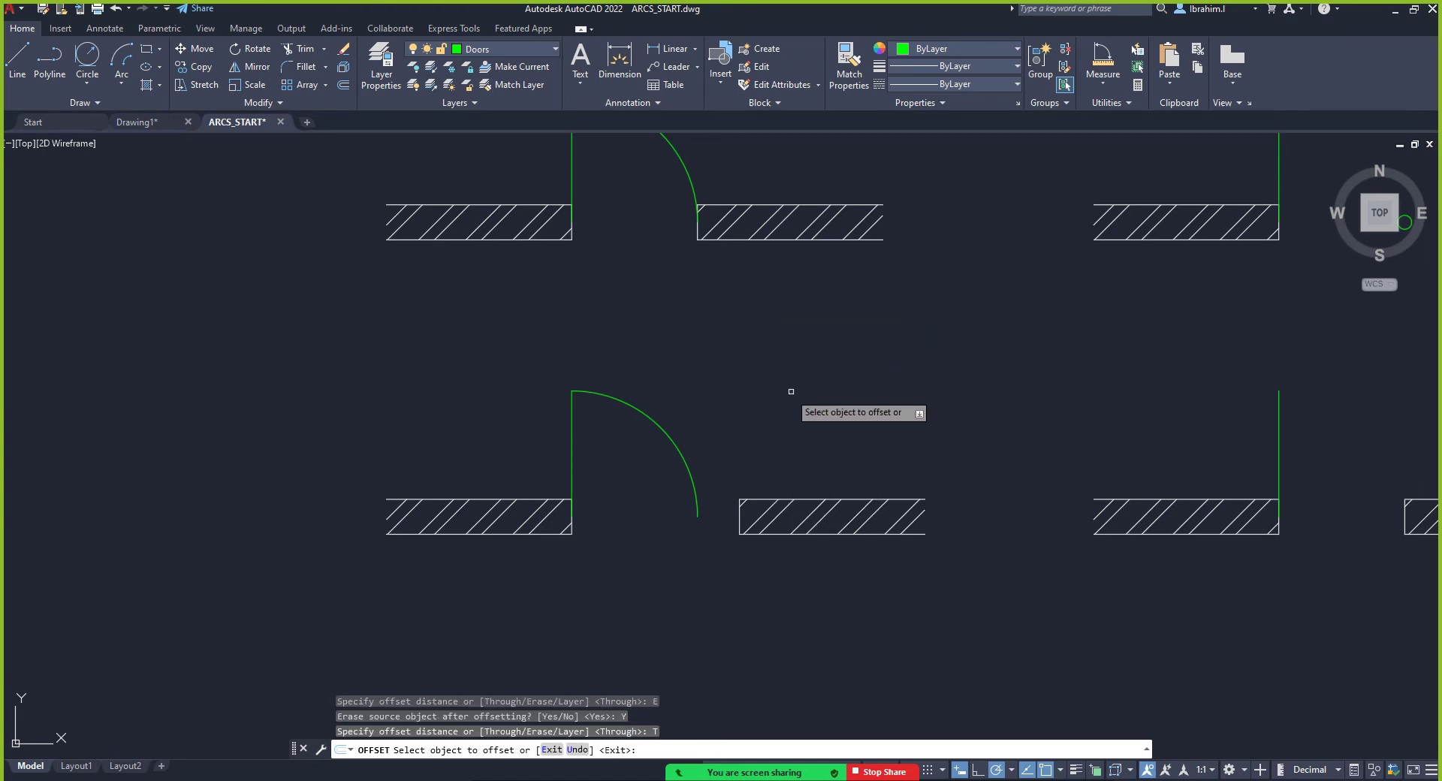
scroll(713, 535, up, 7)
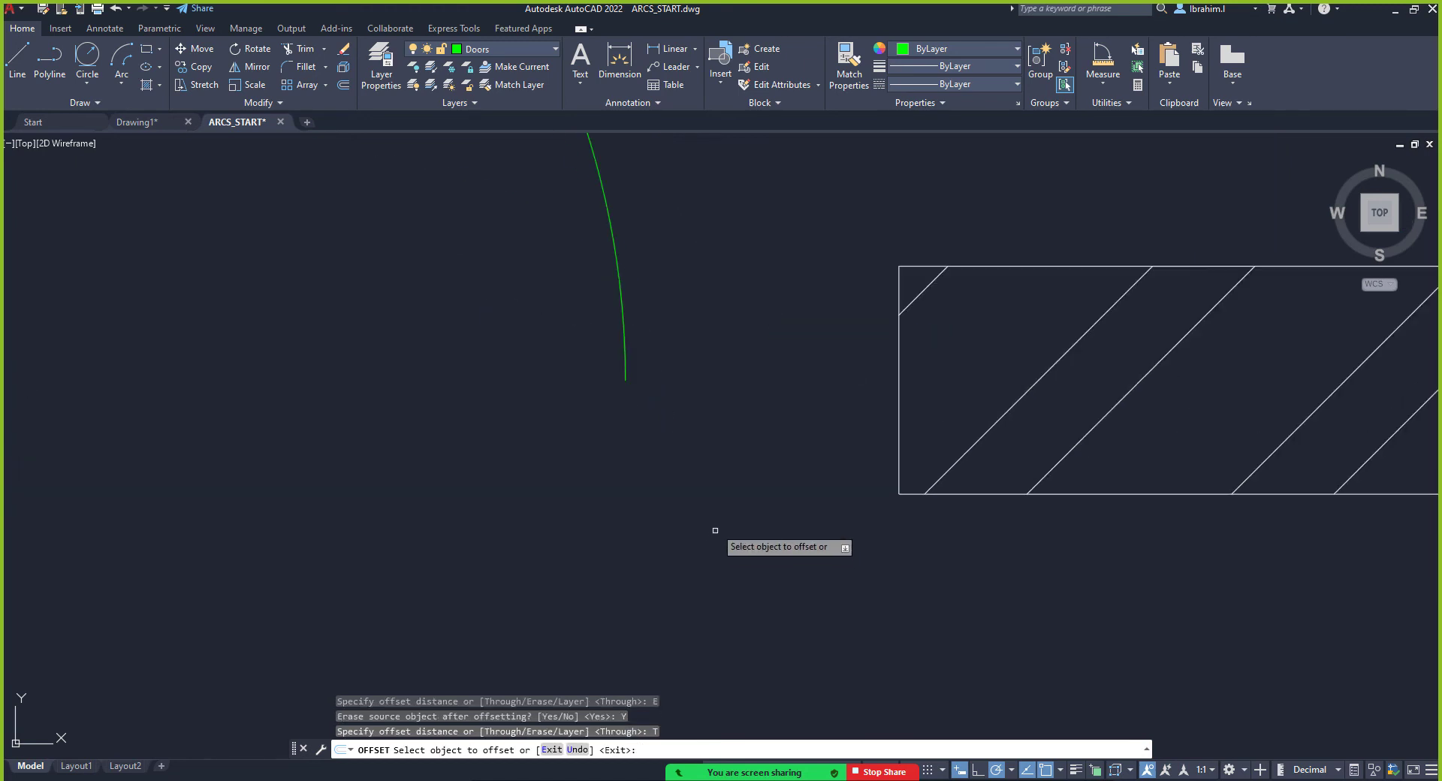
click(624, 371)
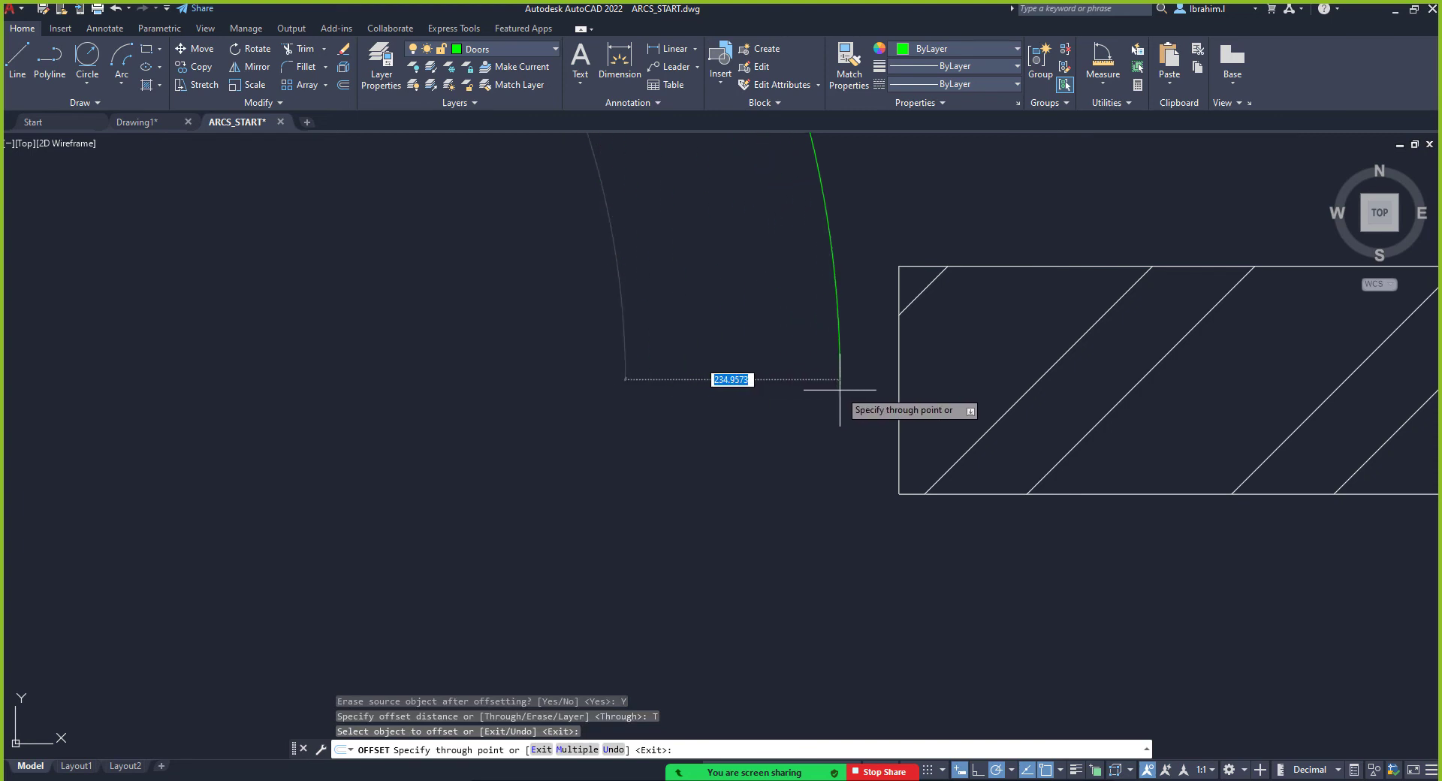
click(900, 380)
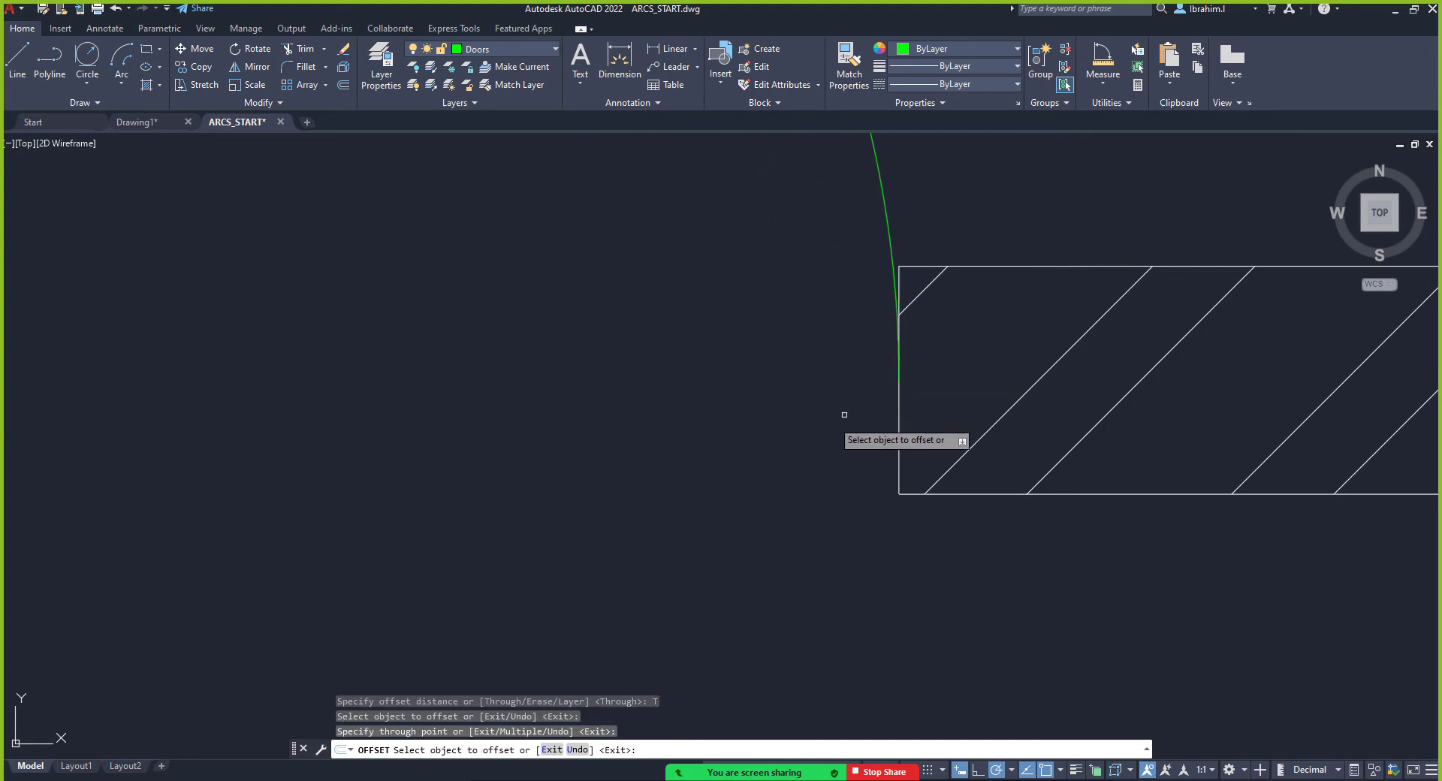
scroll(798, 435, down, 6)
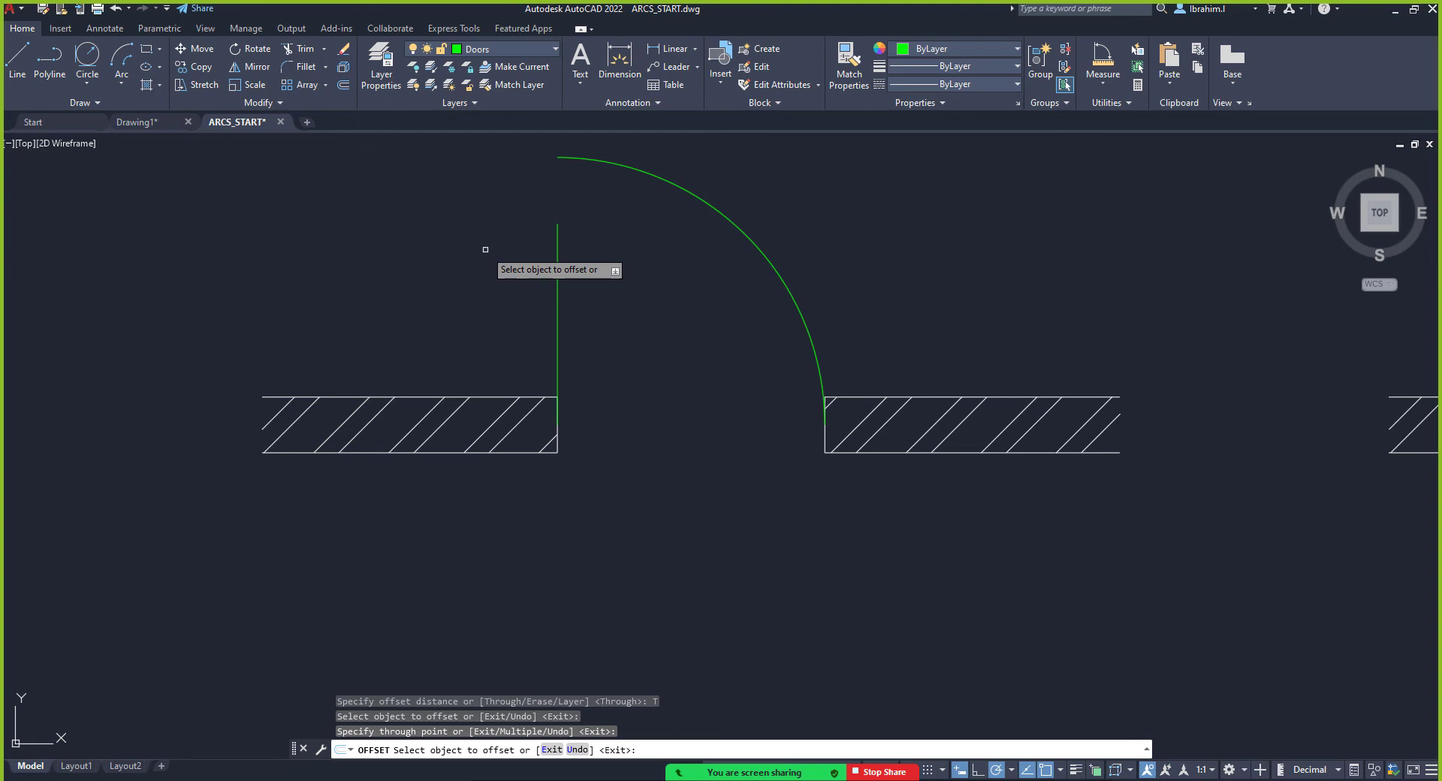
scroll(473, 315, down, 8)
scroll(464, 379, up, 4)
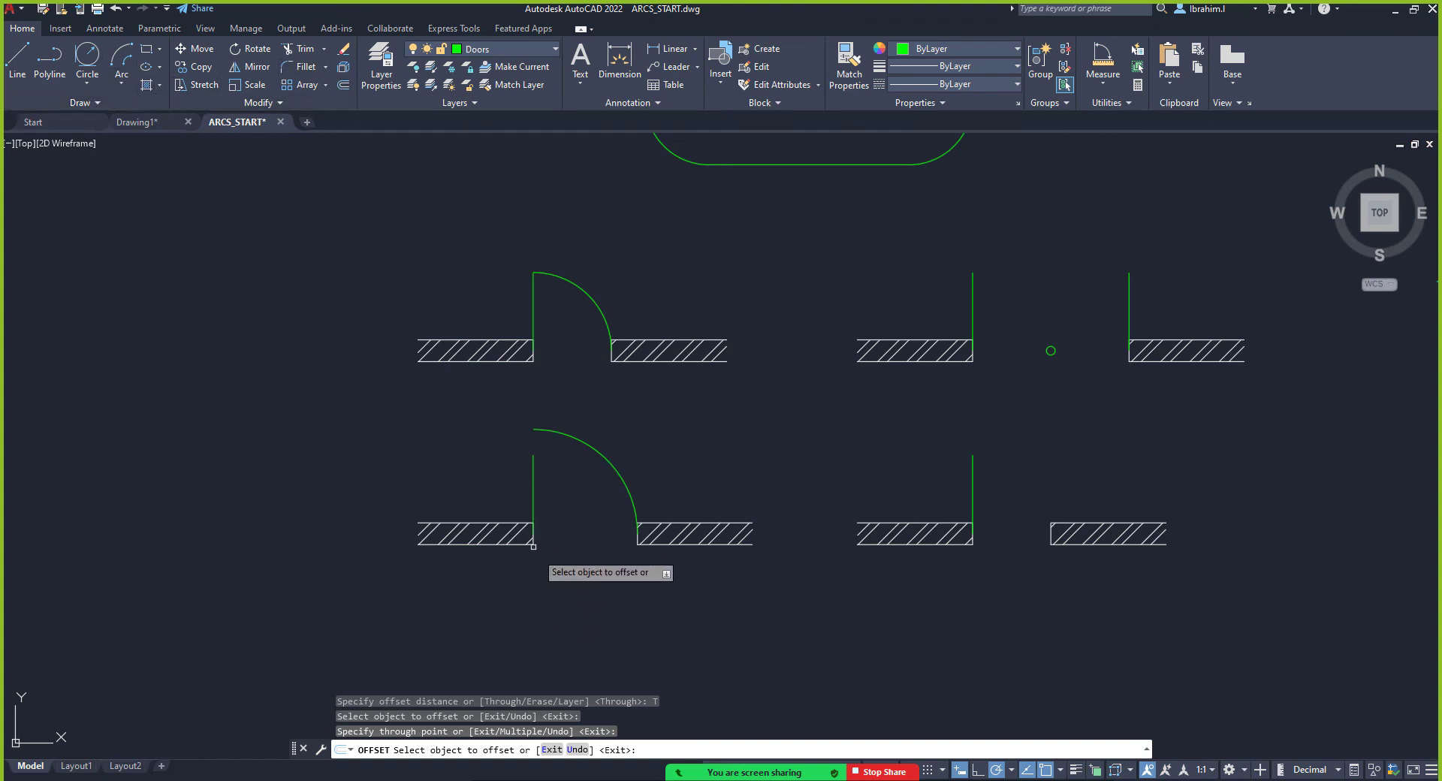
scroll(538, 511, up, 2)
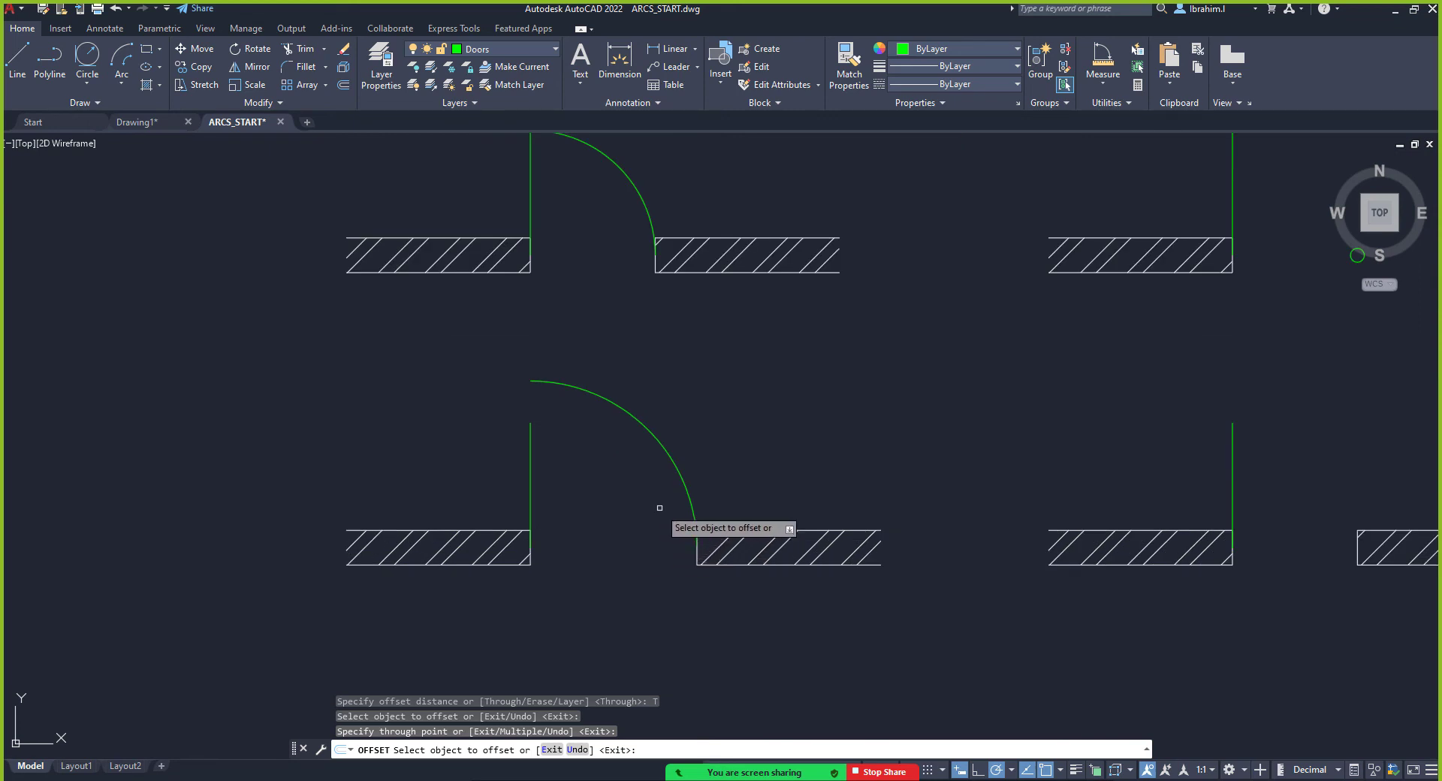
key(Escape)
Erase the lower door's enlarged swing arc and undo that erasure
click(700, 475)
click(657, 466)
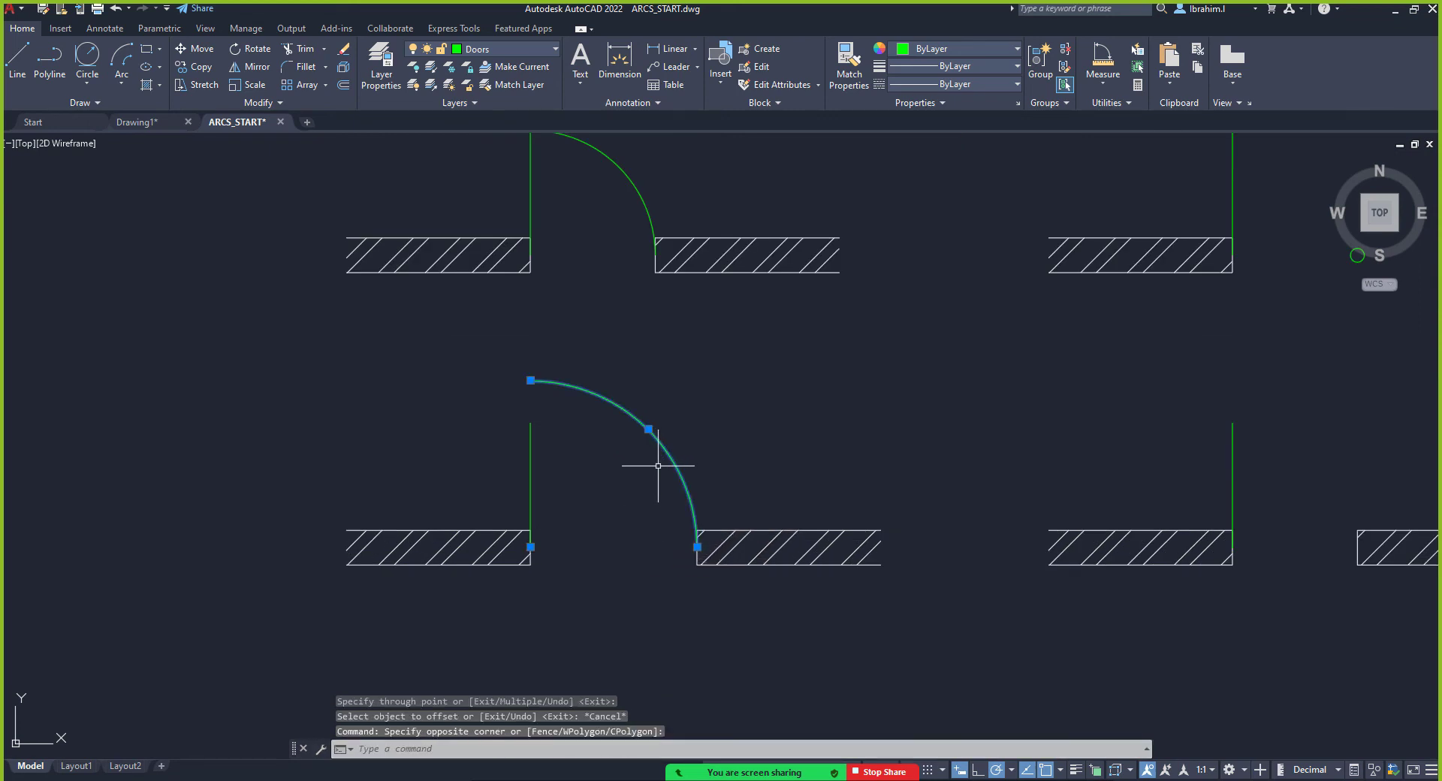
key(Delete)
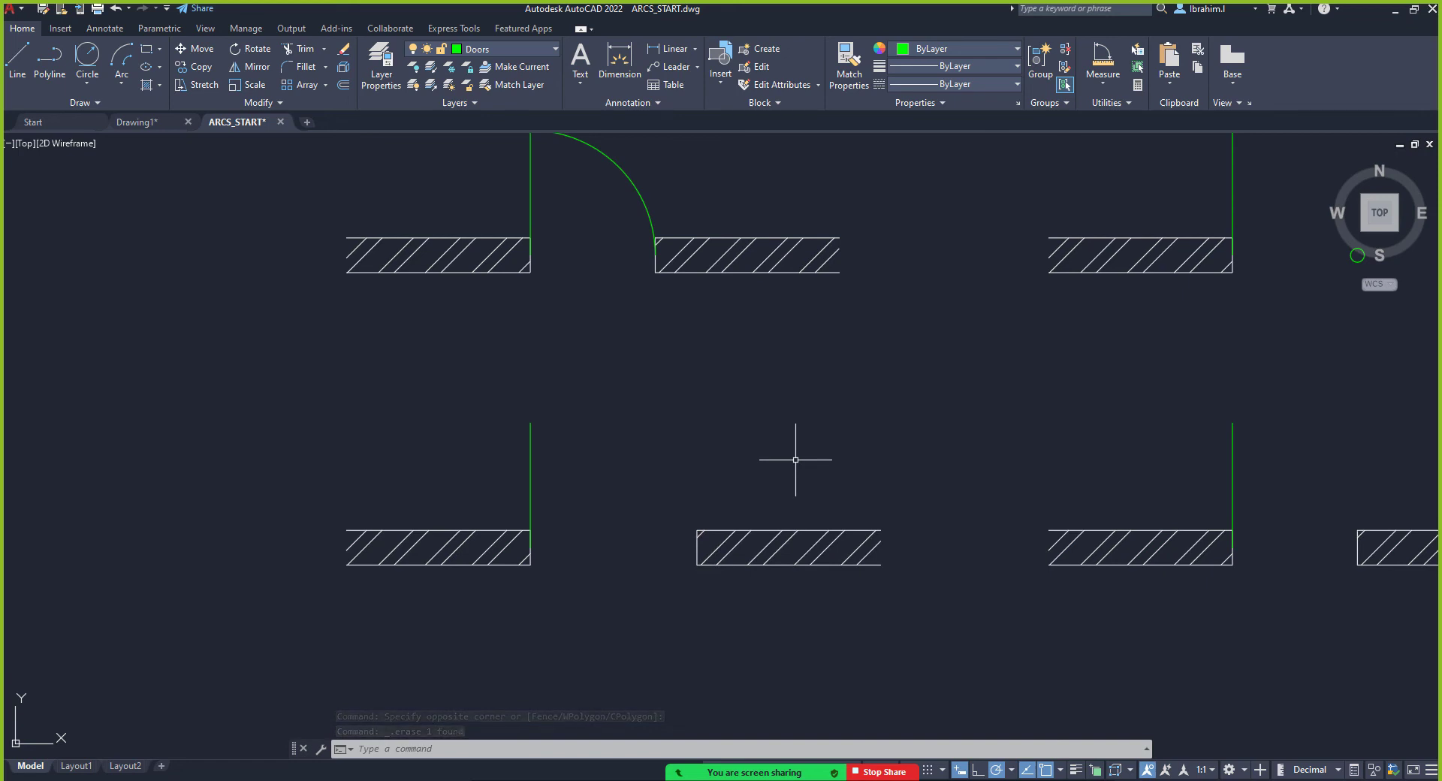
key(ctrl+z)
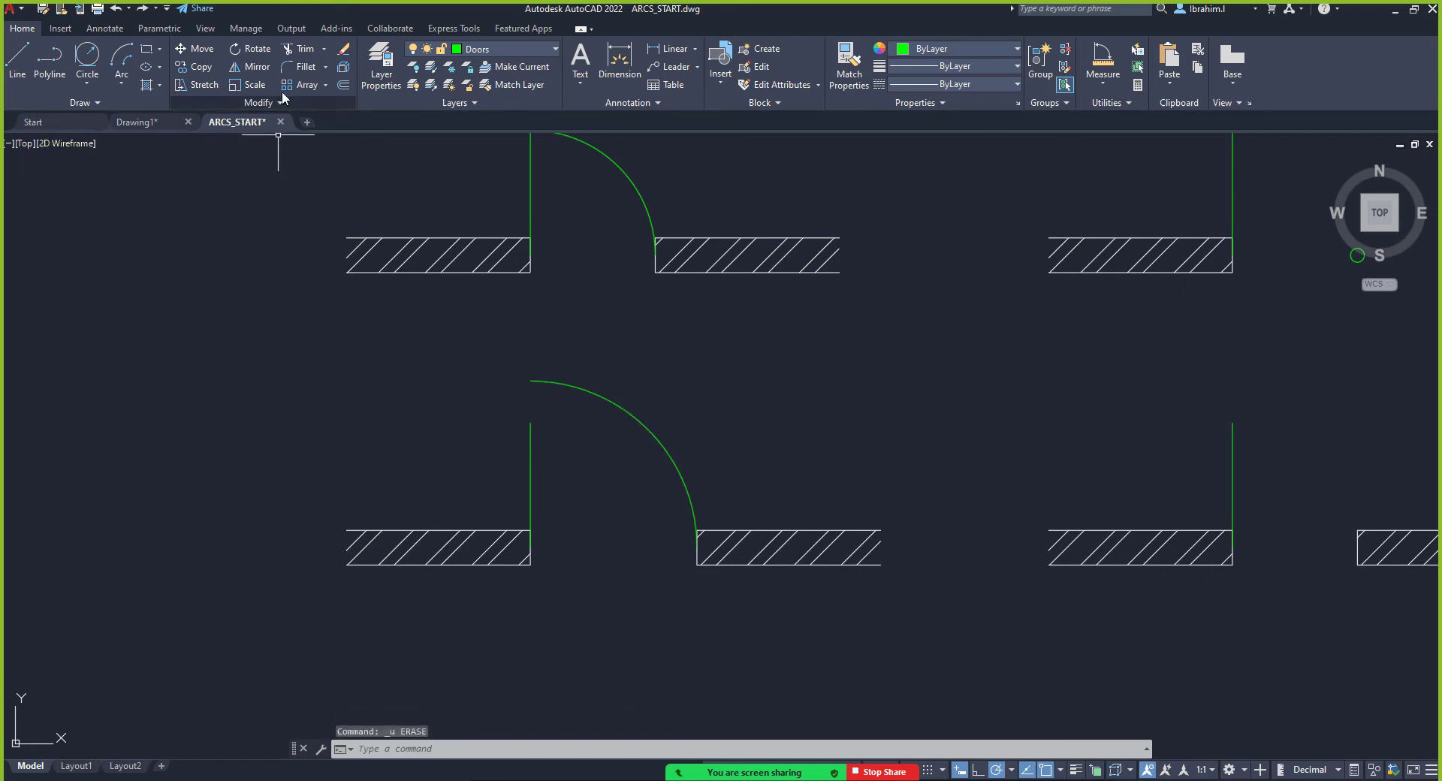
Extend the lower door's leaf line up to the upper end of its swing arc, using Trim's extend mode
click(296, 53)
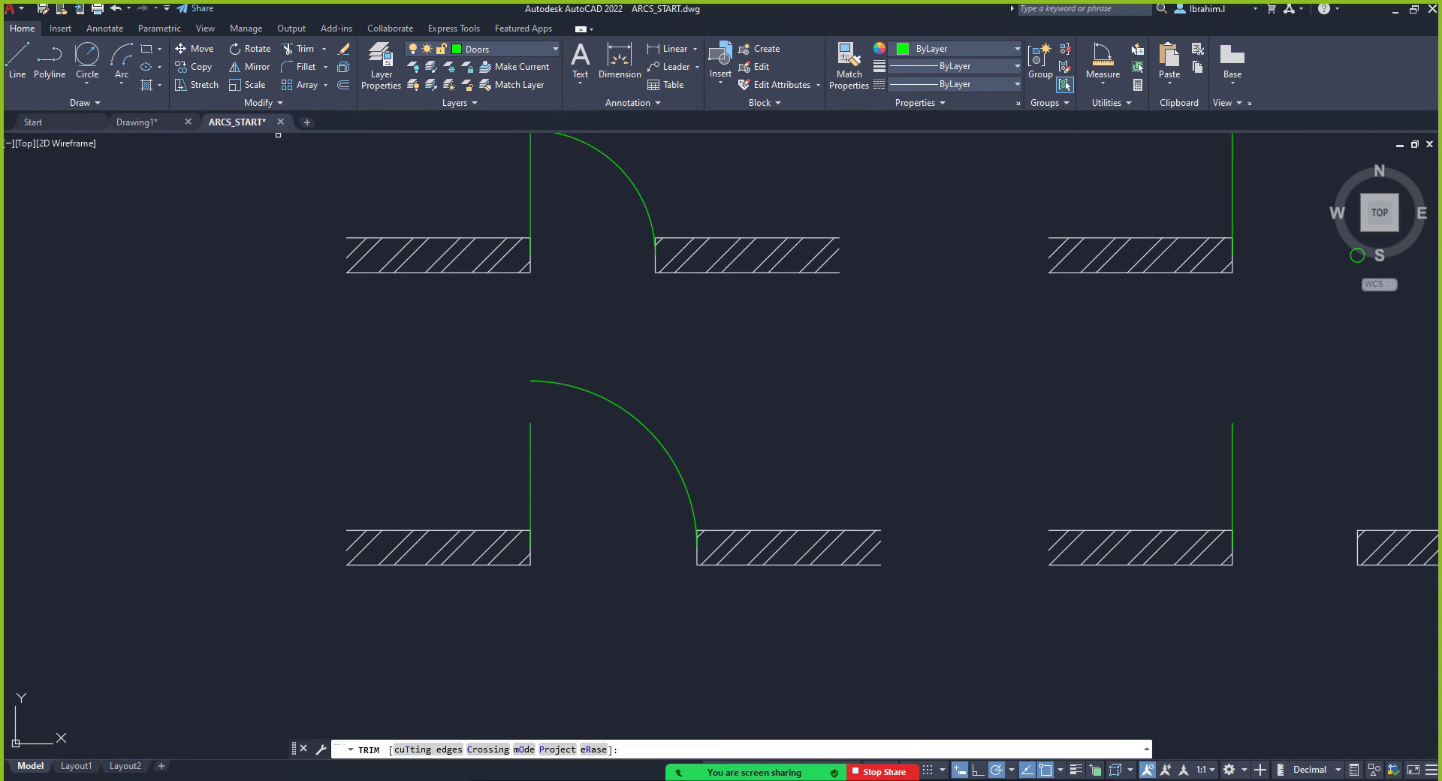
click(530, 429)
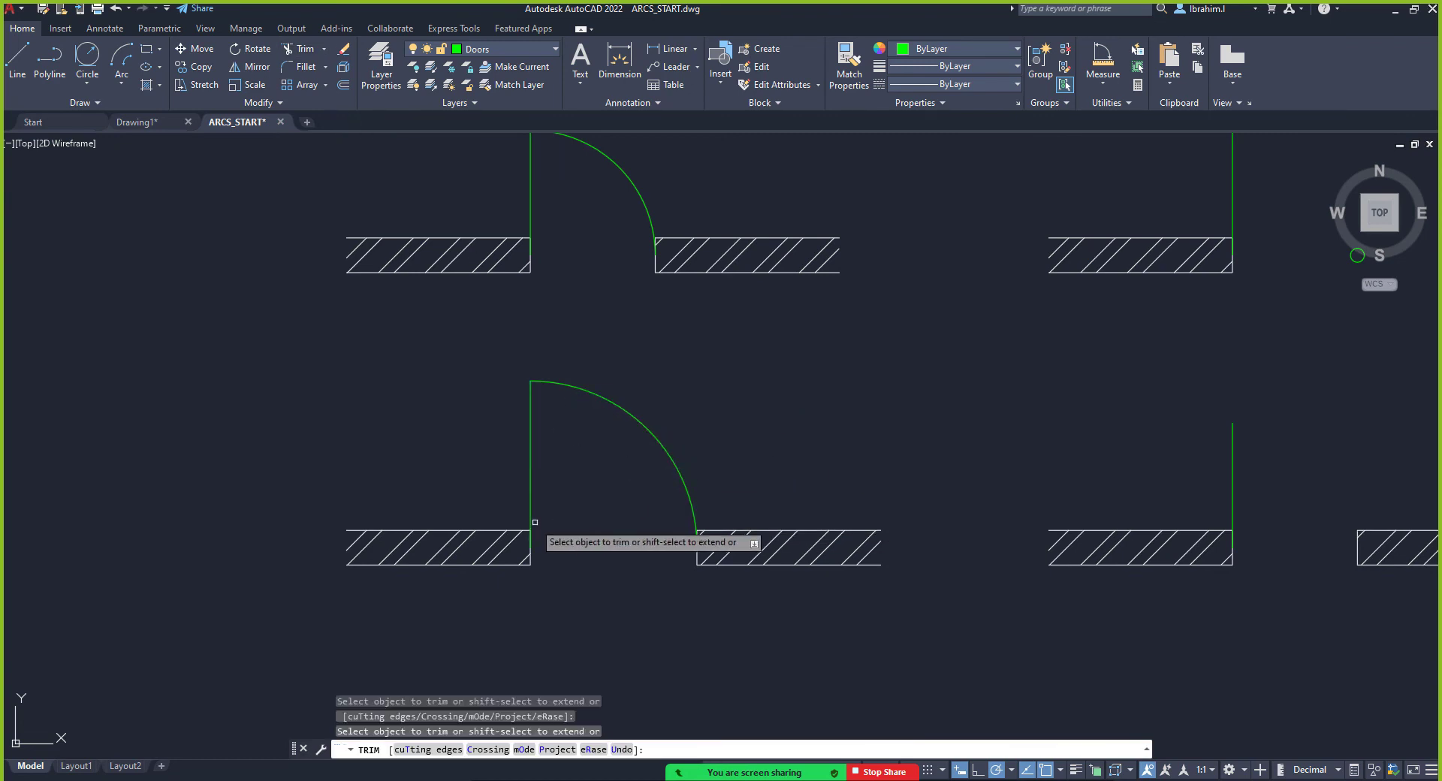
scroll(534, 525, down, 2)
scroll(713, 485, up, 1)
scroll(661, 500, down, 1)
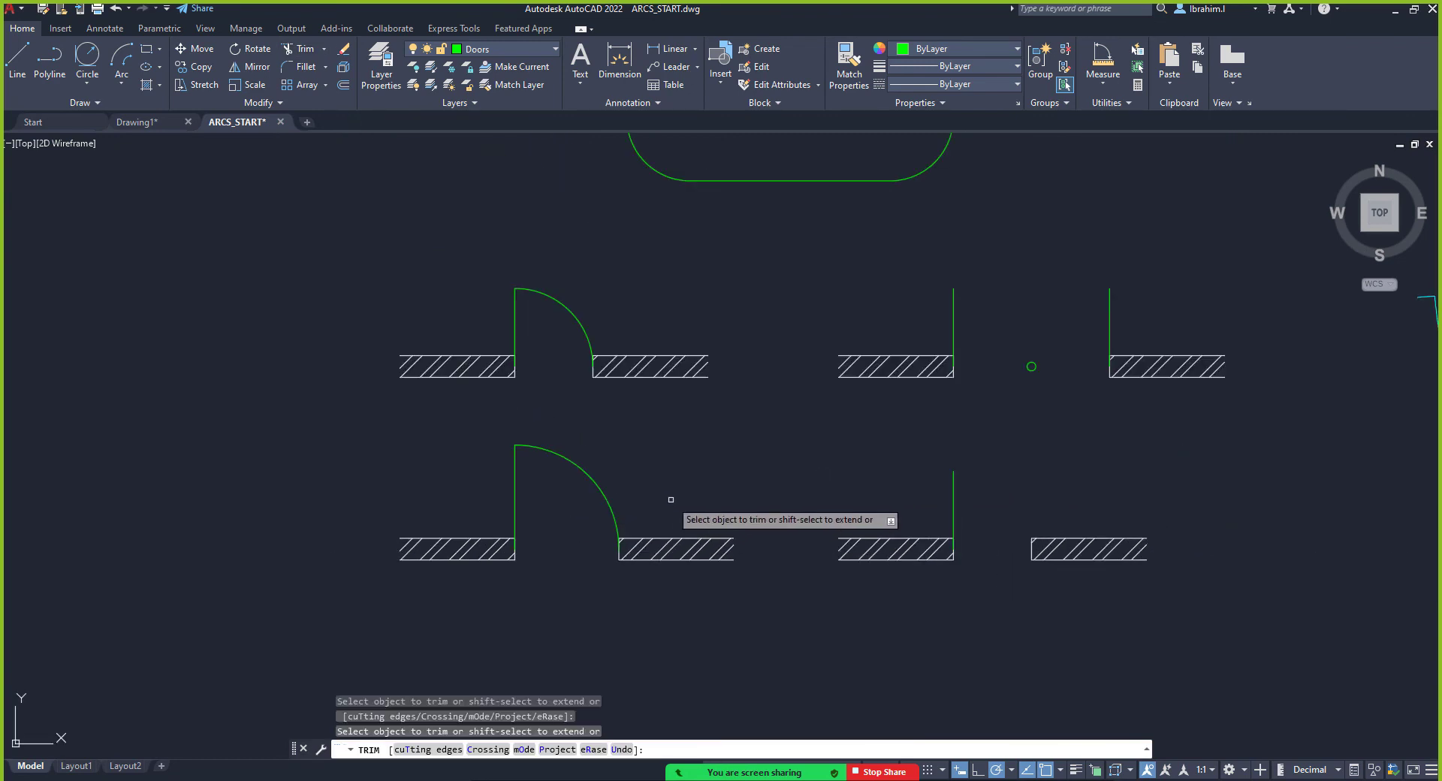
key(Escape)
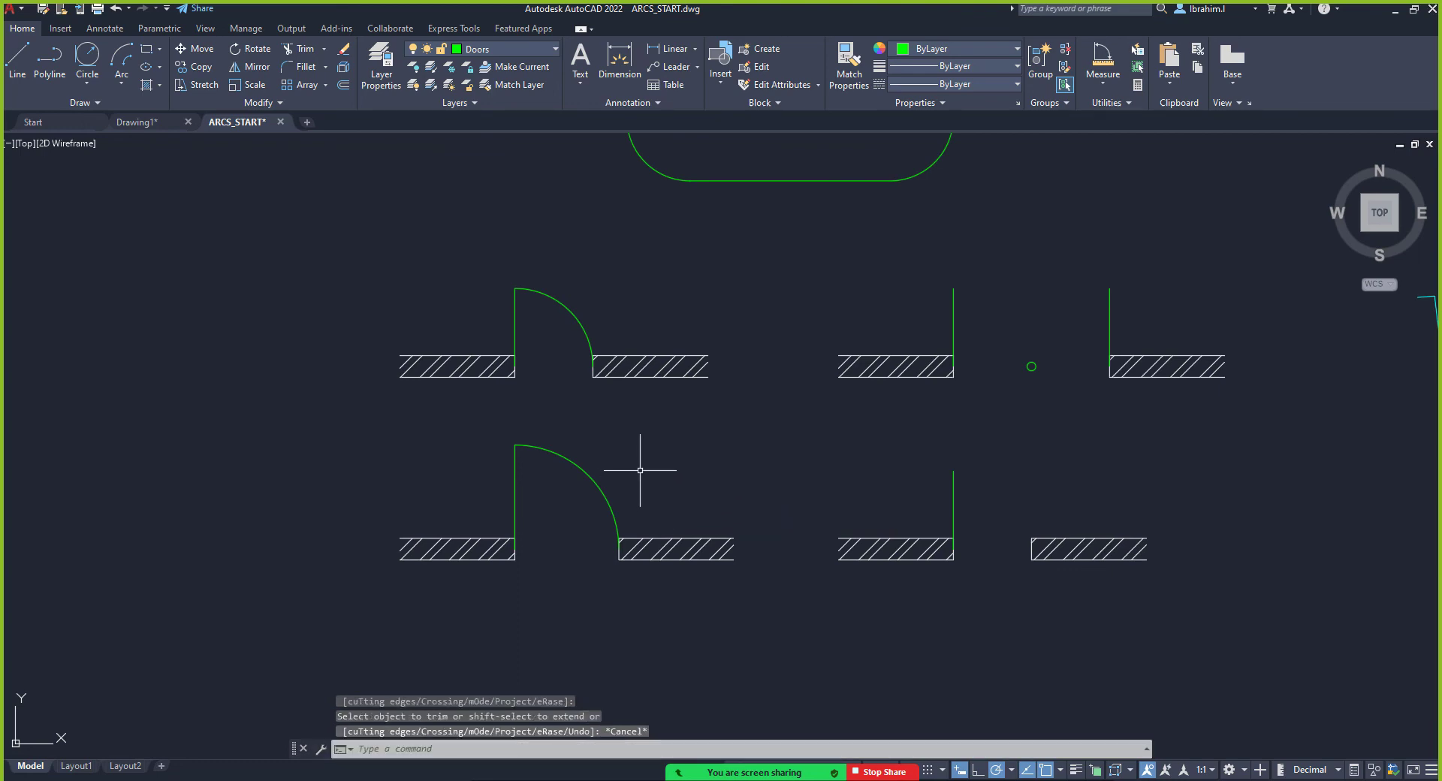
scroll(635, 470, down, 3)
scroll(788, 421, up, 2)
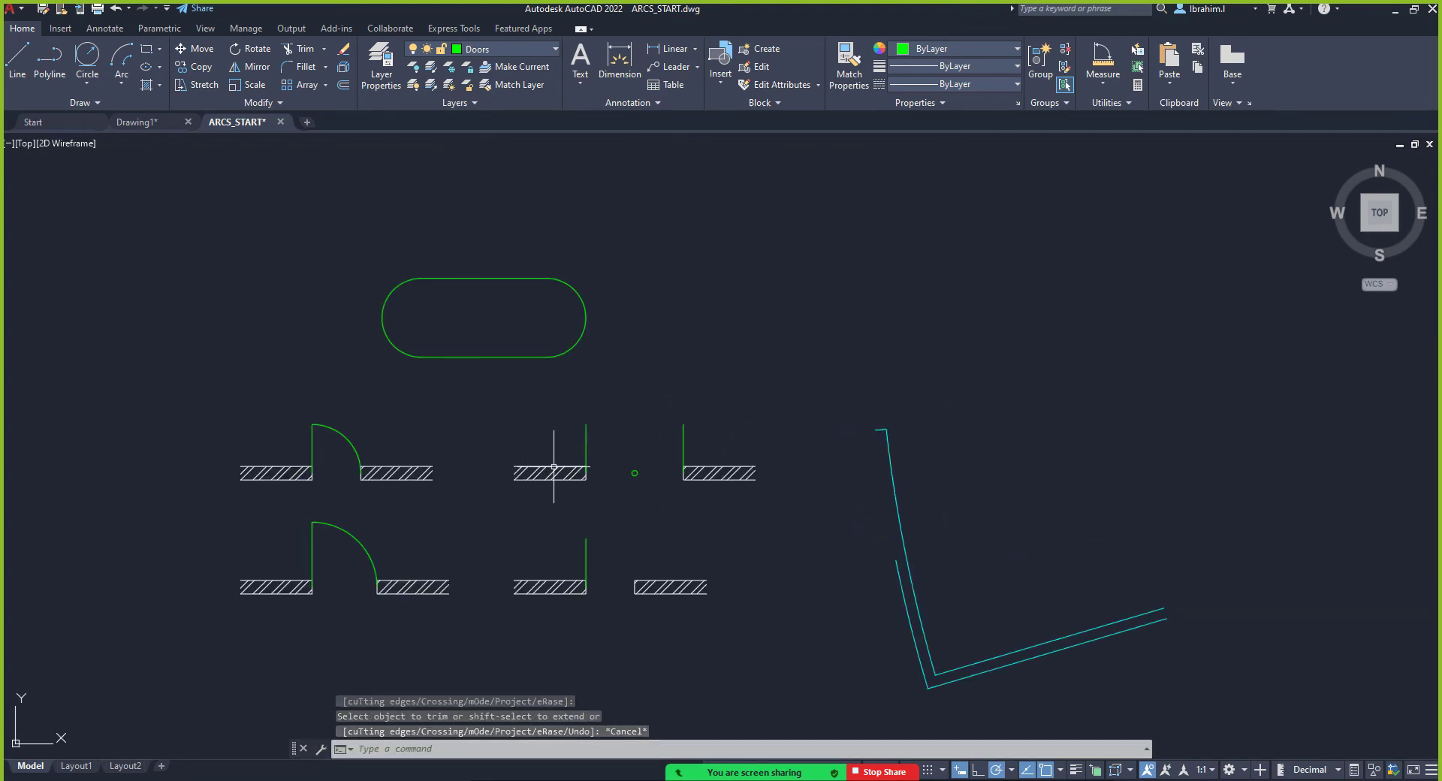
scroll(752, 497, up, 3)
scroll(515, 489, down, 3)
scroll(595, 460, up, 1)
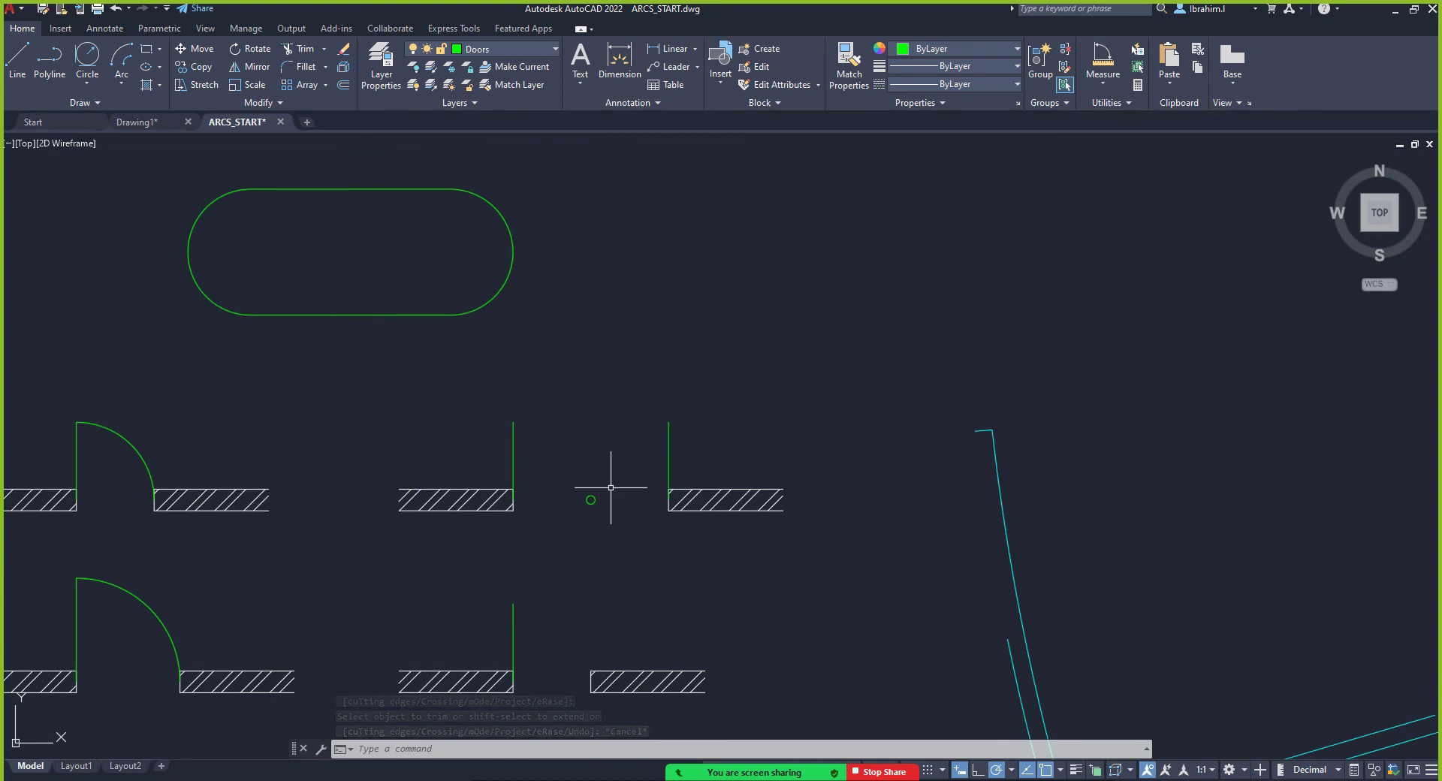
Try a Start, End, Angle arc from the small circle's centre to the upper end of the double door's left leaf
scroll(590, 500, up, 2)
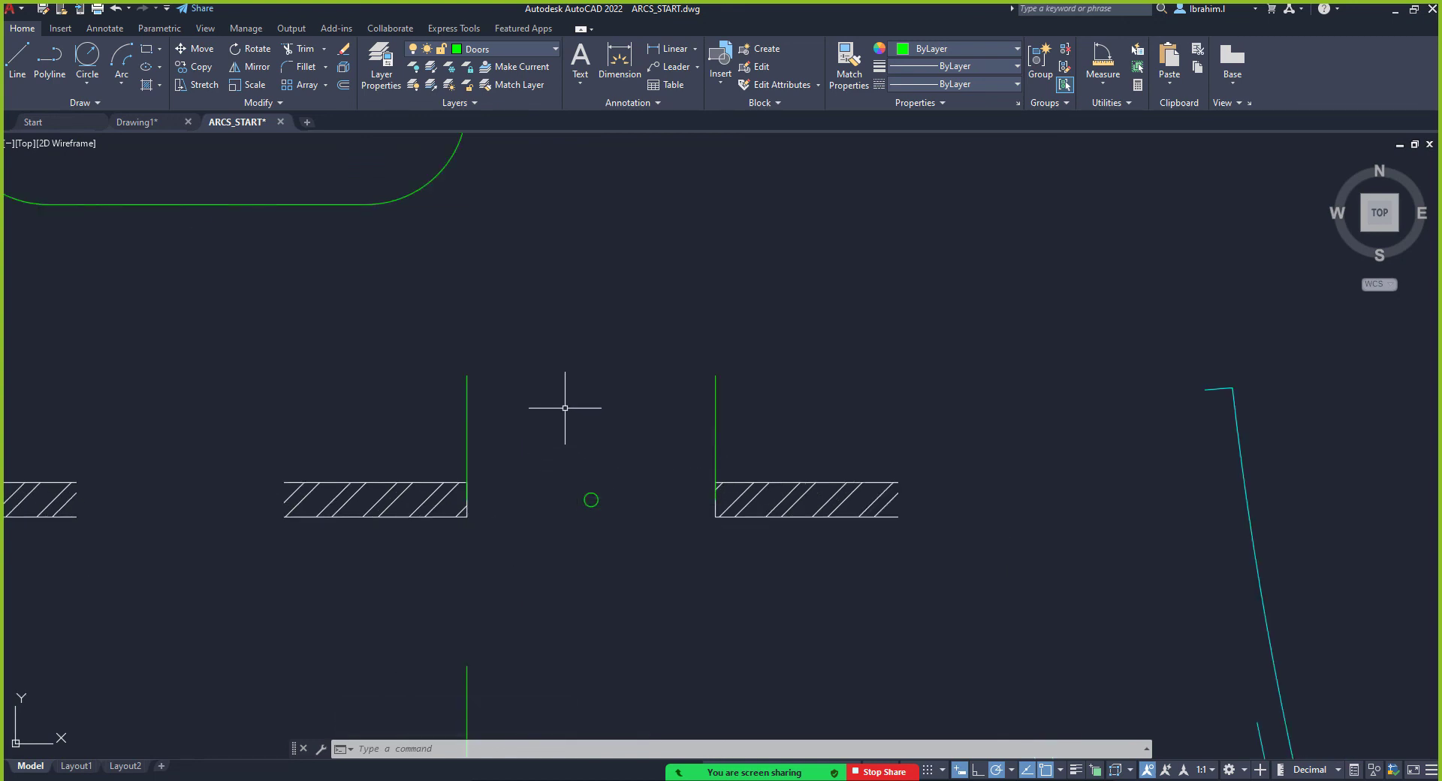
click(129, 54)
click(129, 78)
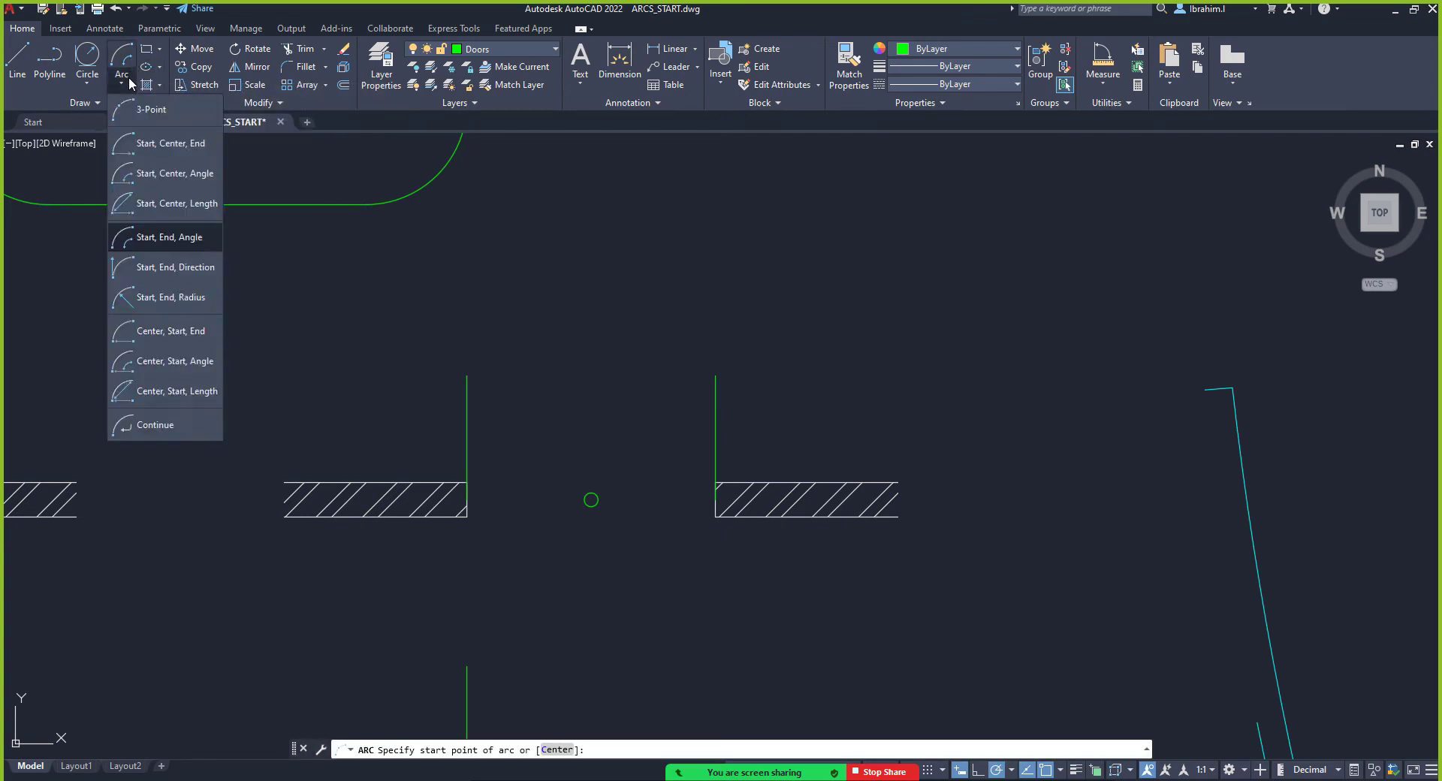
click(181, 235)
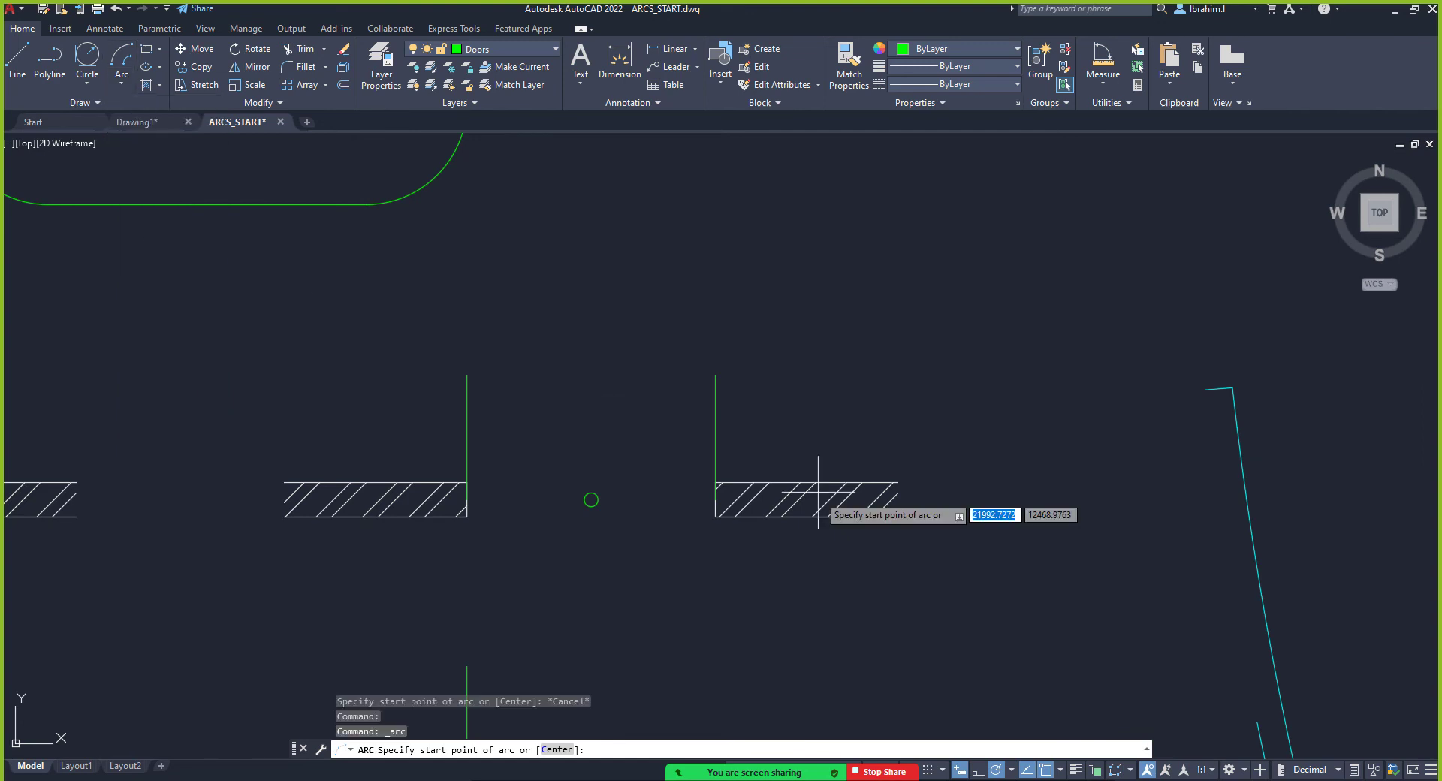
scroll(597, 503, up, 2)
click(586, 492)
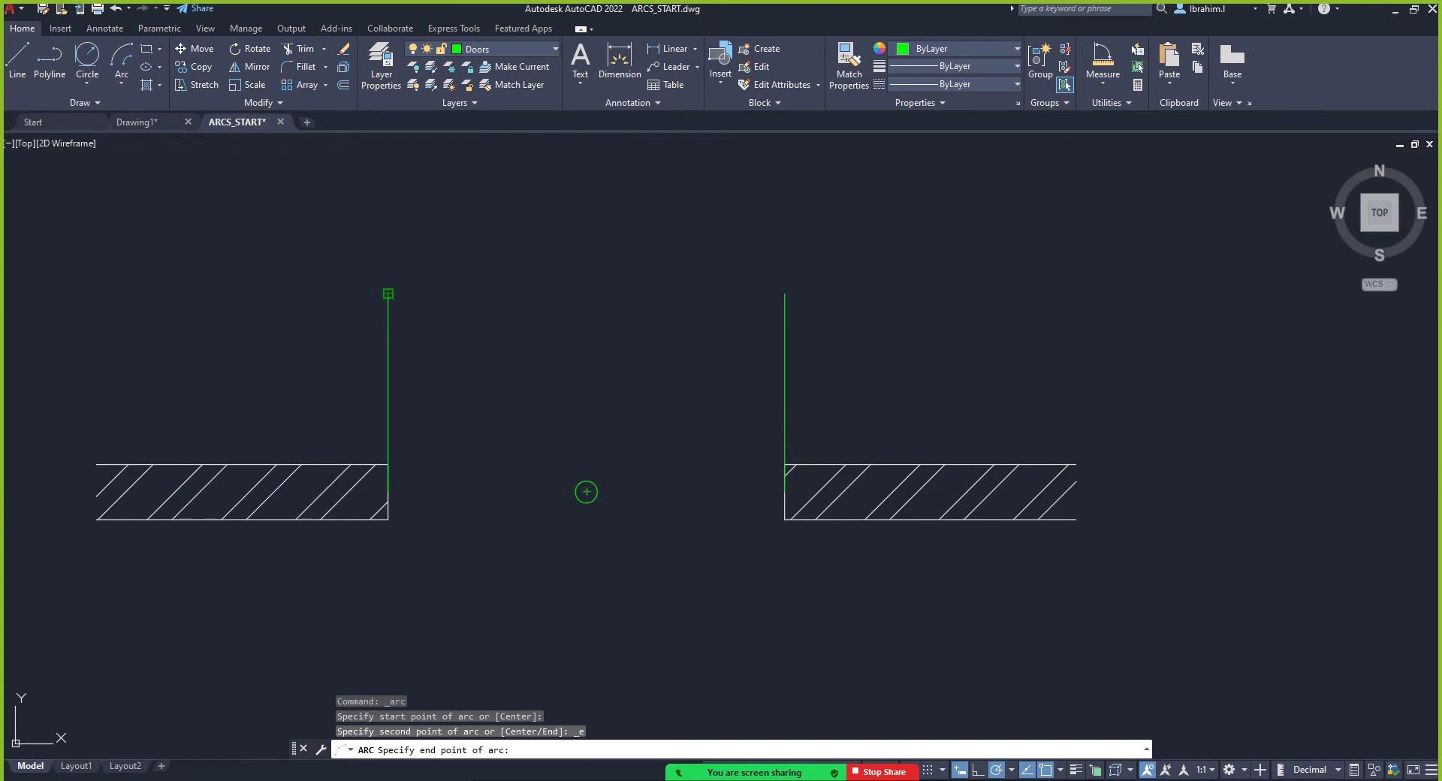
click(387, 295)
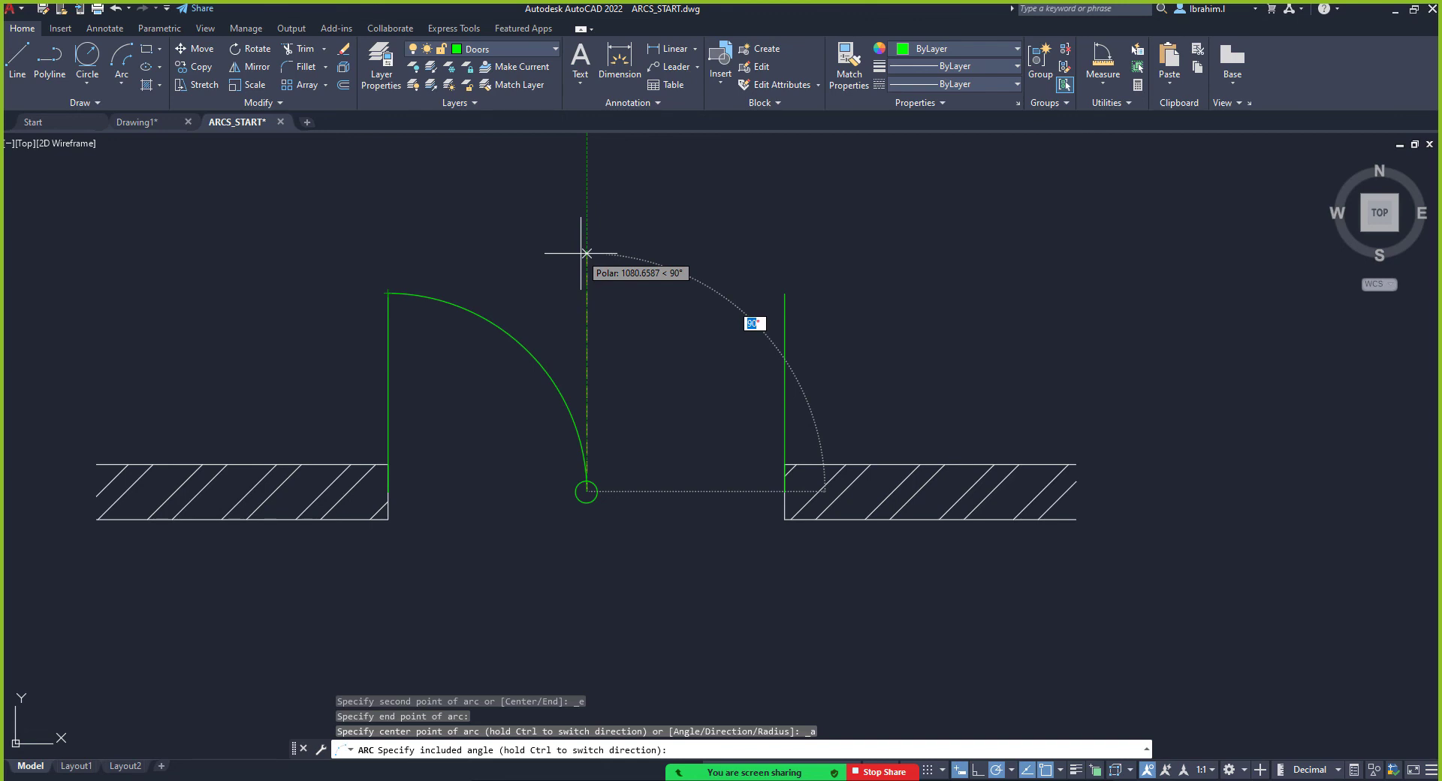
key(Escape)
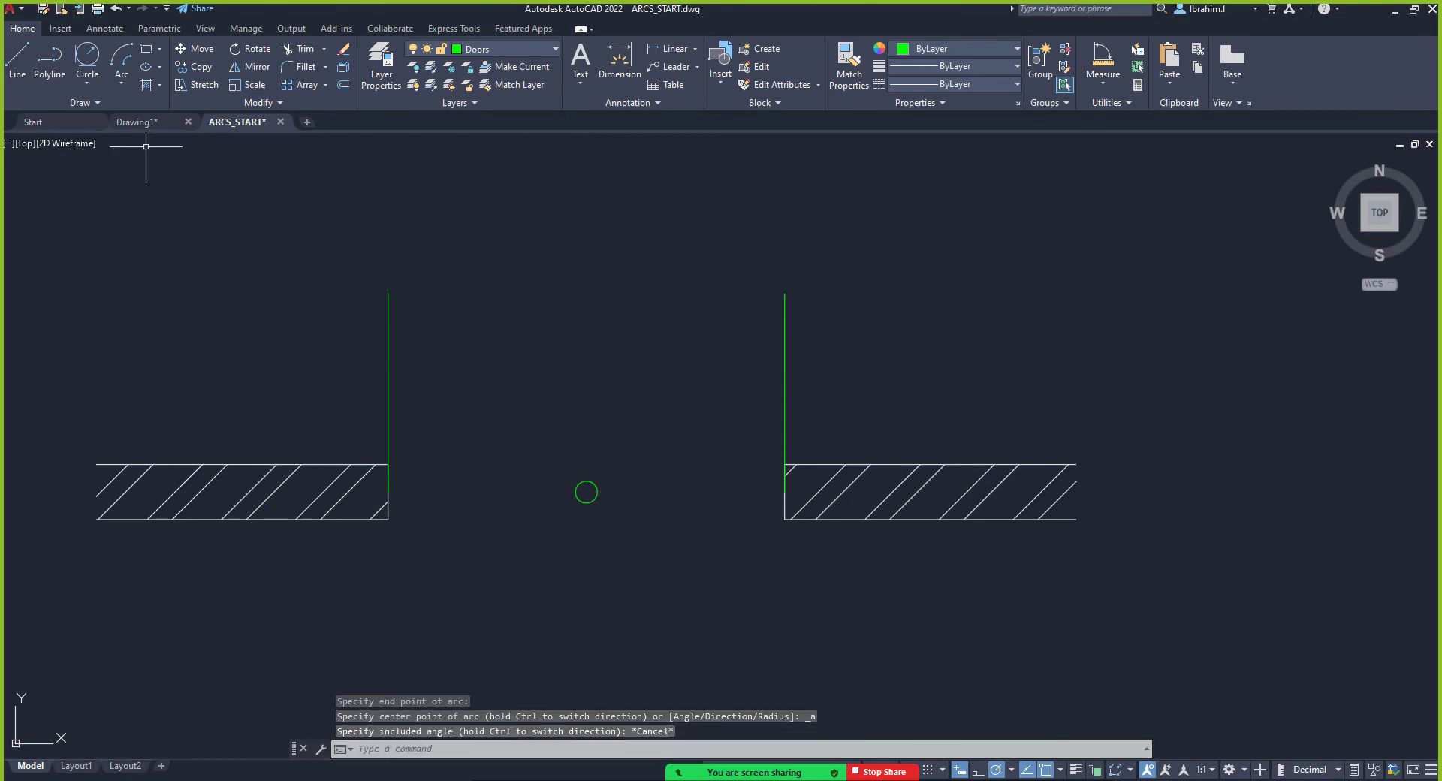
Try the Start, End, Angle arc in reverse, from the left leaf's upper end to the small circle's centre
click(121, 60)
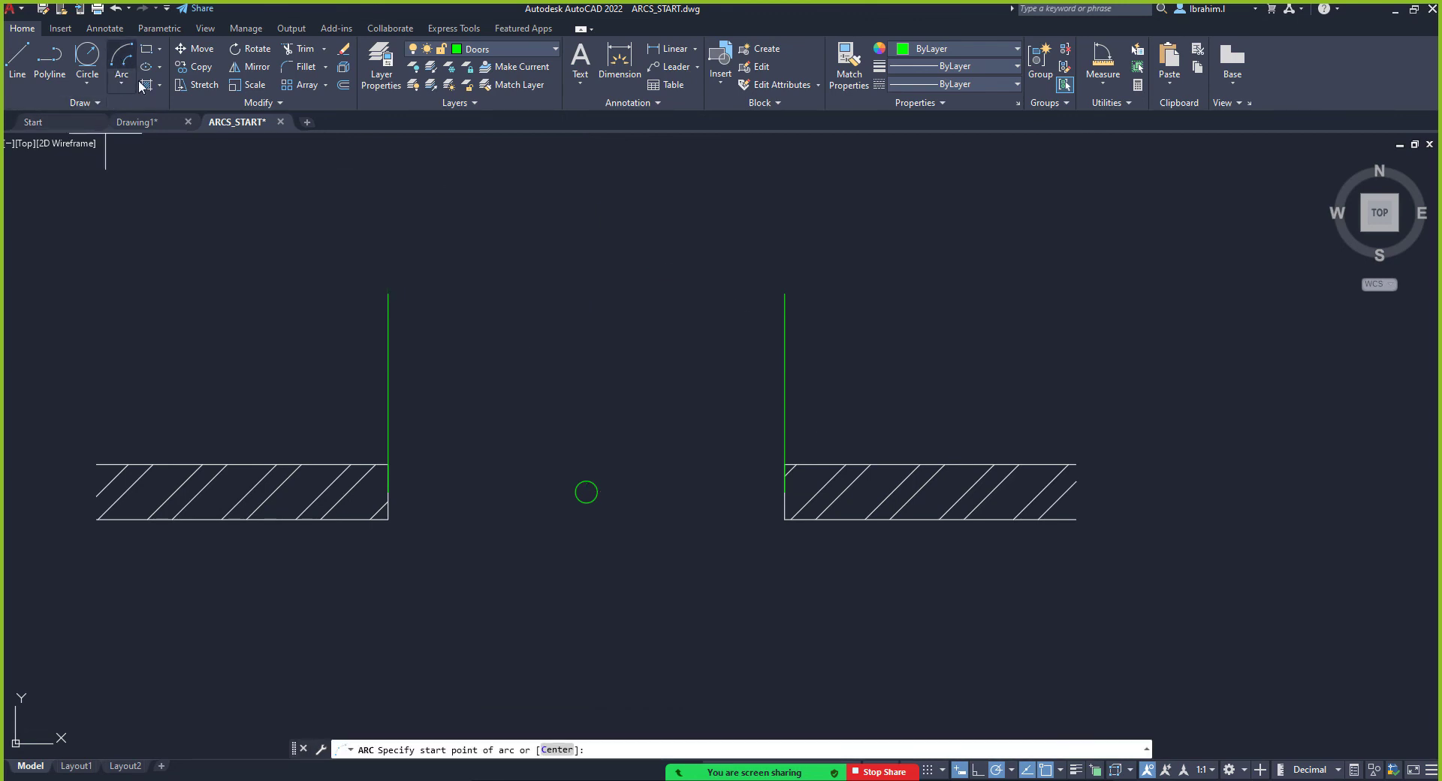
click(388, 295)
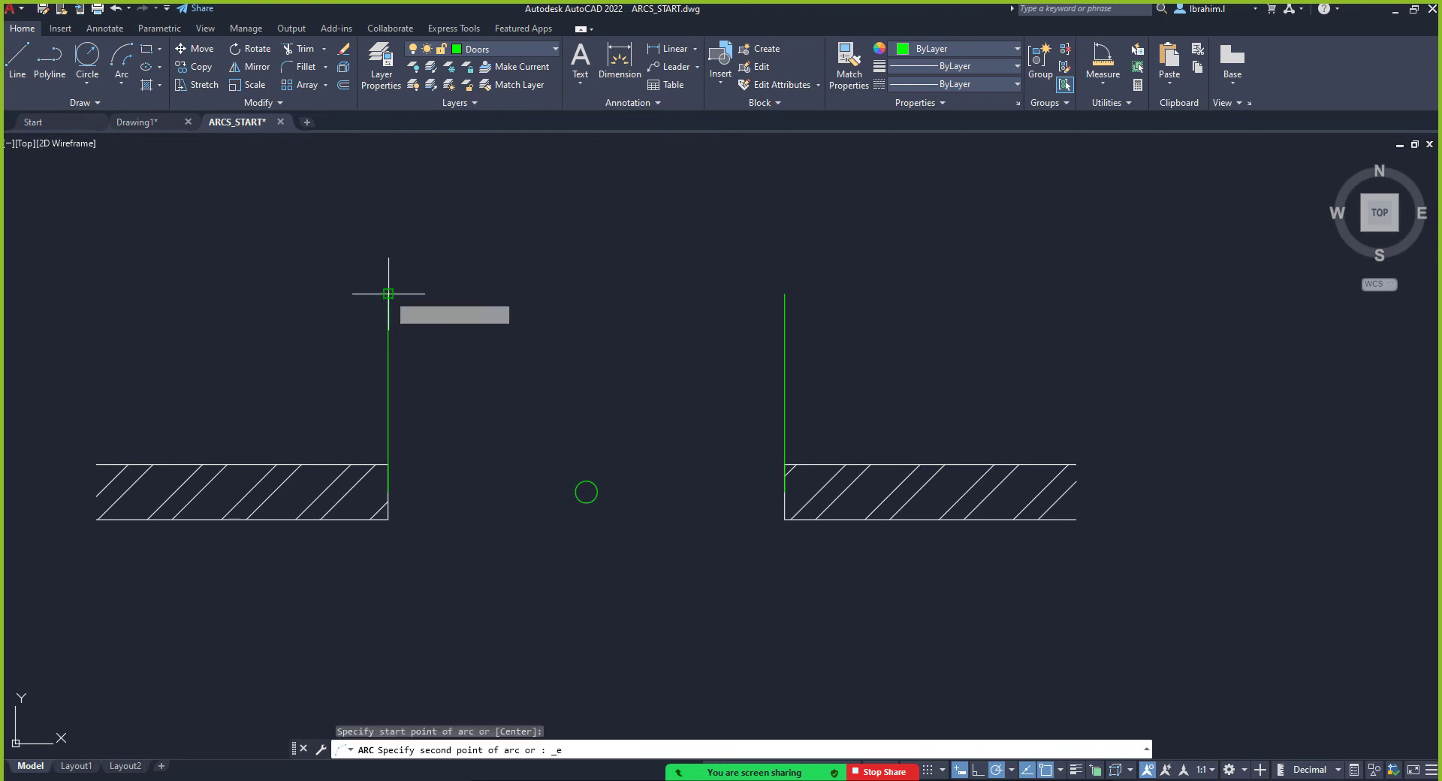
click(586, 492)
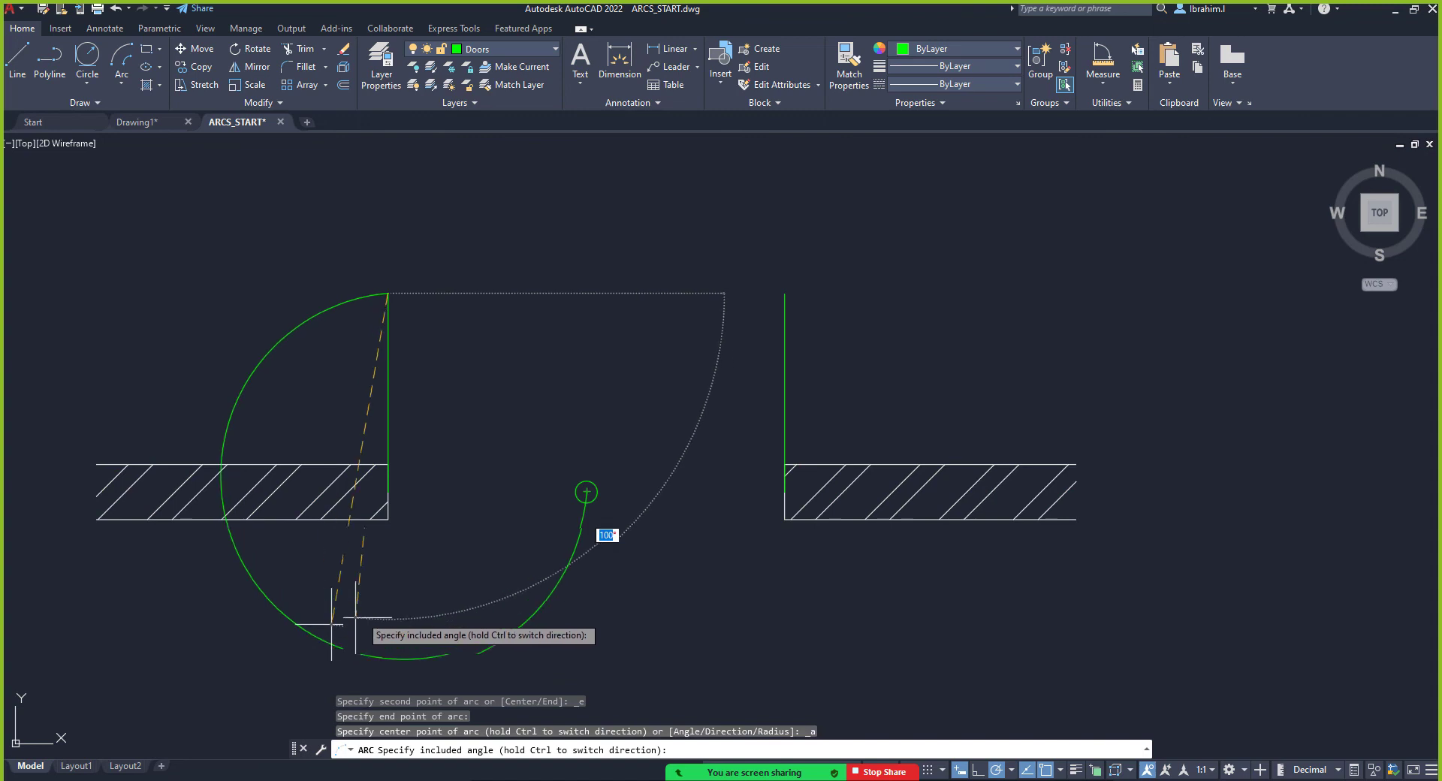
key(F8)
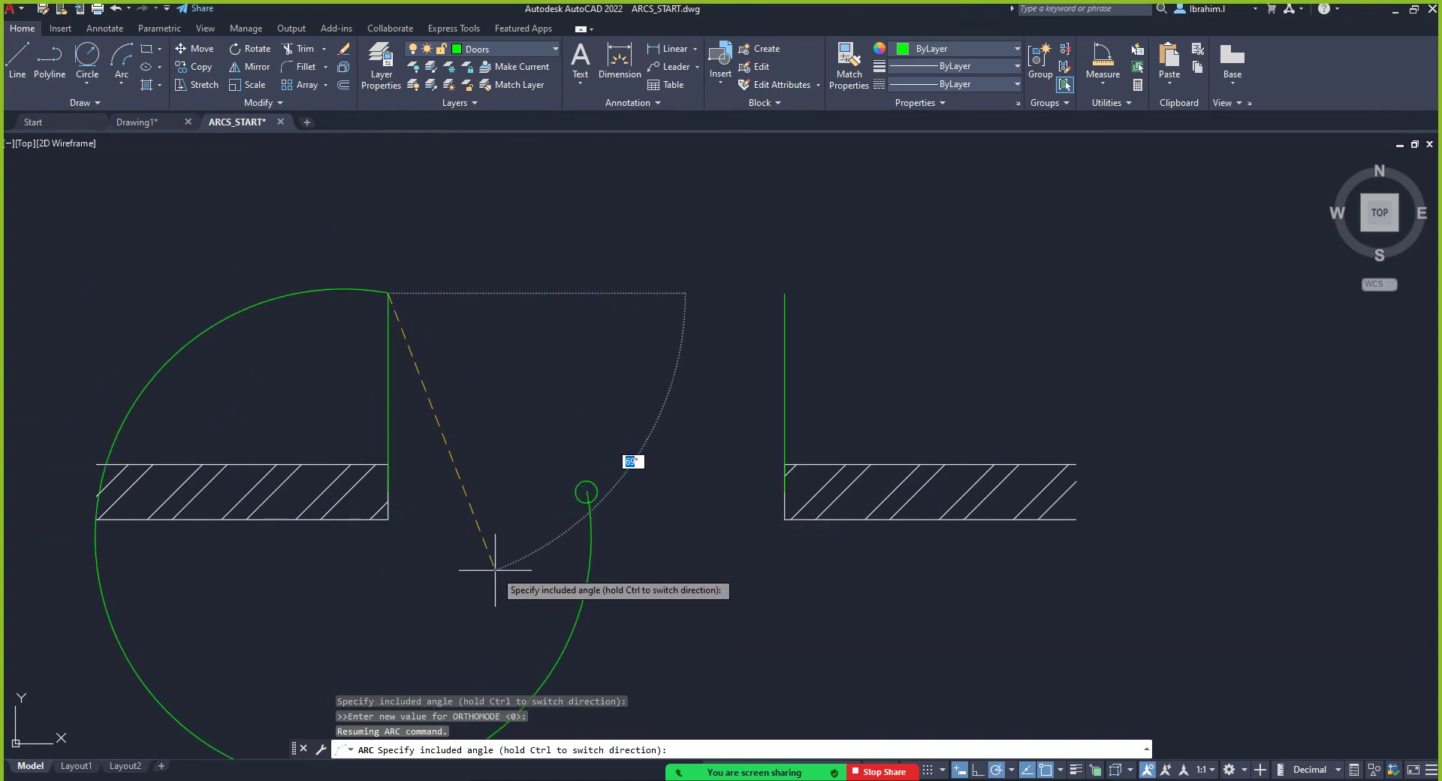
key(alt)
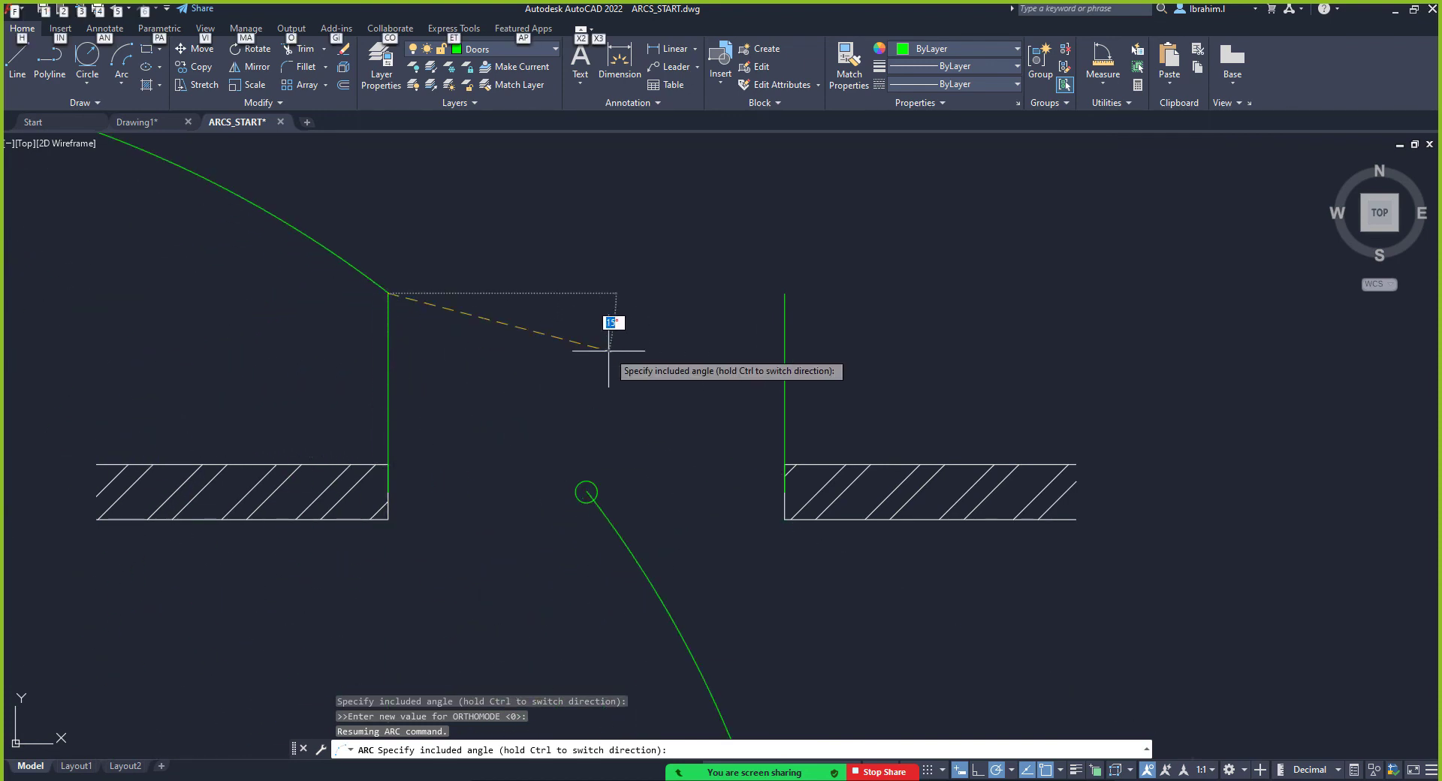
key(Escape)
key(Escape)
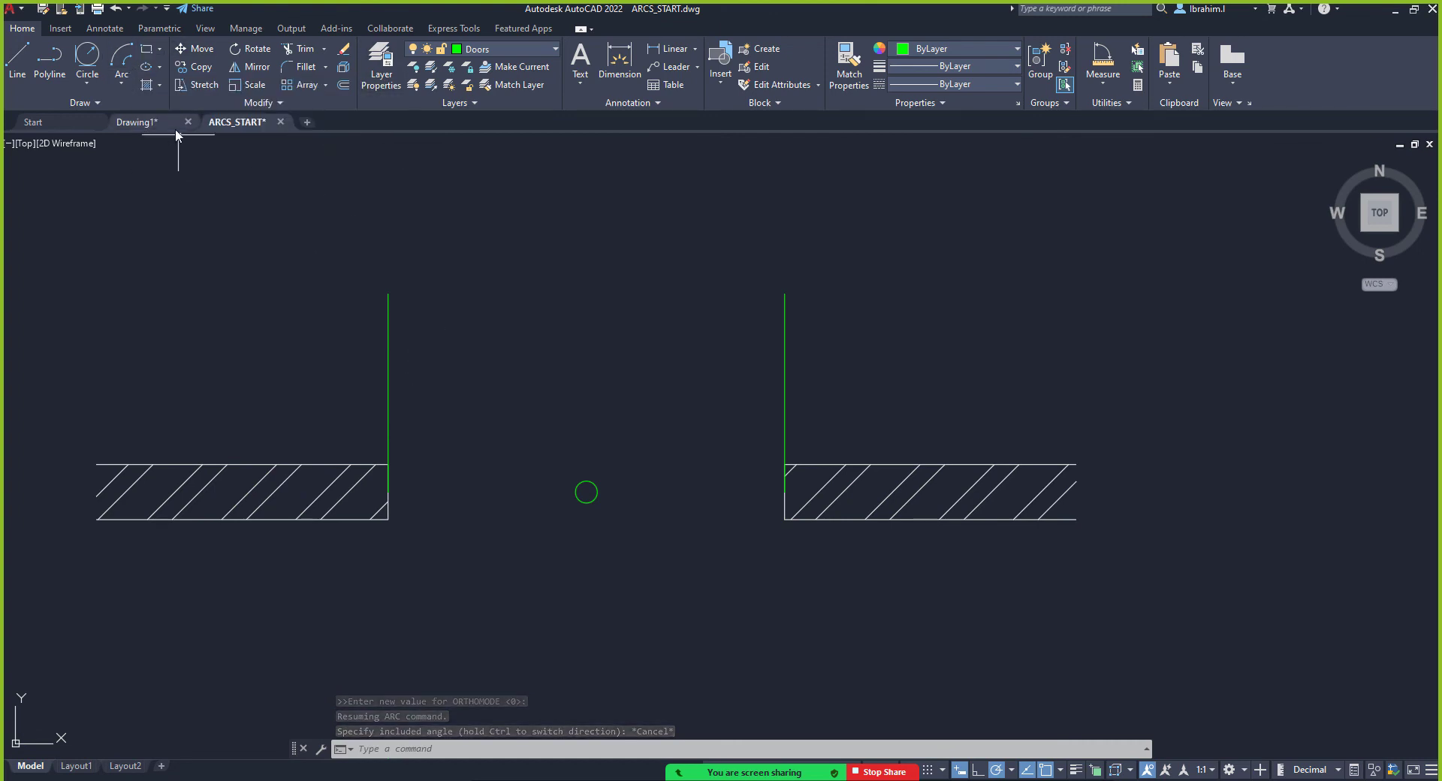
Draw the double door's left swing with a Start, End, Angle arc from the small circle's centre to the leaf's upper end, included angle 90°
click(121, 69)
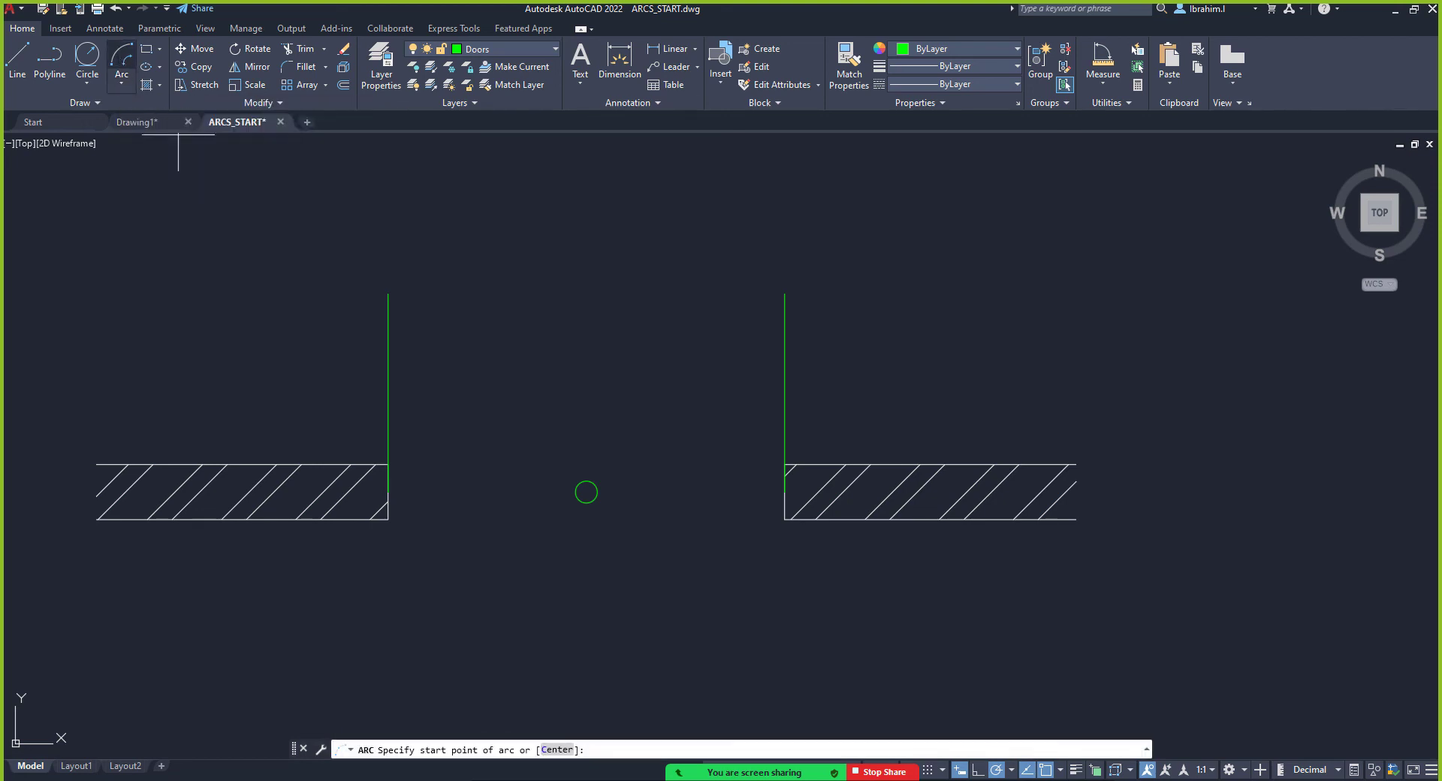
click(587, 492)
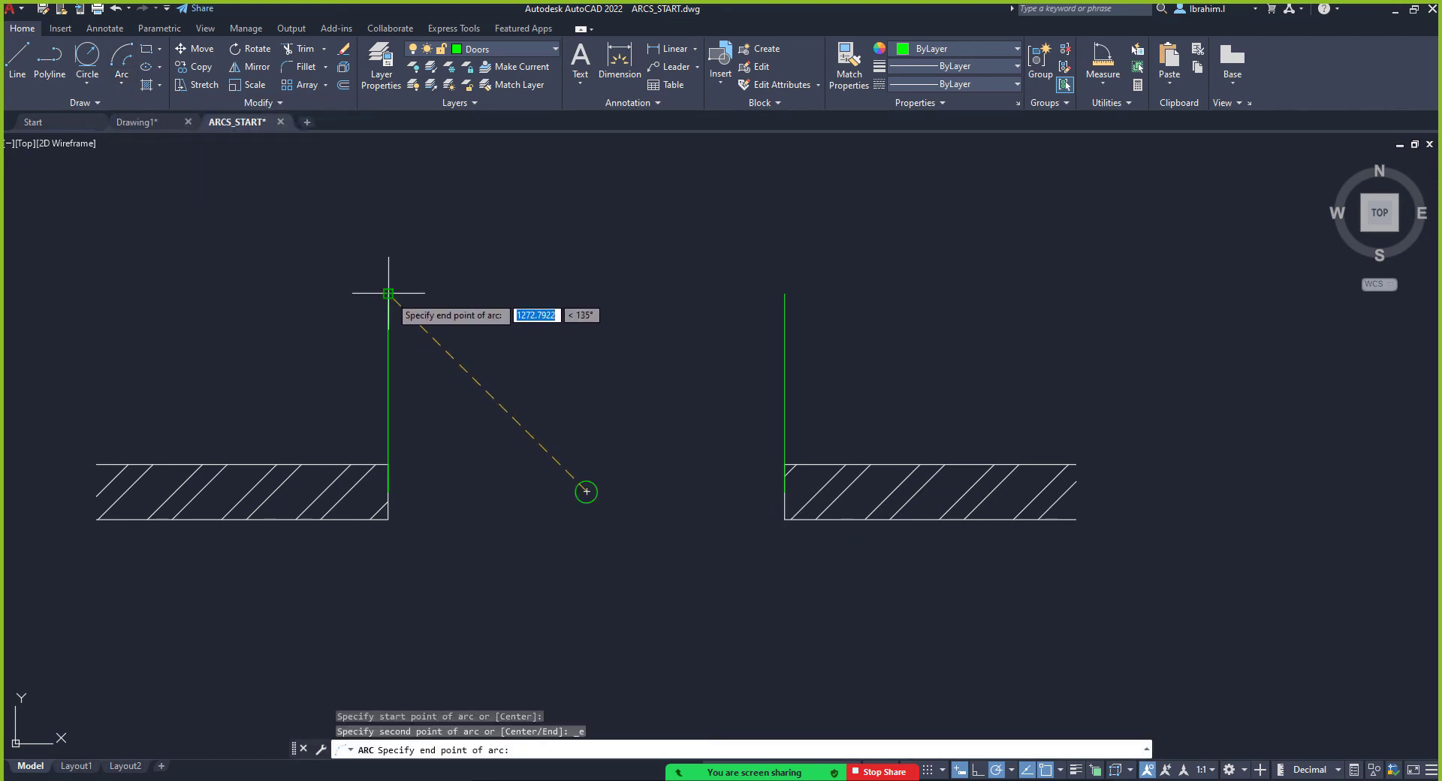
click(388, 295)
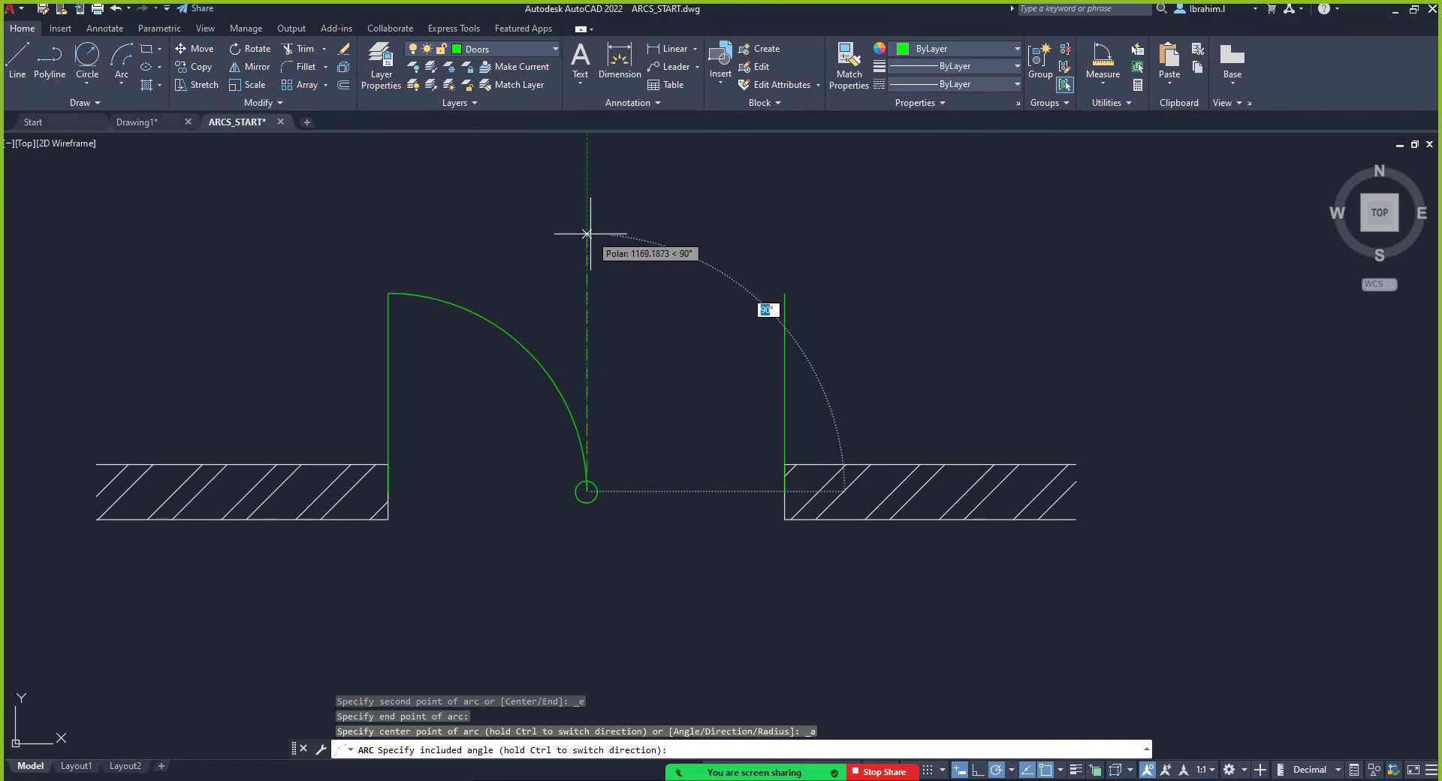
key(Return)
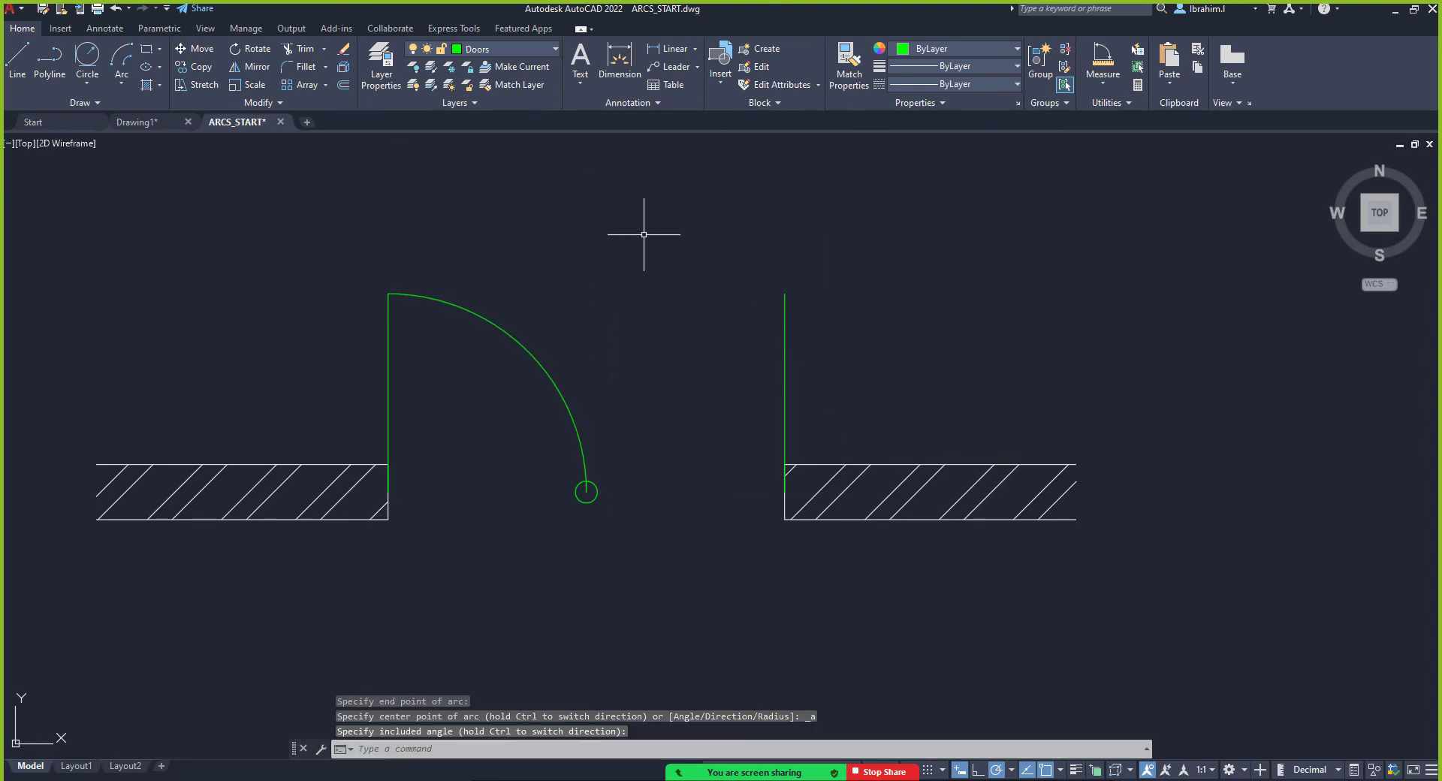
right_click(643, 243)
click(675, 256)
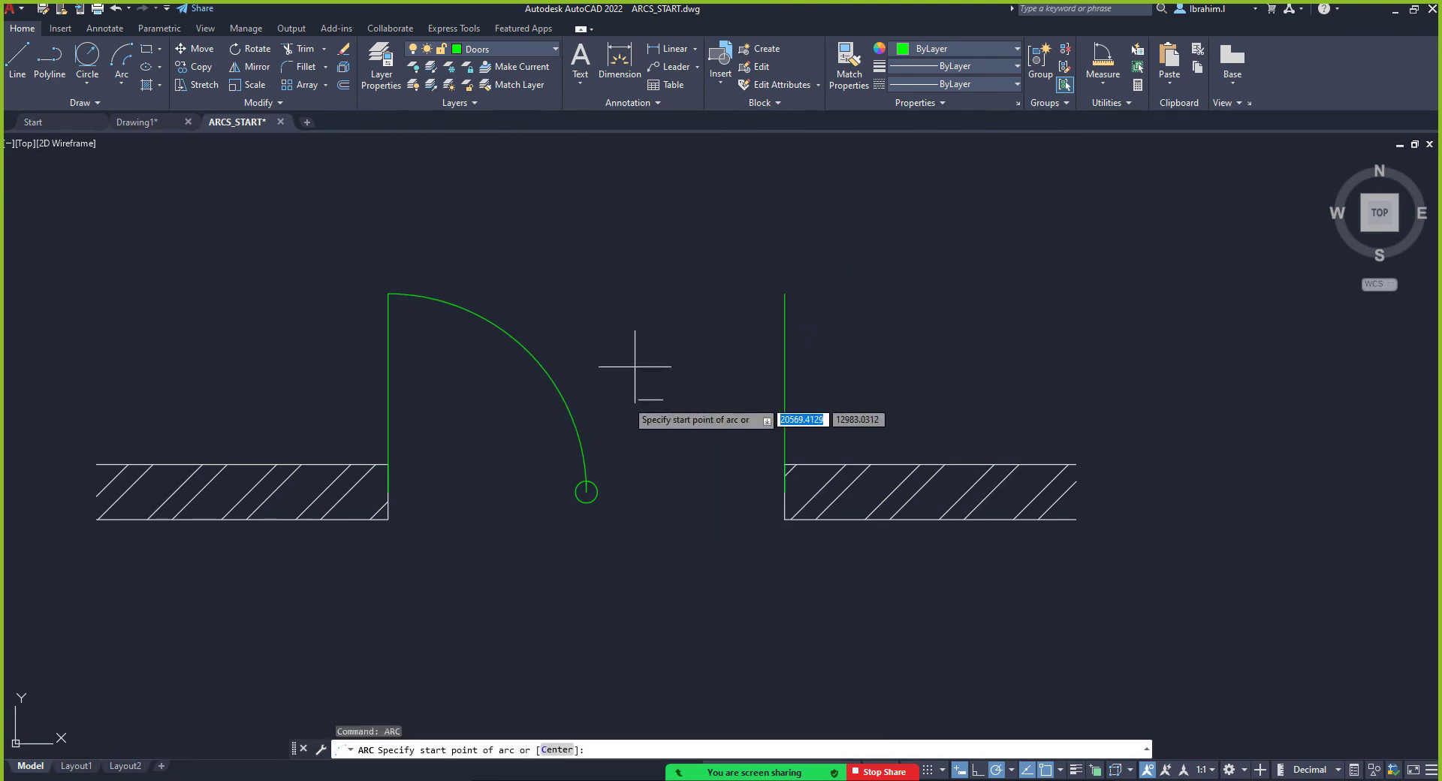
click(587, 492)
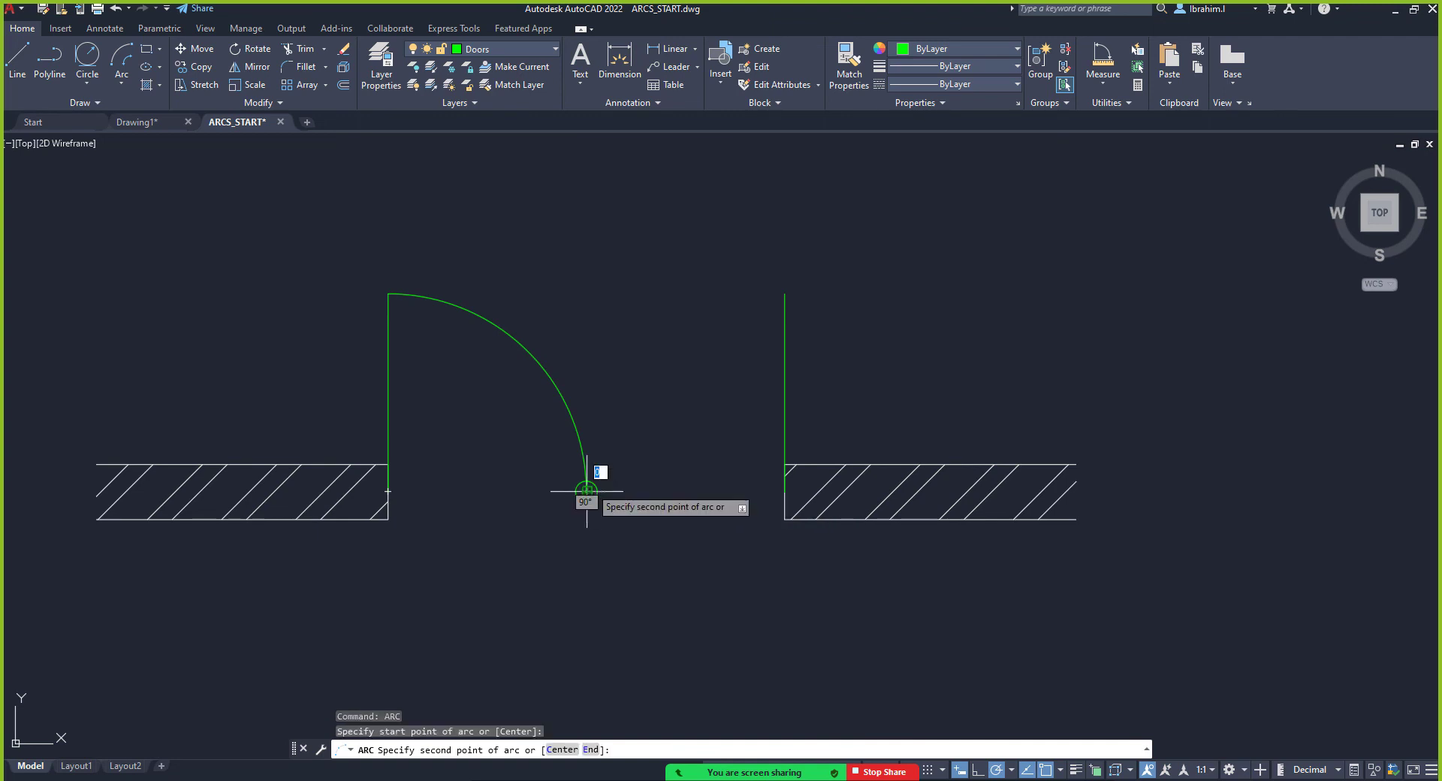
click(784, 293)
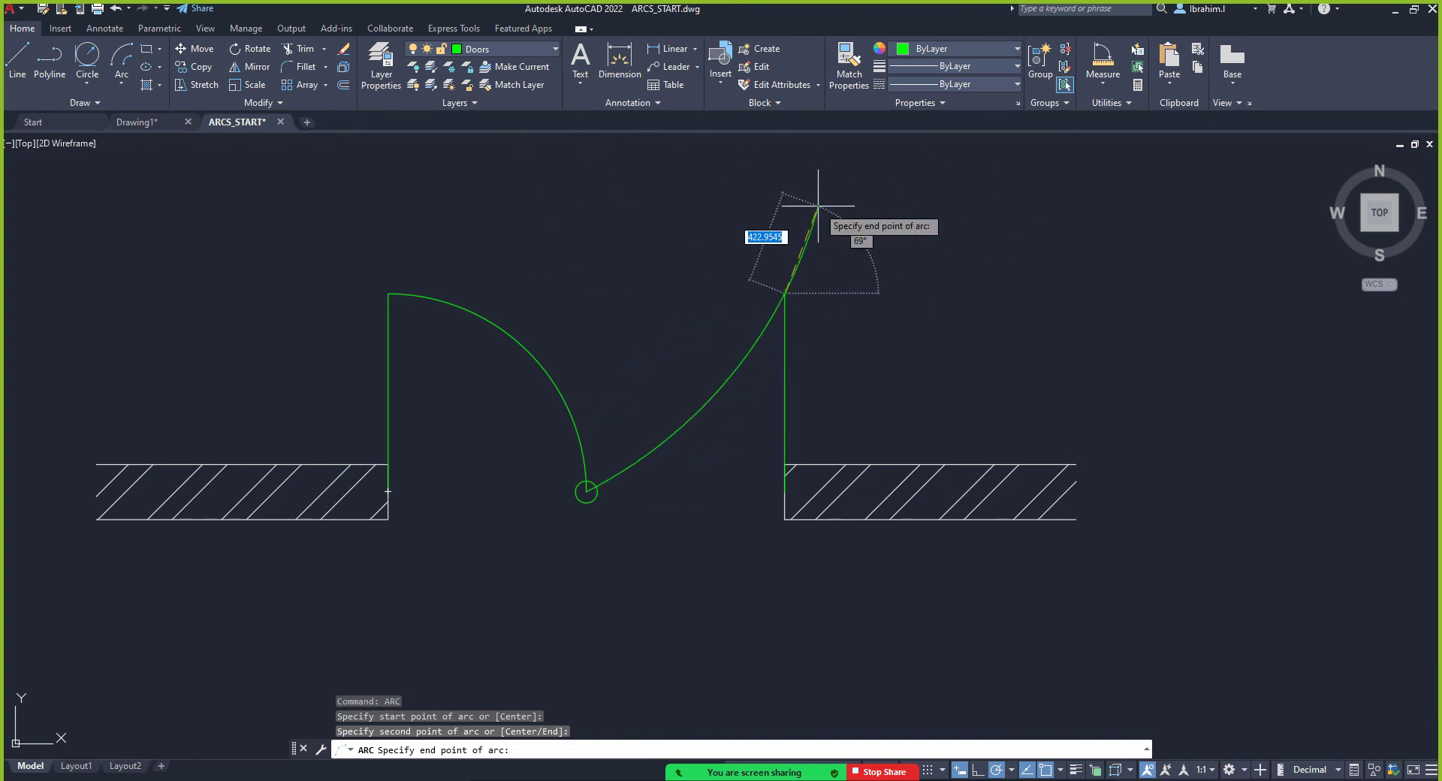
key(Escape)
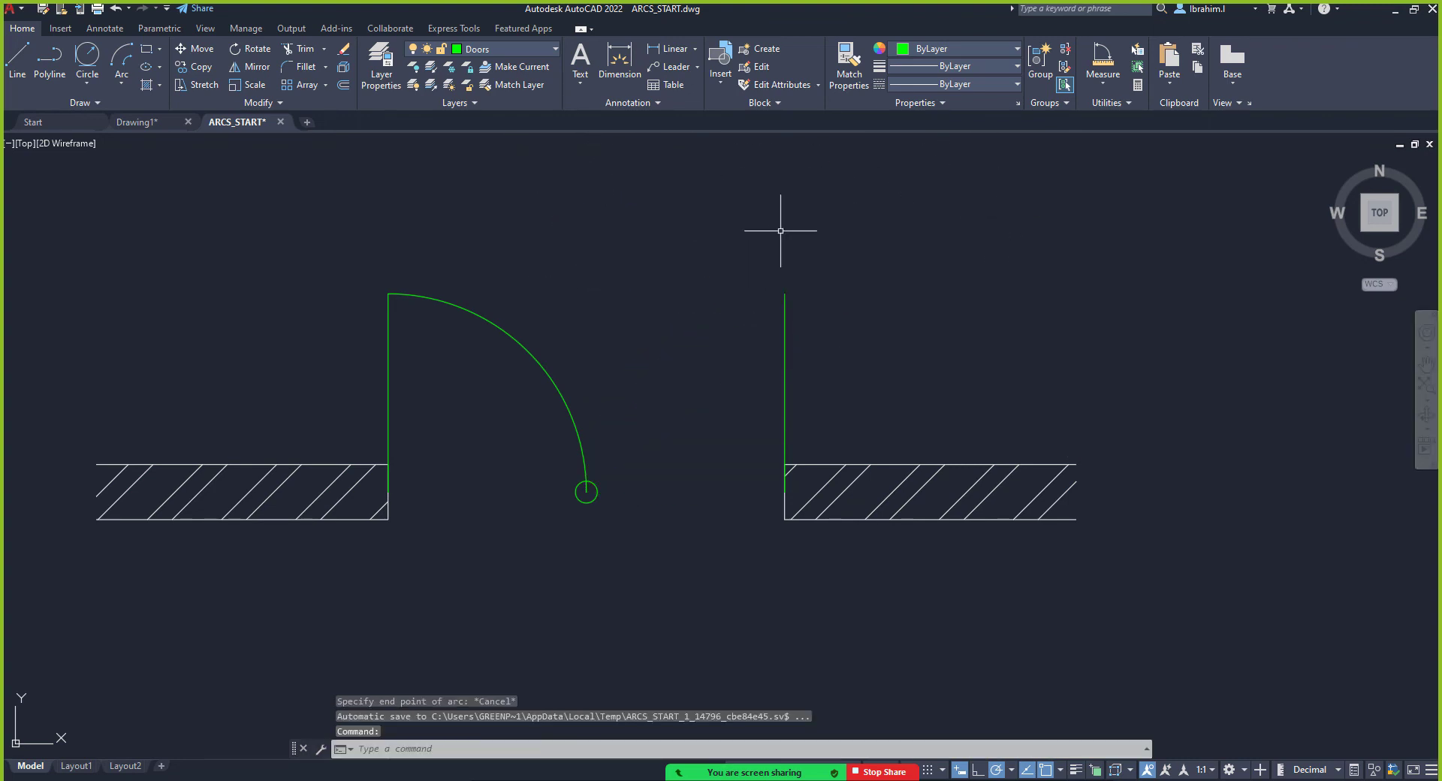
Draw the right swing with a Start, End, Angle arc from the right leaf's upper end to the small circle's centre, included angle 90°
click(113, 60)
click(784, 294)
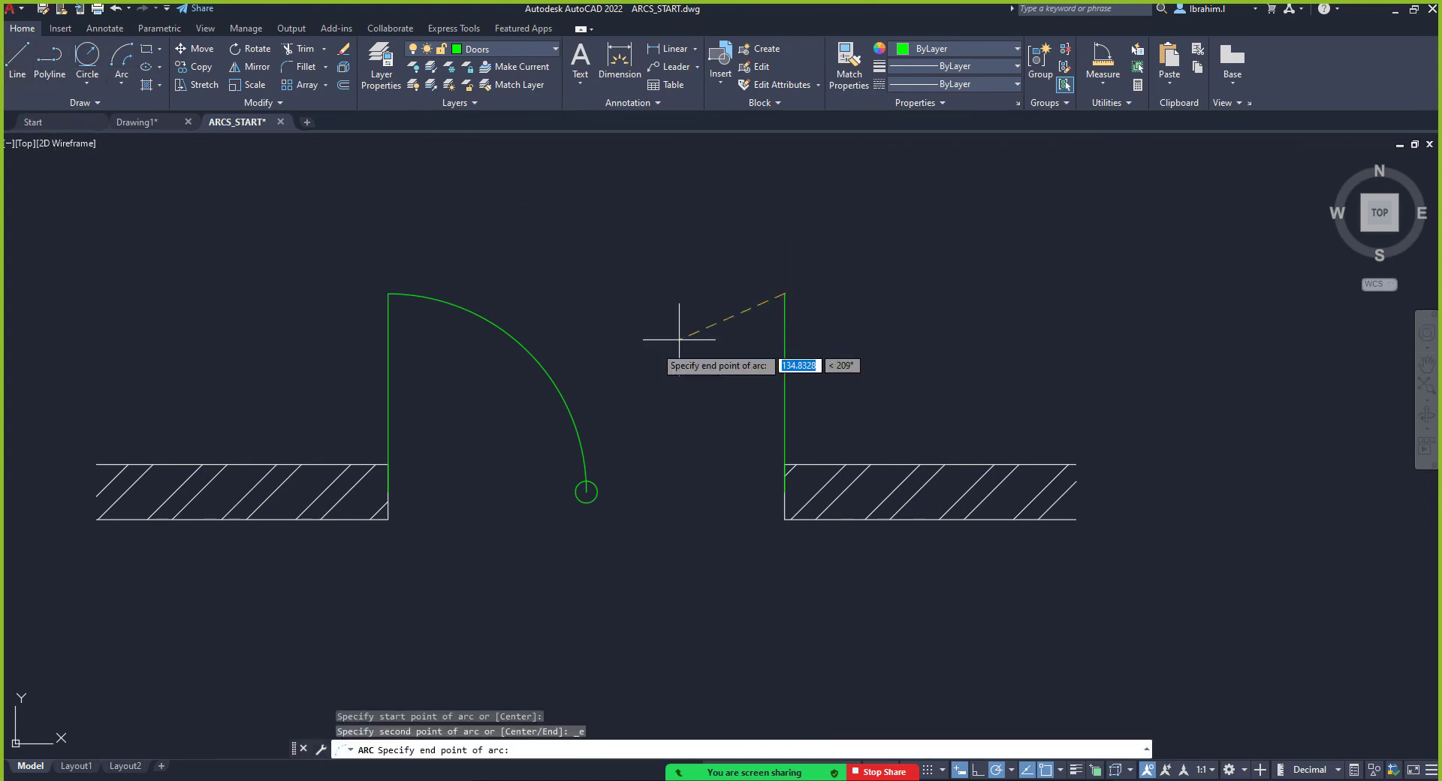
click(586, 491)
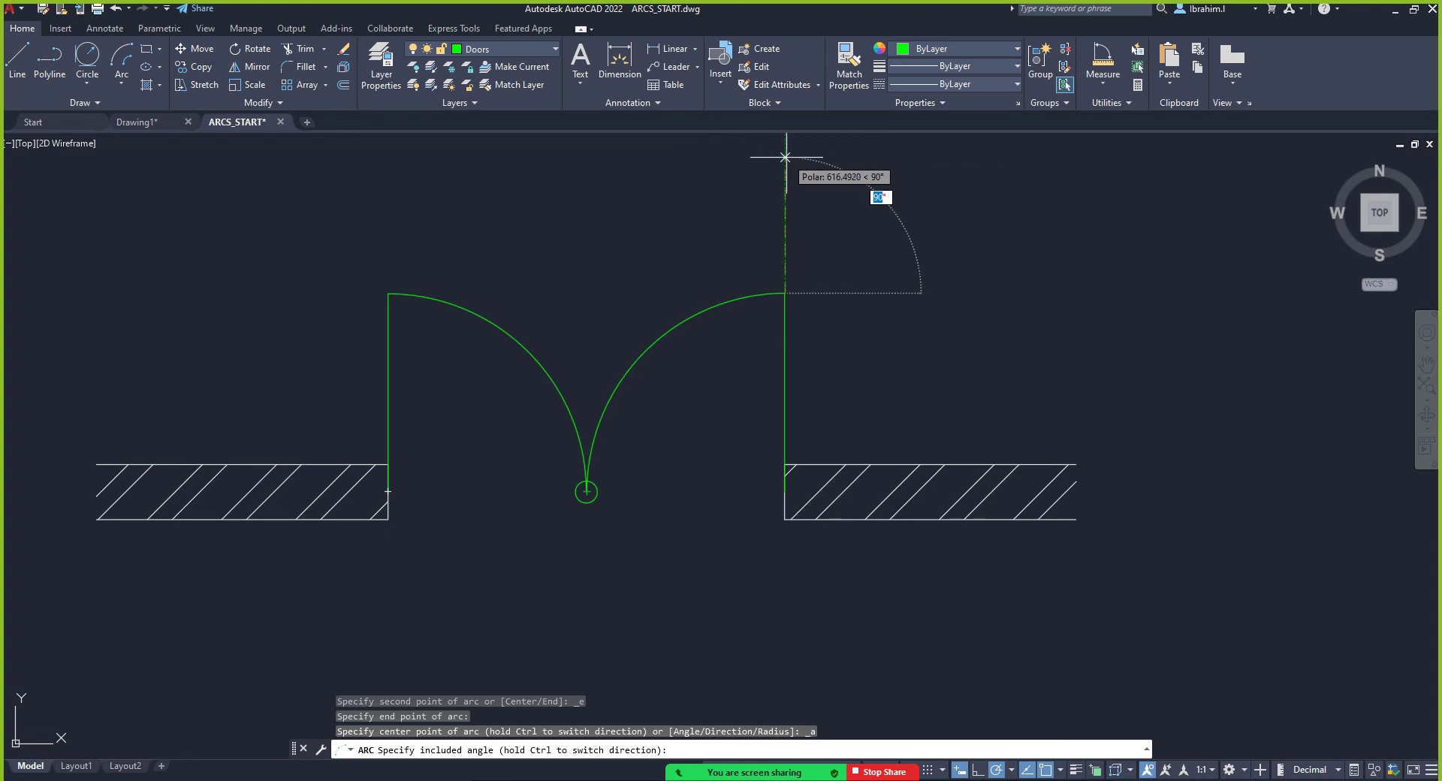
key(Escape)
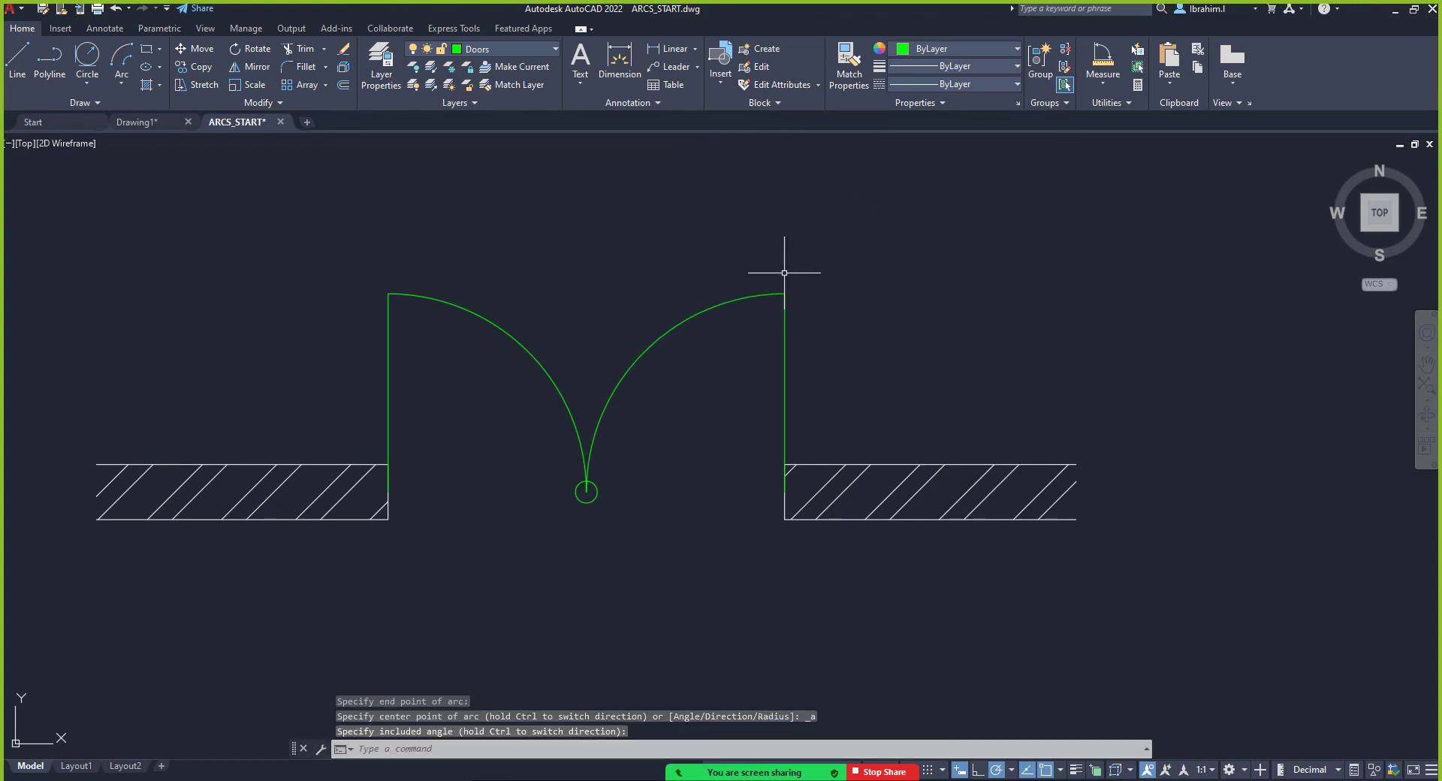
Examine the double door's two swing arcs where they meet at the small circle, and the neighbouring doors
scroll(649, 429, down, 8)
scroll(643, 419, up, 6)
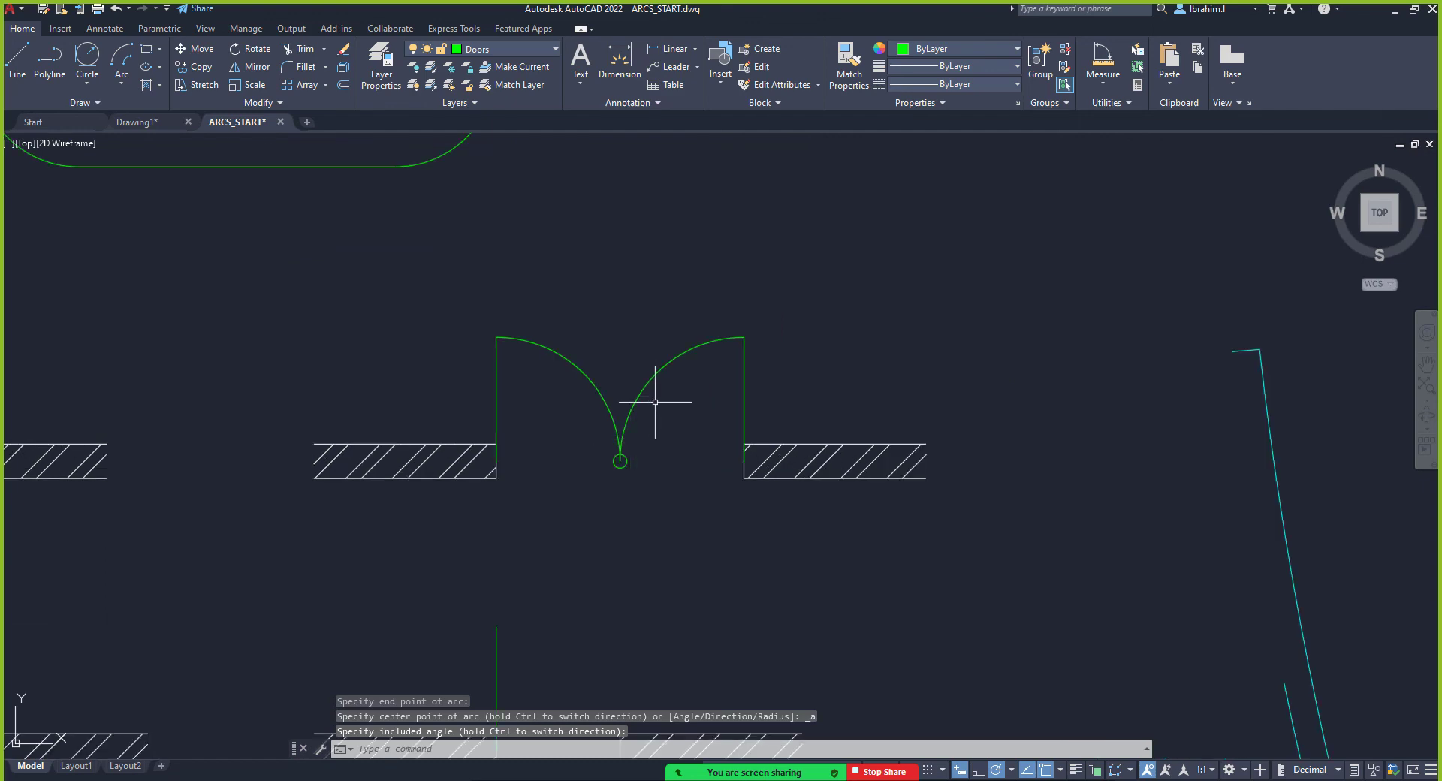
scroll(634, 452, up, 4)
scroll(636, 454, down, 7)
scroll(636, 452, up, 5)
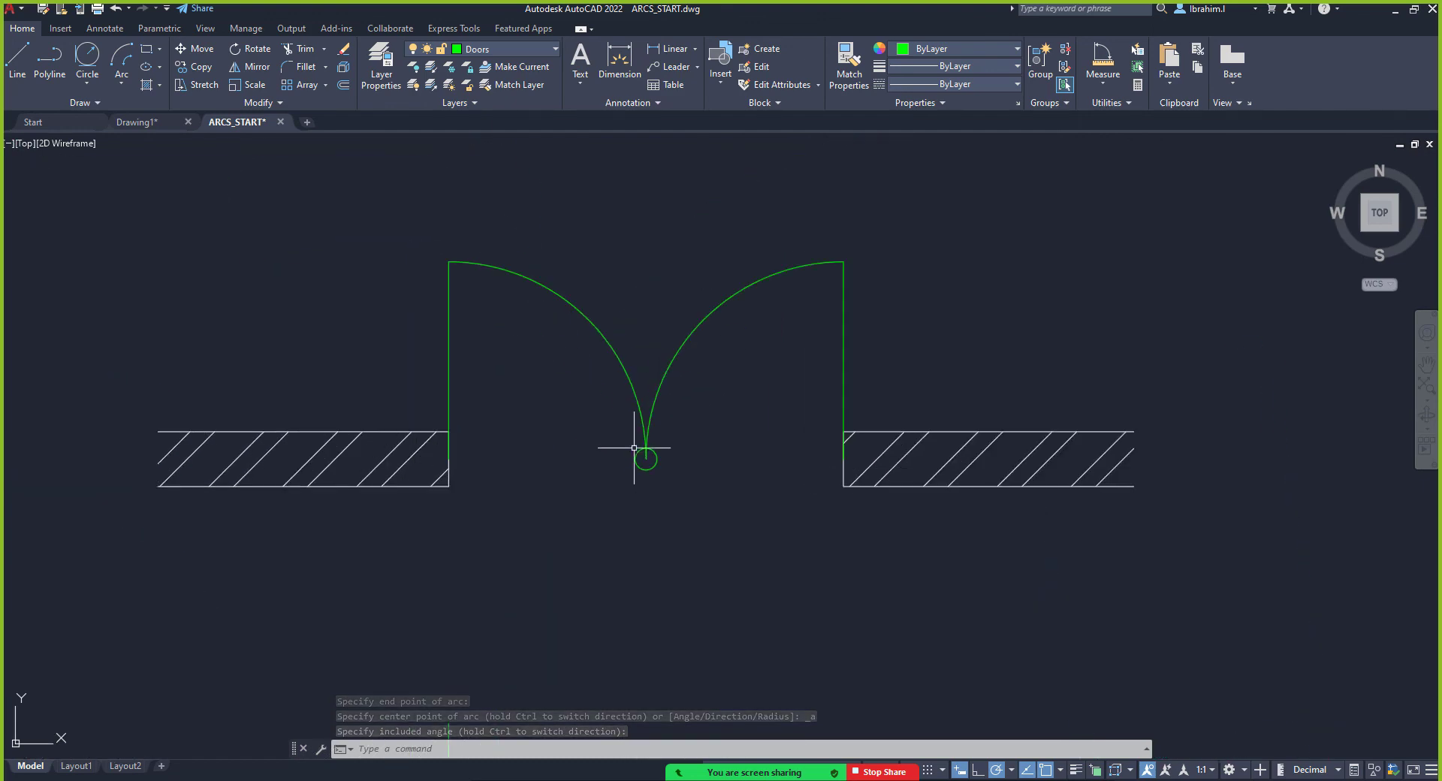
scroll(640, 453, down, 4)
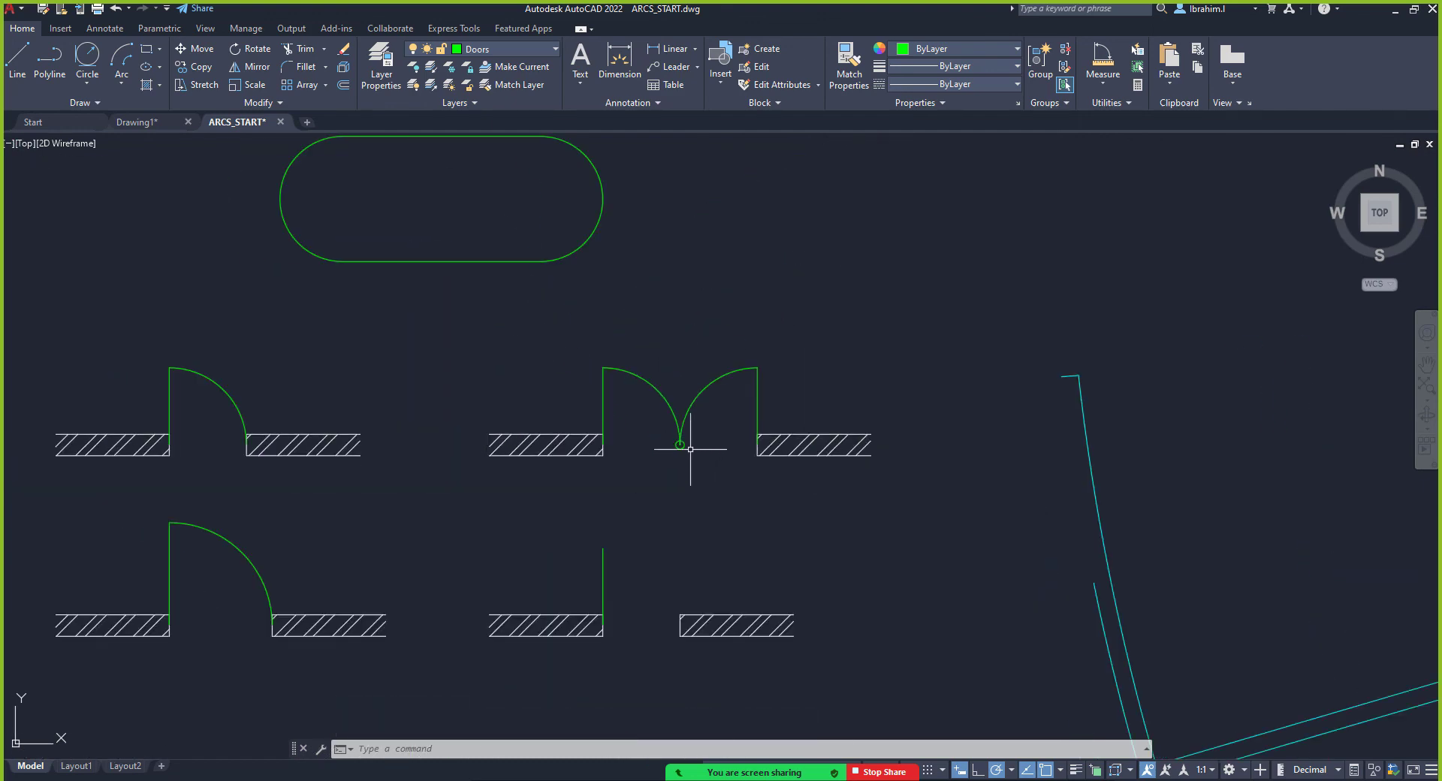
scroll(690, 448, up, 4)
scroll(679, 449, down, 10)
scroll(699, 493, up, 4)
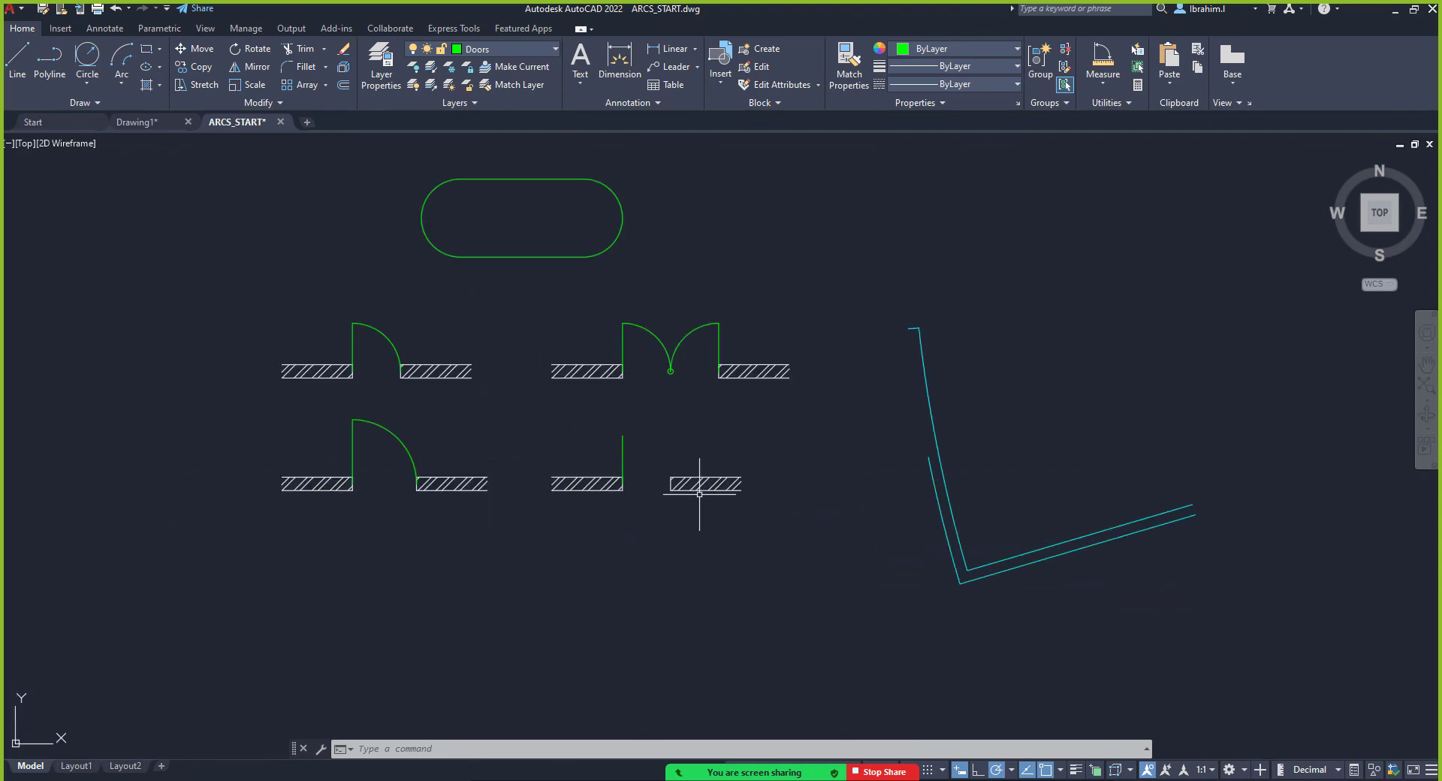
Draw the single door's swing below the double door with a Start, End, Direction arc from the opposite wall end's midpoint to the leaf's upper end, tangent vertically upward
scroll(691, 451, up, 4)
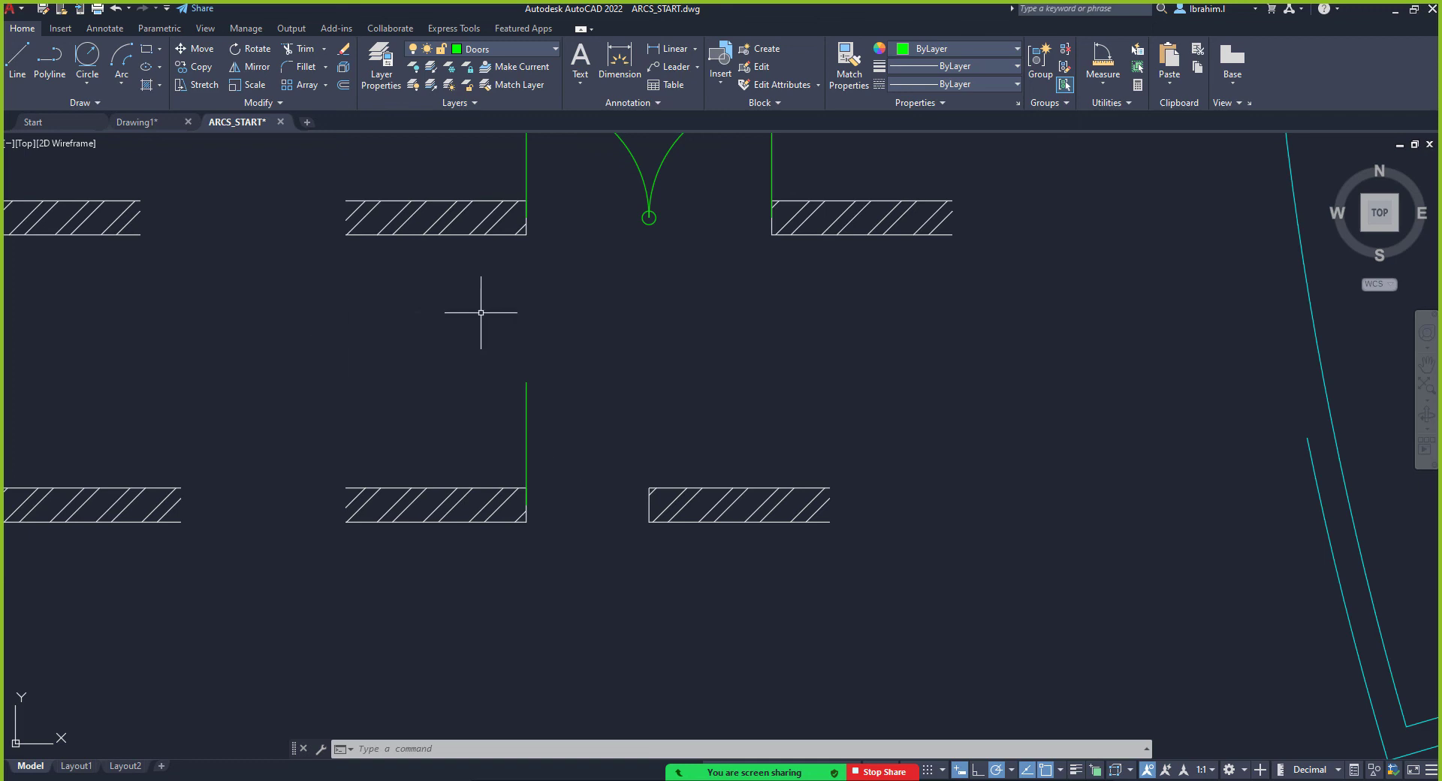
scroll(681, 505, up, 2)
scroll(337, 244, down, 2)
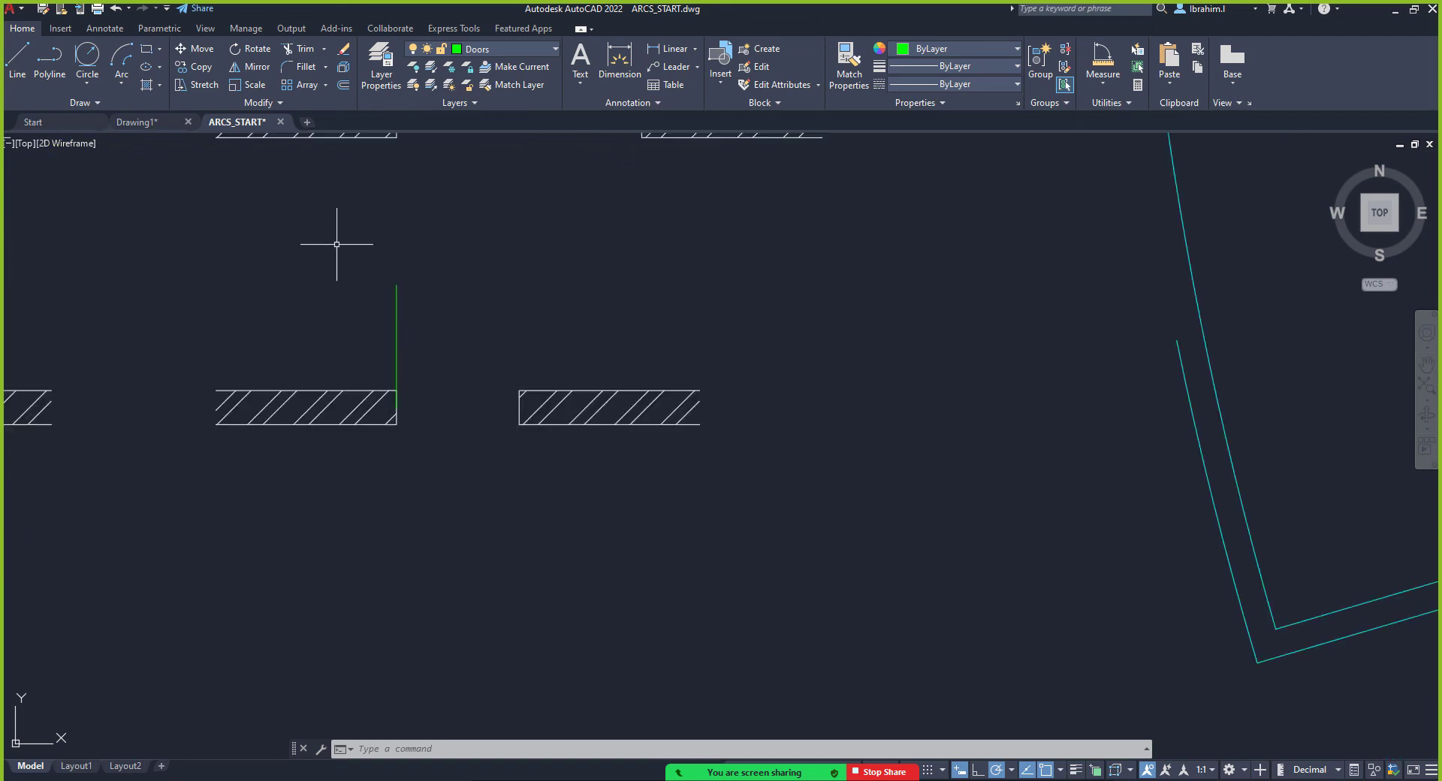
click(122, 81)
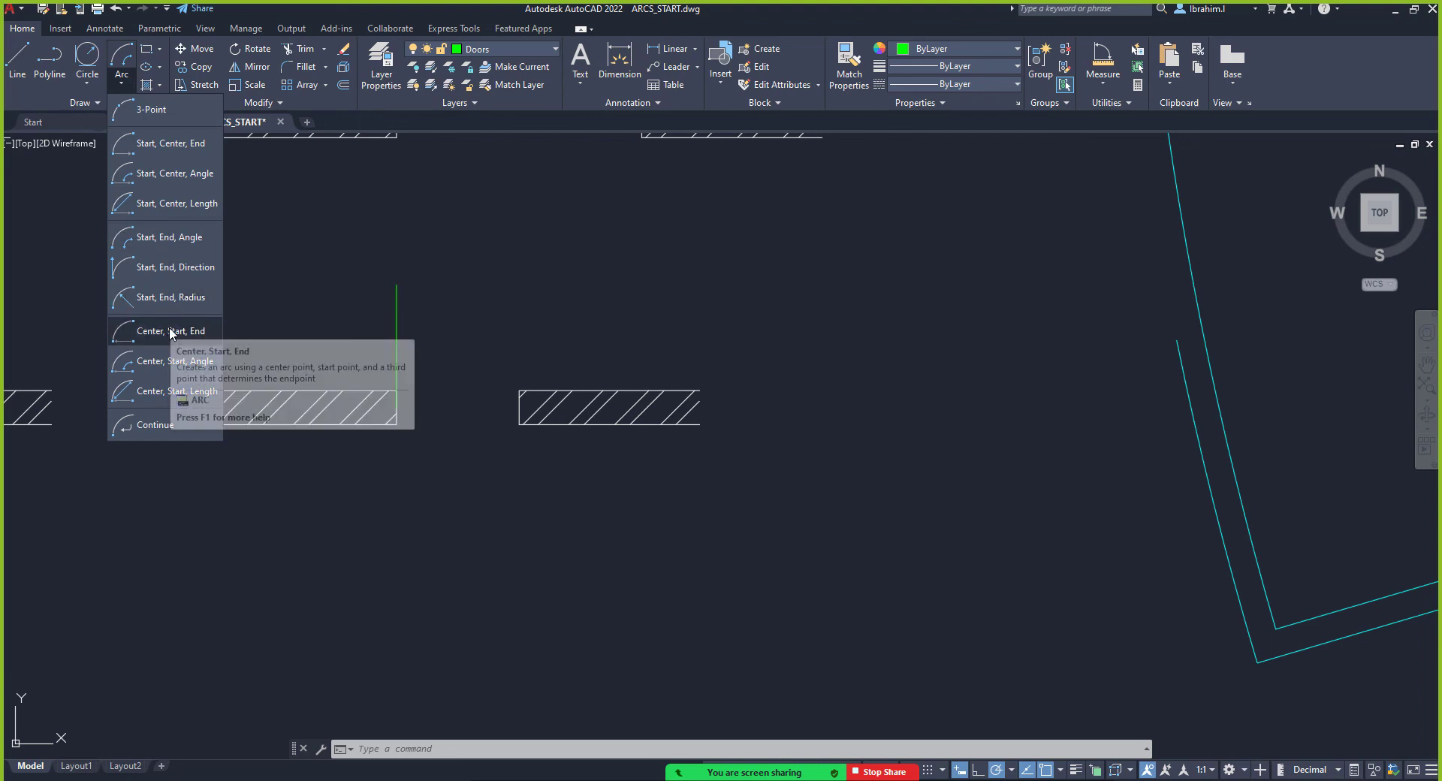
click(178, 267)
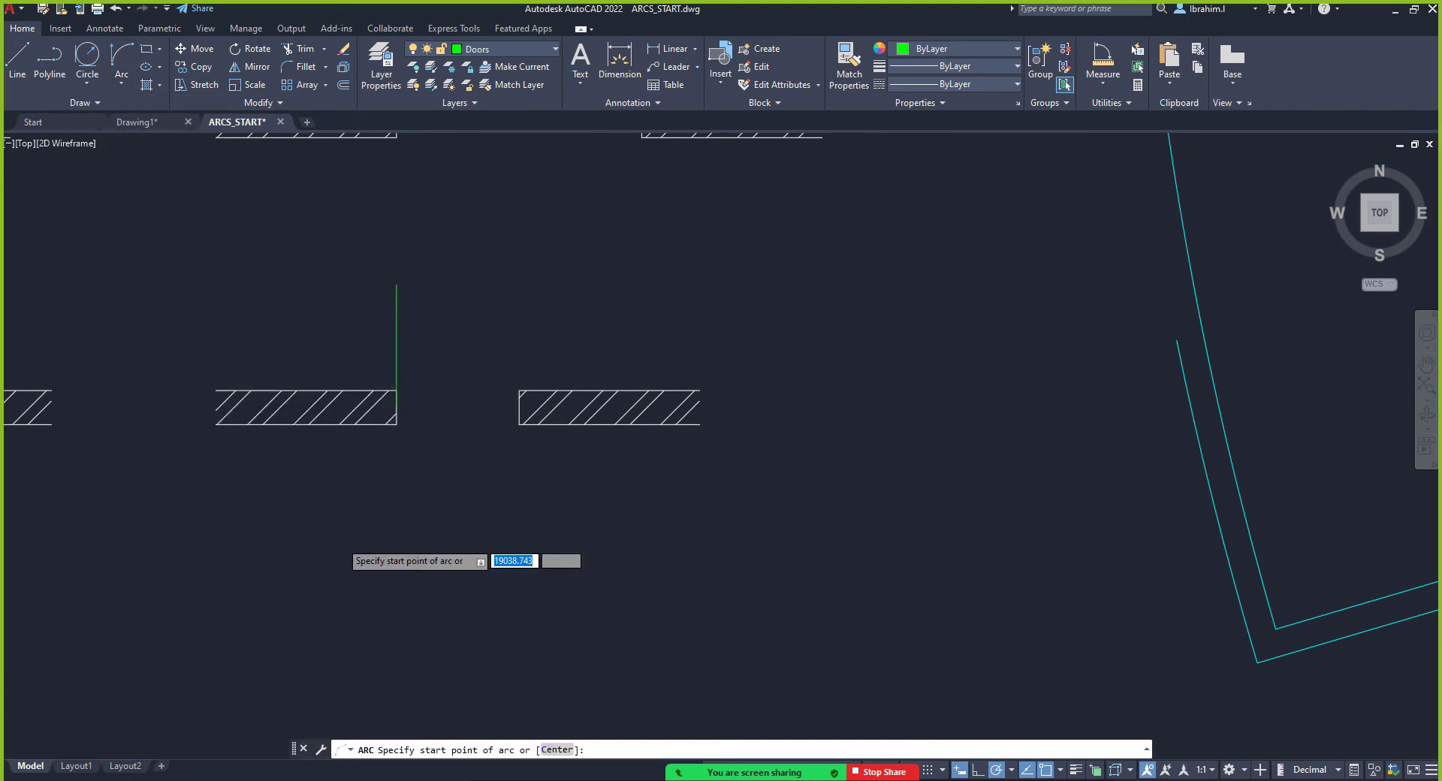
scroll(339, 541, down, 2)
scroll(390, 481, up, 5)
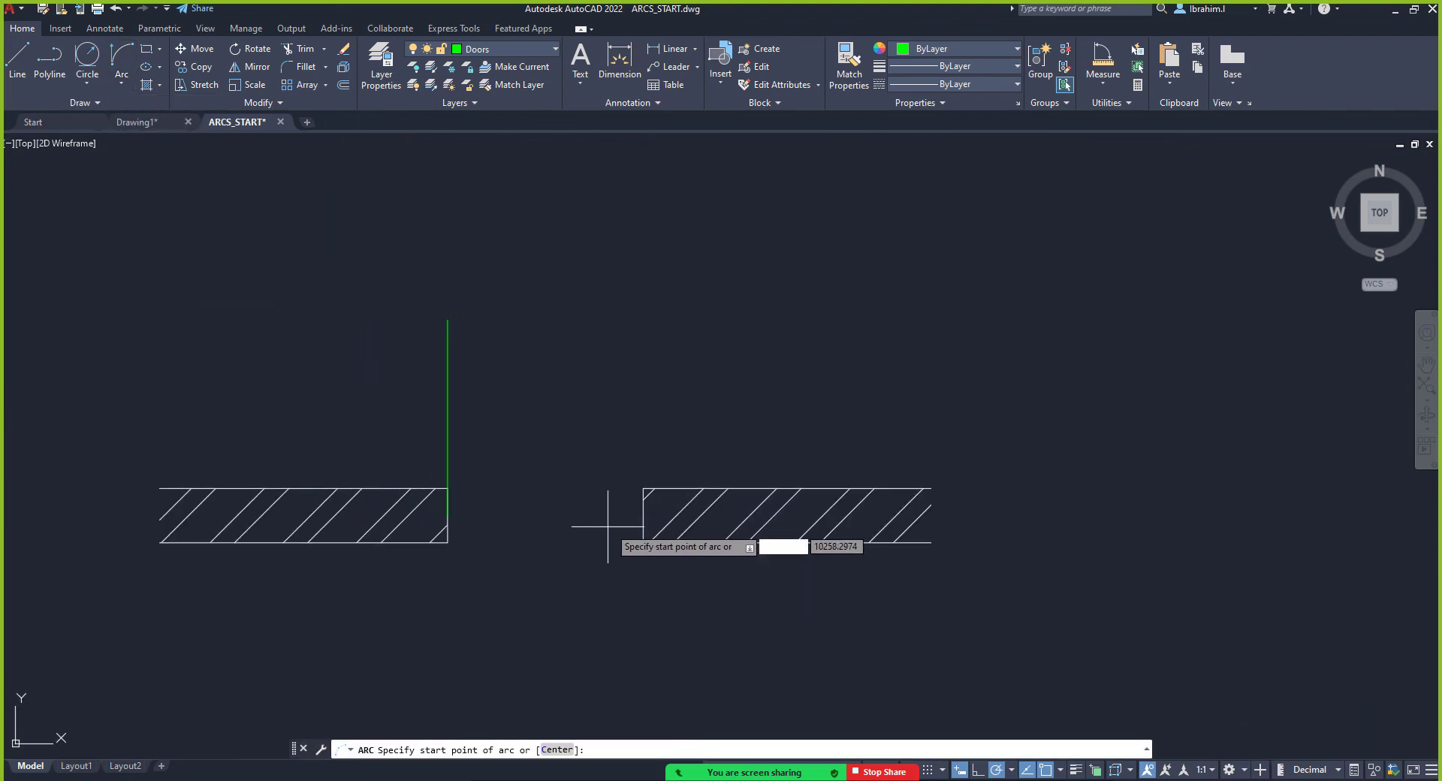
click(643, 515)
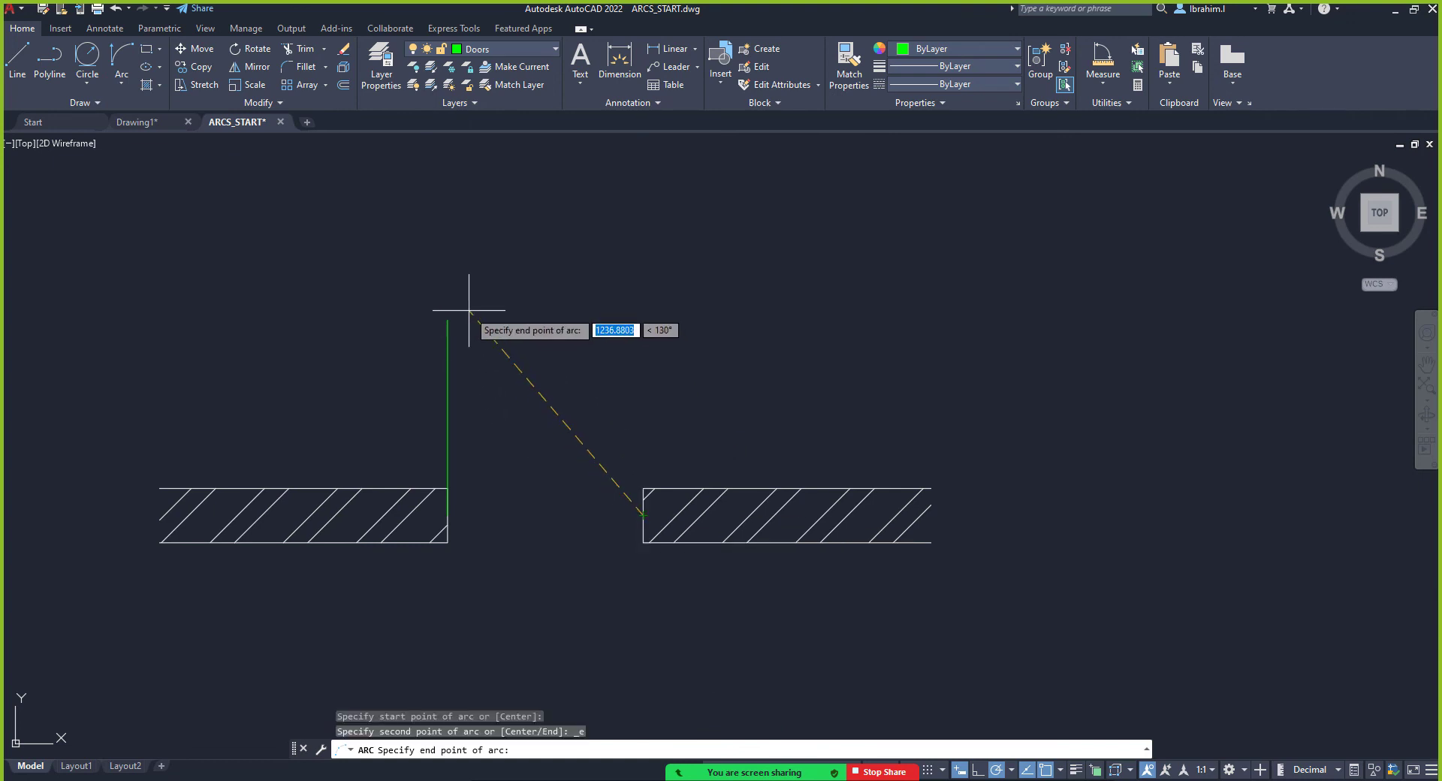
click(448, 319)
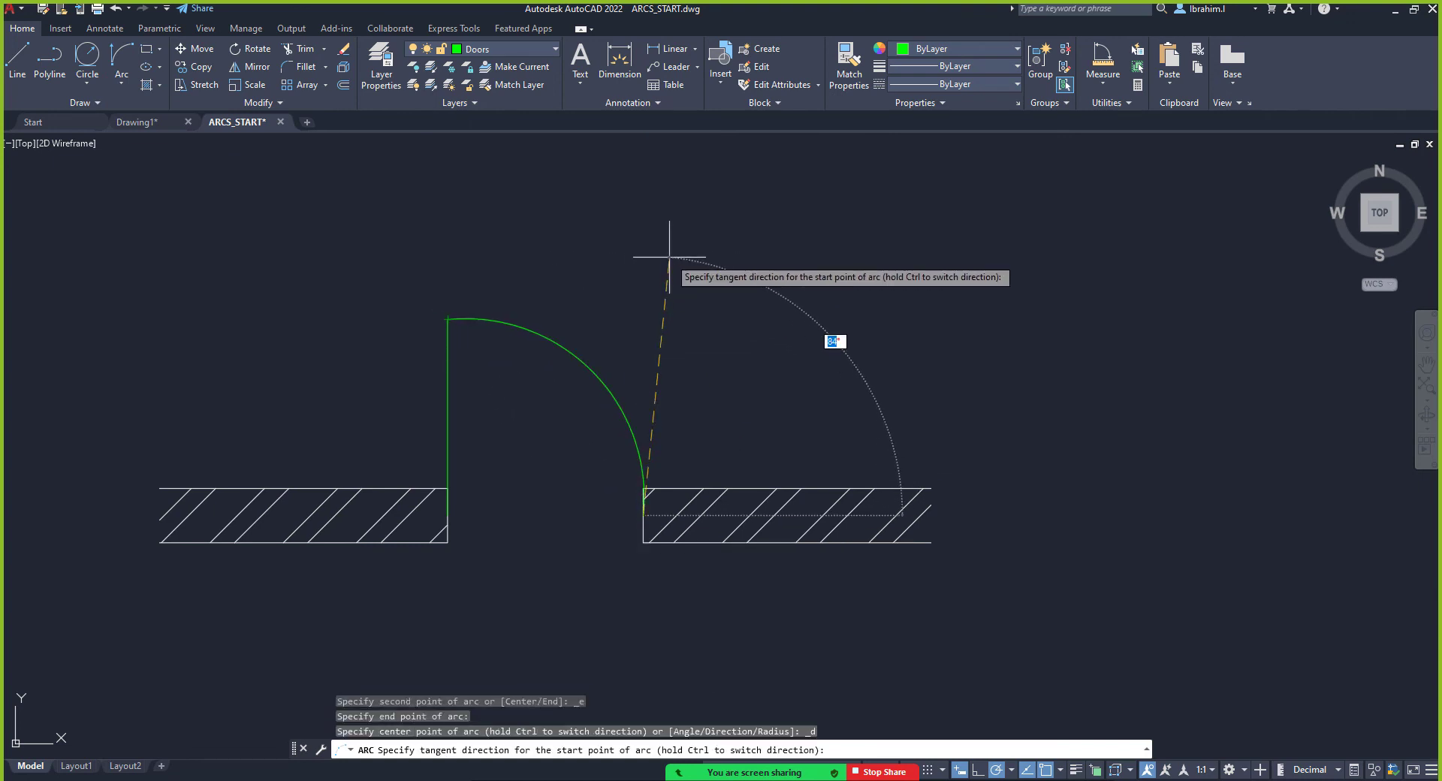
click(643, 256)
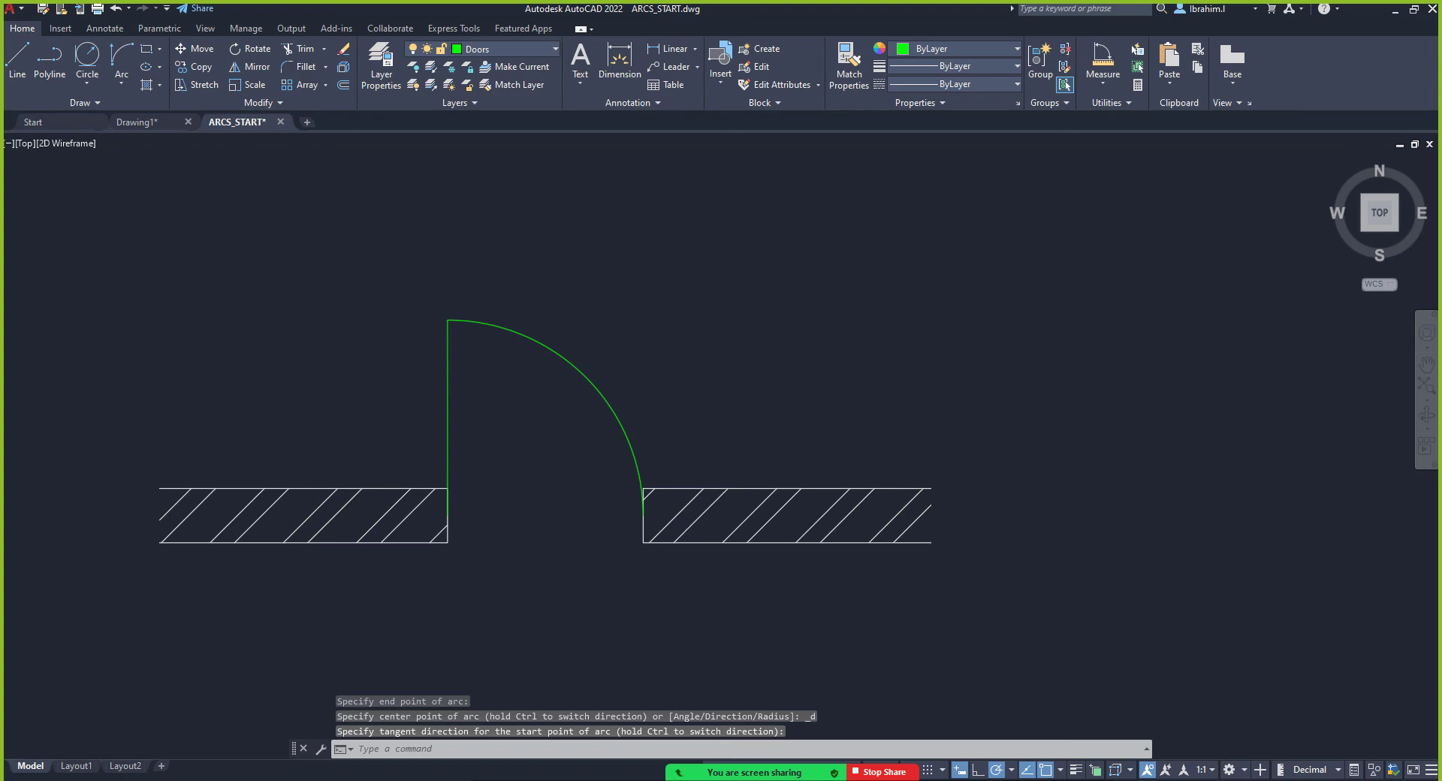
Draw a freehand rectangle on the Doors layer in the empty area west of the rounded slot shape
scroll(694, 536, down, 5)
scroll(606, 515, up, 4)
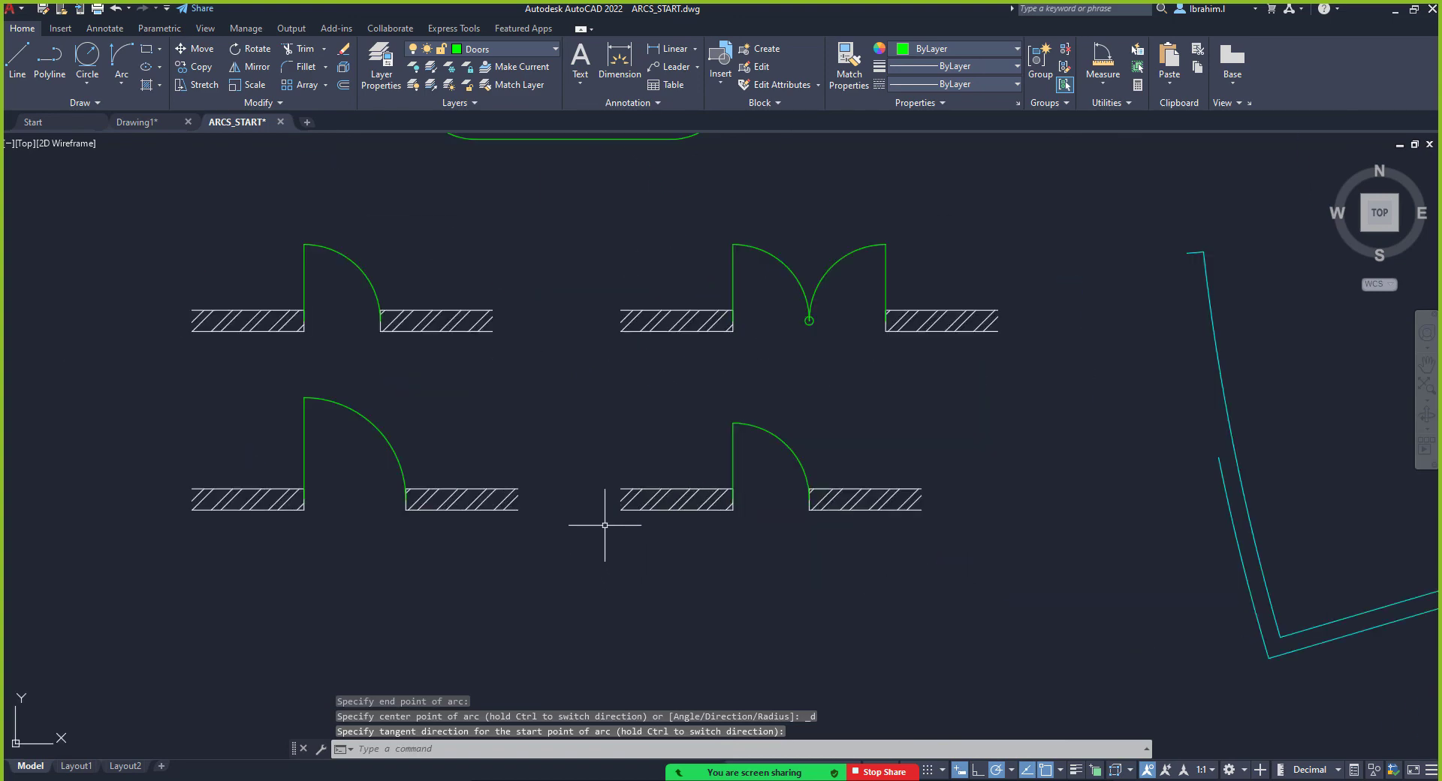
scroll(749, 493, down, 2)
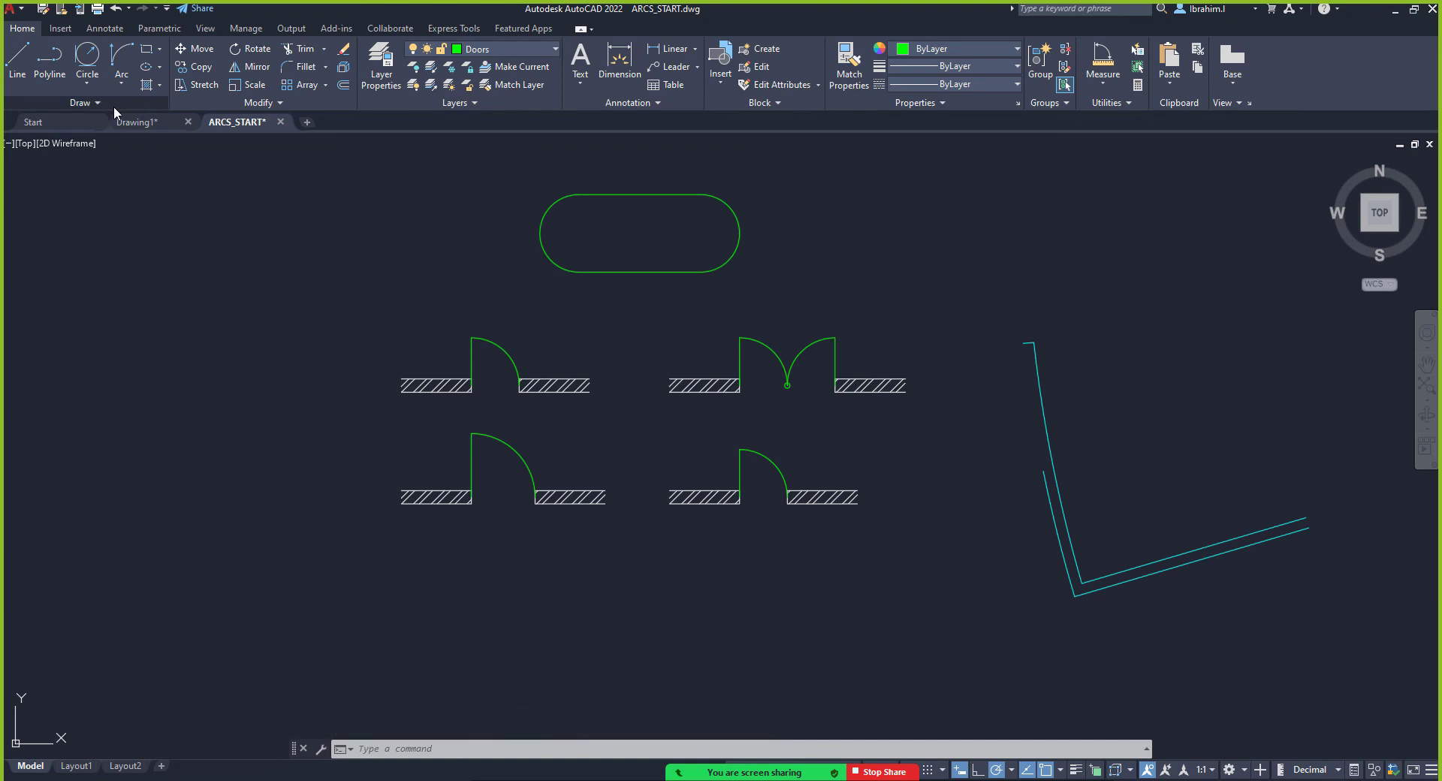
click(120, 79)
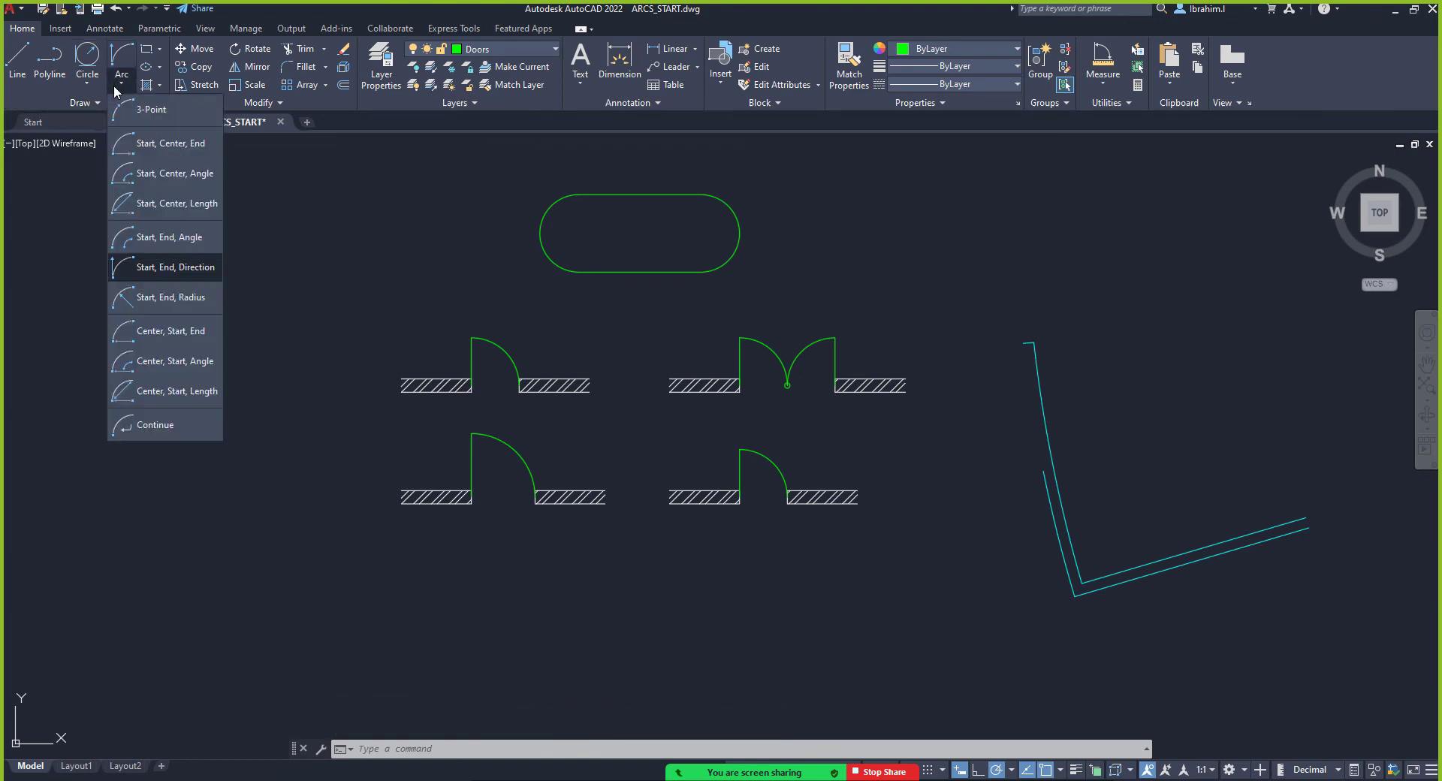
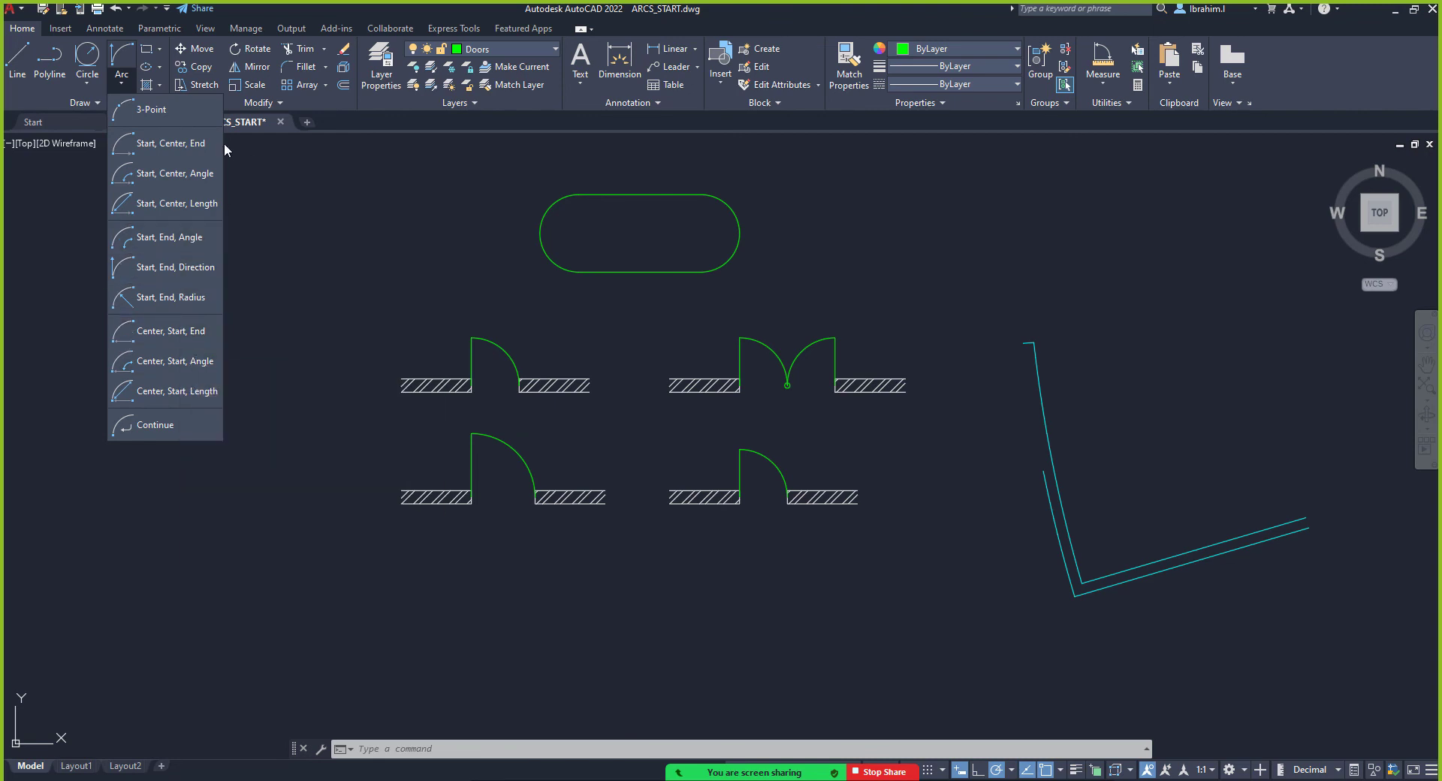
click(160, 49)
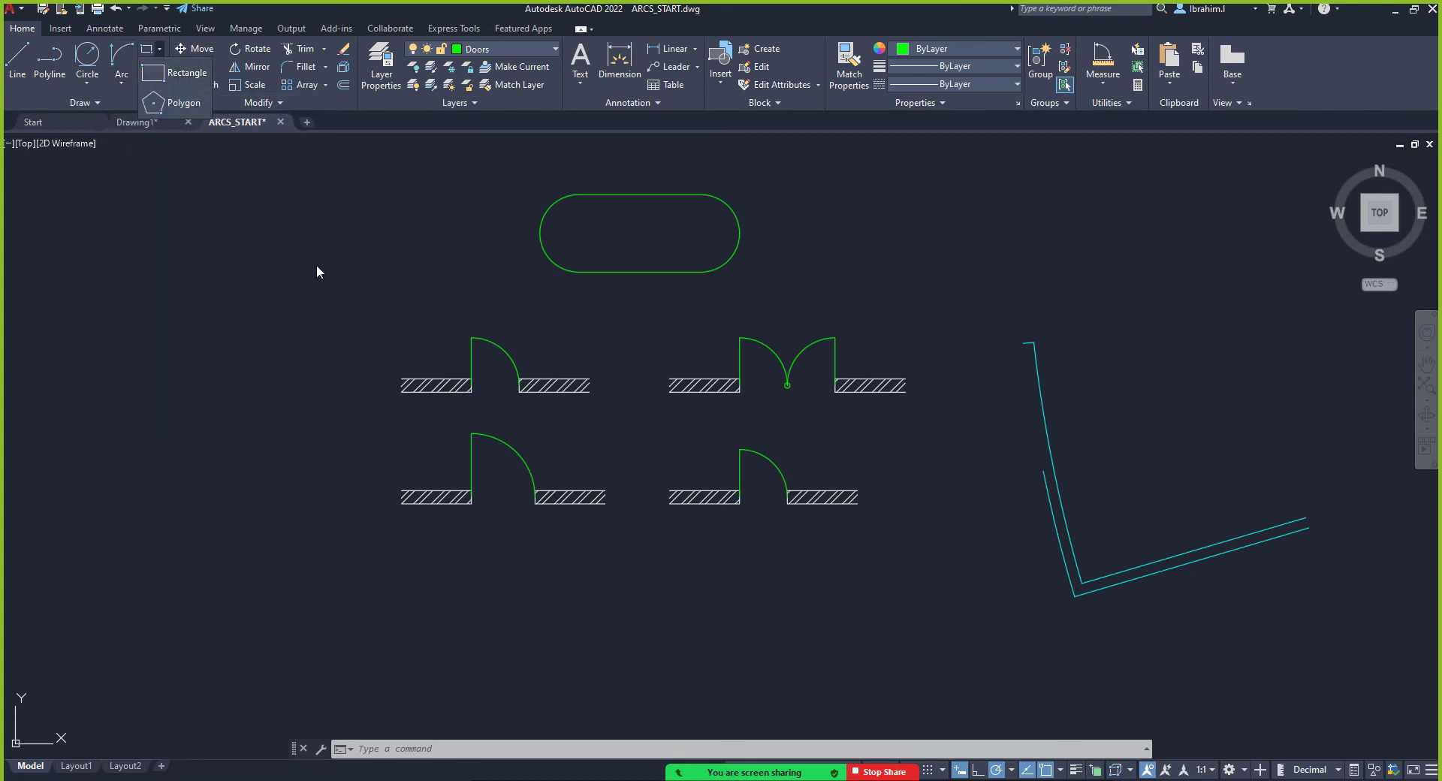
click(177, 78)
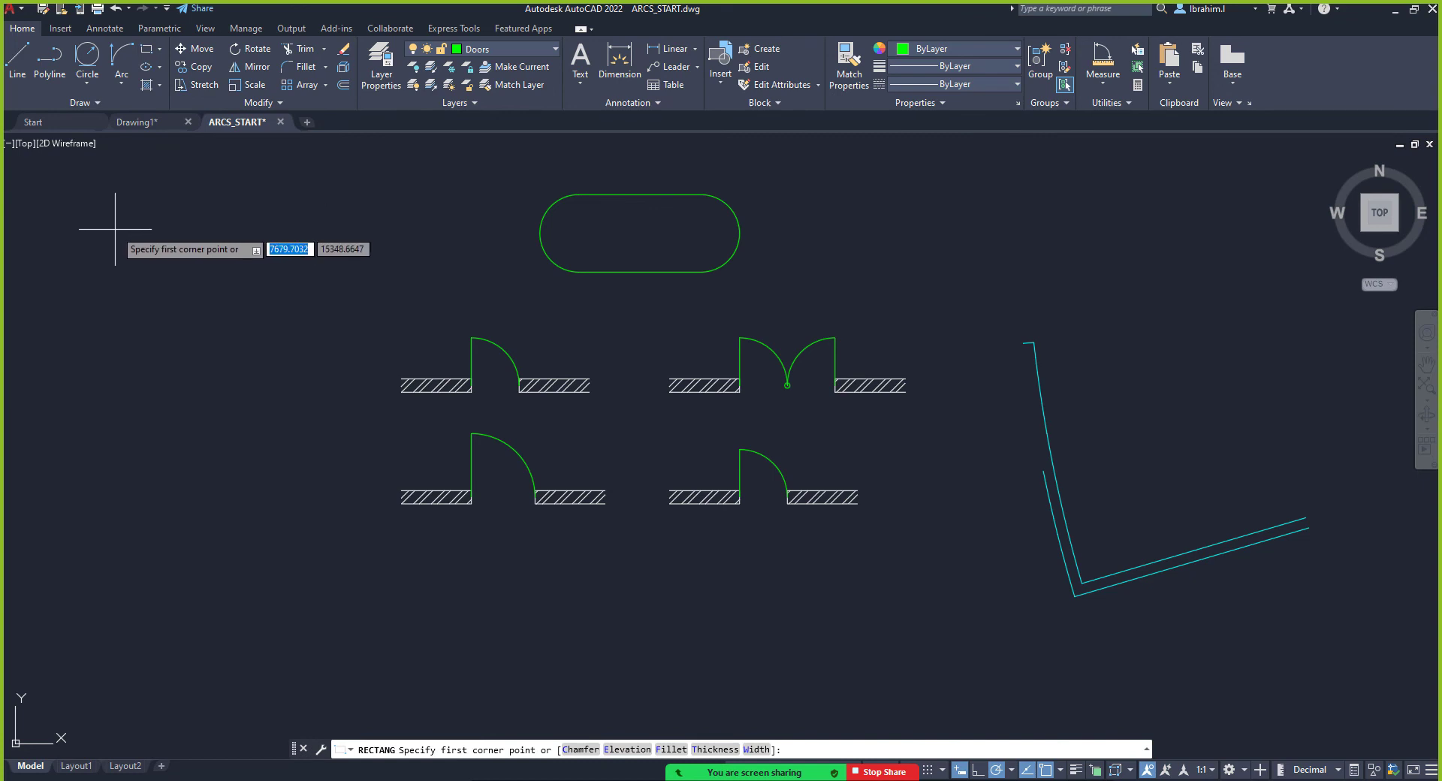
click(80, 204)
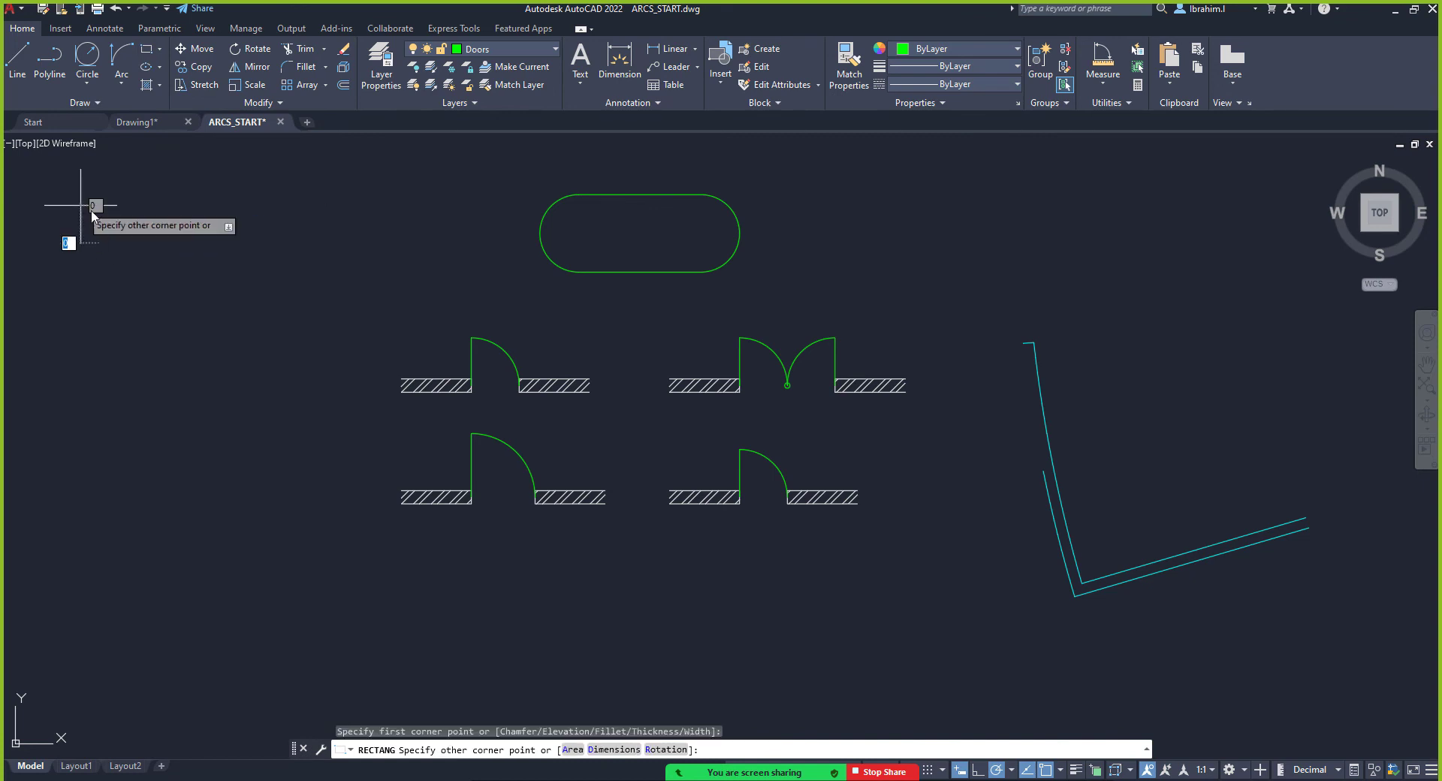
click(310, 358)
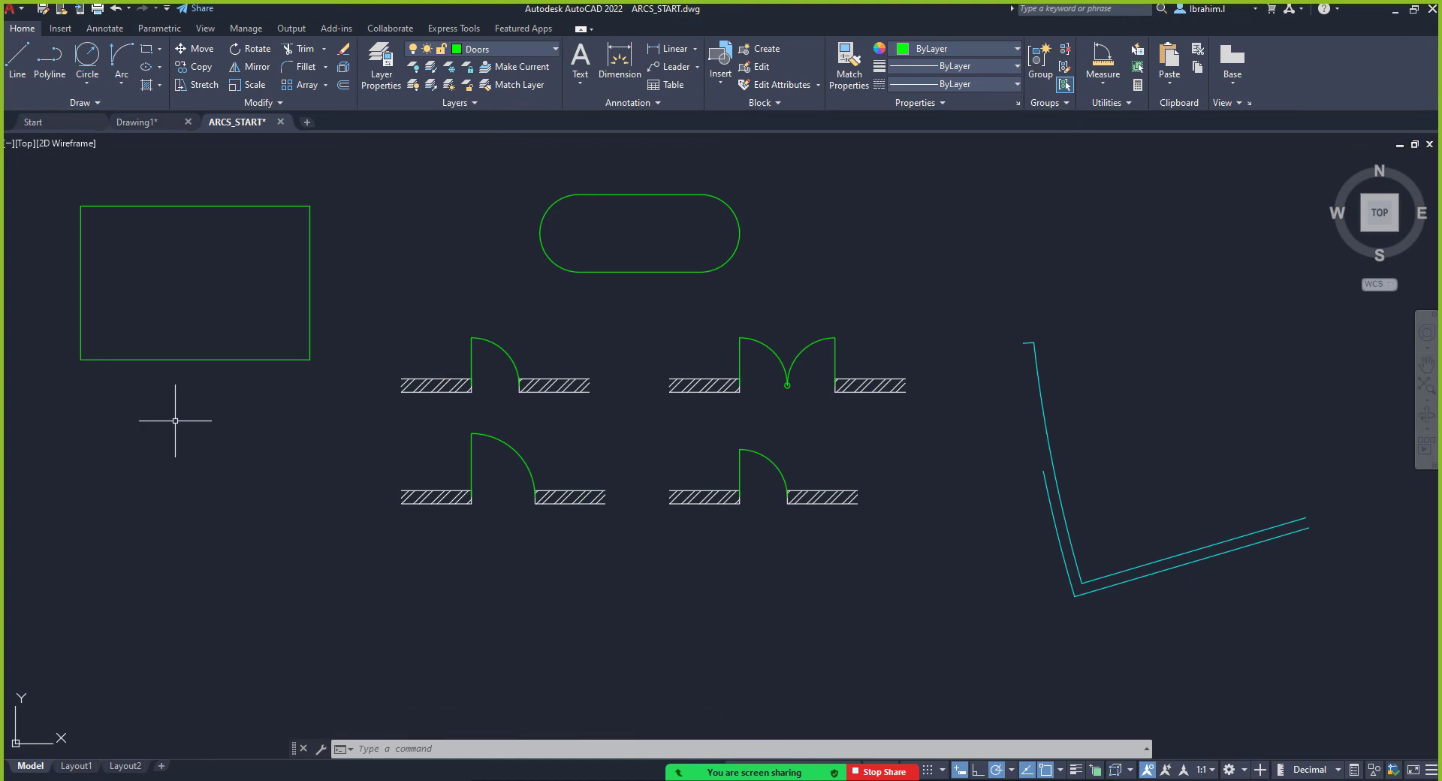
Draw a second rectangle 500 wide and 1000 high in the empty area below the large rectangle
click(148, 52)
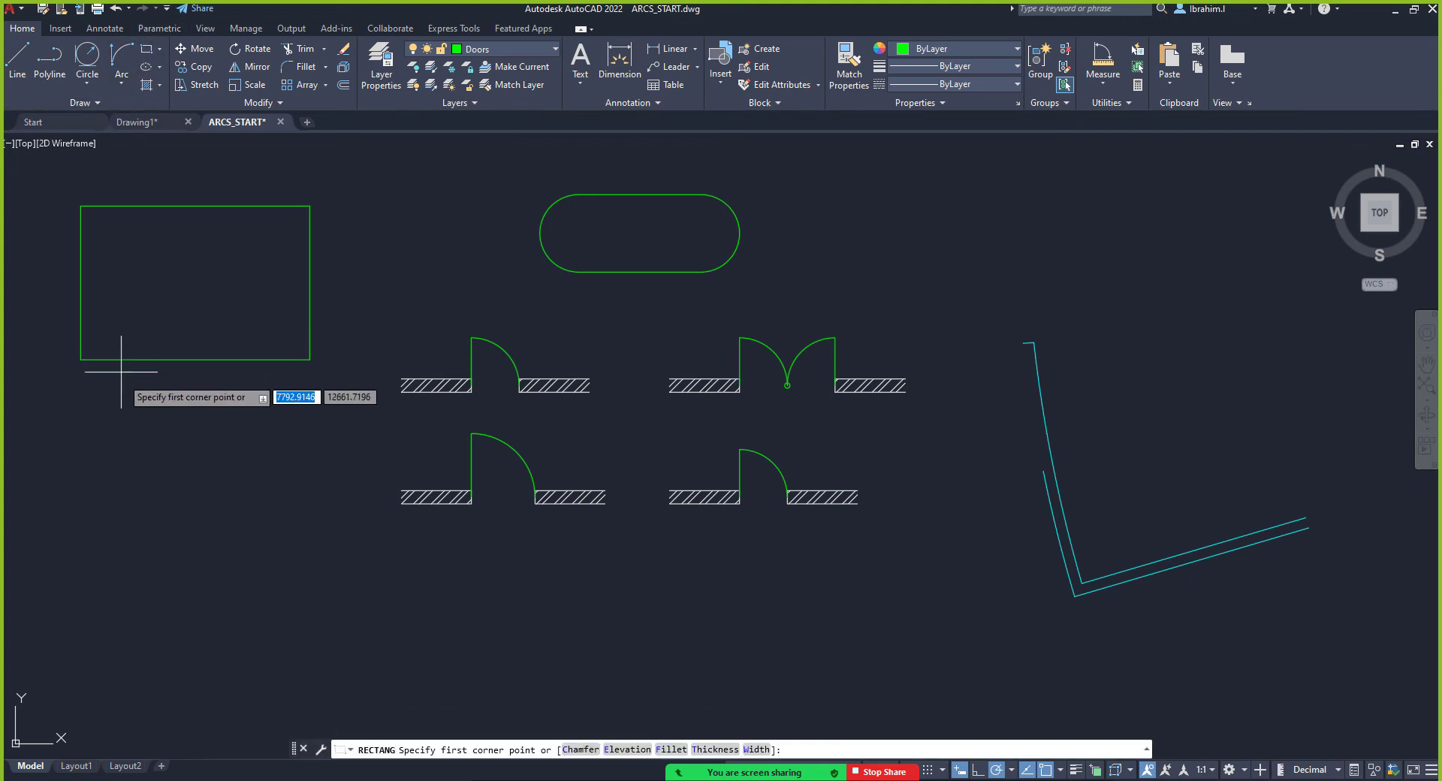
click(176, 611)
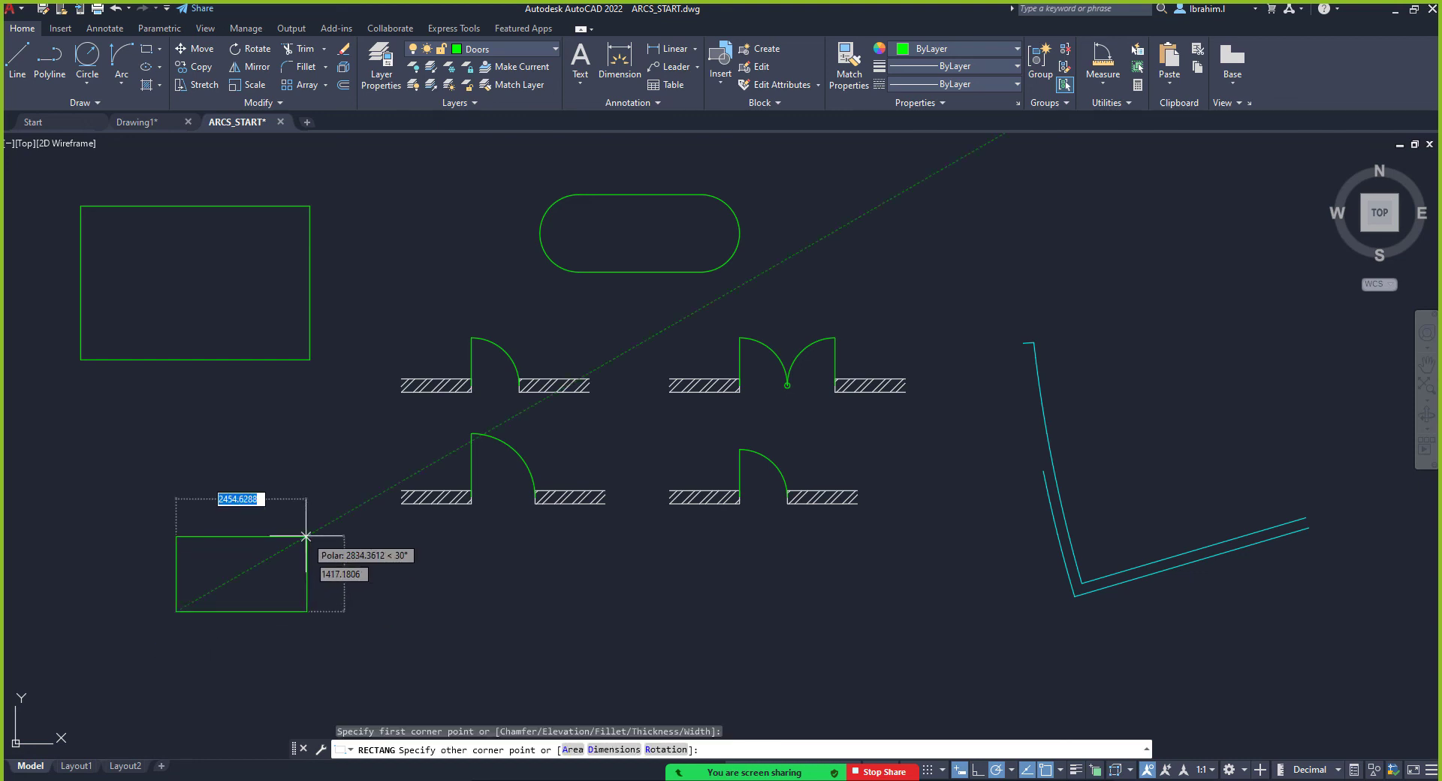
key(Tab)
key(Tab)
key(Tab)
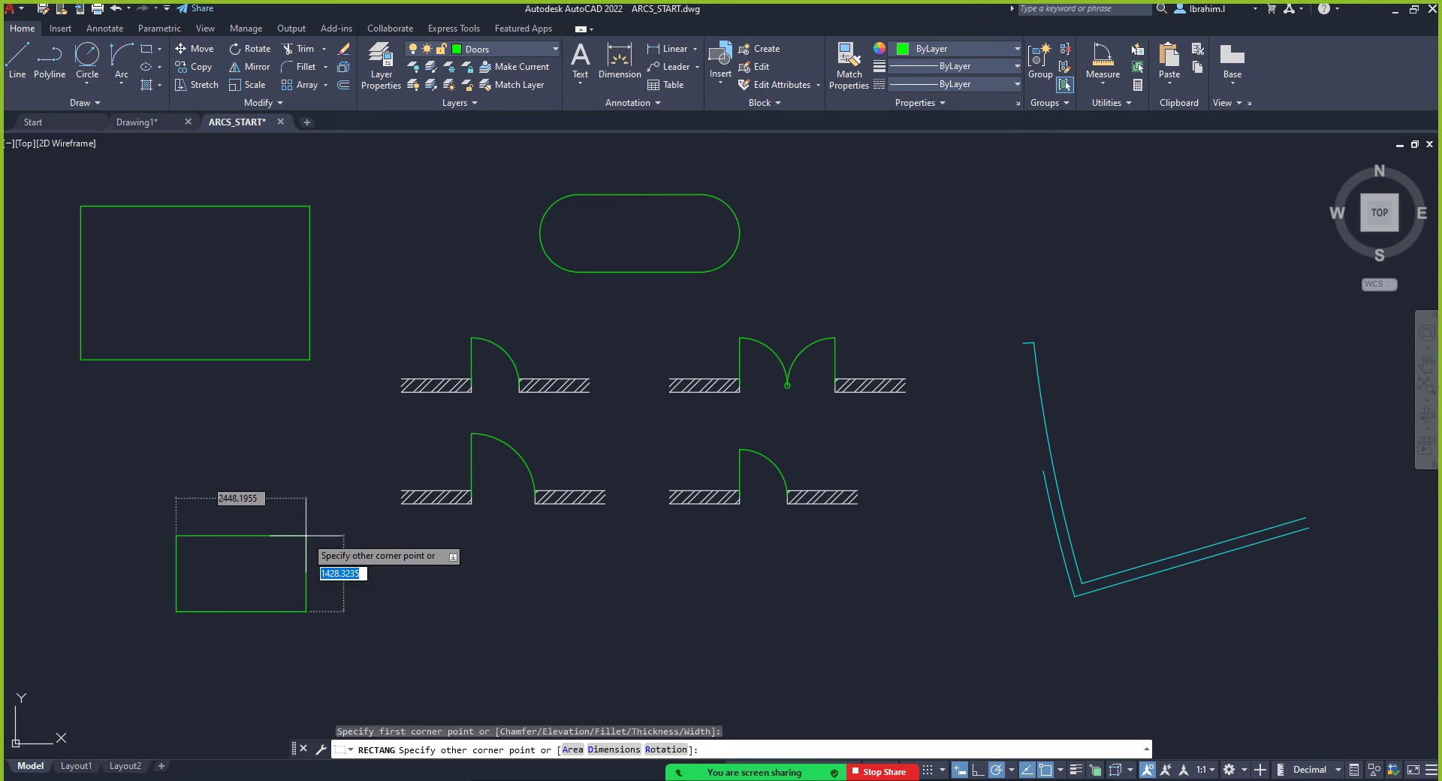
key(Tab)
key(Tab)
key(Tab)
key(Tab)
key(Tab)
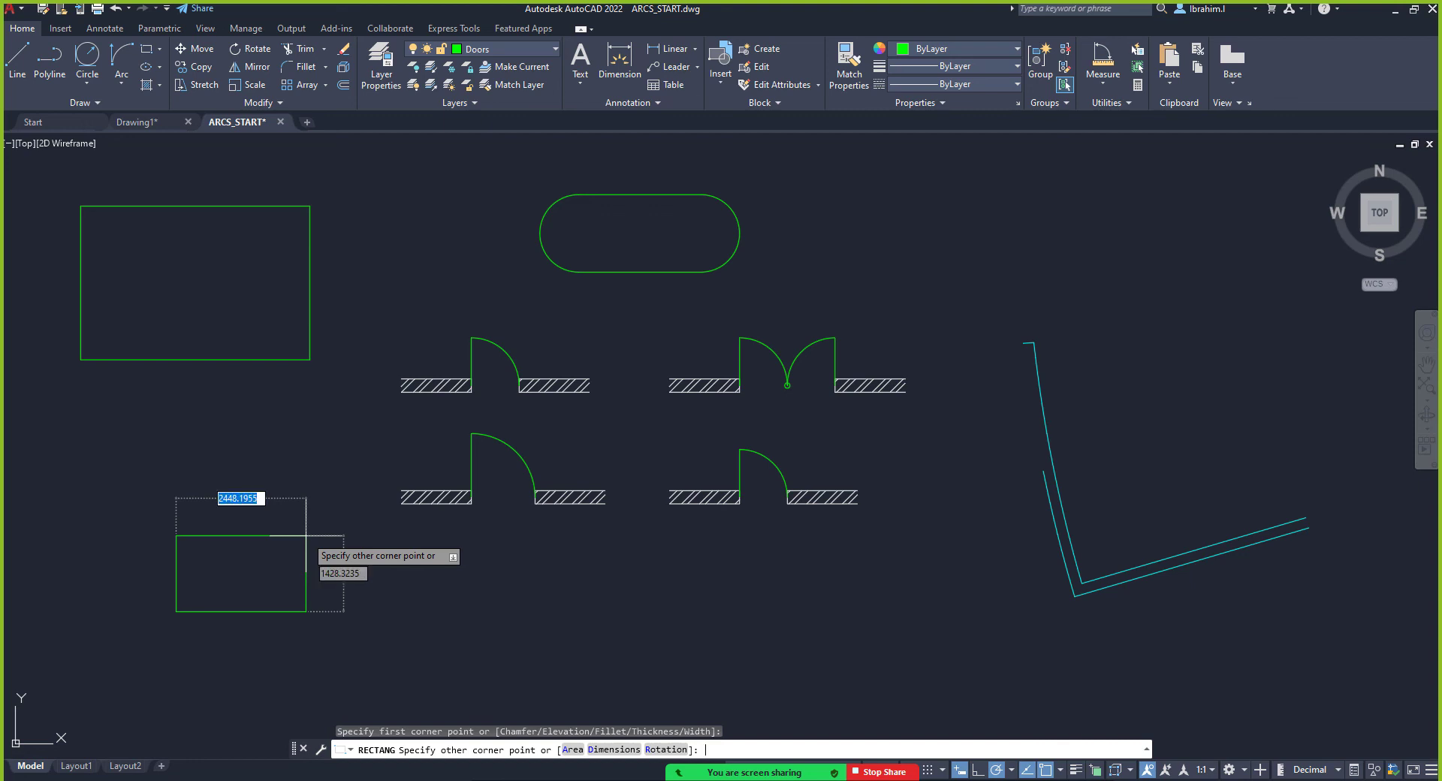
text(500)
key(Tab)
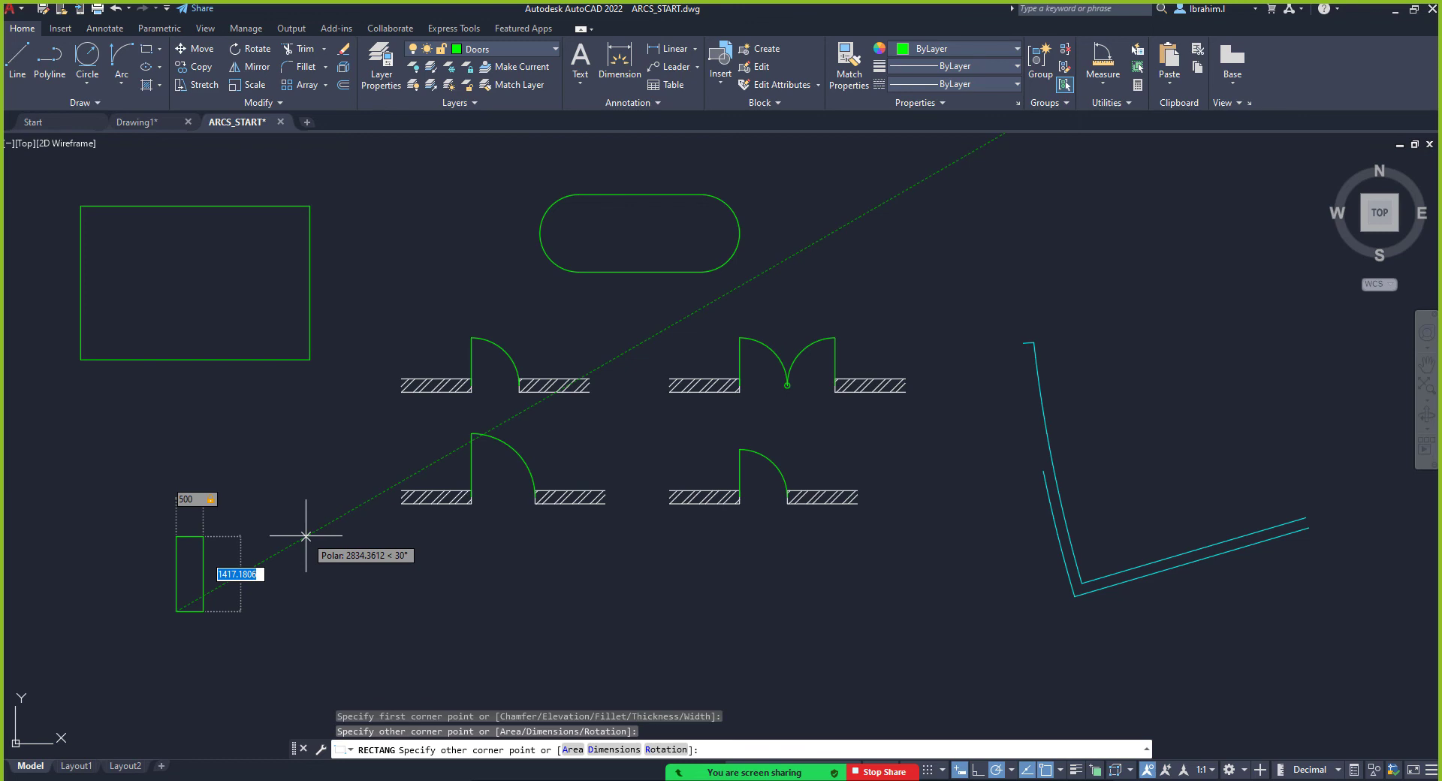
text(1000)
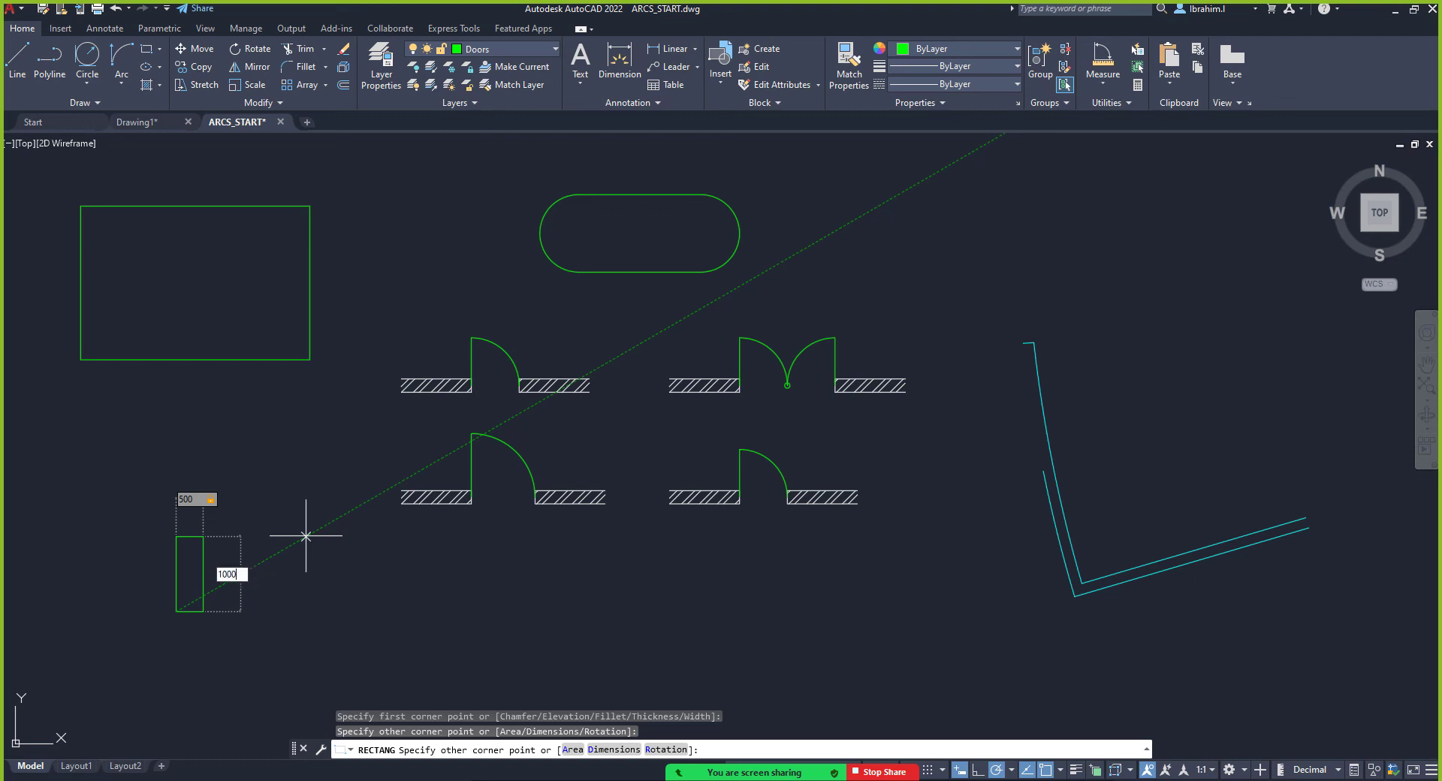
key(Return)
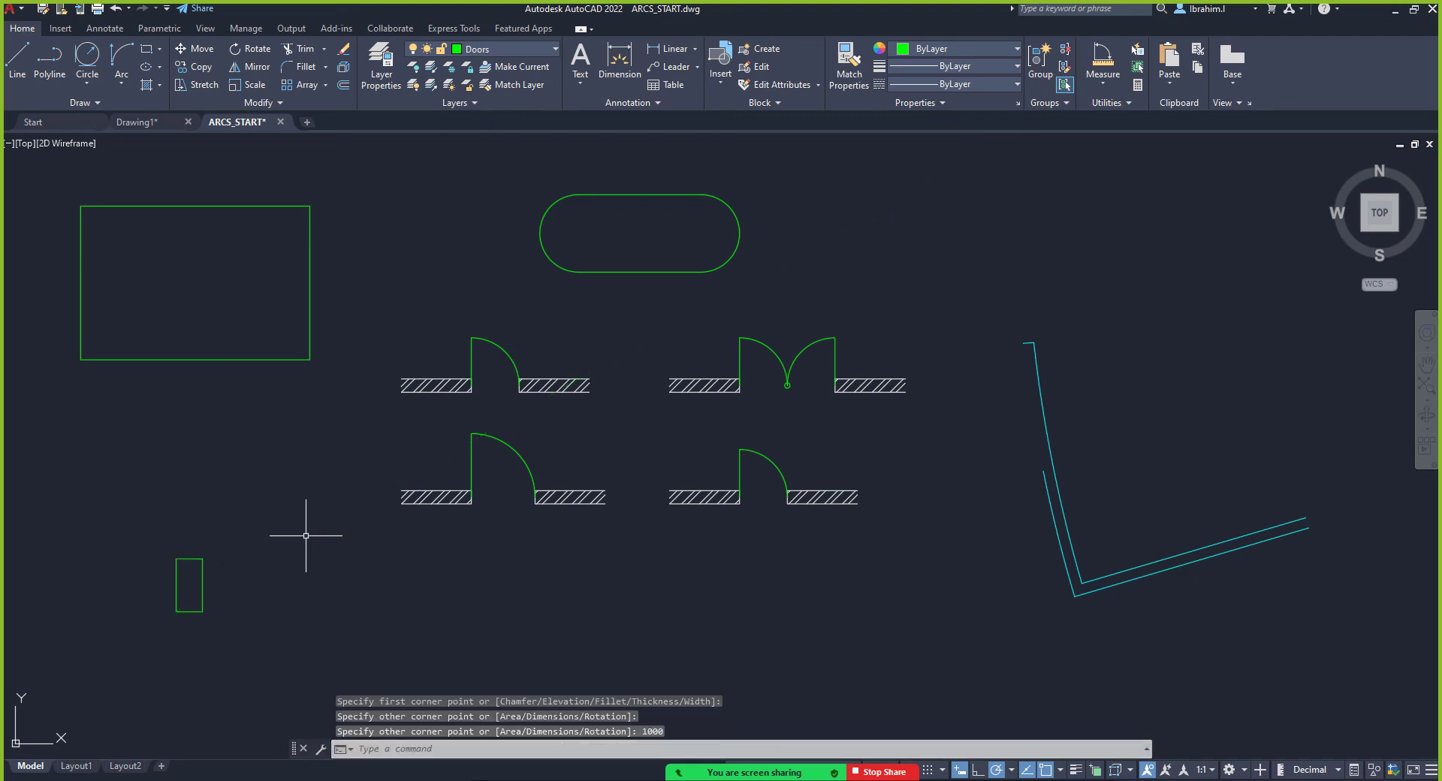
Examine the small rectangle against the rest of the drawing, and the open cyan double-line outline east of the doors
scroll(177, 531, up, 4)
scroll(486, 562, down, 4)
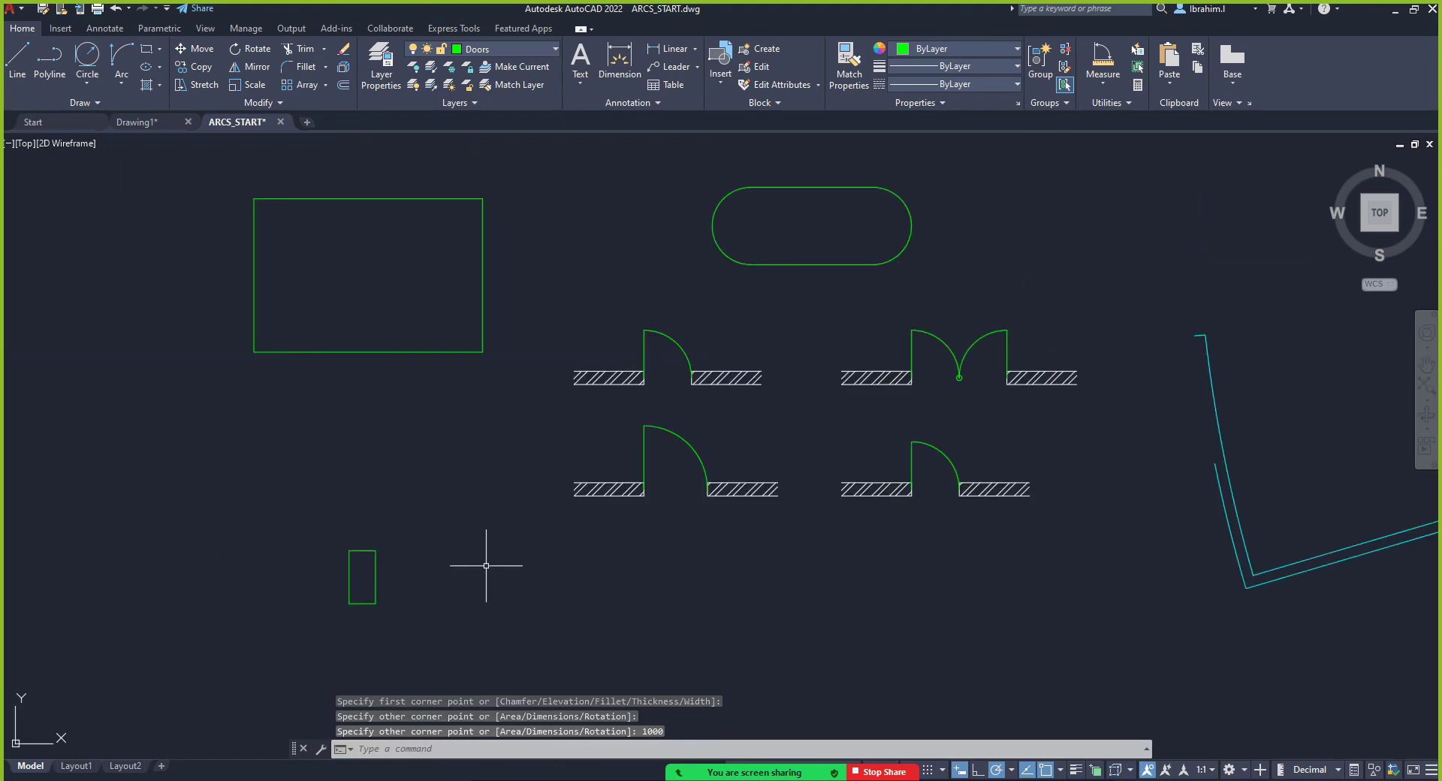
scroll(309, 589, up, 4)
scroll(317, 591, down, 2)
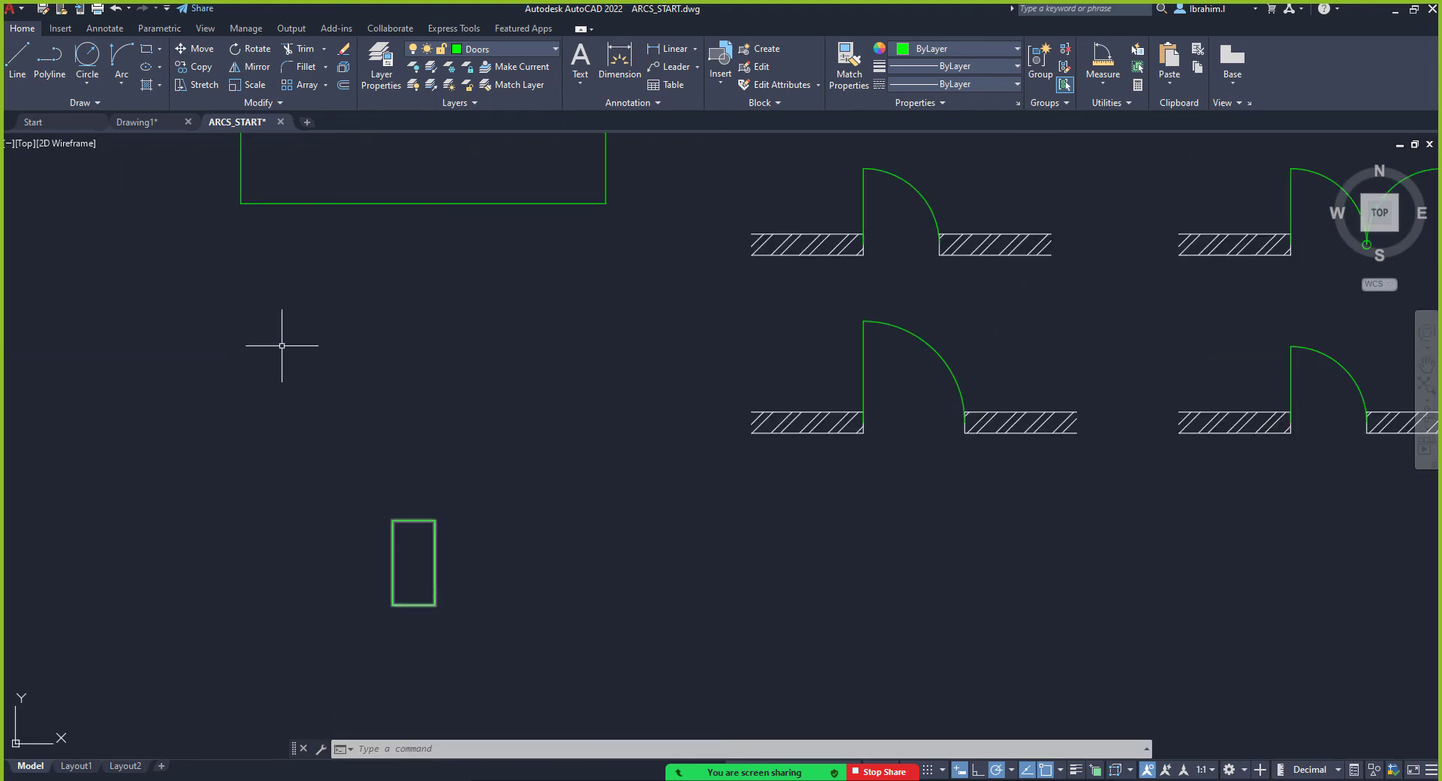
scroll(323, 379, down, 8)
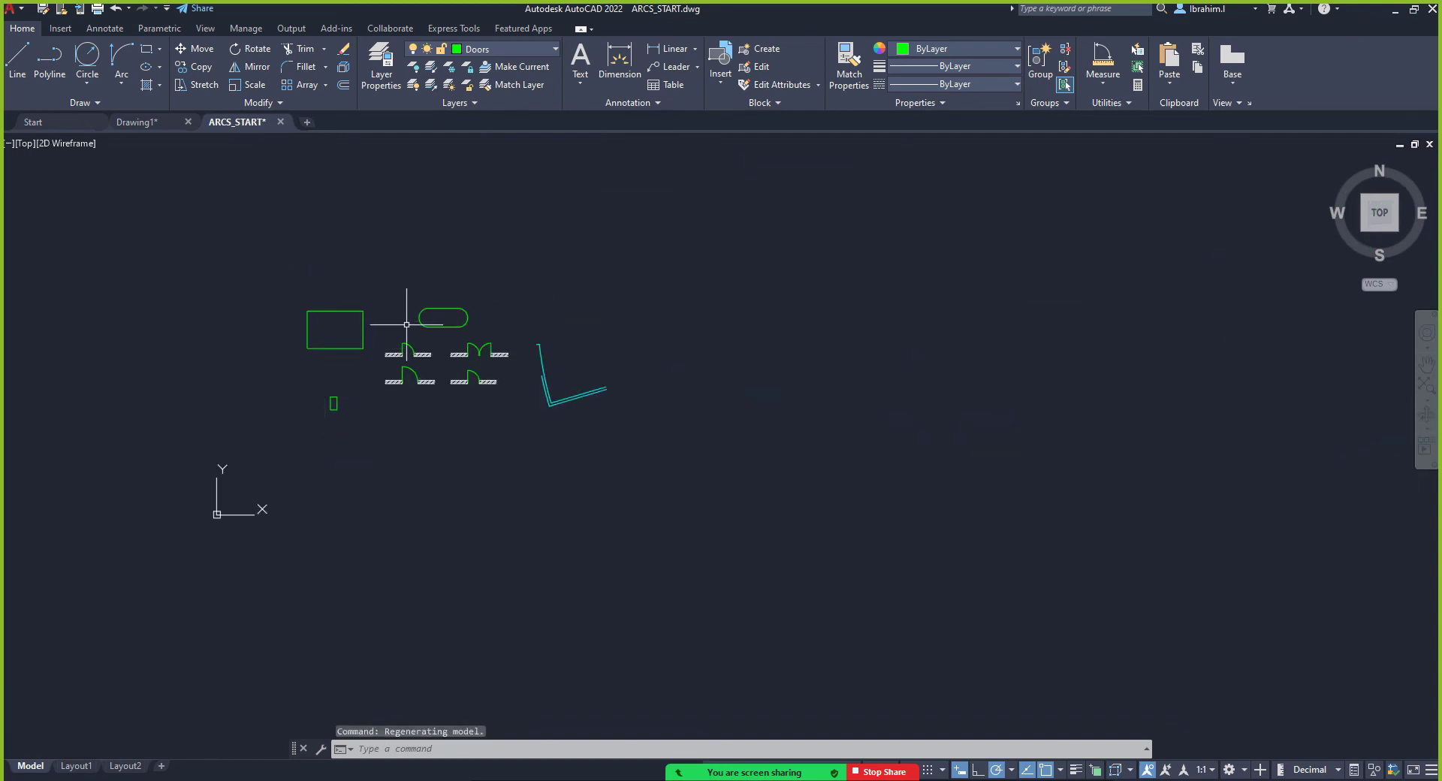
scroll(450, 367, up, 4)
scroll(633, 324, up, 3)
scroll(663, 393, down, 1)
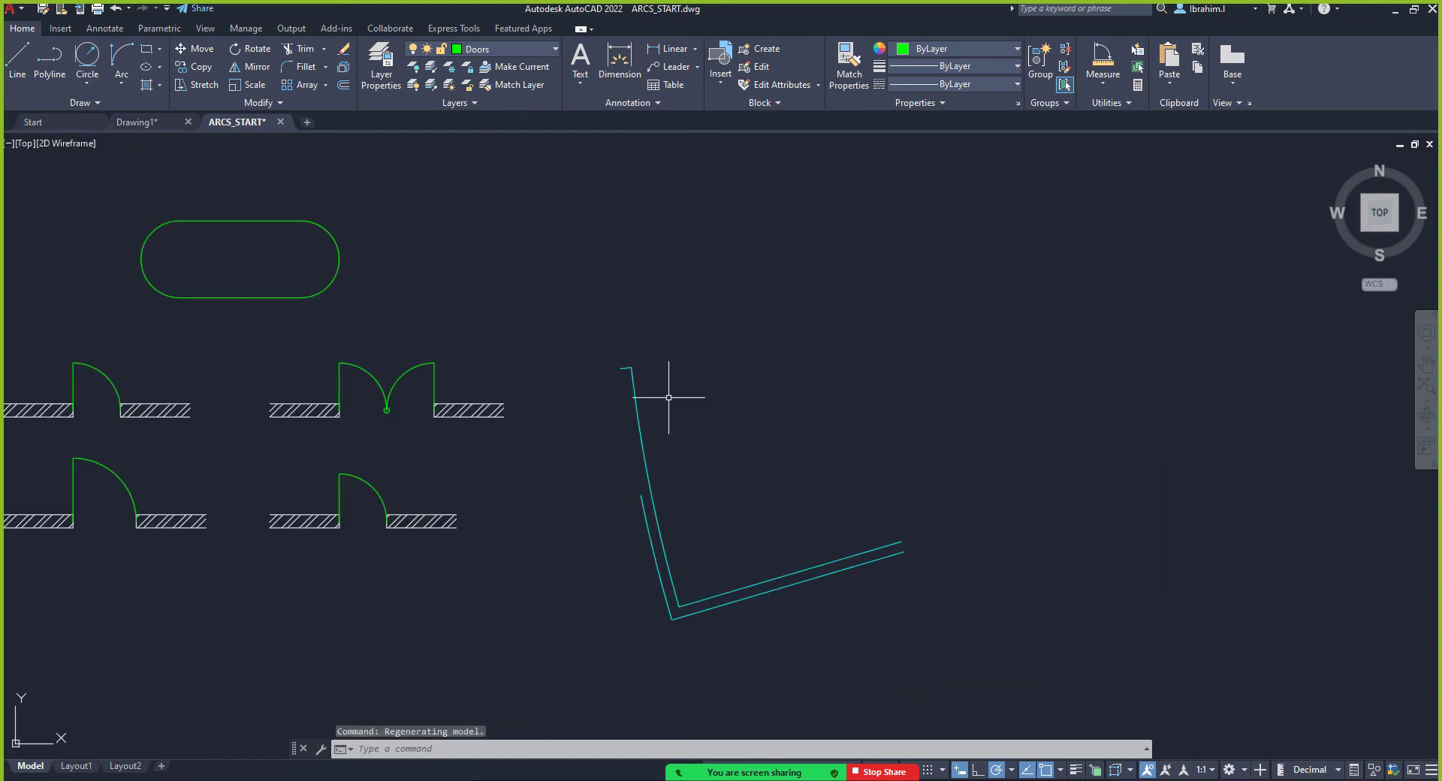
Measure the shorter outer cyan arc's length and included angle with the Lengthen command
click(292, 103)
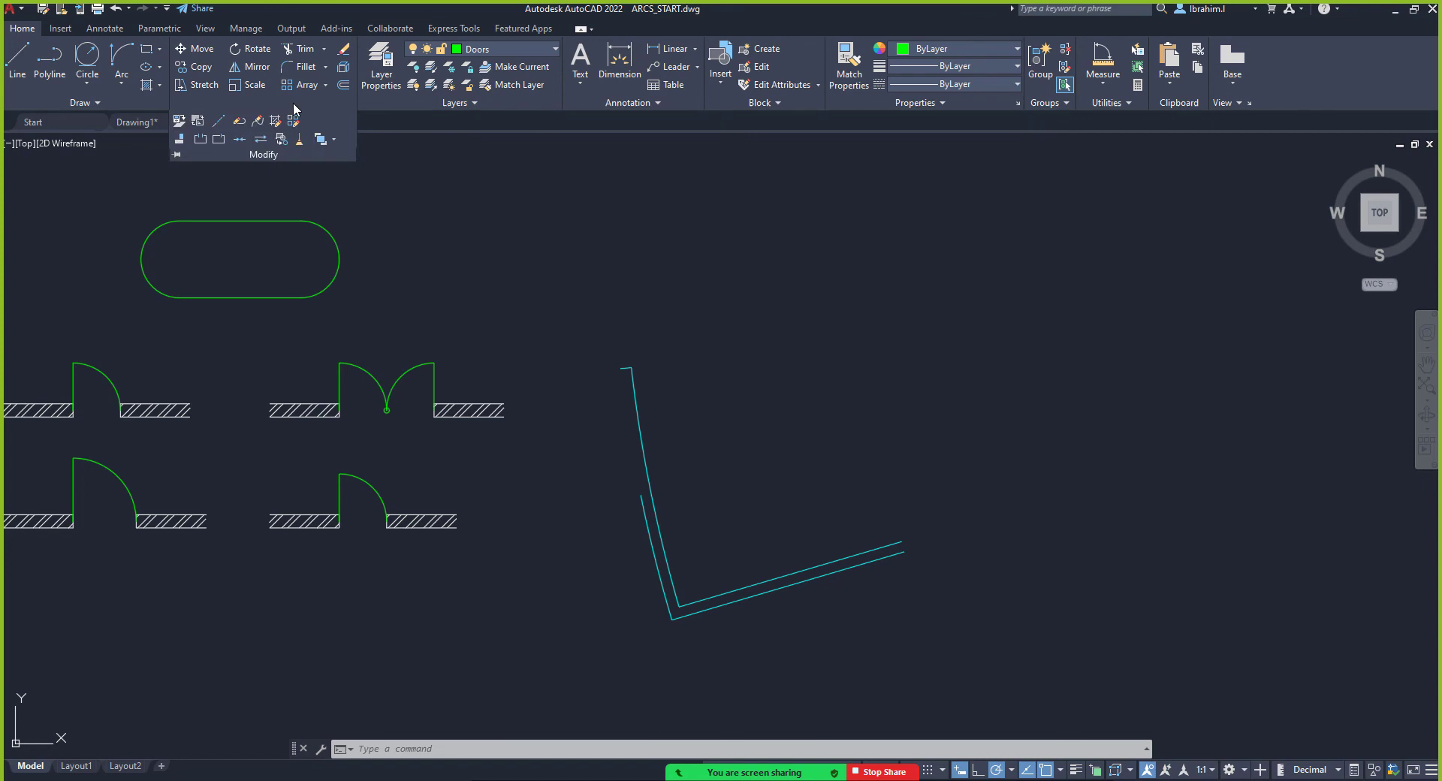
click(220, 122)
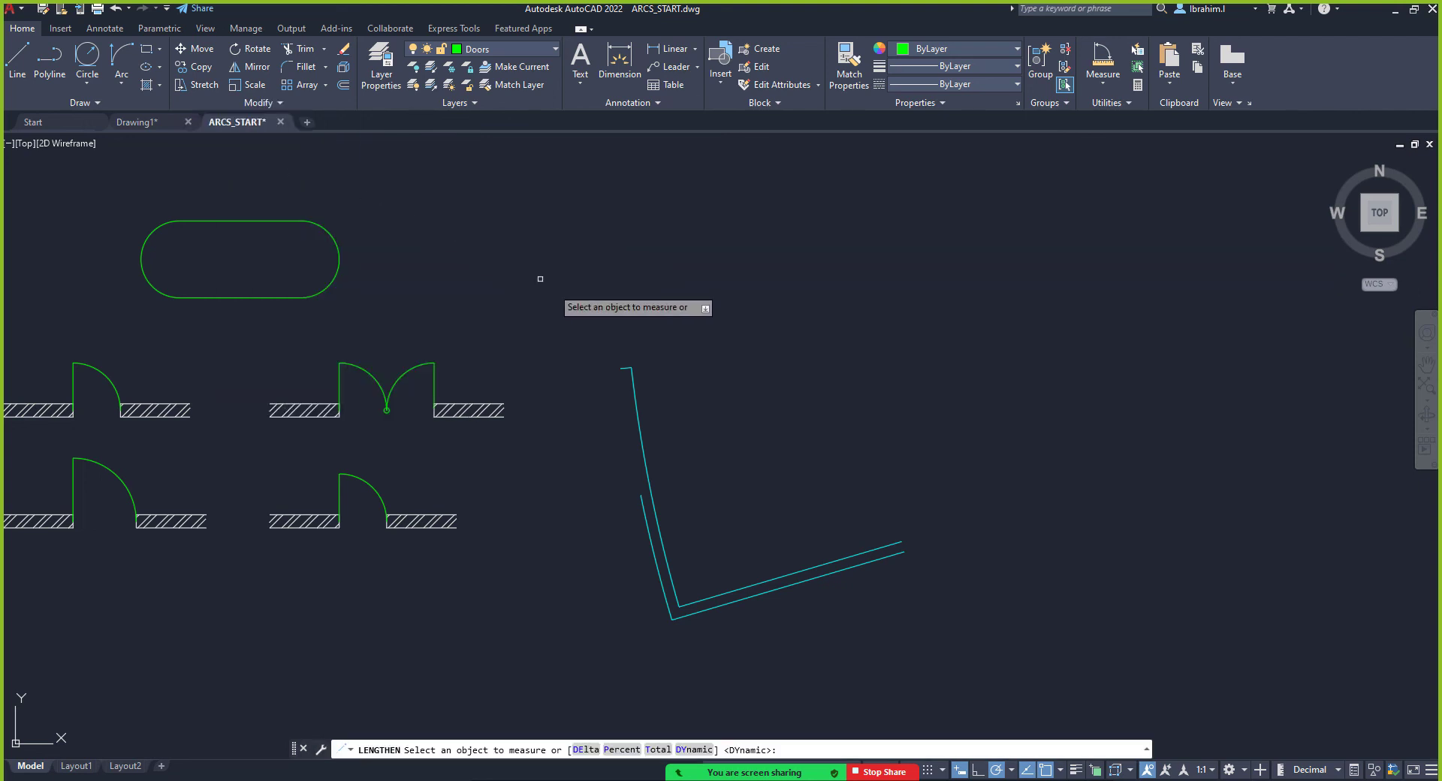
scroll(652, 484, up, 2)
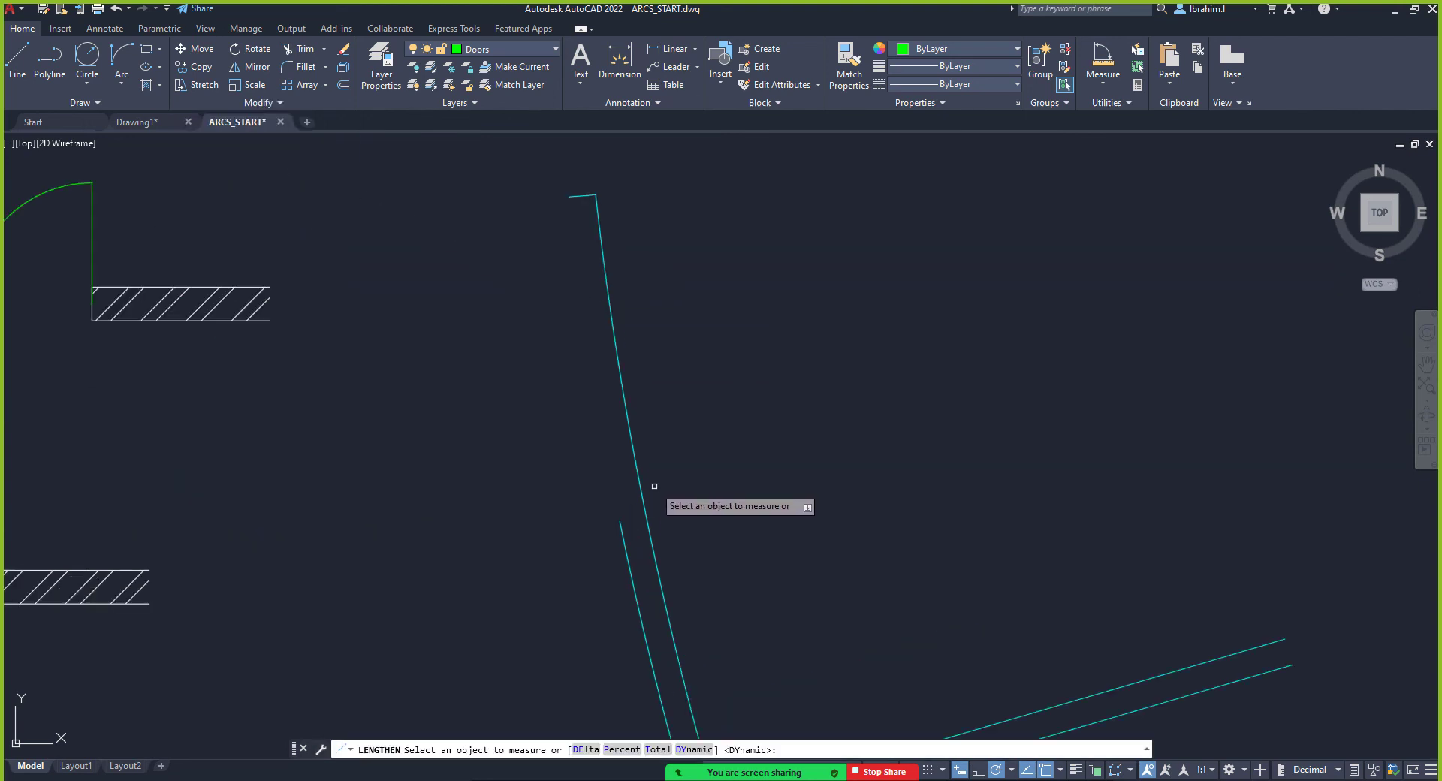
click(624, 532)
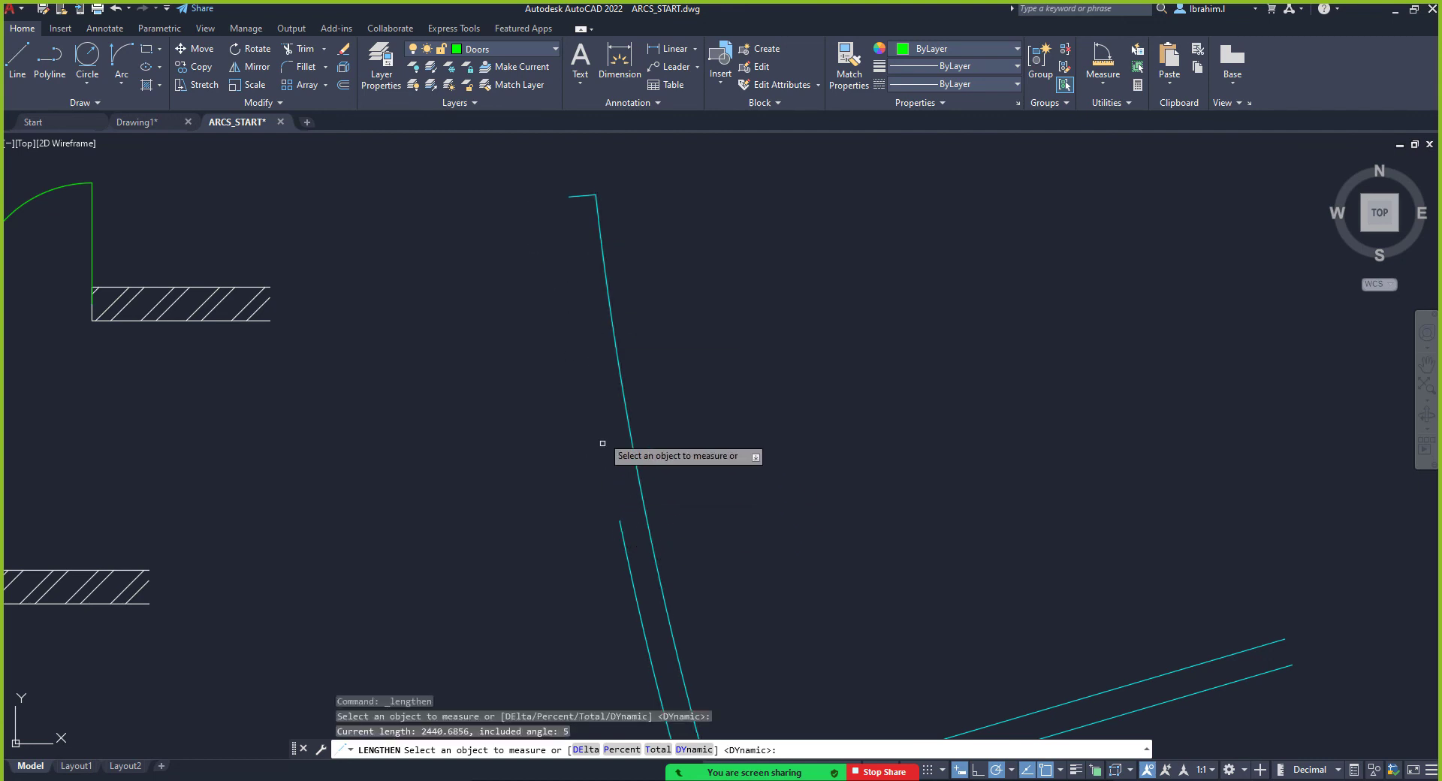
key(Escape)
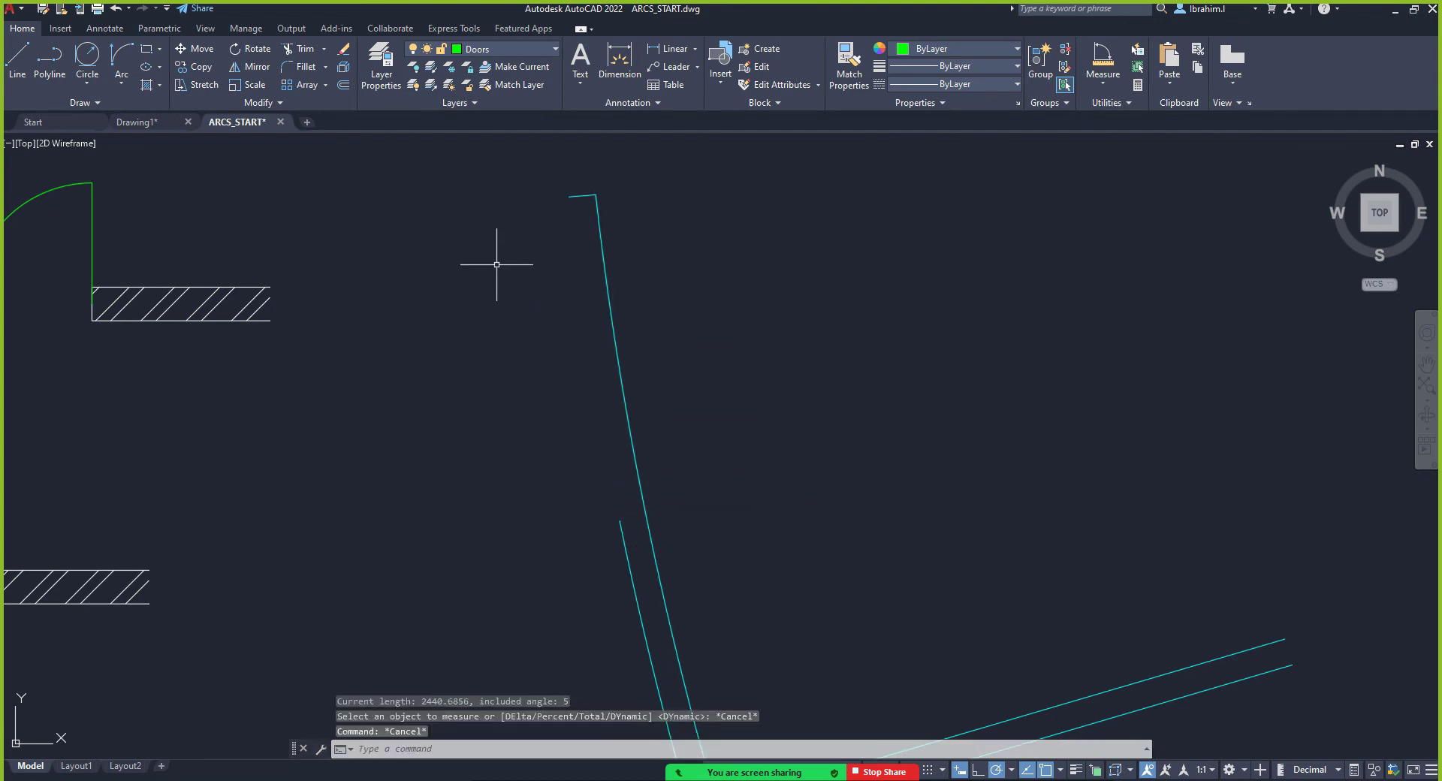
Try closing the cyan outline with a Start, End, Direction arc from the shorter arc's upper end to the short line's free end, and erase it
click(124, 79)
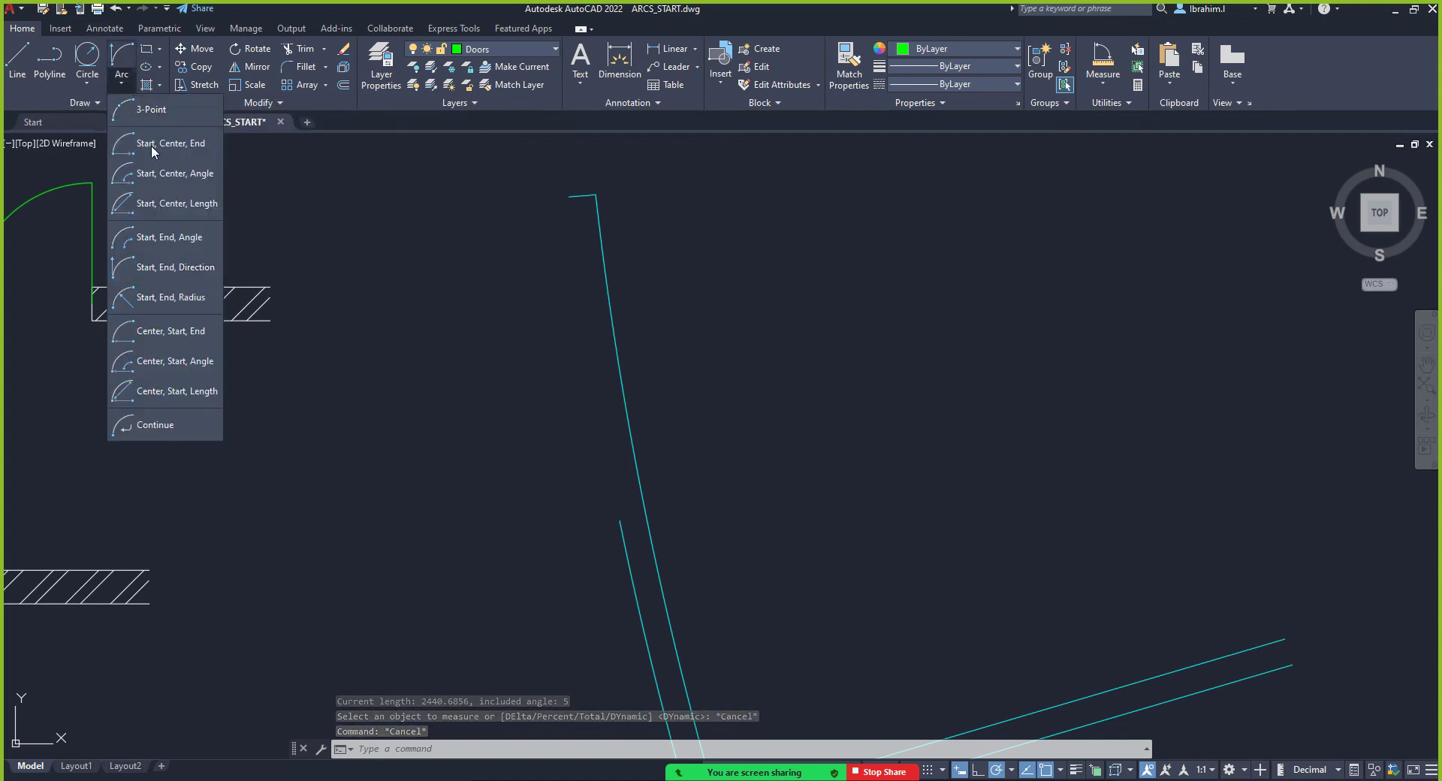
click(193, 272)
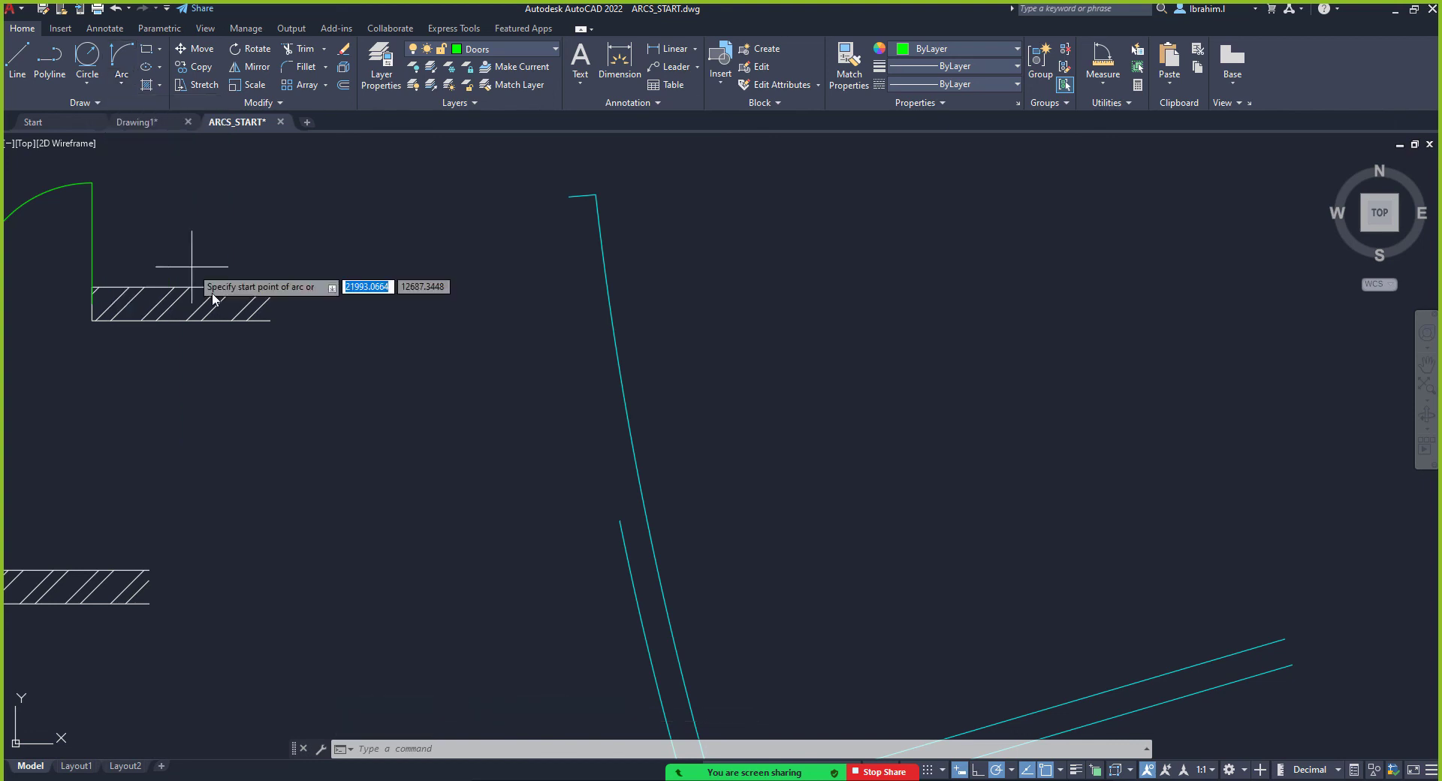
click(619, 521)
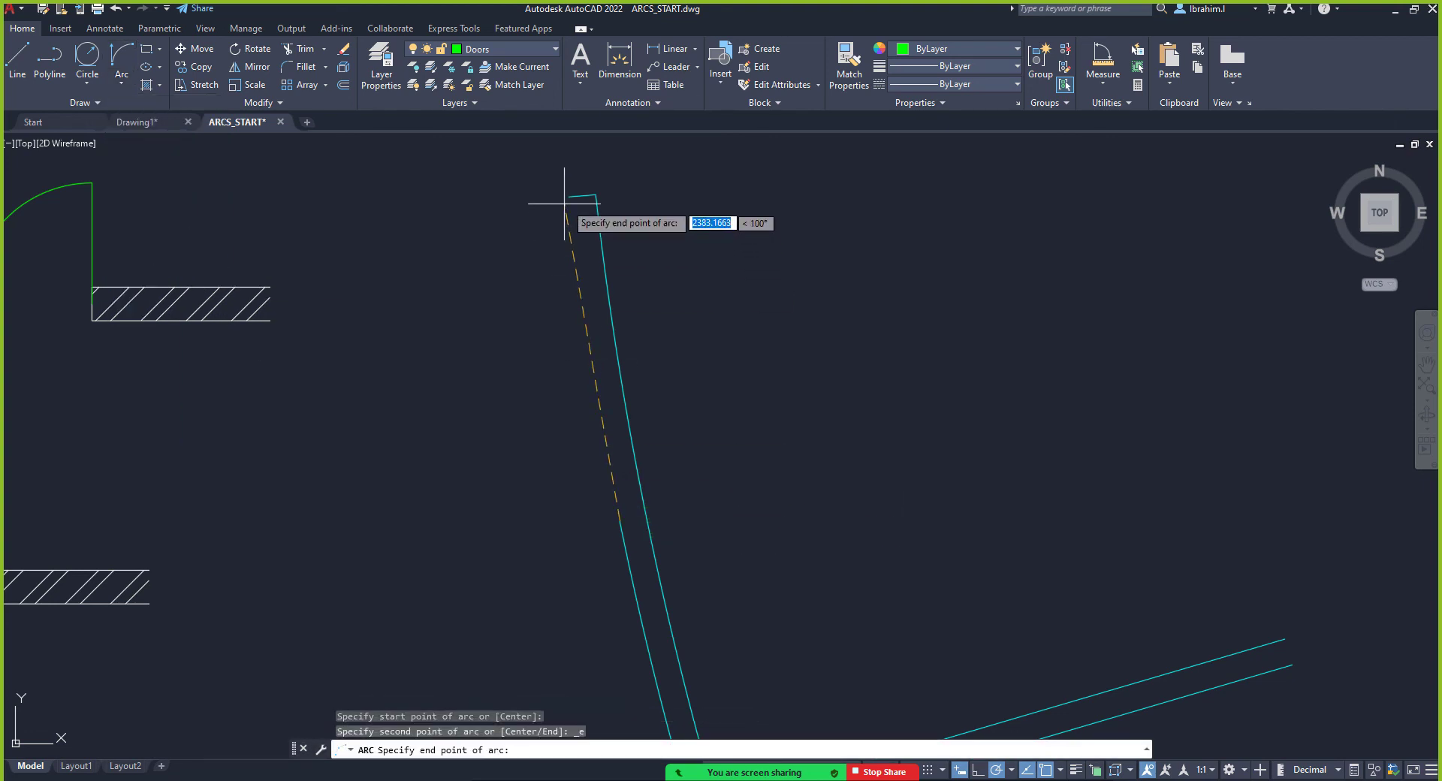
click(569, 197)
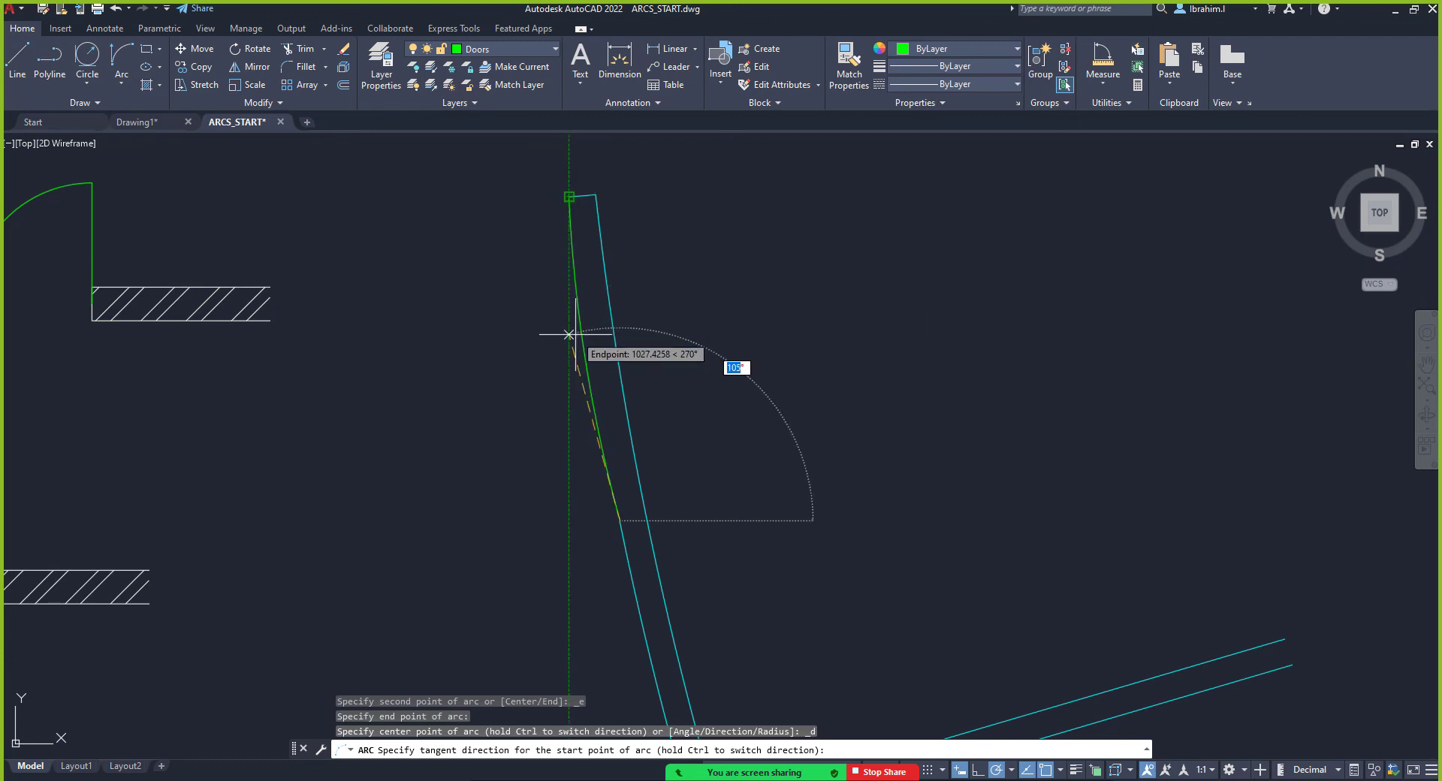
click(579, 333)
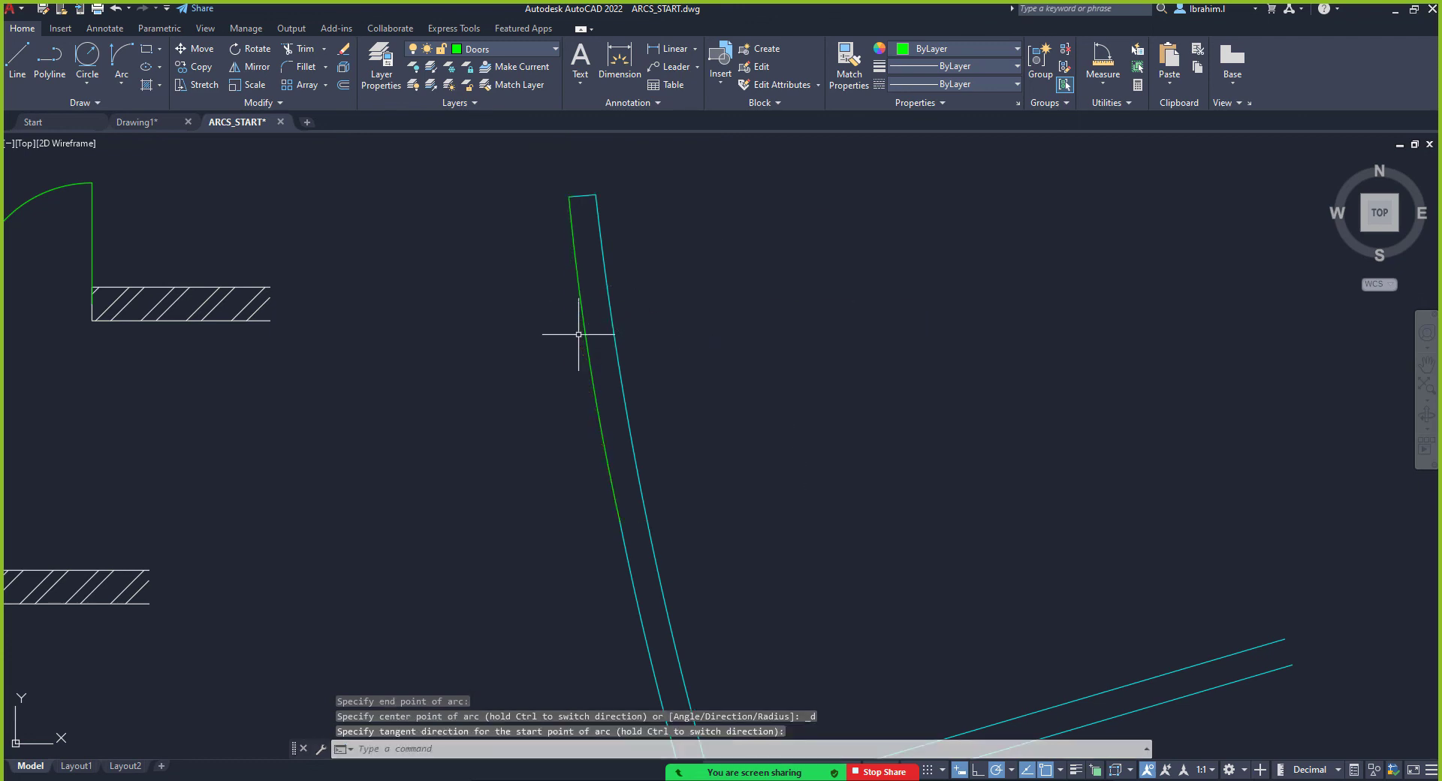
click(593, 412)
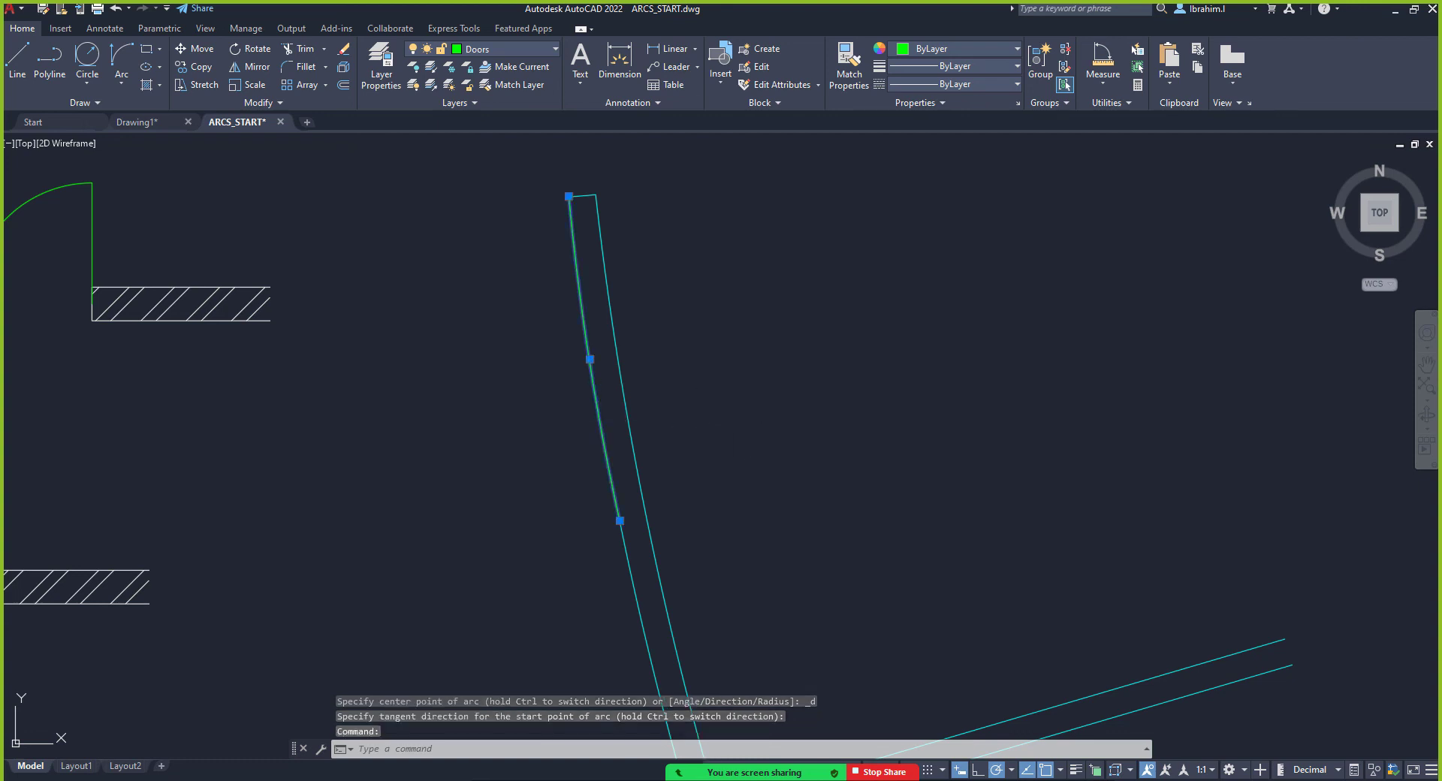
key(Delete)
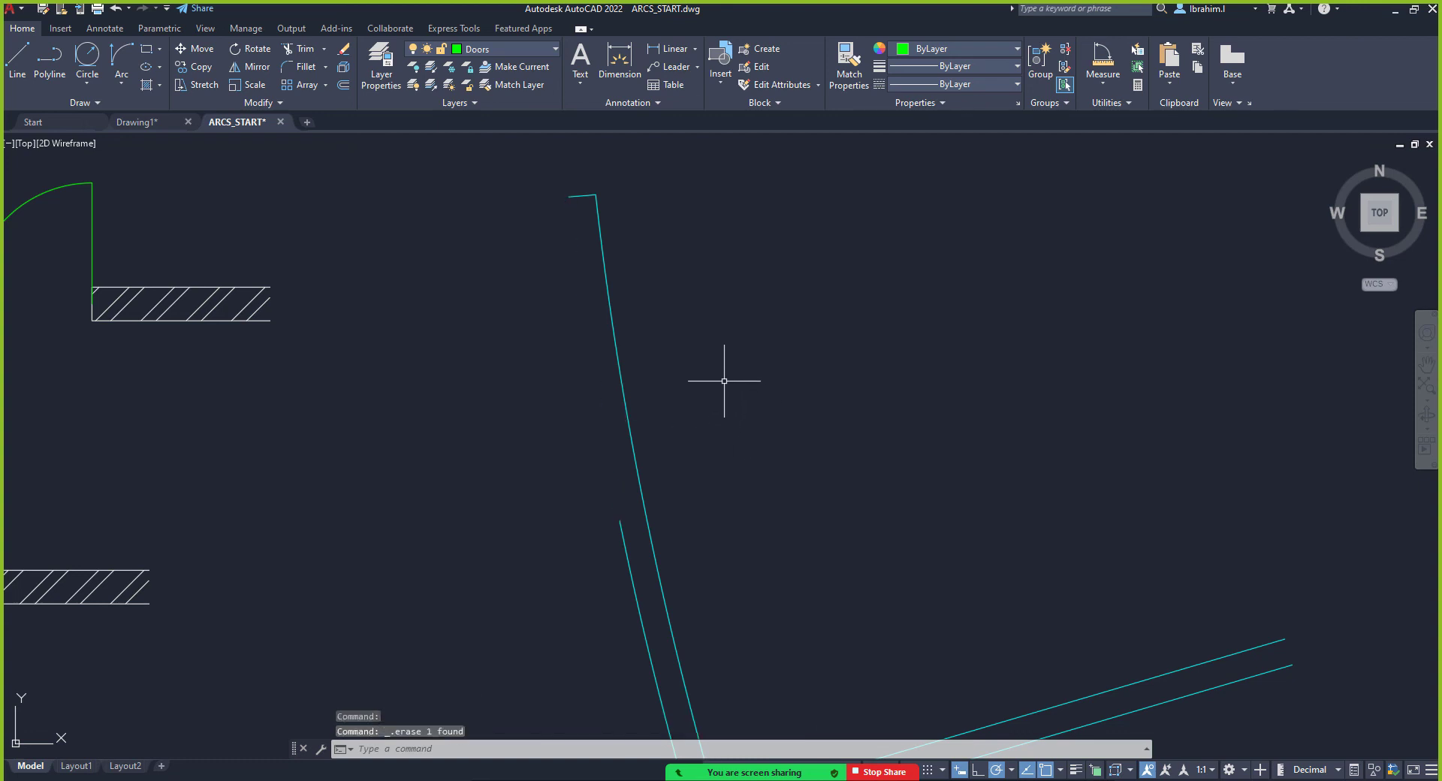
scroll(418, 348, down, 3)
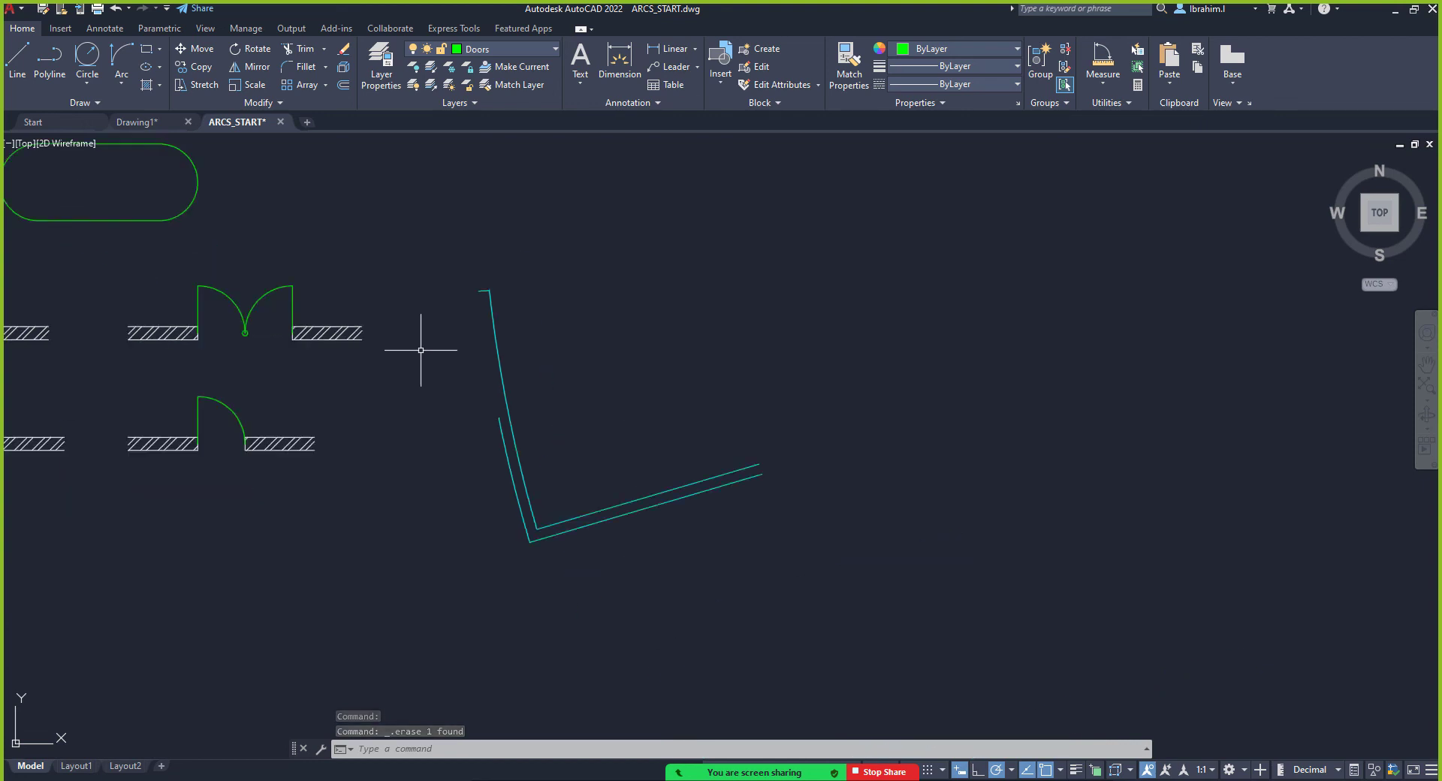
scroll(490, 353, up, 1)
scroll(444, 521, up, 2)
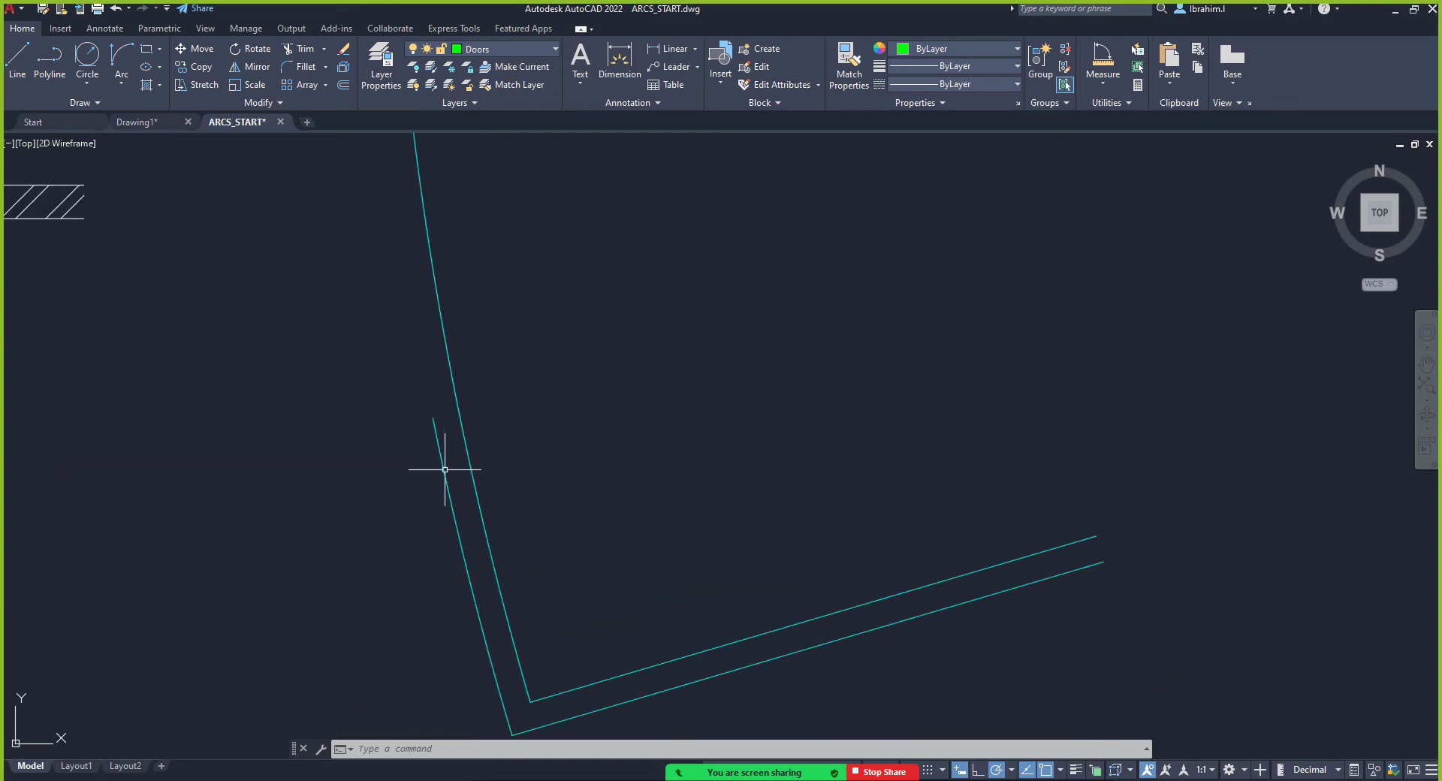
scroll(441, 479, down, 5)
scroll(428, 386, up, 4)
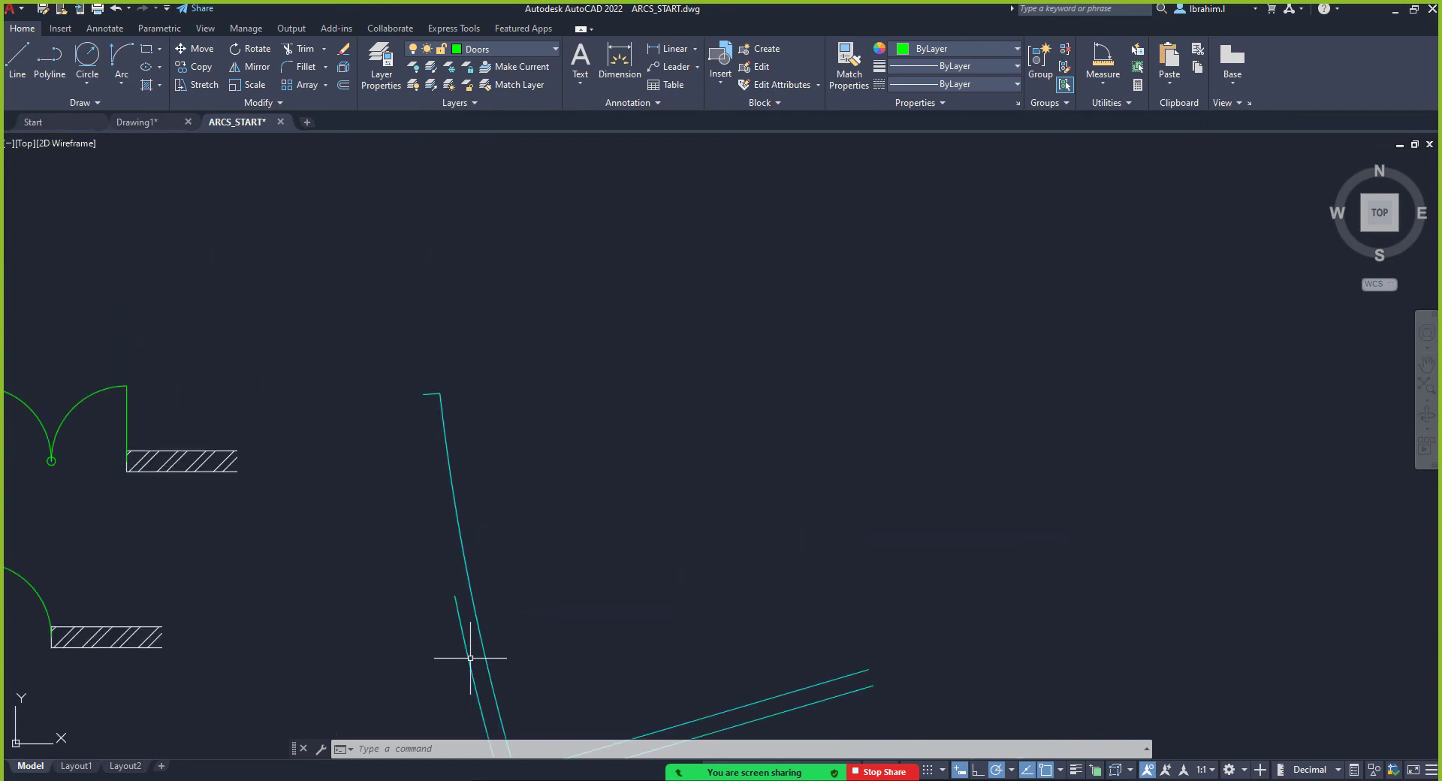
scroll(481, 668, up, 2)
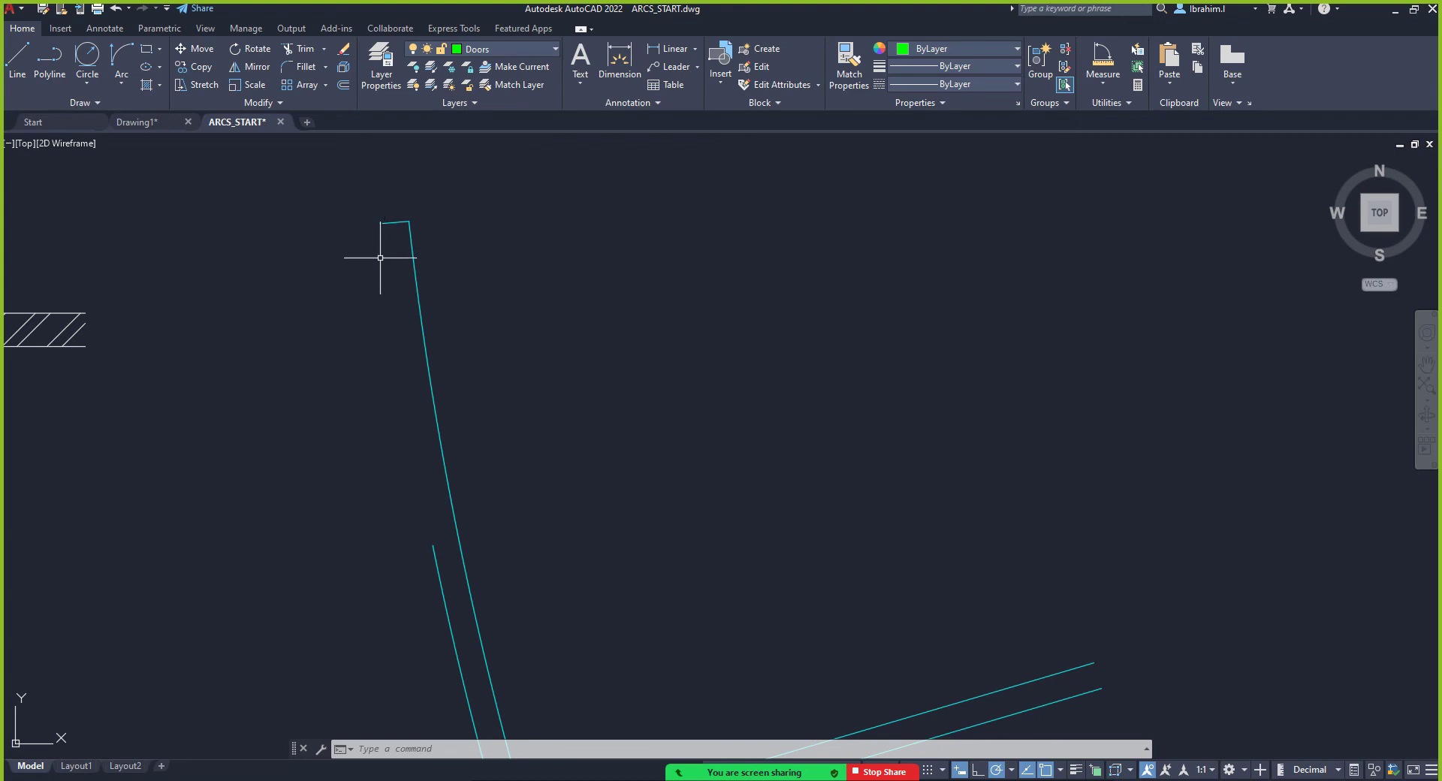
Extend the shorter outer cyan arc to the short top line's free end using Lengthen with the Dynamic option
click(268, 103)
click(219, 121)
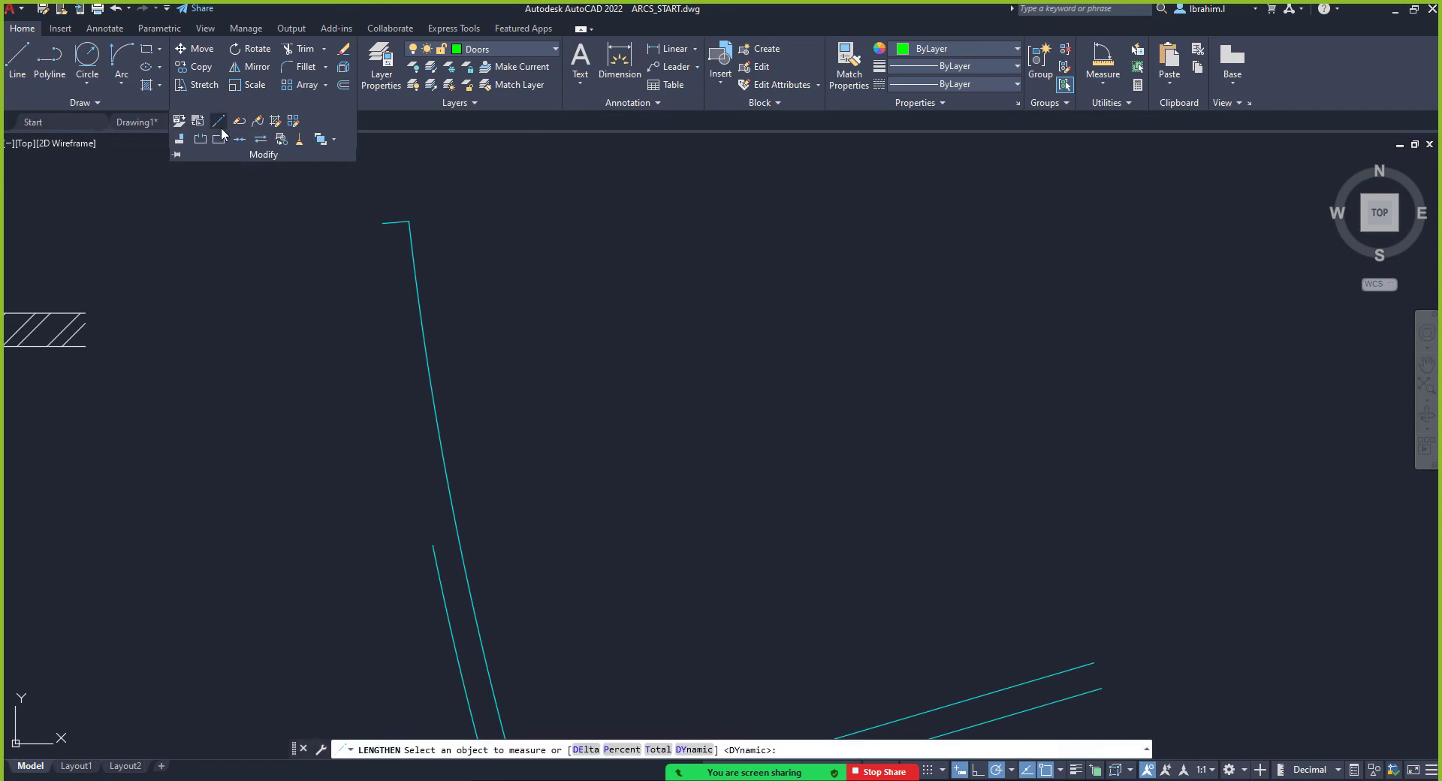
click(222, 121)
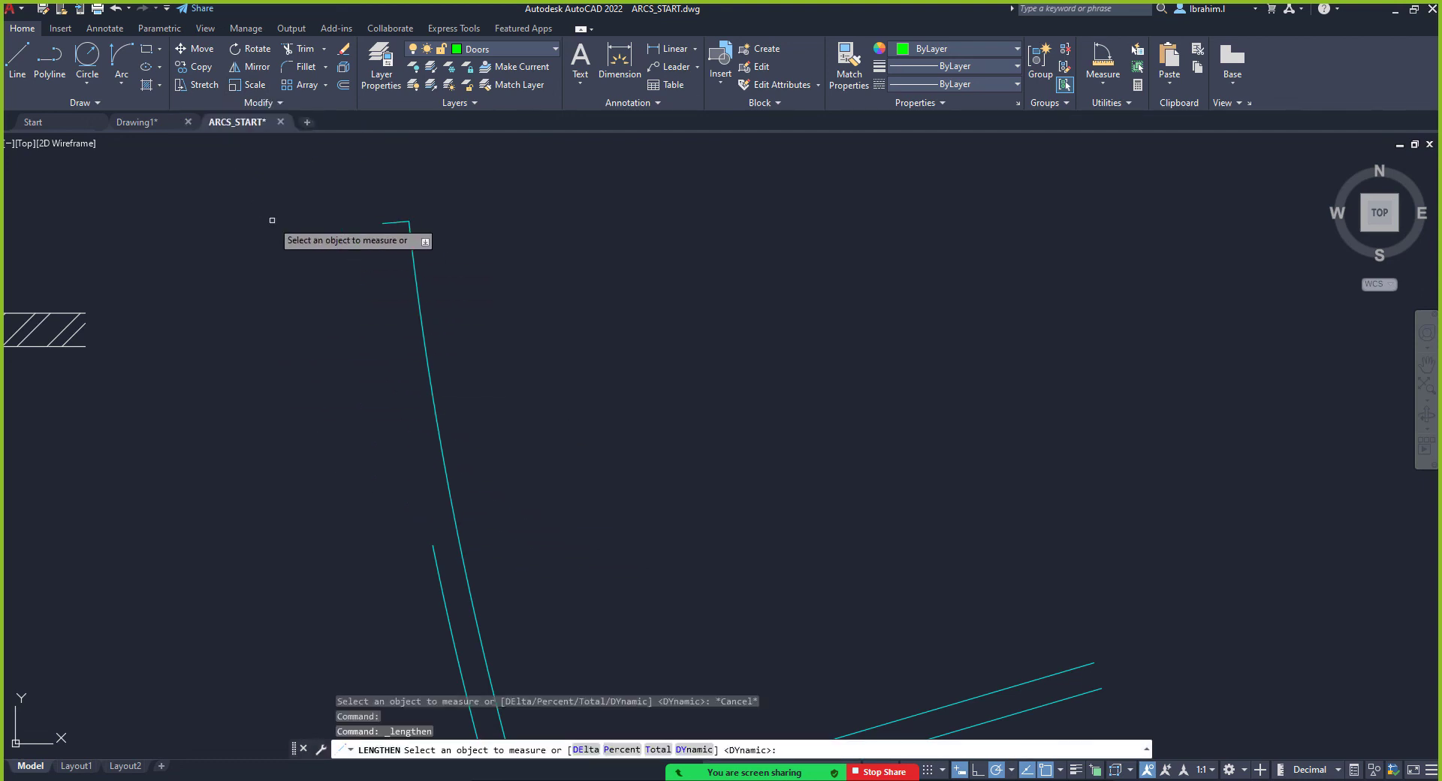
click(264, 105)
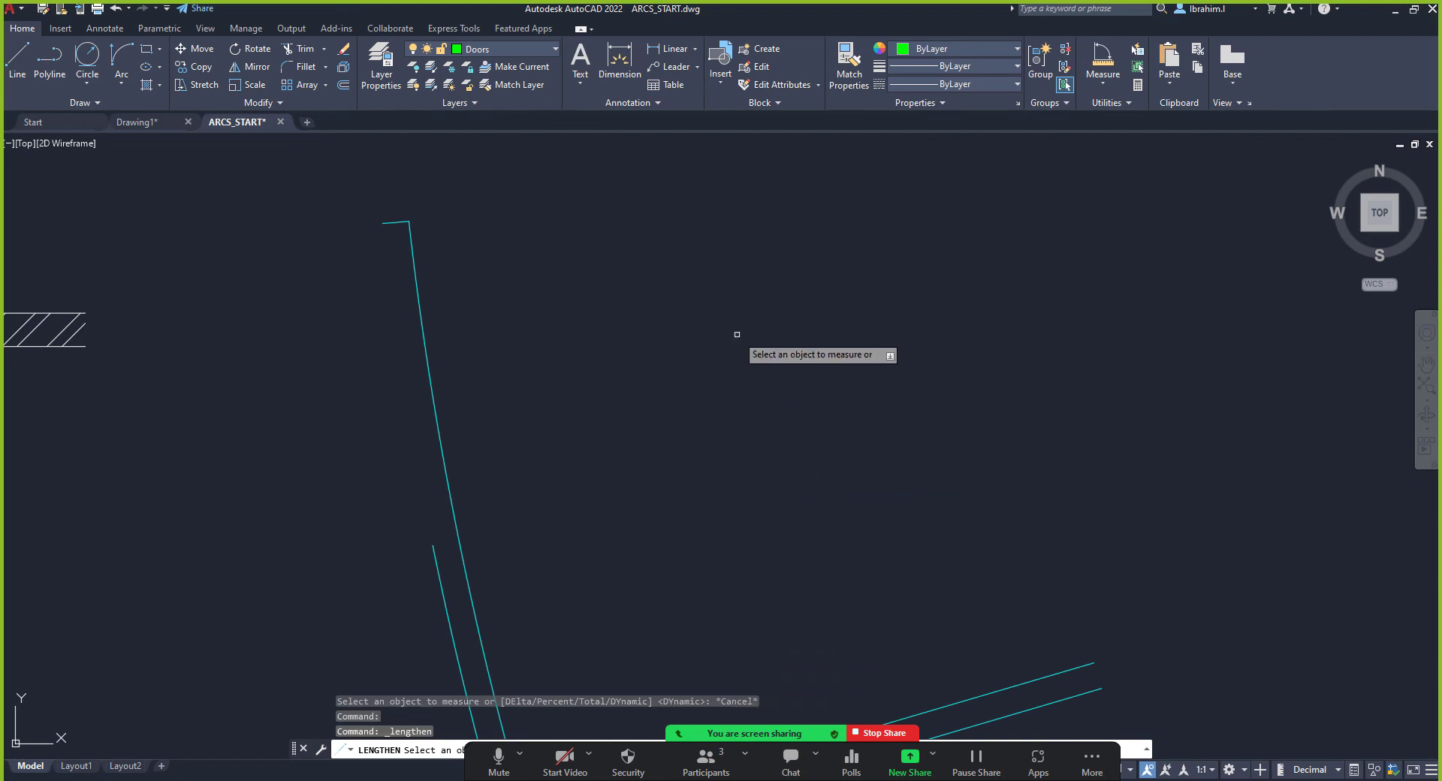
right_click(650, 266)
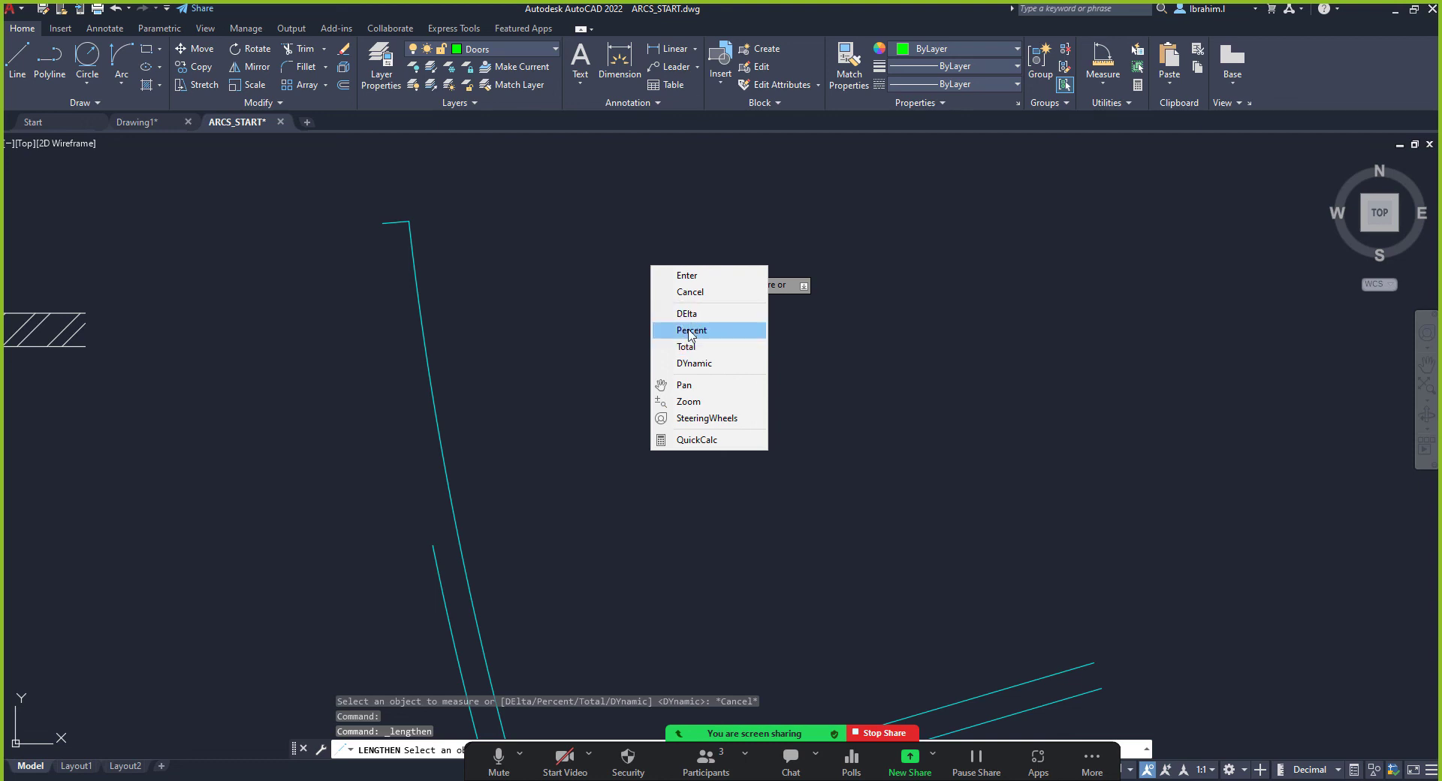
click(695, 364)
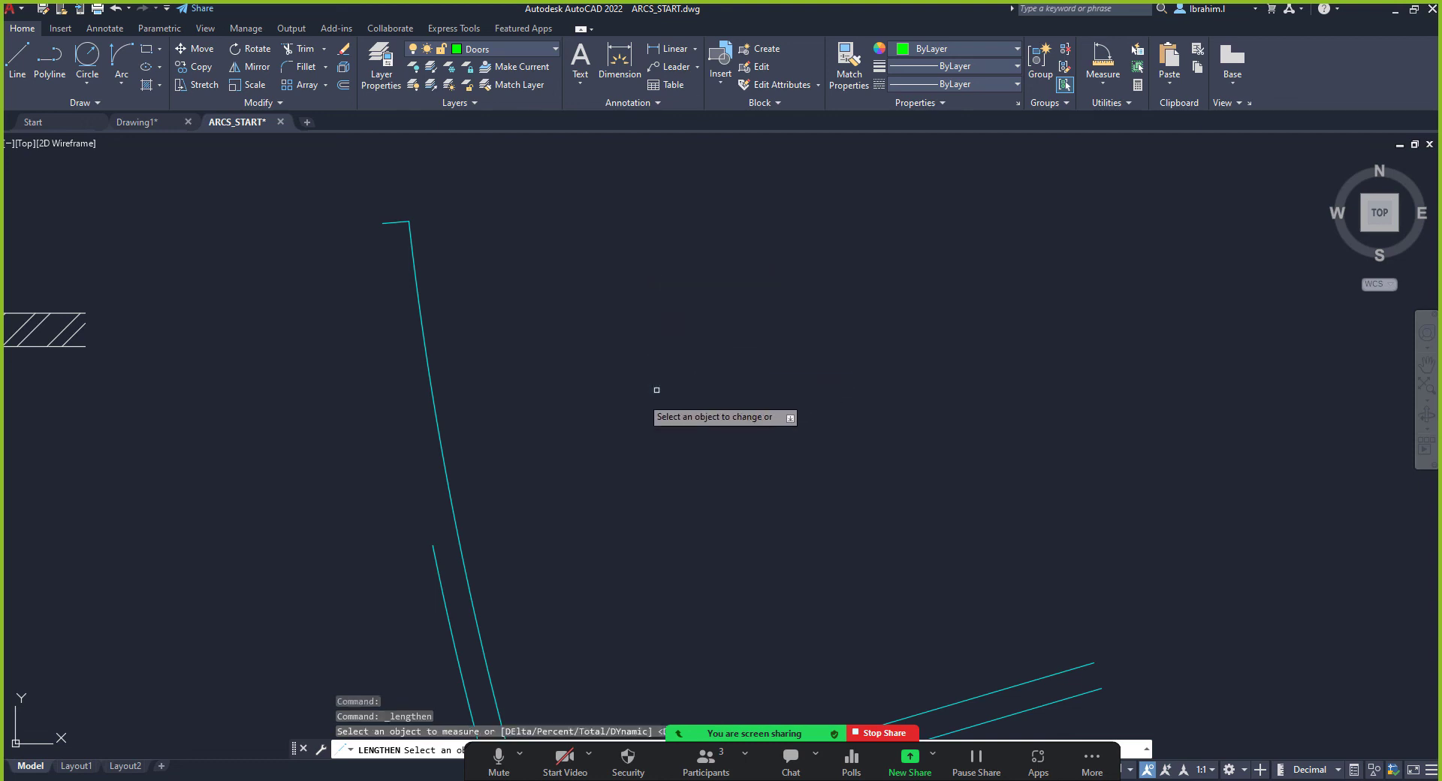
click(438, 570)
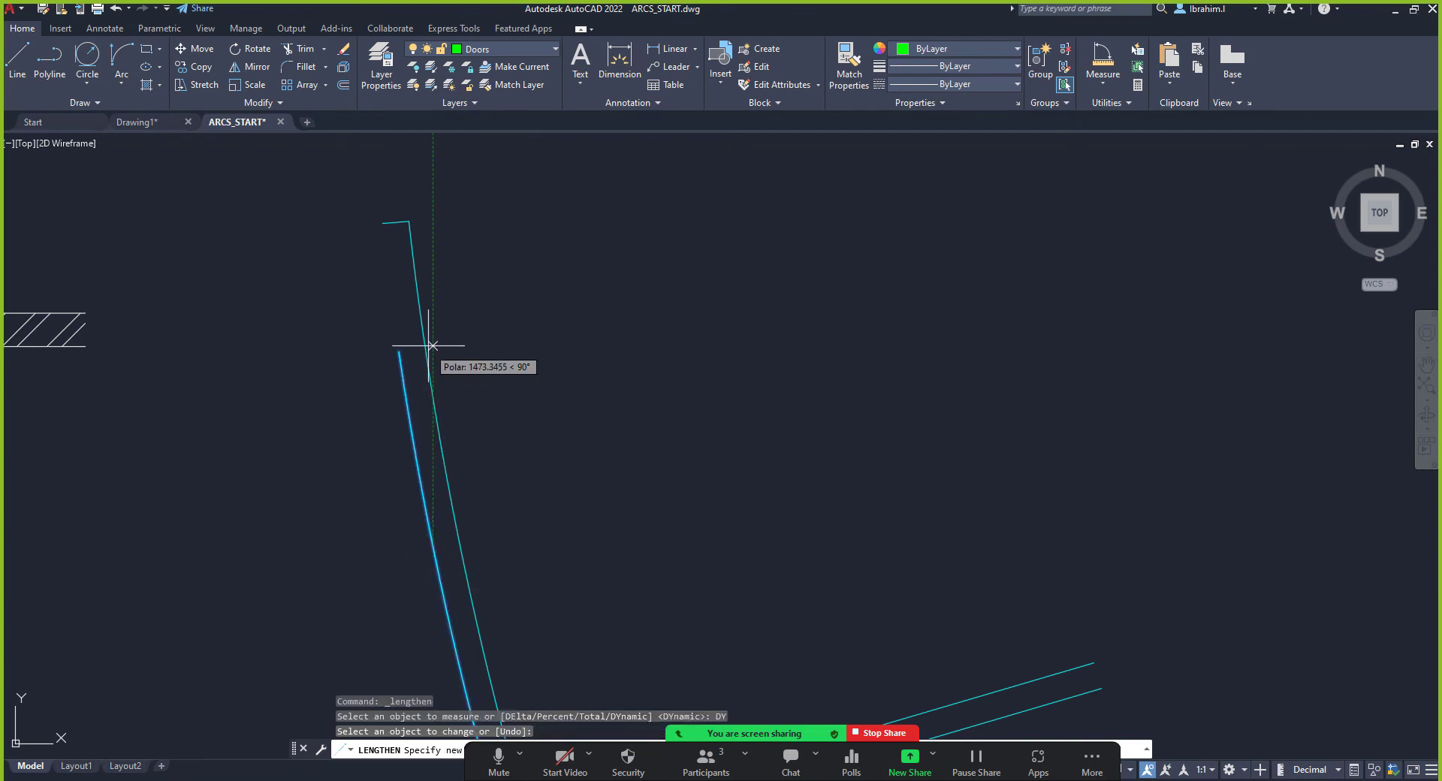
click(383, 223)
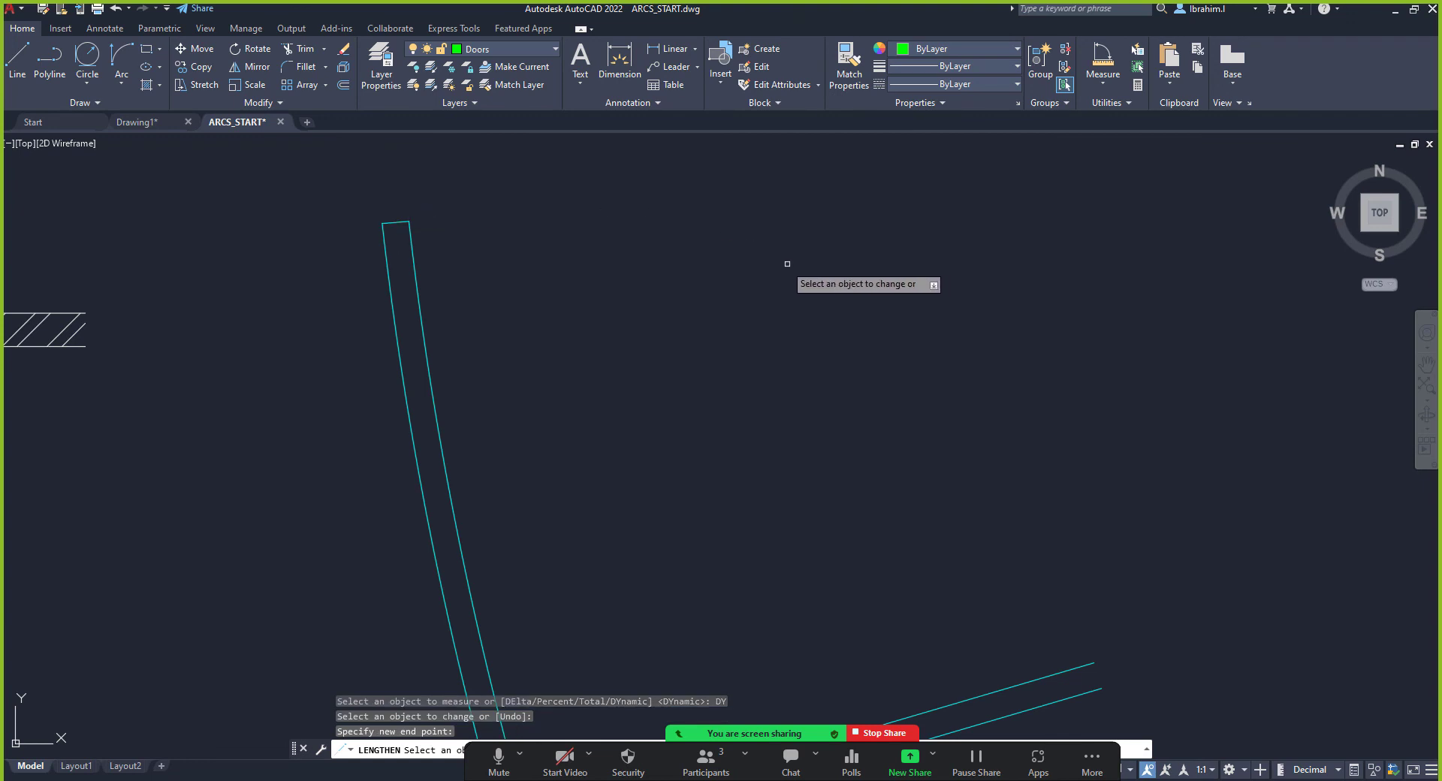
scroll(745, 294, down, 4)
scroll(744, 328, up, 2)
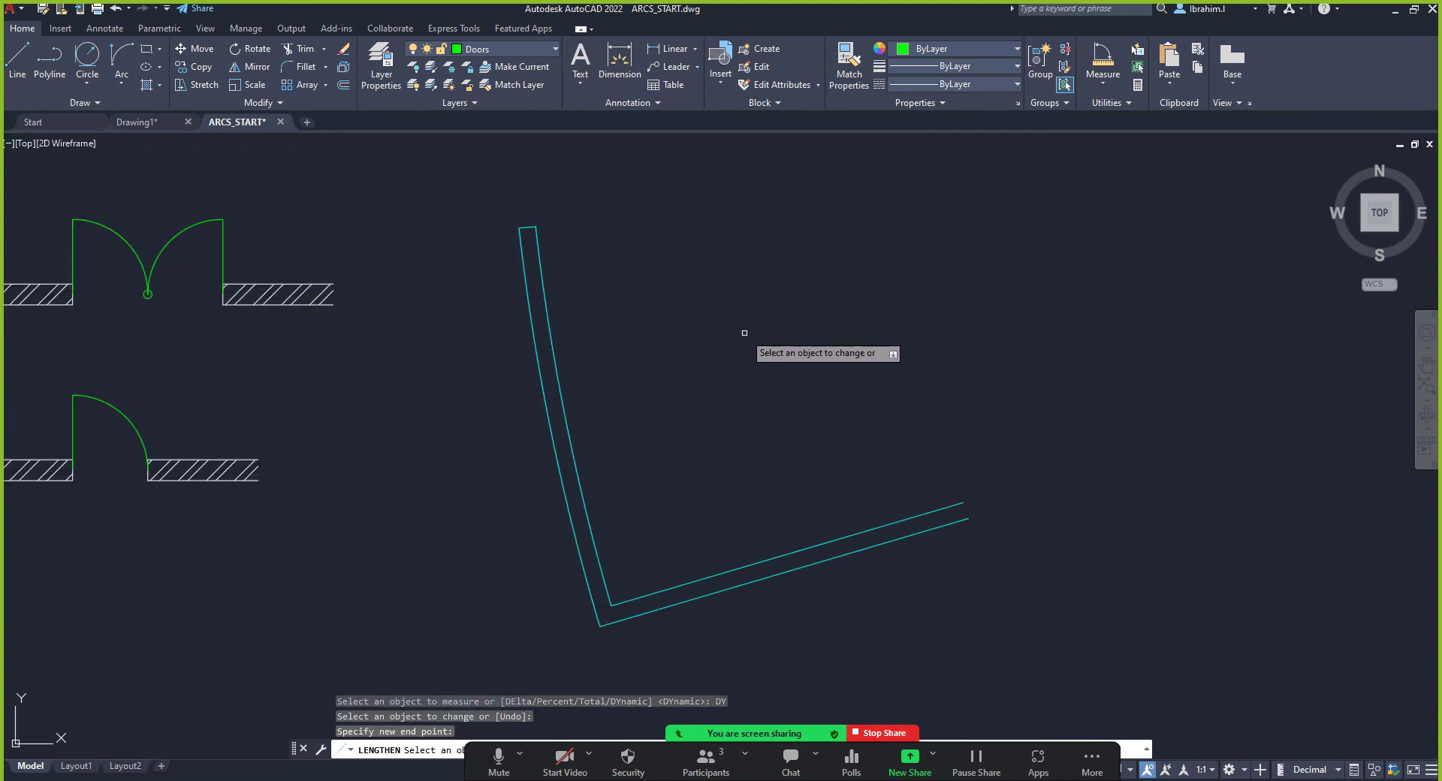
click(124, 66)
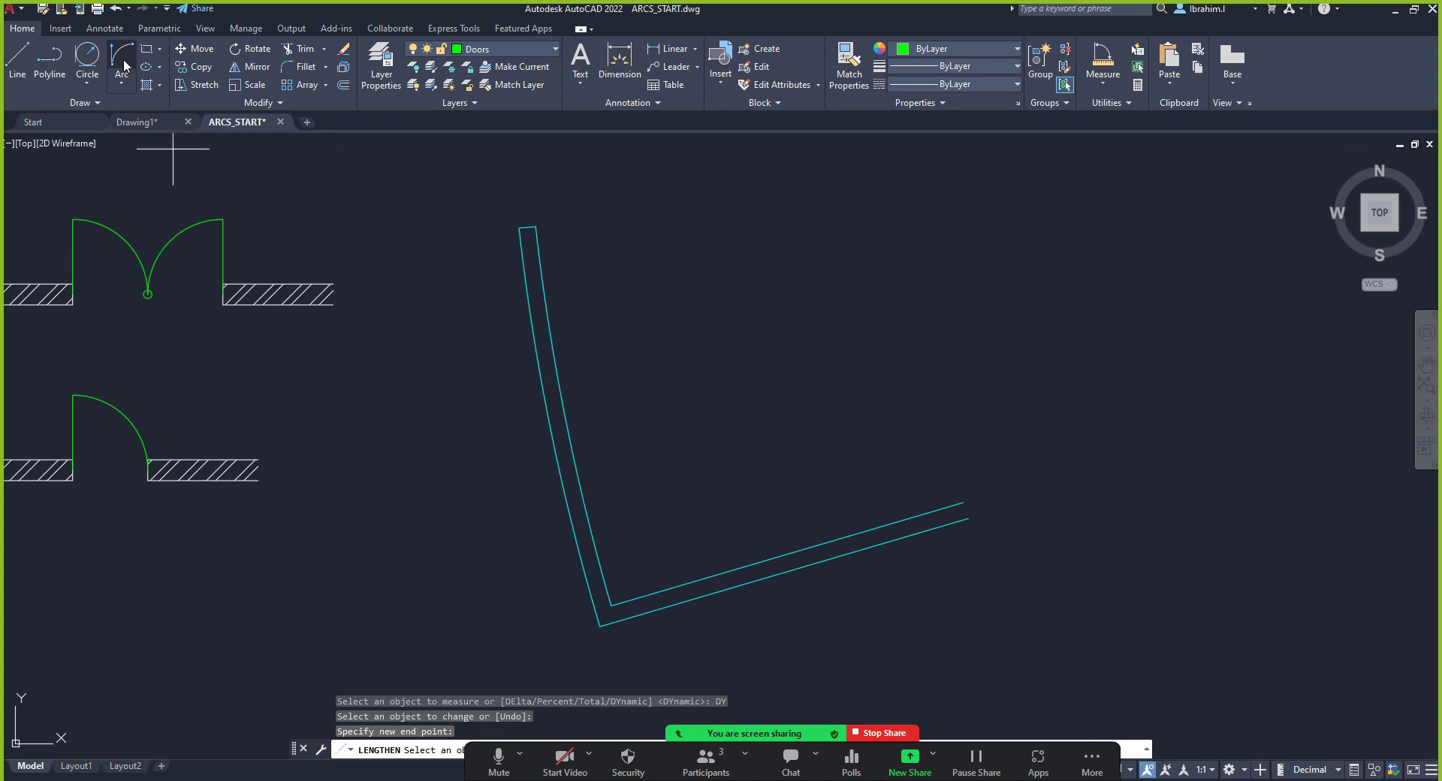
click(820, 383)
click(853, 253)
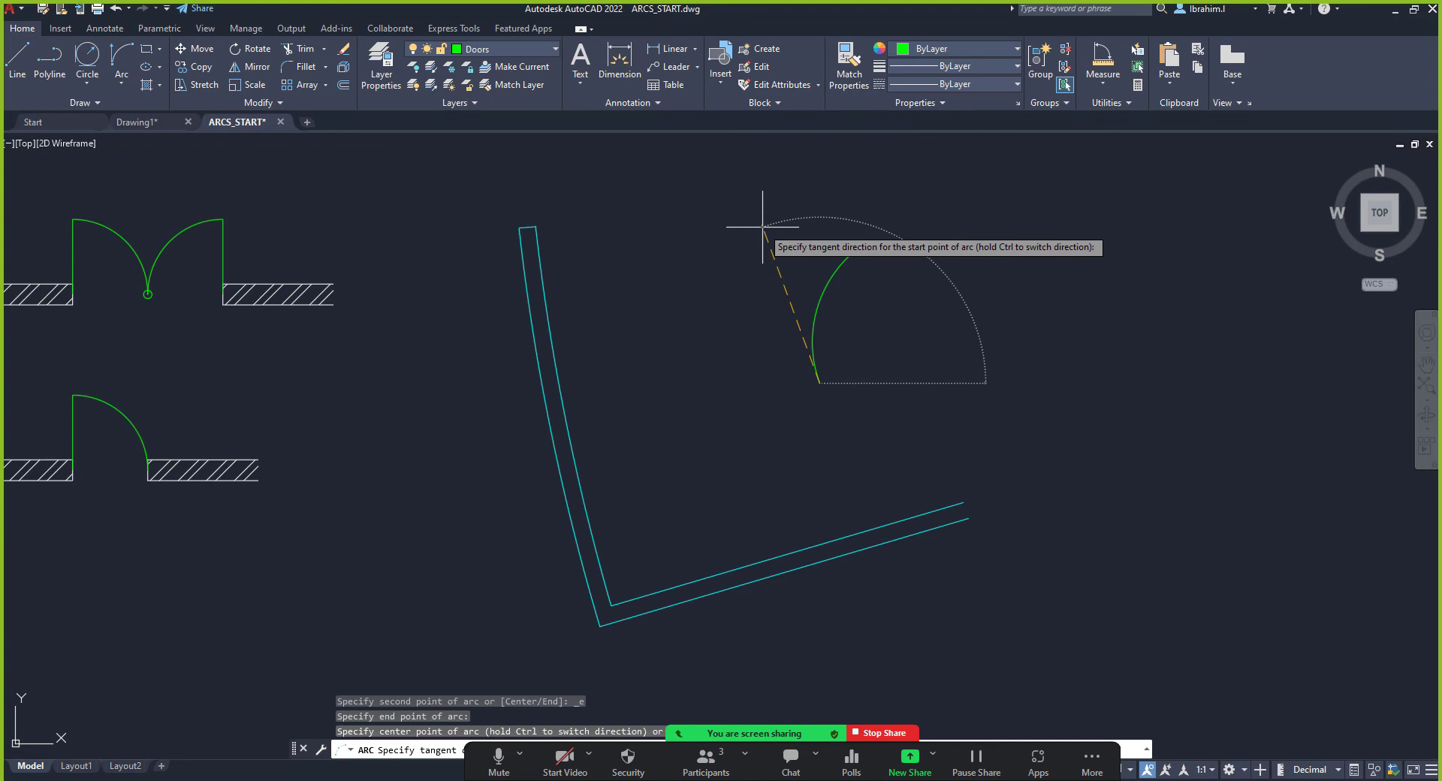
key(Escape)
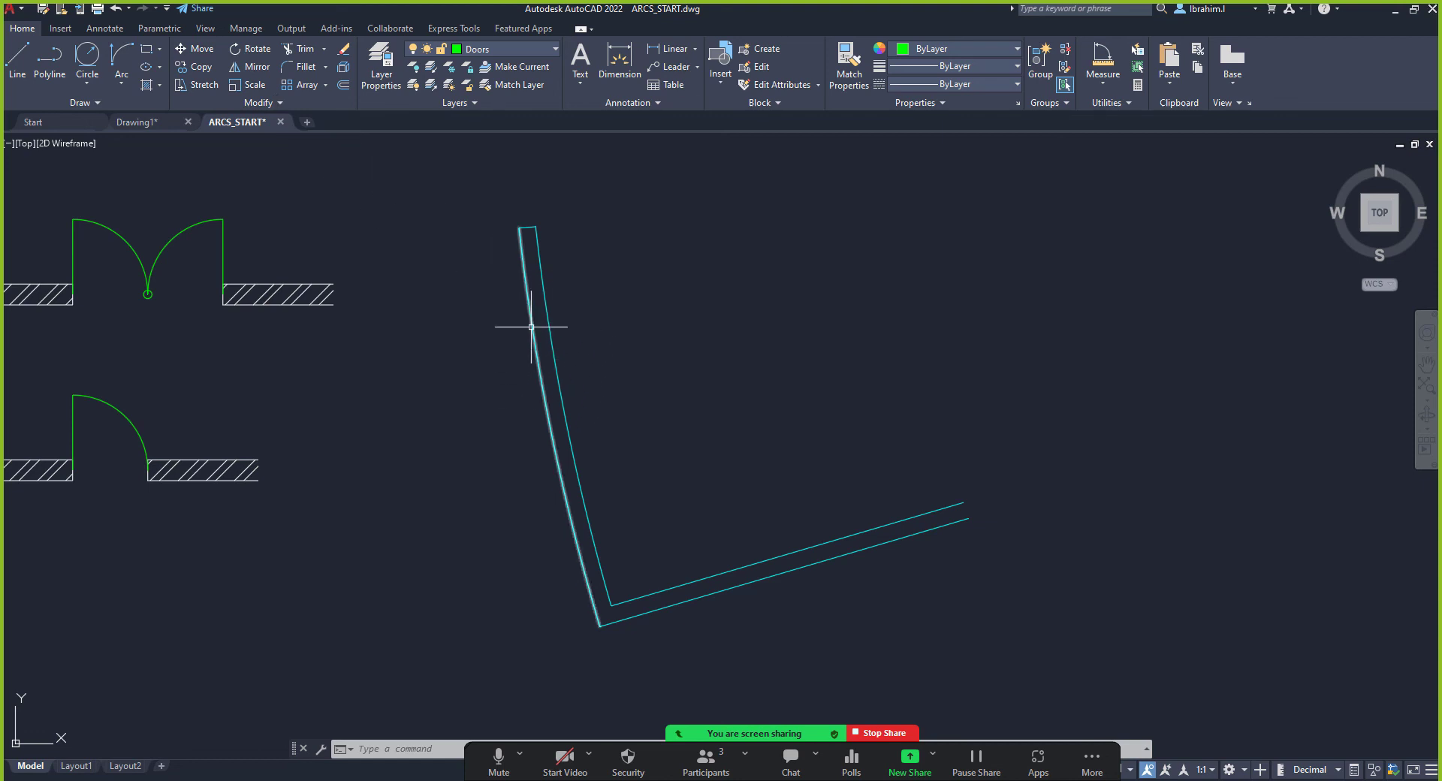
Undo the lengthening of the outer cyan arc
scroll(675, 411, down, 2)
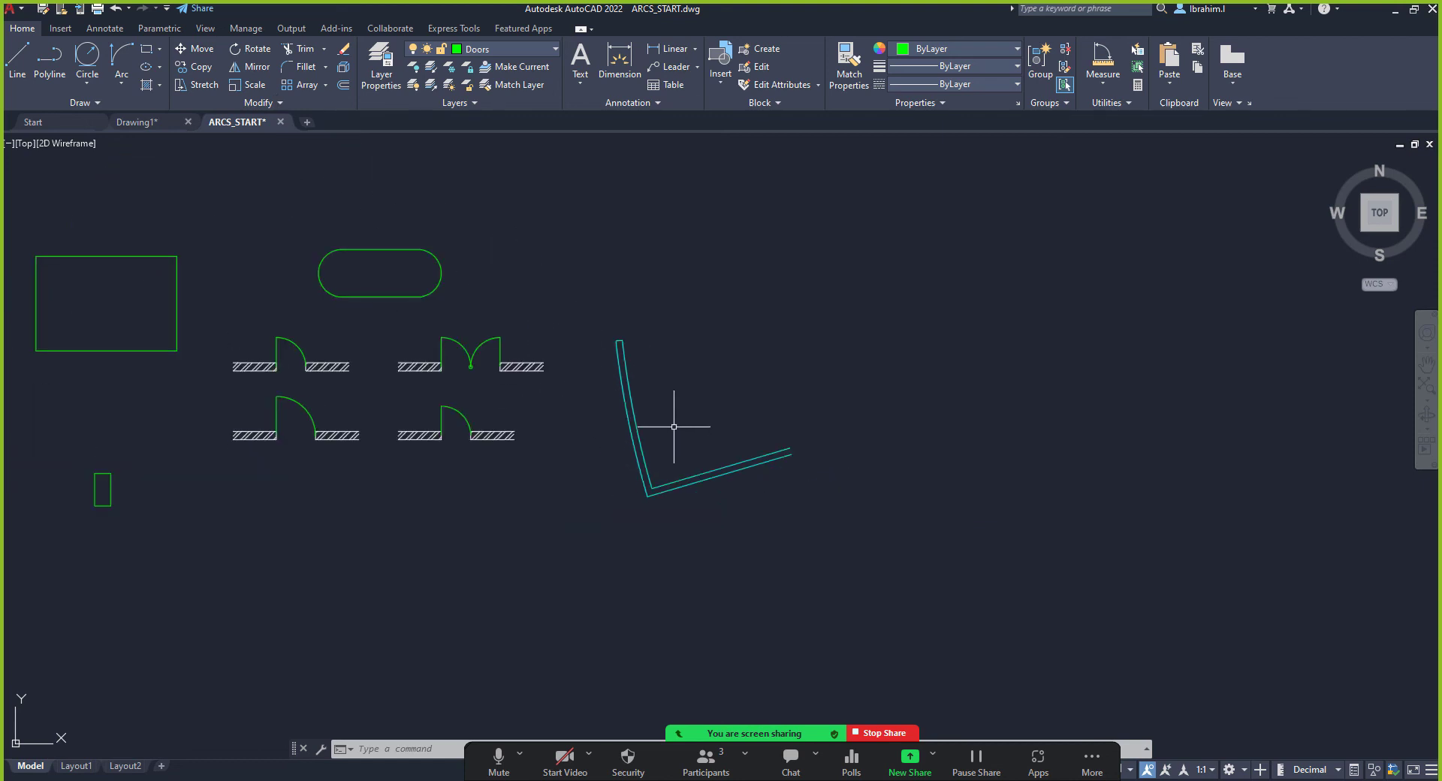
scroll(672, 424, up, 1)
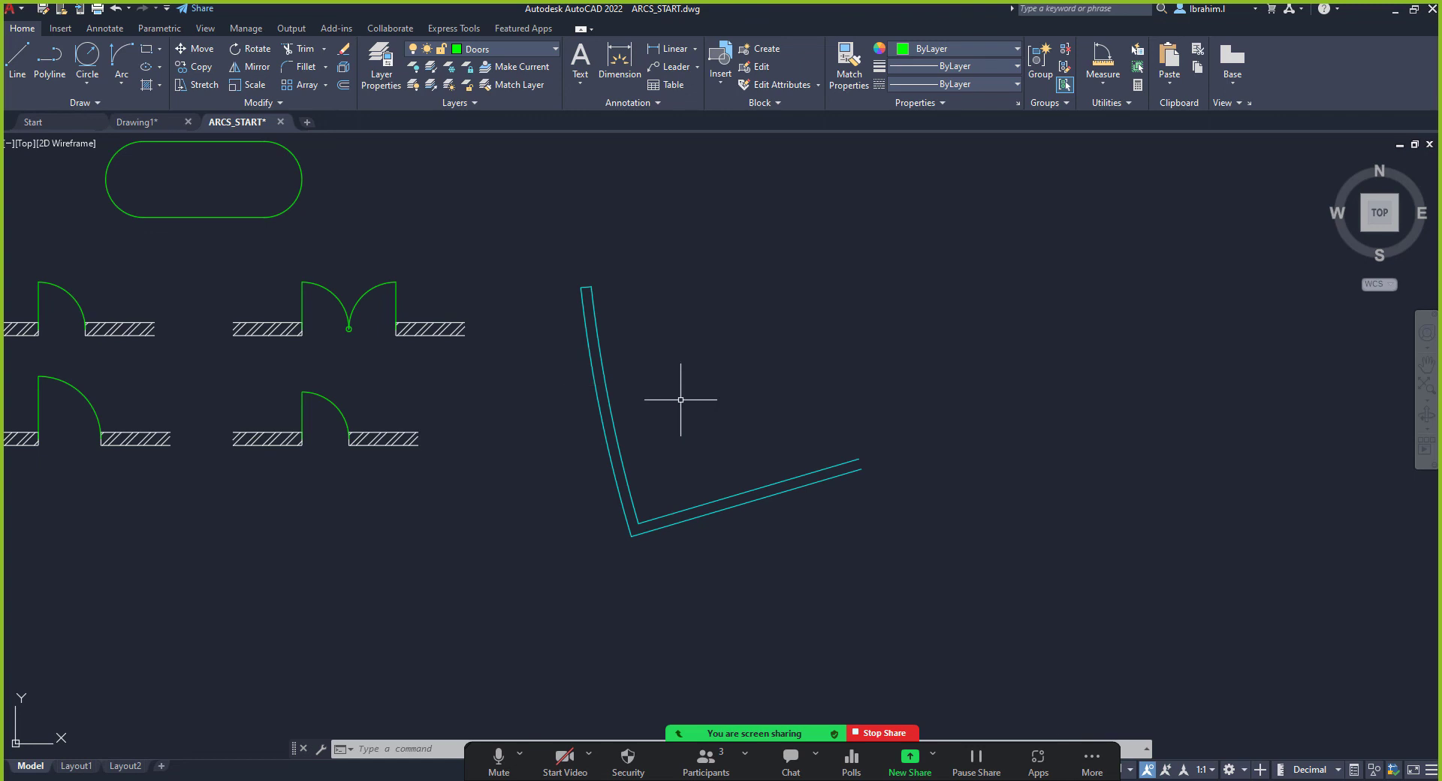
scroll(681, 399, up, 2)
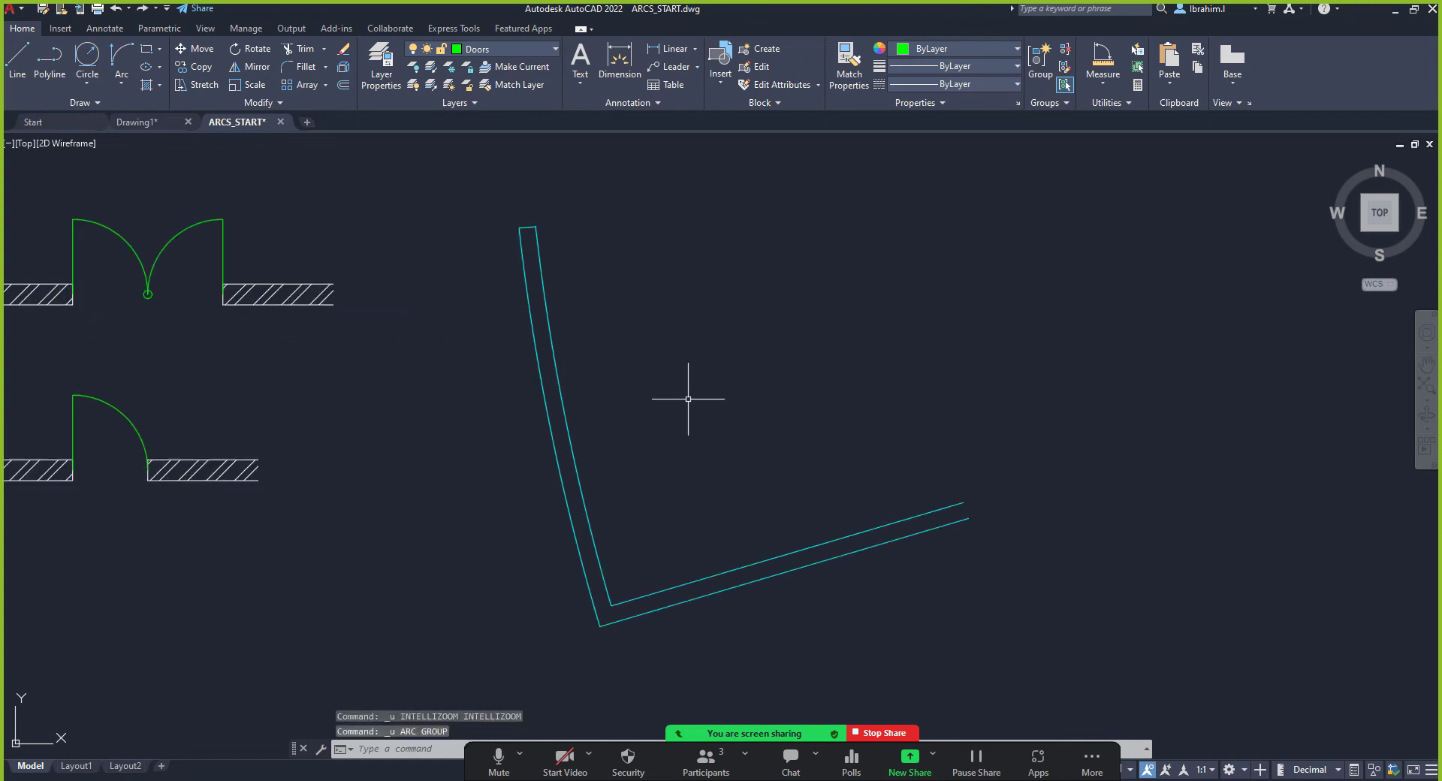
key(ctrl+z)
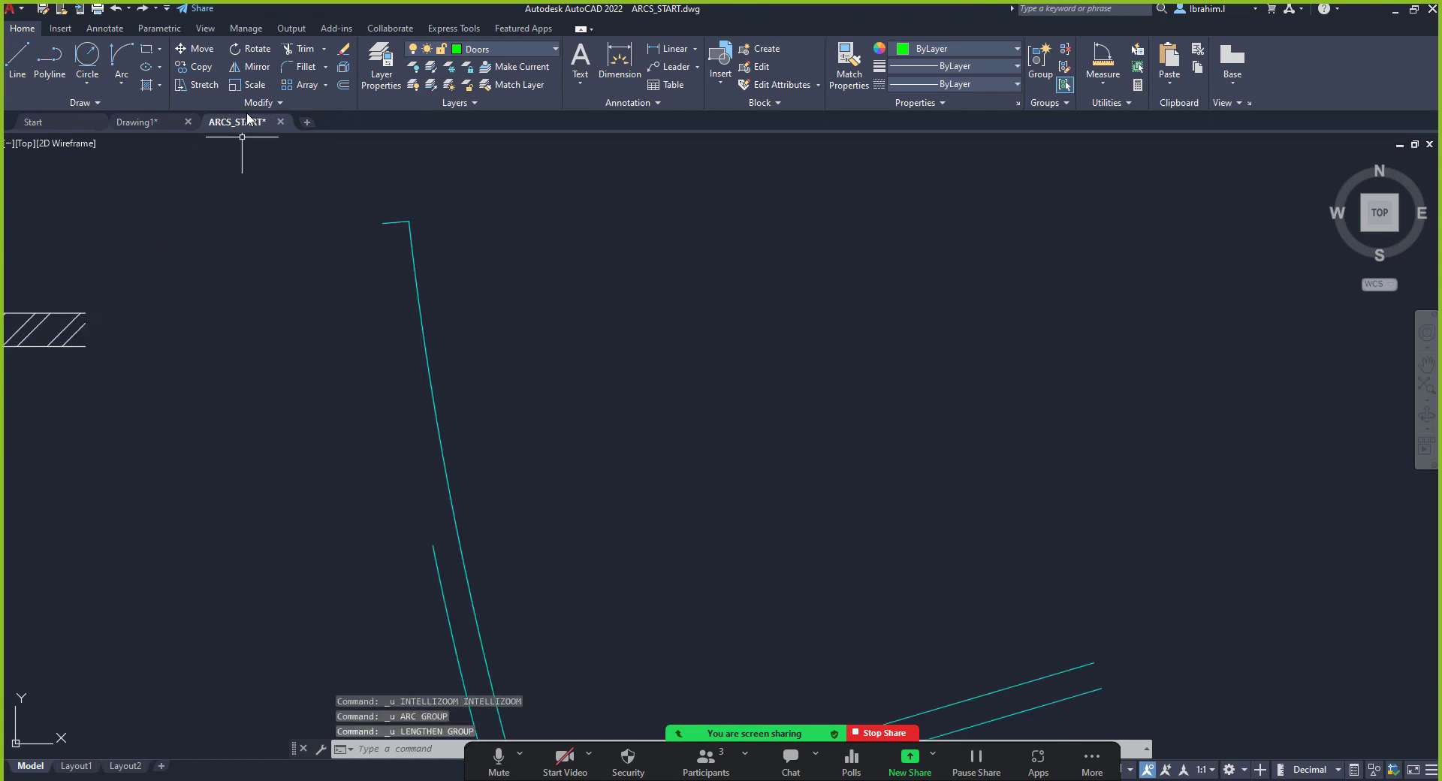
scroll(447, 574, down, 5)
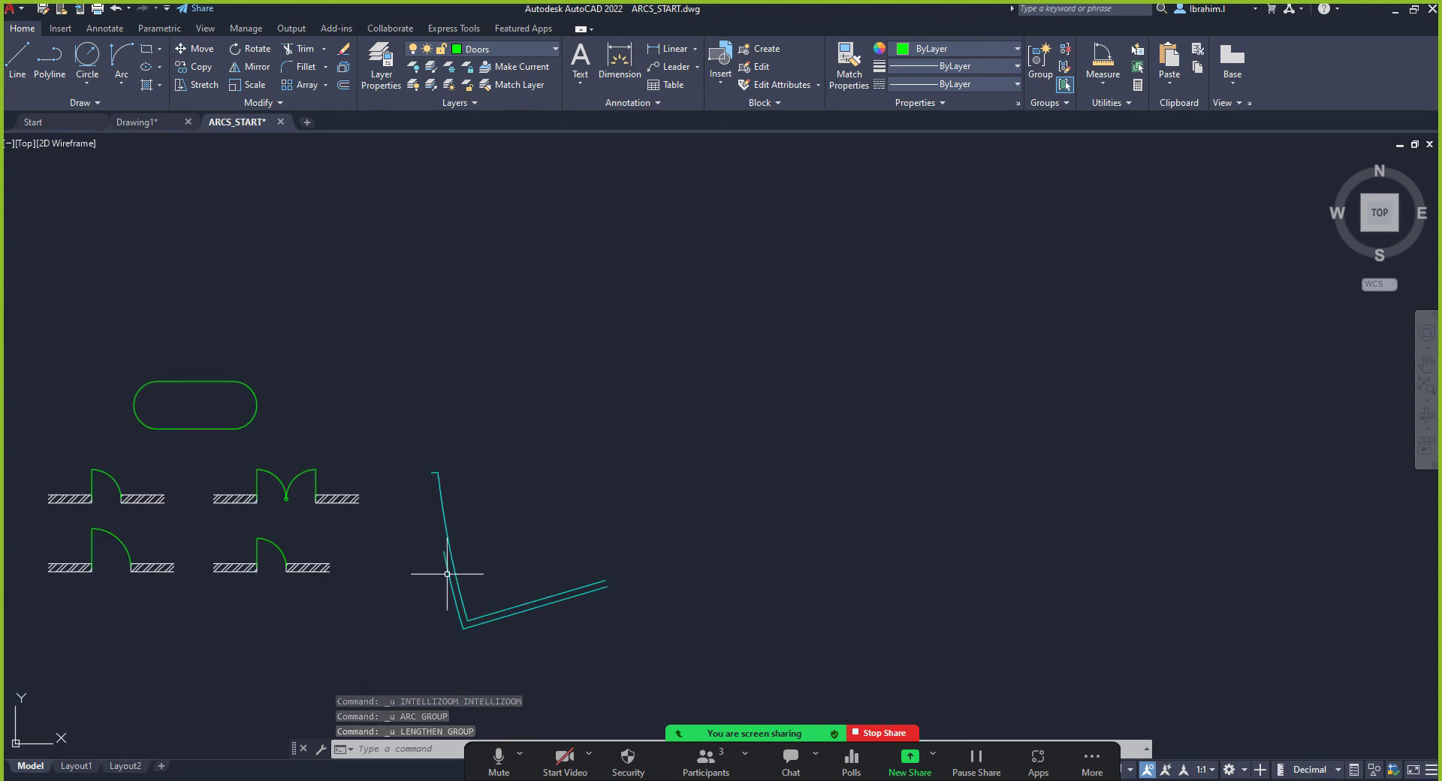
Lengthen the shorter outer cyan arc dynamically from its upper end to the free end of the short line, closing the outline's top
scroll(447, 574, up, 4)
click(467, 583)
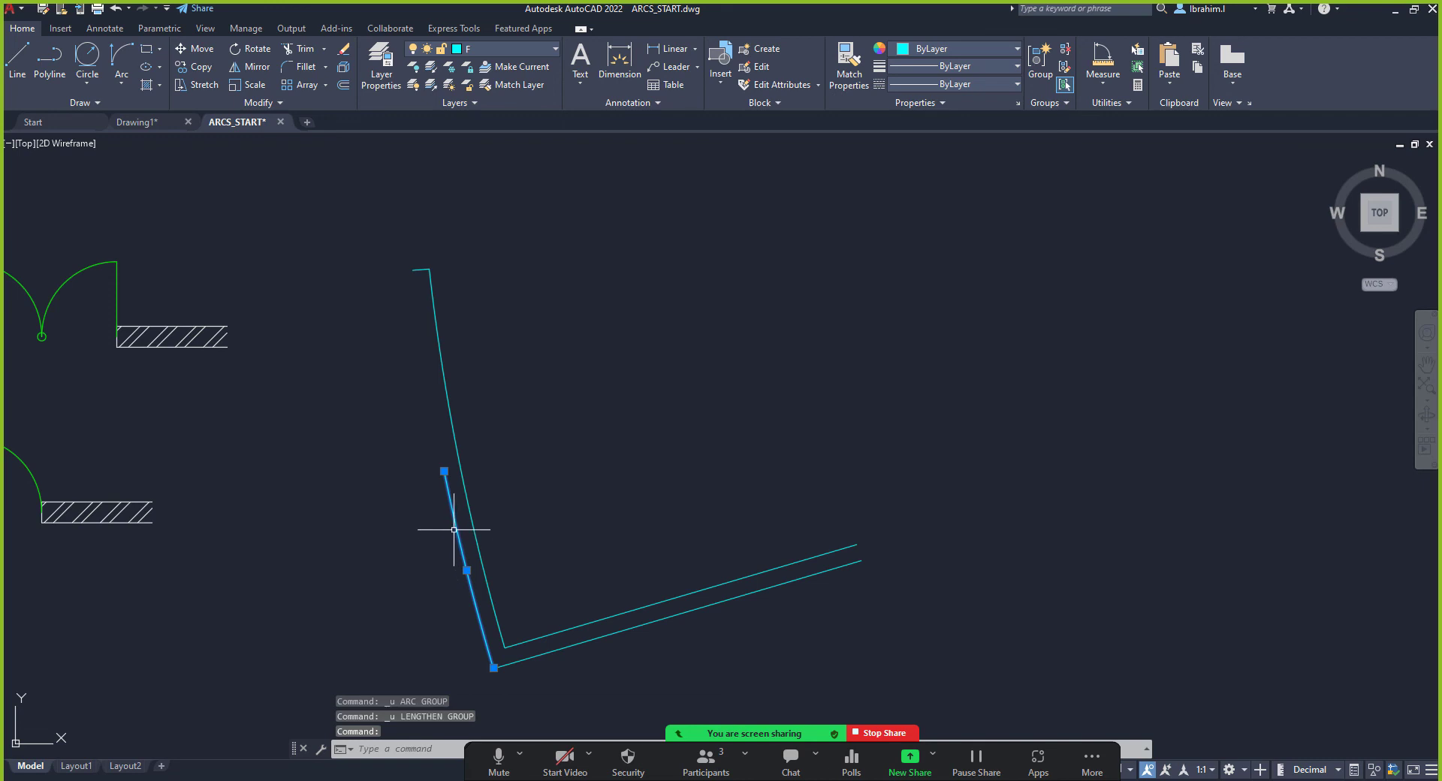
scroll(399, 280, up, 4)
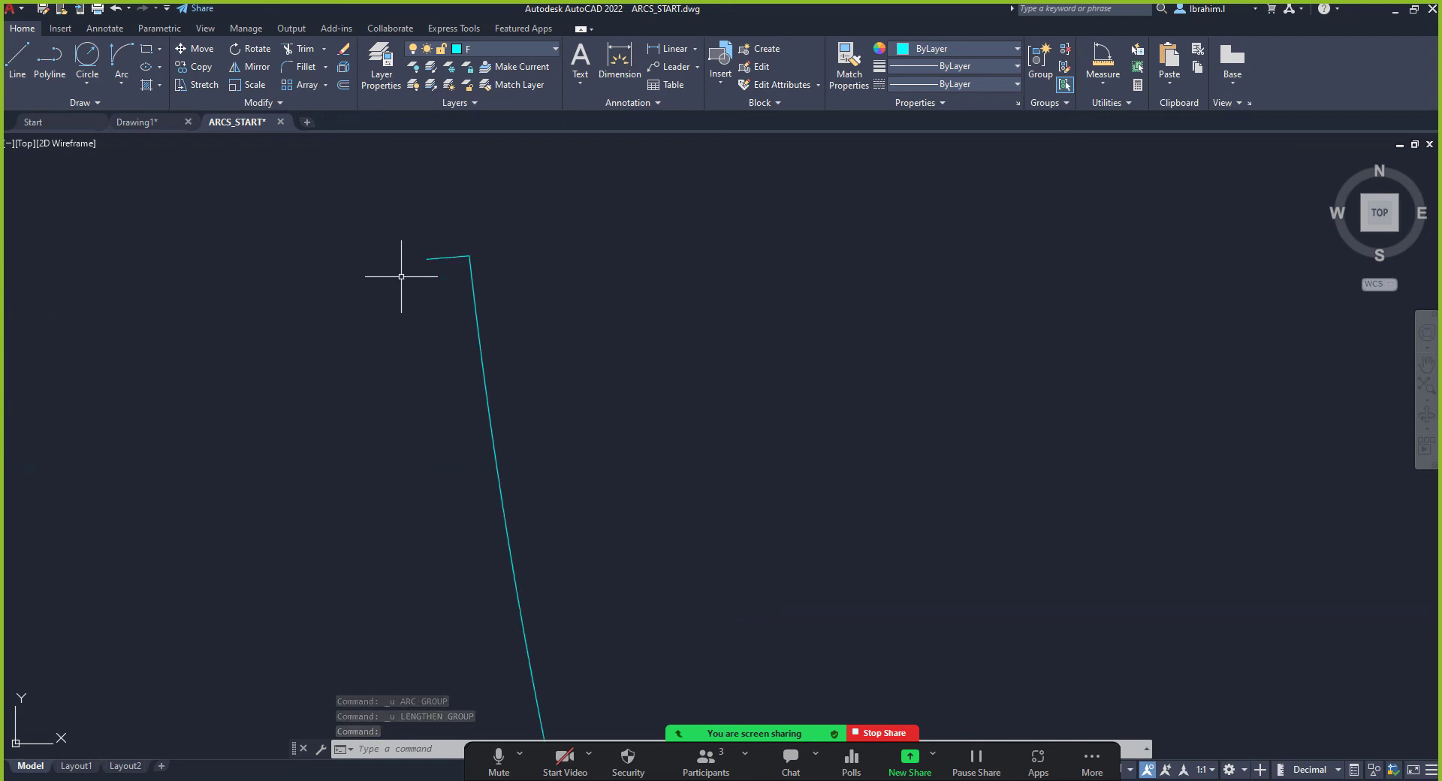
scroll(426, 281, down, 2)
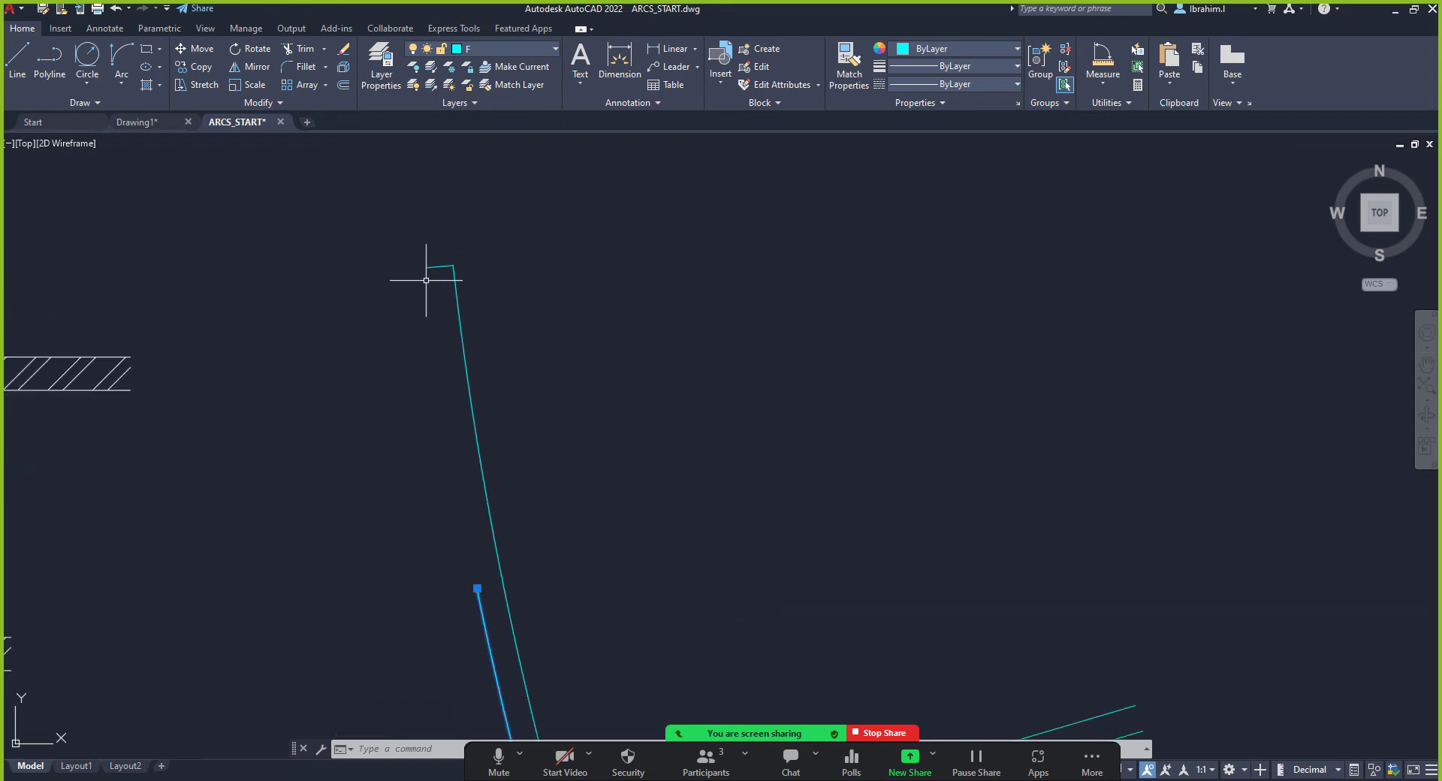
click(282, 103)
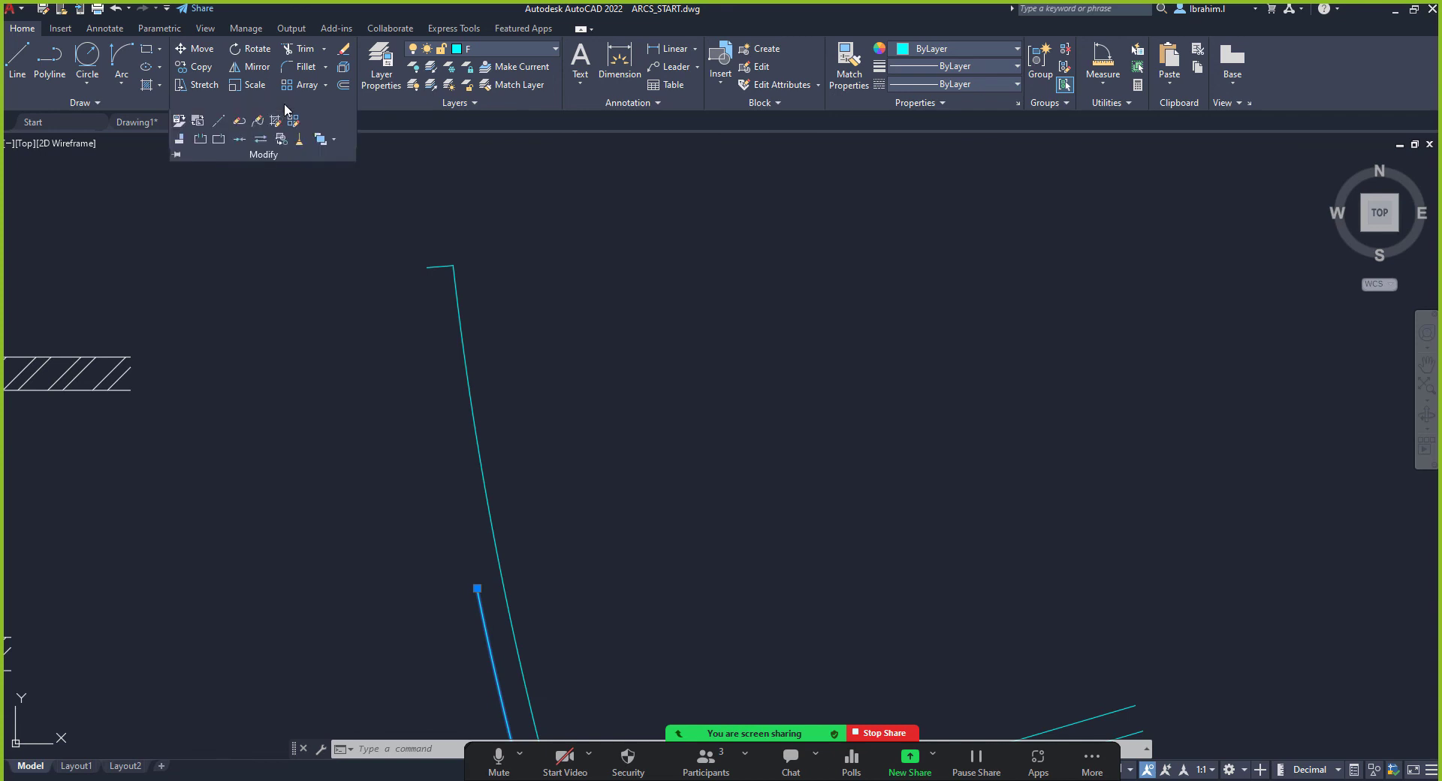
click(220, 121)
scroll(545, 385, down, 2)
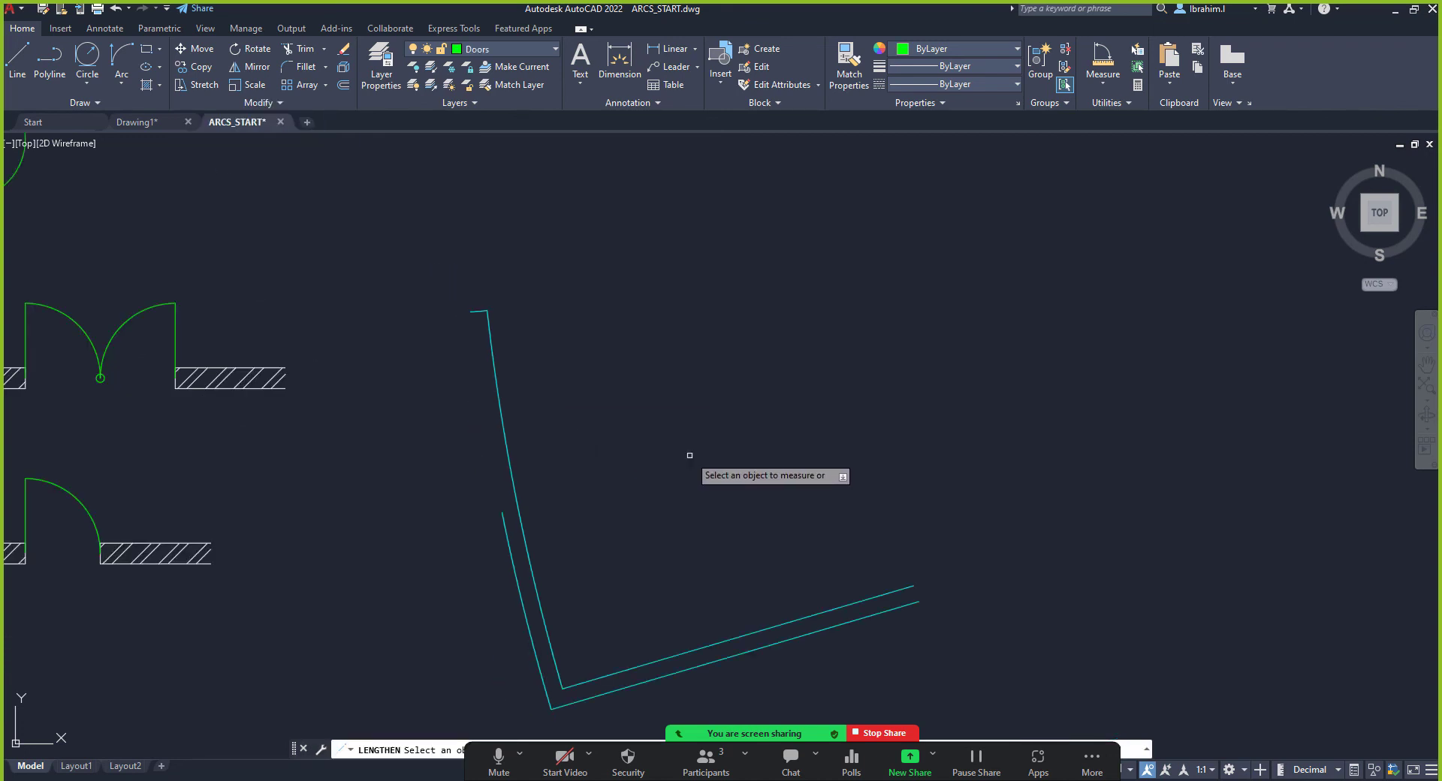
click(679, 734)
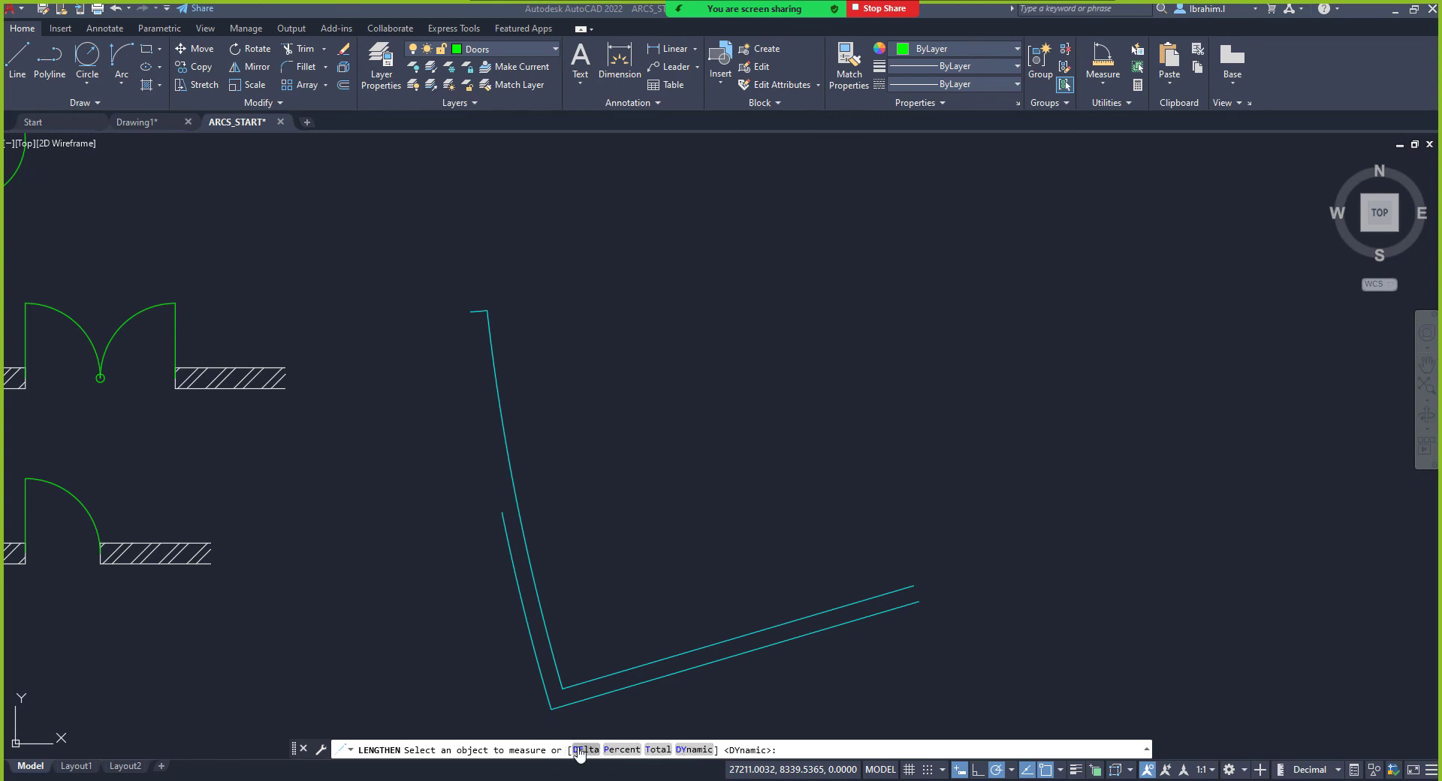
right_click(660, 278)
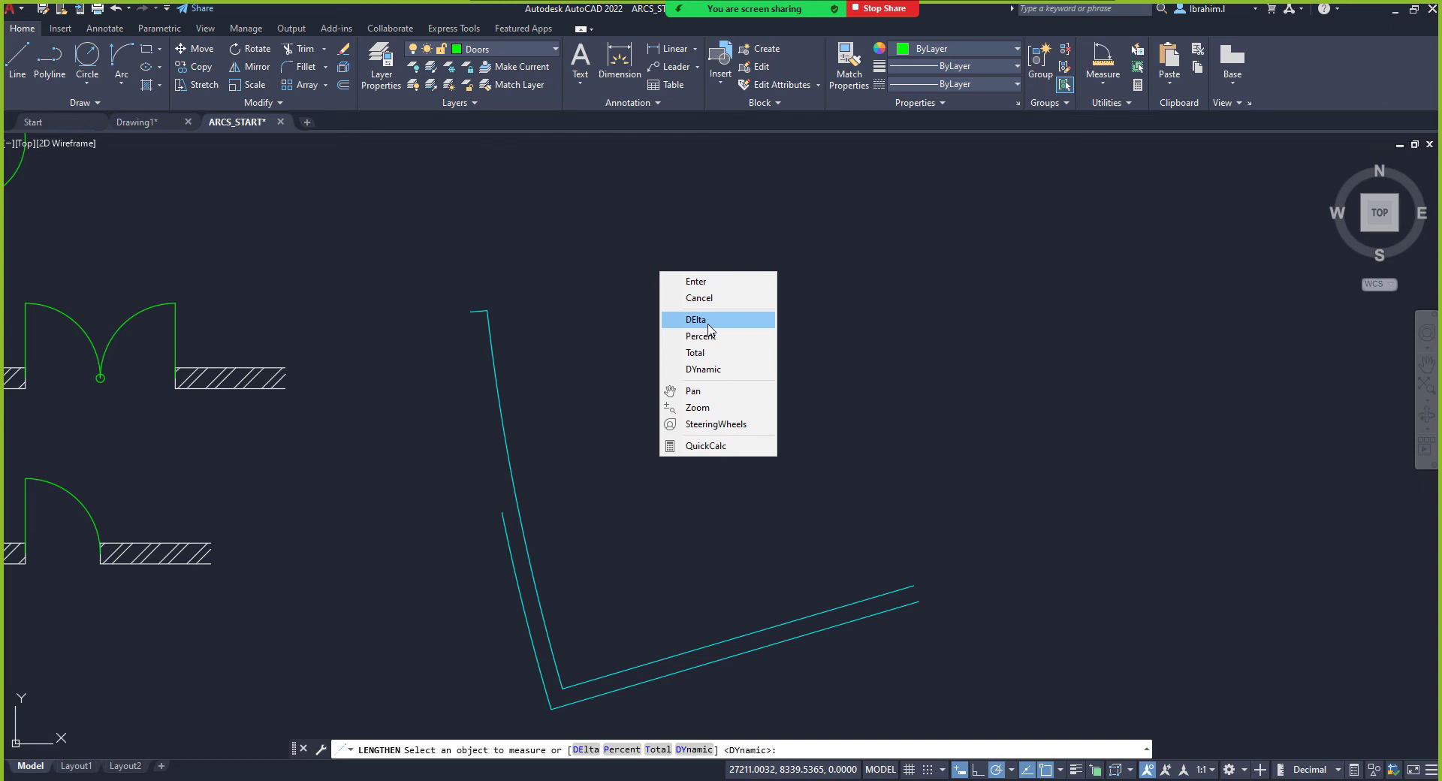
click(706, 369)
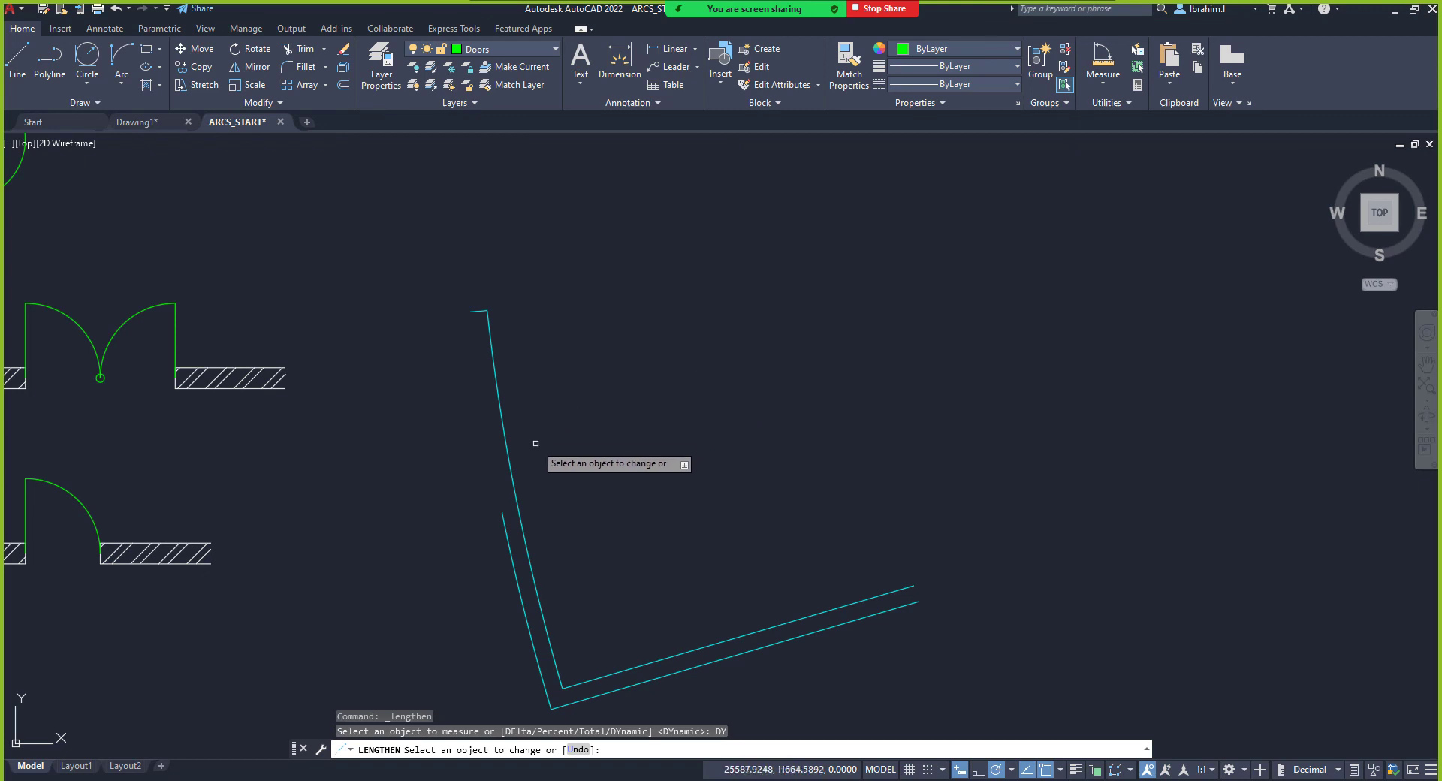
scroll(503, 519, up, 2)
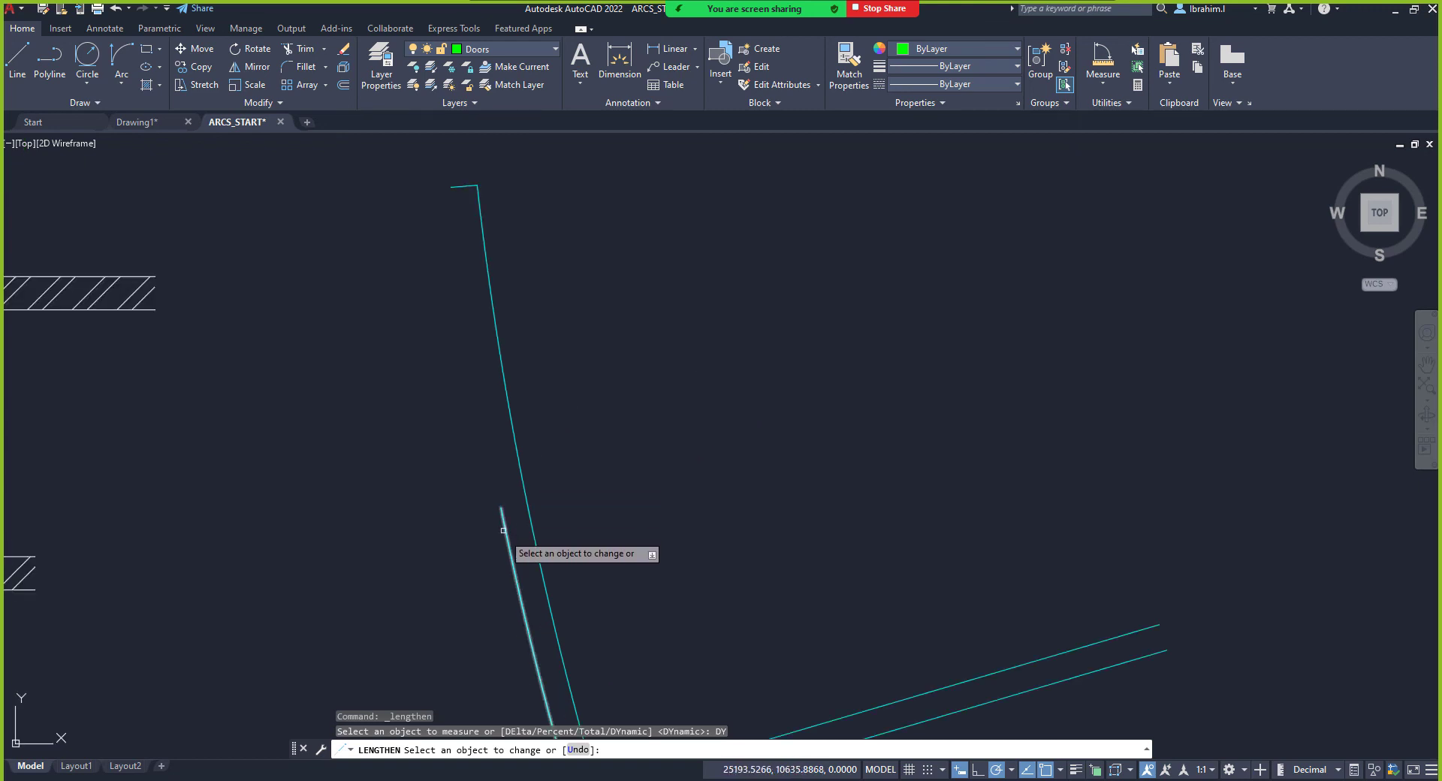
scroll(548, 487, down, 3)
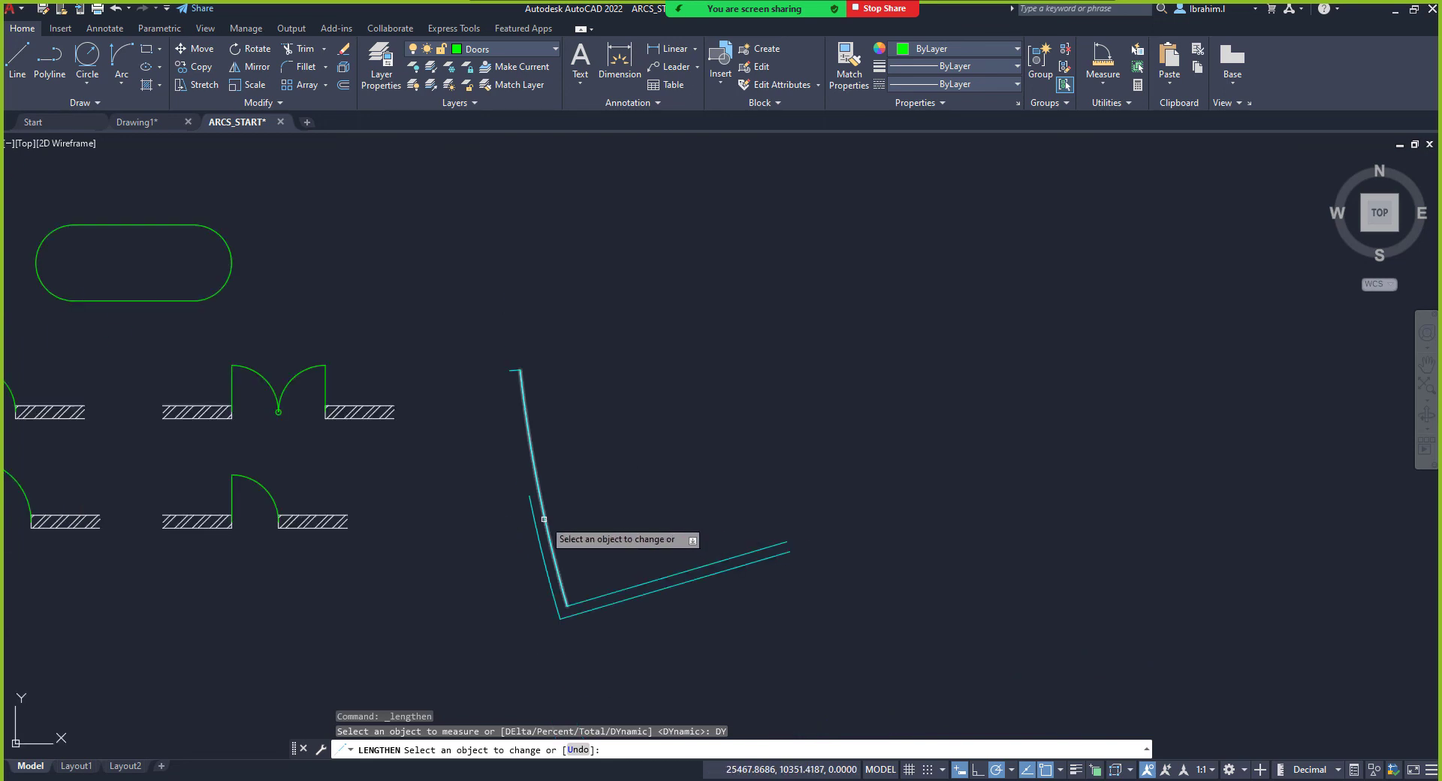
scroll(548, 487, up, 3)
click(550, 489)
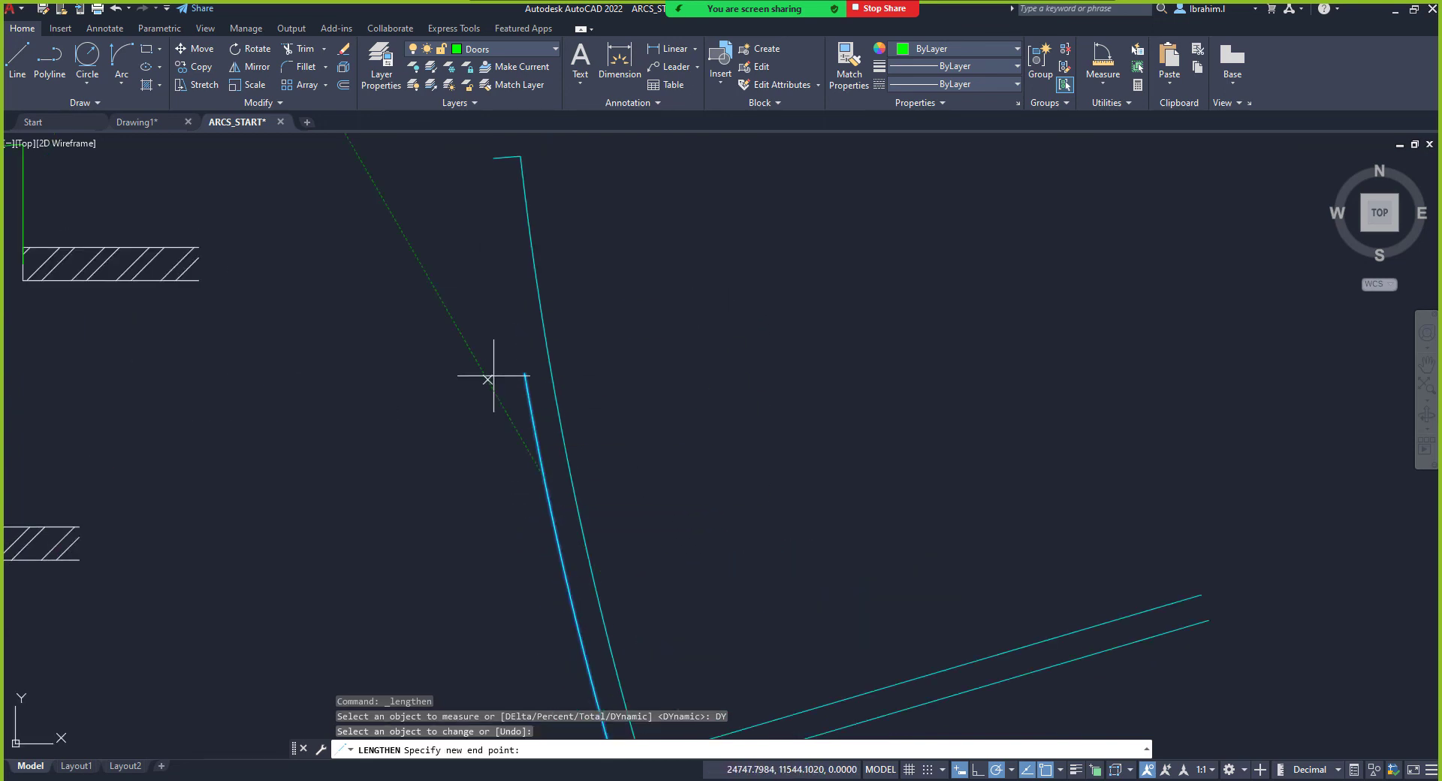
scroll(476, 338, down, 2)
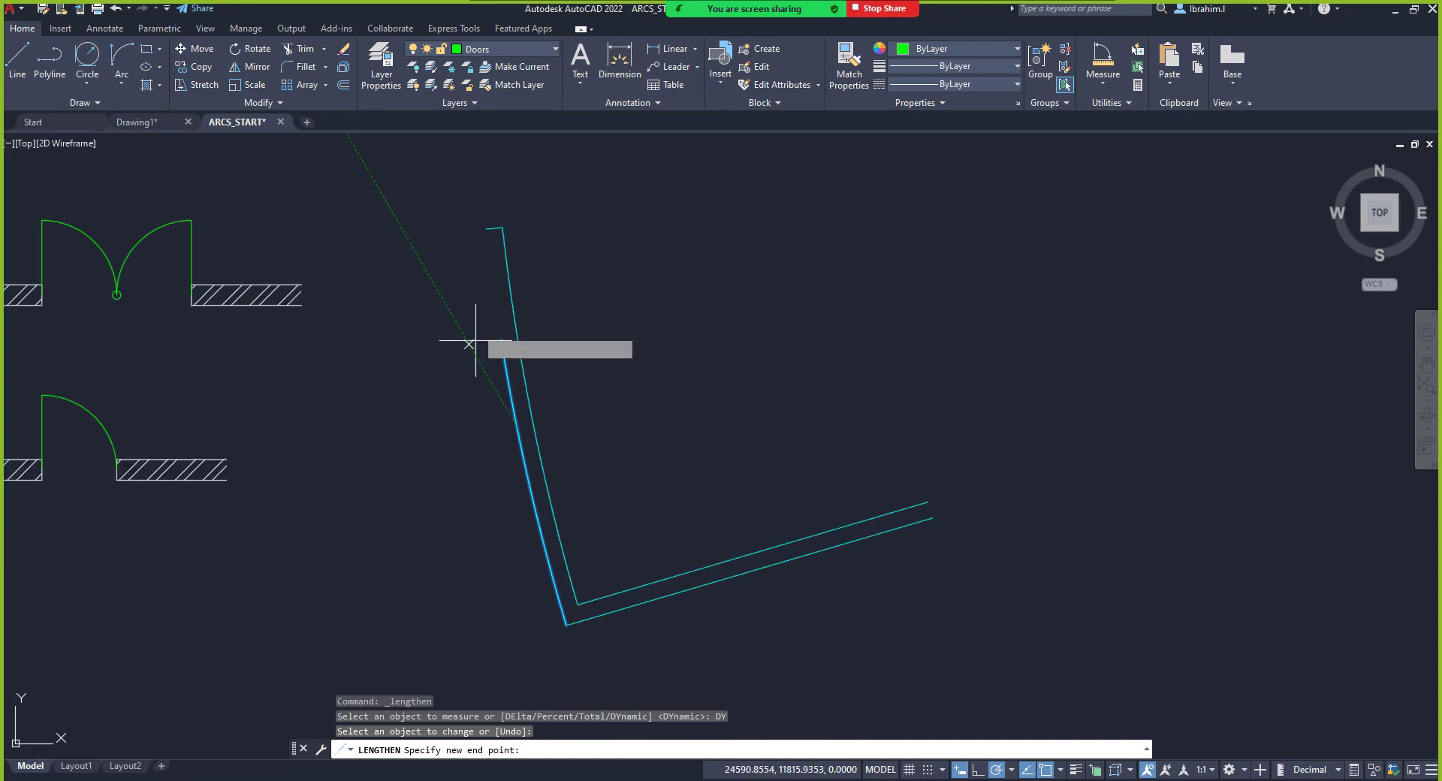
scroll(488, 232, up, 2)
scroll(476, 298, down, 2)
scroll(476, 299, up, 2)
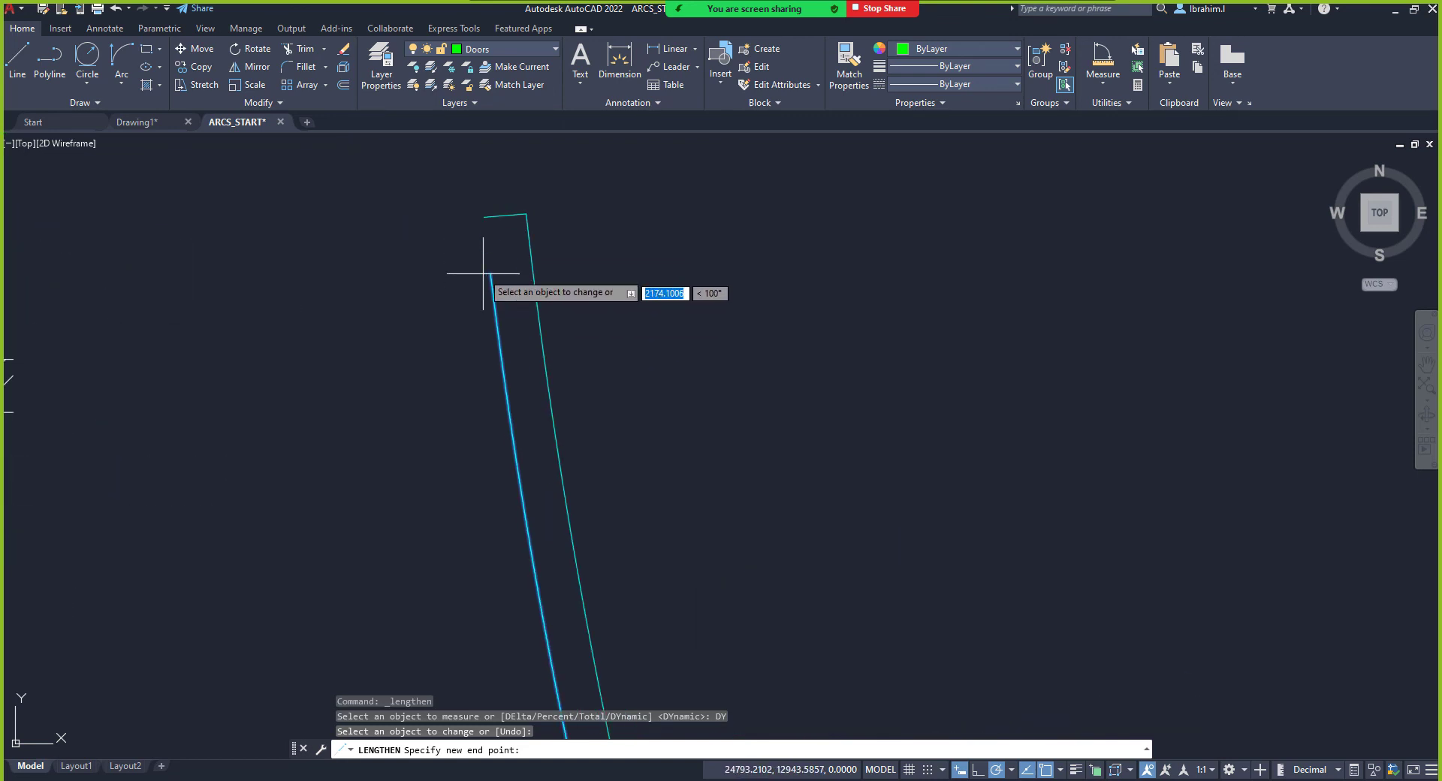
click(485, 217)
scroll(518, 300, down, 3)
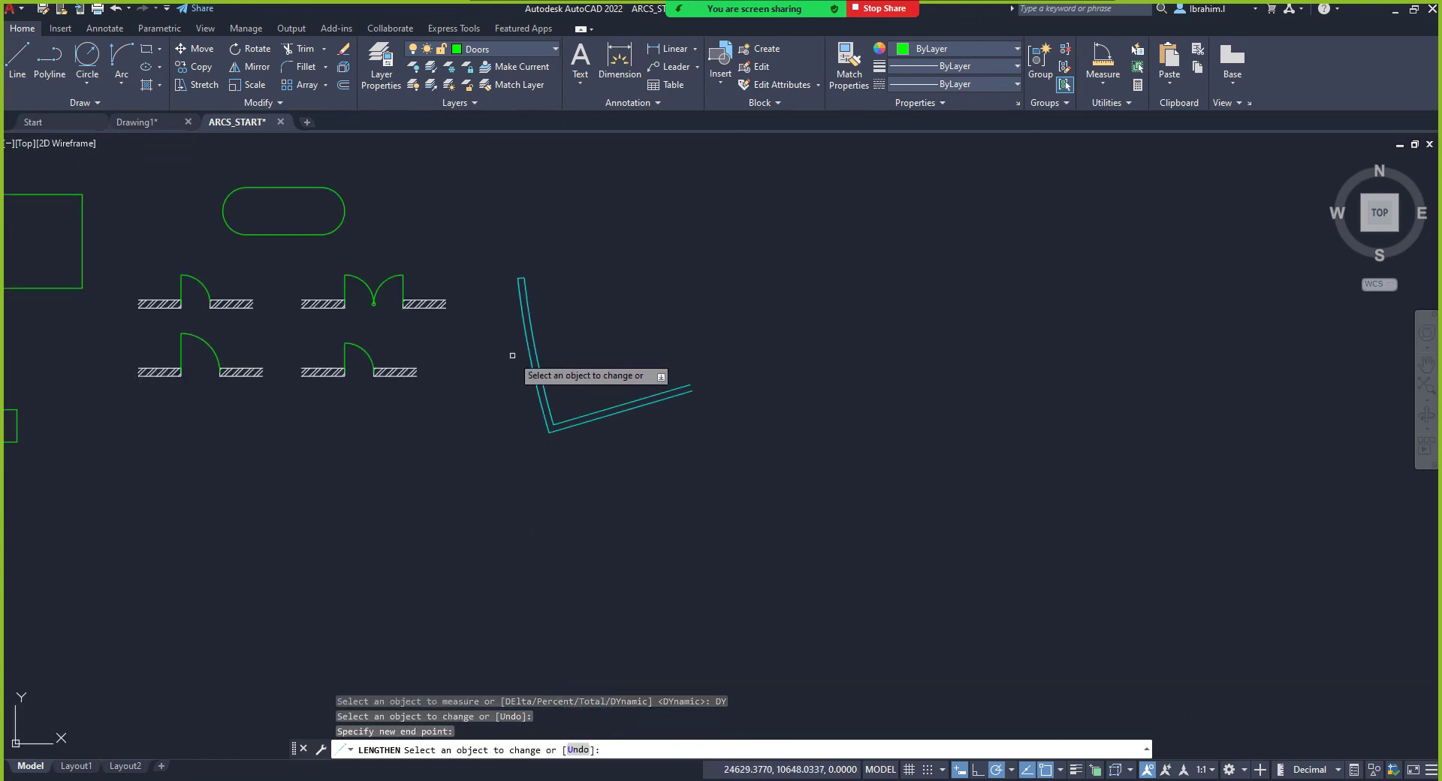
scroll(677, 406, up, 2)
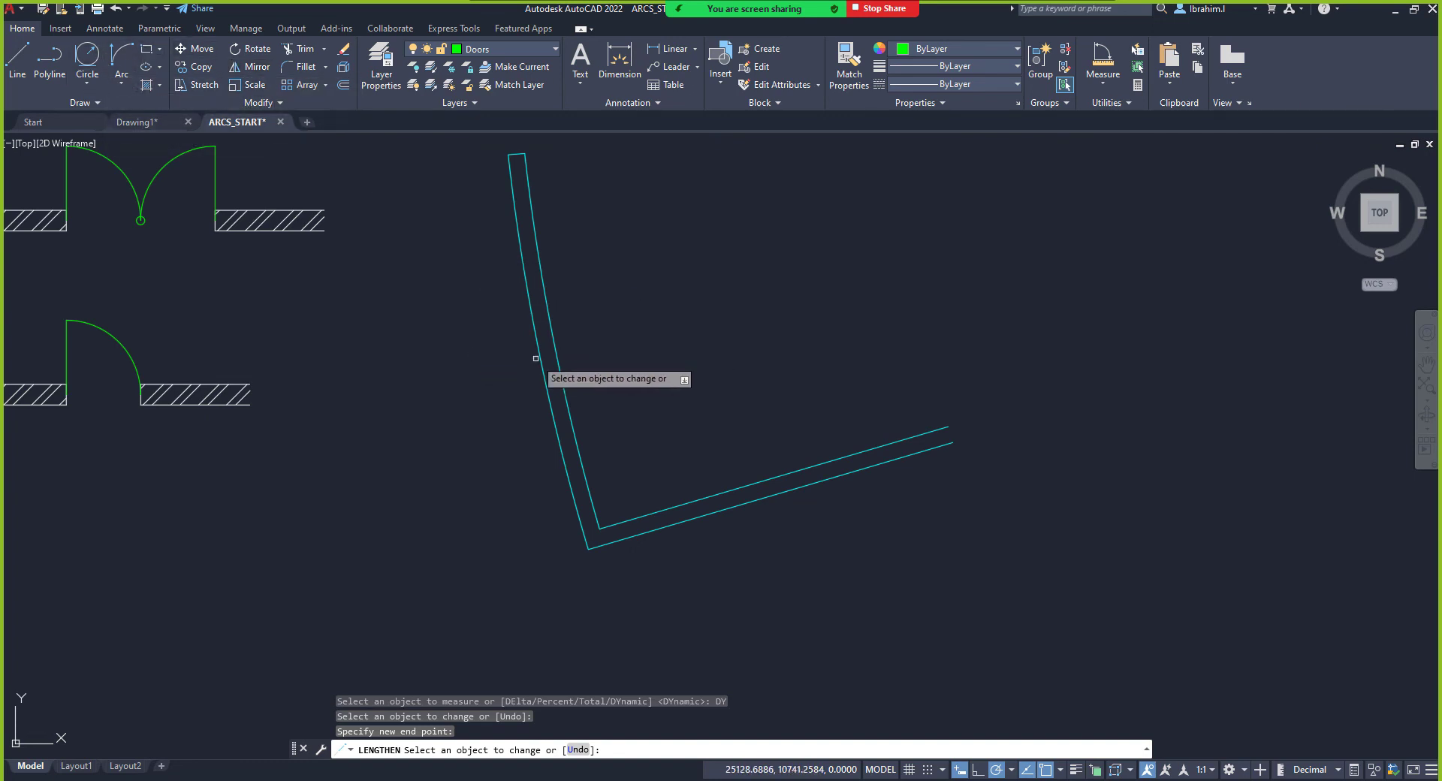
Draw a three-point arc bulging upward in the empty area east of the cyan curves, above the sloping double line
click(121, 83)
click(152, 110)
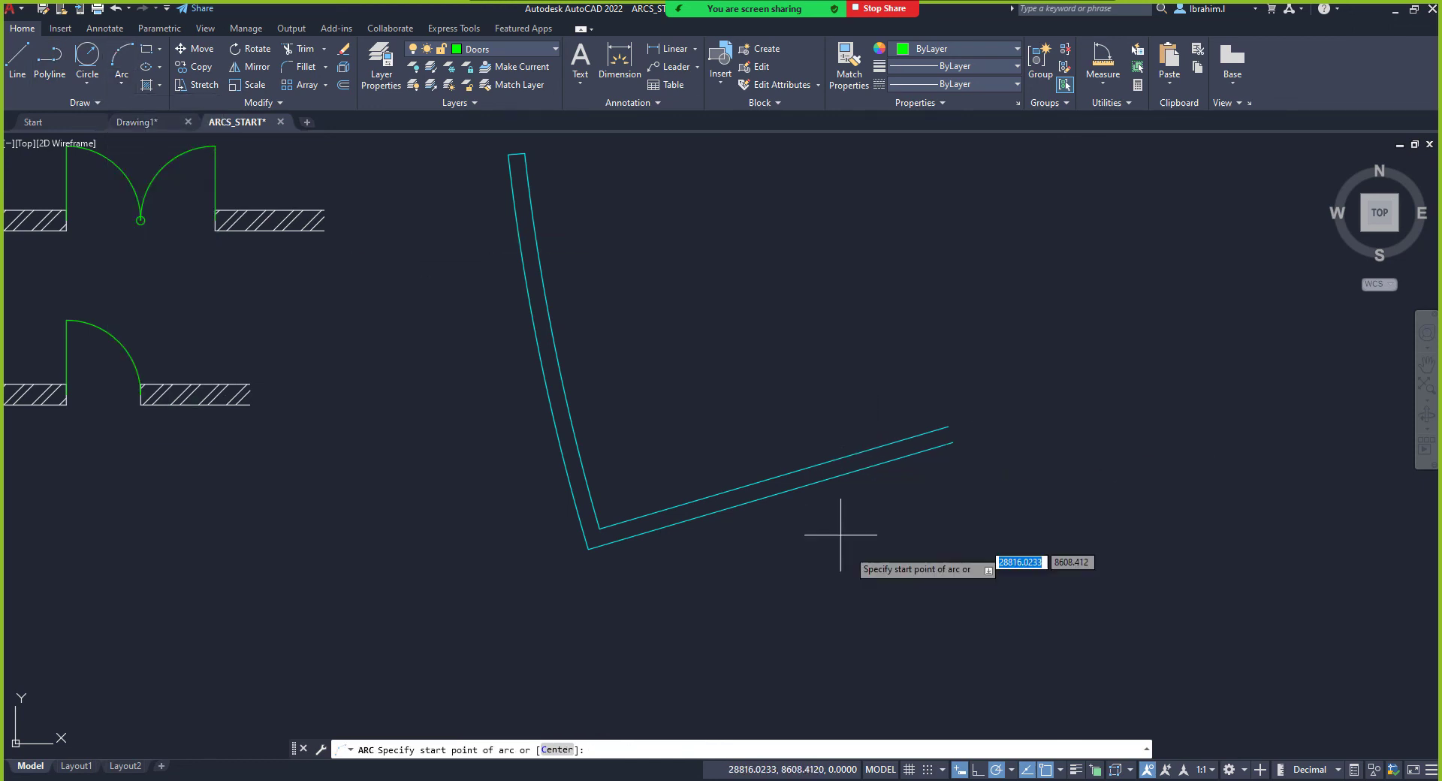
click(741, 340)
click(916, 256)
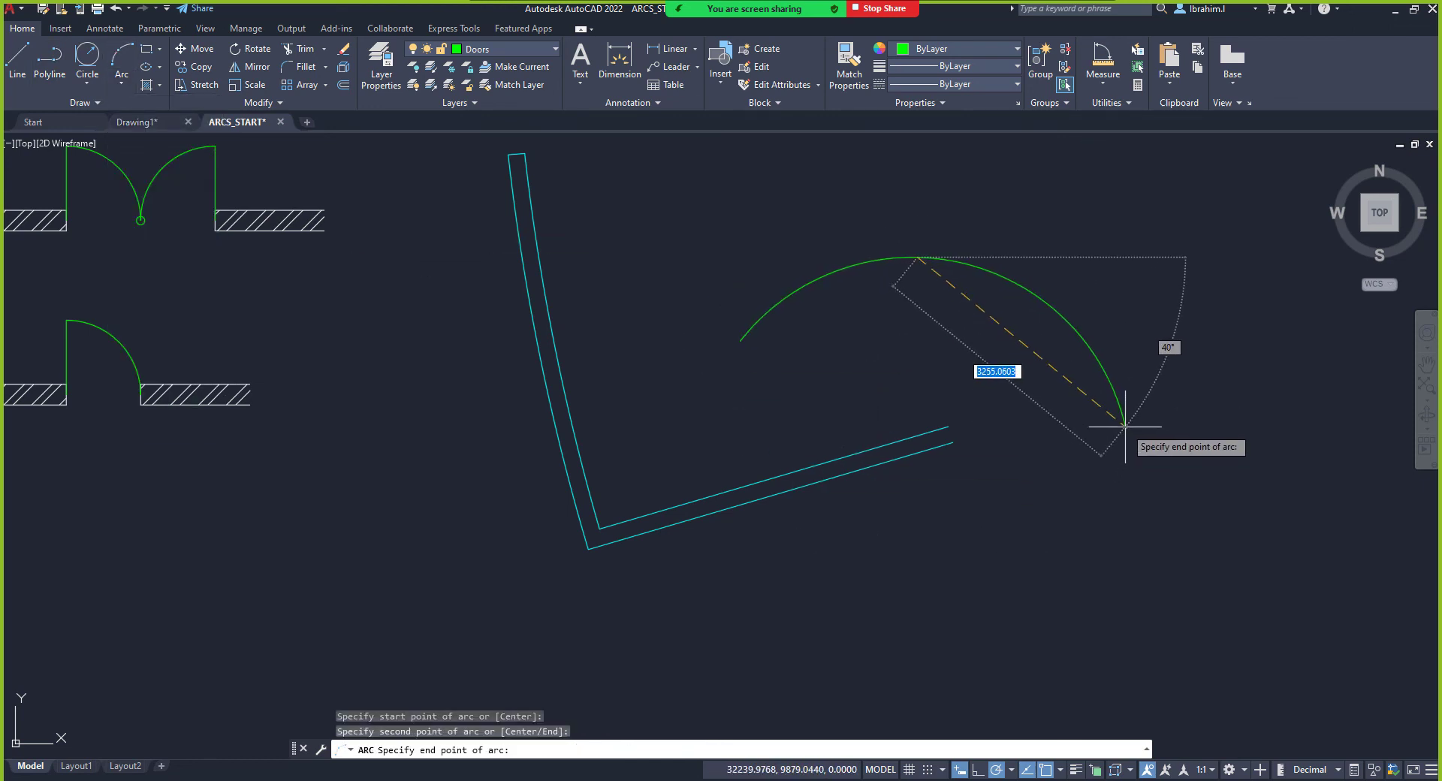
click(1128, 412)
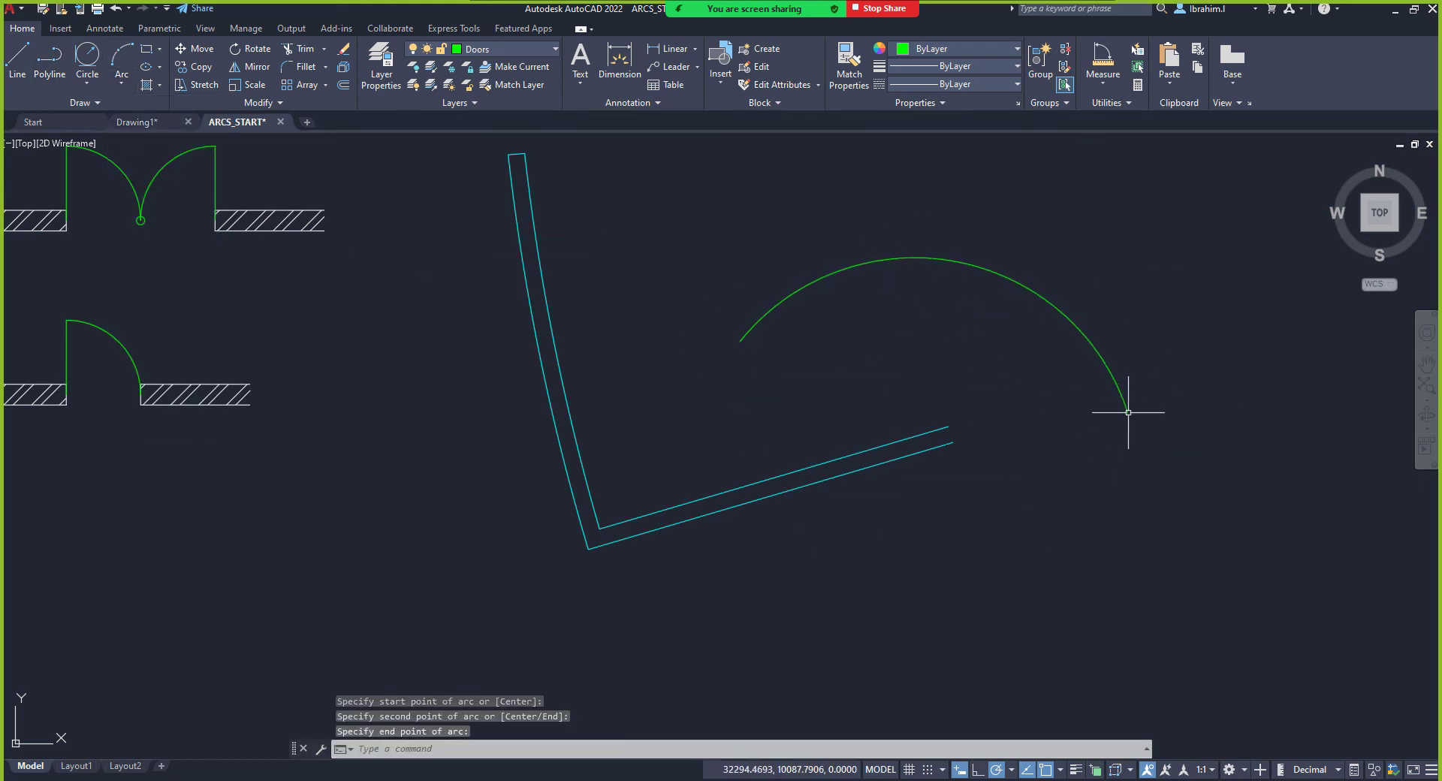
Lengthen the green three-point arc dynamically from its lower east end around to near its west end, leaving a small gap
click(255, 102)
click(219, 125)
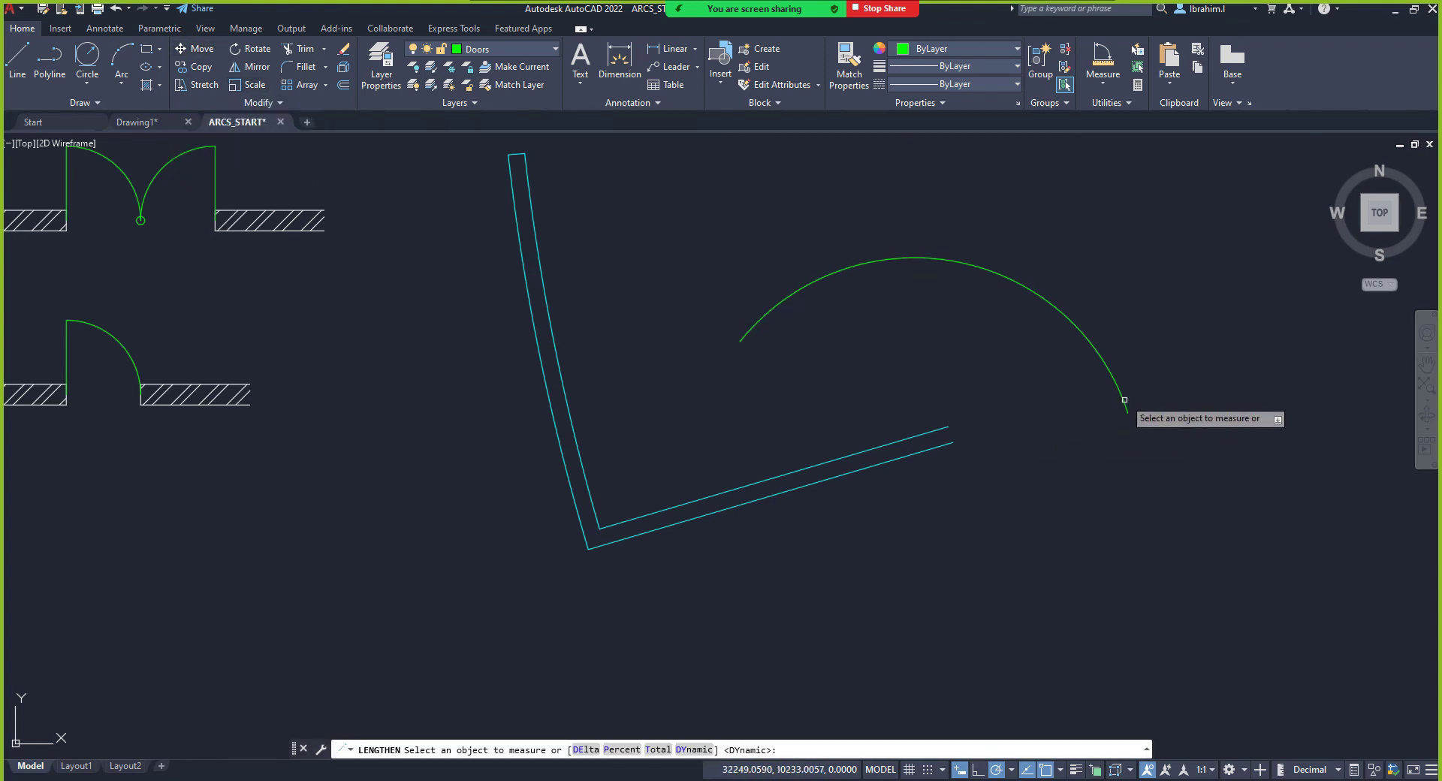
right_click(753, 561)
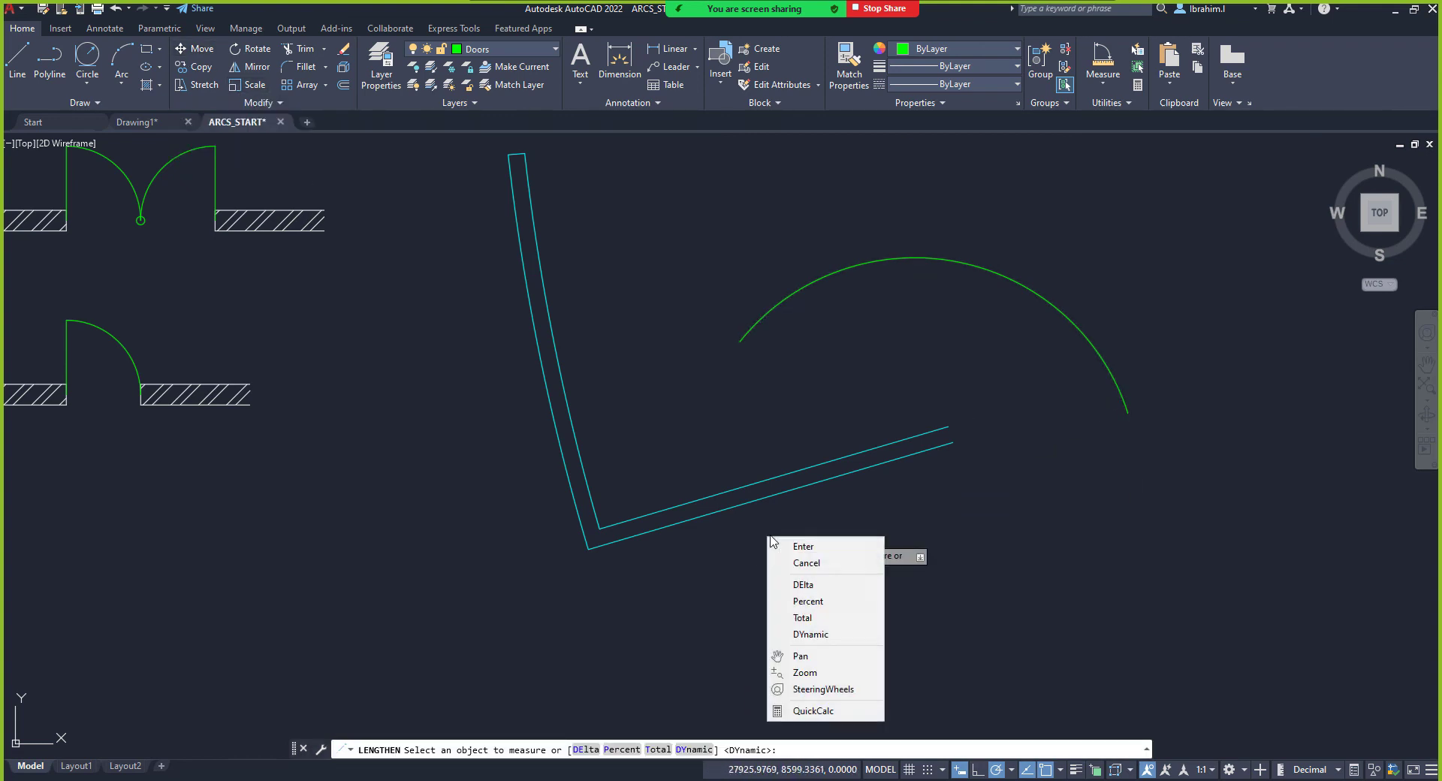
click(785, 636)
click(1120, 382)
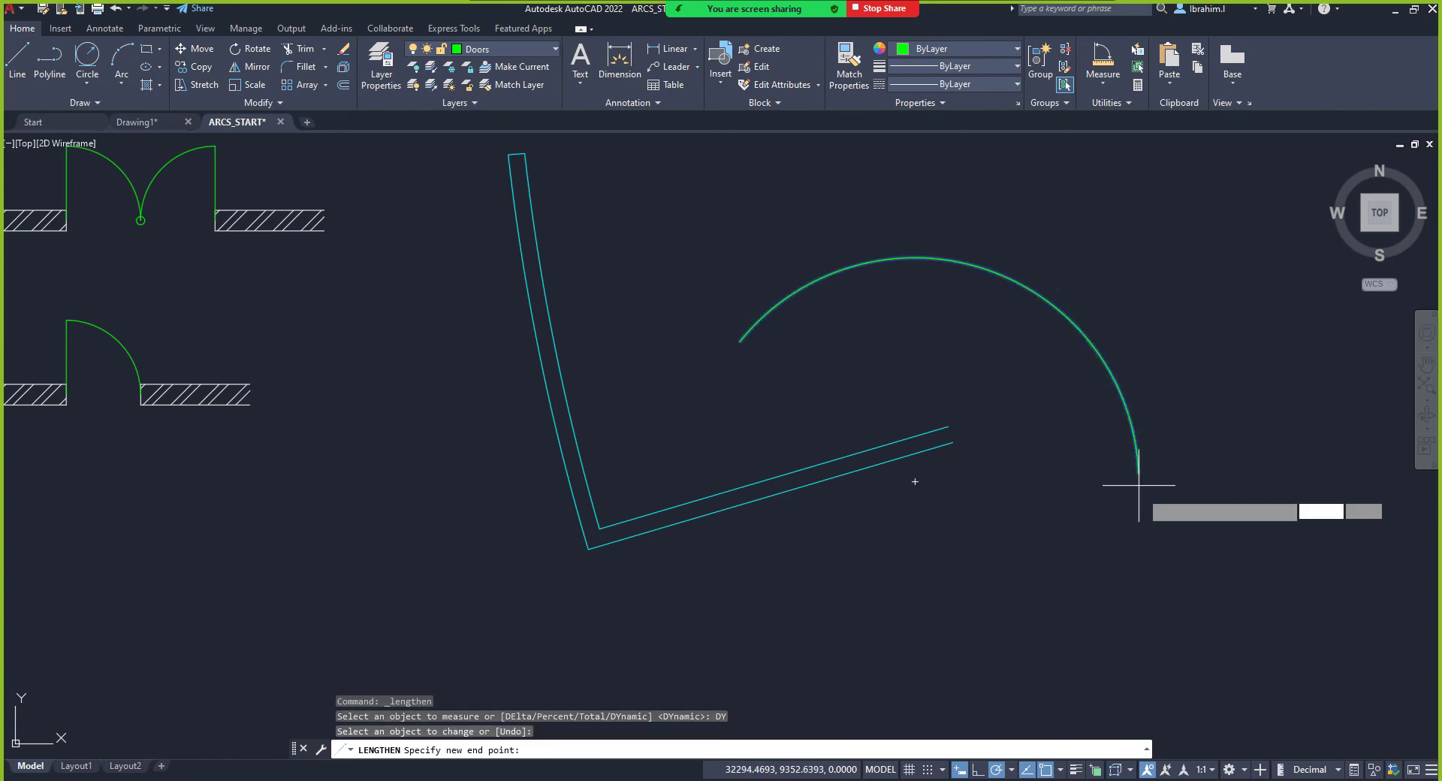
click(760, 390)
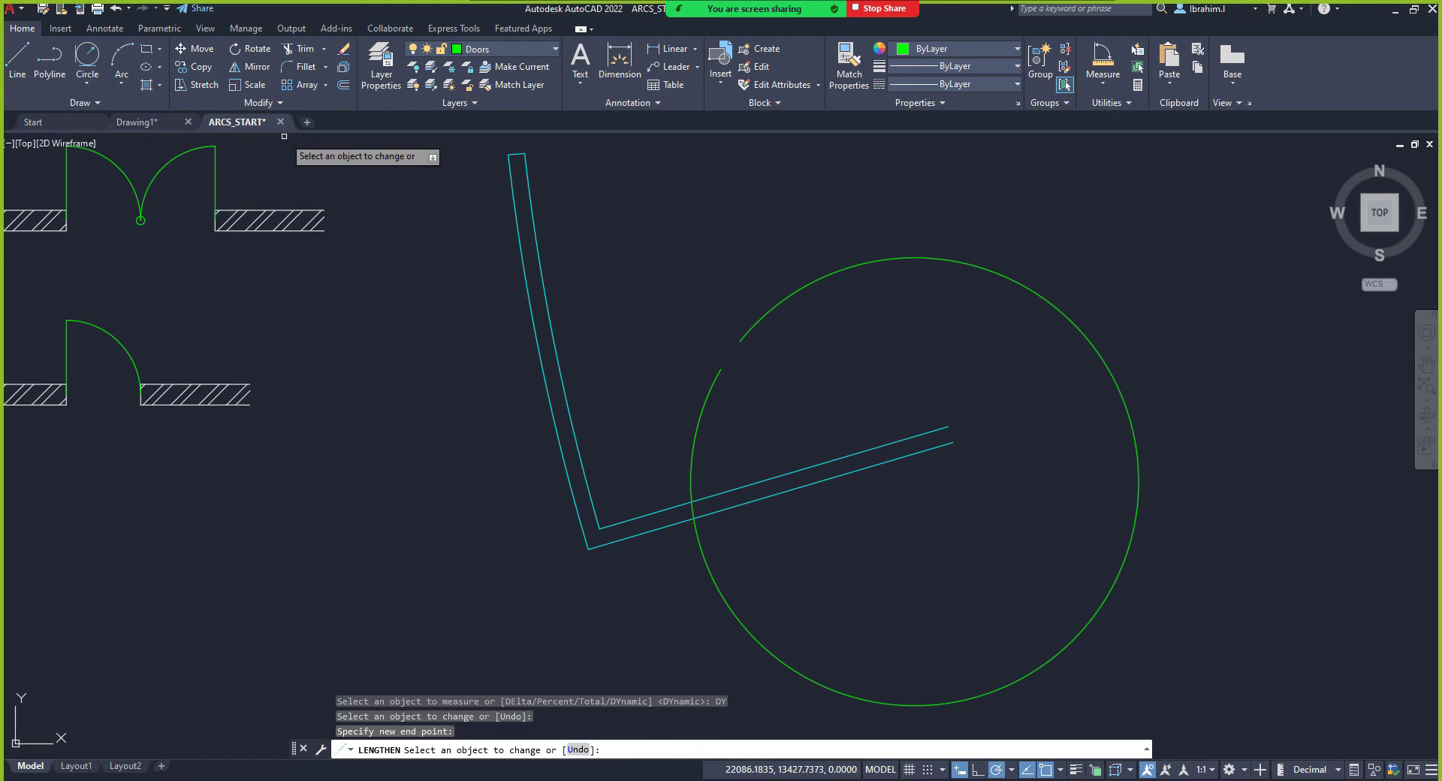
scroll(681, 458, down, 8)
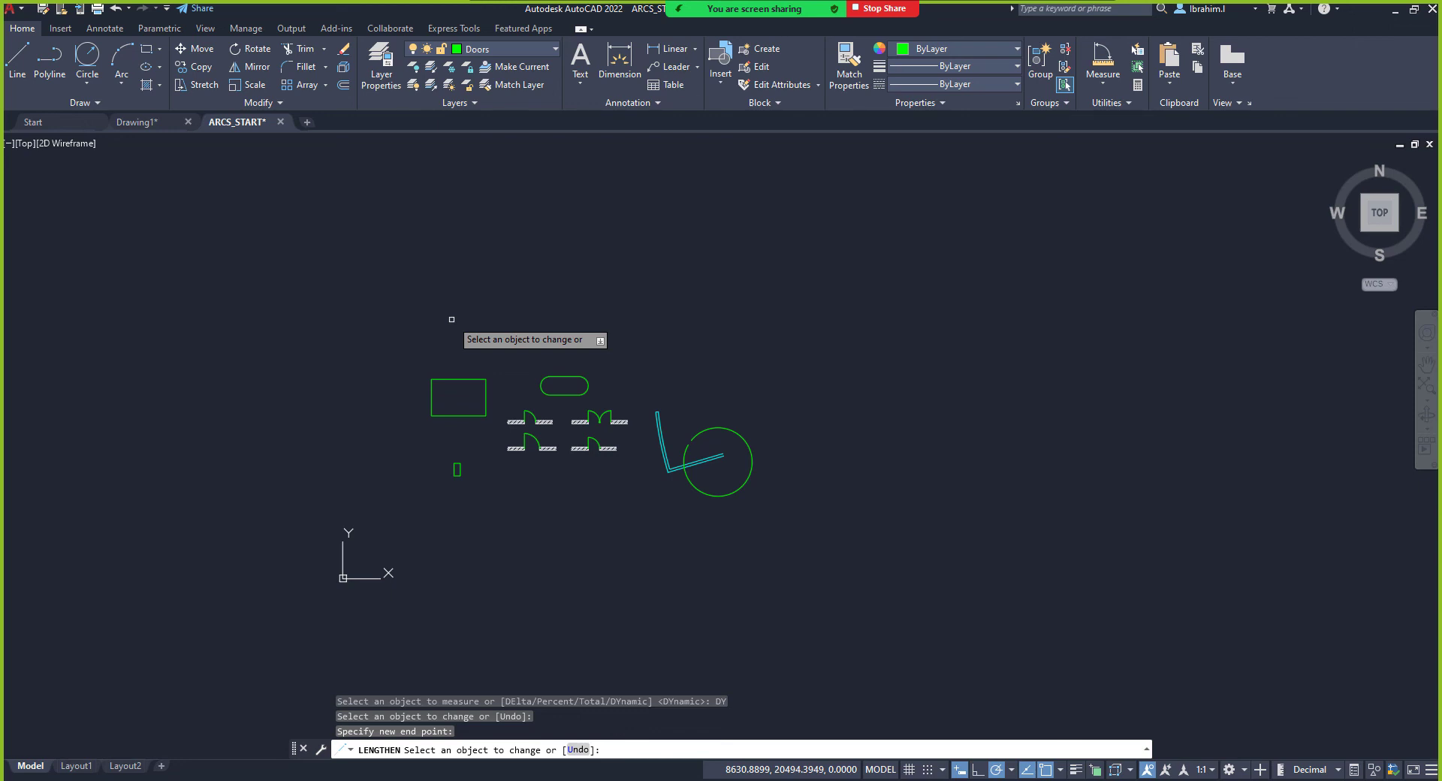
key(Escape)
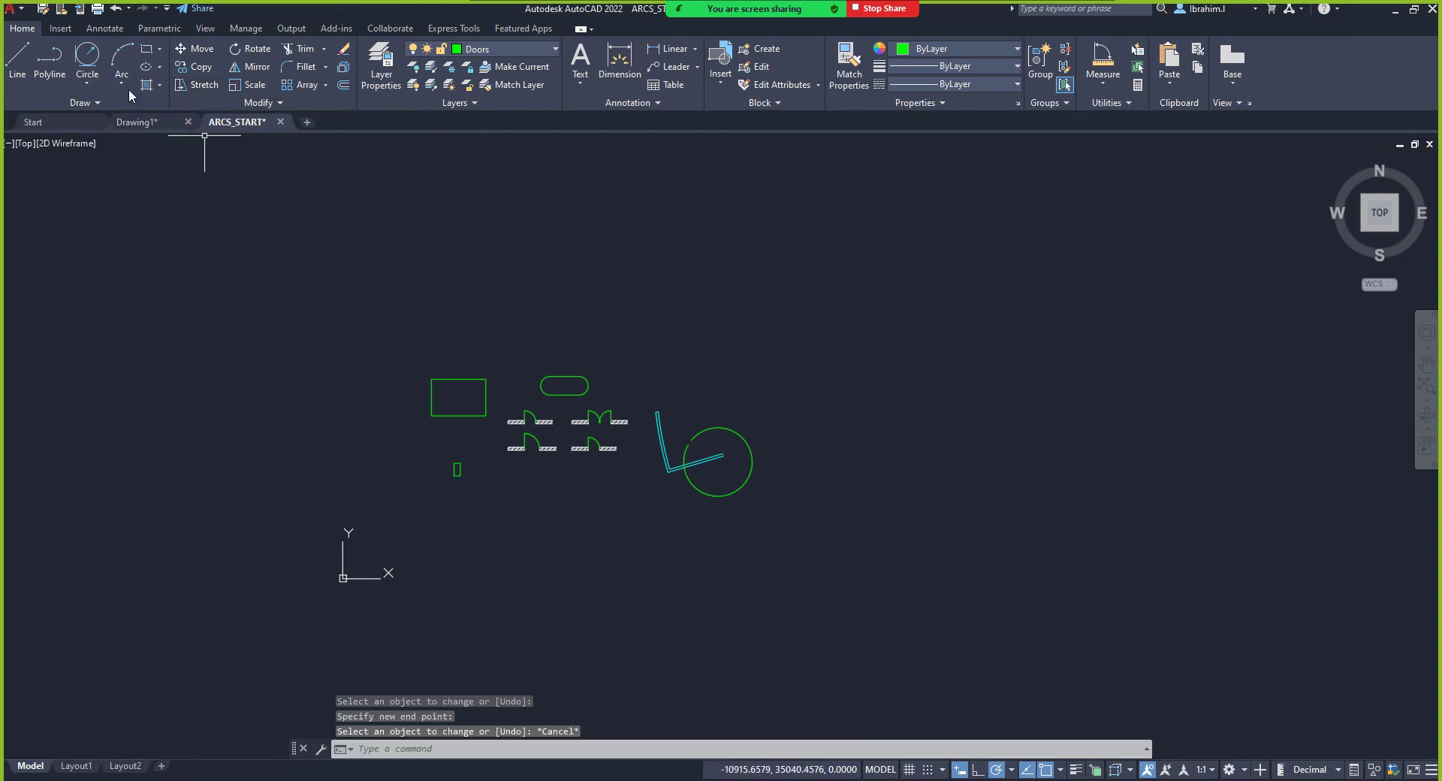
click(160, 53)
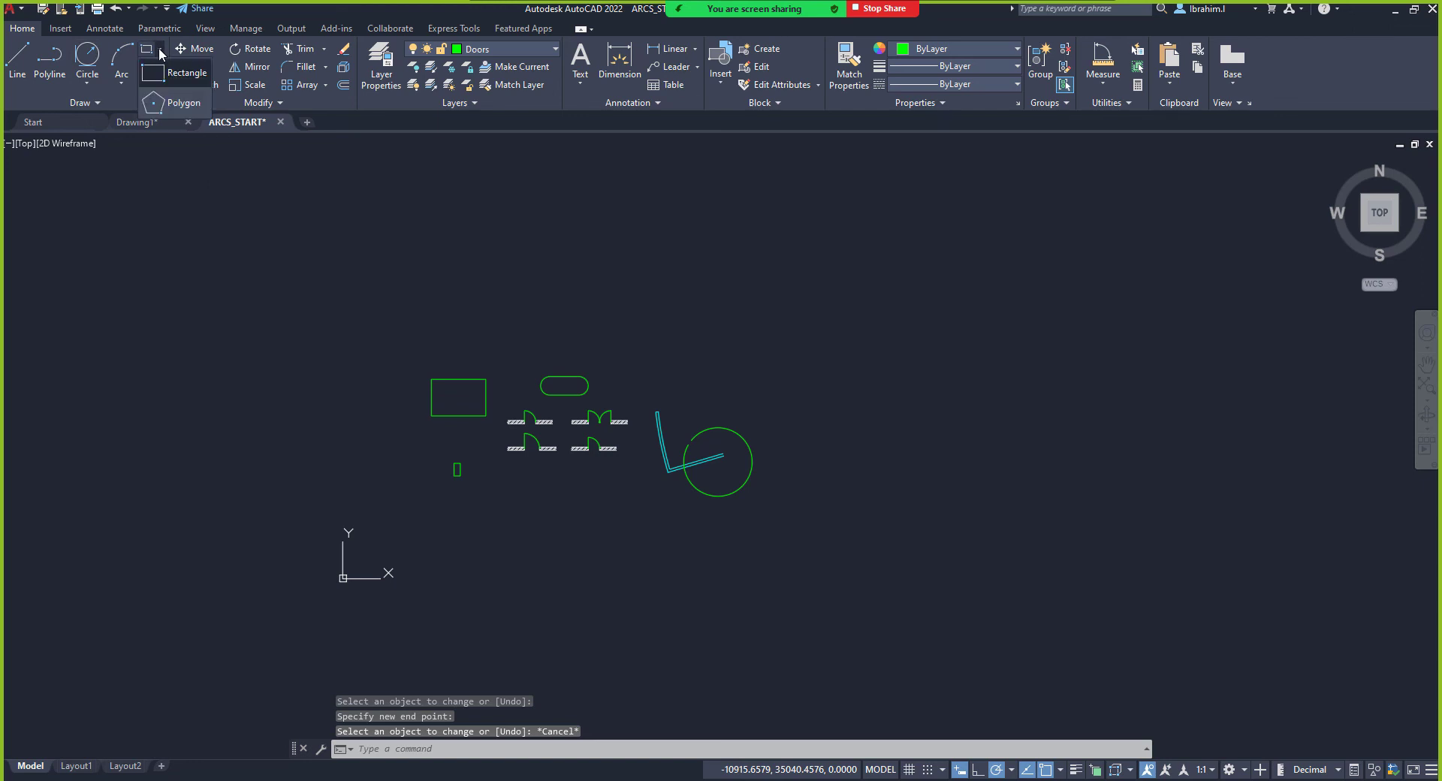
click(177, 105)
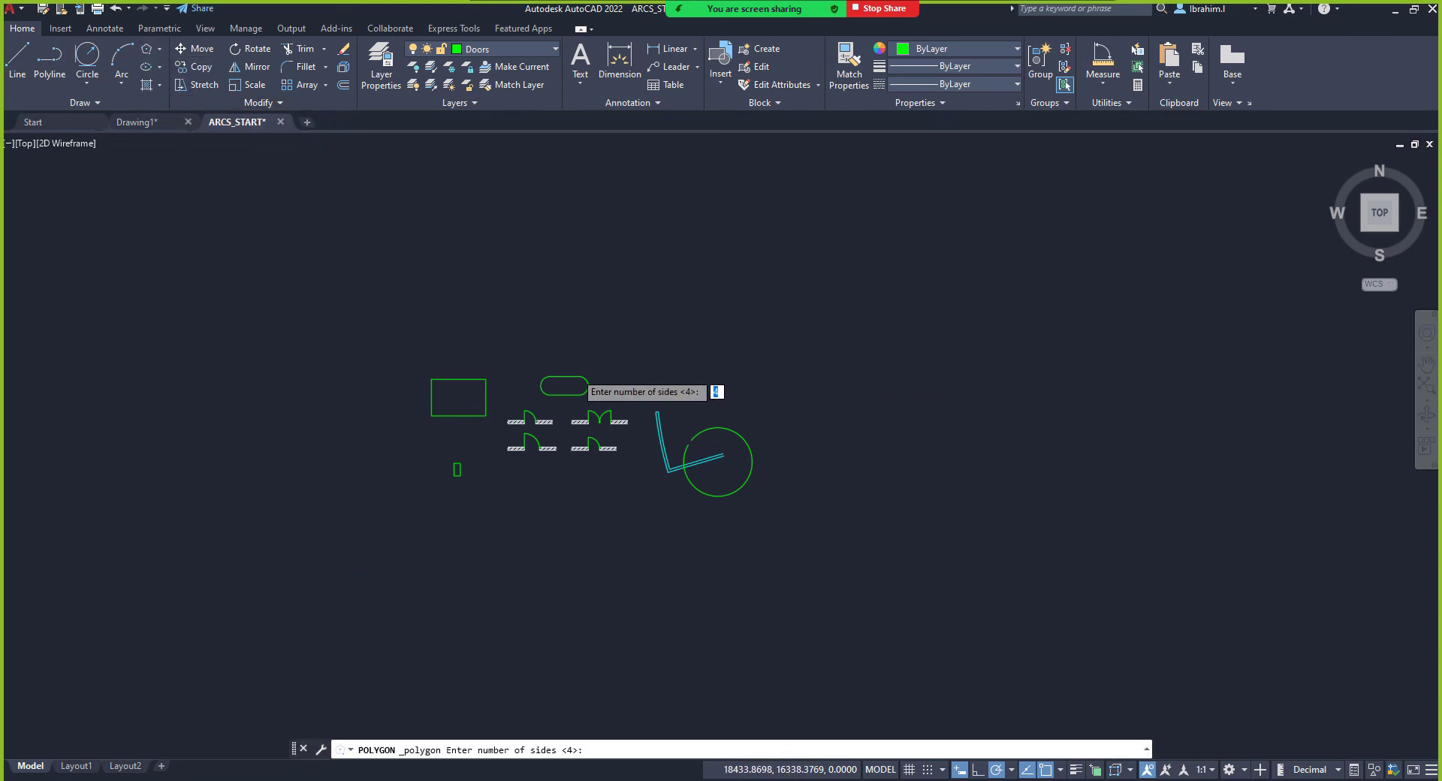
scroll(576, 371, up, 4)
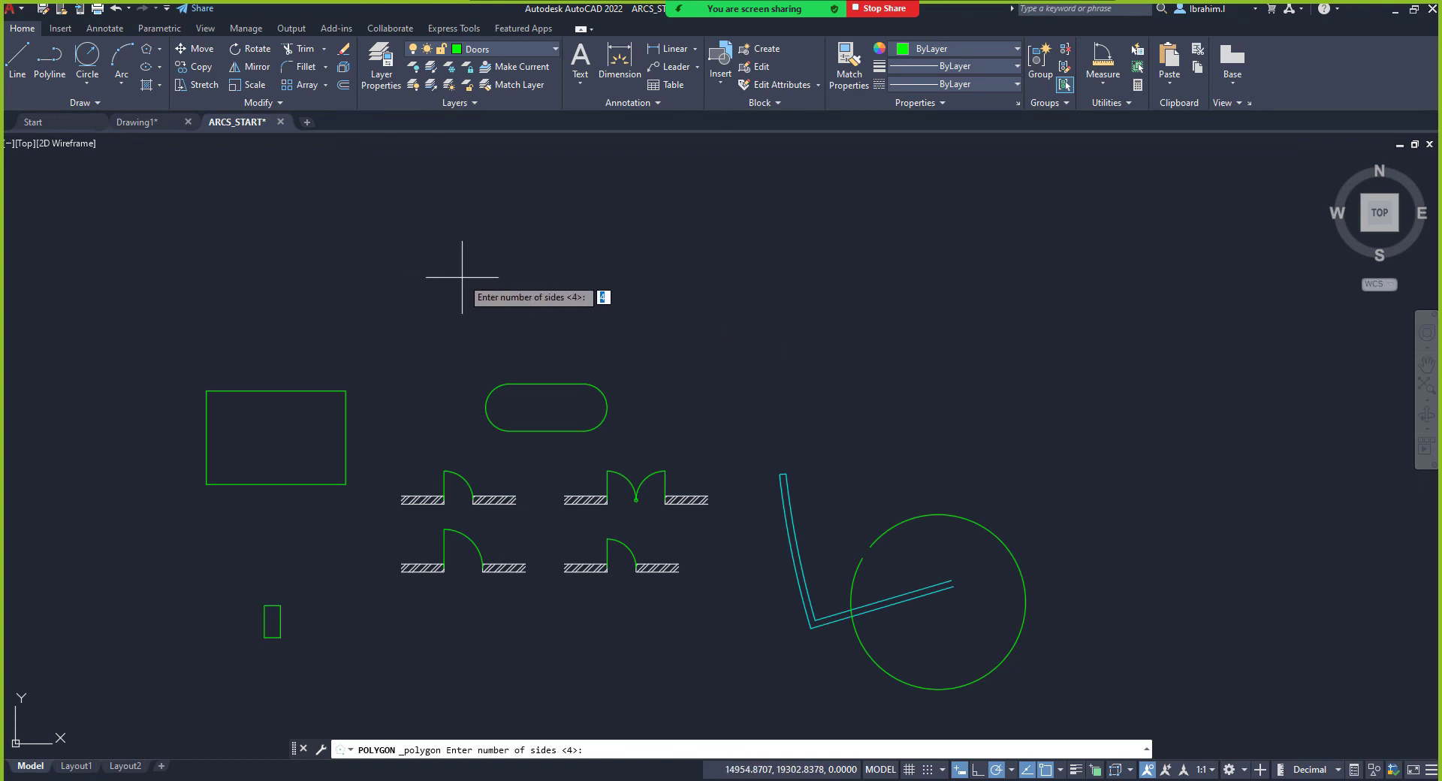
key(Escape)
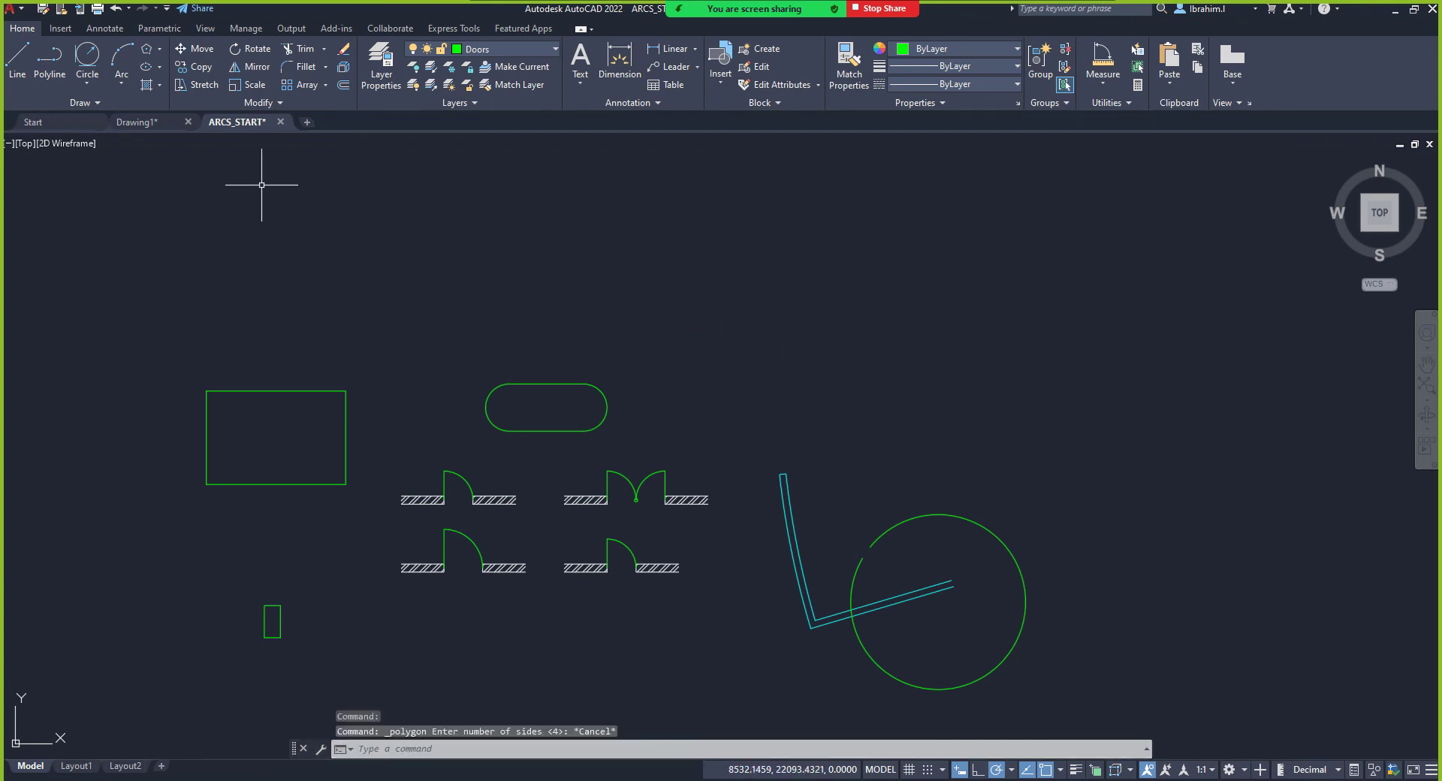